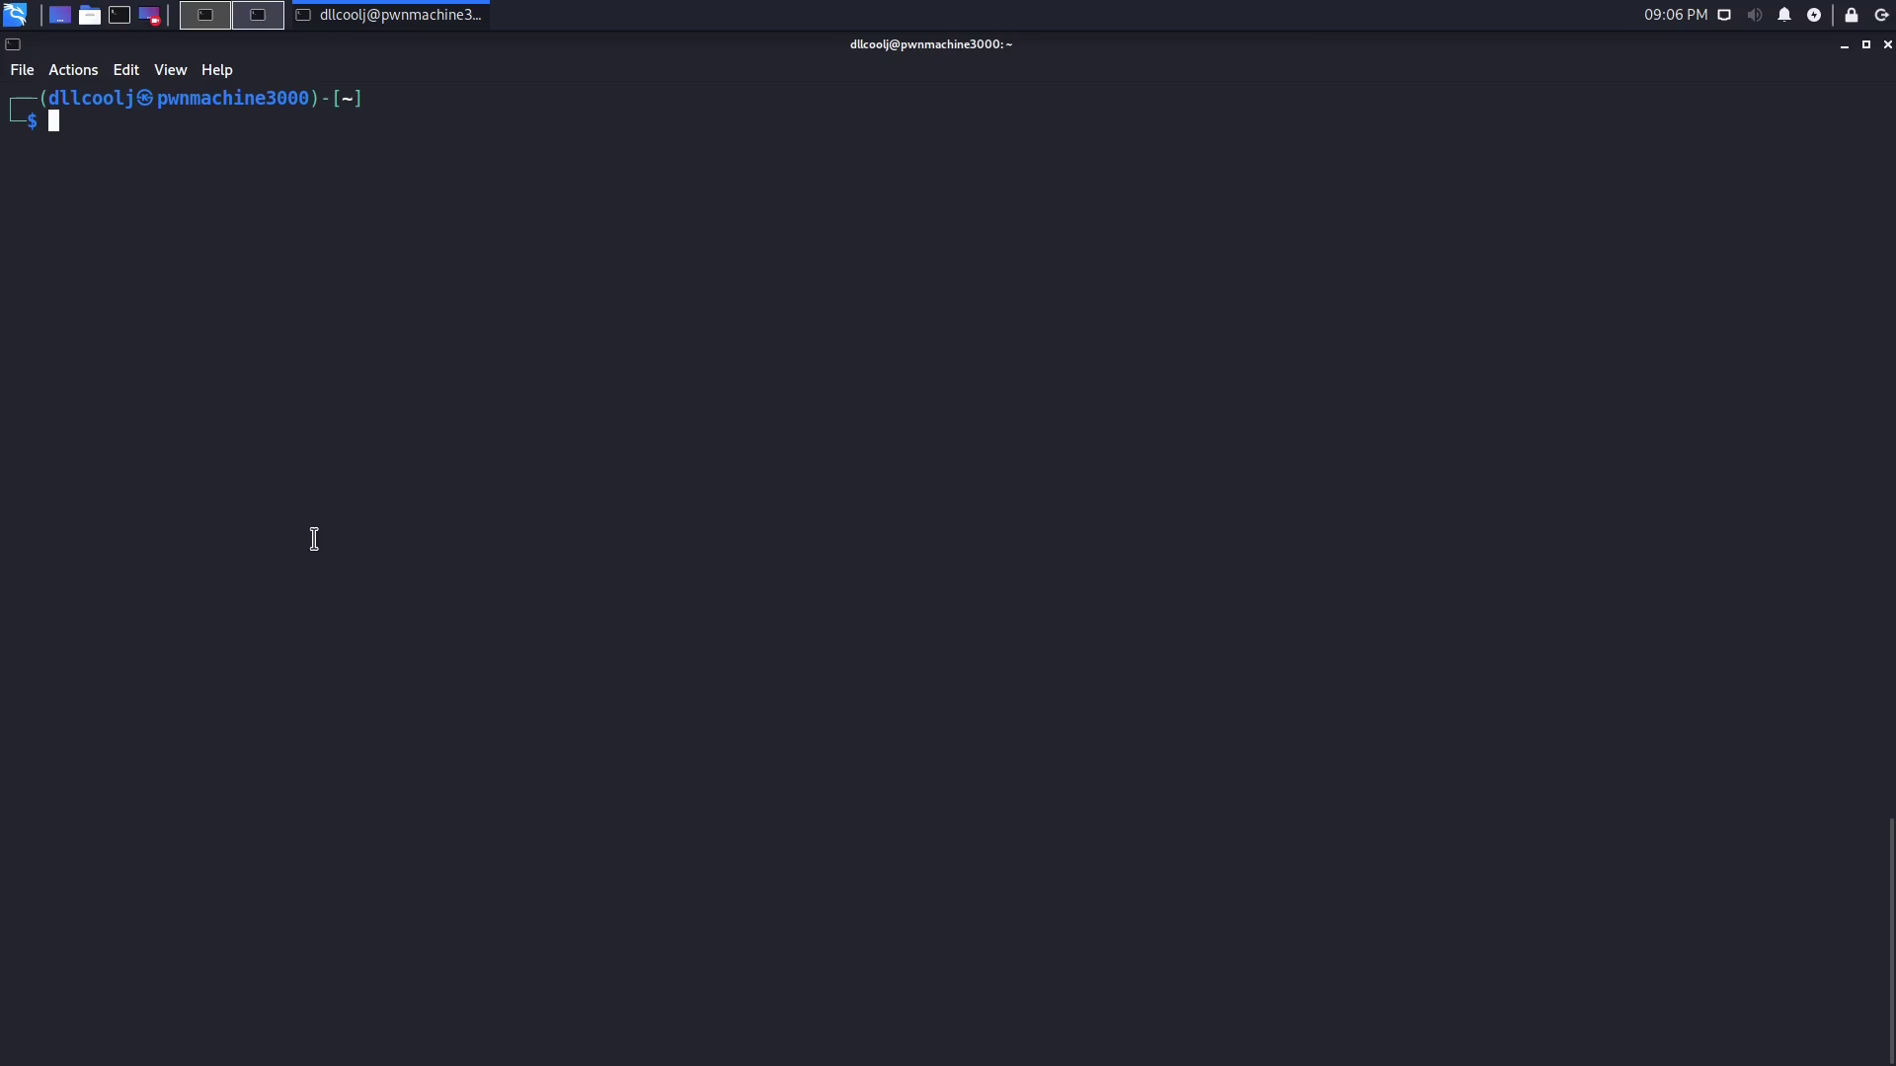
Step: Maximize the terminal window, then restore it to its normal size
key(super+Right)
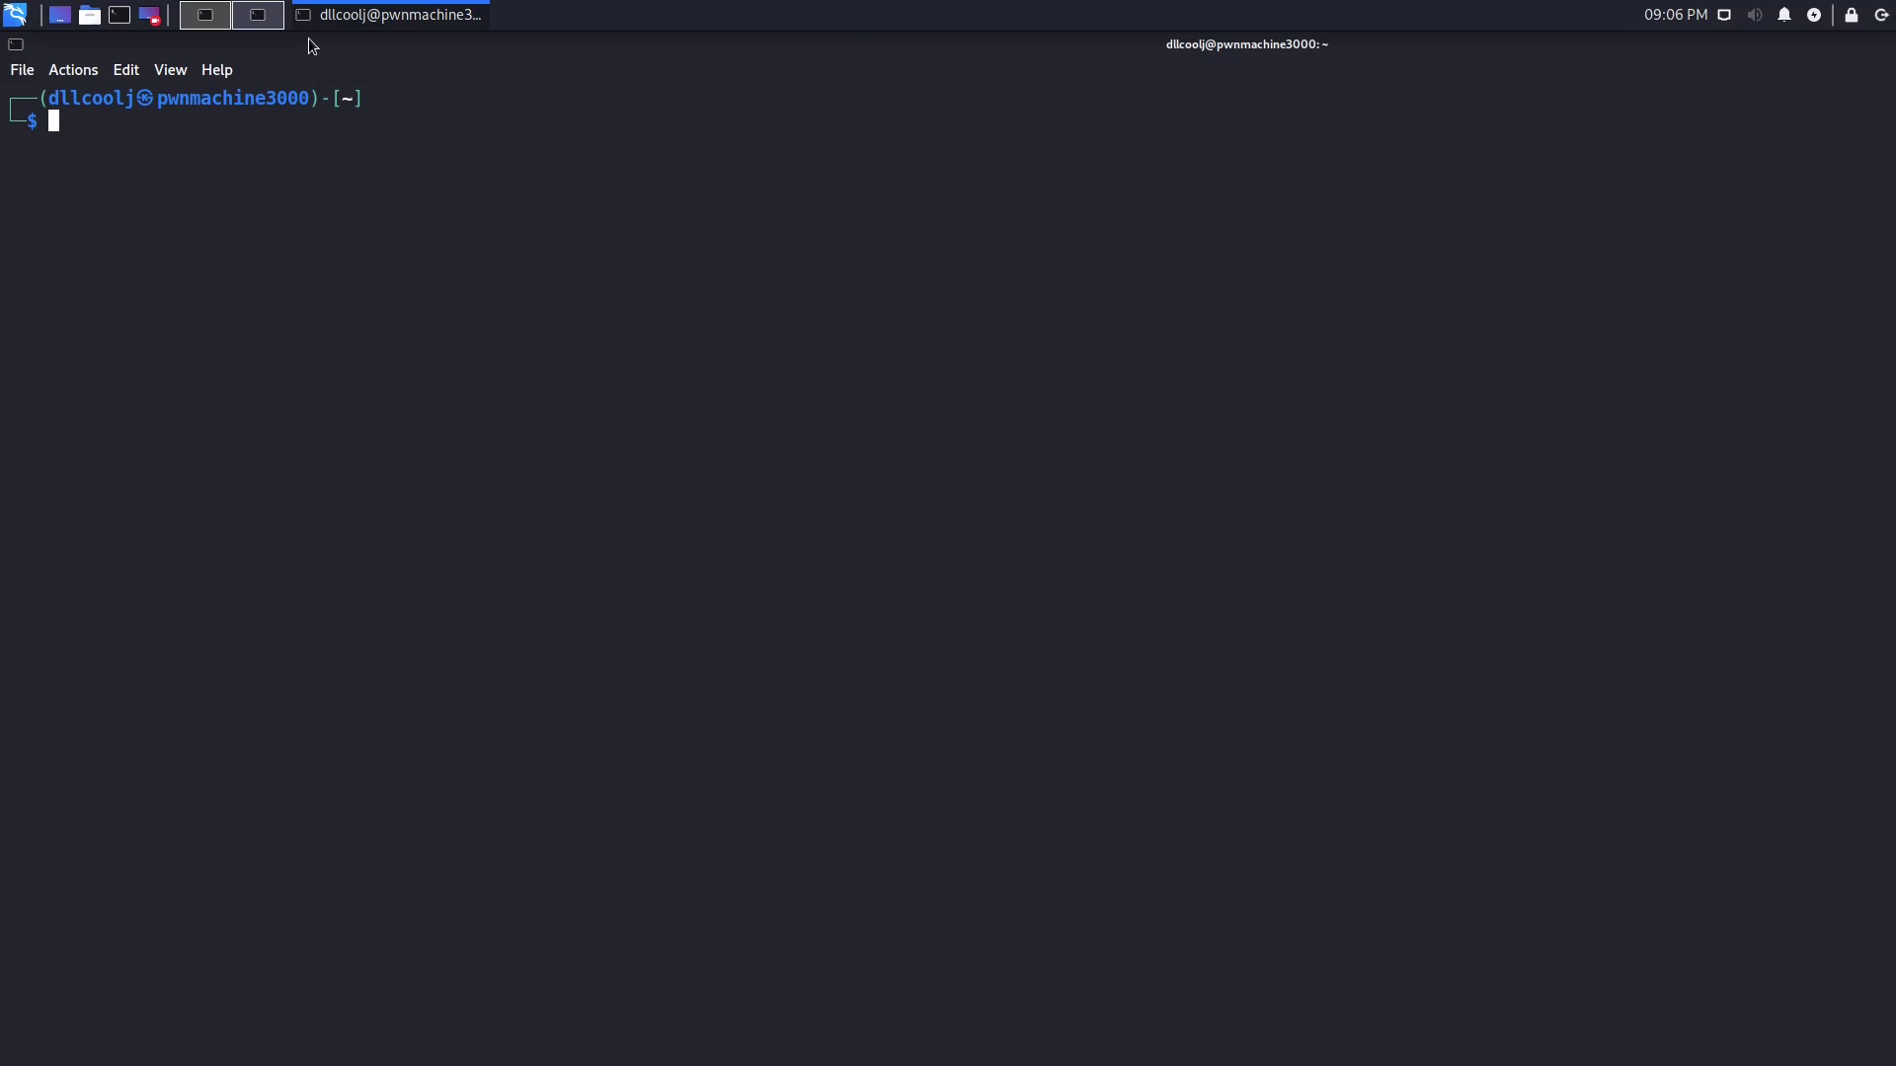
key(super+Left)
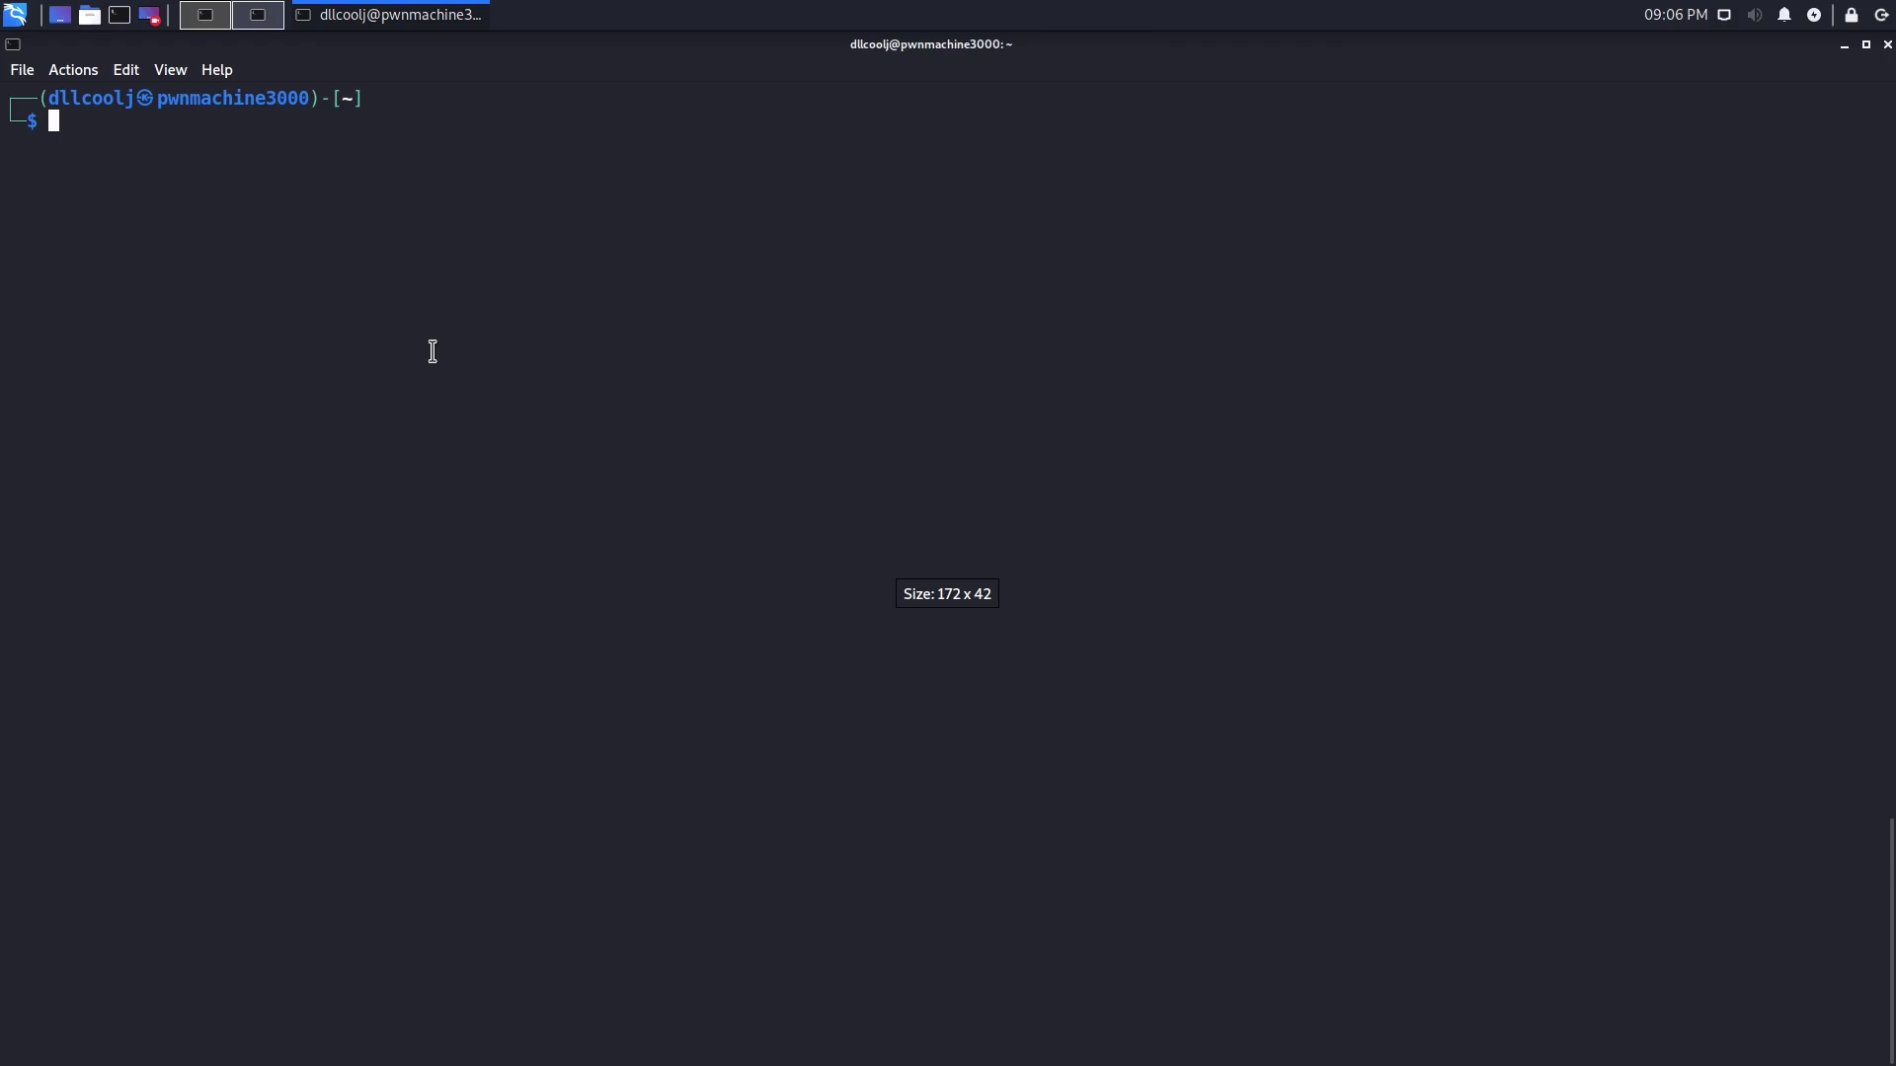
text(tmux)
Step: Start tmux and rerun sudo apt-get install powershell-empire from history
key(Return)
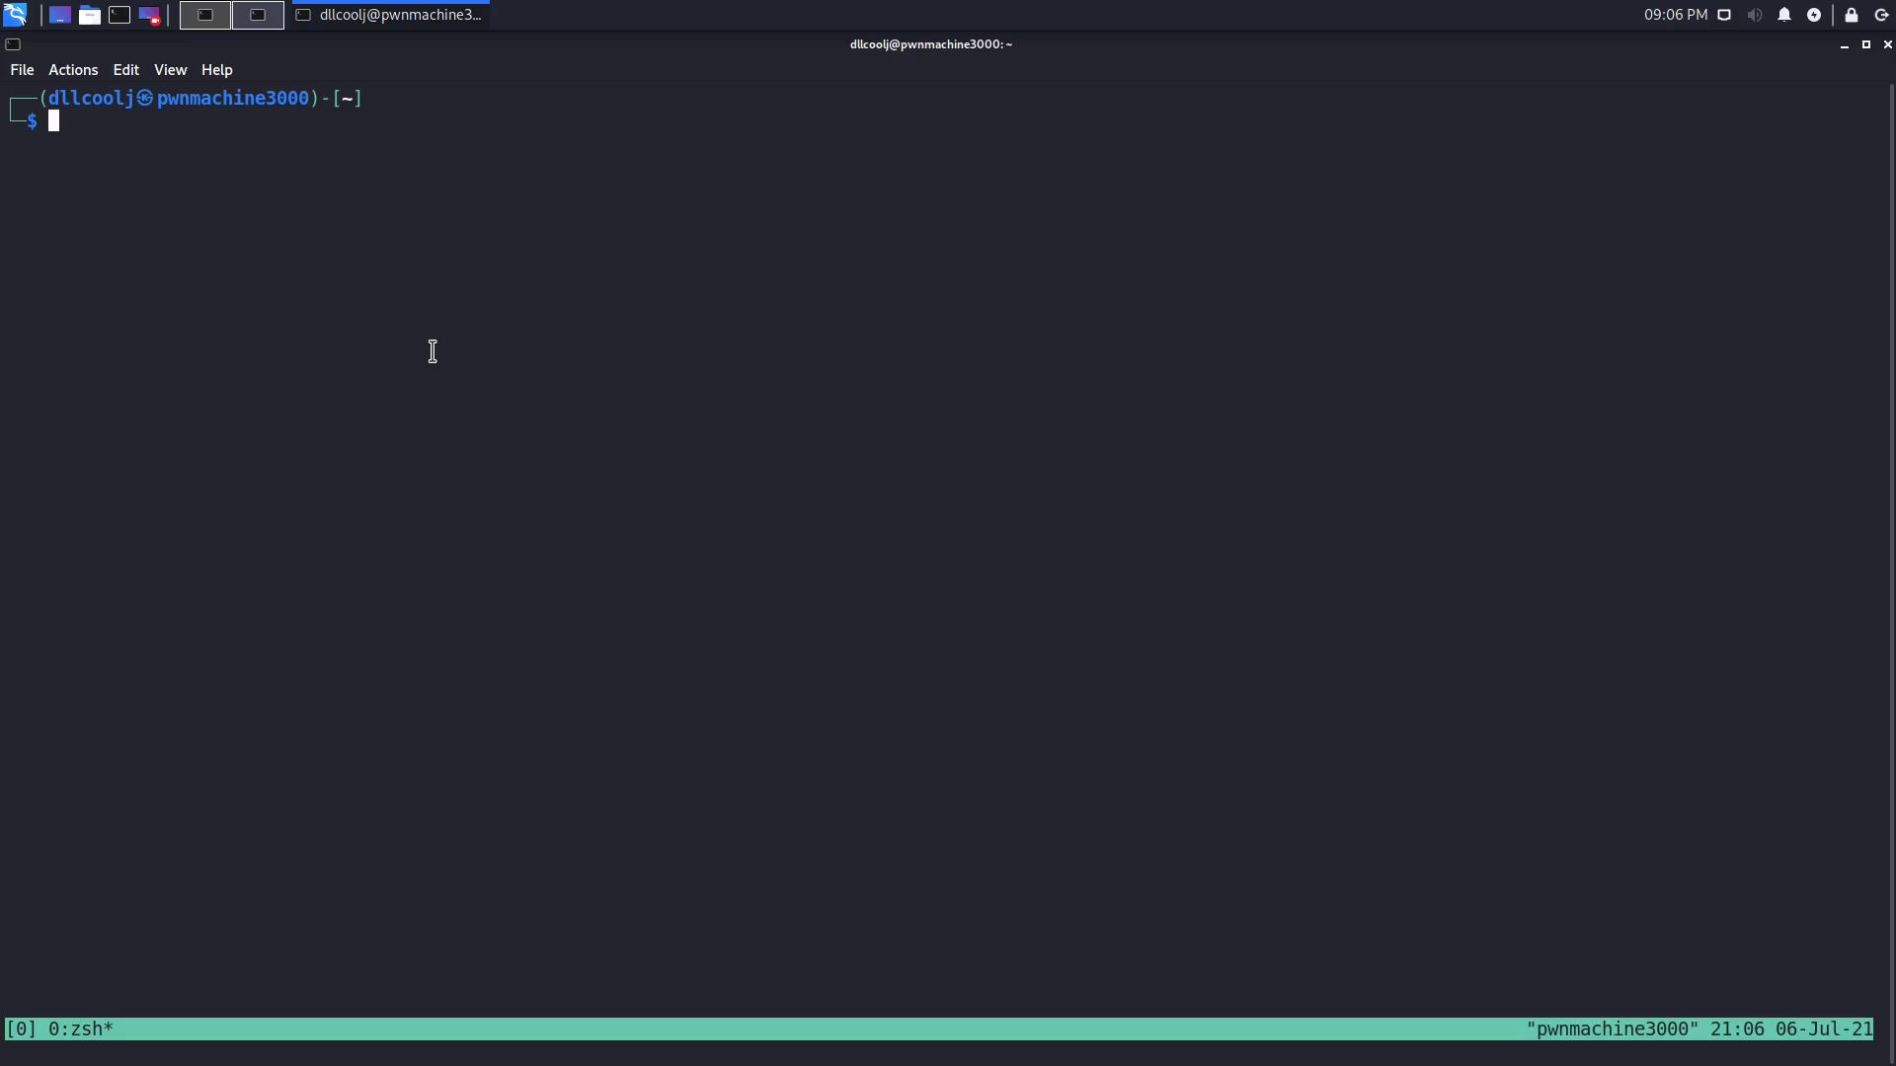
key(ctrl+r)
text(su)
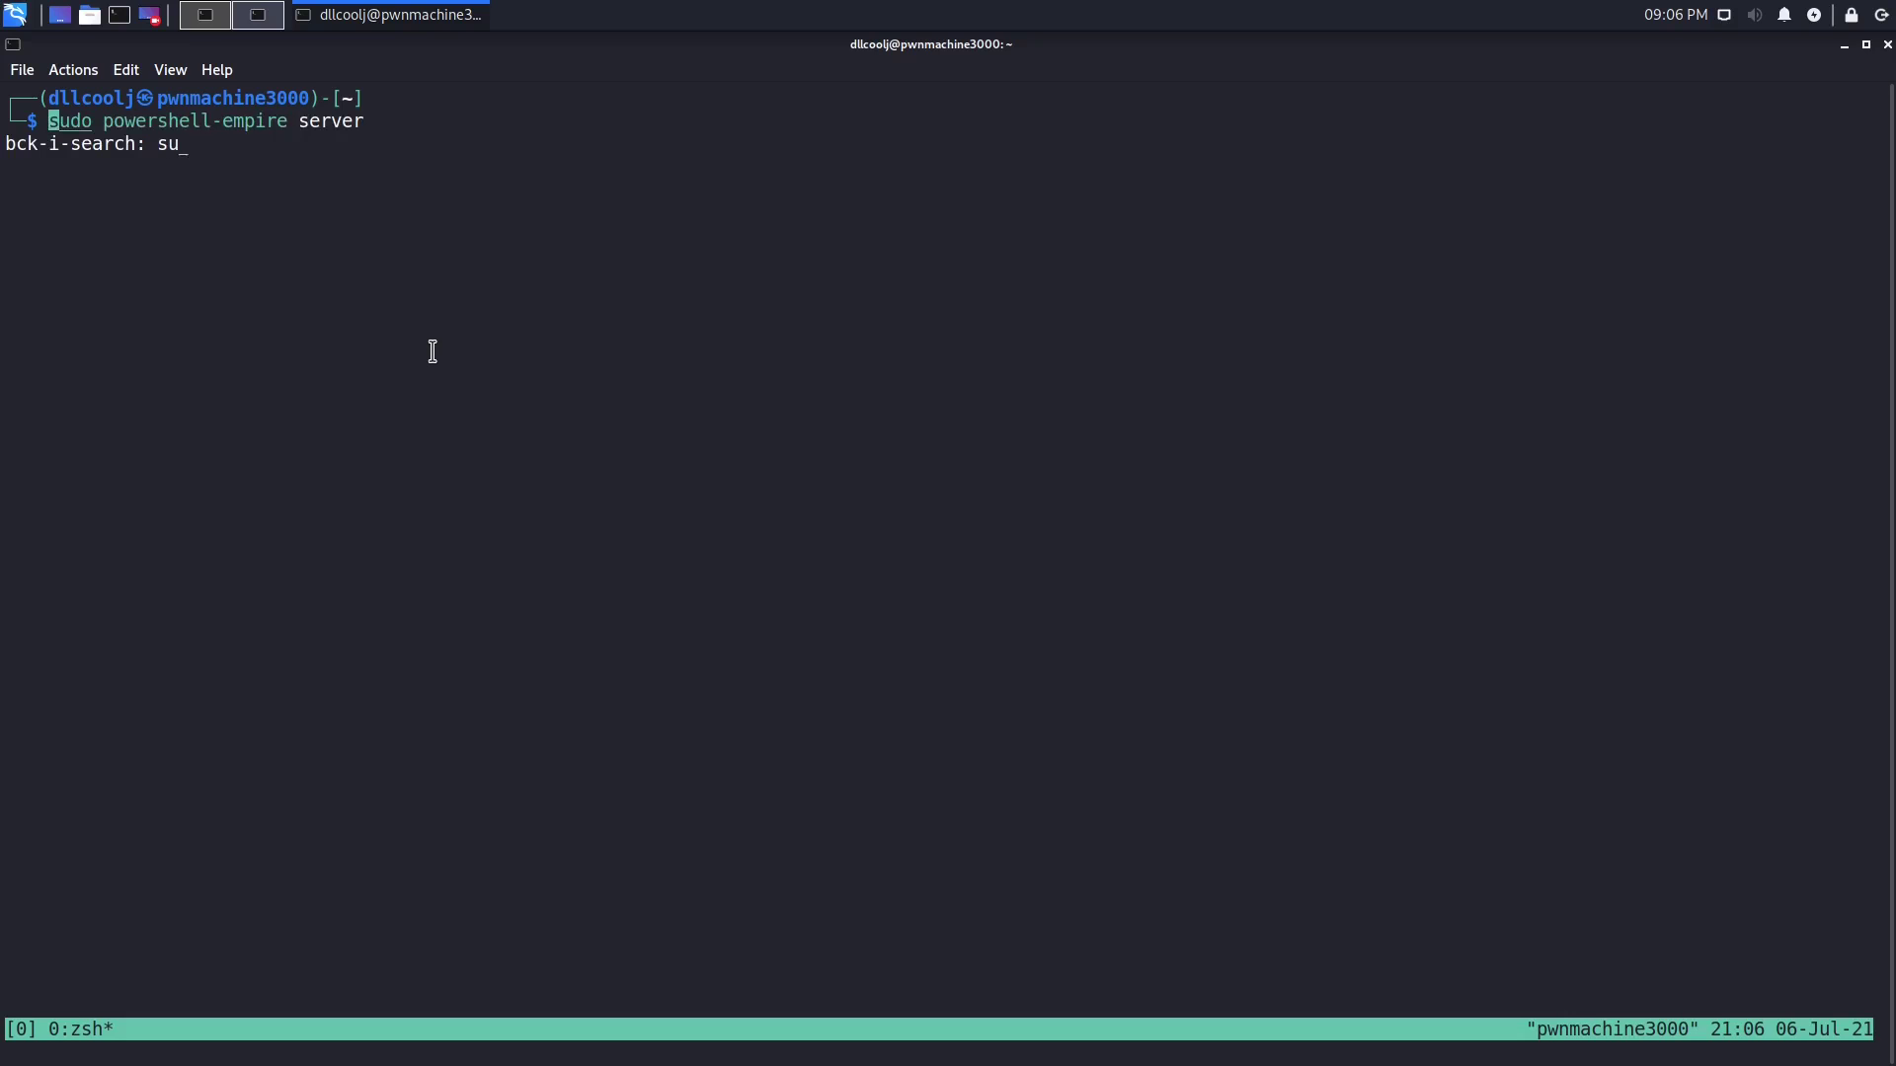
text(do ap)
key(Return)
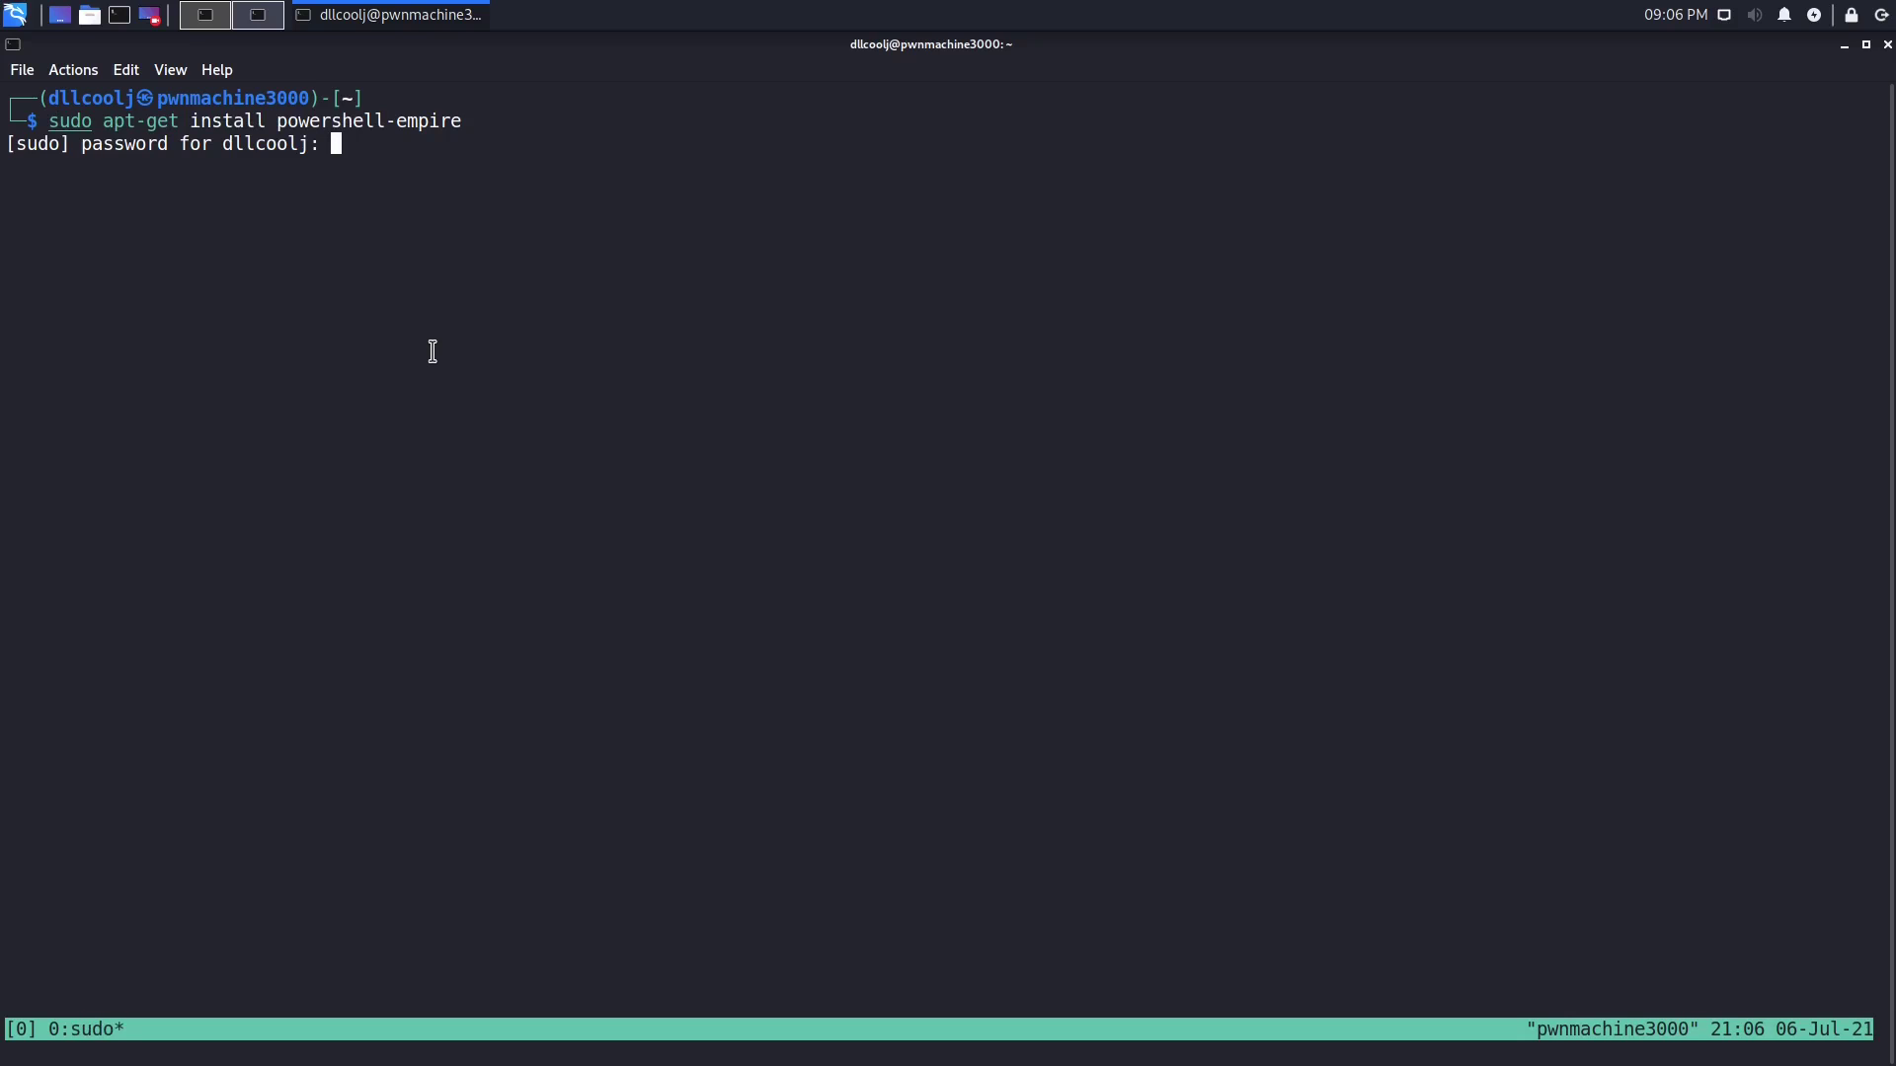
key(Return)
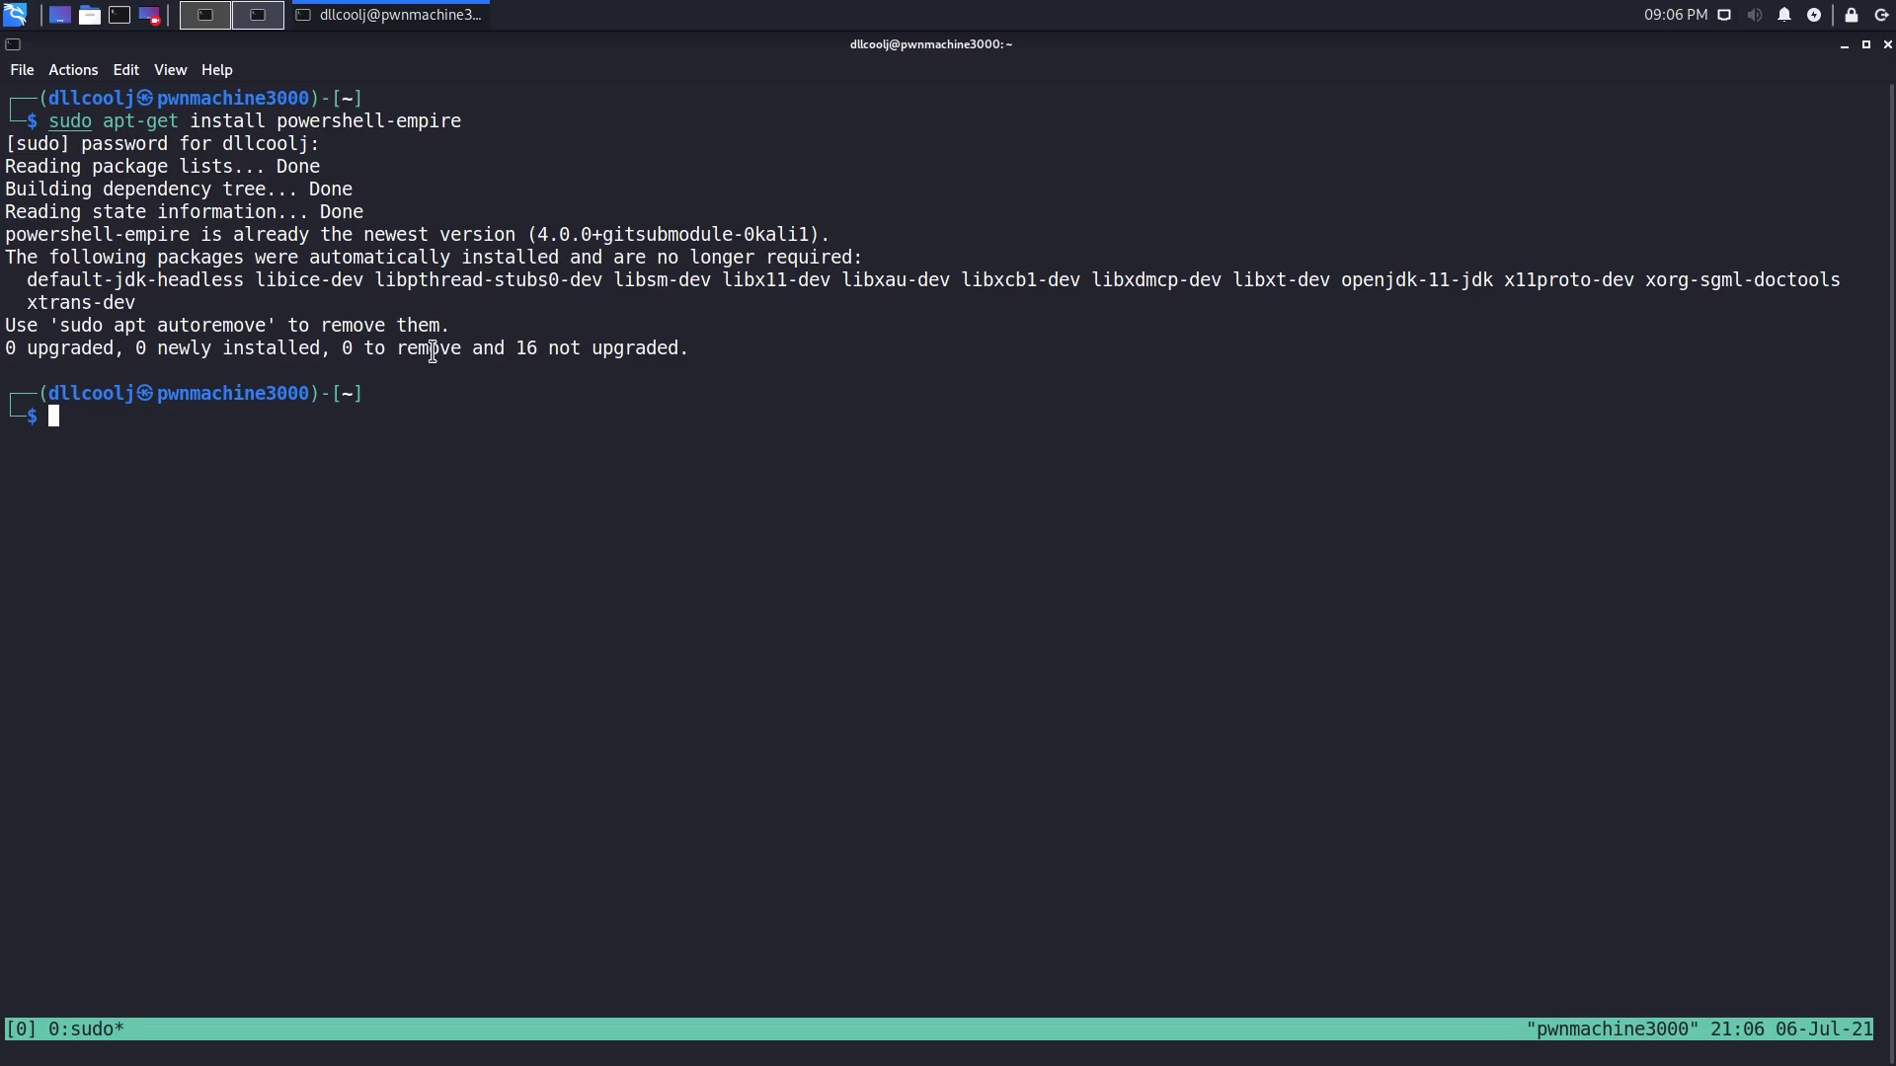
Step: Run sudo apt-get install starkiller, confirm it is current, and clear the screen
key(Up)
key(BackSpace)
key(BackSpace)
key(BackSpace)
key(BackSpace)
key(BackSpace)
key(BackSpace)
key(BackSpace)
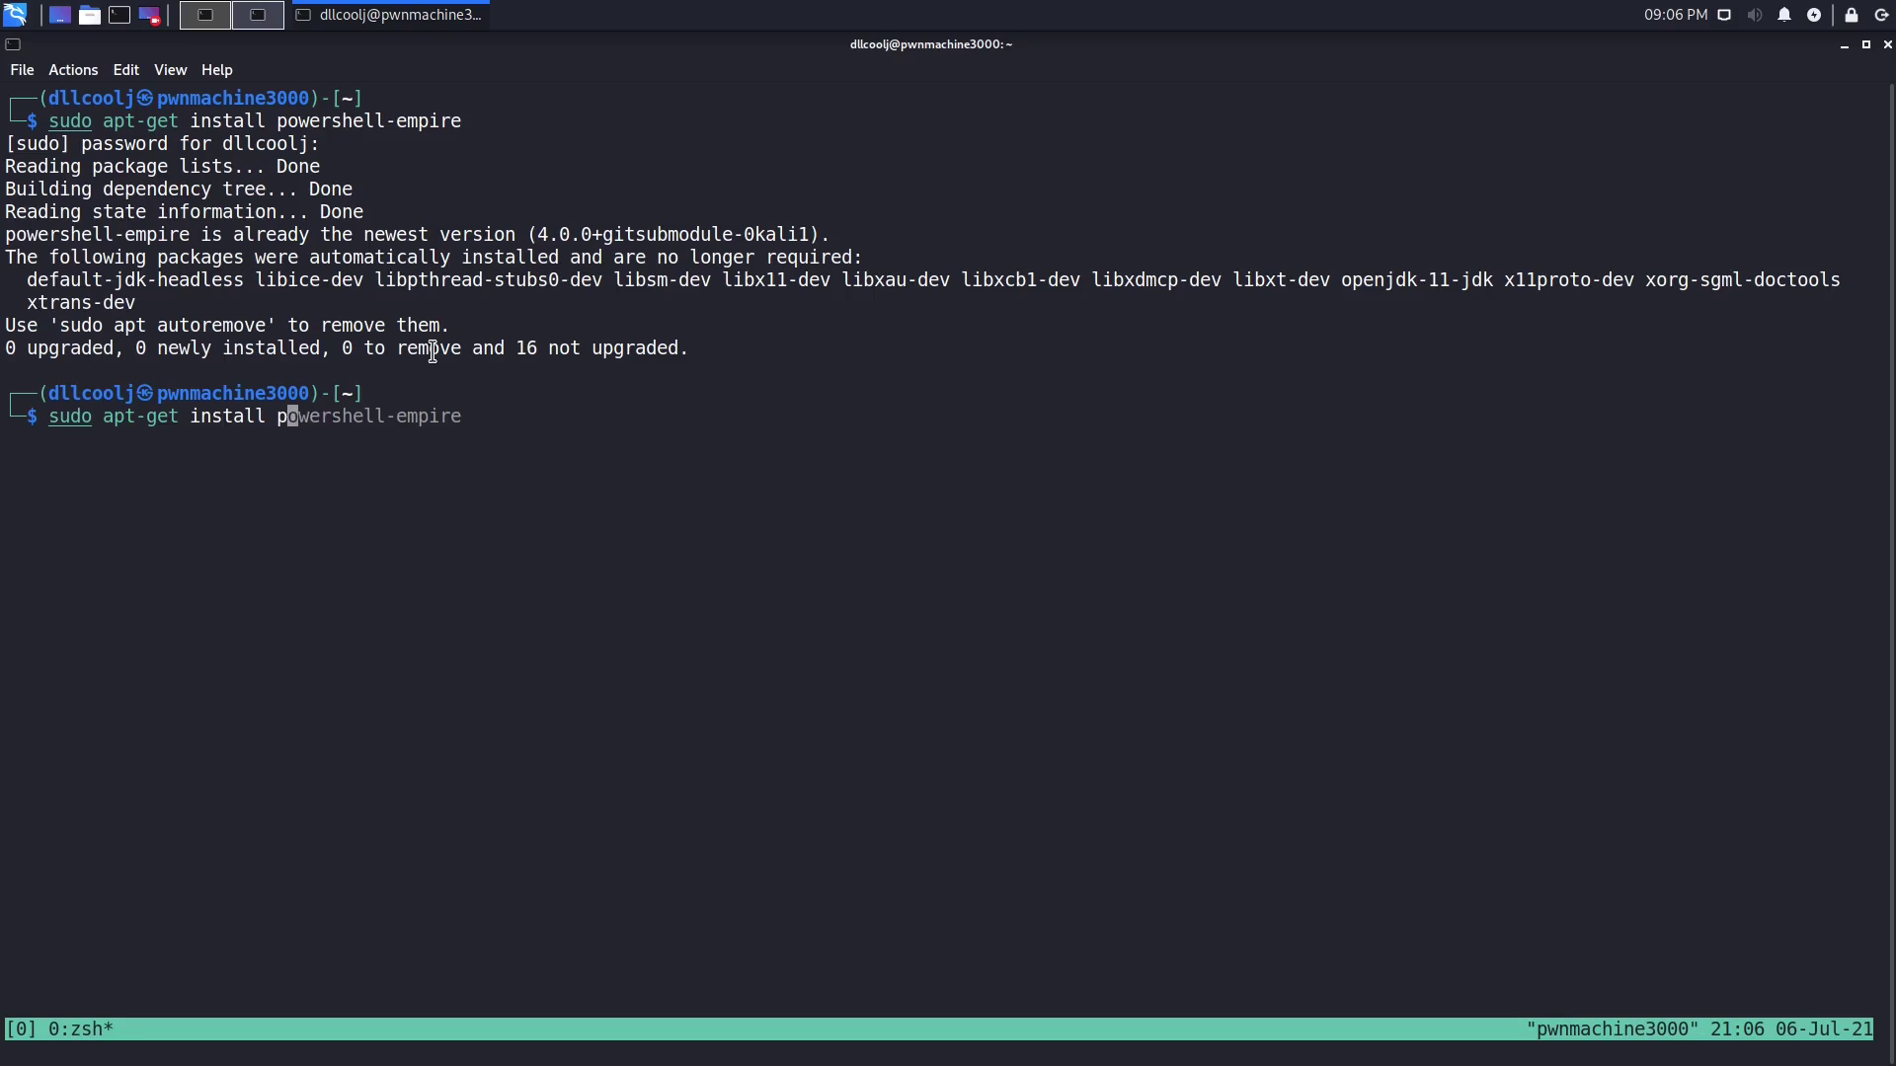
key(BackSpace)
text(starkiller)
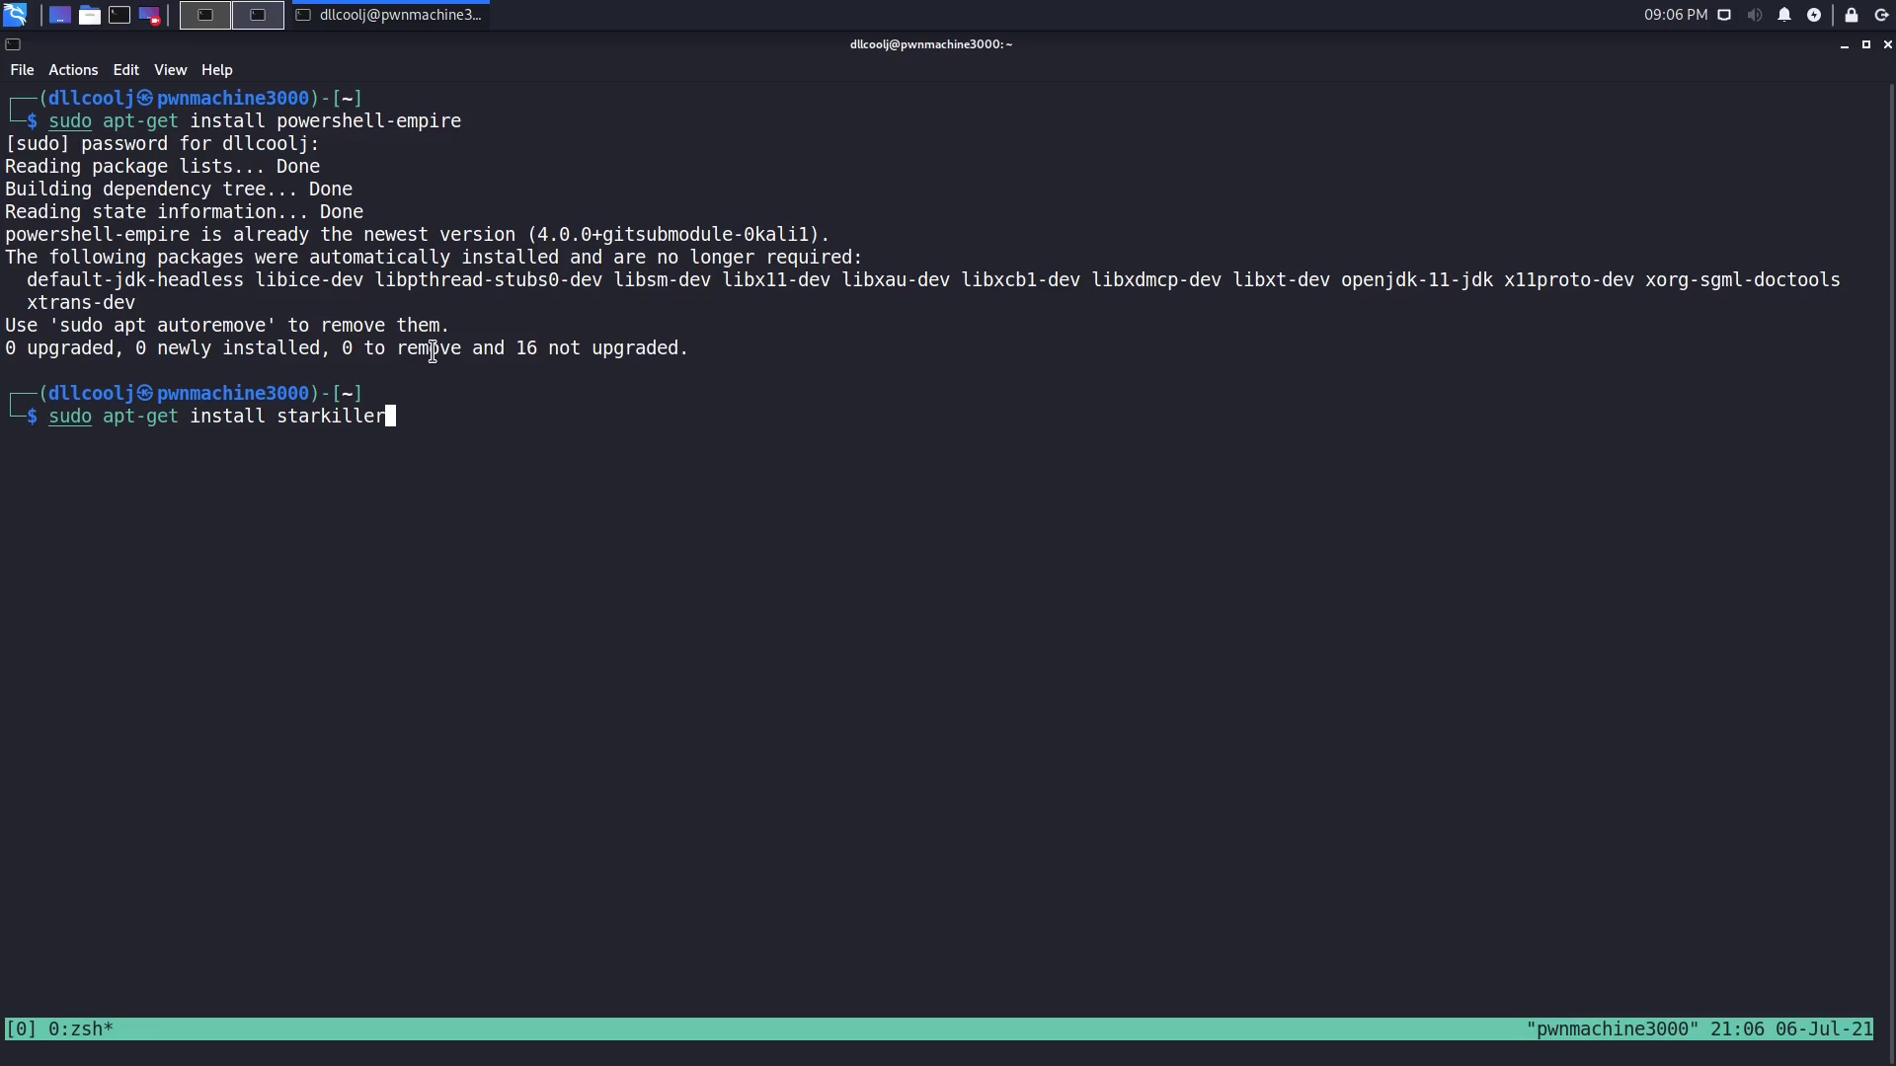
key(Return)
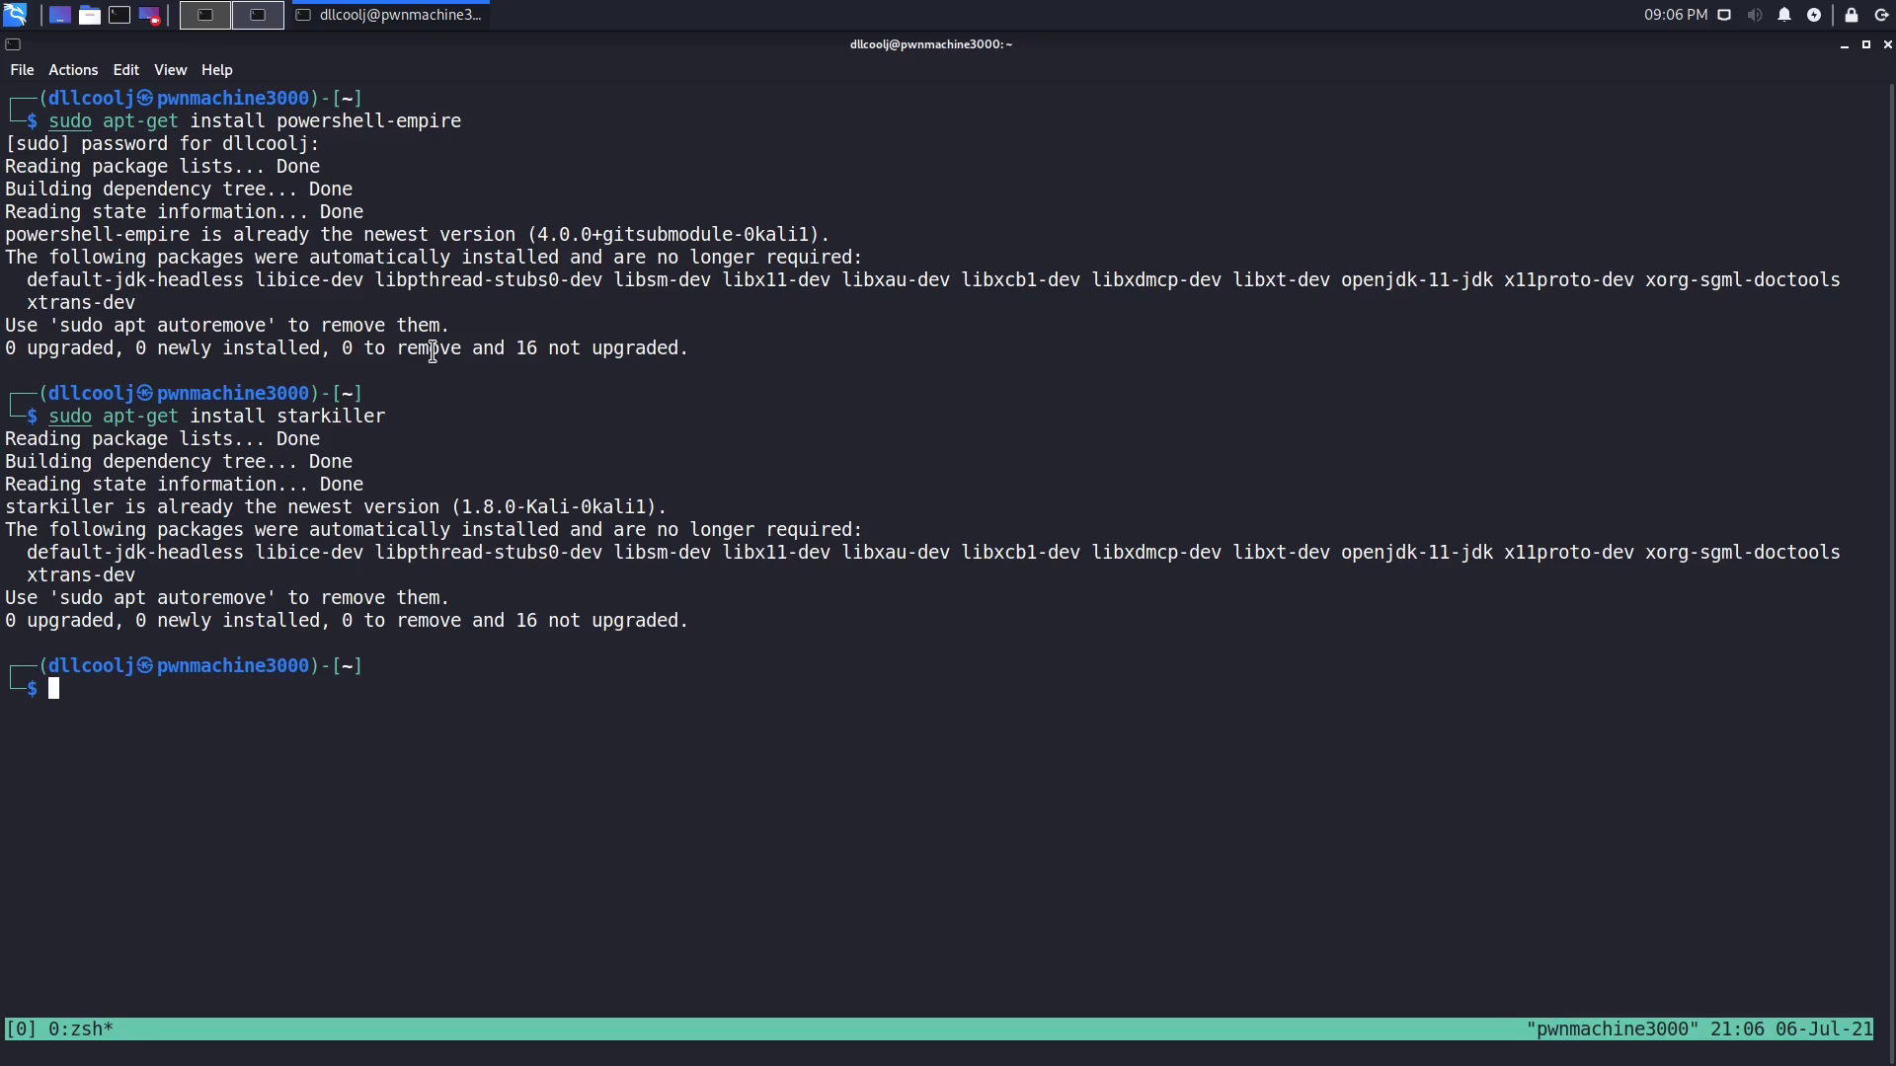
key(ctrl+l)
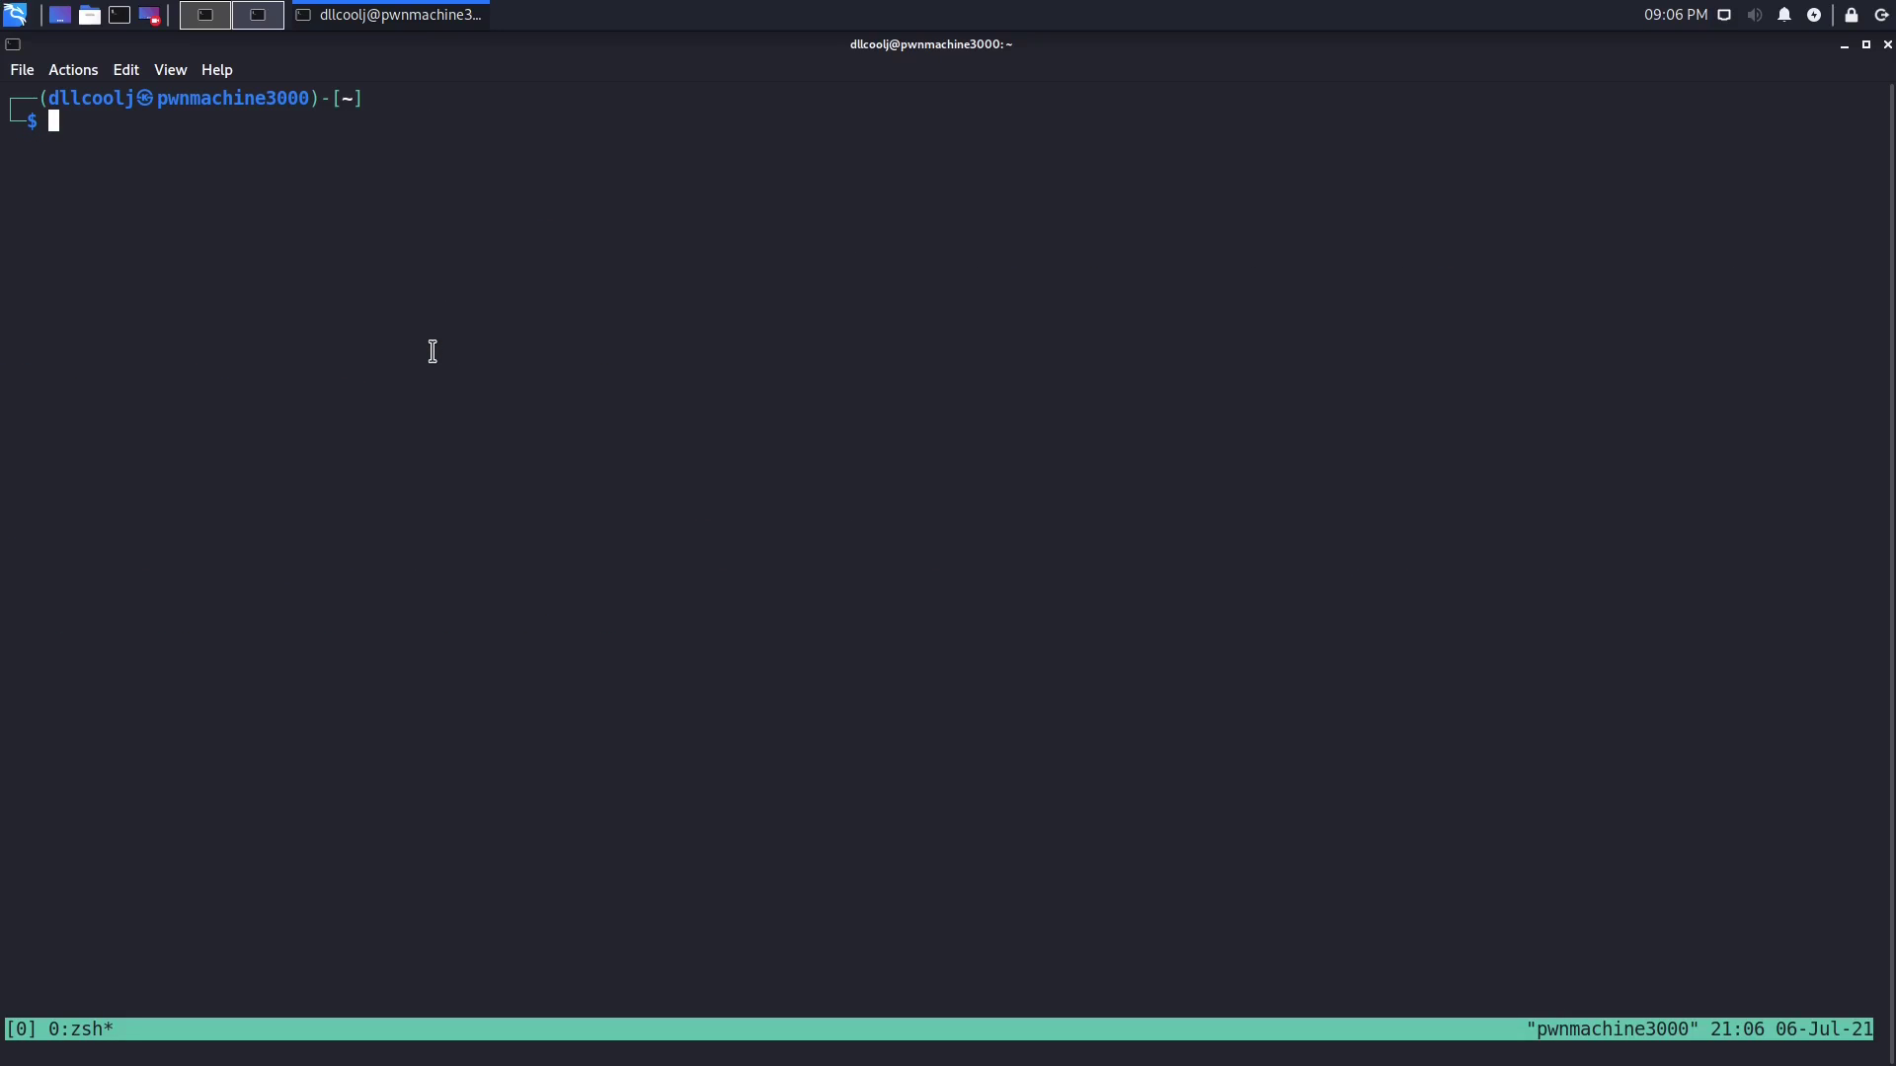
Step: Launch sudo powershell-empire server, recalled from command history
key(ctrl+r)
text(sudo po)
key(End)
key(Return)
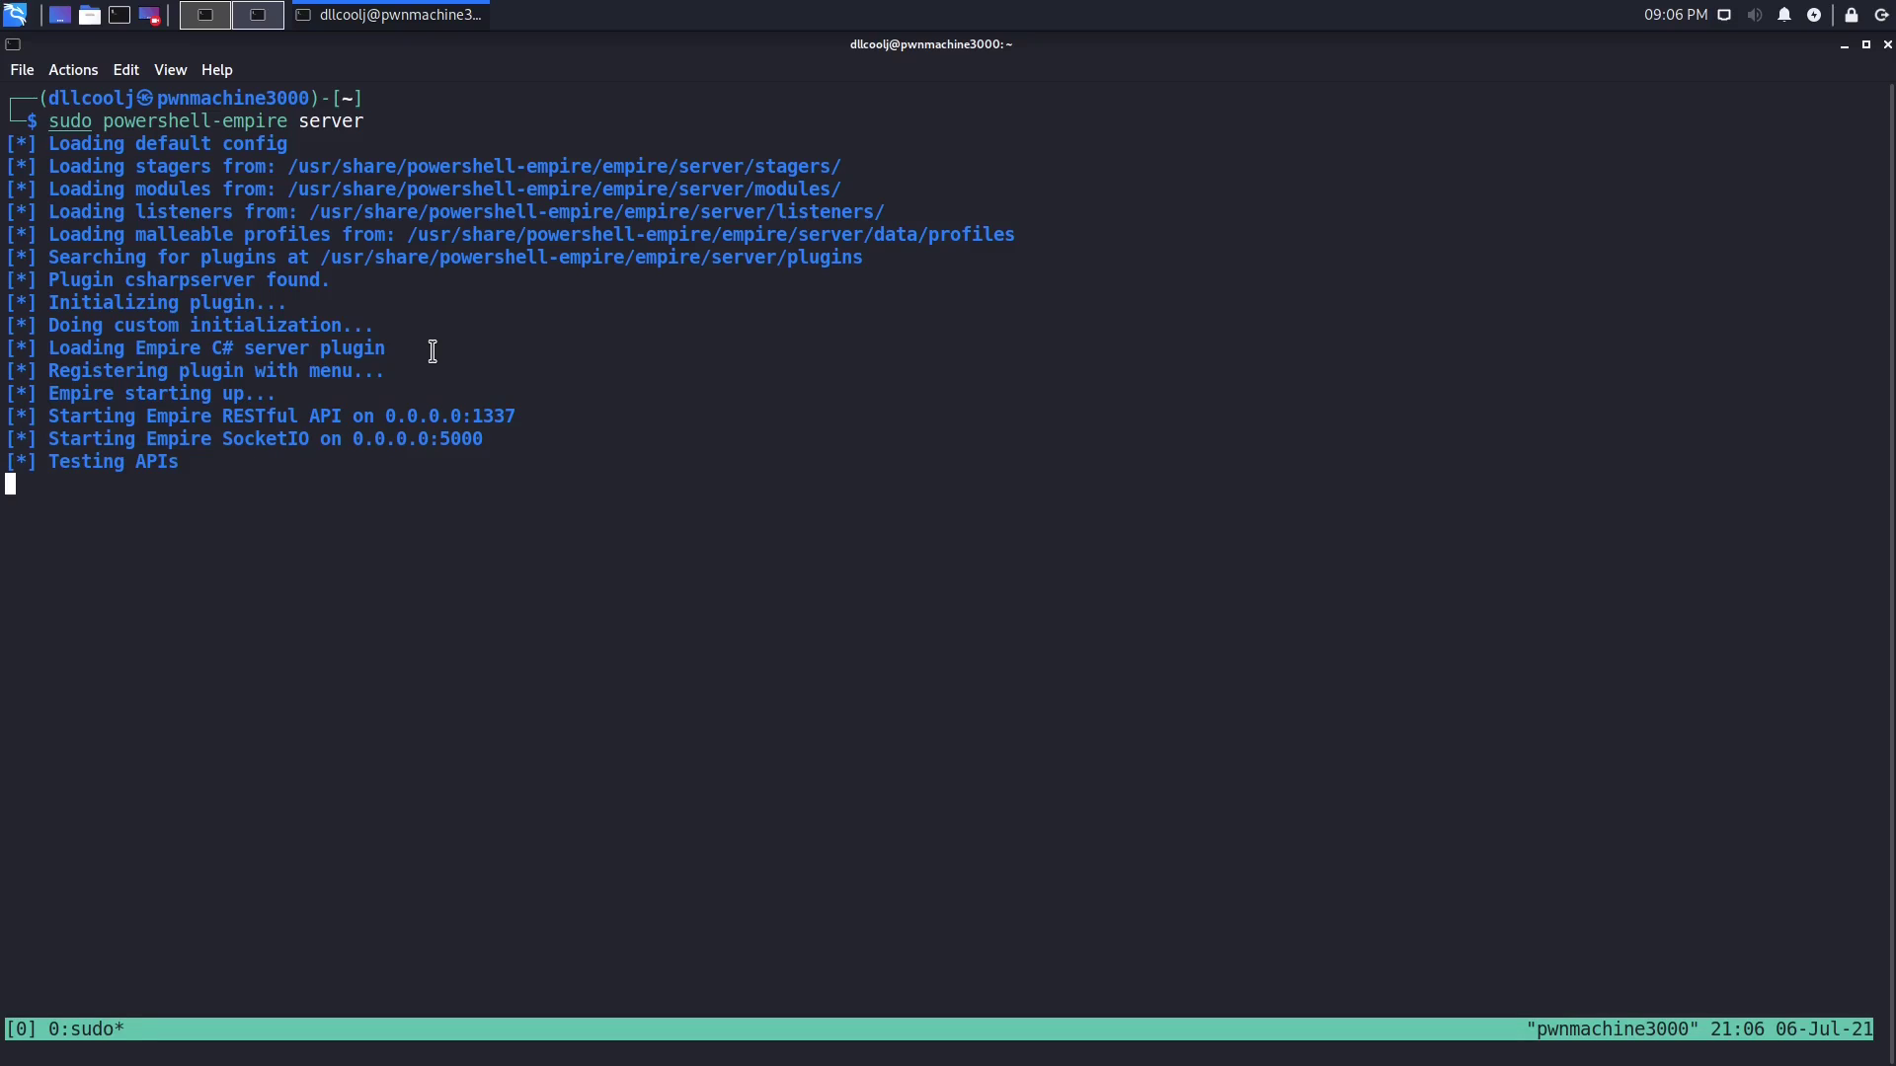
Step: Run sudo powershell-empire client in a new pane below and zoom that pane
key(ctrl+b)
key(quotedbl)
text(sudo )
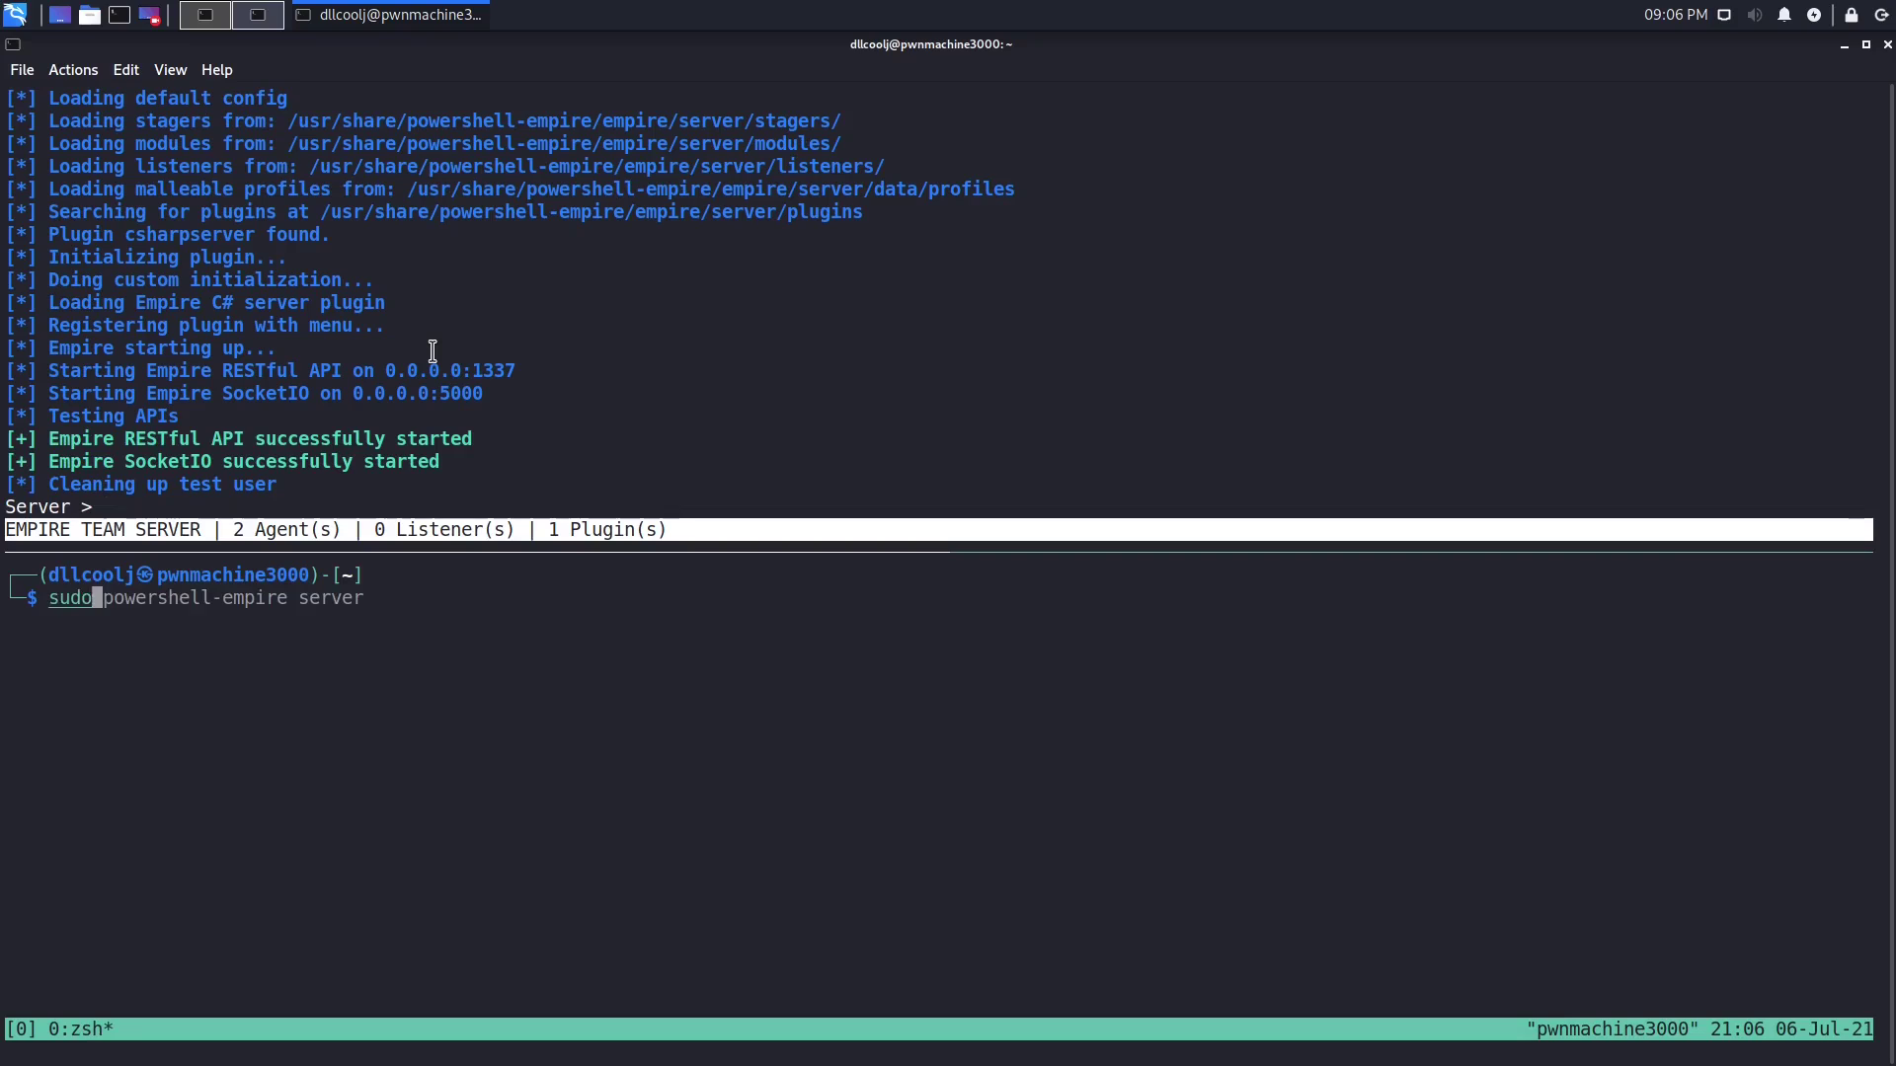
text(po)
key(Right)
key(BackSpace)
key(BackSpace)
key(BackSpace)
text(client)
key(Return)
key(ctrl+b)
key(z)
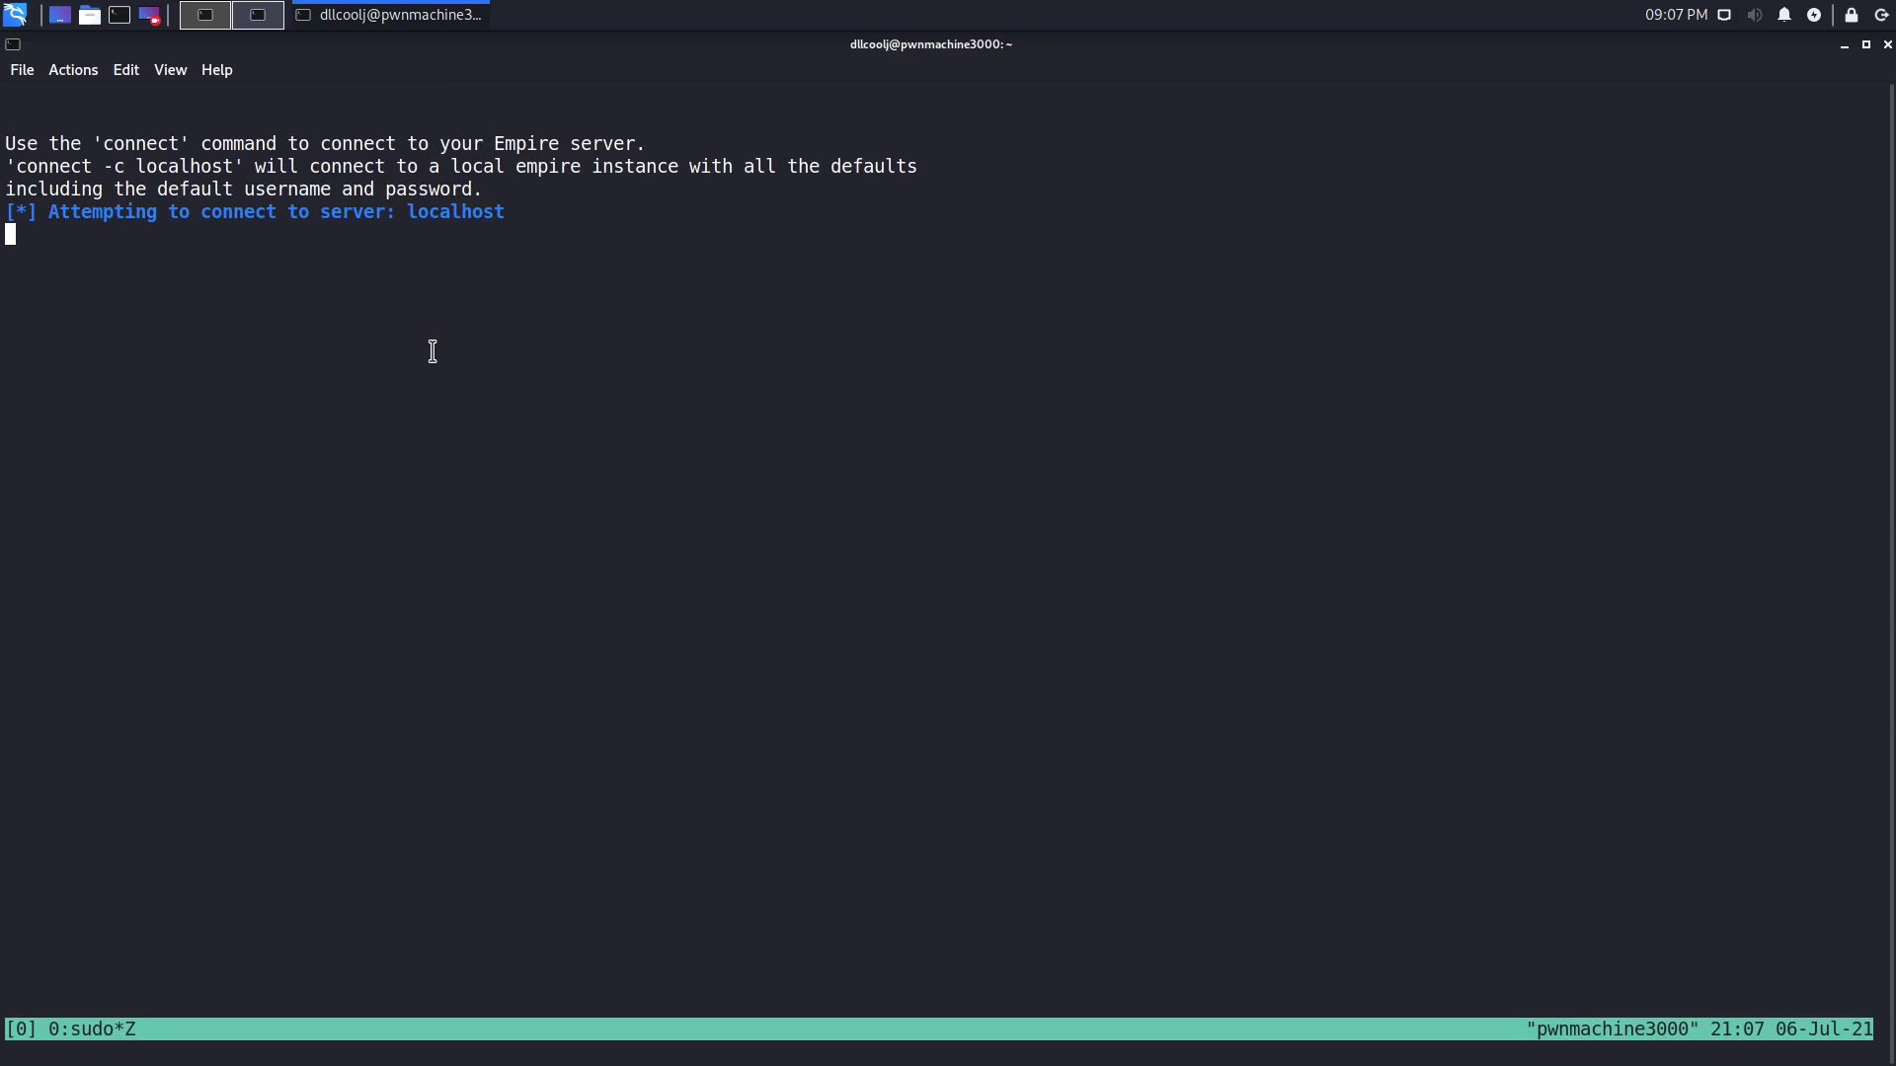
Step: List agents and review help in the connected Empire client, then clear the console
key(Return)
key(Return)
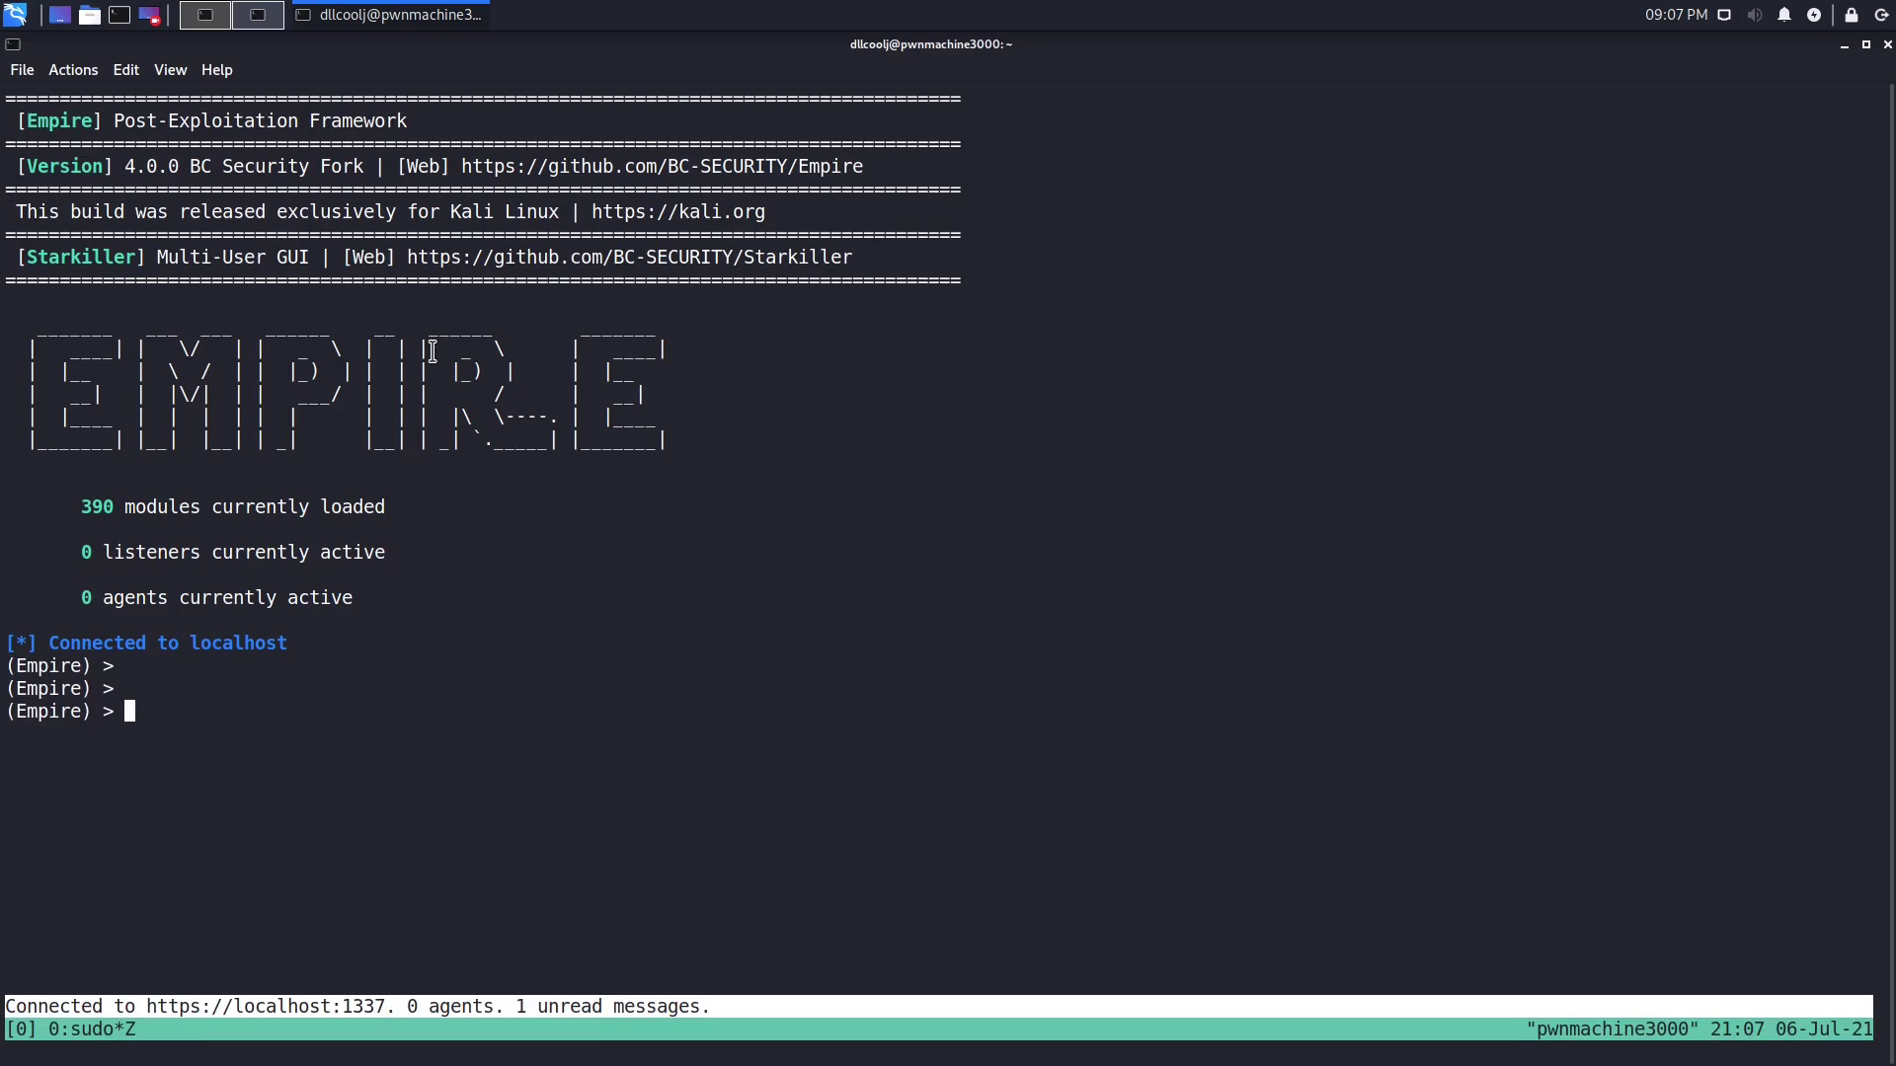
text(agents)
key(Return)
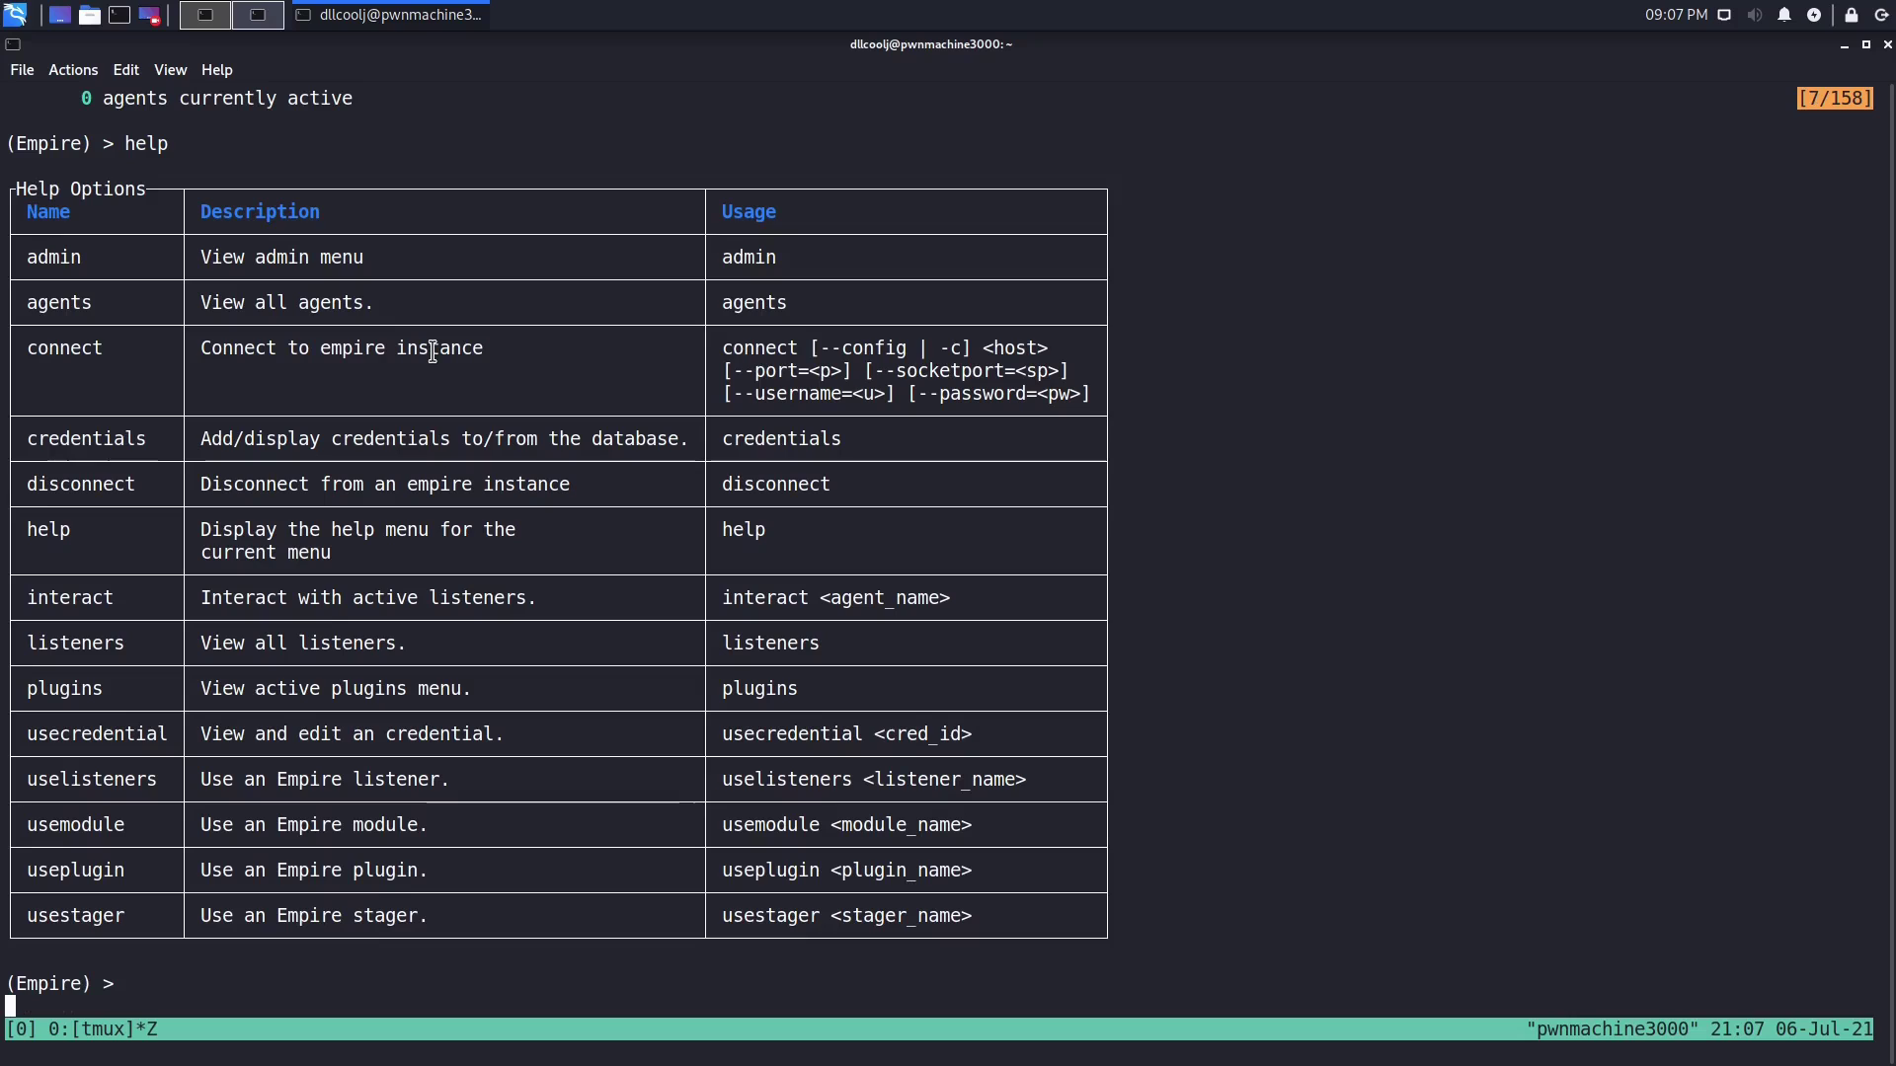
scroll(433, 351, up, 5)
scroll(432, 352, down, 2)
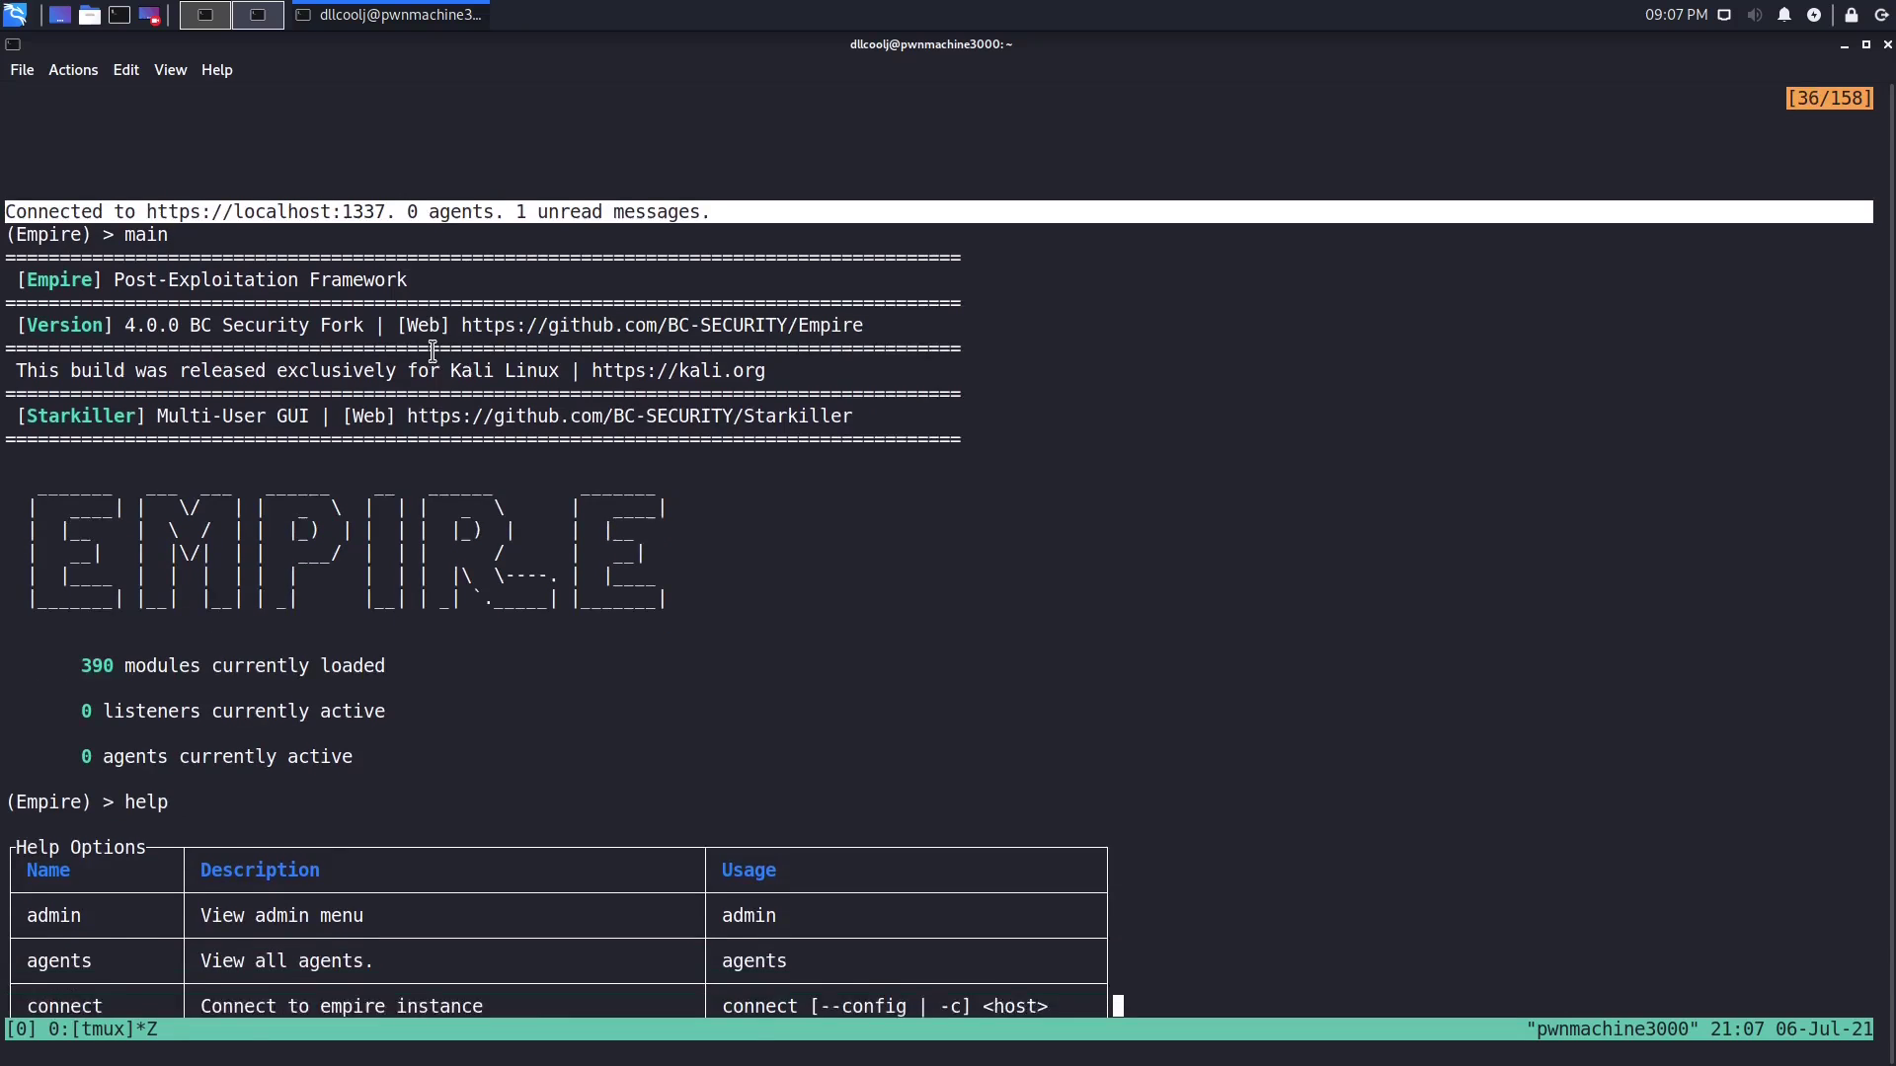
scroll(433, 351, down, 2)
scroll(434, 351, down, 2)
scroll(432, 351, down, 3)
scroll(432, 352, down, 2)
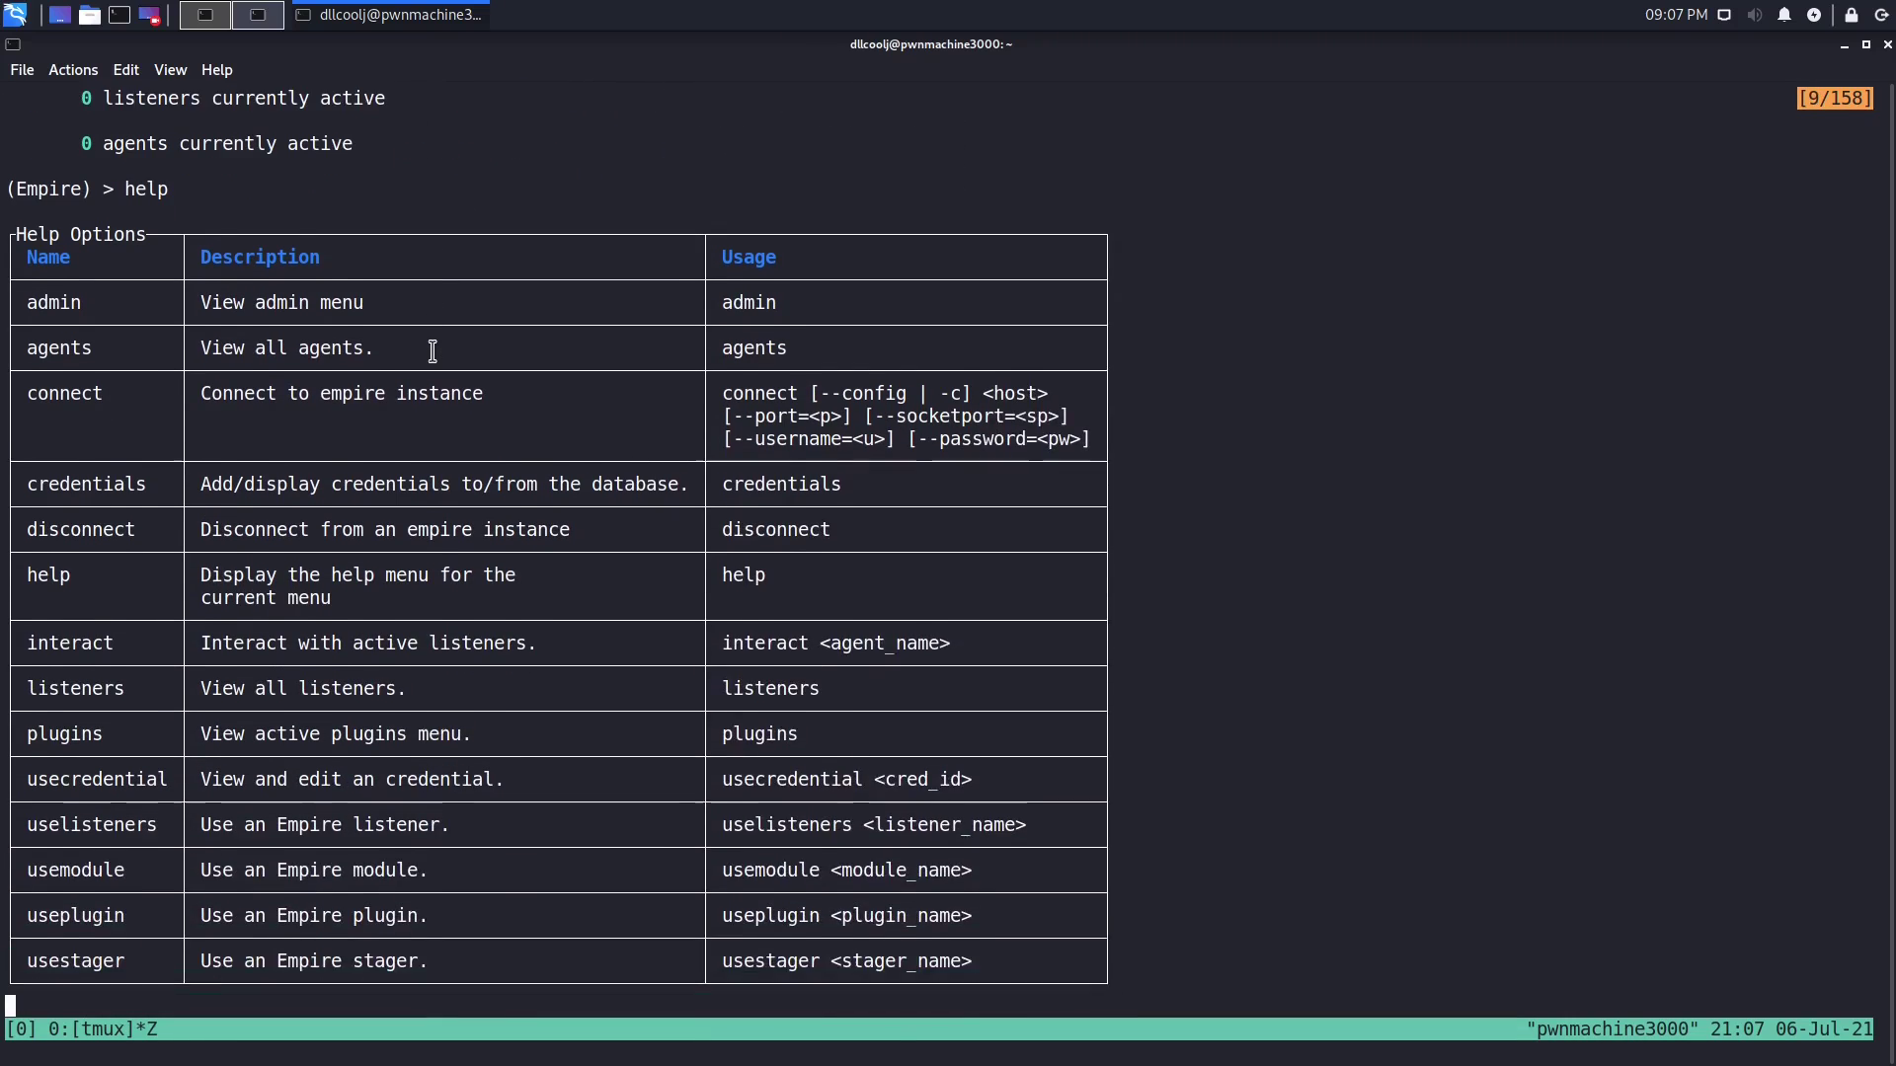
scroll(432, 351, down, 2)
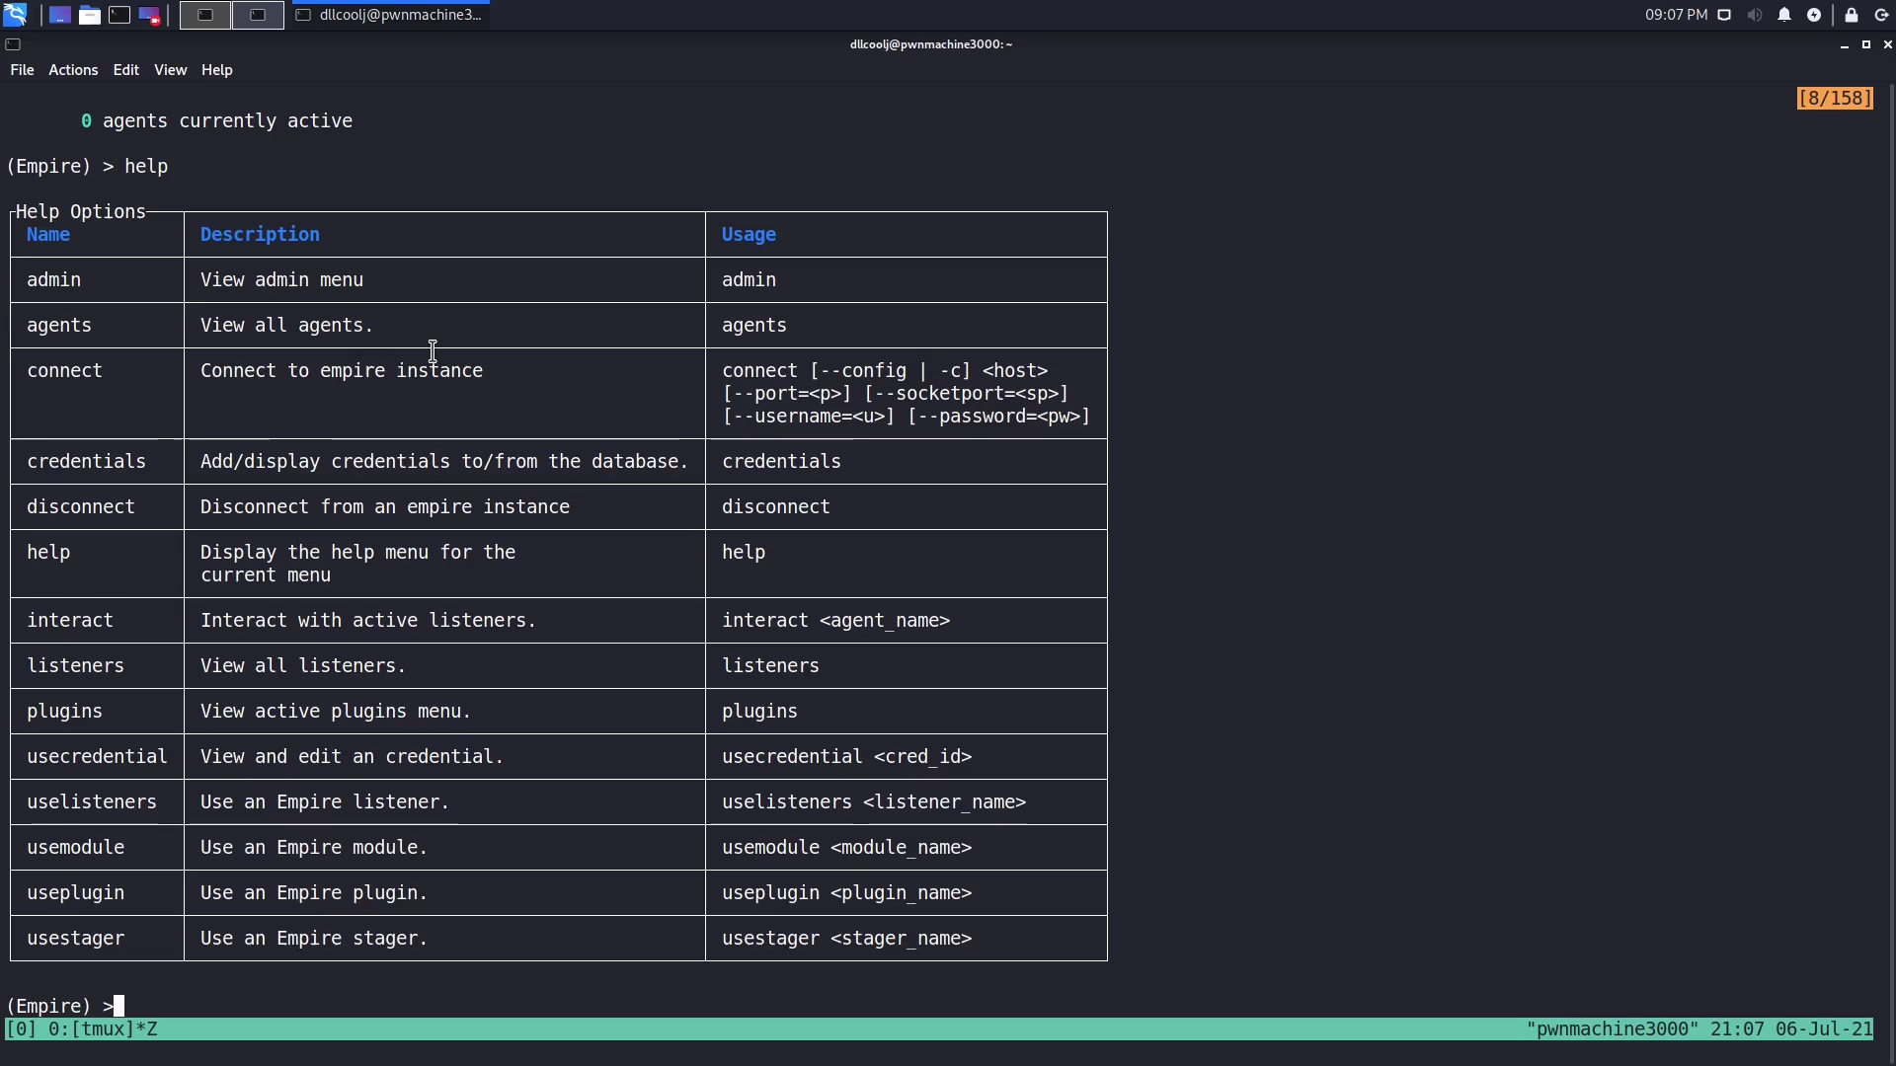
scroll(433, 350, down, 1)
scroll(432, 352, down, 3)
scroll(432, 351, down, 3)
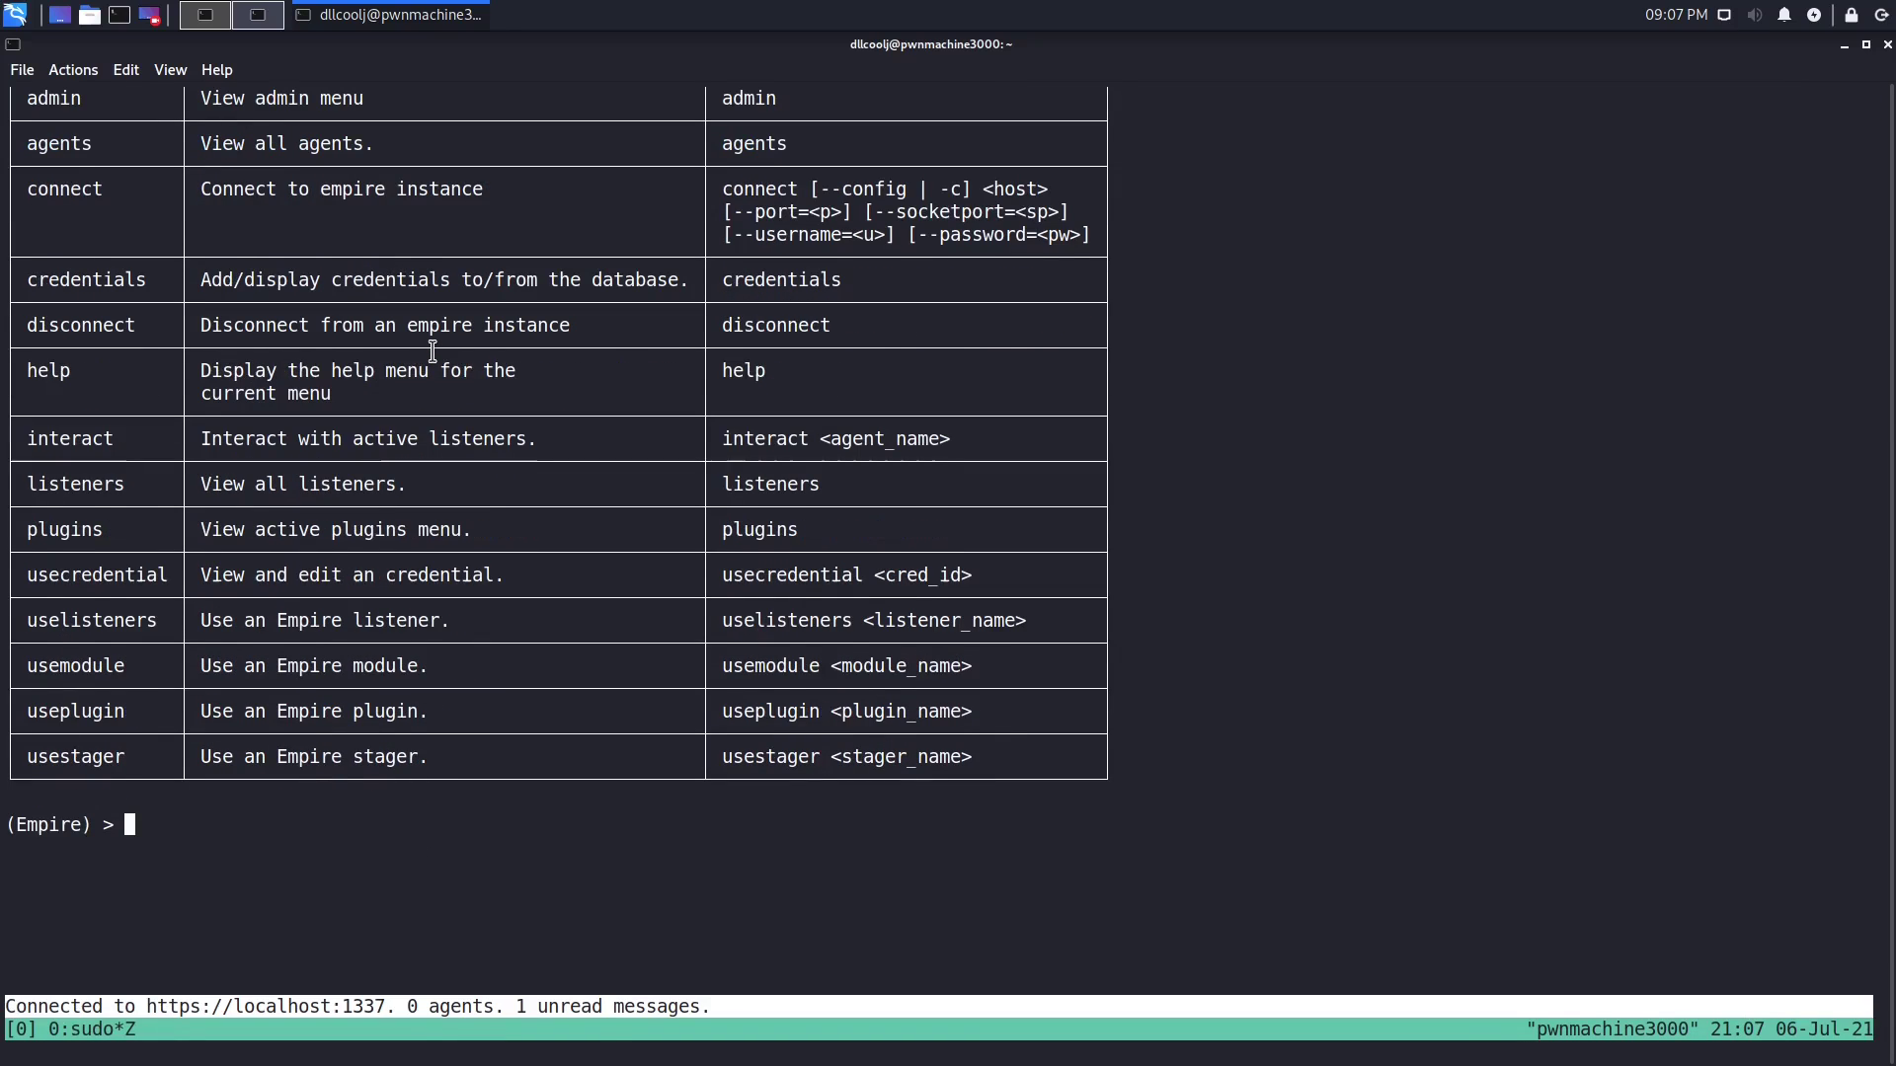
key(ctrl+l)
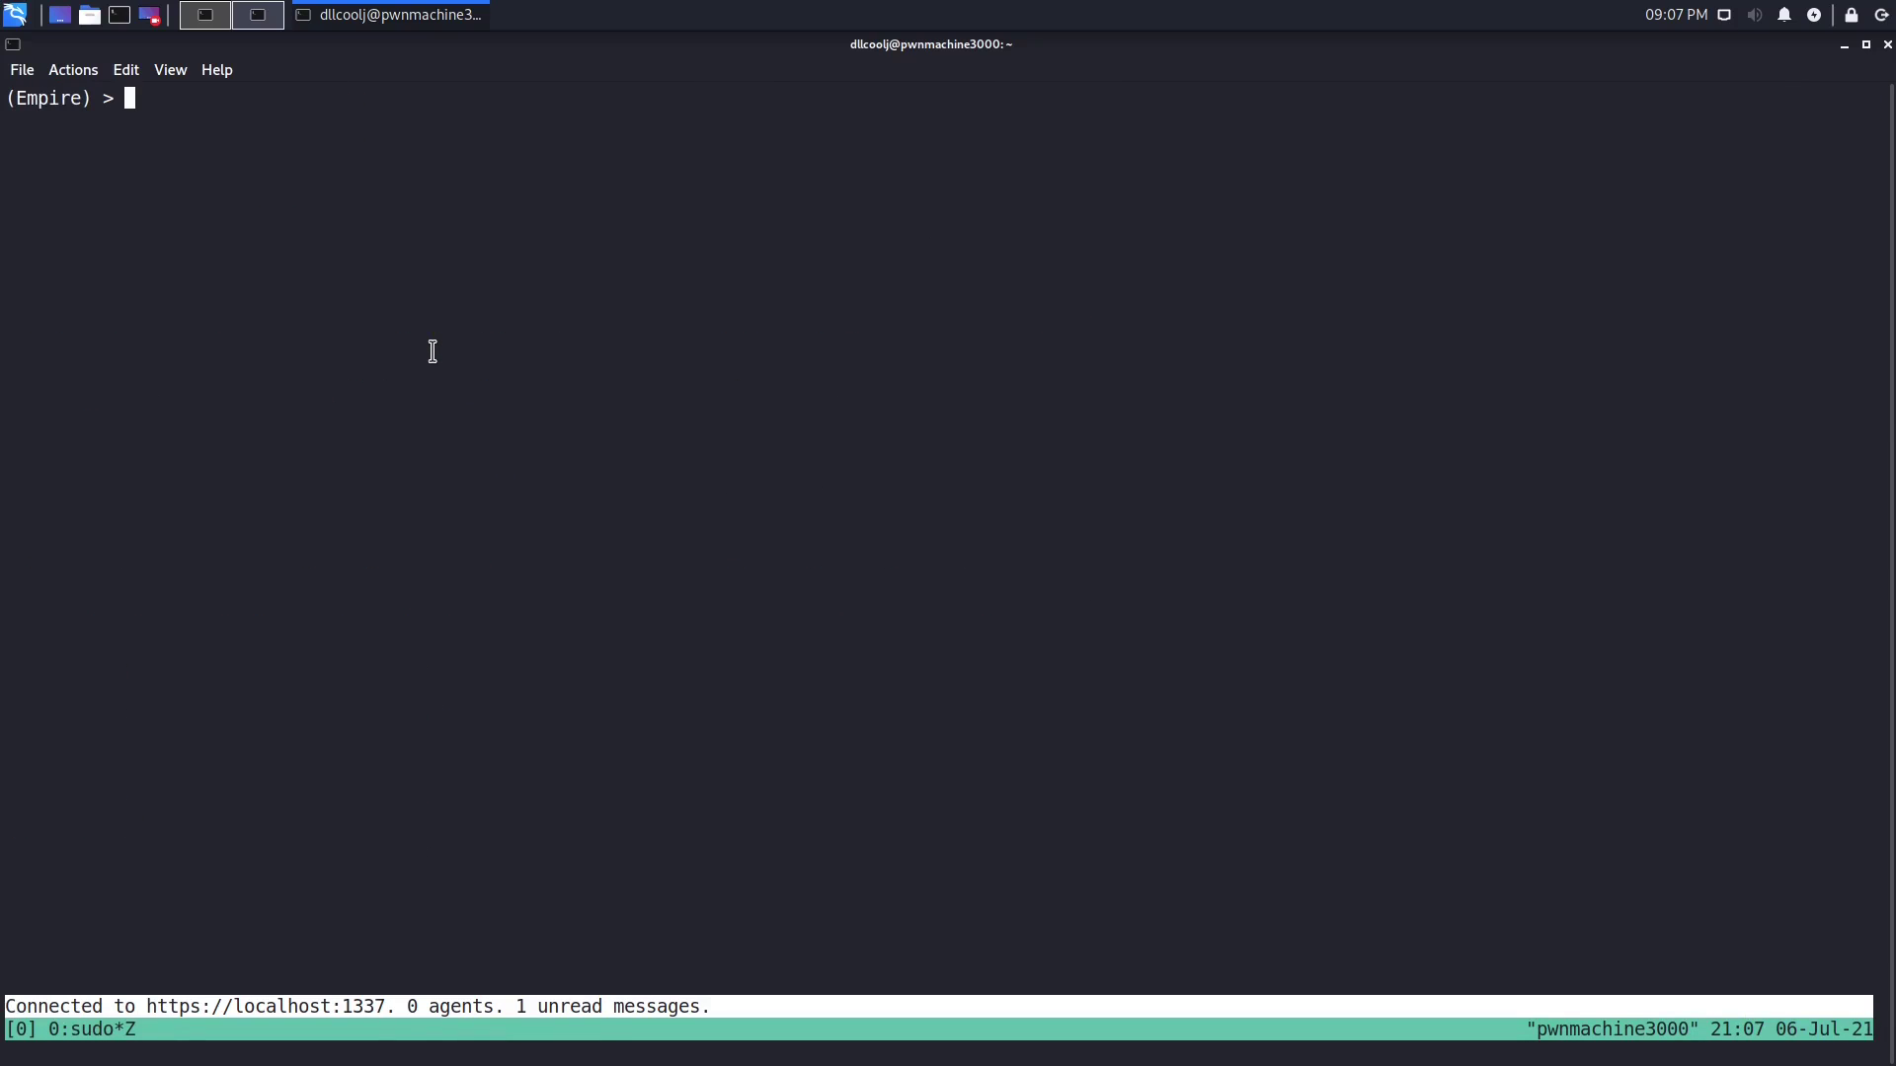
Step: Launch Starkiller in a new tmux window, toggle its sidebar, and begin a new listener
key(ctrl+b)
key(c)
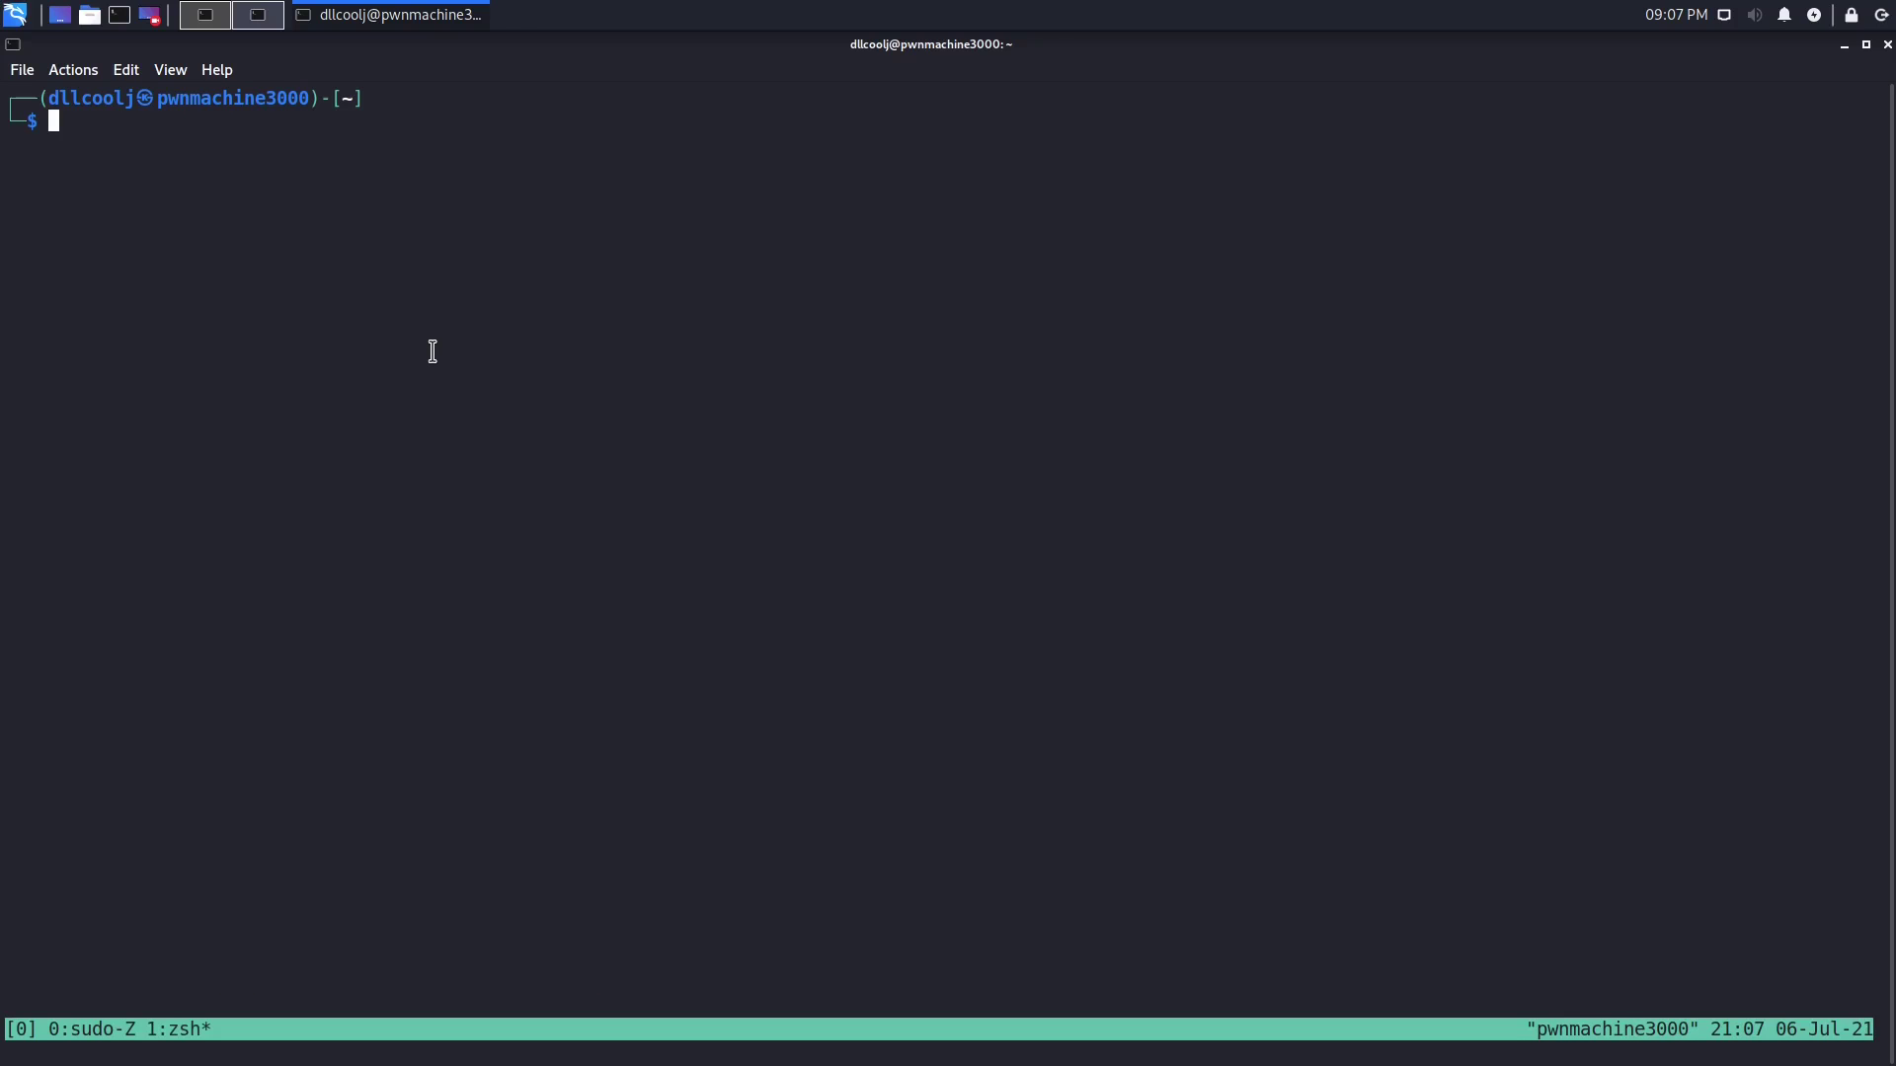
text(starkiller)
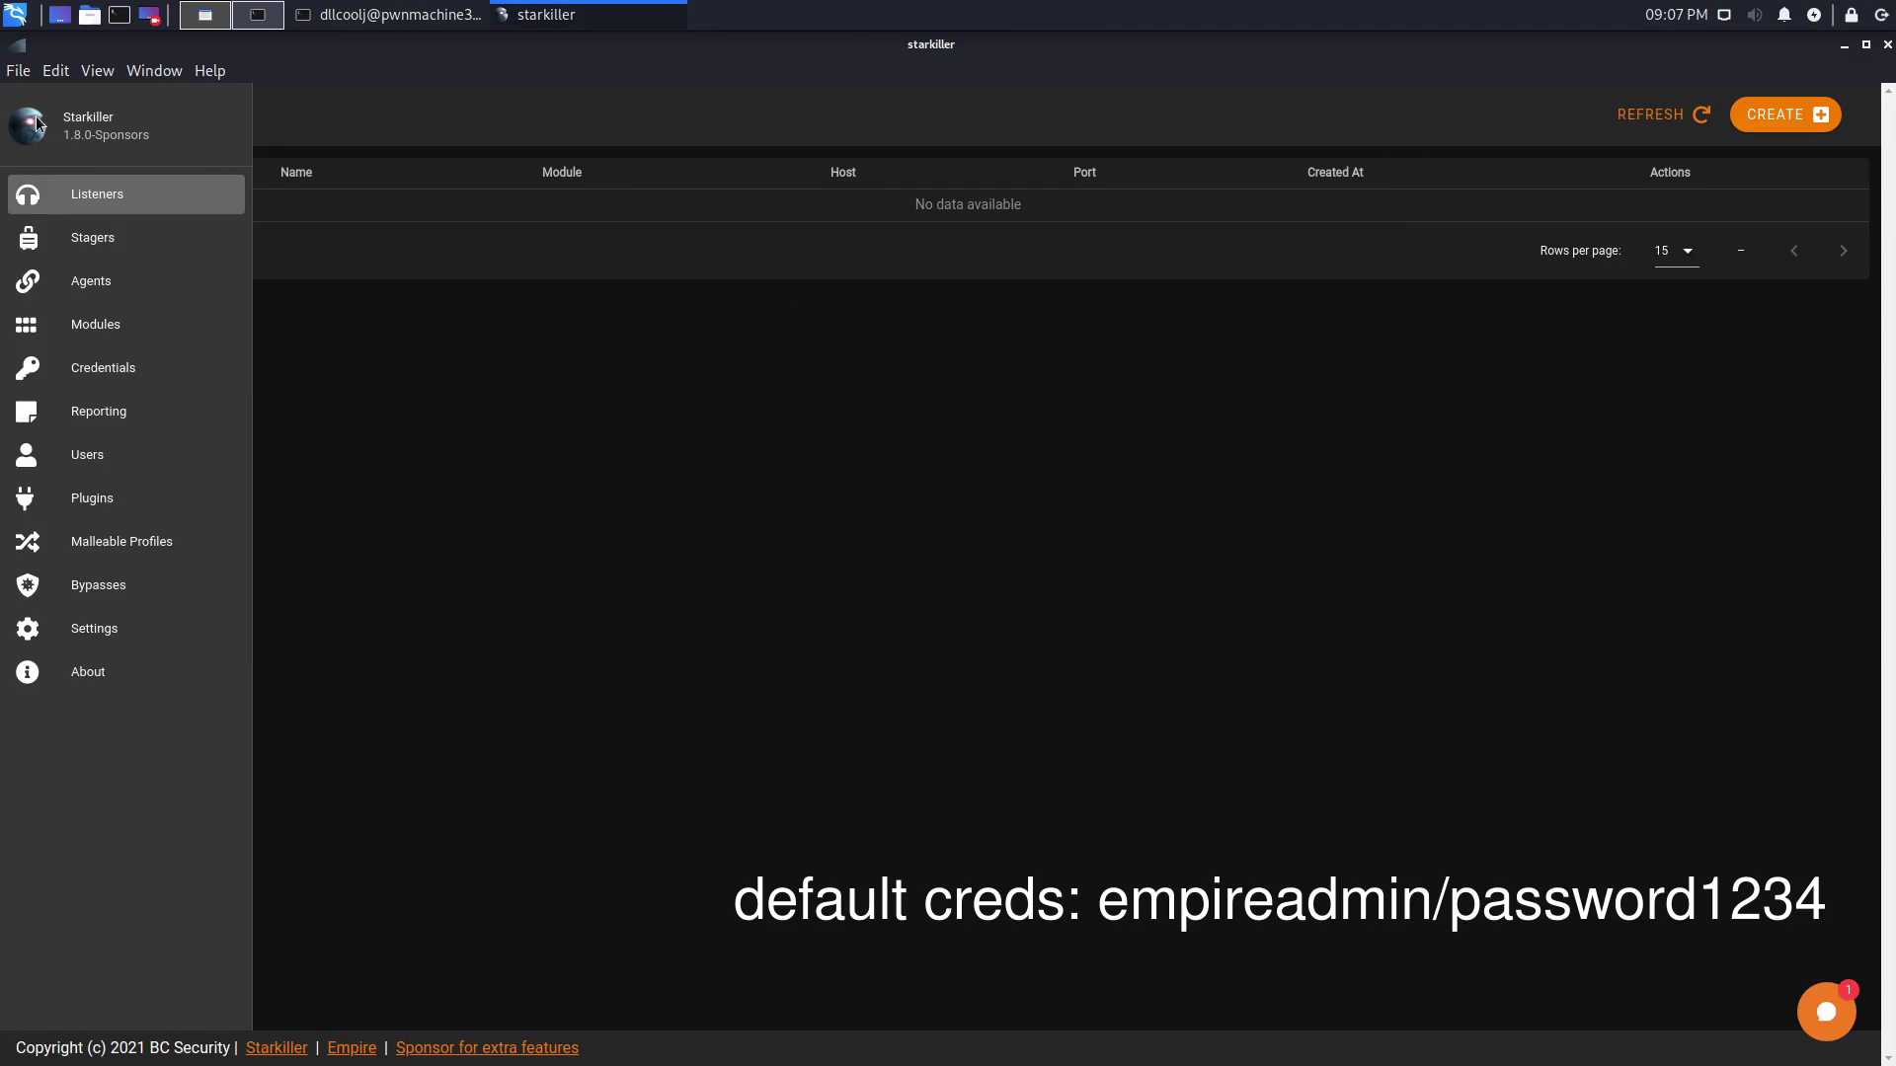
click(19, 70)
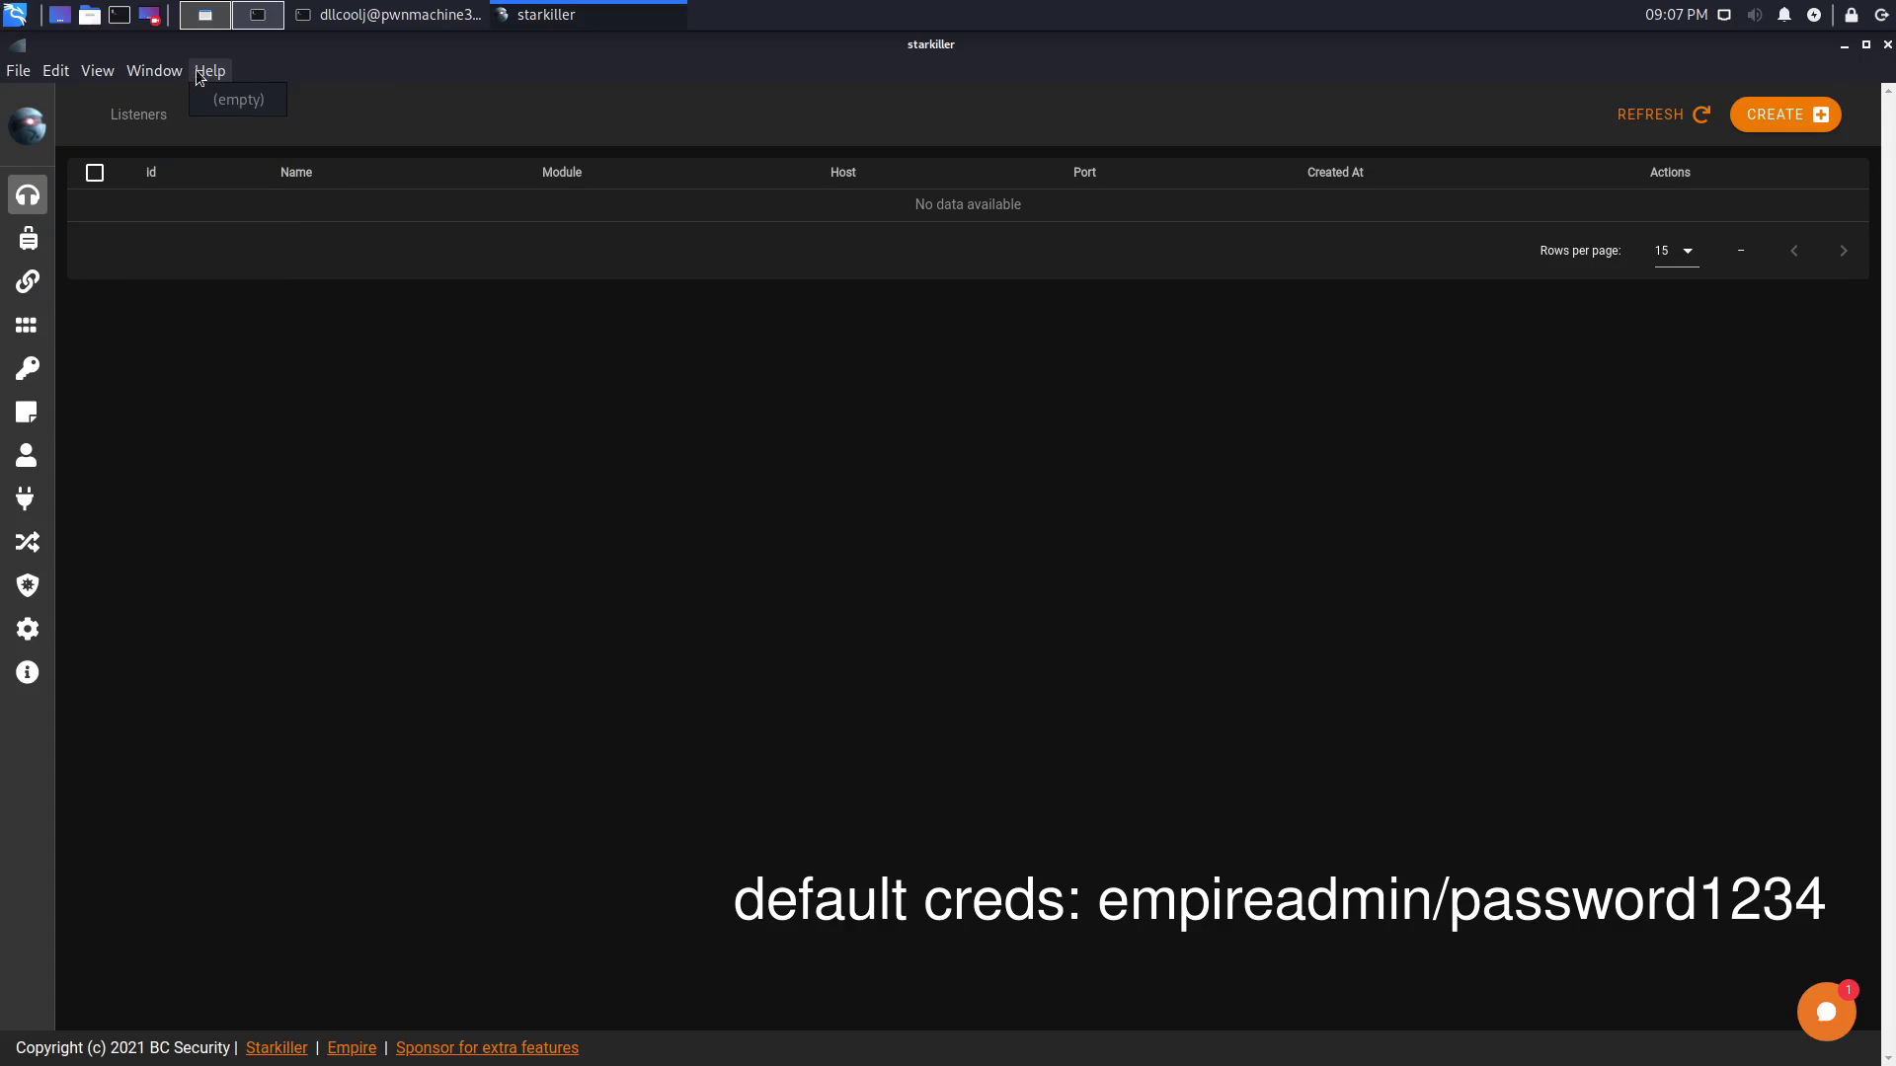
click(30, 125)
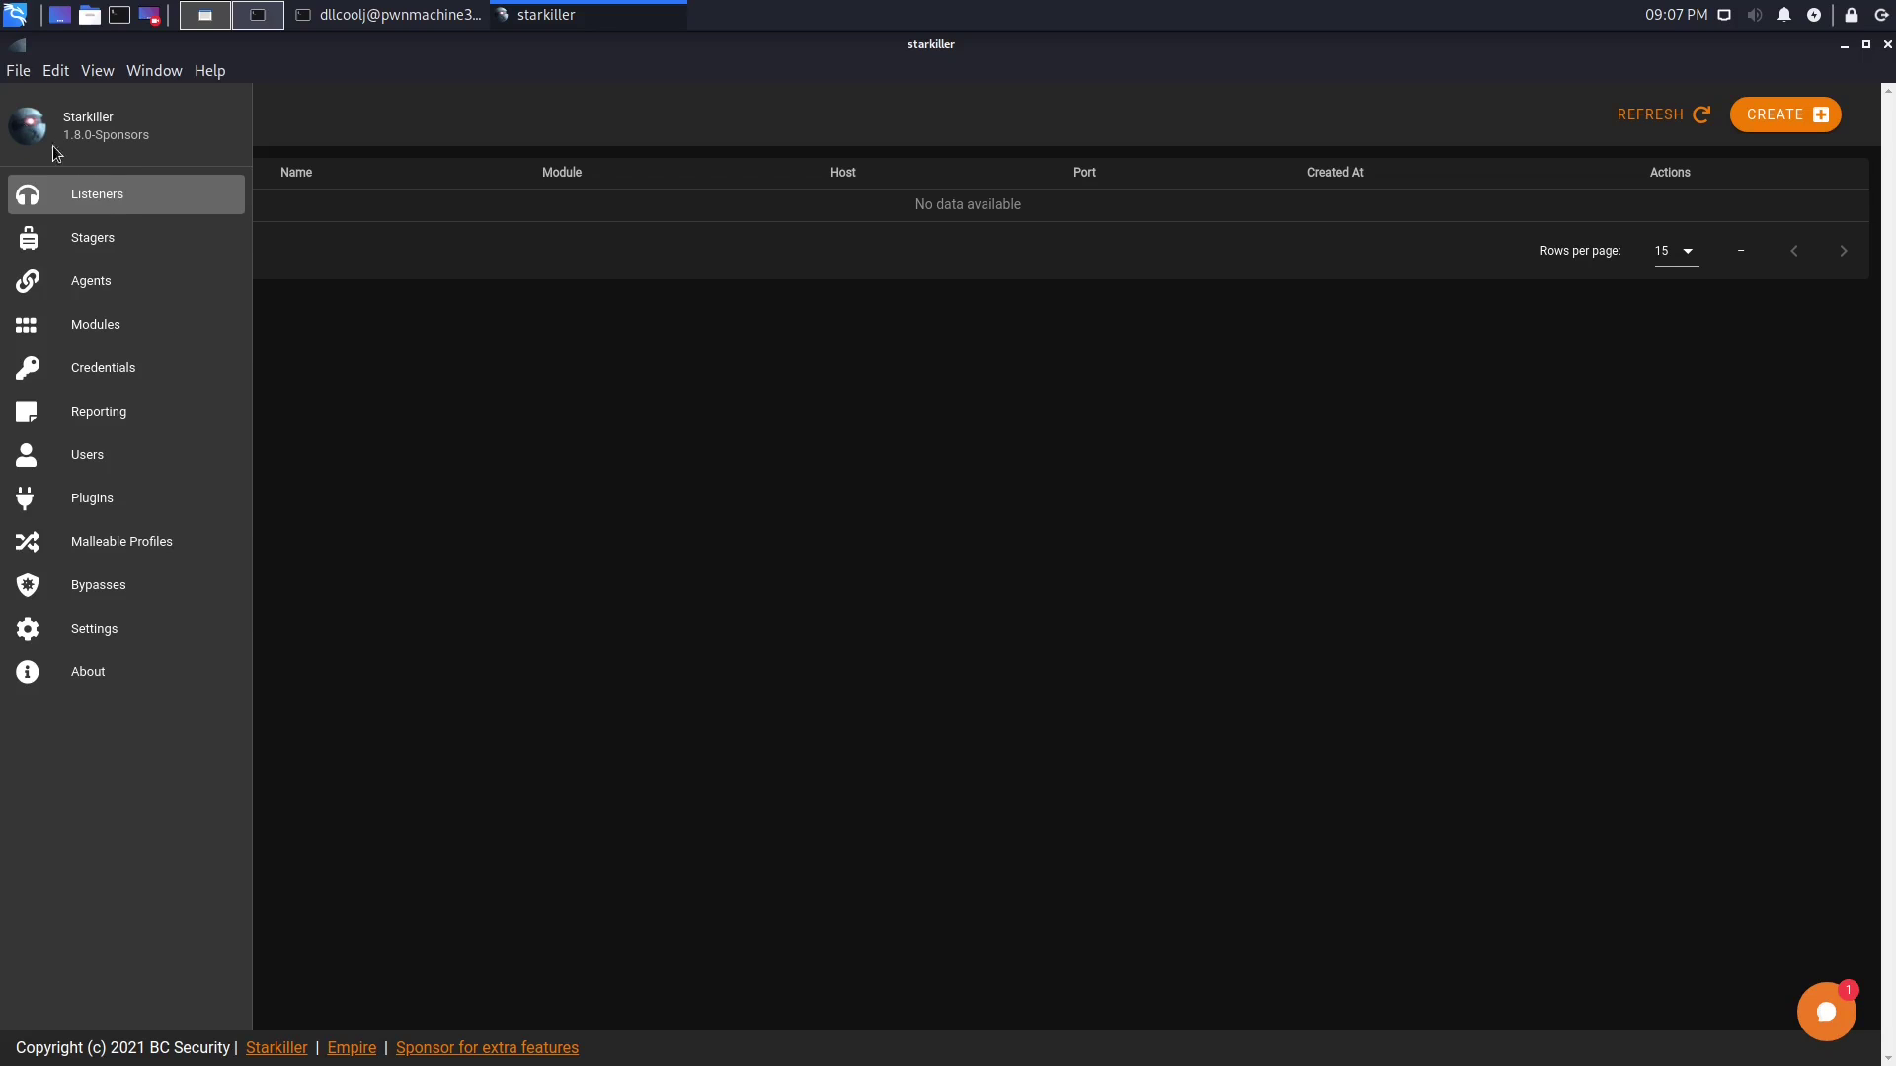
click(316, 310)
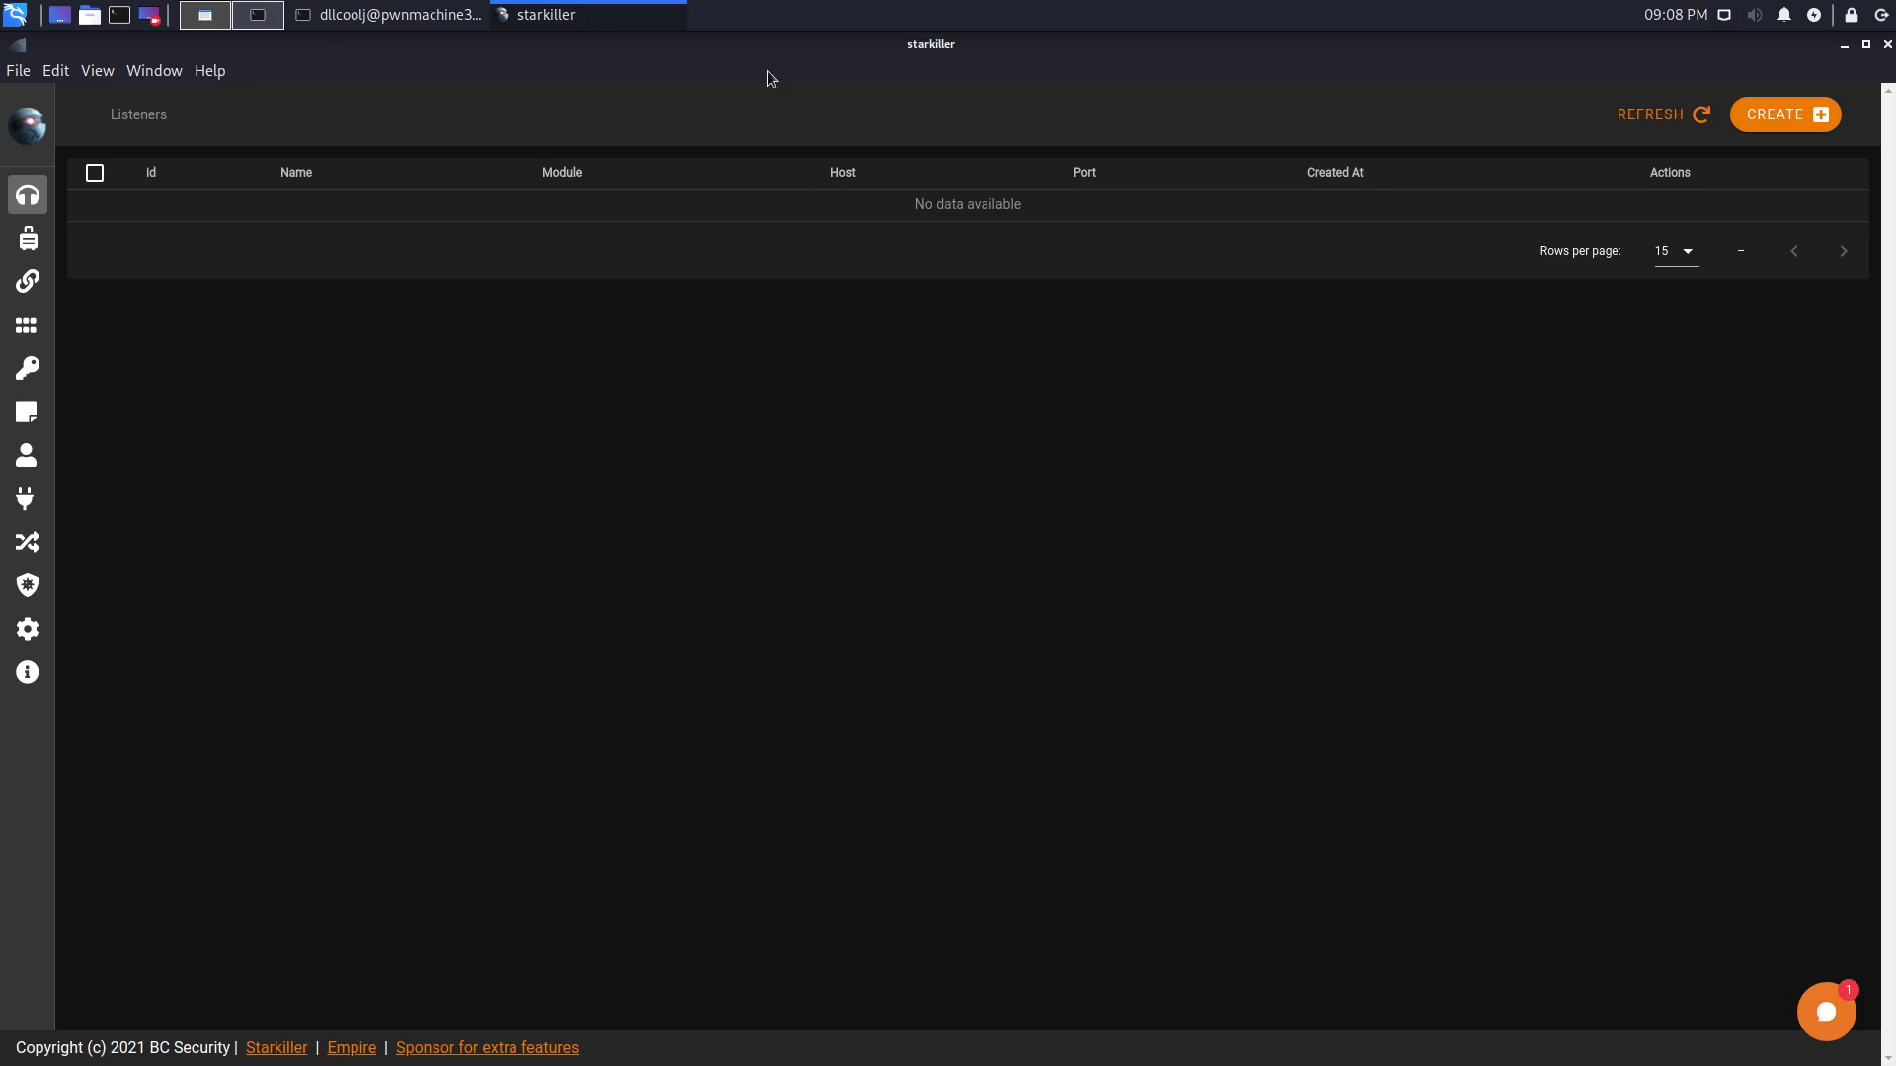
click(1785, 114)
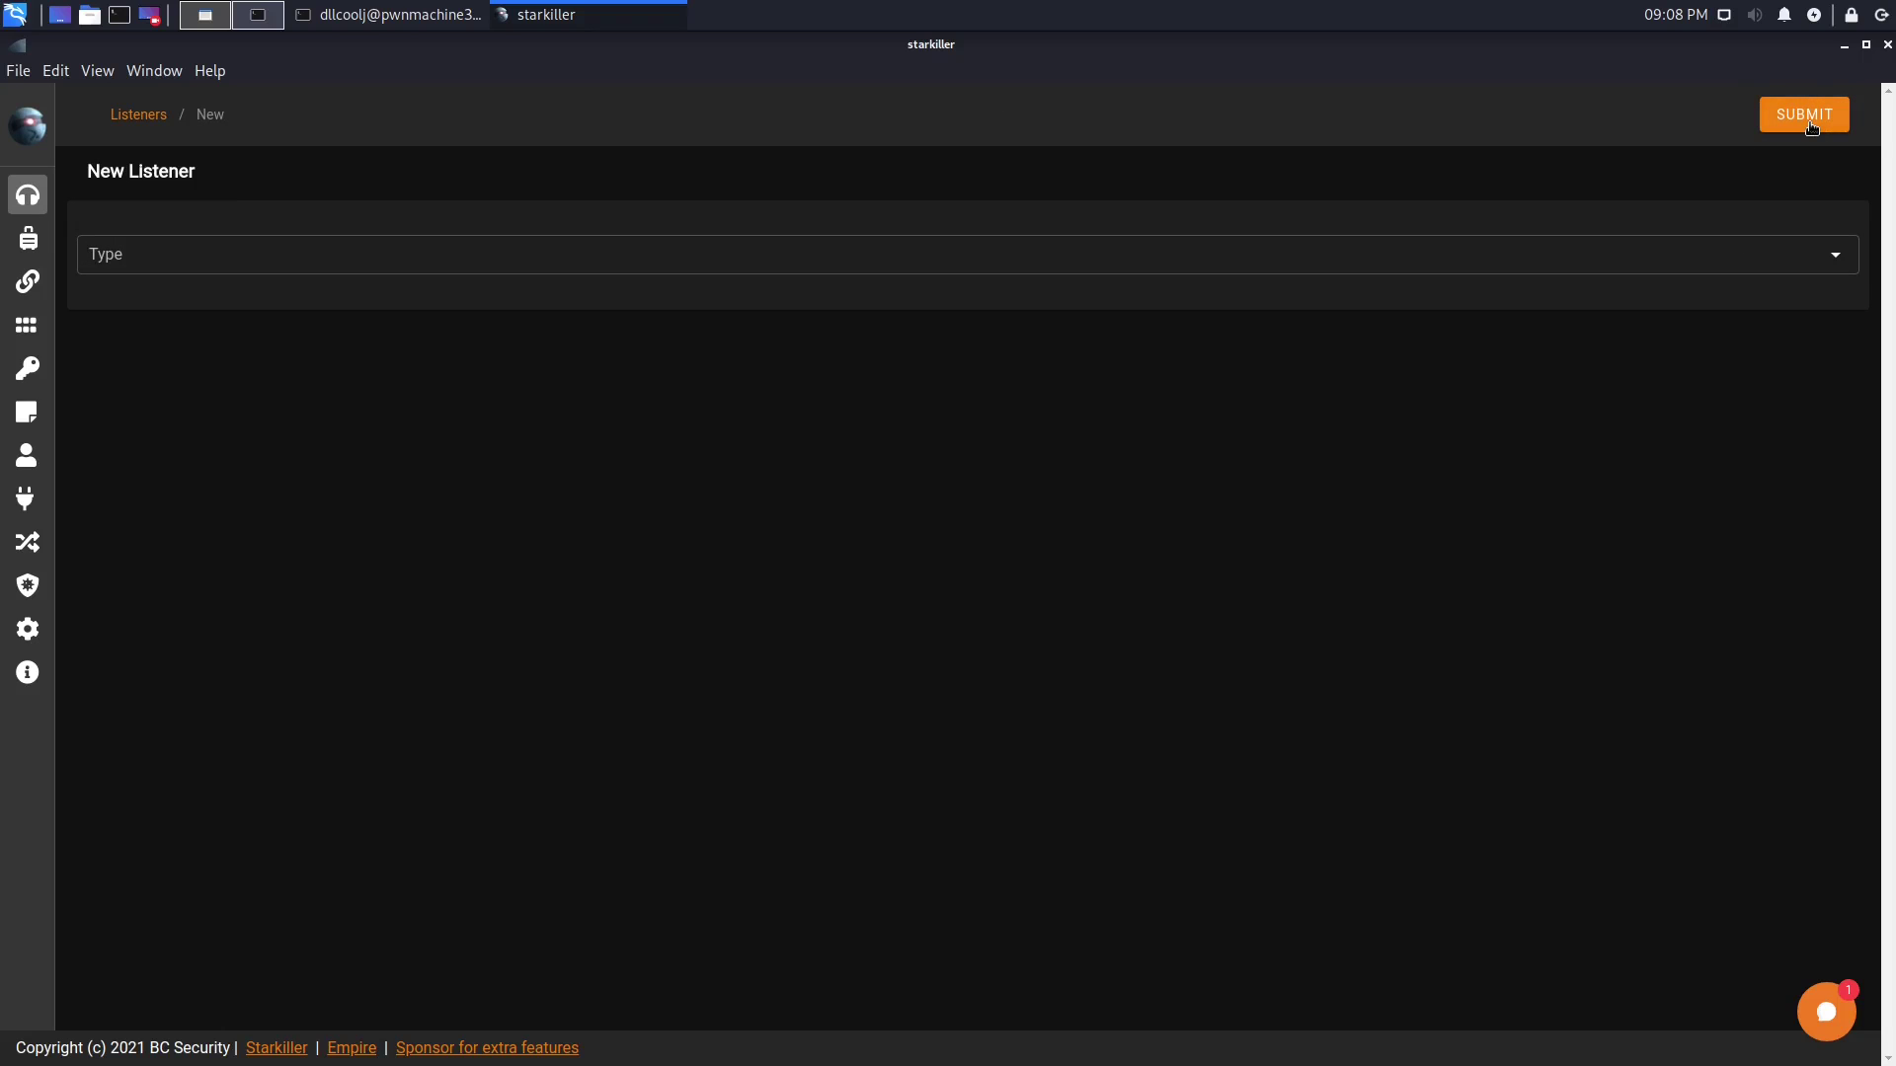
Step: Choose the http_malleable listener type, edit the host to :8000 and keep port 8443
click(811, 263)
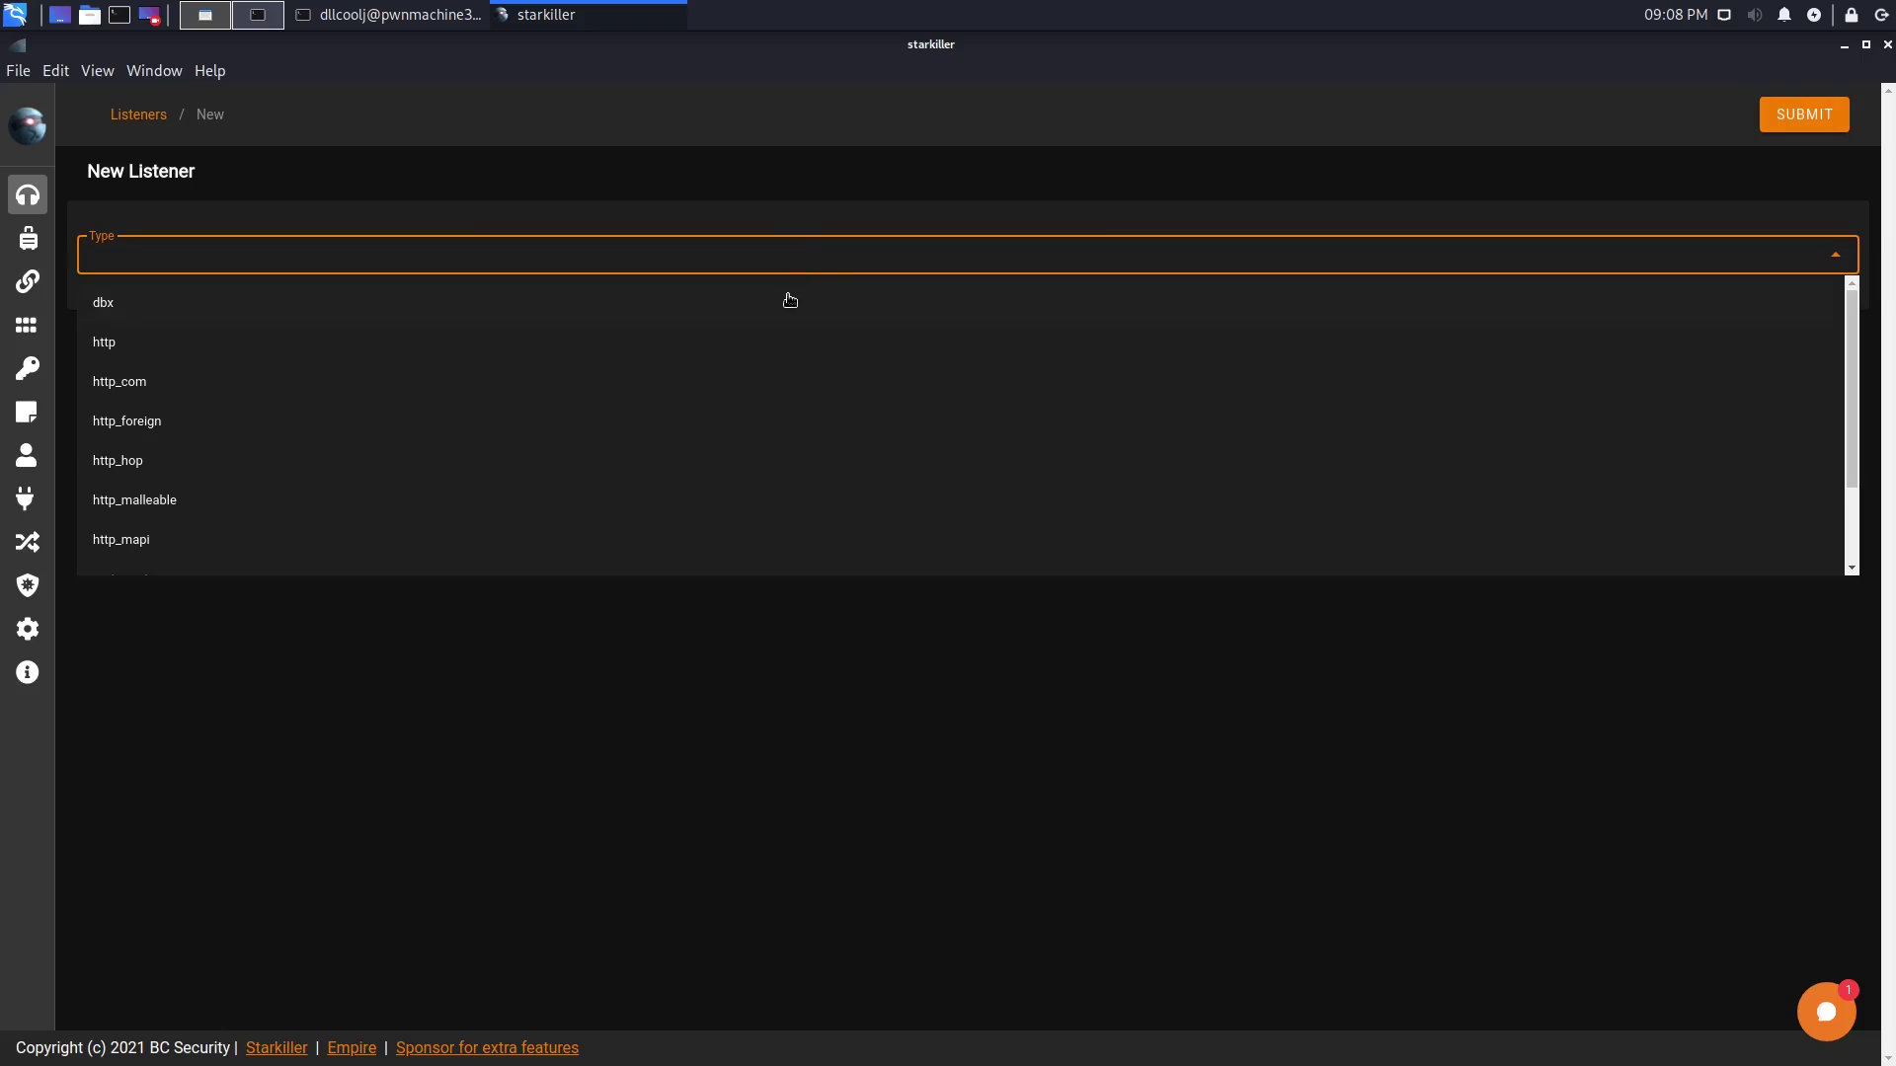
scroll(788, 326, down, 3)
scroll(788, 326, down, 2)
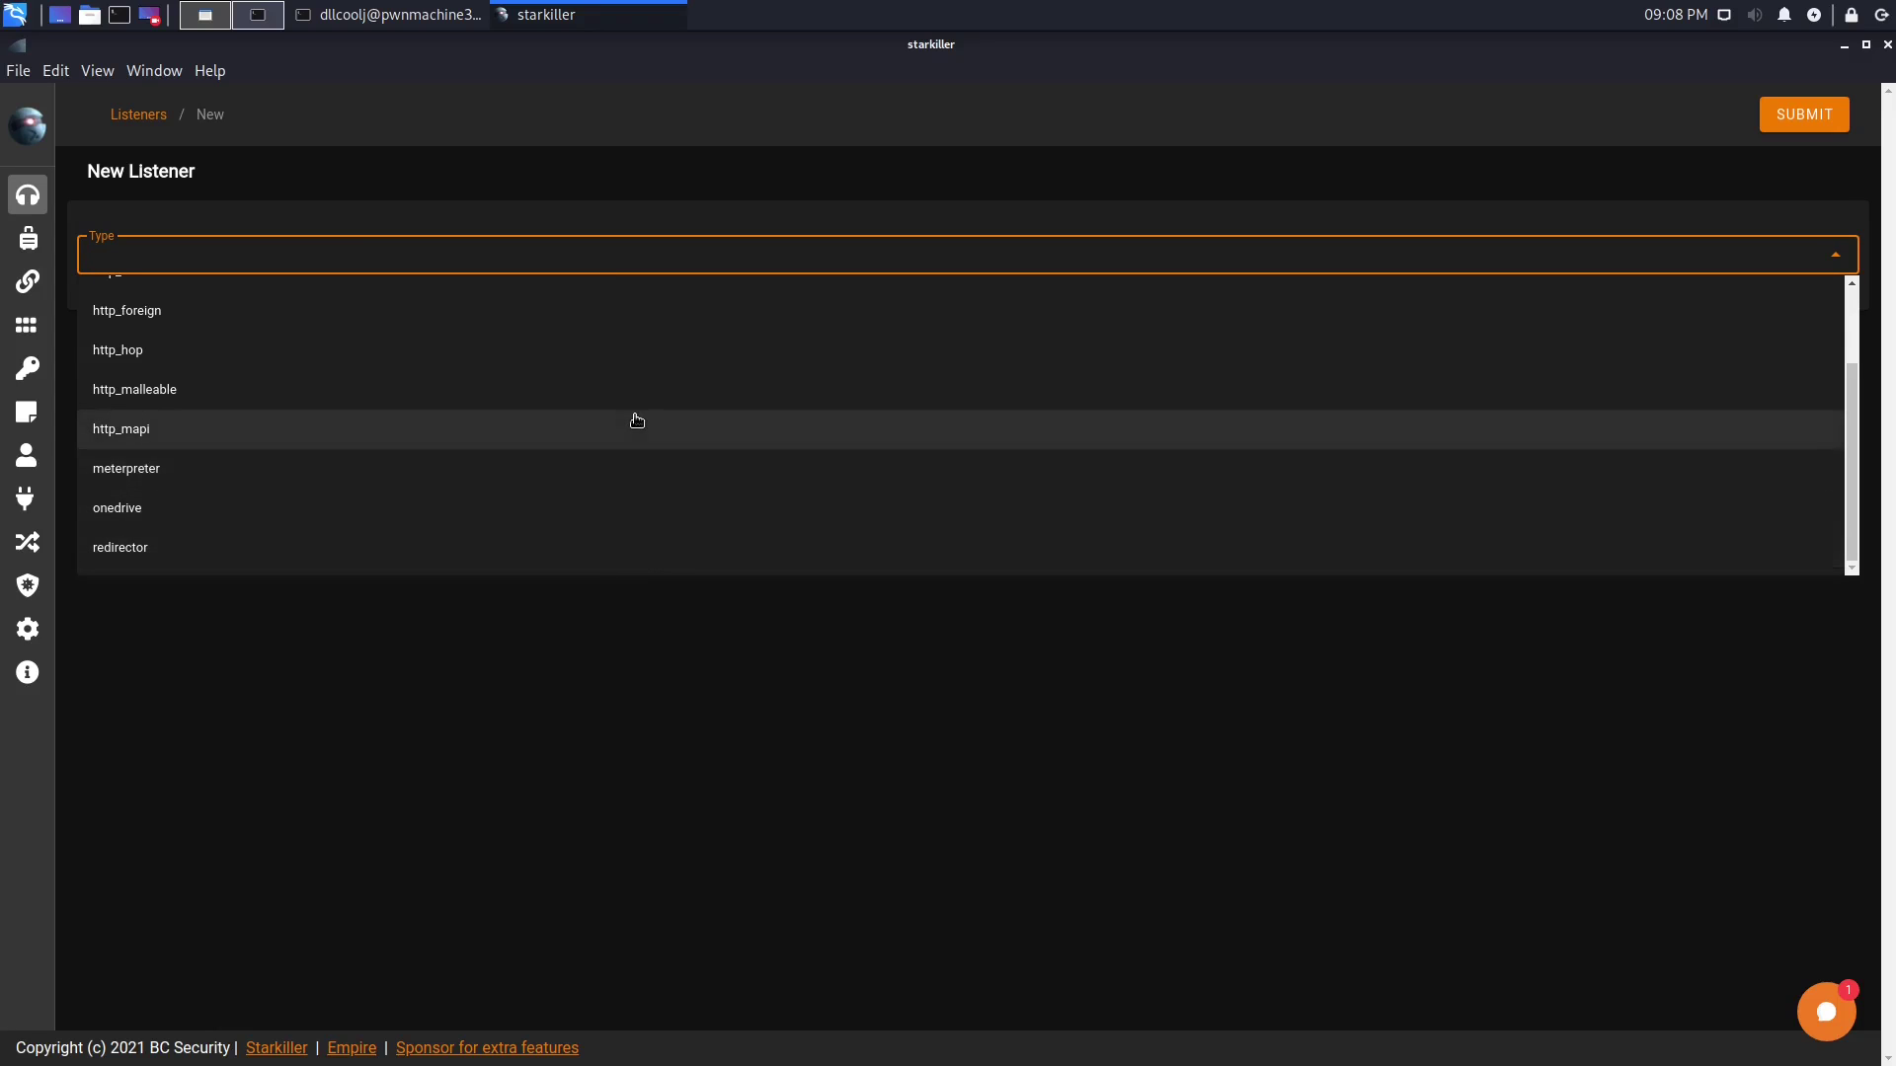
scroll(637, 430, up, 3)
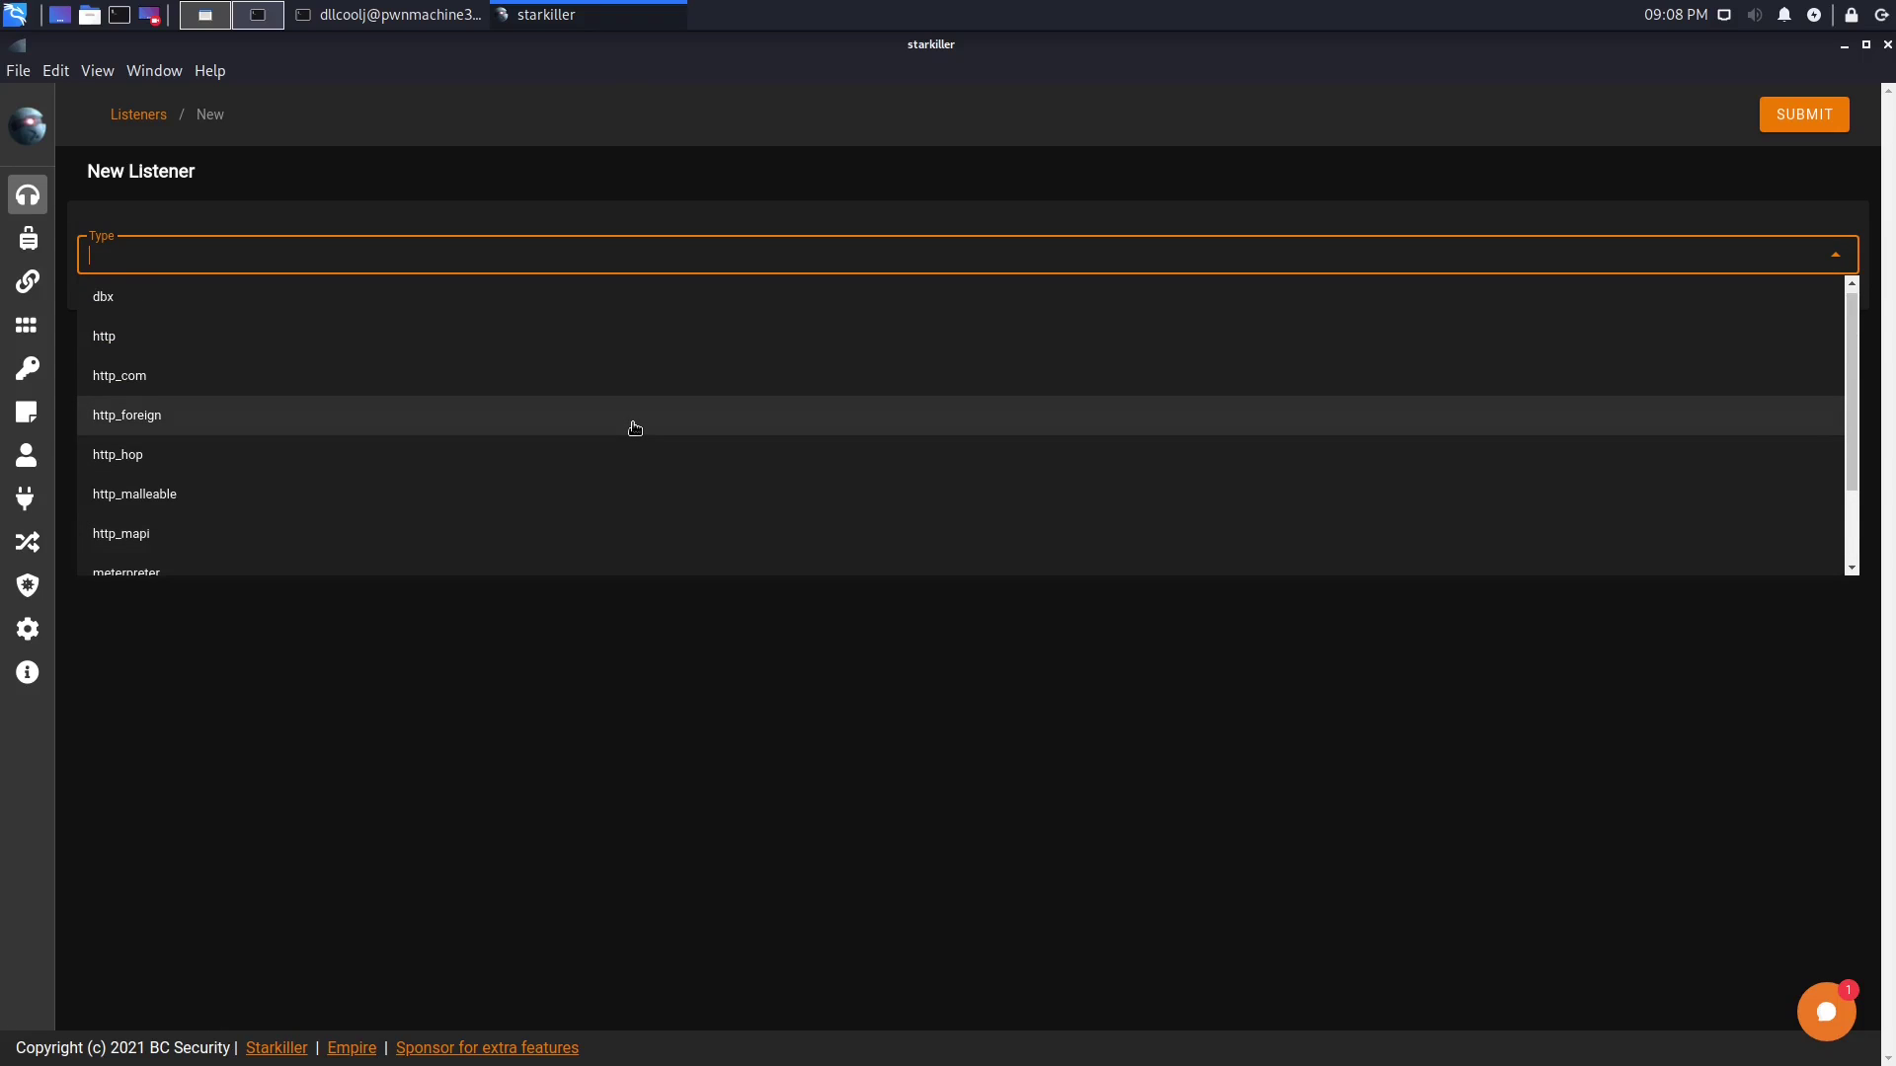
click(578, 497)
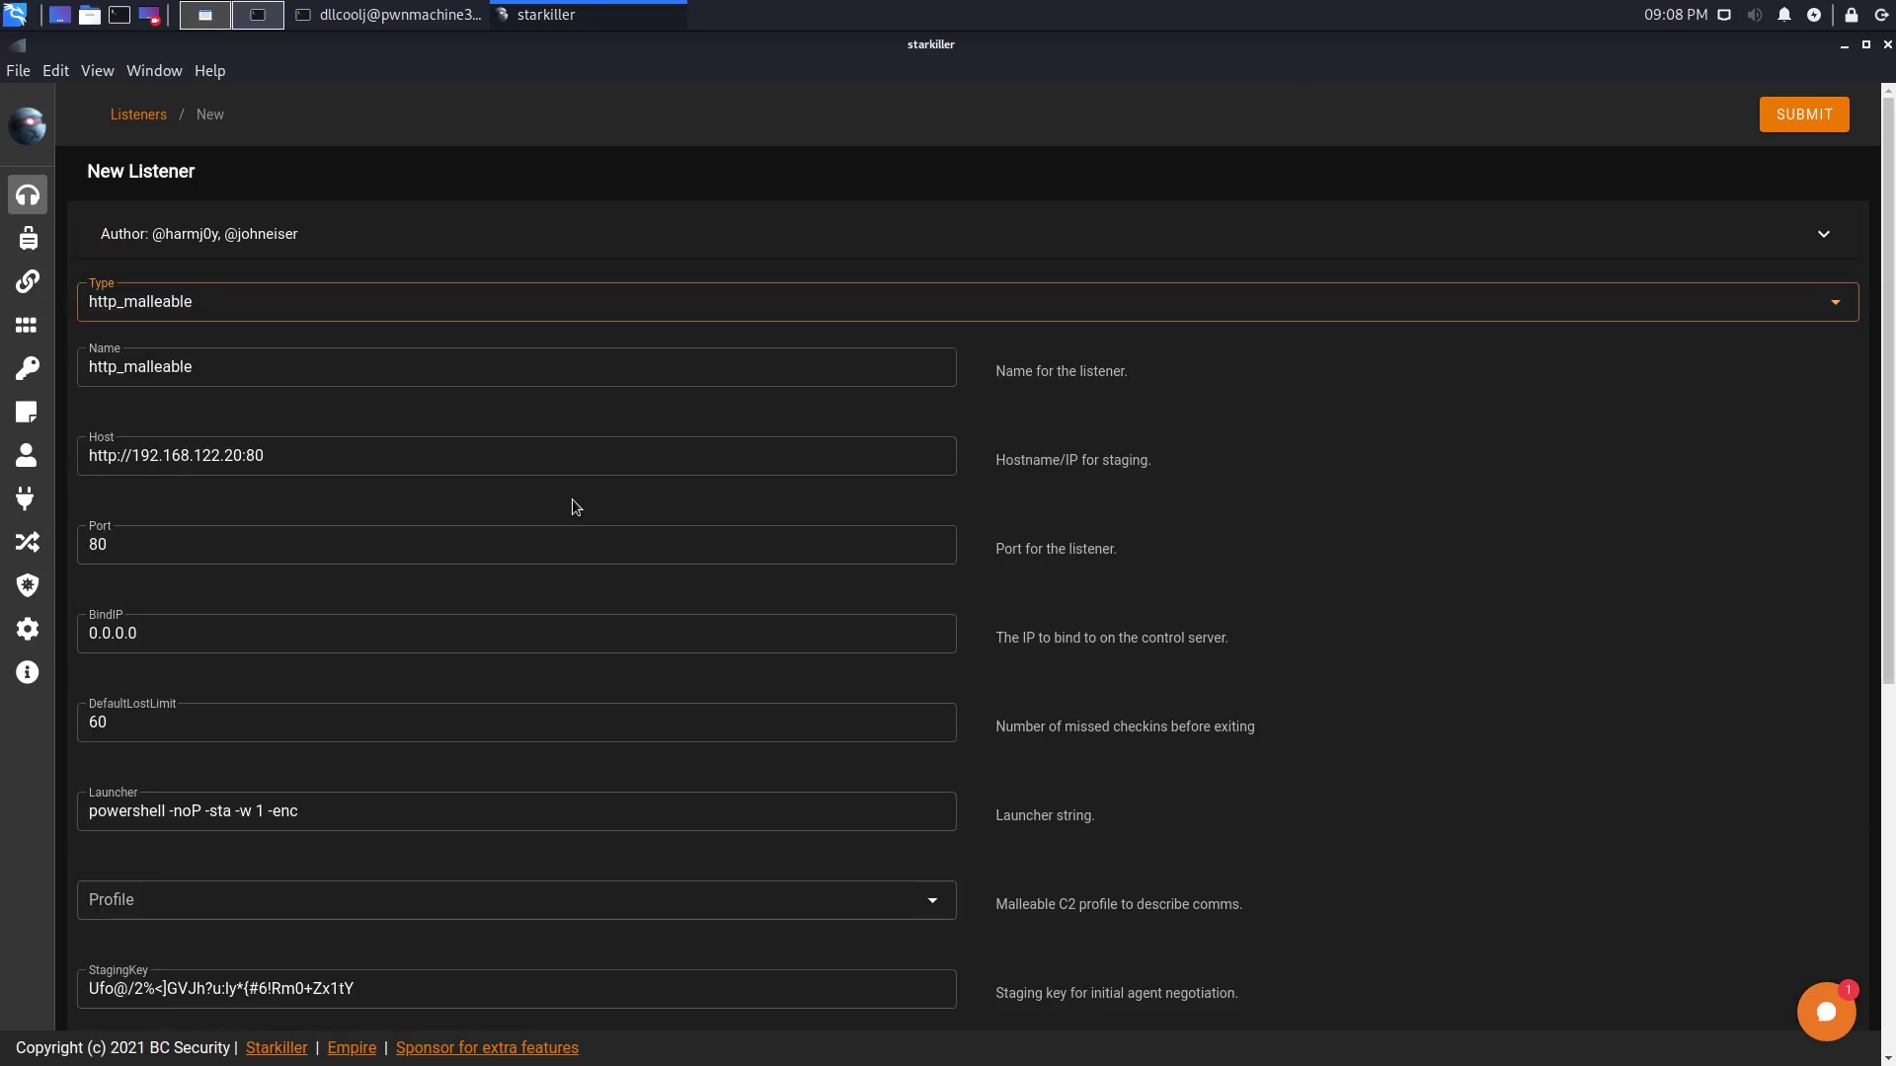
click(374, 456)
click(376, 456)
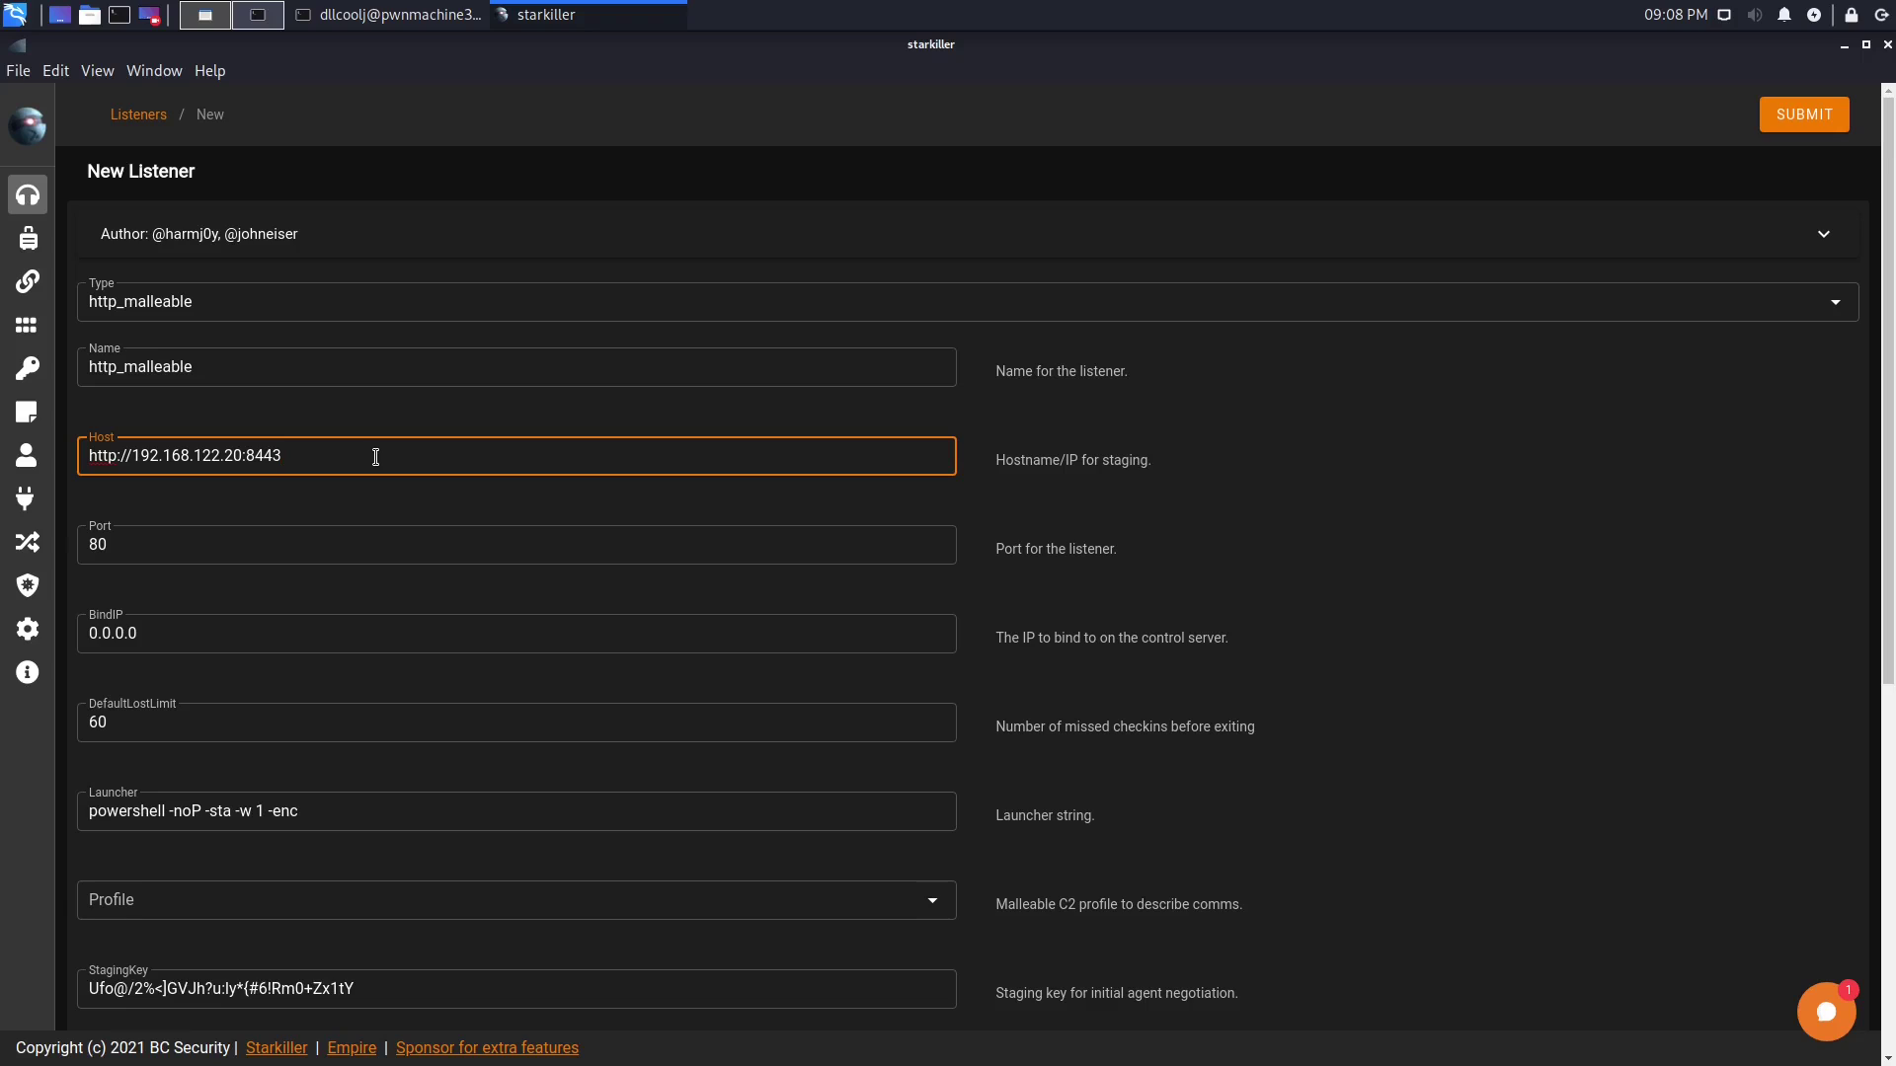
click(324, 536)
key(BackSpace)
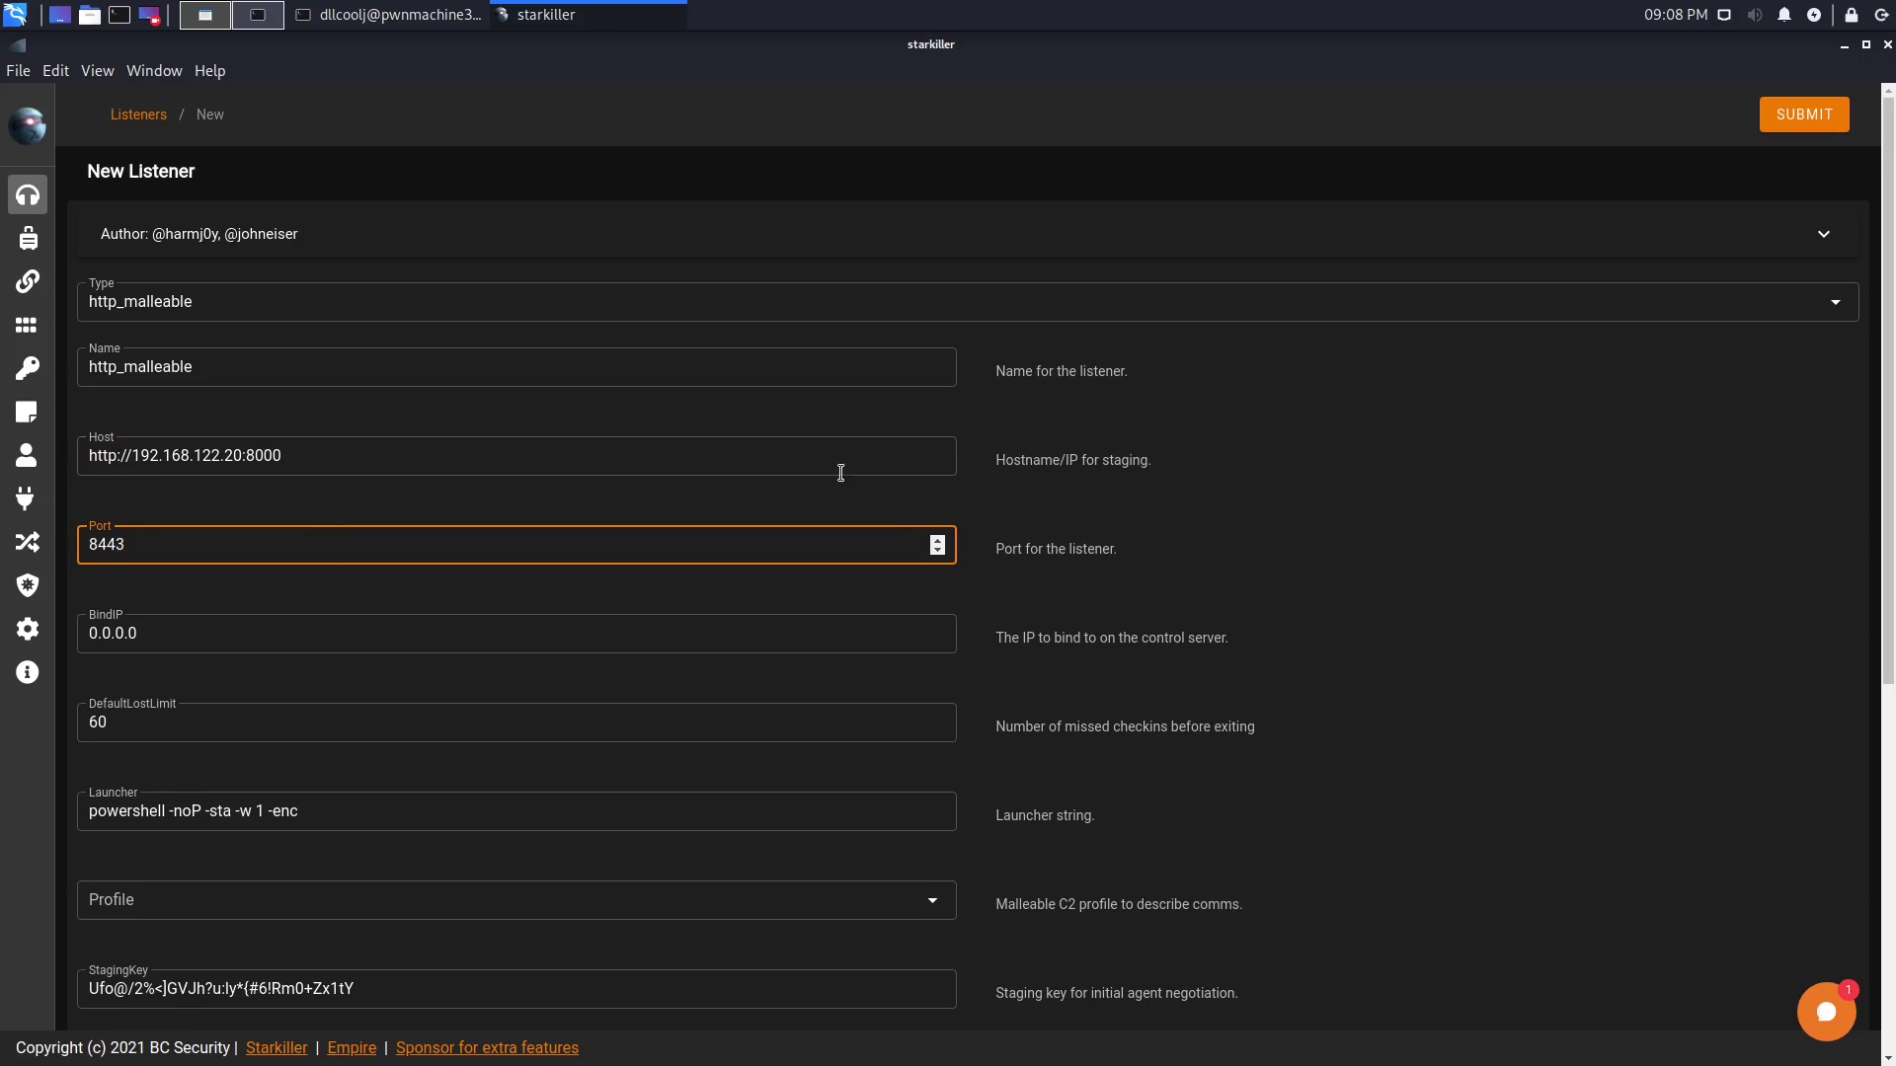
click(1110, 577)
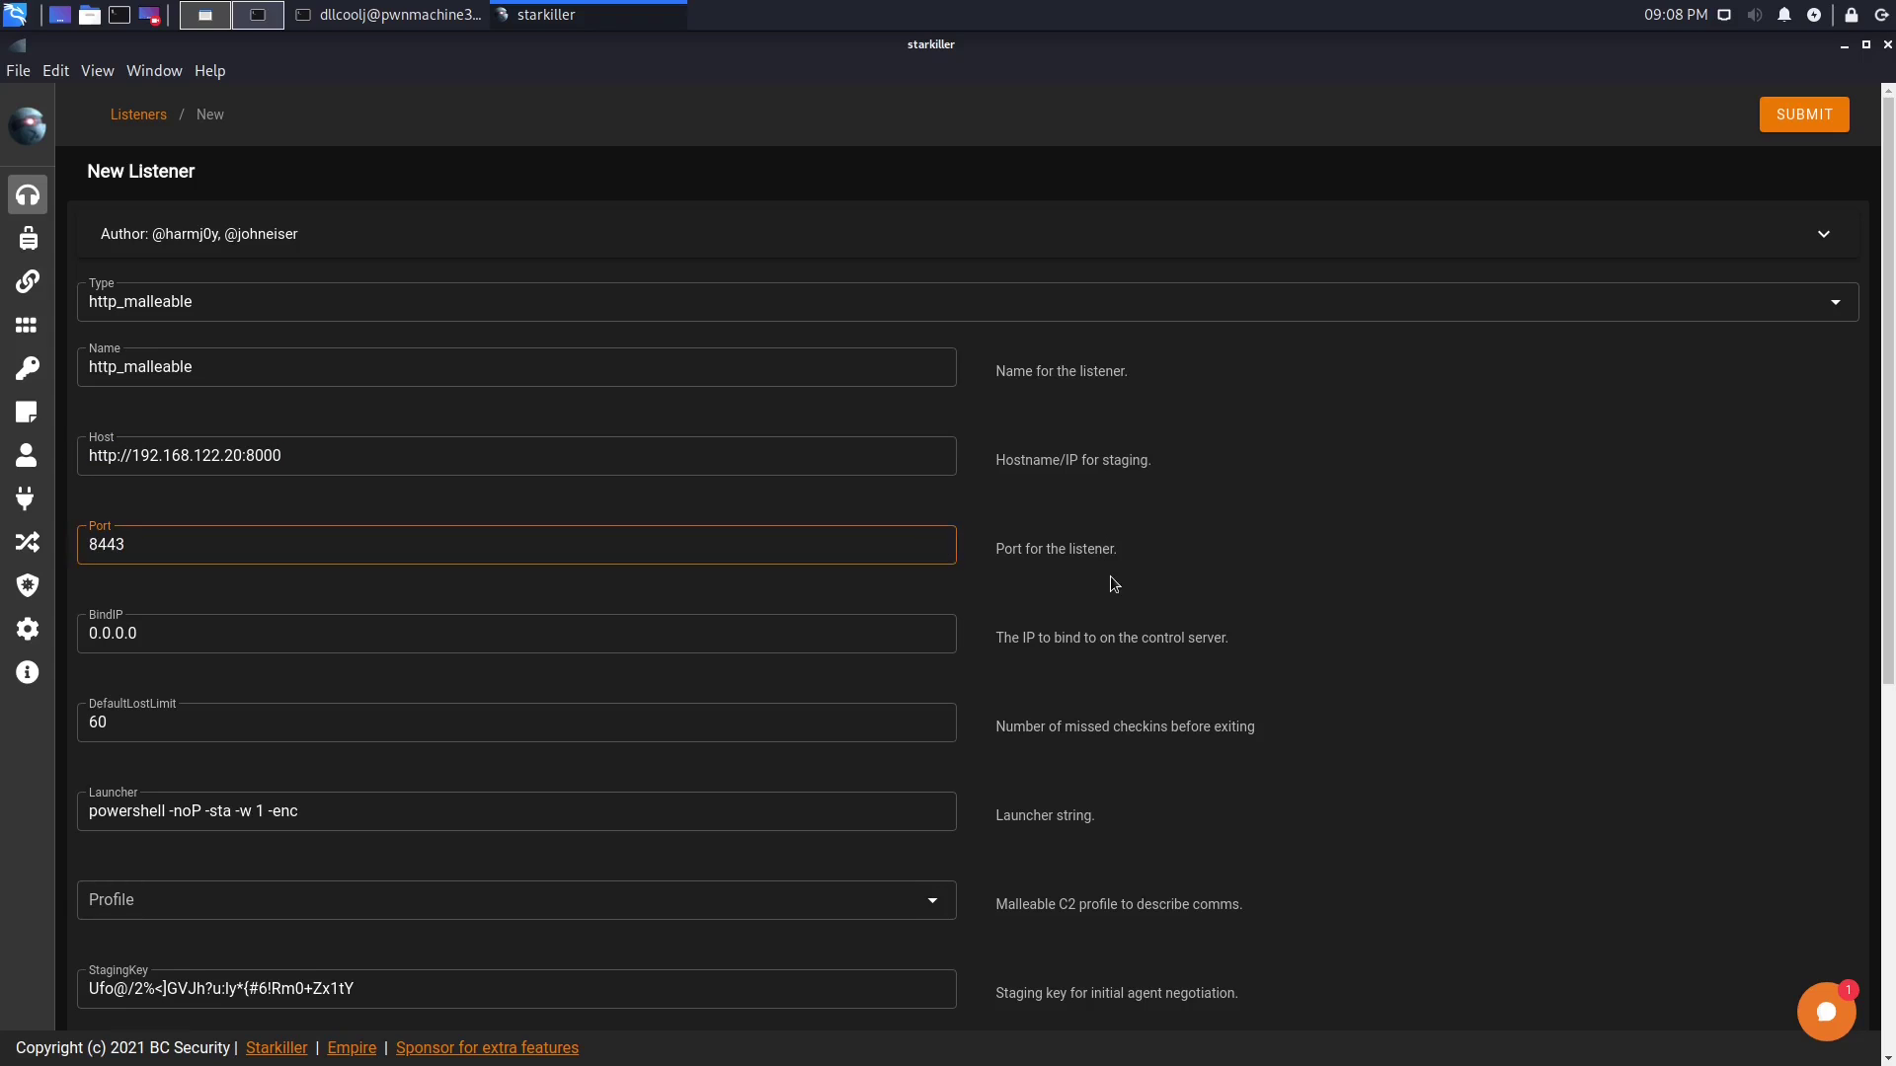
scroll(547, 425, down, 1)
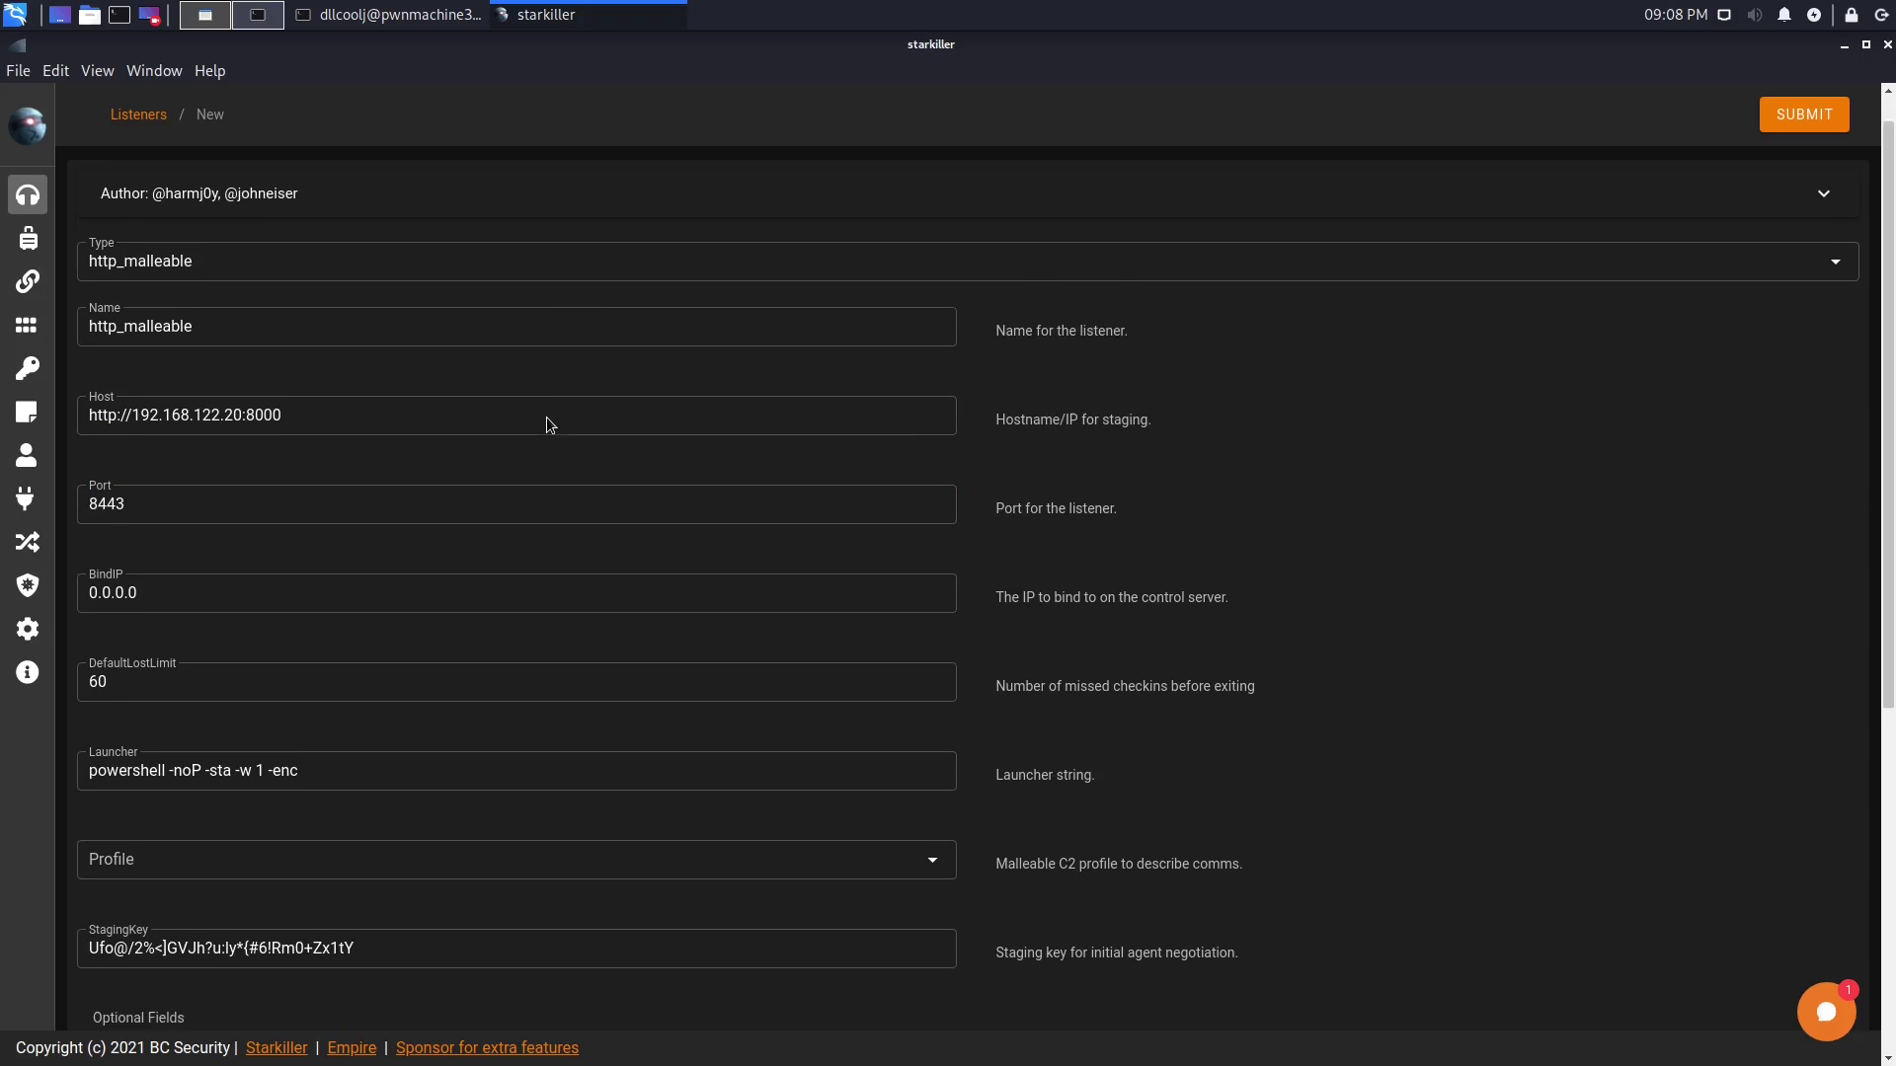
scroll(547, 424, up, 1)
Step: Name the listener http_malleable_acl_winpwn and select microsoftupdate_getonly.profile
double_click(480, 372)
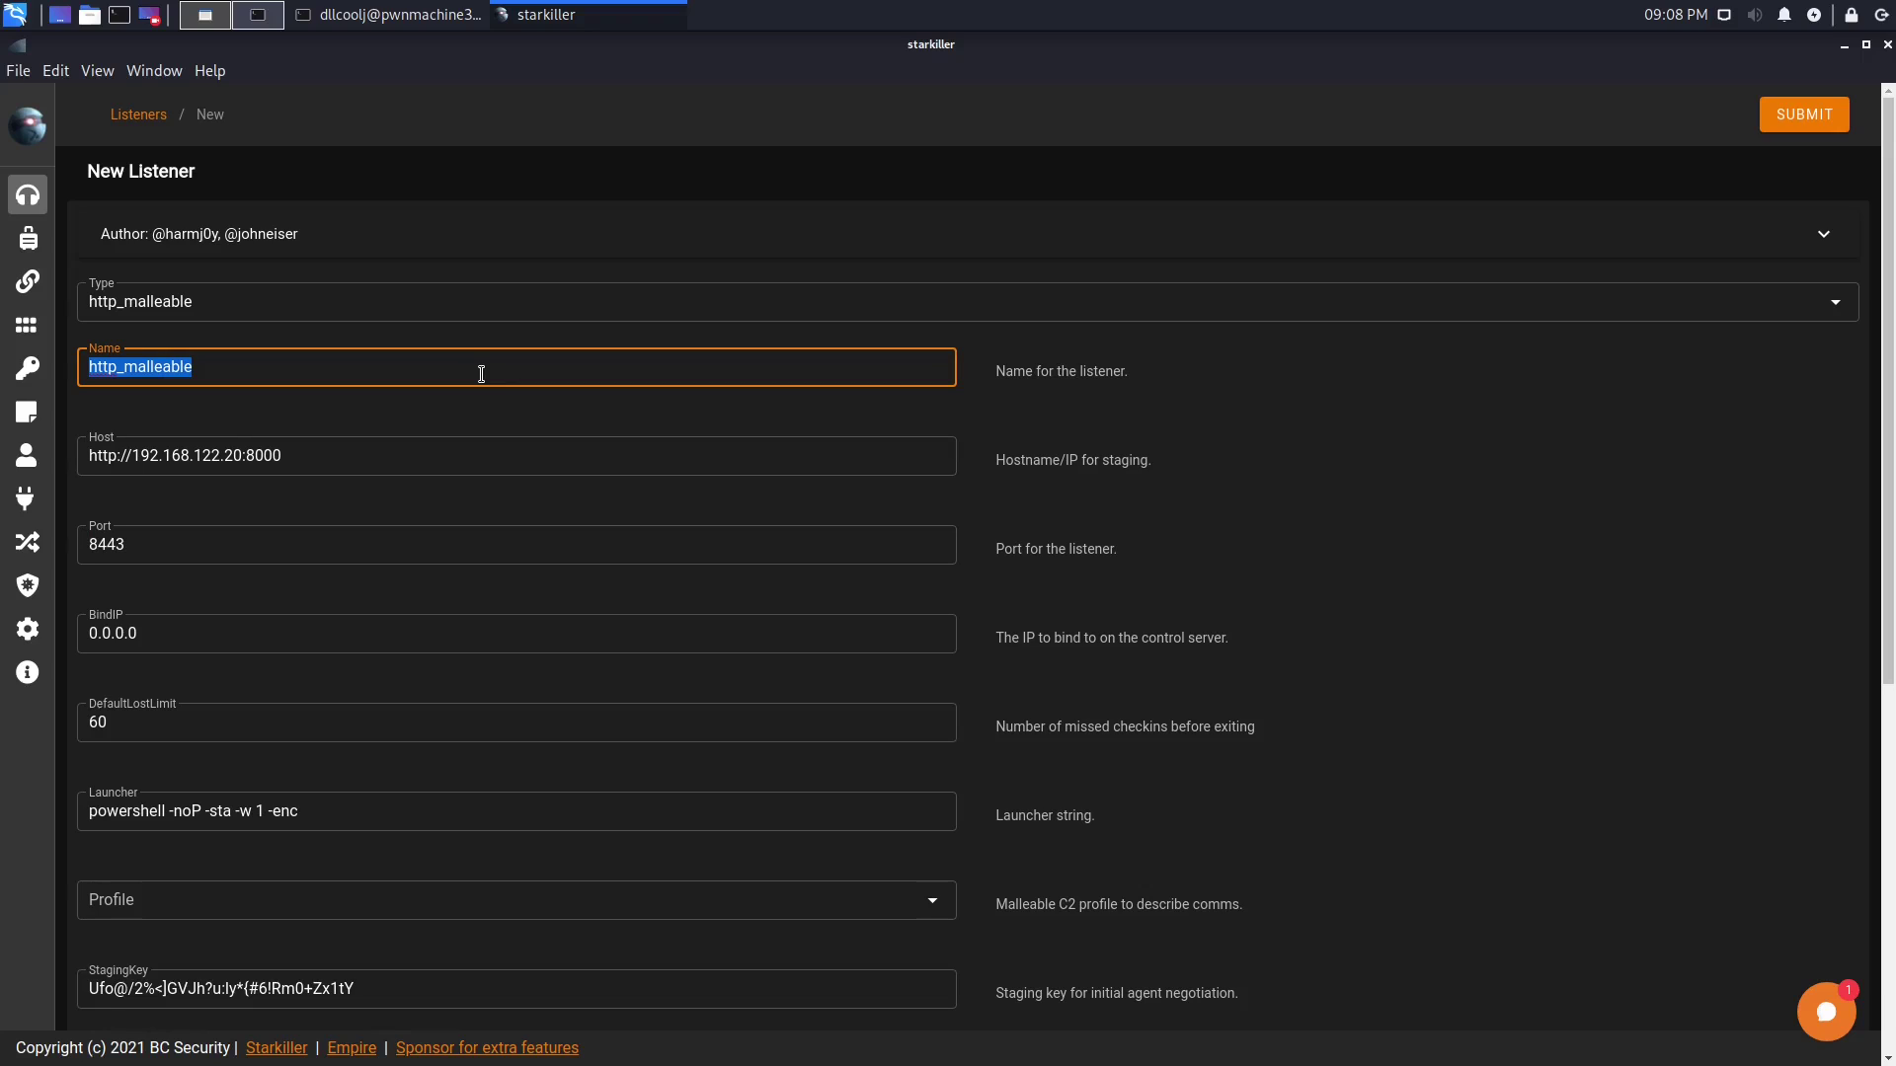
key(End)
text(_)
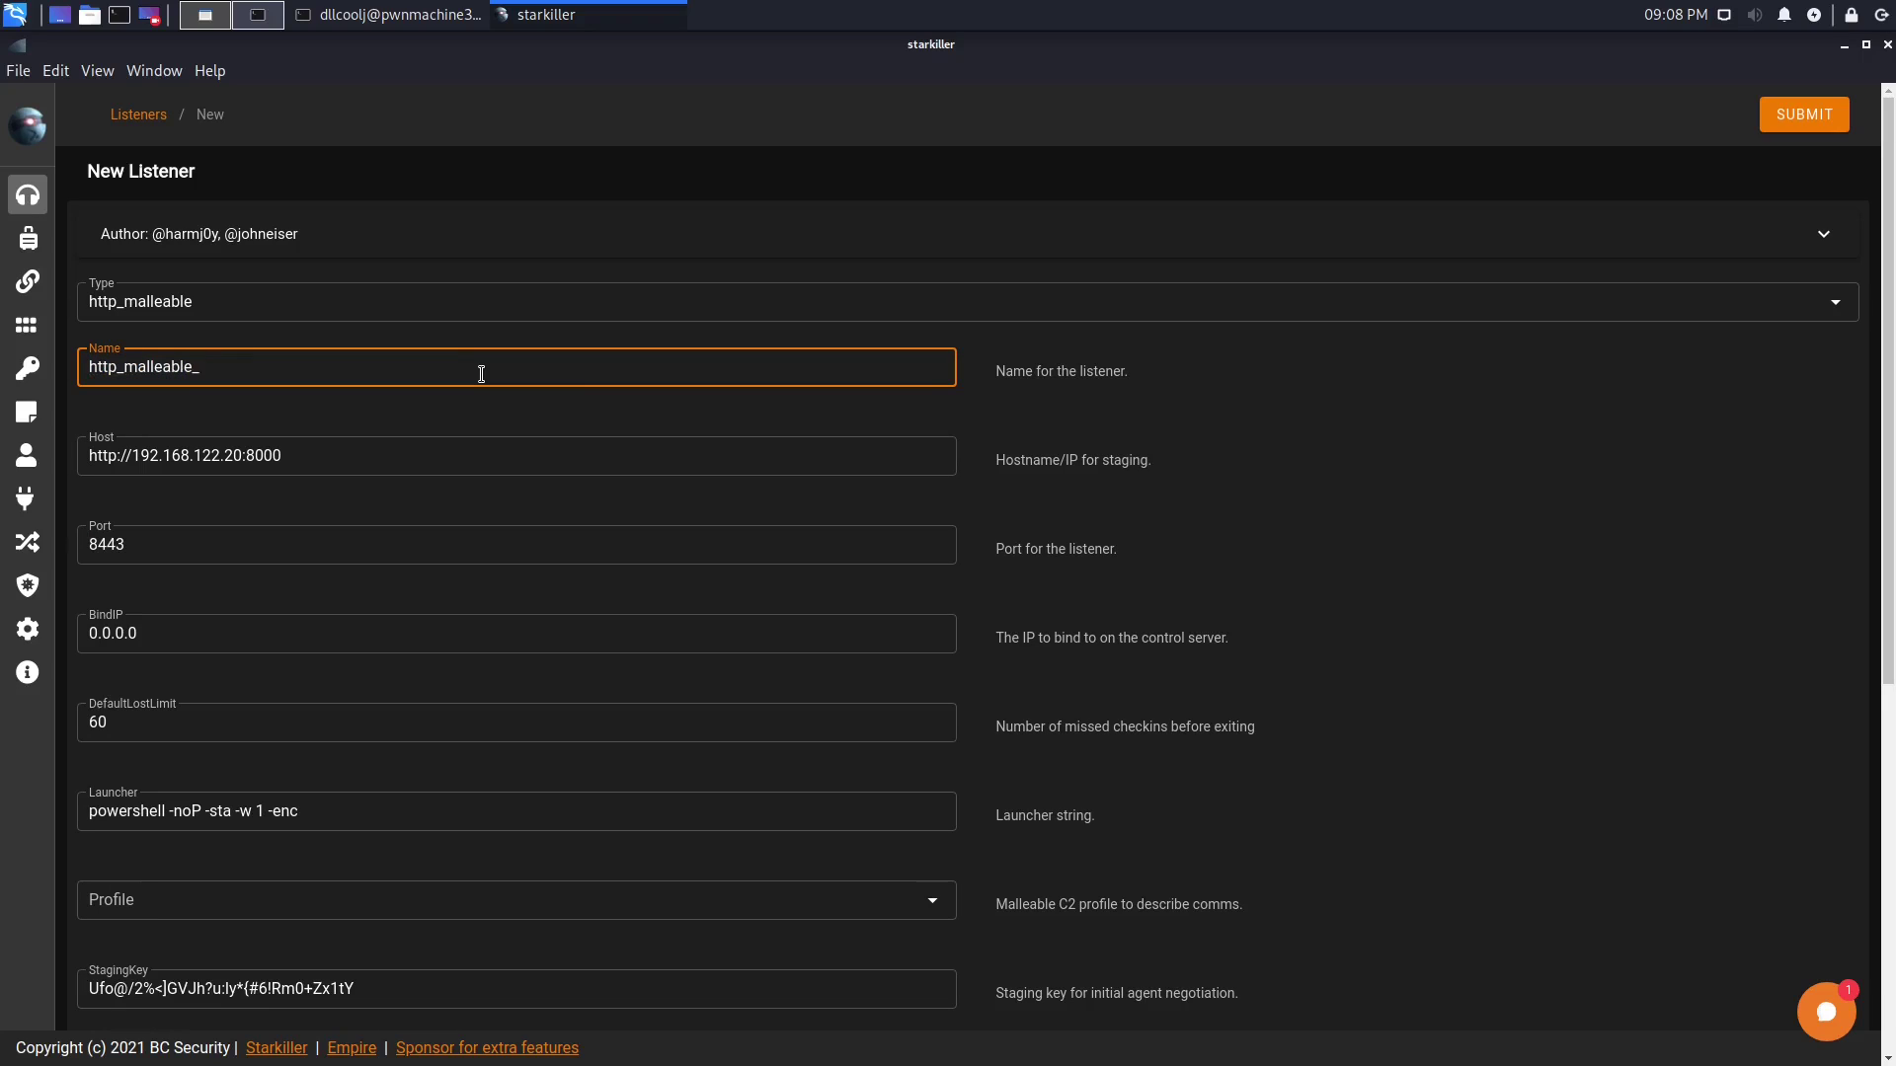
text(winpwn)
scroll(457, 455, down, 1)
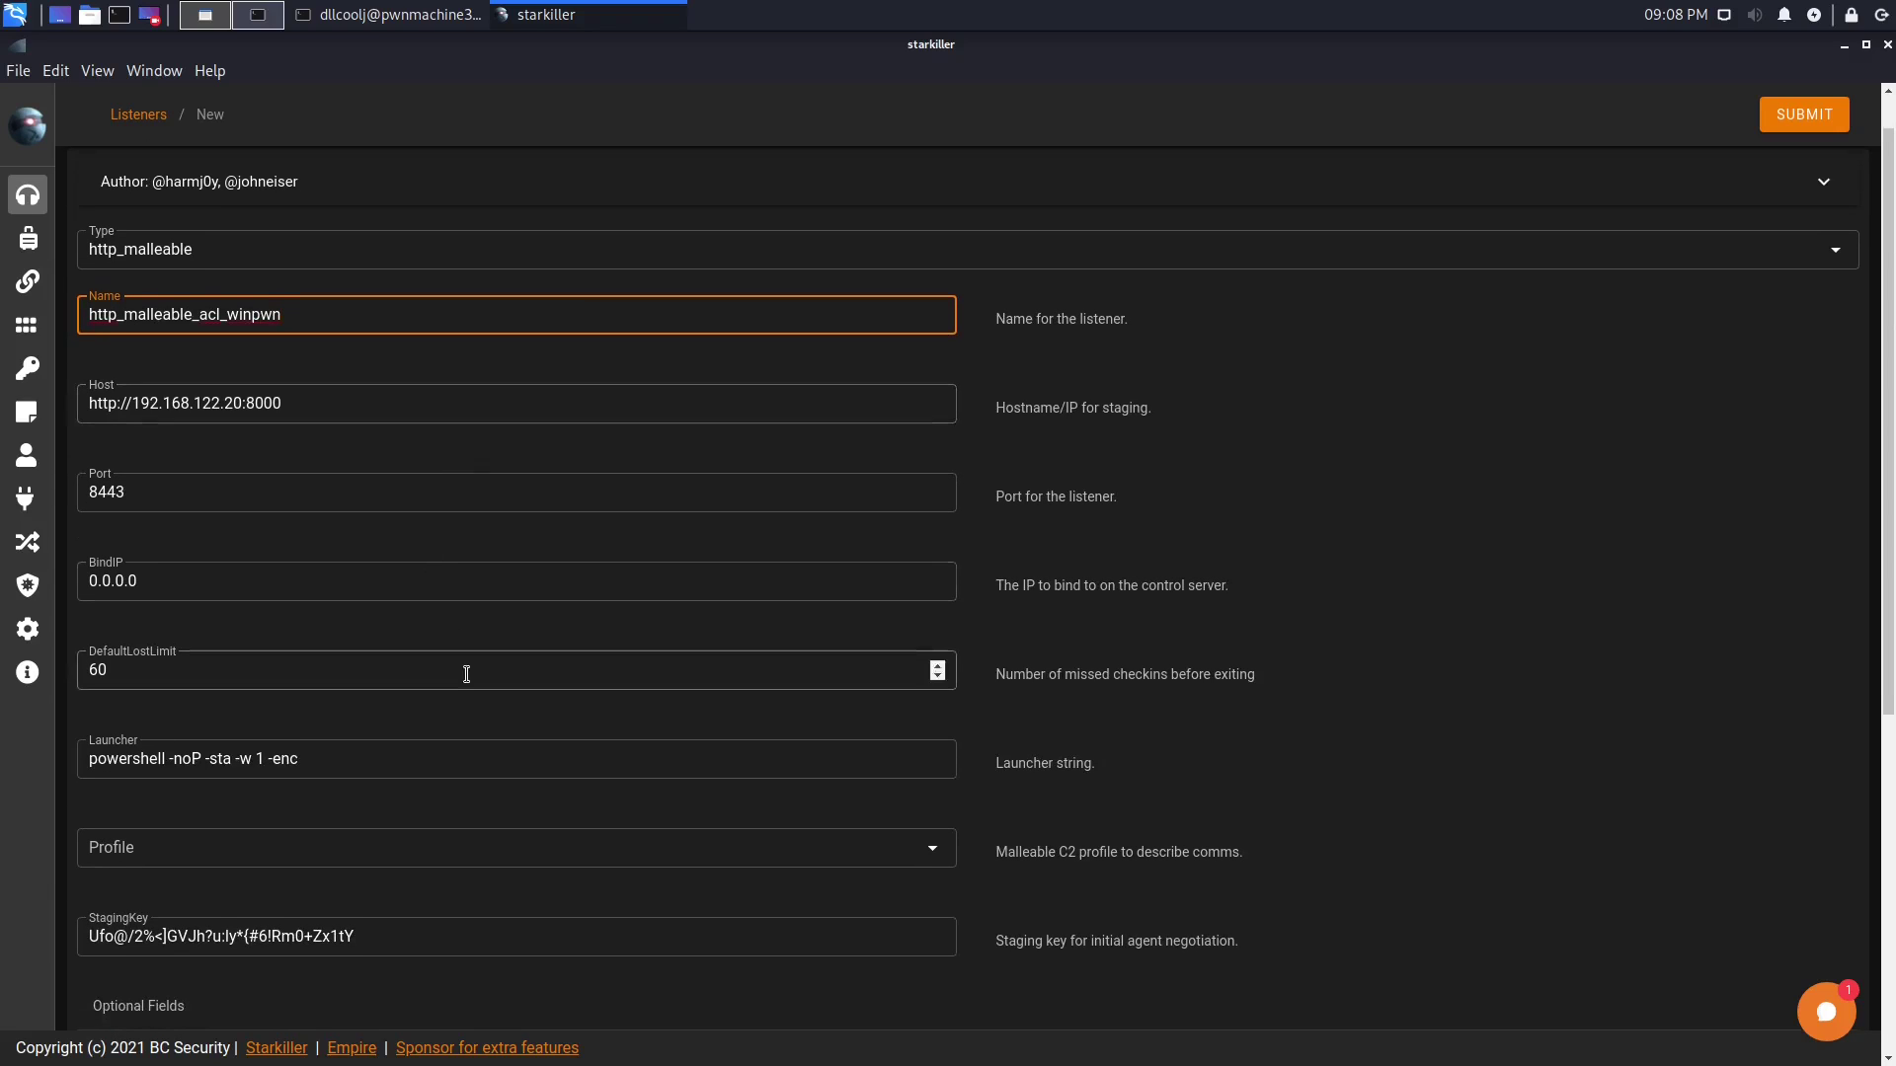
click(919, 849)
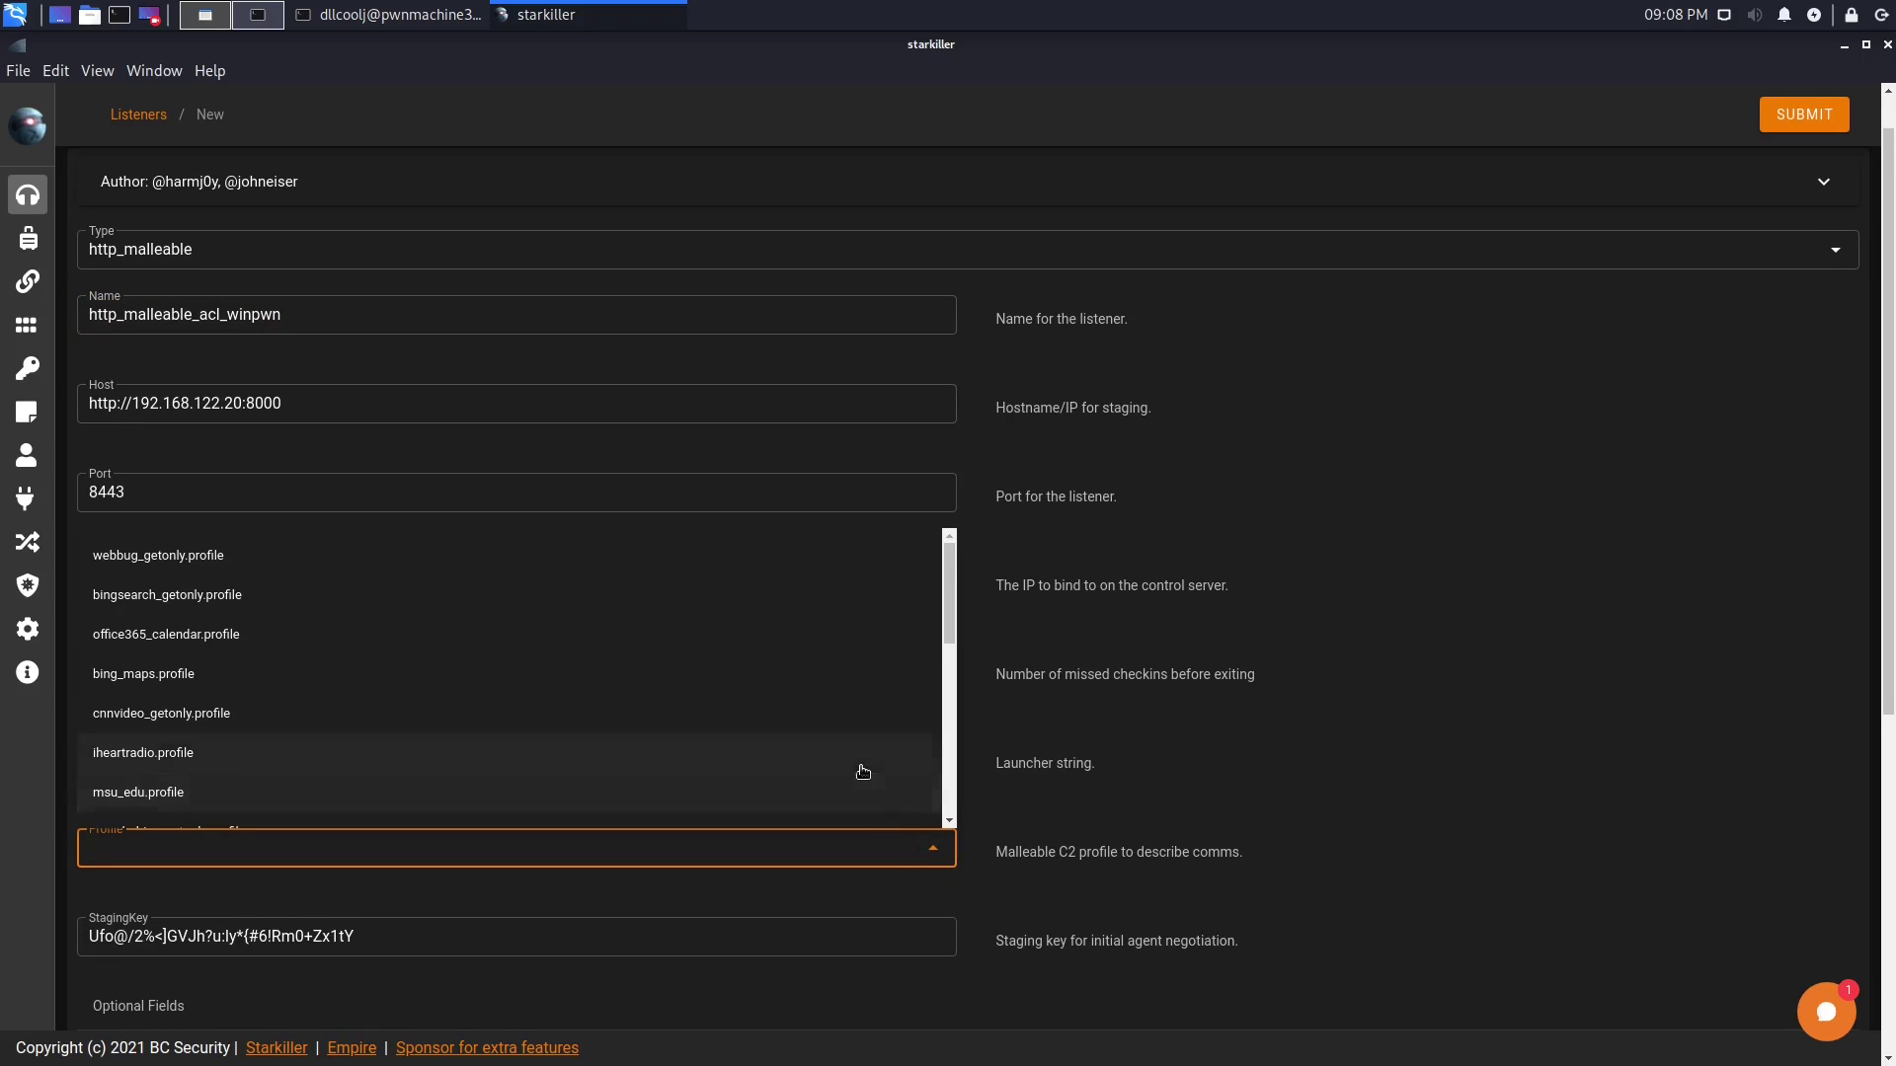
scroll(810, 657, up, 1)
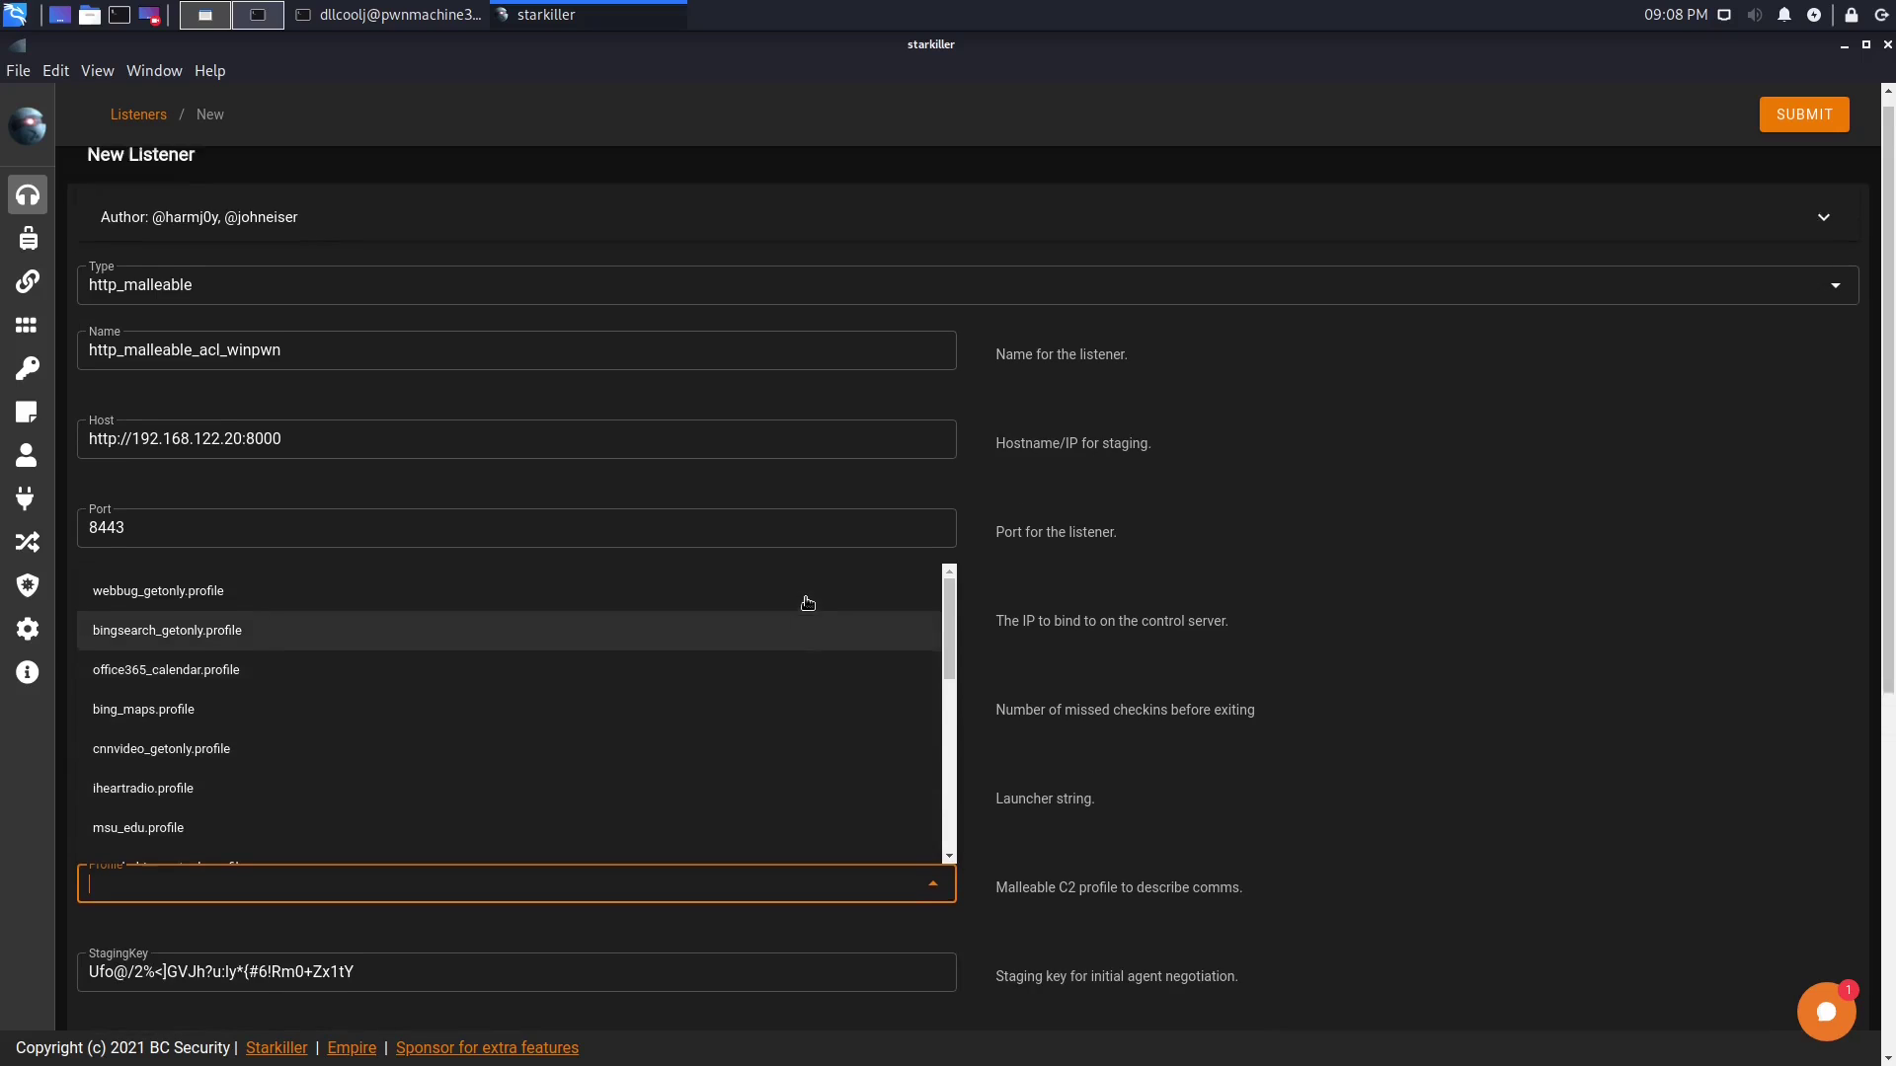
scroll(754, 745, down, 2)
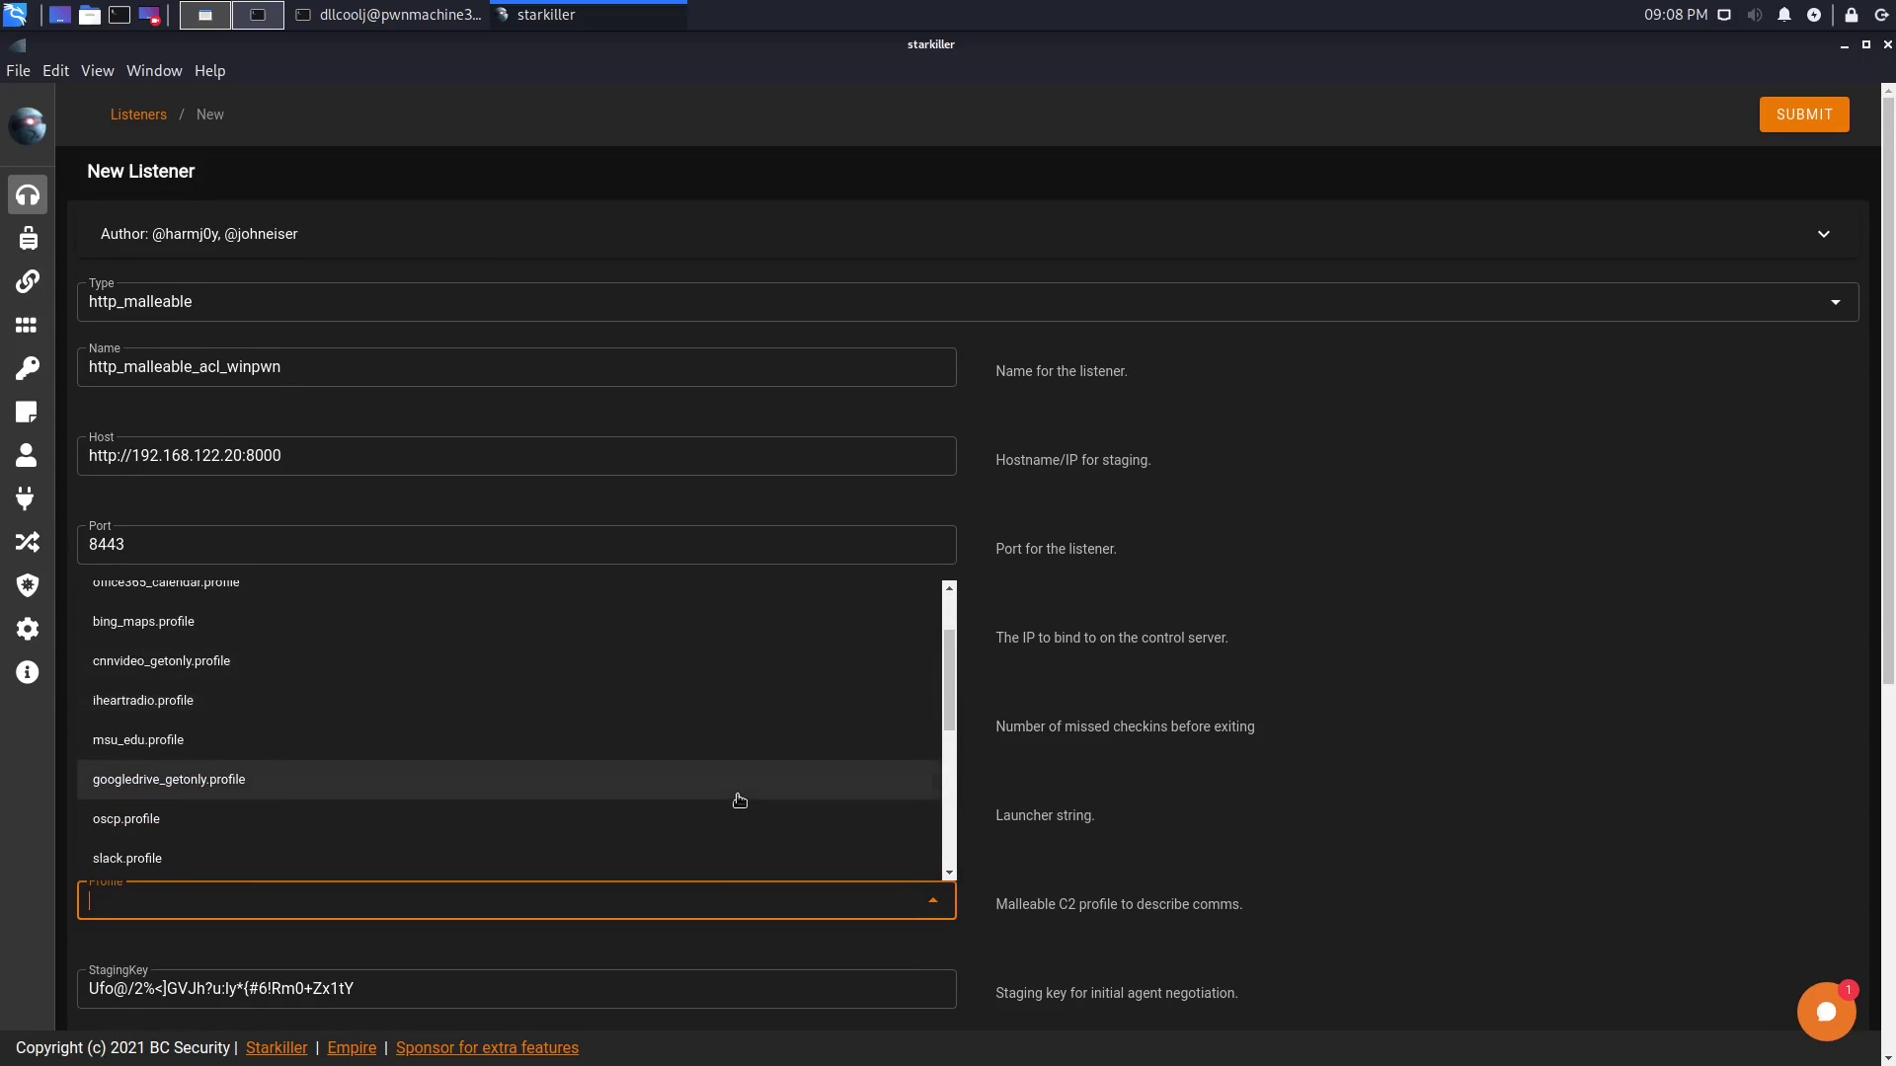
scroll(741, 743, down, 2)
scroll(739, 742, down, 2)
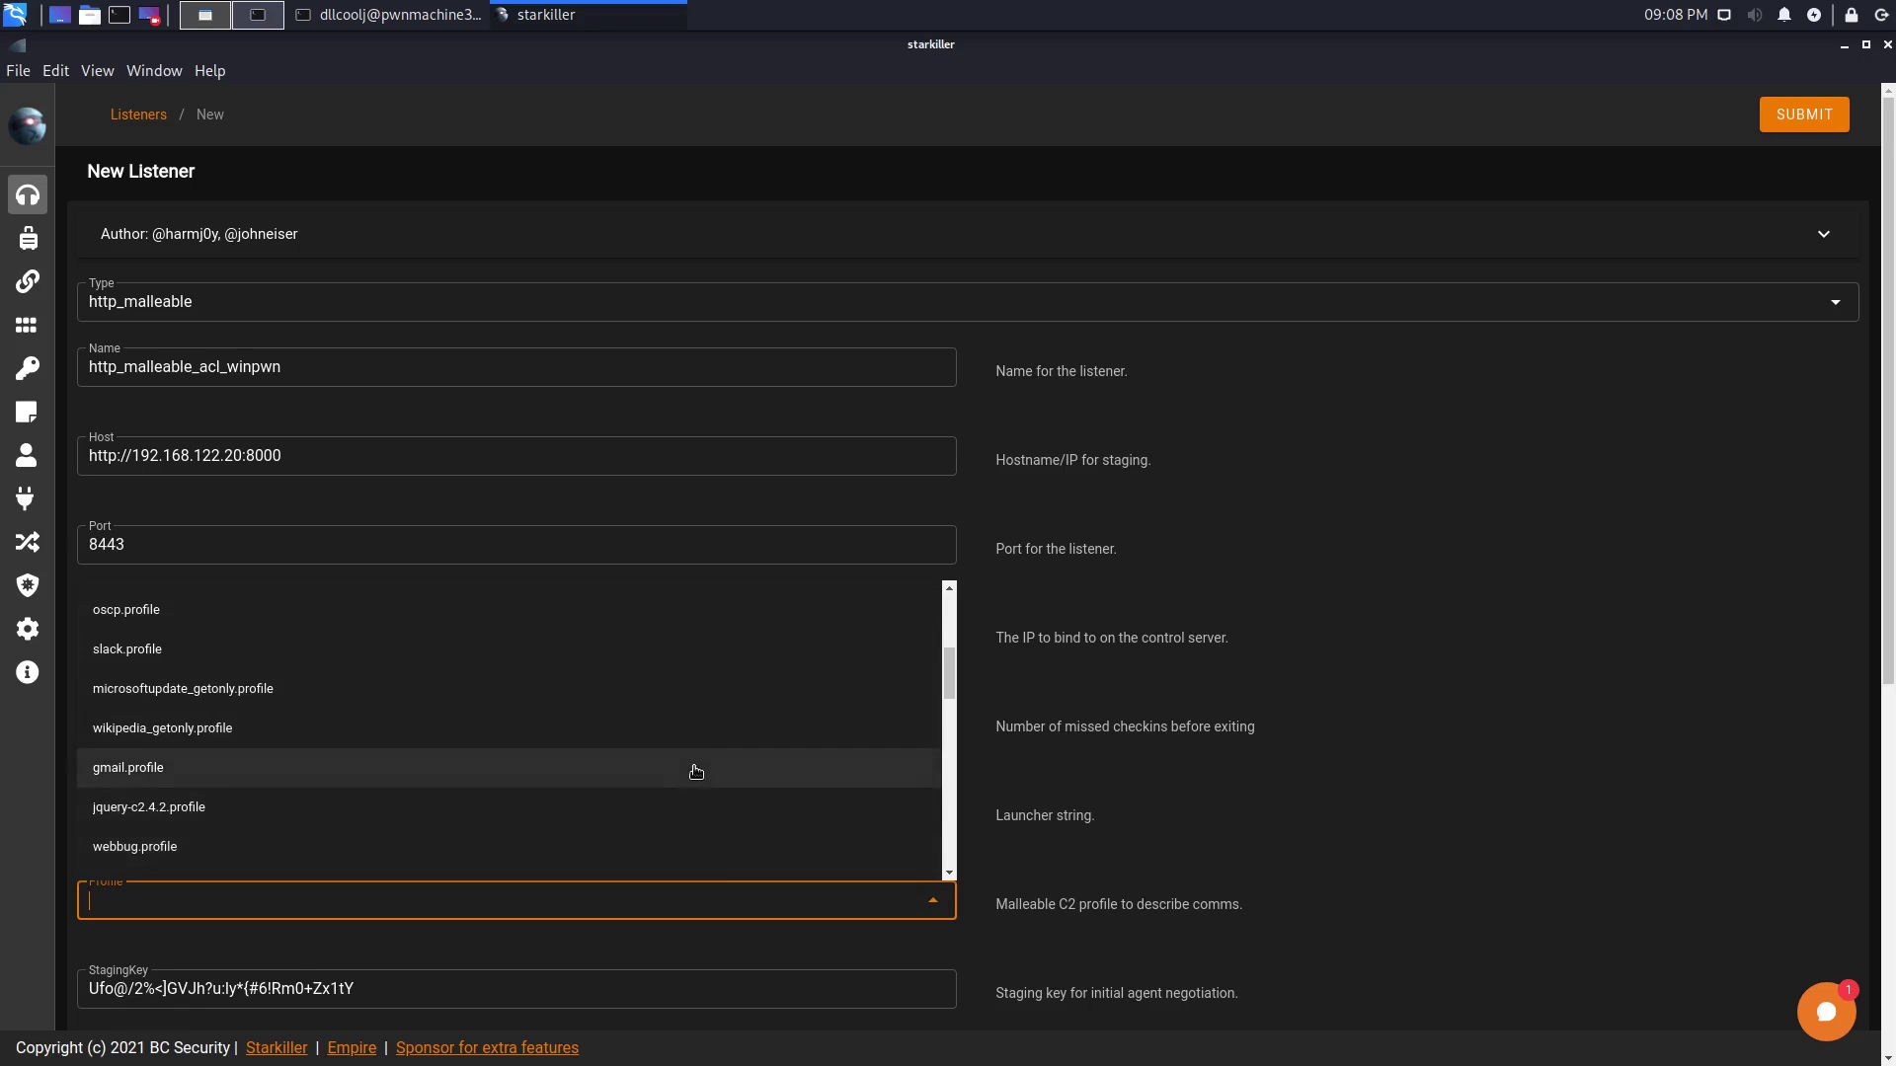
click(690, 687)
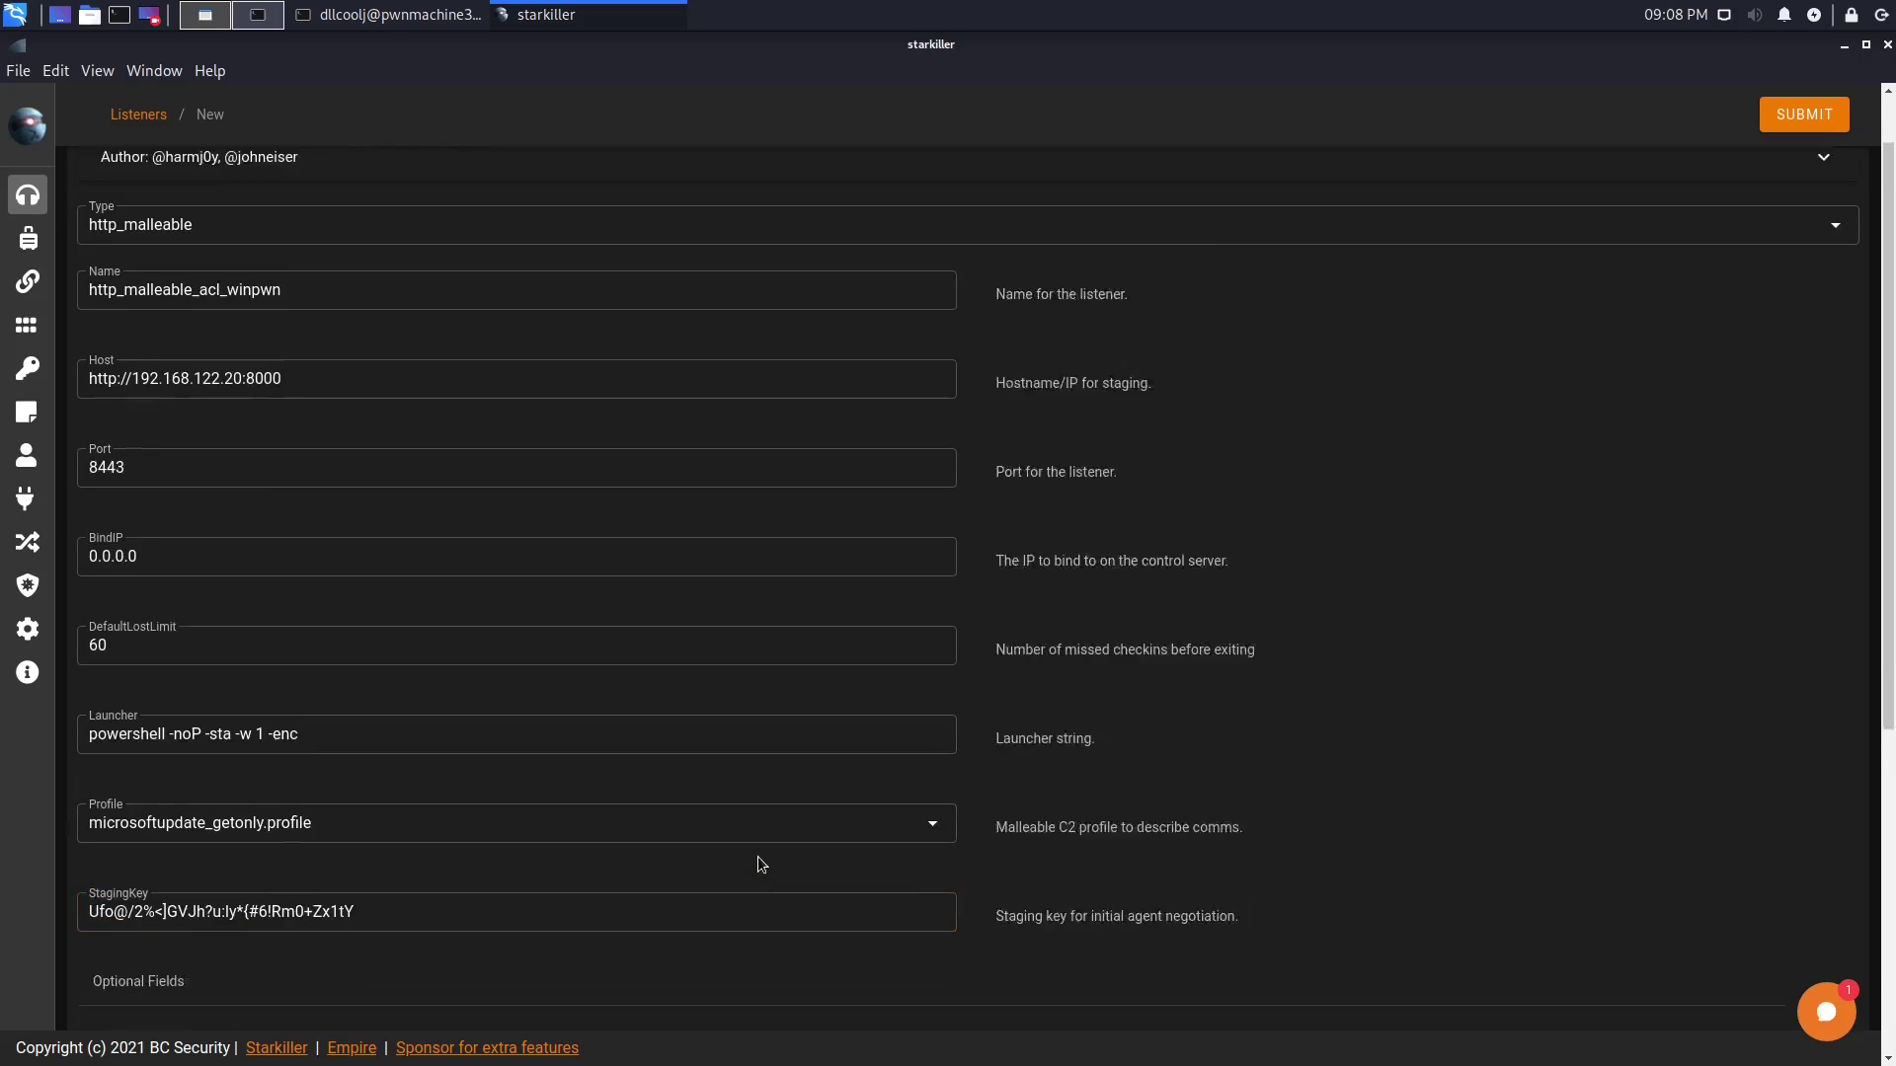
scroll(756, 856, down, 2)
click(656, 884)
scroll(656, 860, down, 2)
click(651, 819)
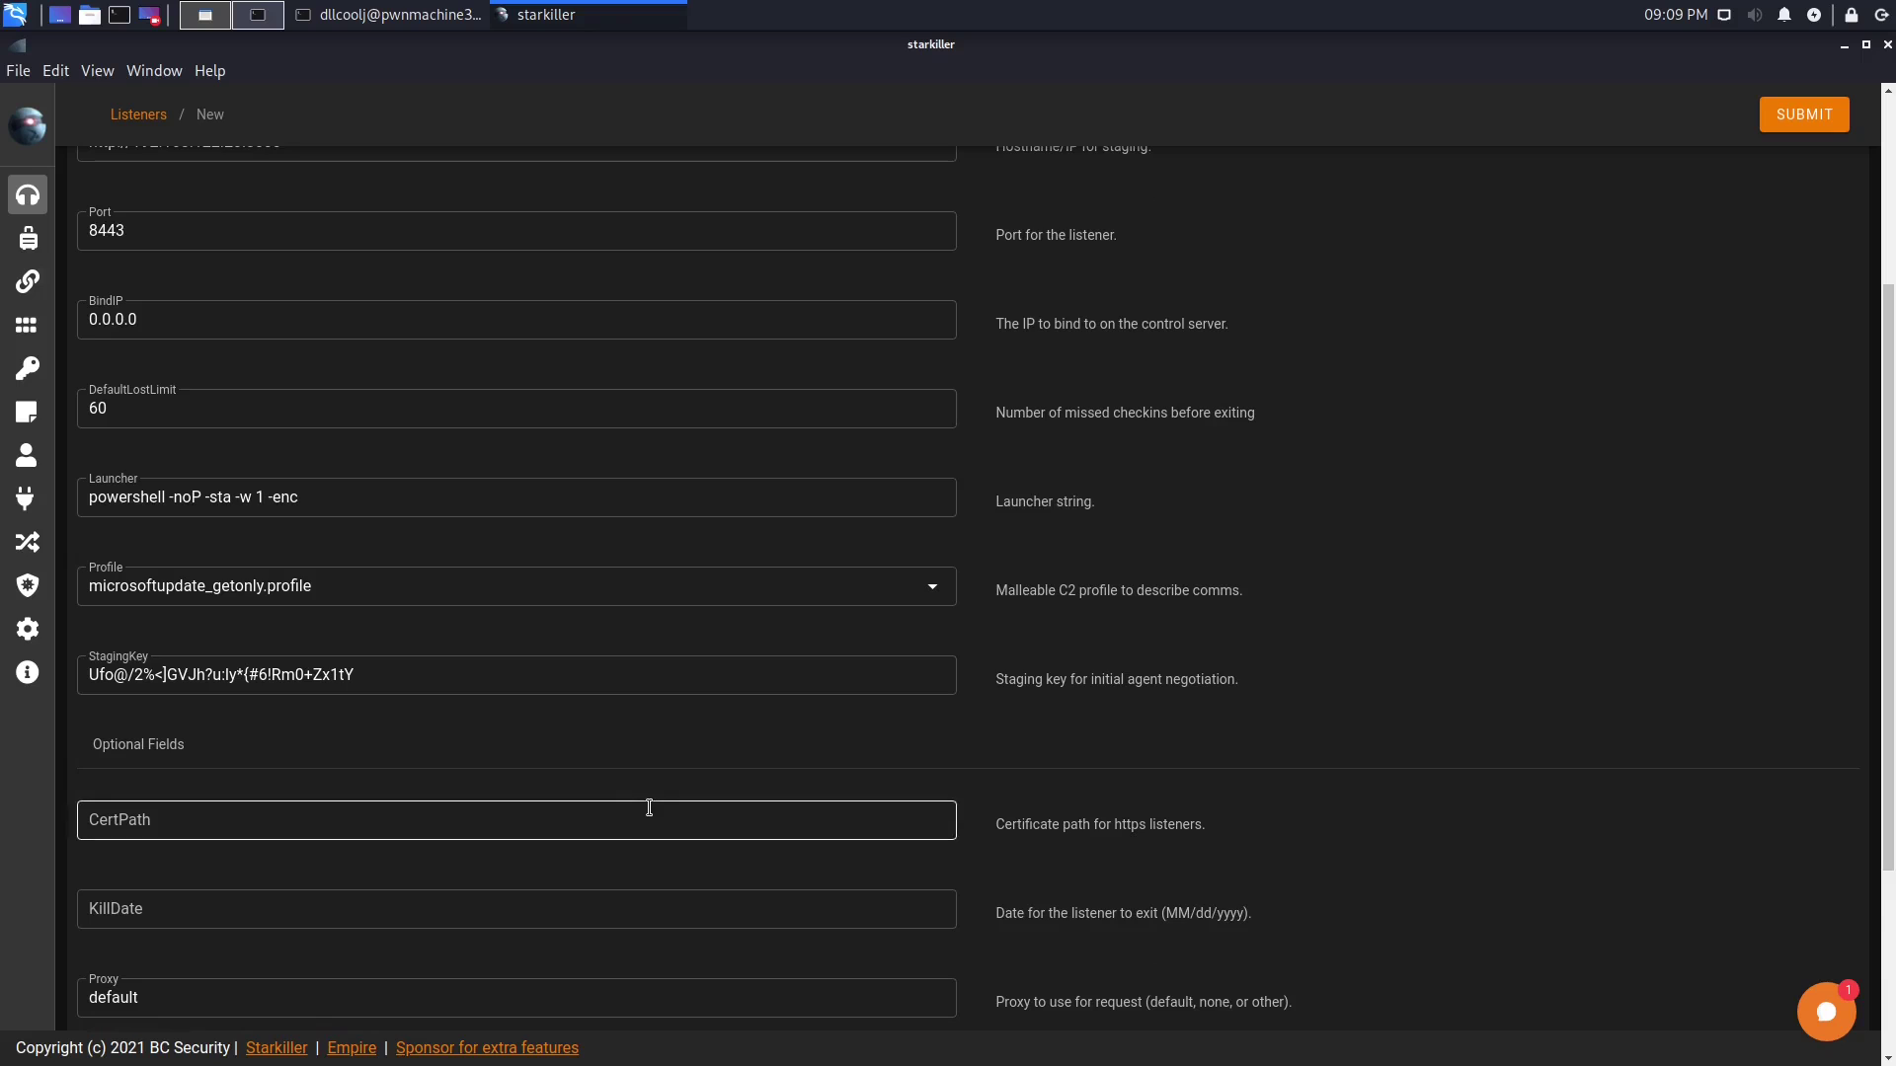
scroll(653, 818, down, 1)
click(585, 896)
scroll(591, 897, down, 2)
scroll(591, 897, down, 1)
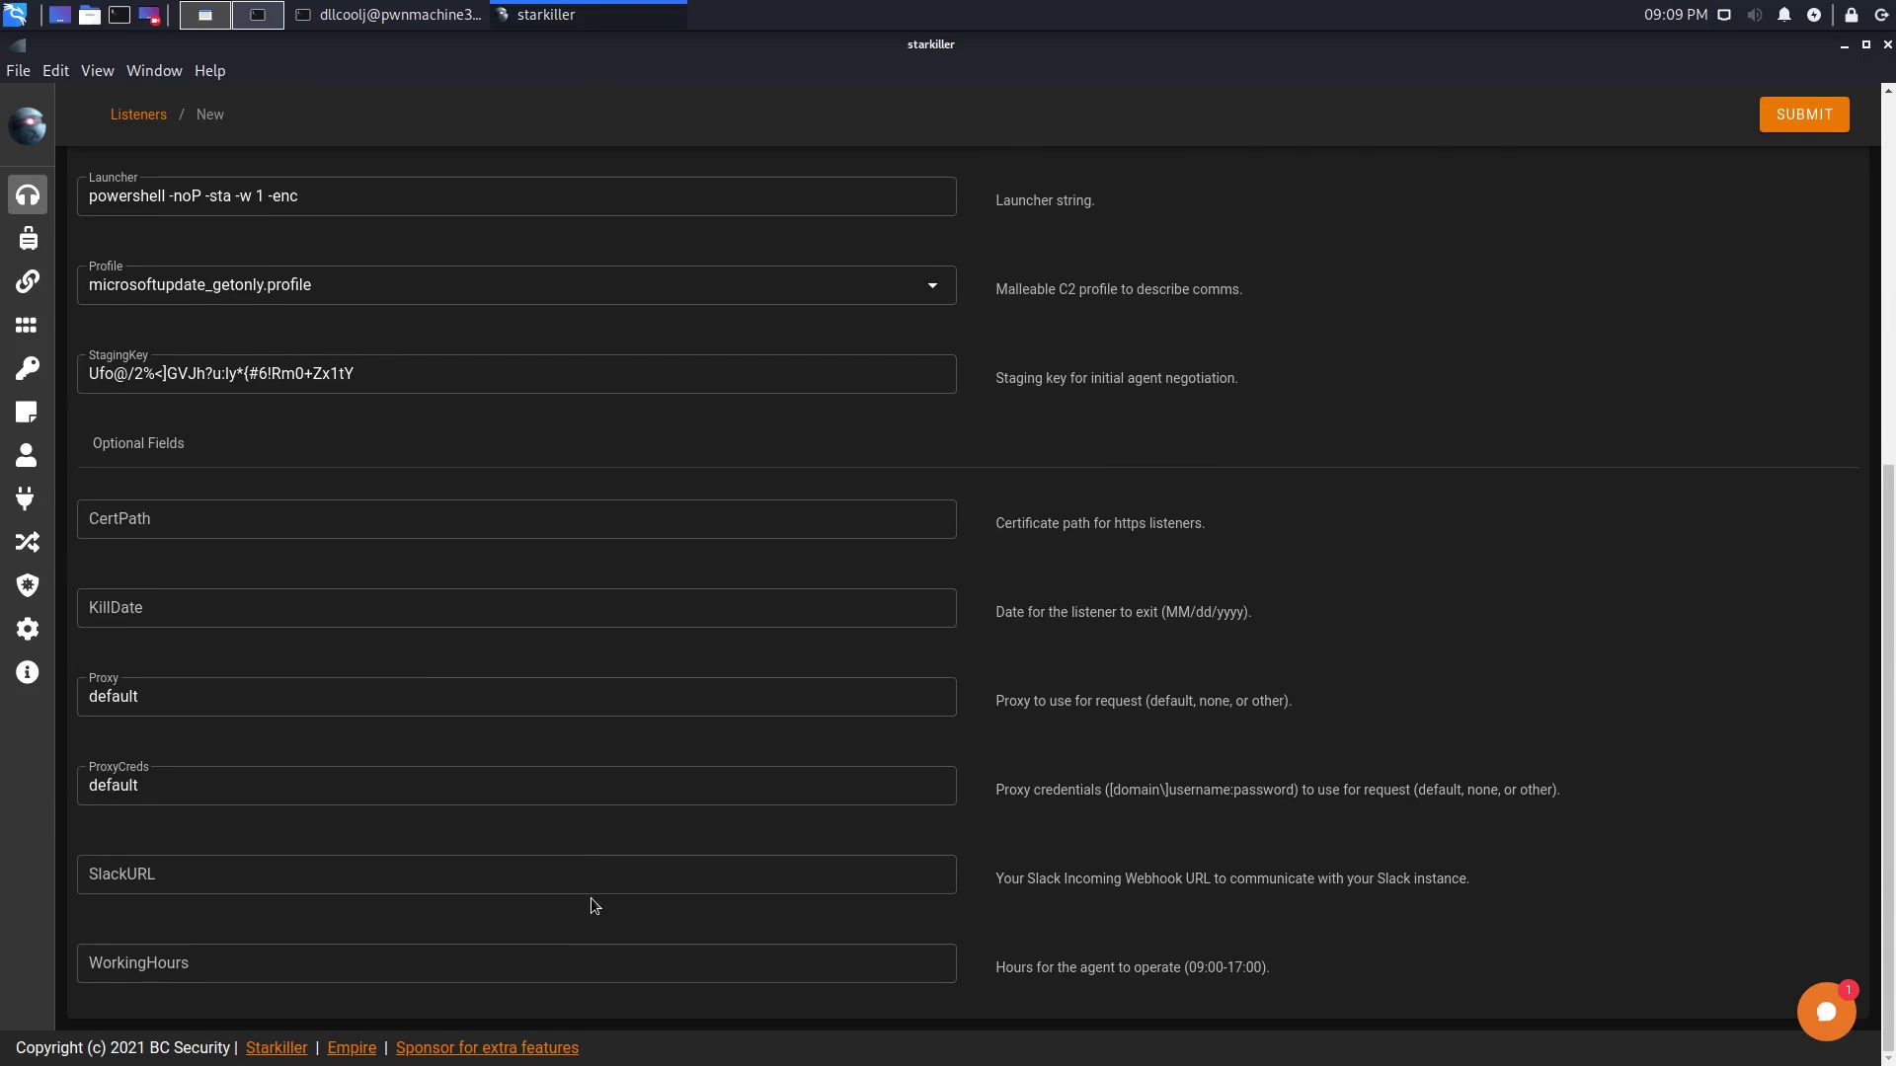
scroll(591, 898, up, 8)
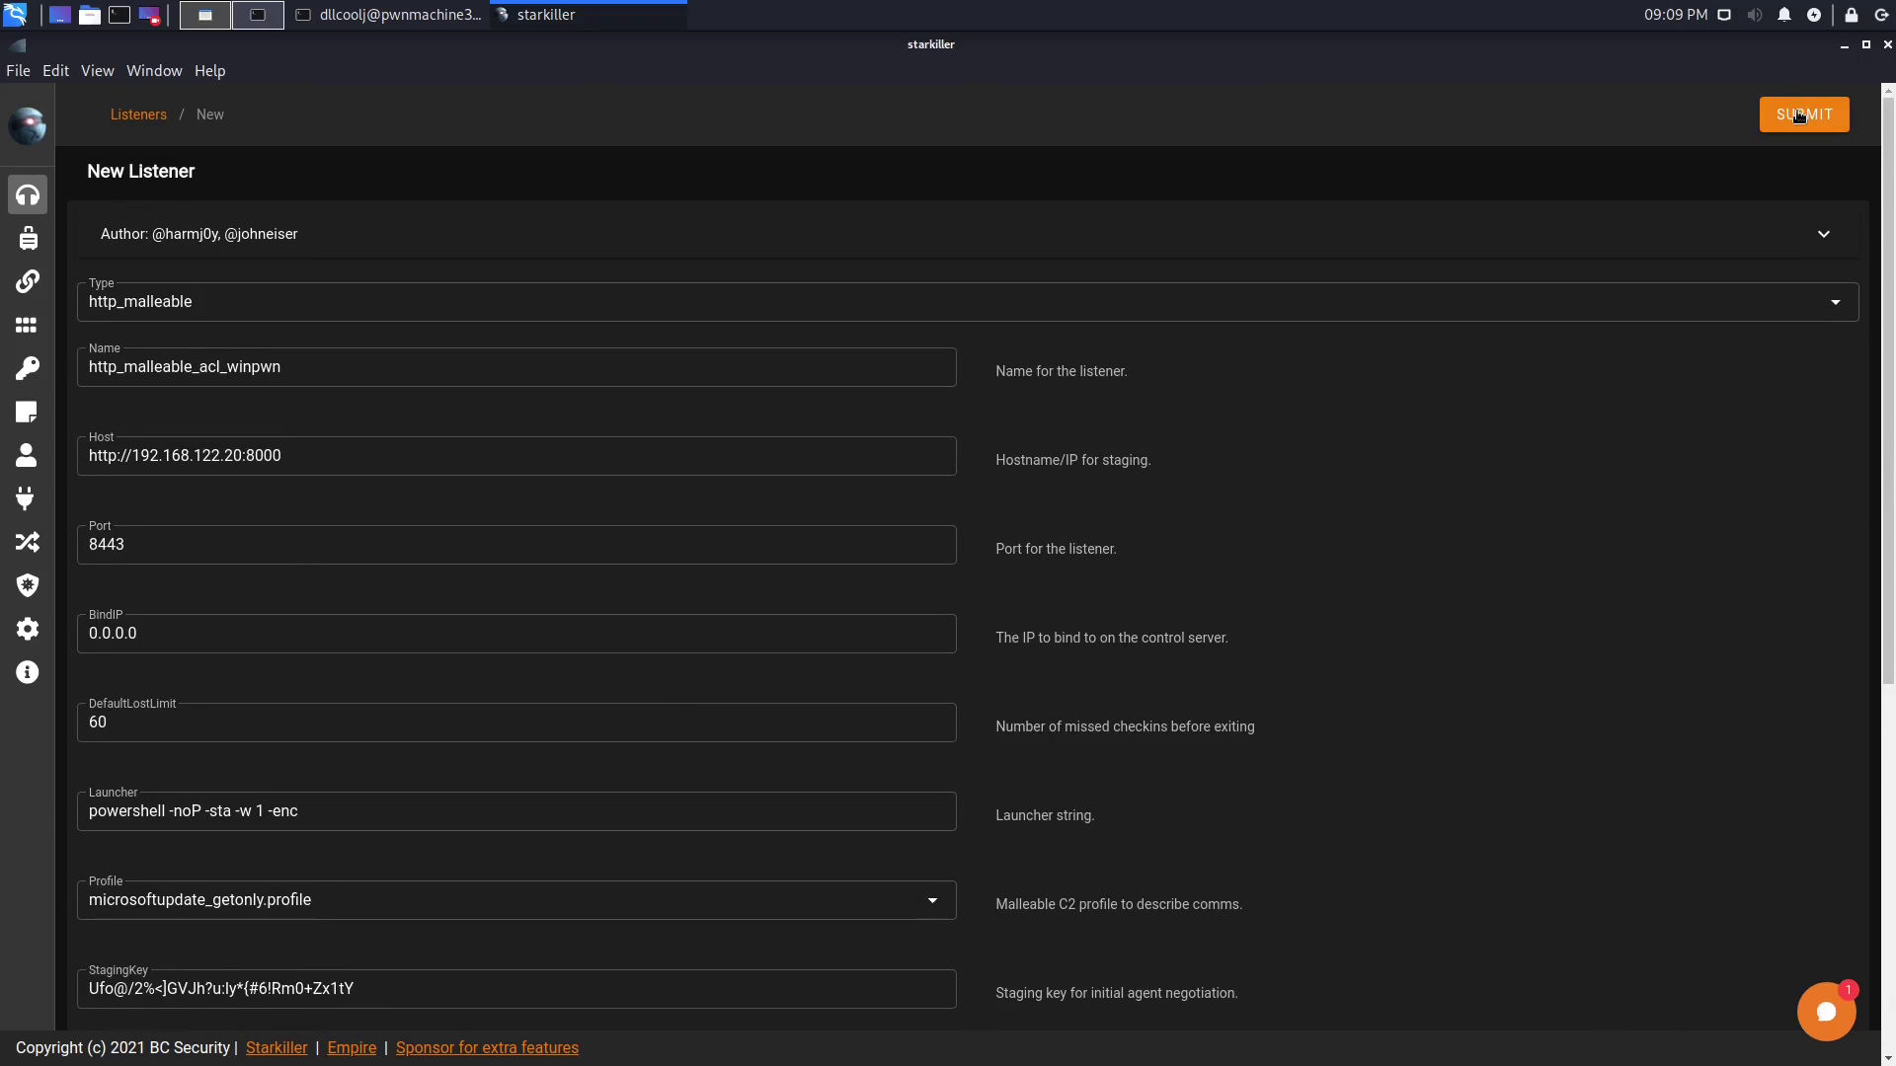
Step: Submit the listener and confirm it appears started in the Listeners list
click(1800, 115)
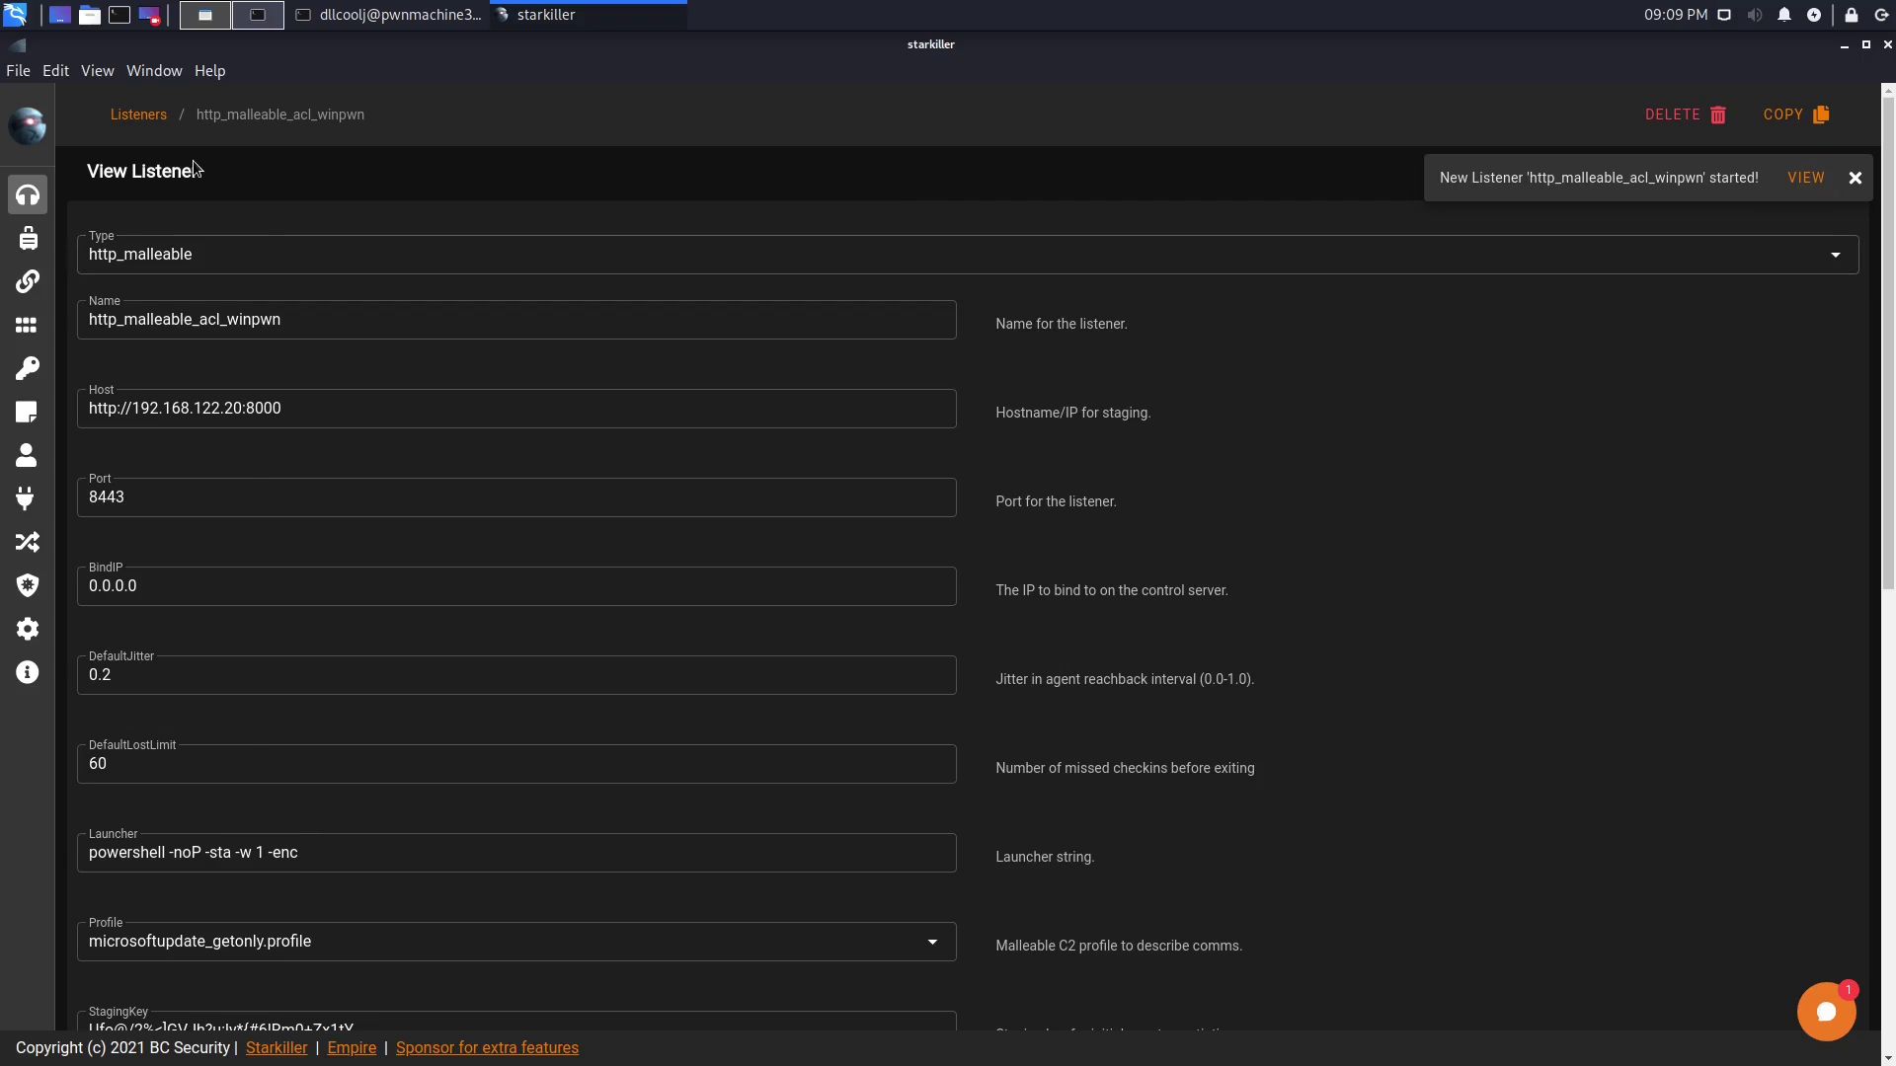
click(30, 194)
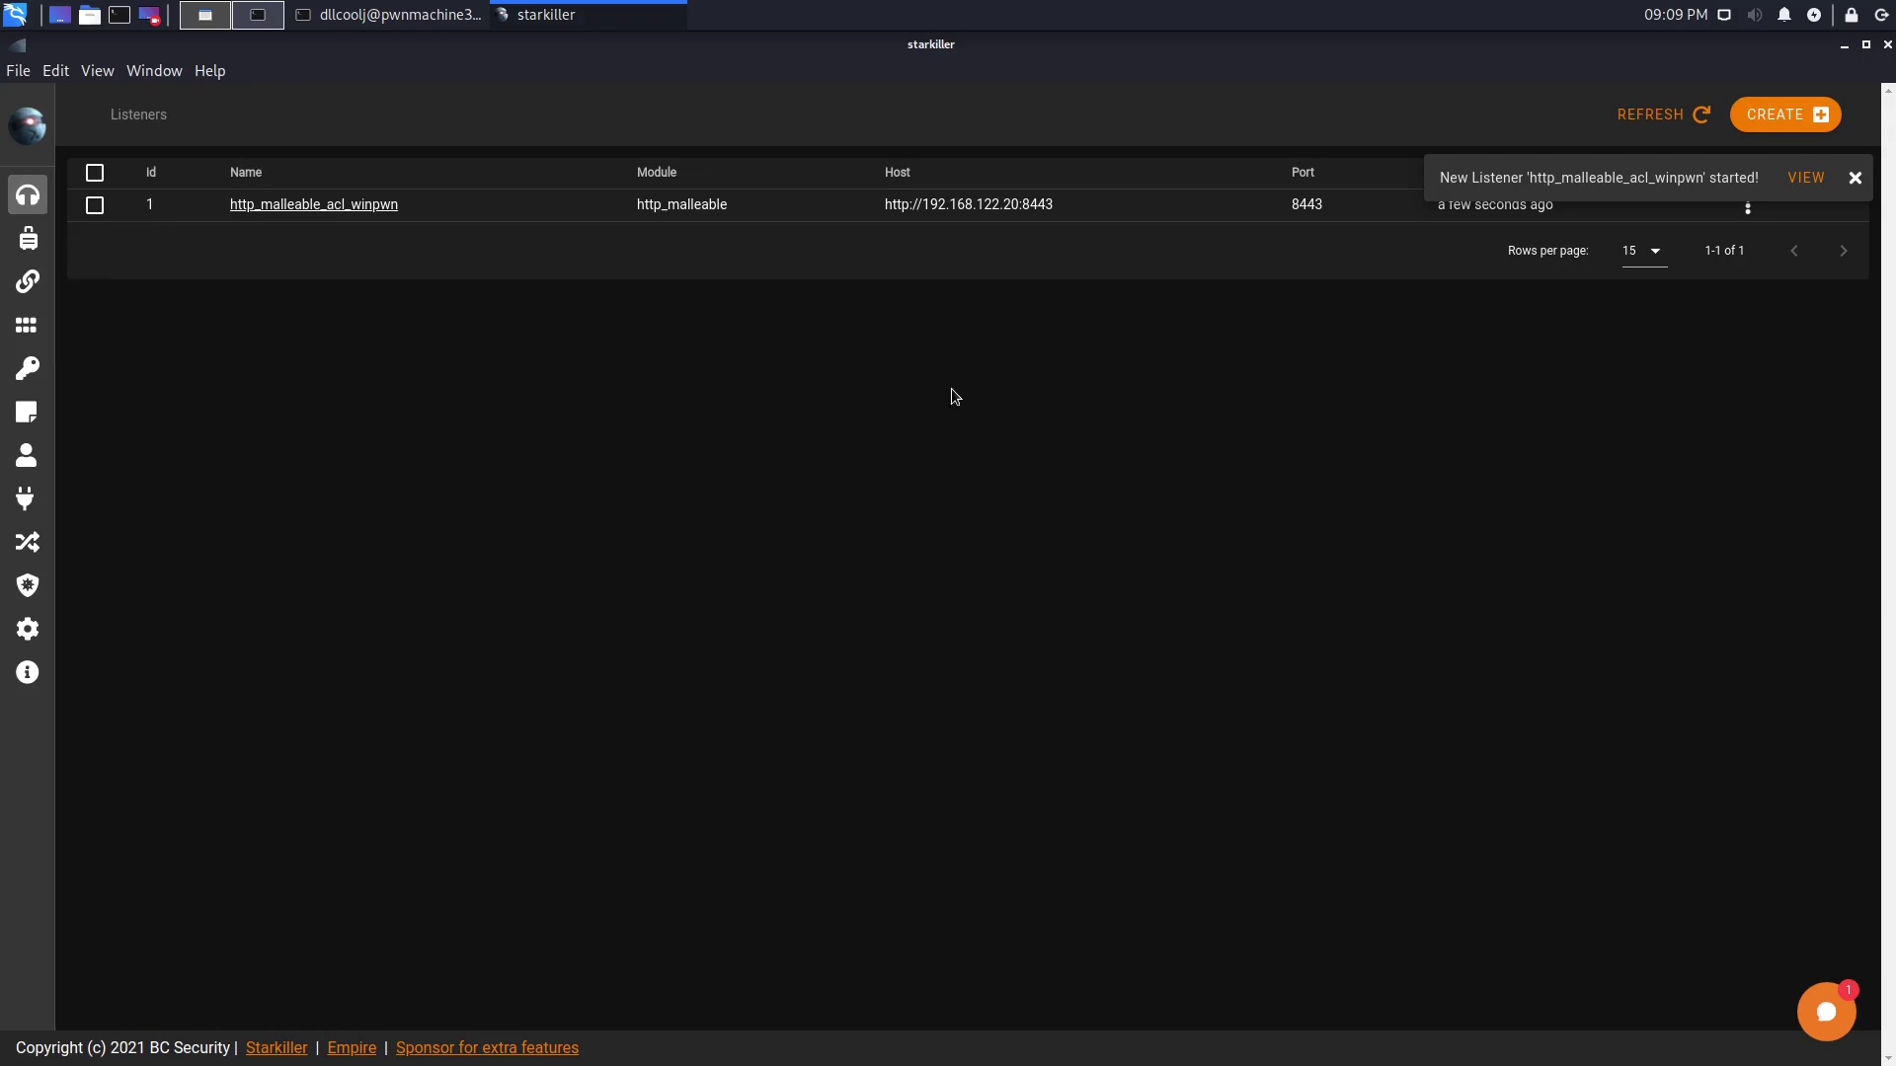
click(1854, 176)
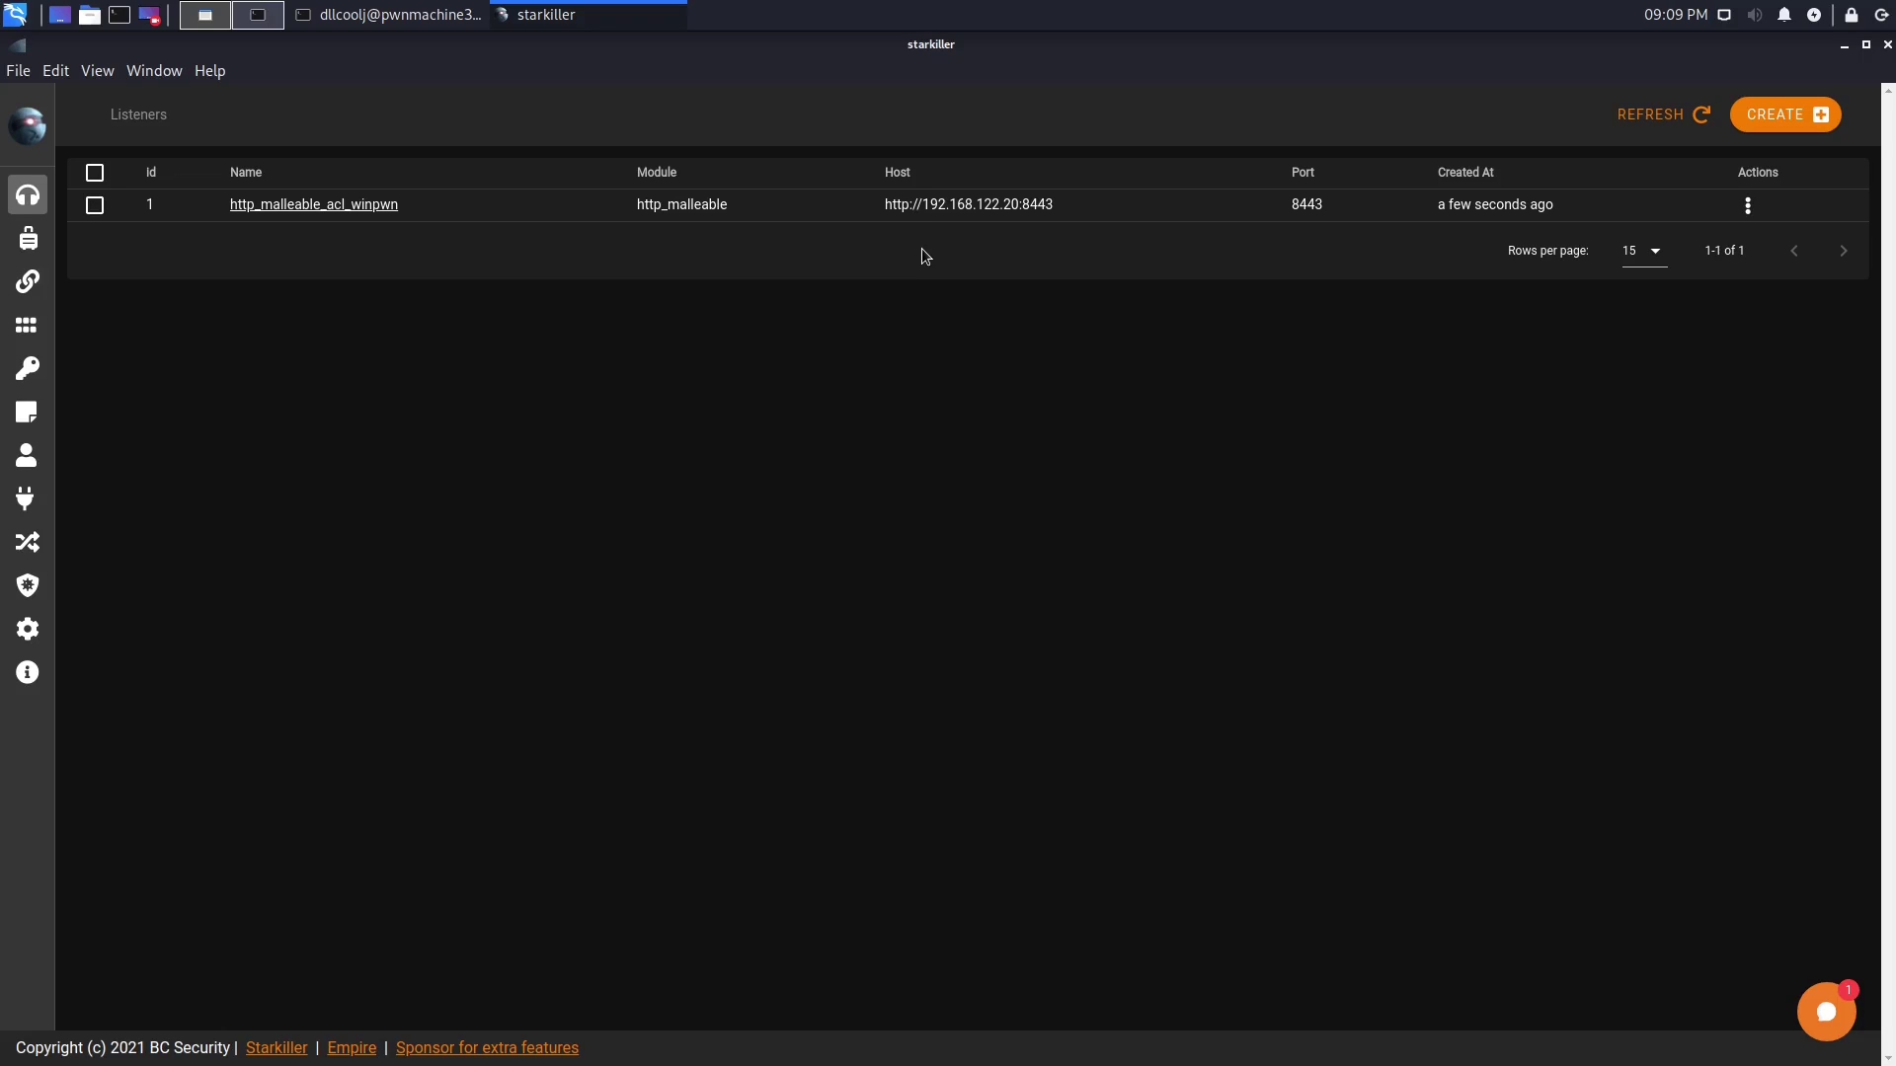
Step: Confirm with sudo ss in a new tmux pane that python3 listens on 8443, then return to Starkiller's Stagers
key(alt+Tab)
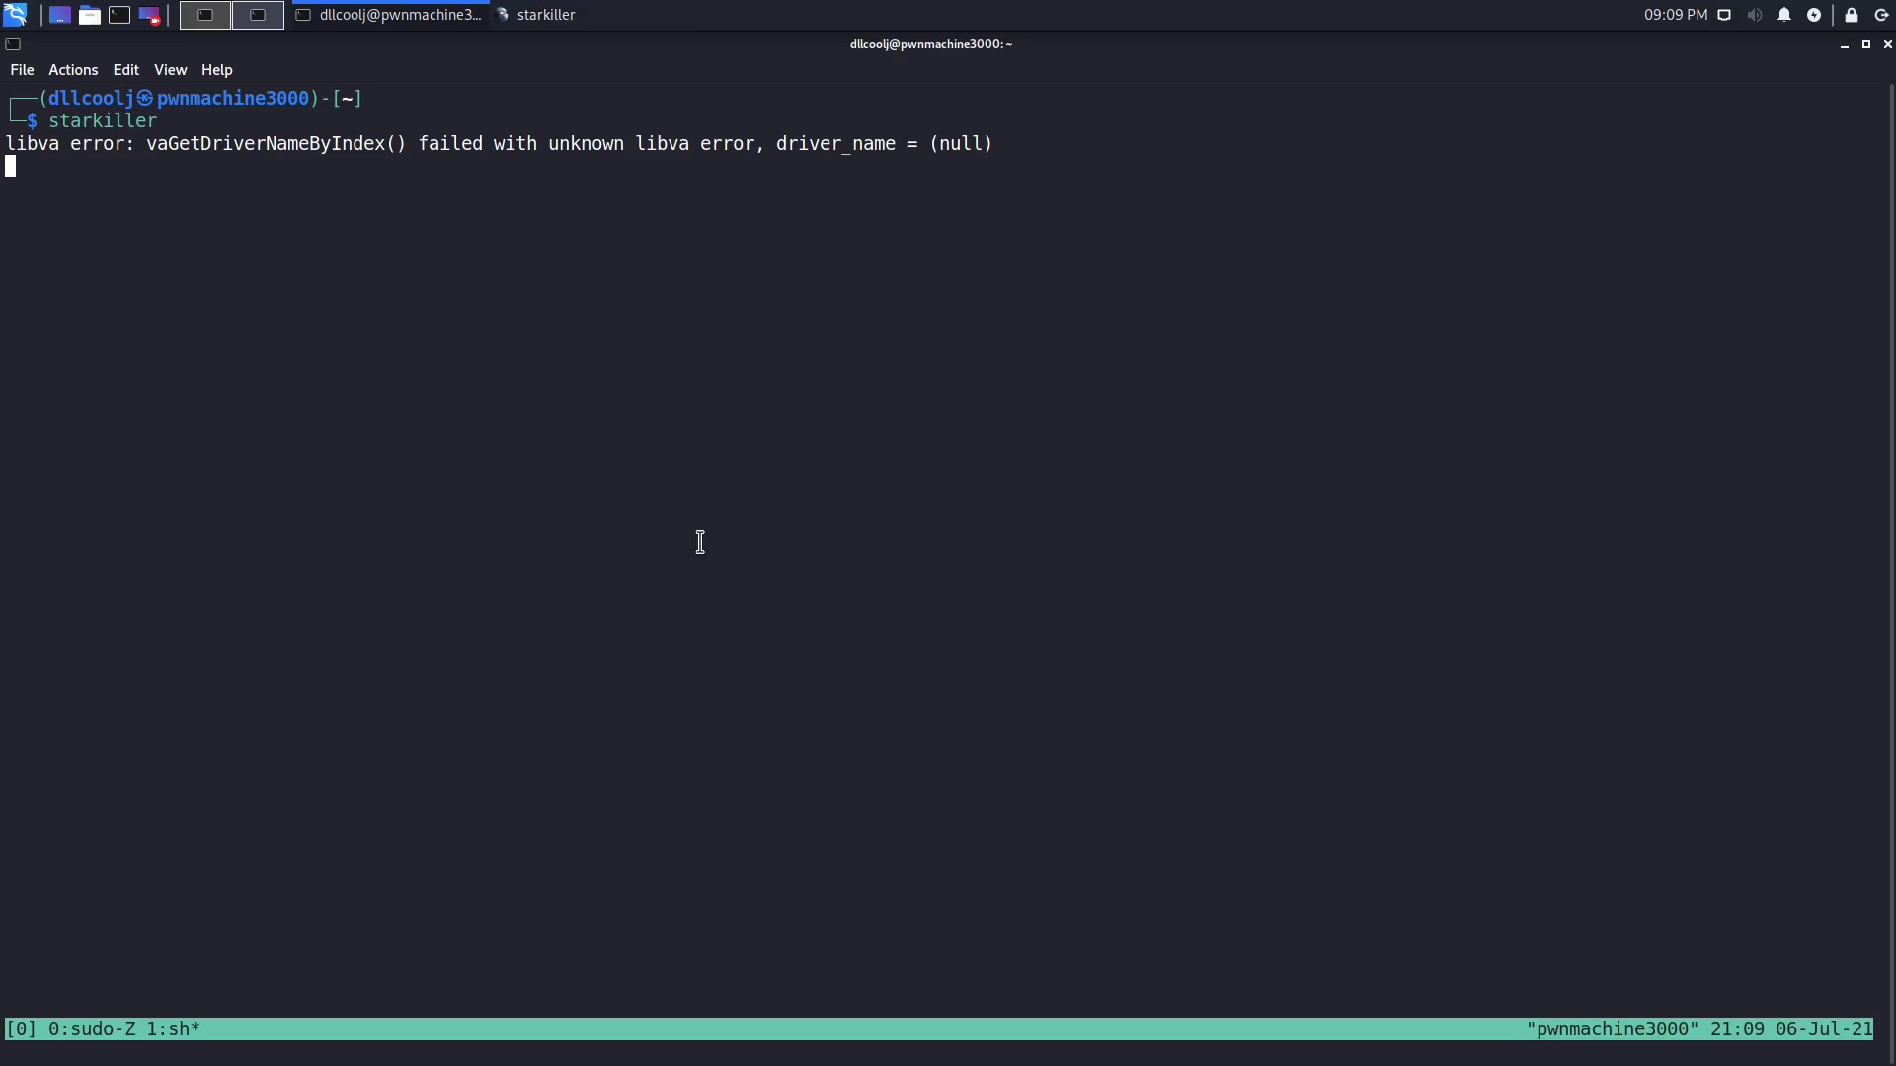
key(ctrl+b)
key(quotedbl)
key(ctrl+b)
text(zsudo p)
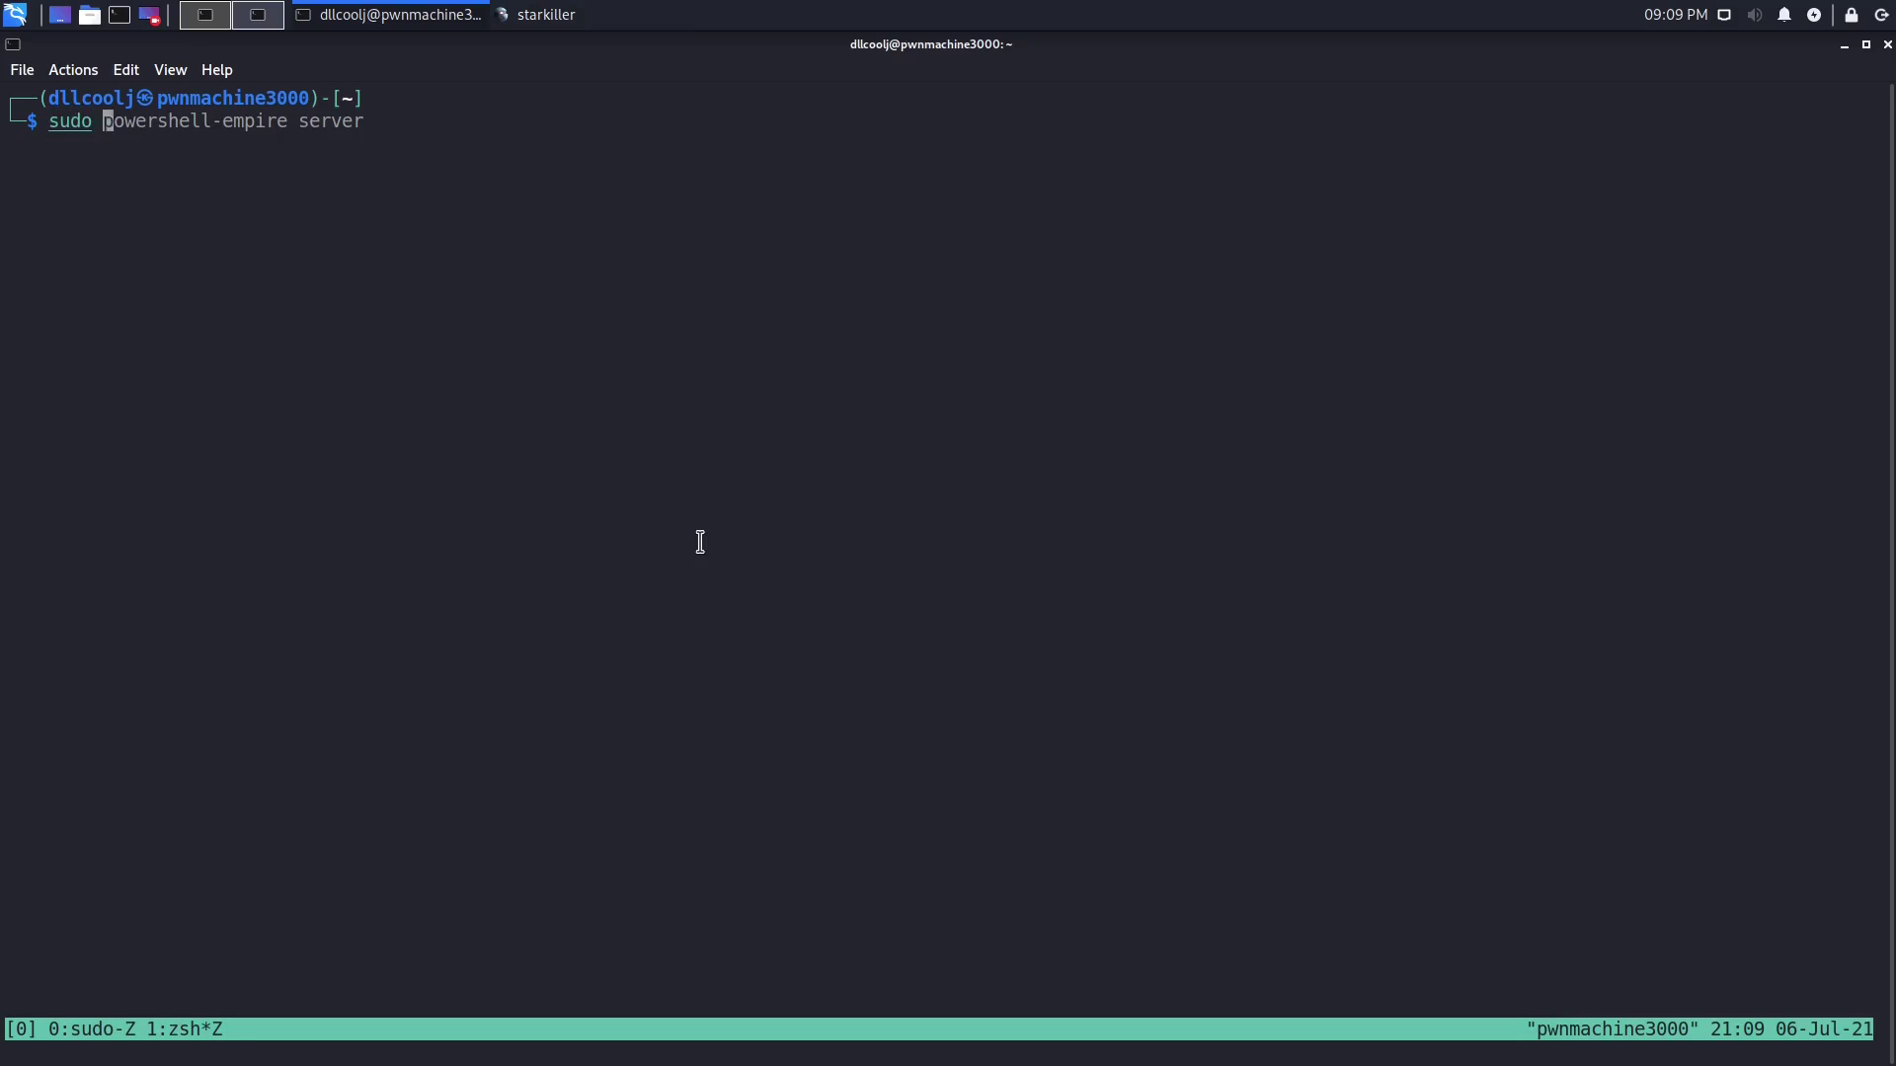
text(ss -tunap | grep ')
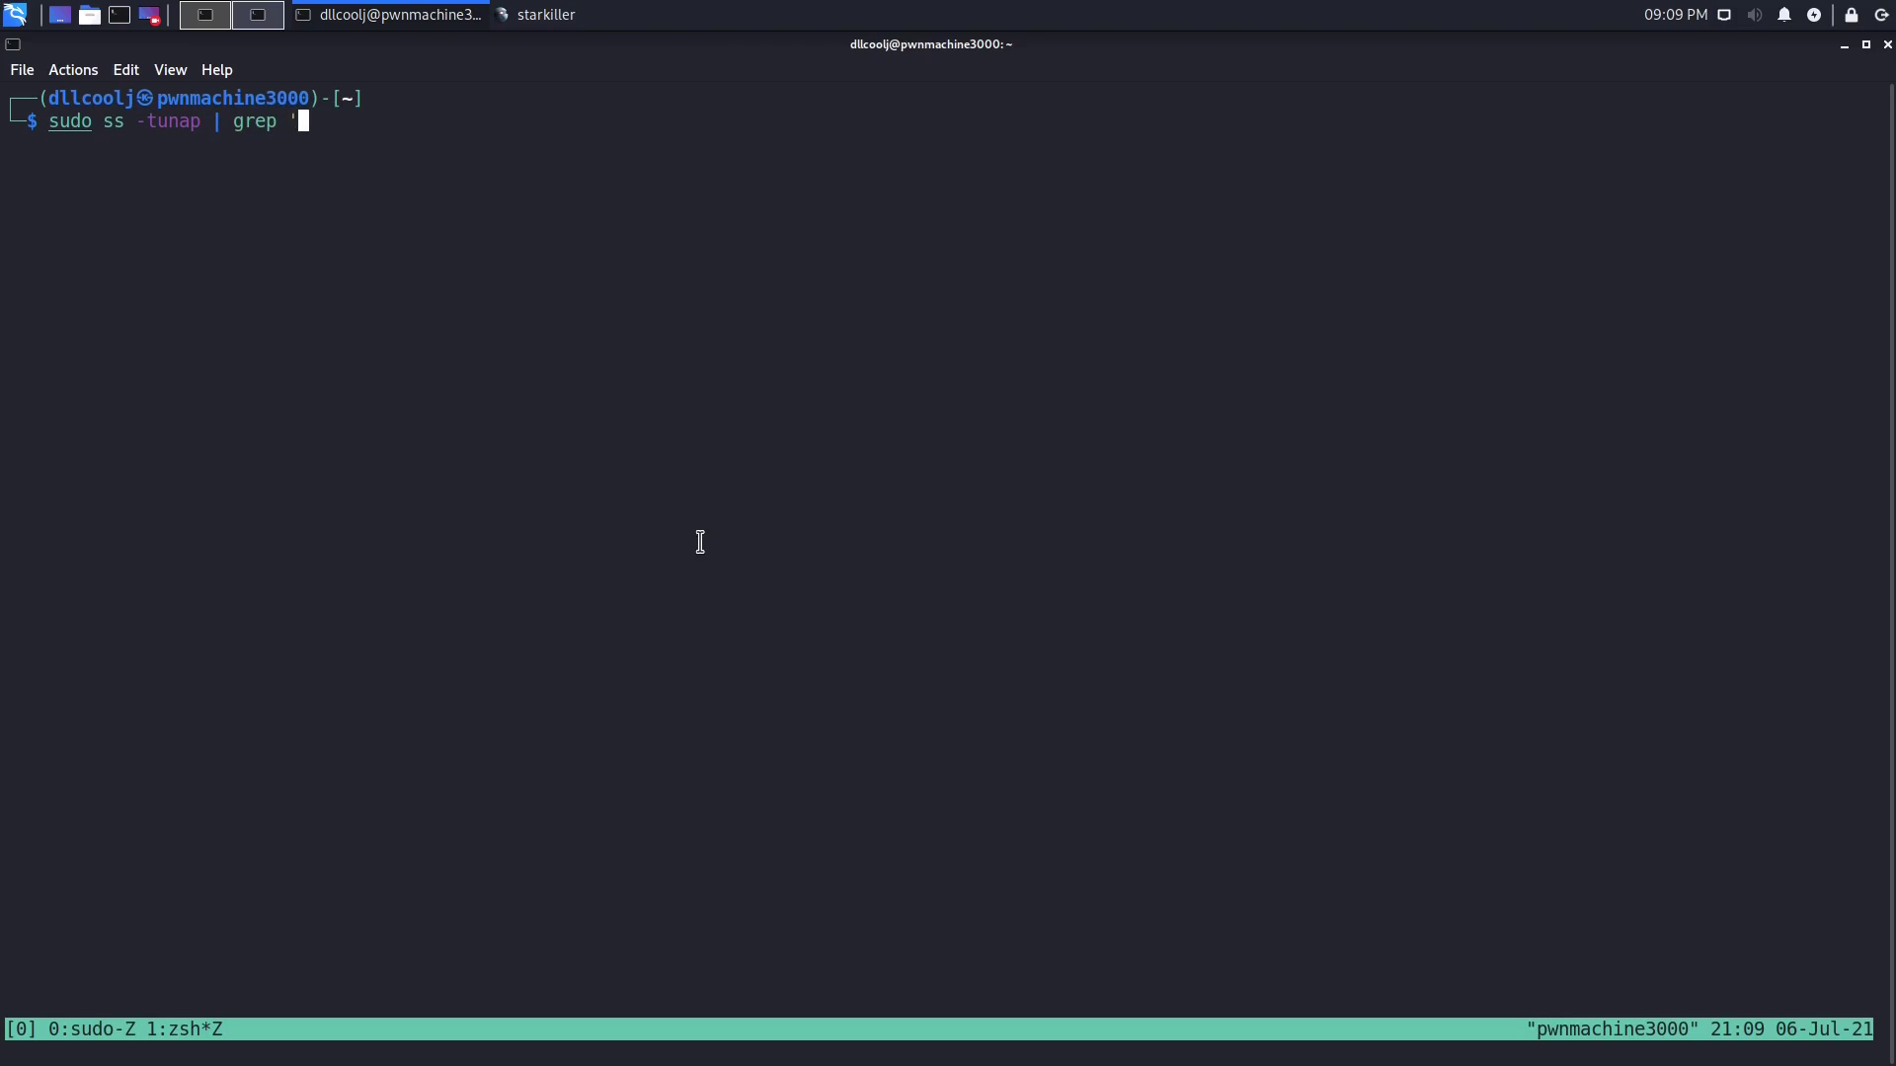
text(8443')
key(Return)
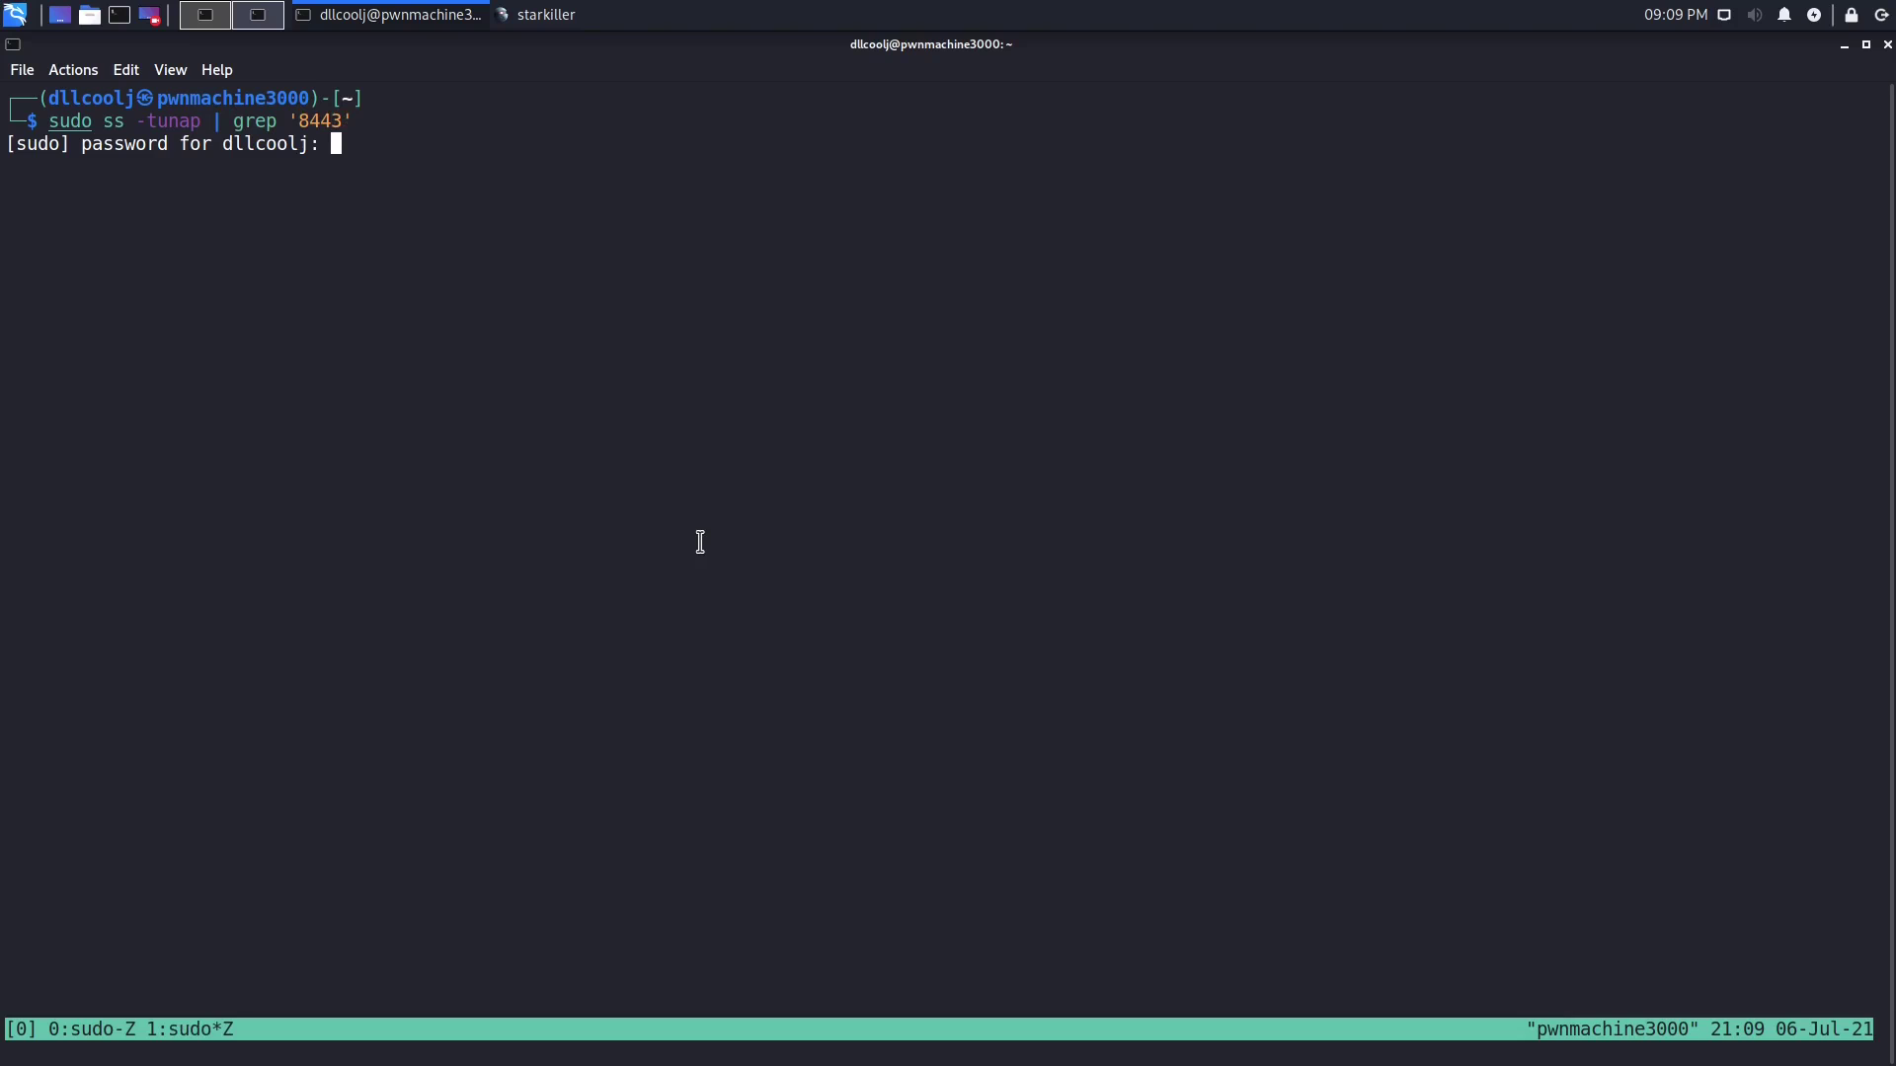
text([password])
key(Return)
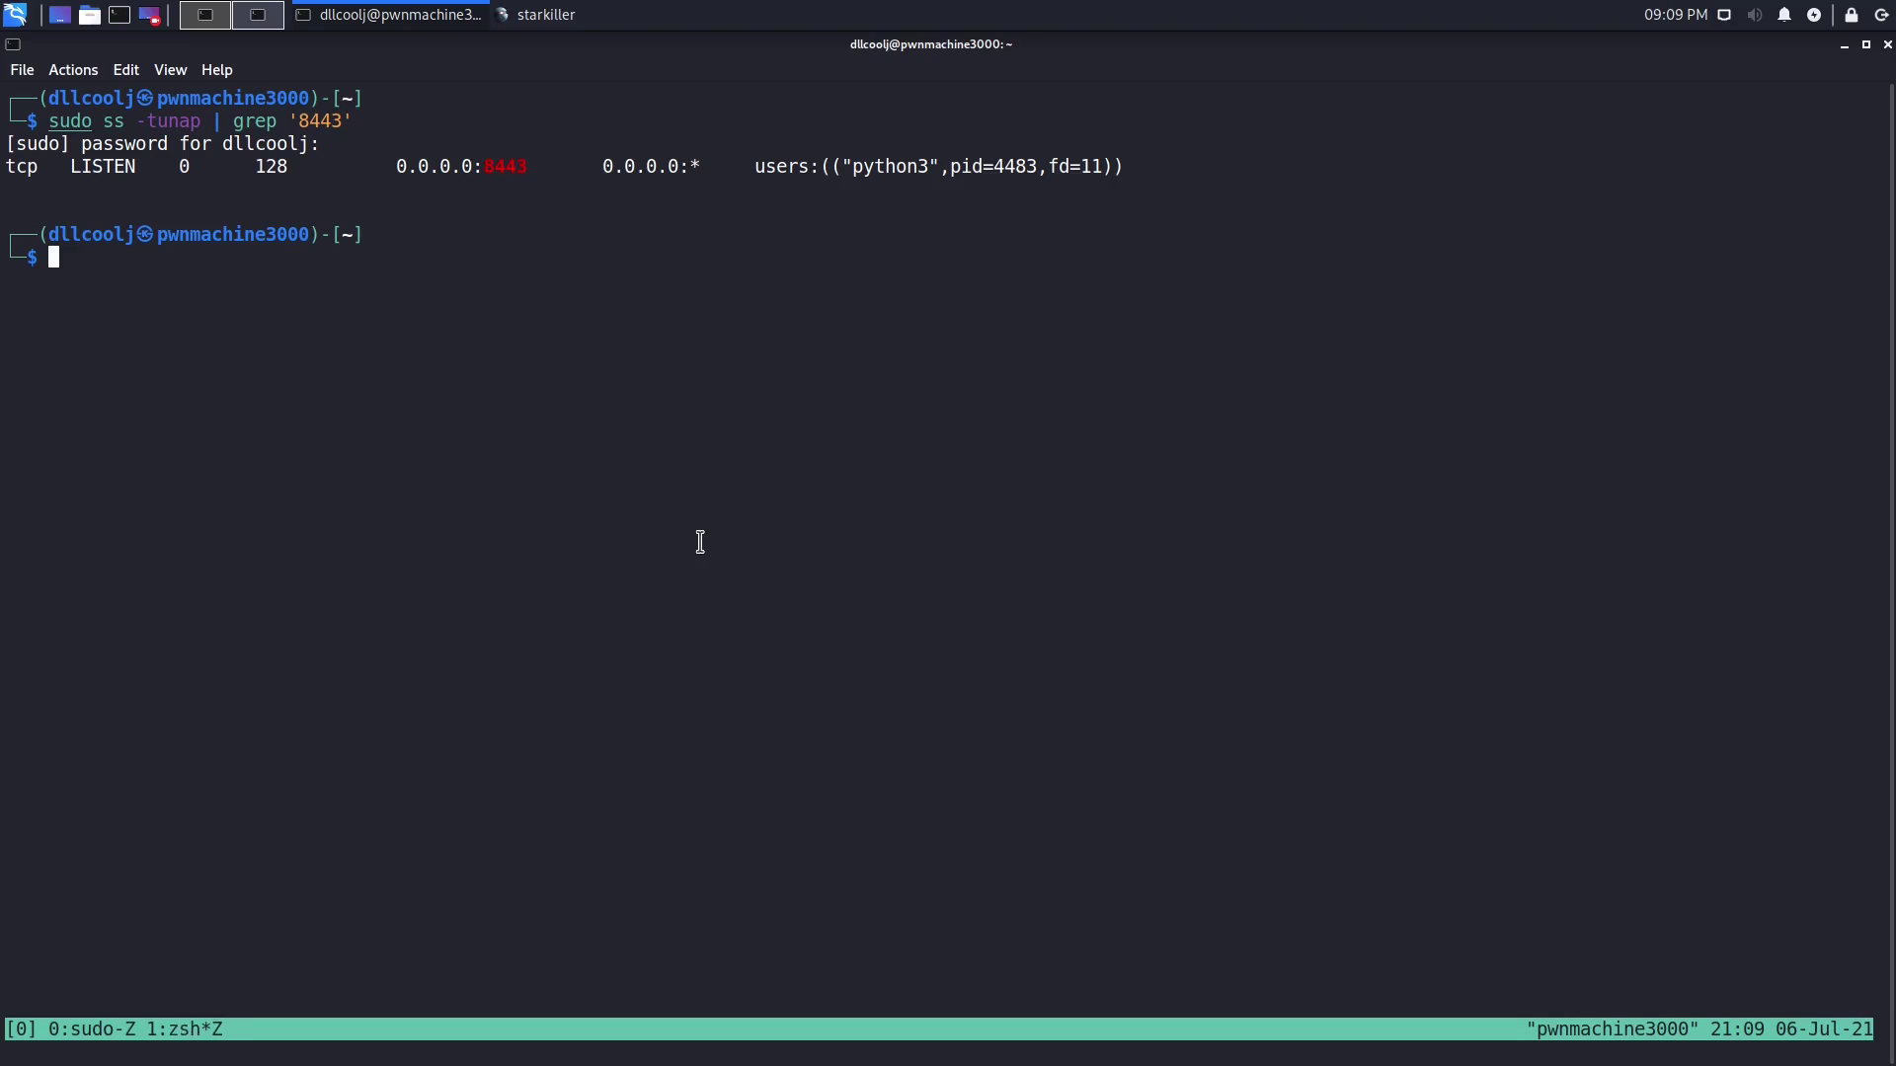
key(alt+Tab)
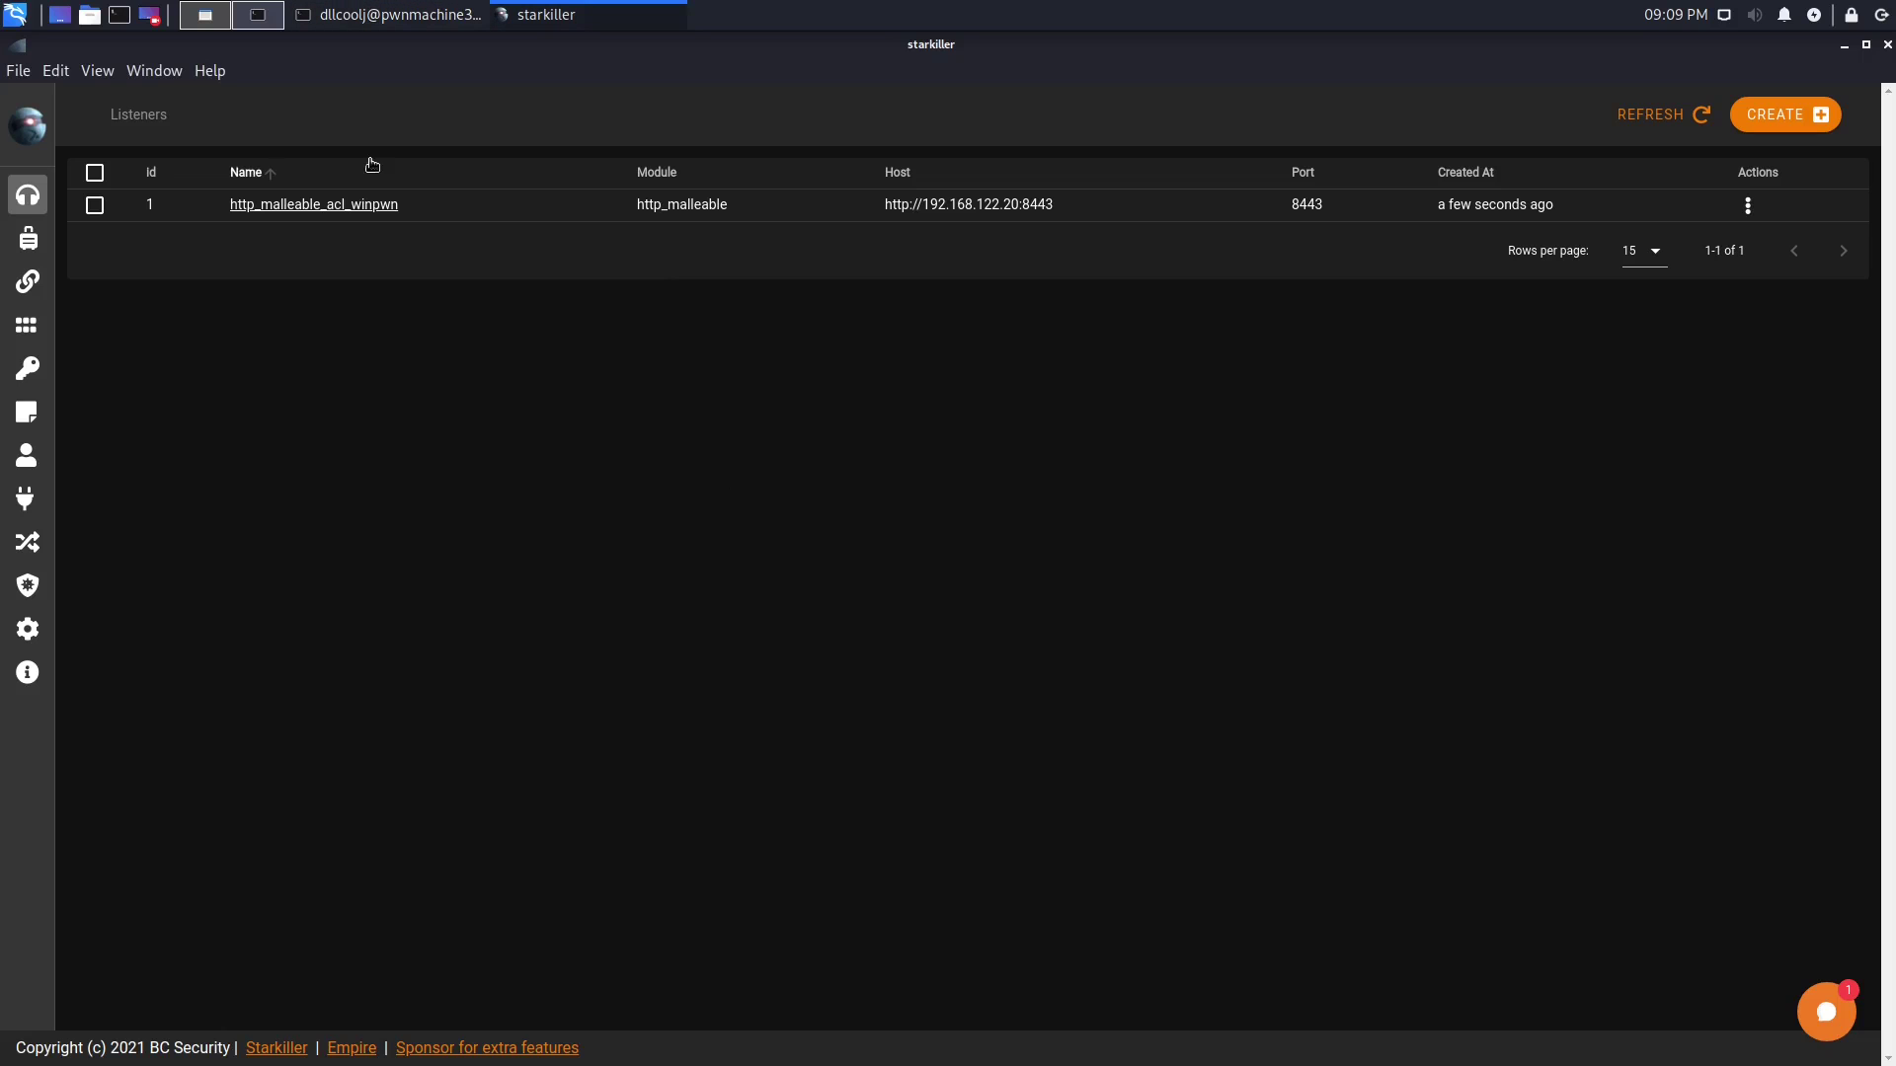
click(28, 237)
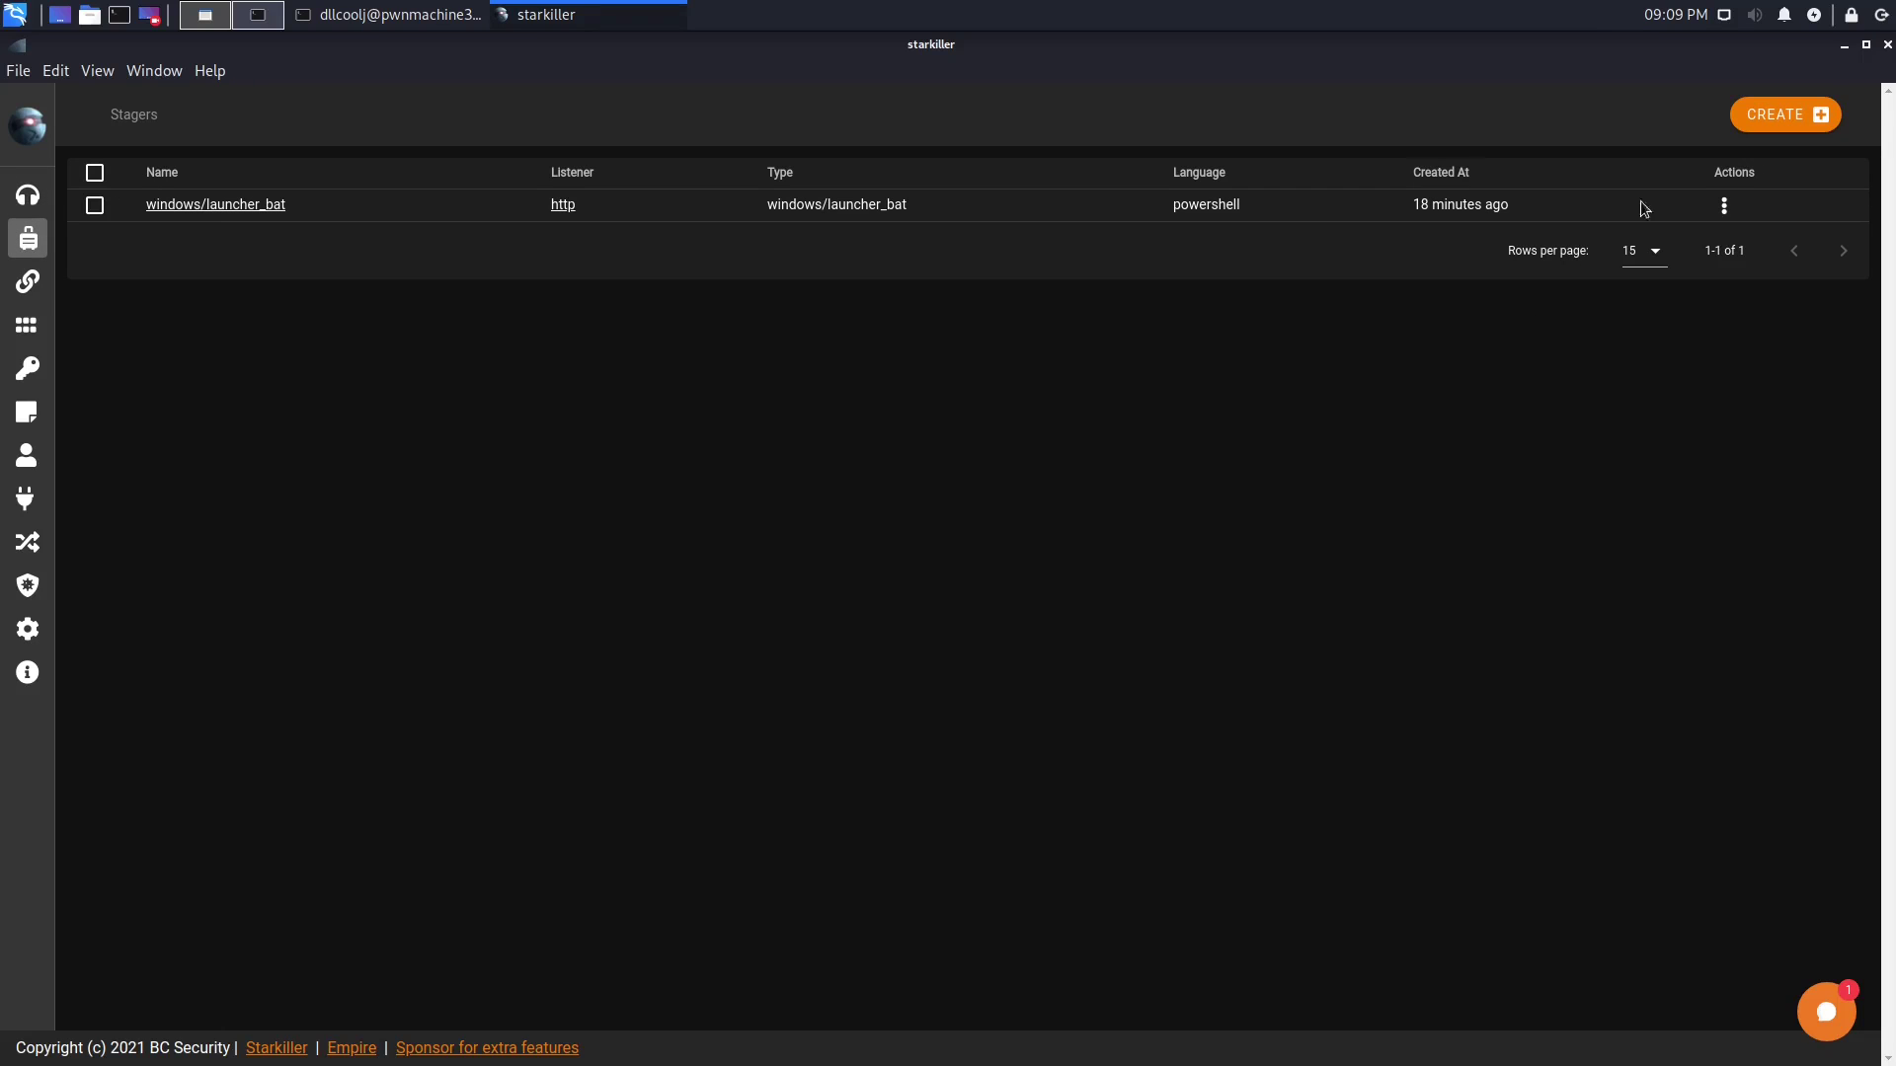
Step: Delete the existing windows/launcher_bat stager
click(1721, 204)
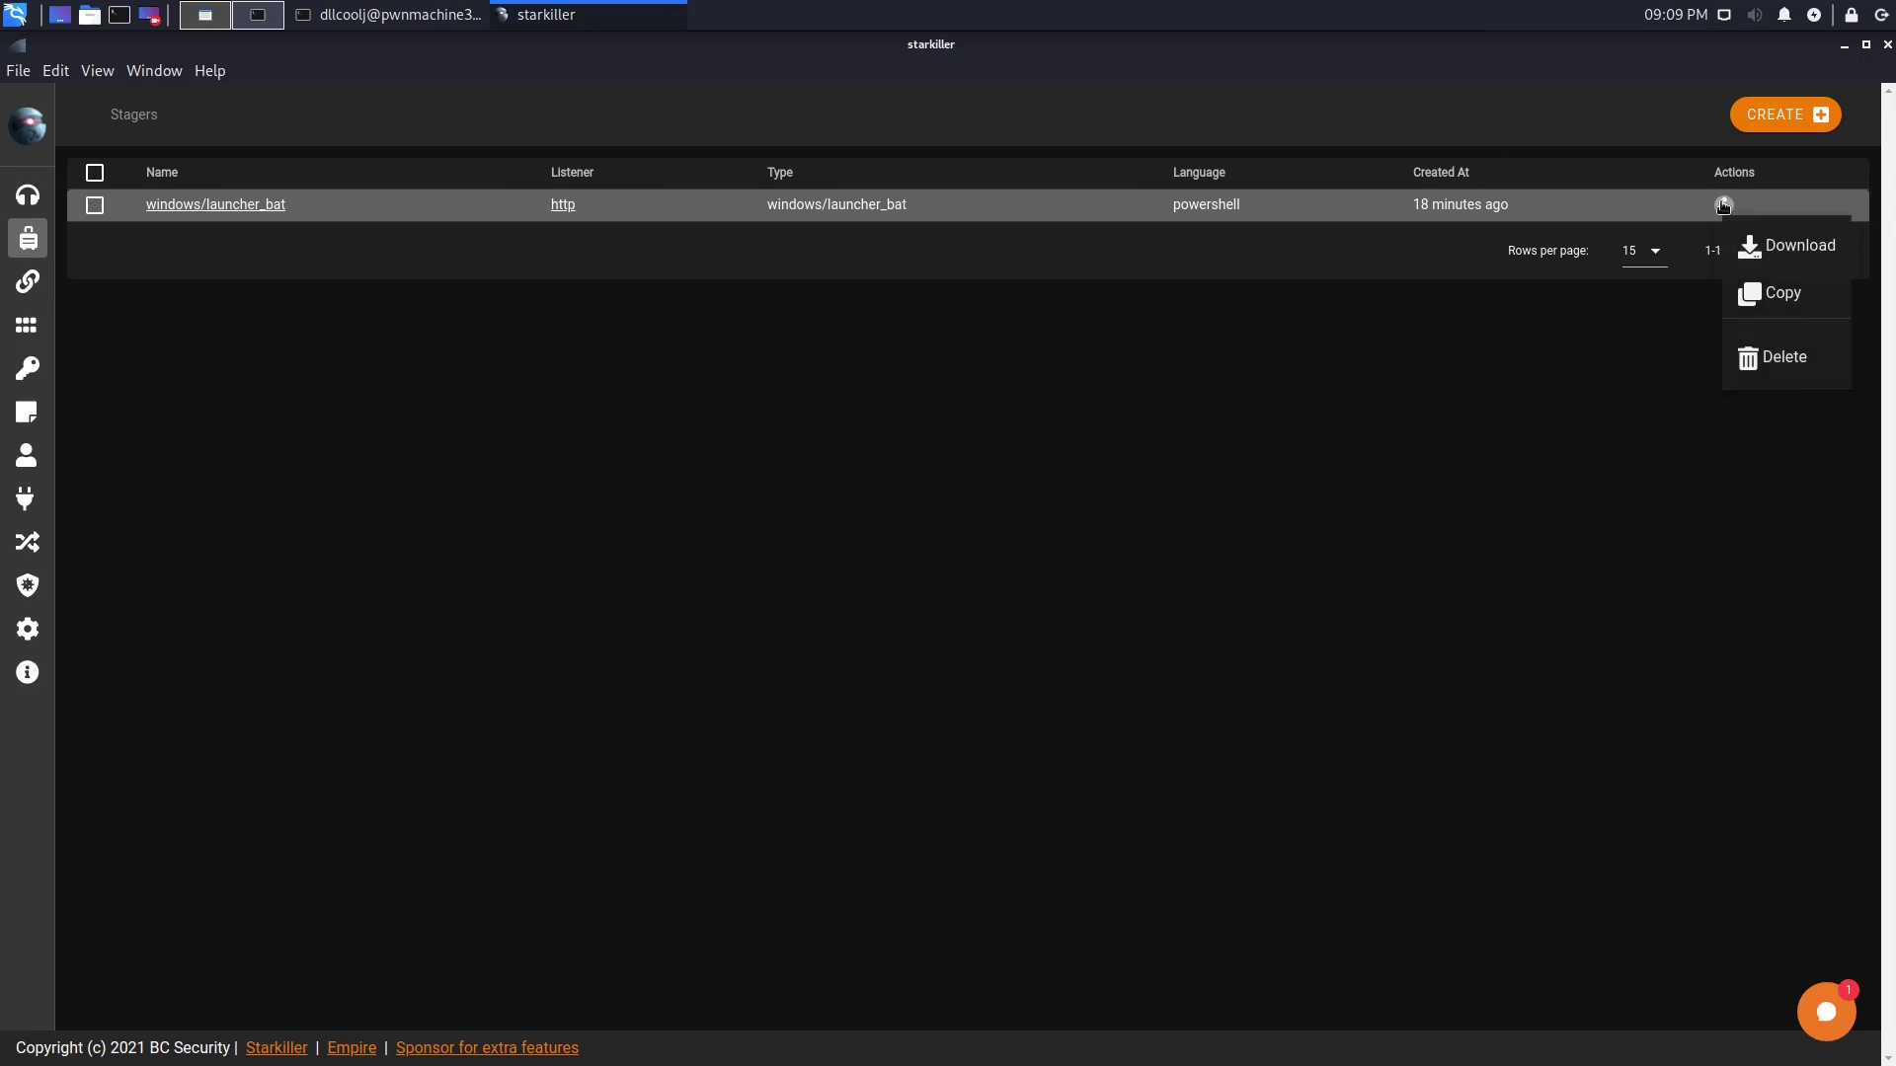
click(1771, 357)
click(1037, 631)
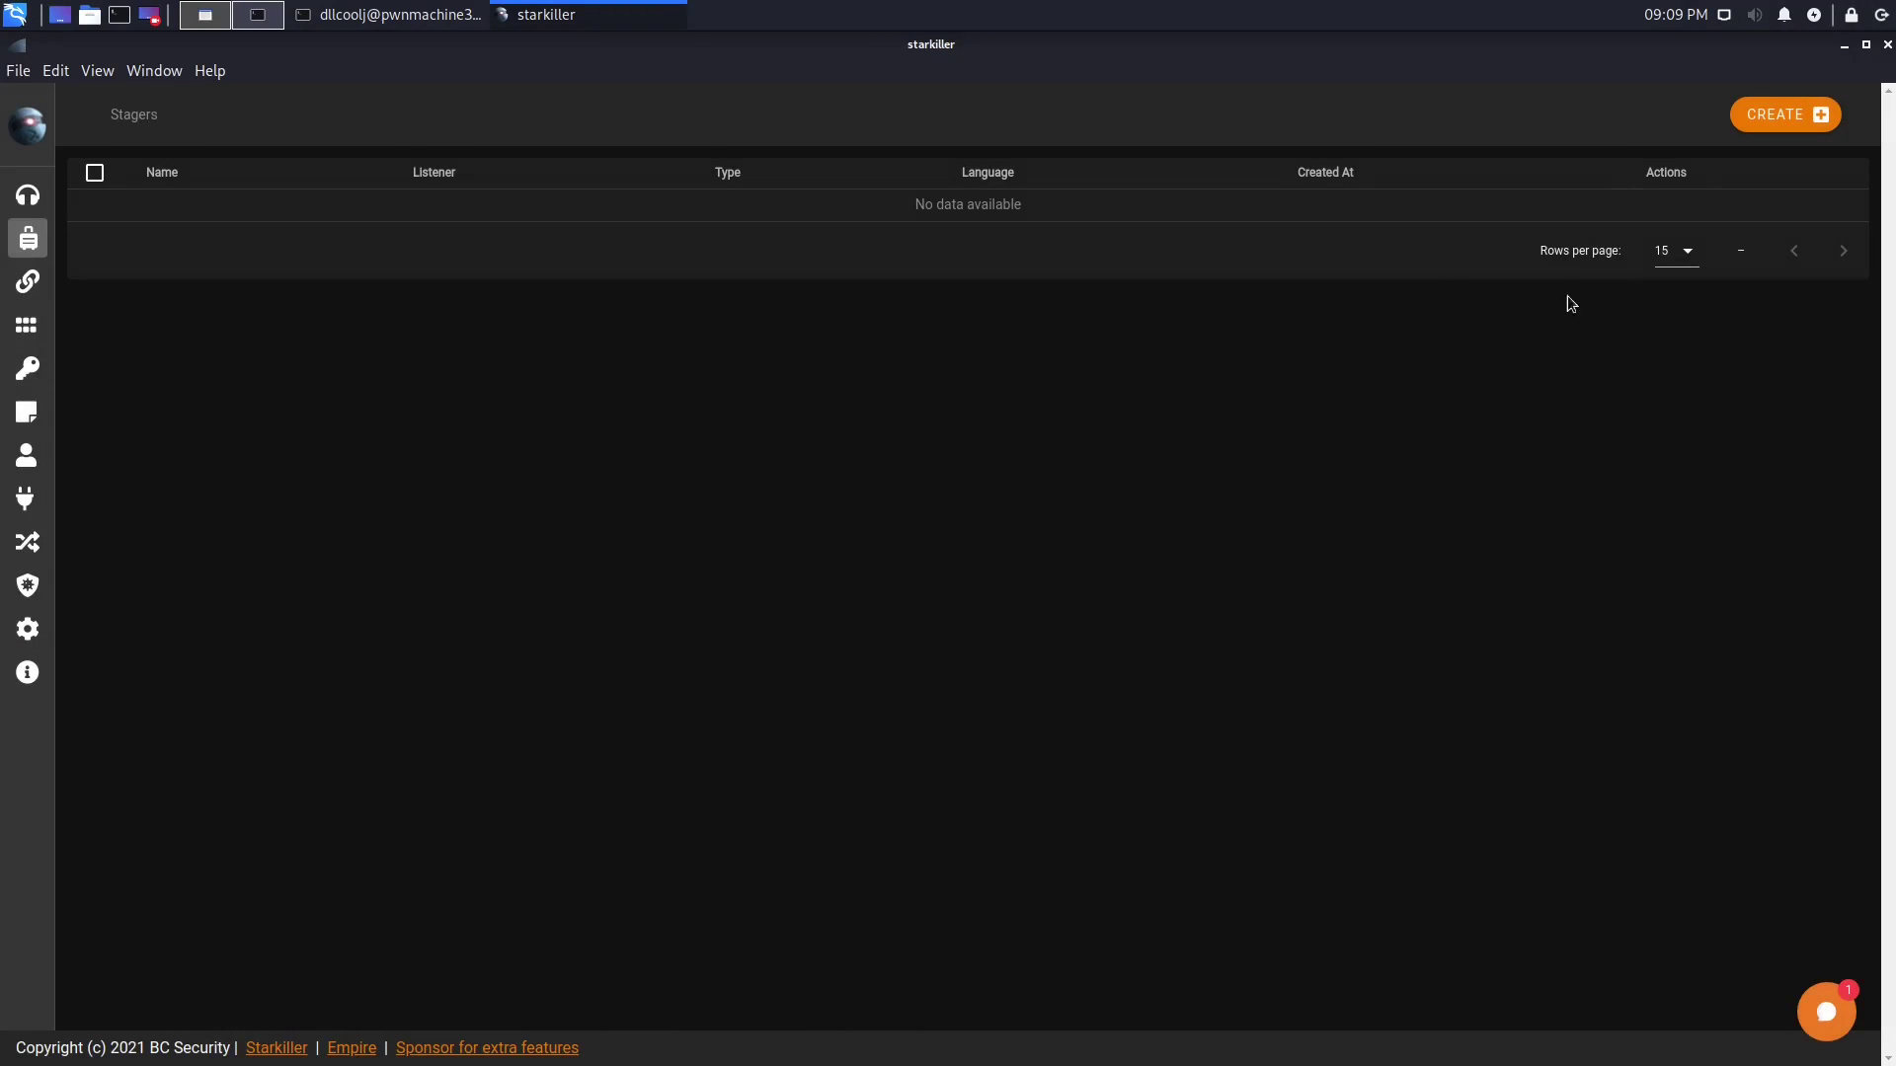
Step: Create a windows/launcher_bat powershell stager for http_malleable_acl_winpwn with default bypasses
click(1747, 113)
click(1378, 239)
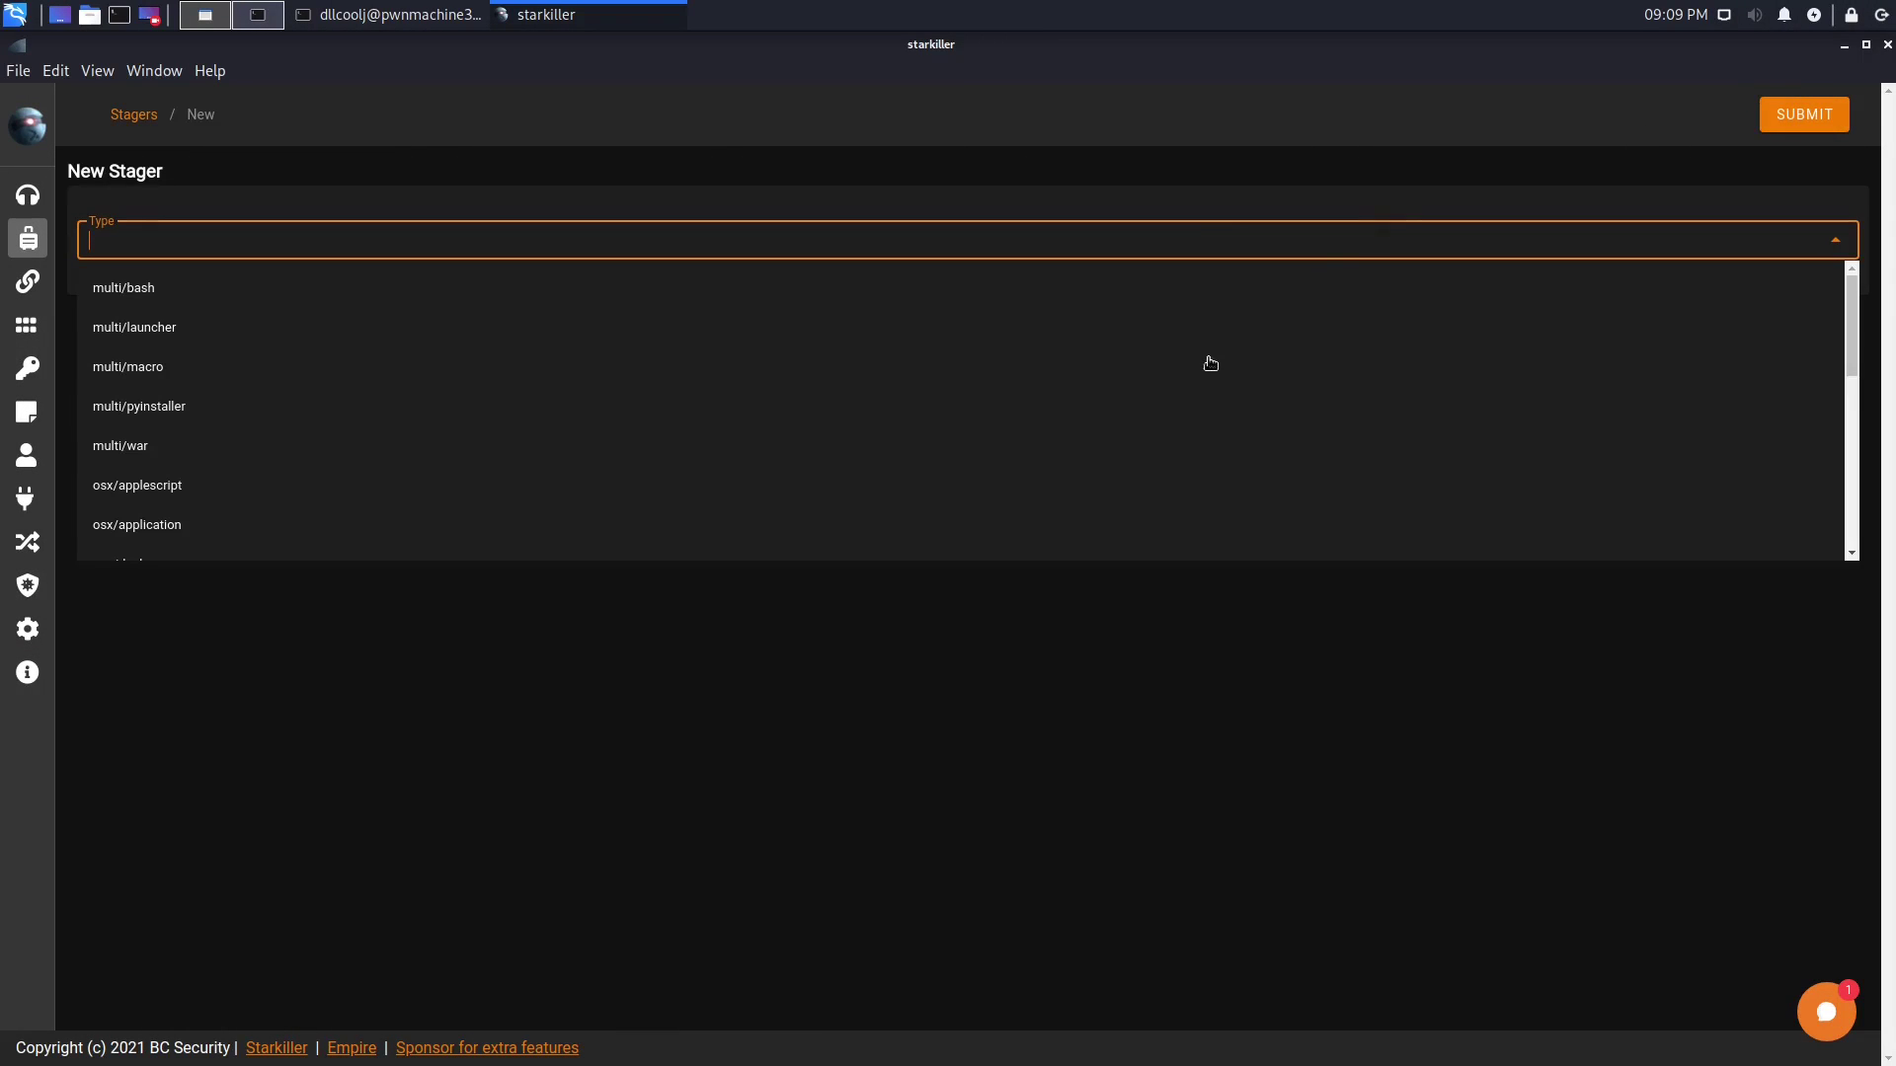
scroll(1134, 412, down, 3)
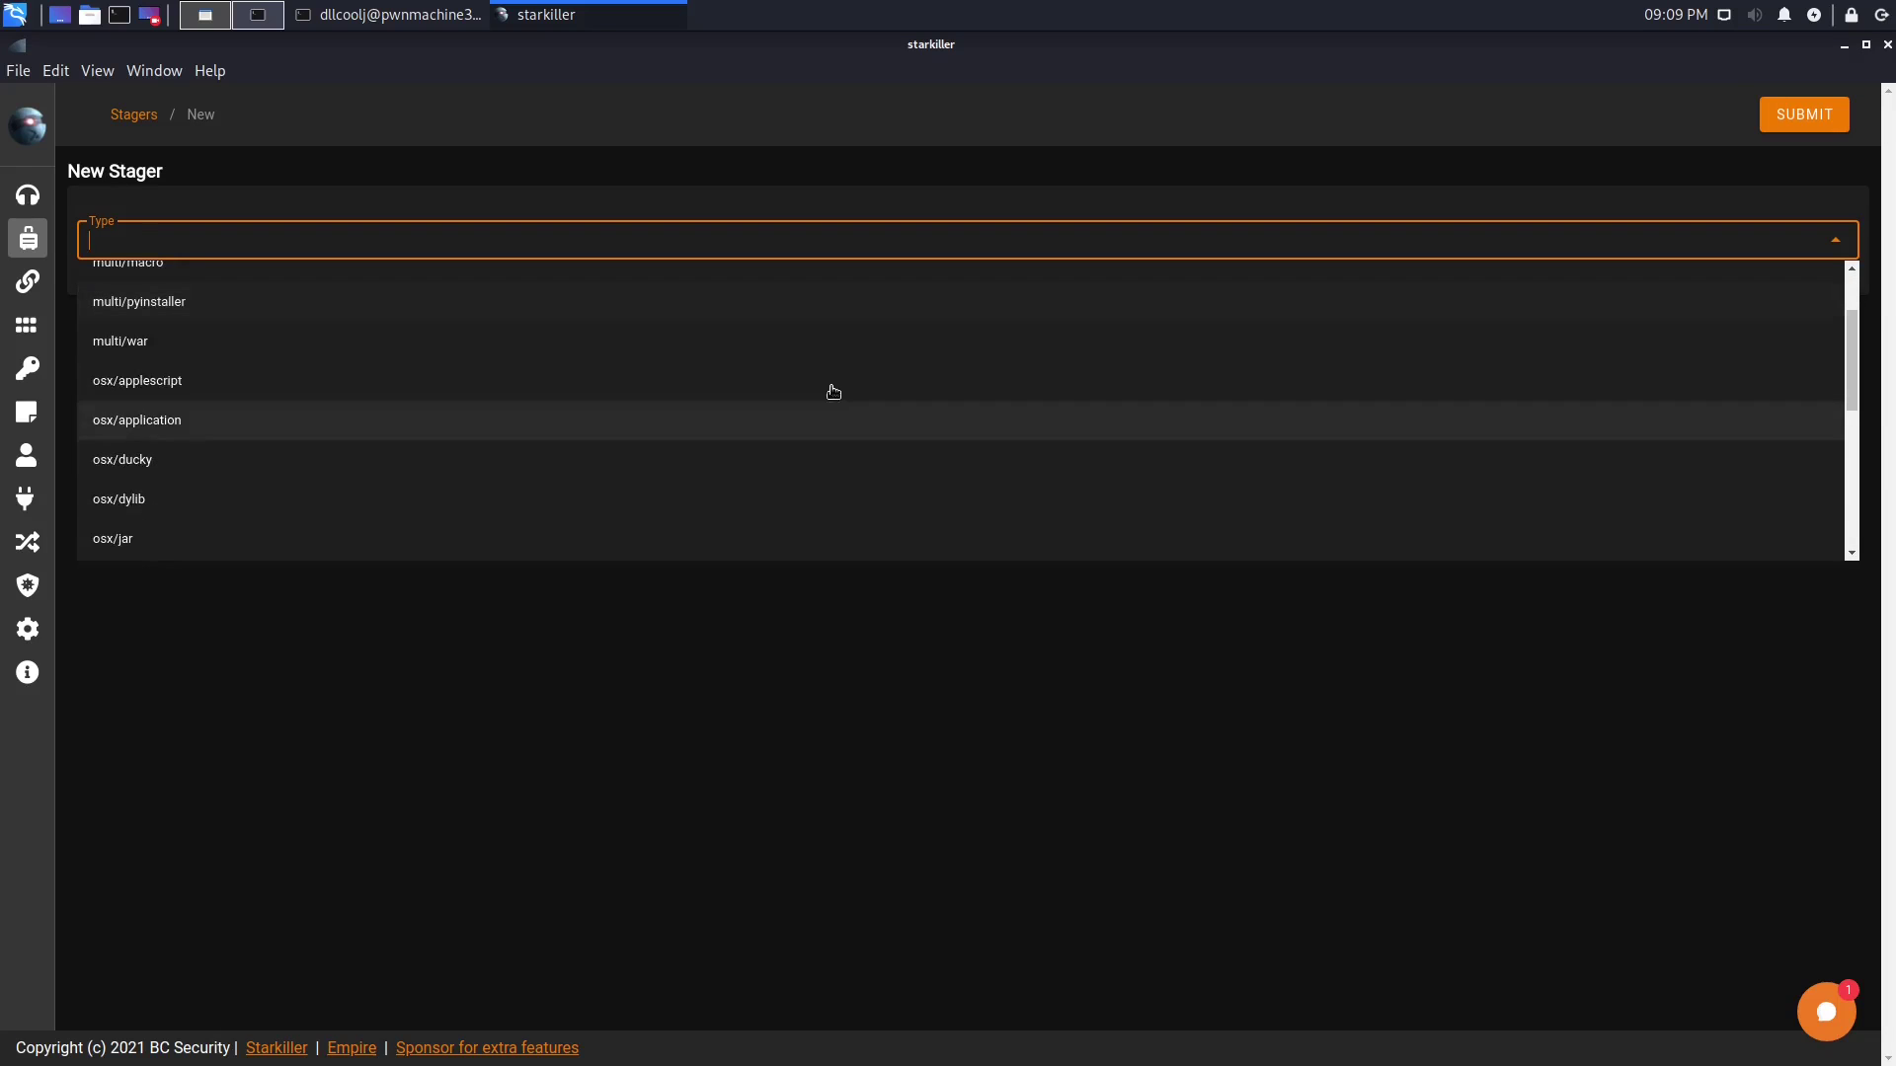
scroll(890, 400, down, 3)
scroll(844, 406, down, 2)
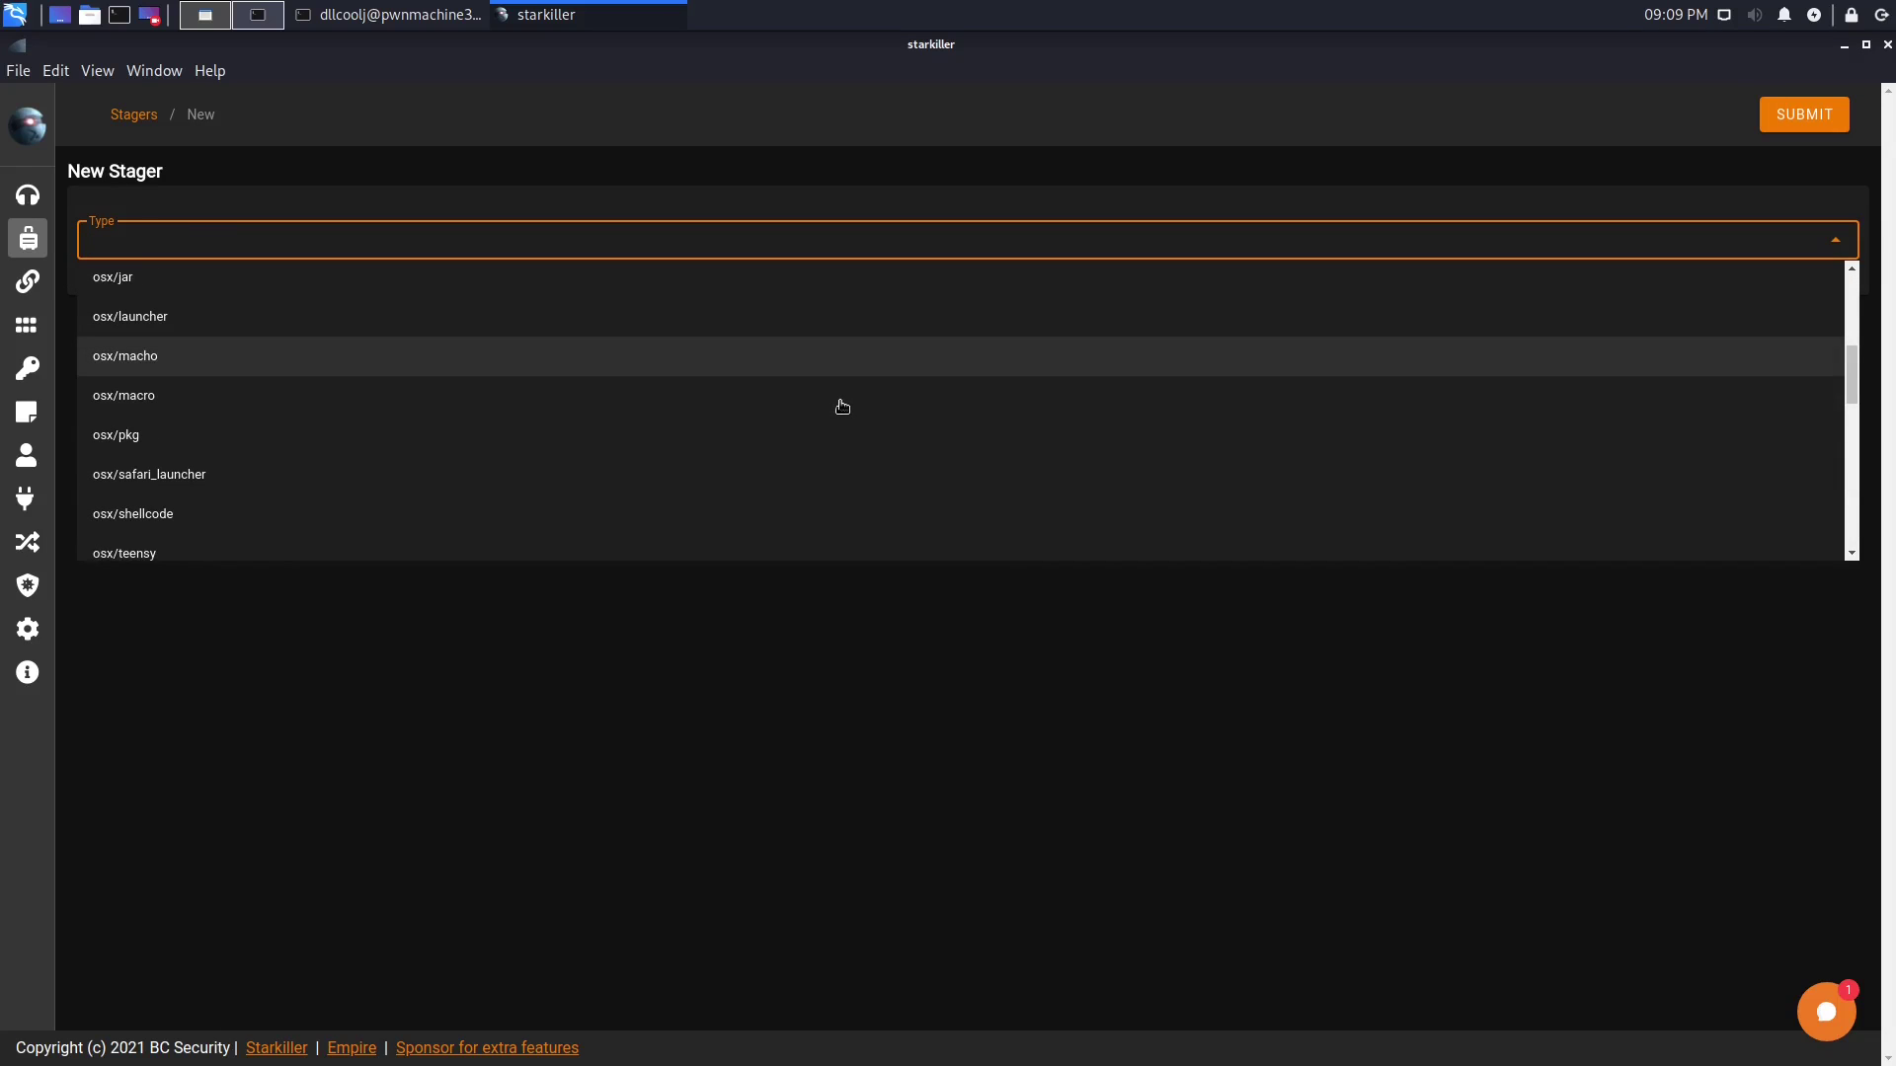
scroll(842, 406, down, 3)
scroll(841, 406, down, 2)
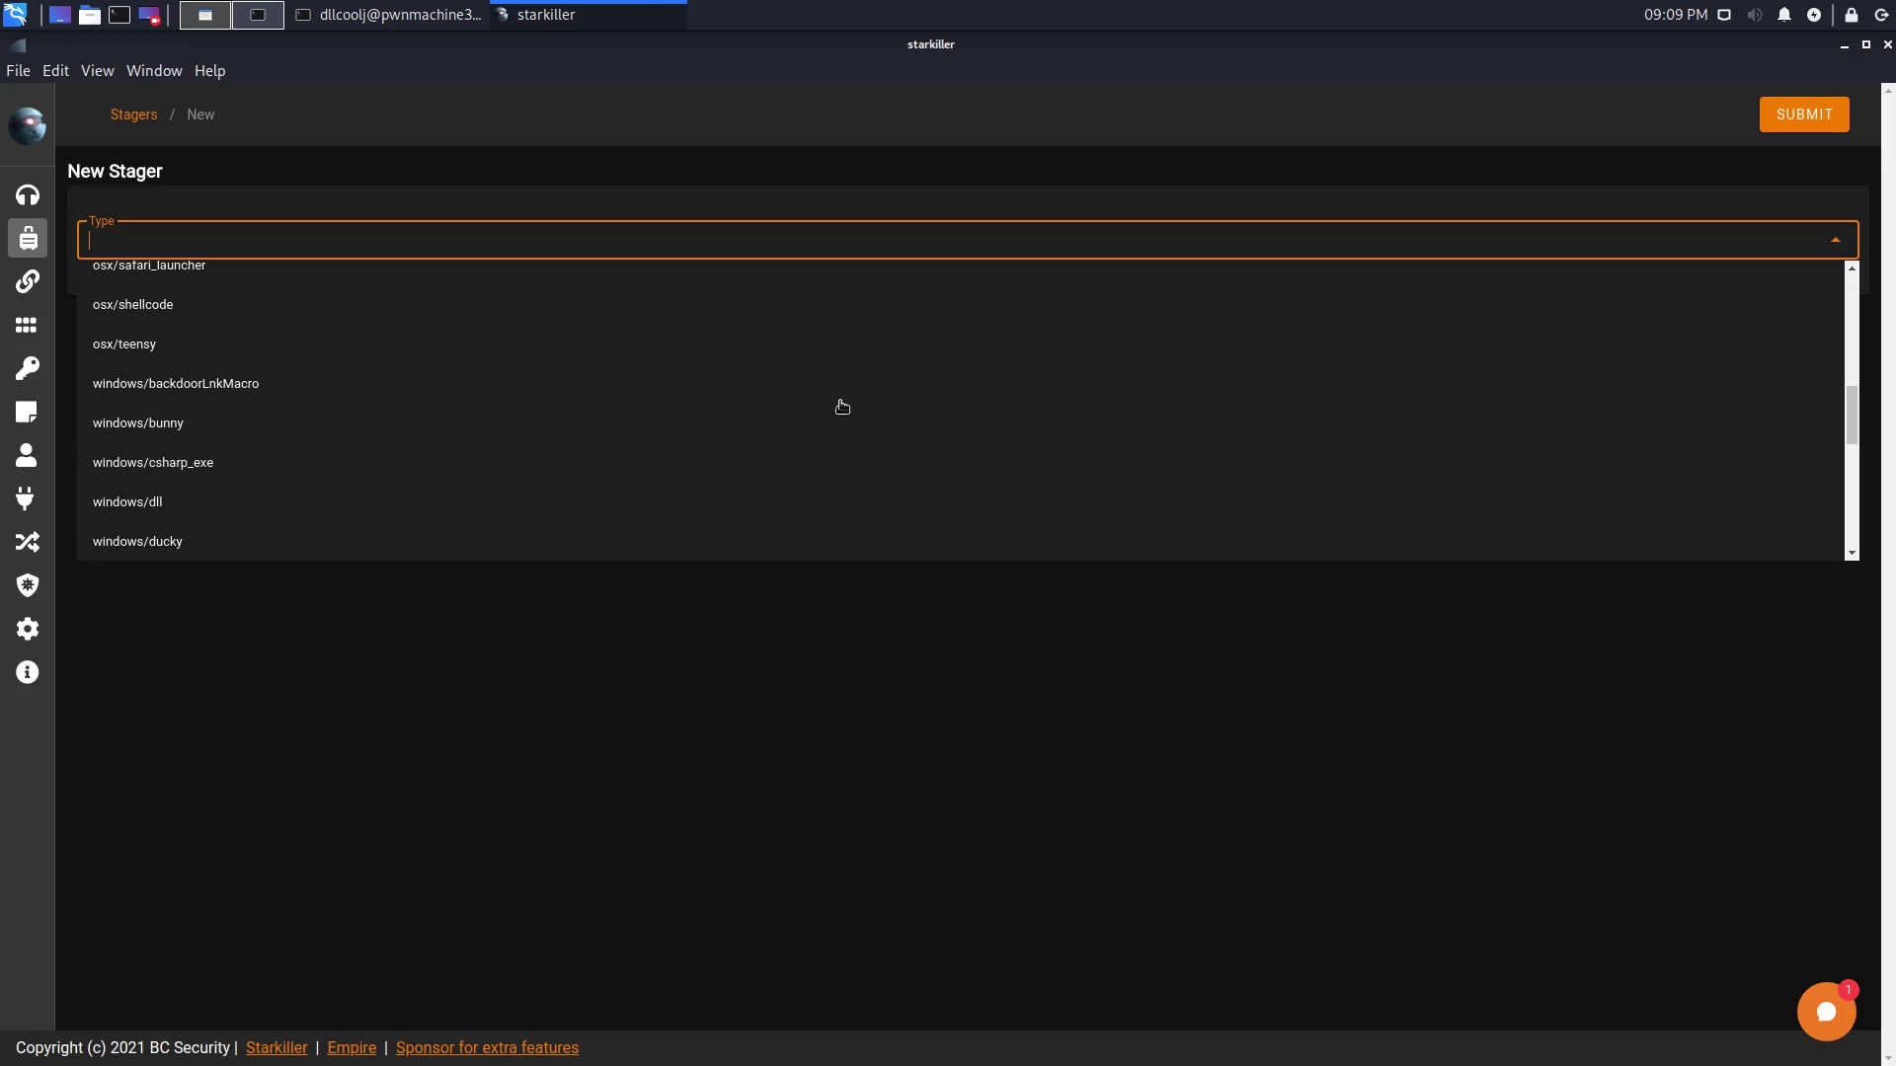
scroll(794, 415, down, 2)
scroll(778, 522, down, 1)
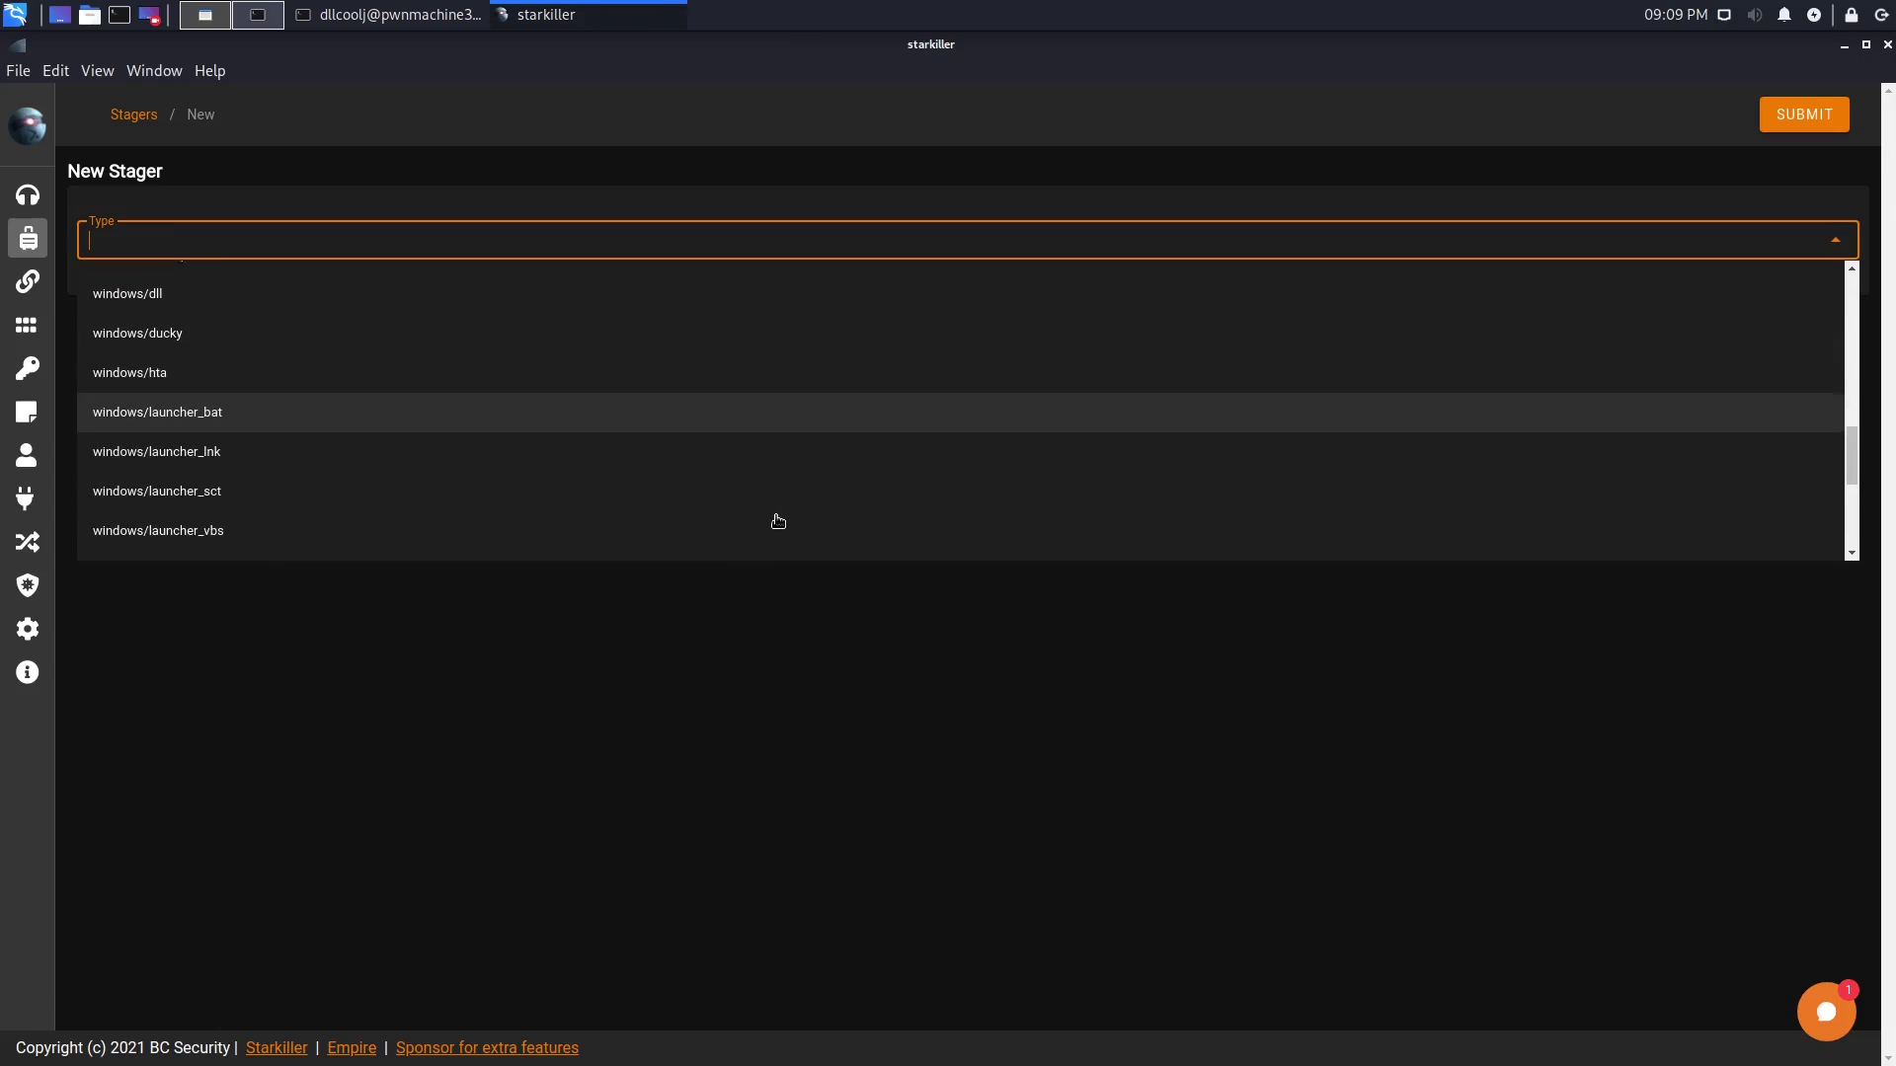
click(697, 416)
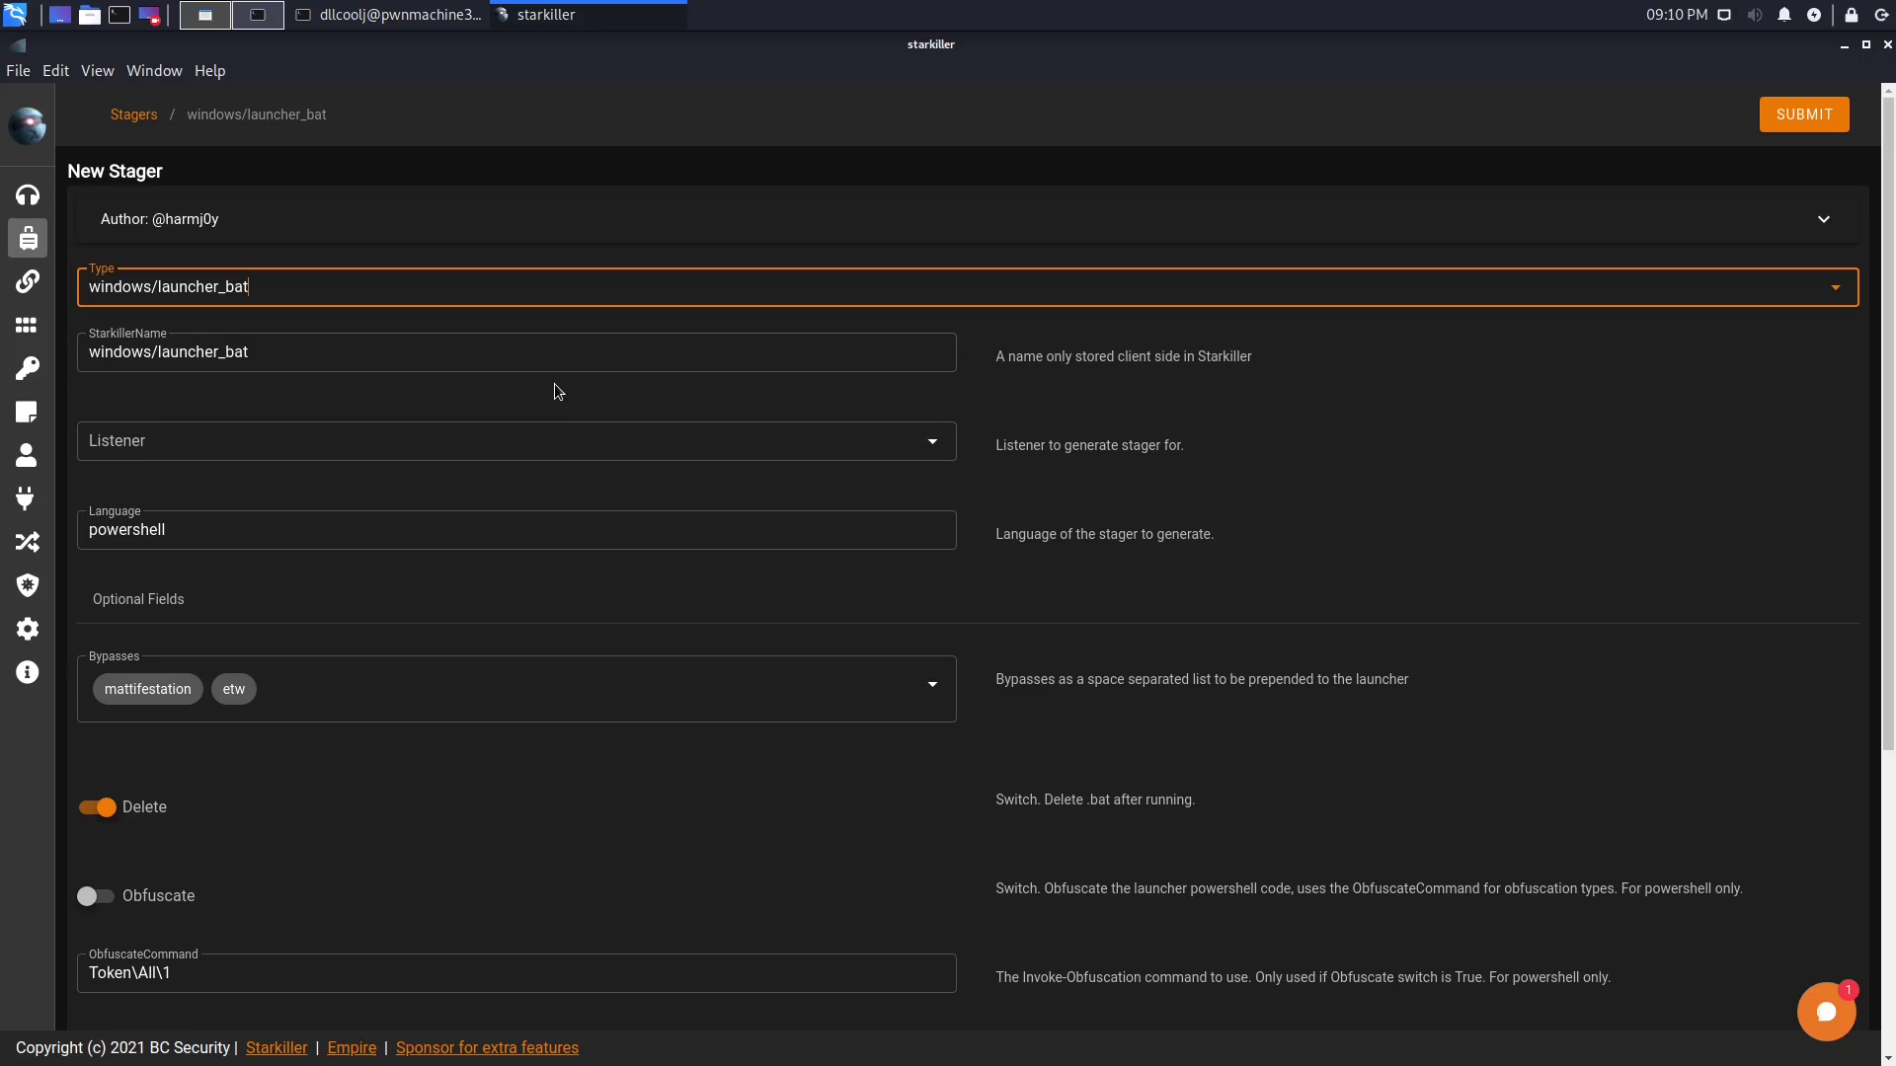
click(526, 441)
click(518, 486)
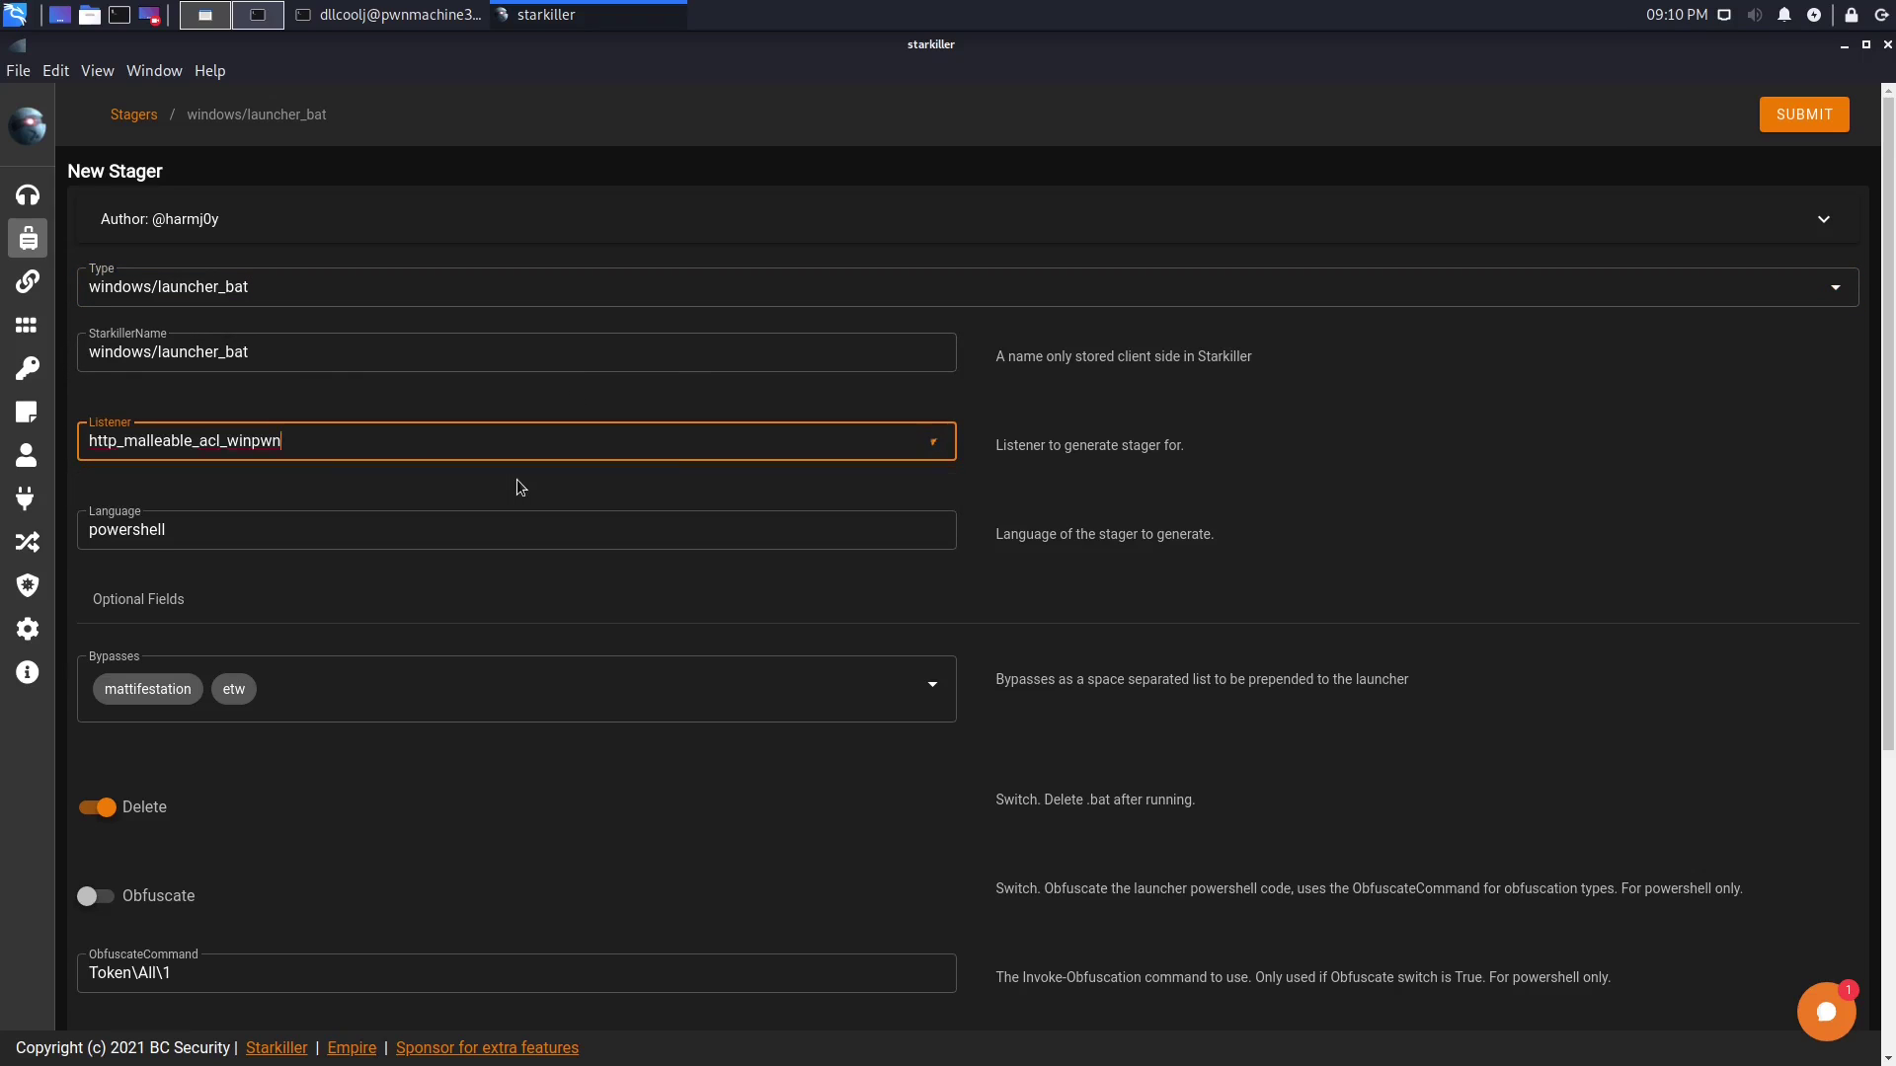
click(549, 522)
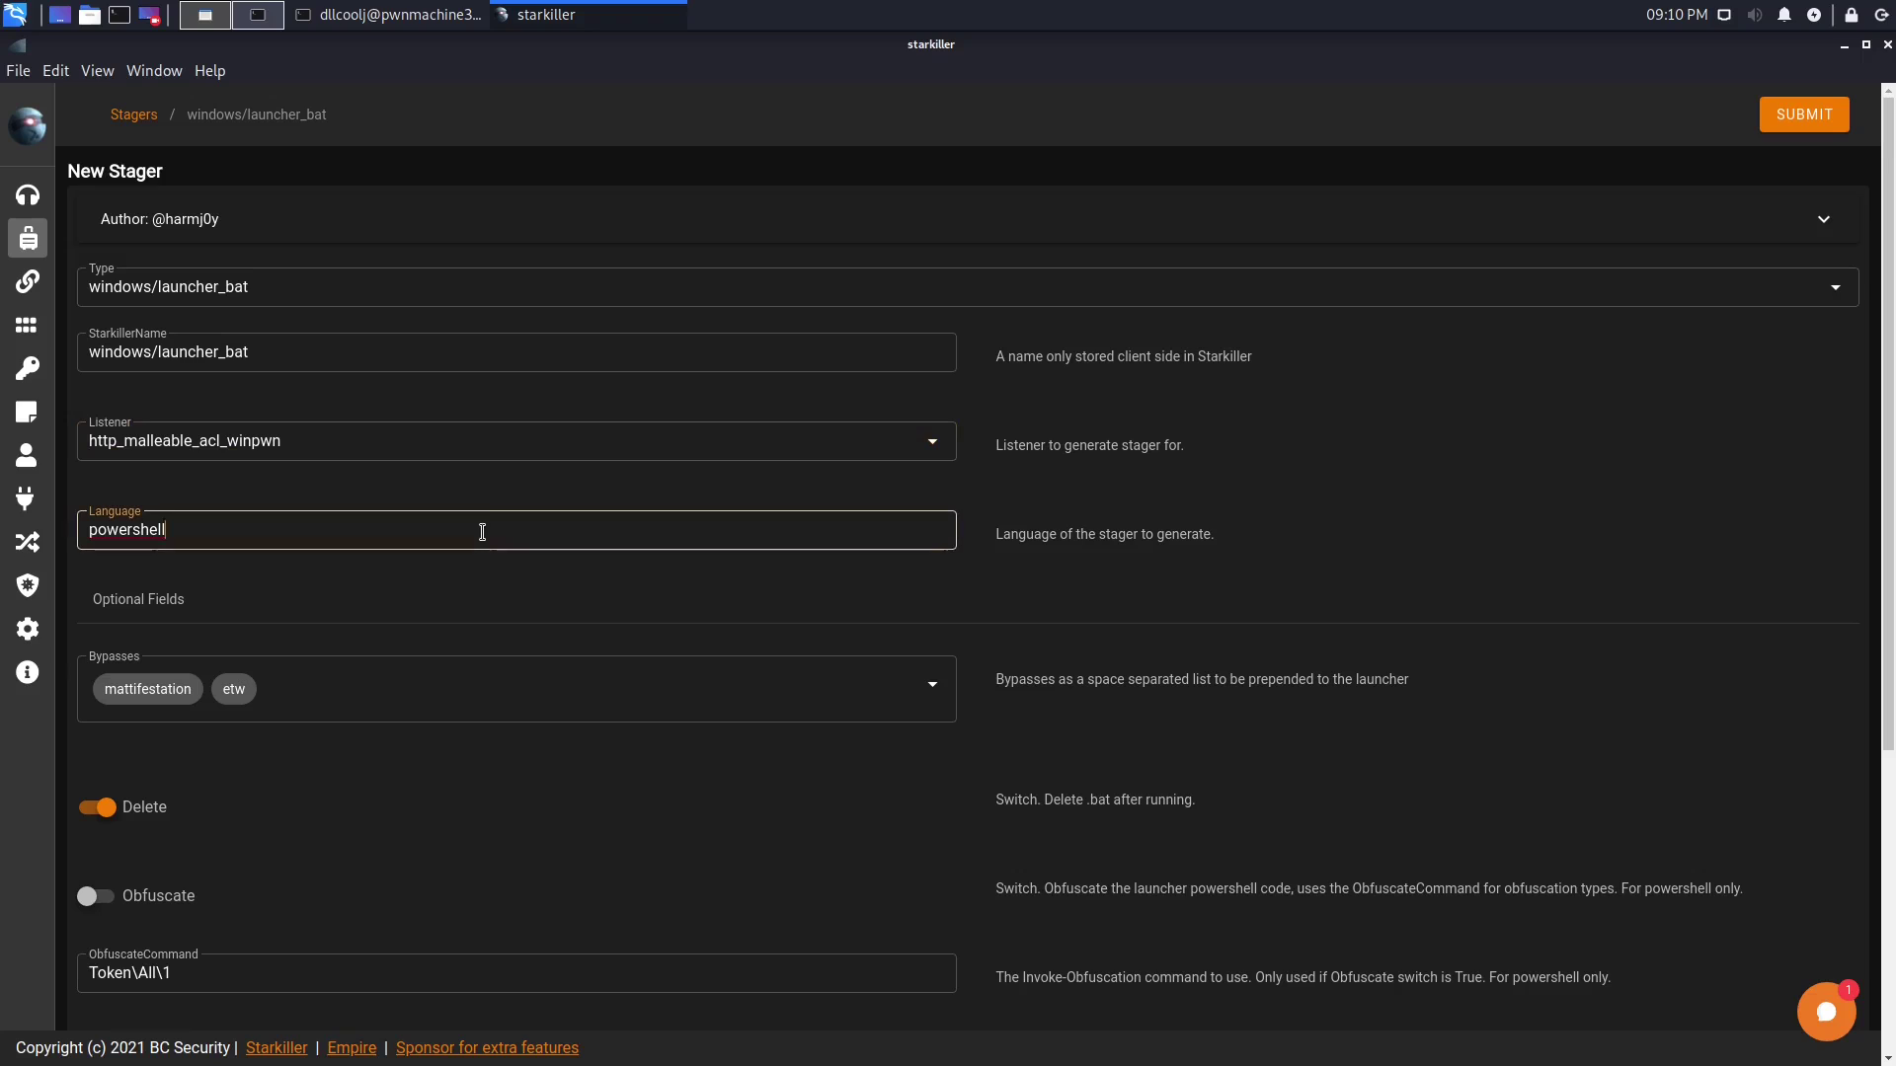
click(467, 608)
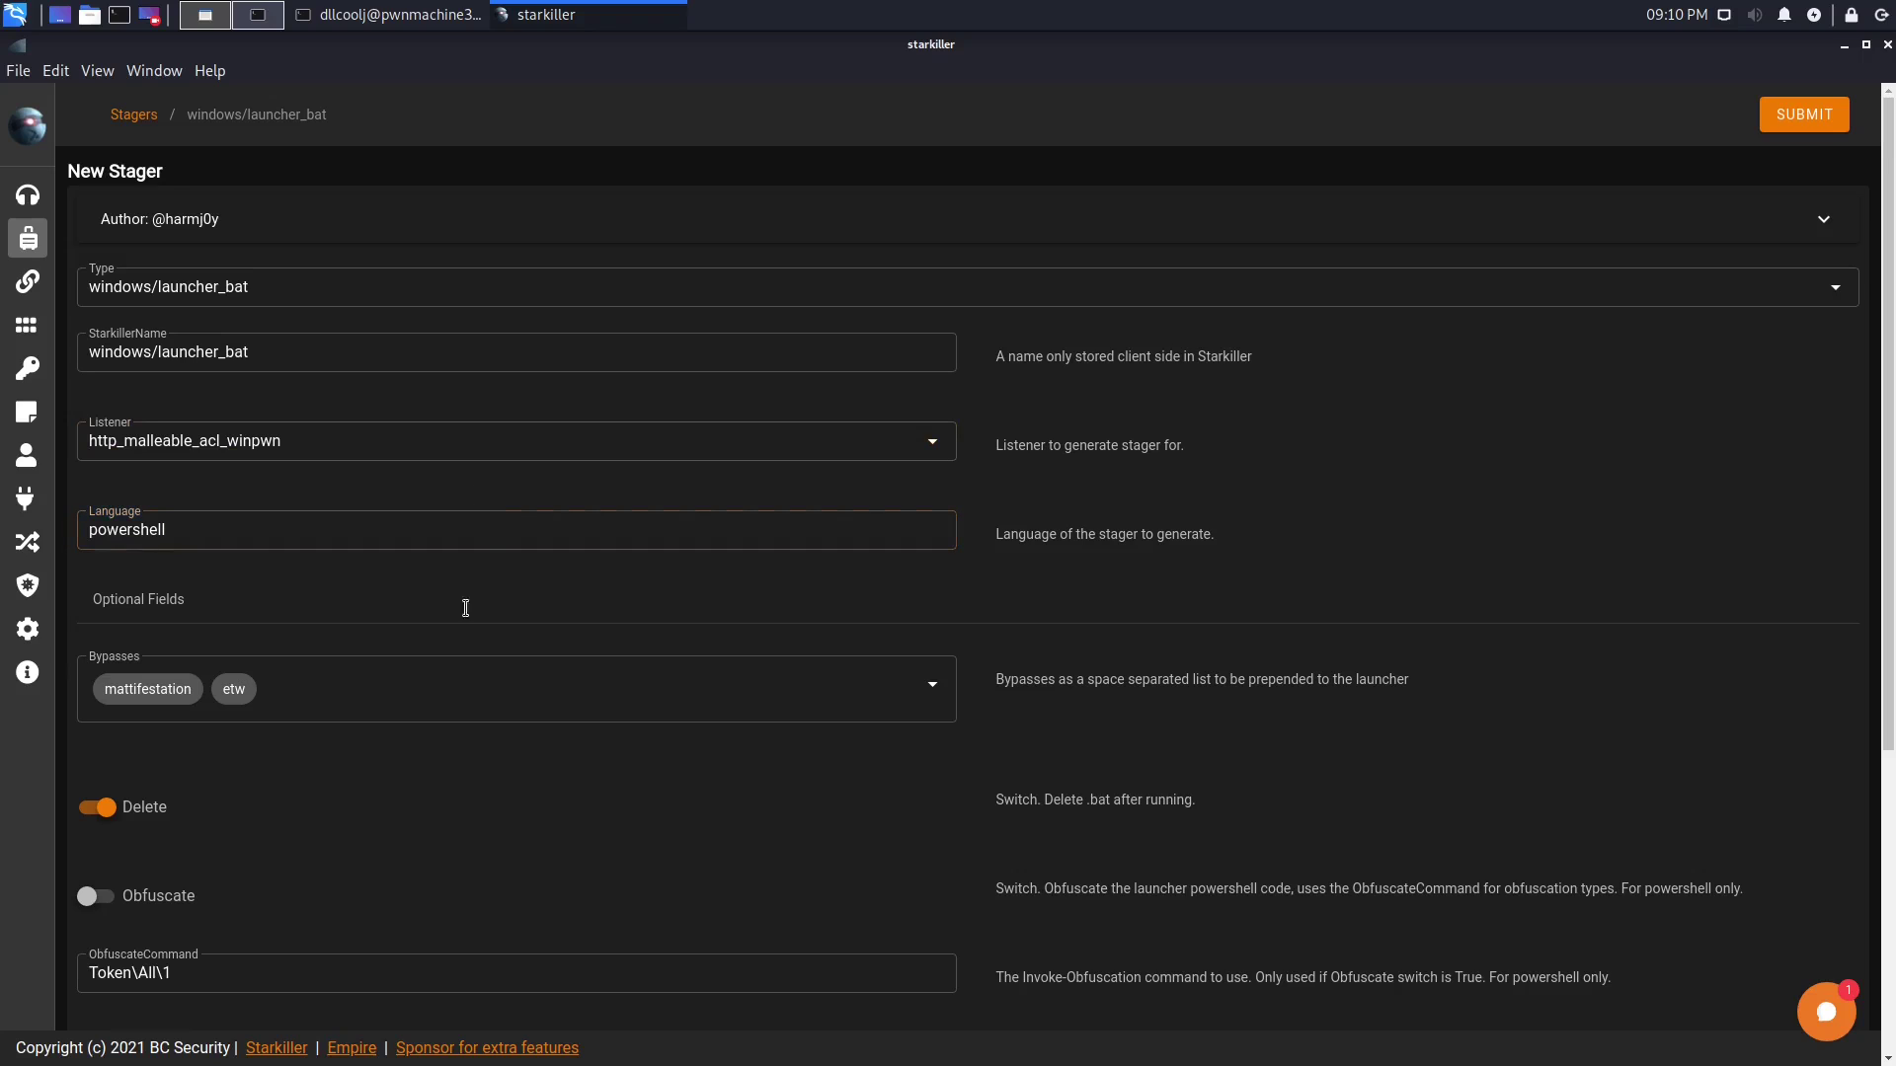
click(430, 703)
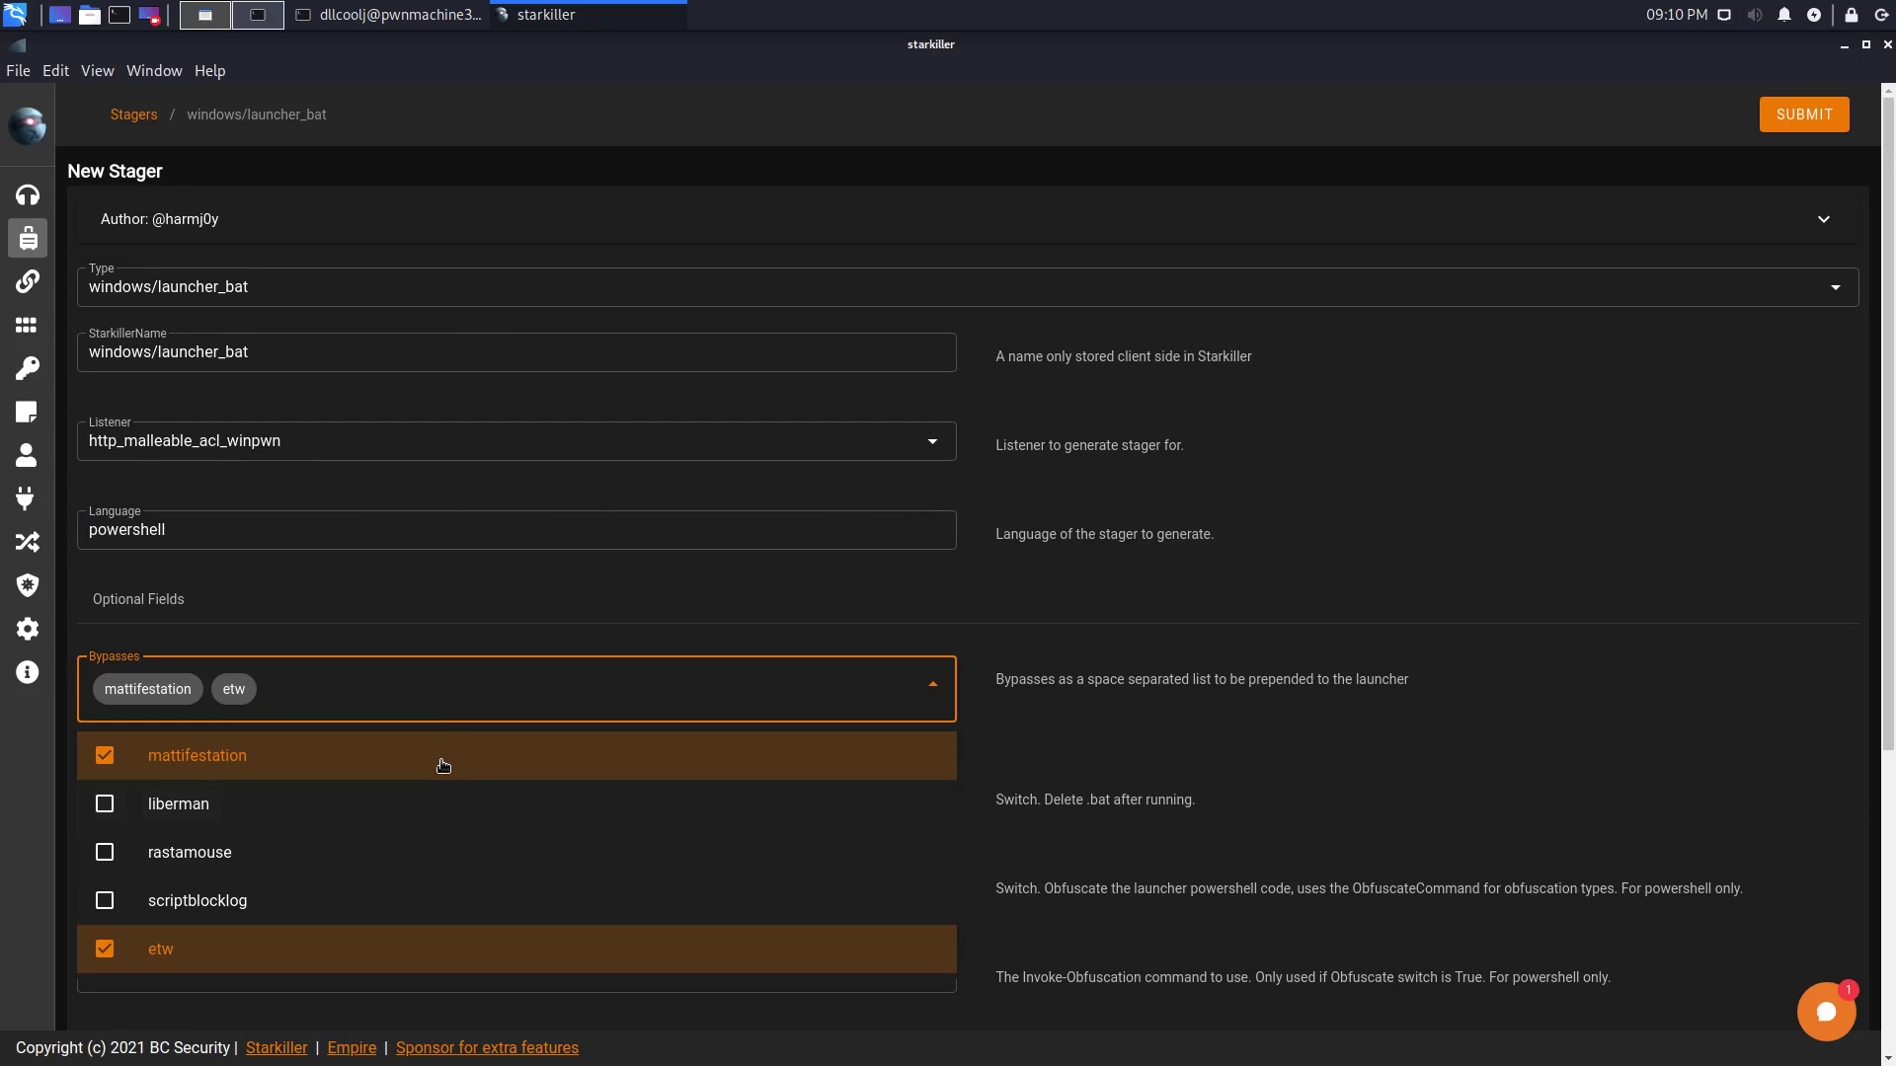
scroll(443, 766, down, 1)
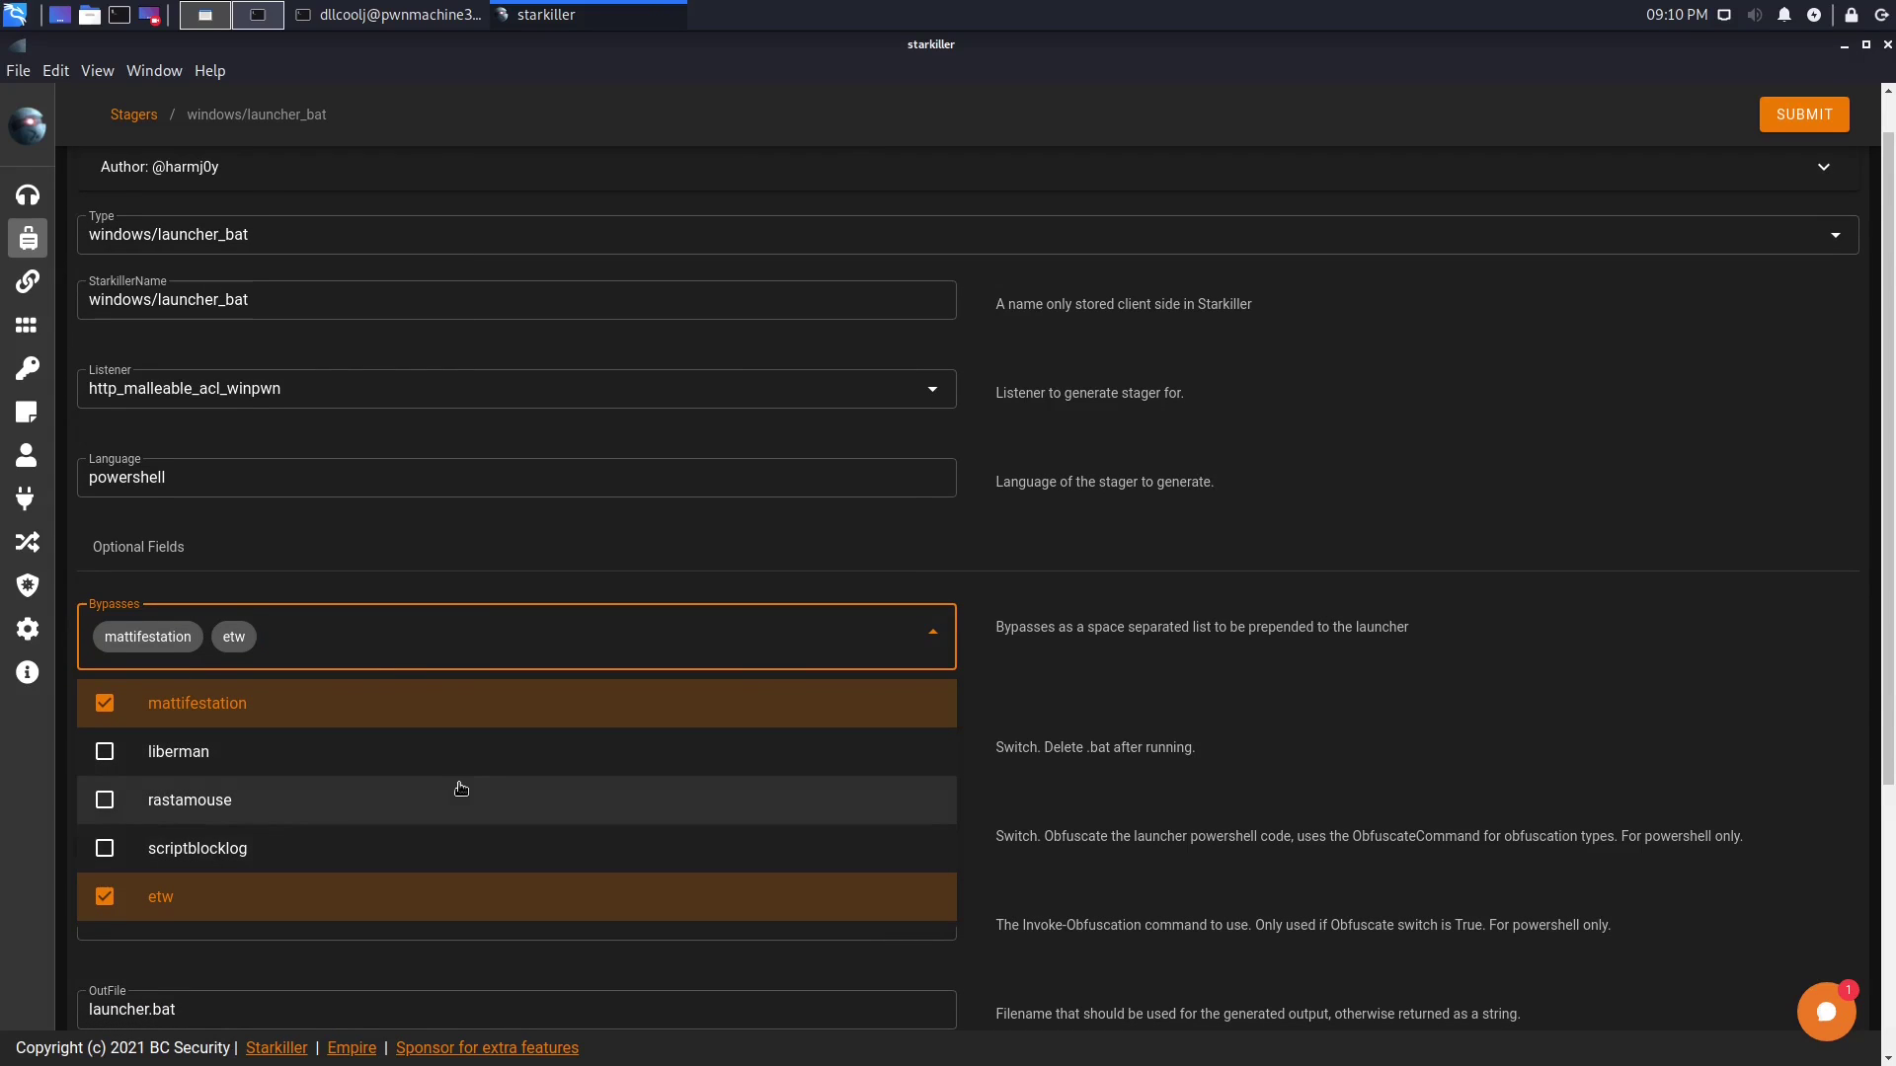
click(932, 632)
scroll(904, 567, down, 2)
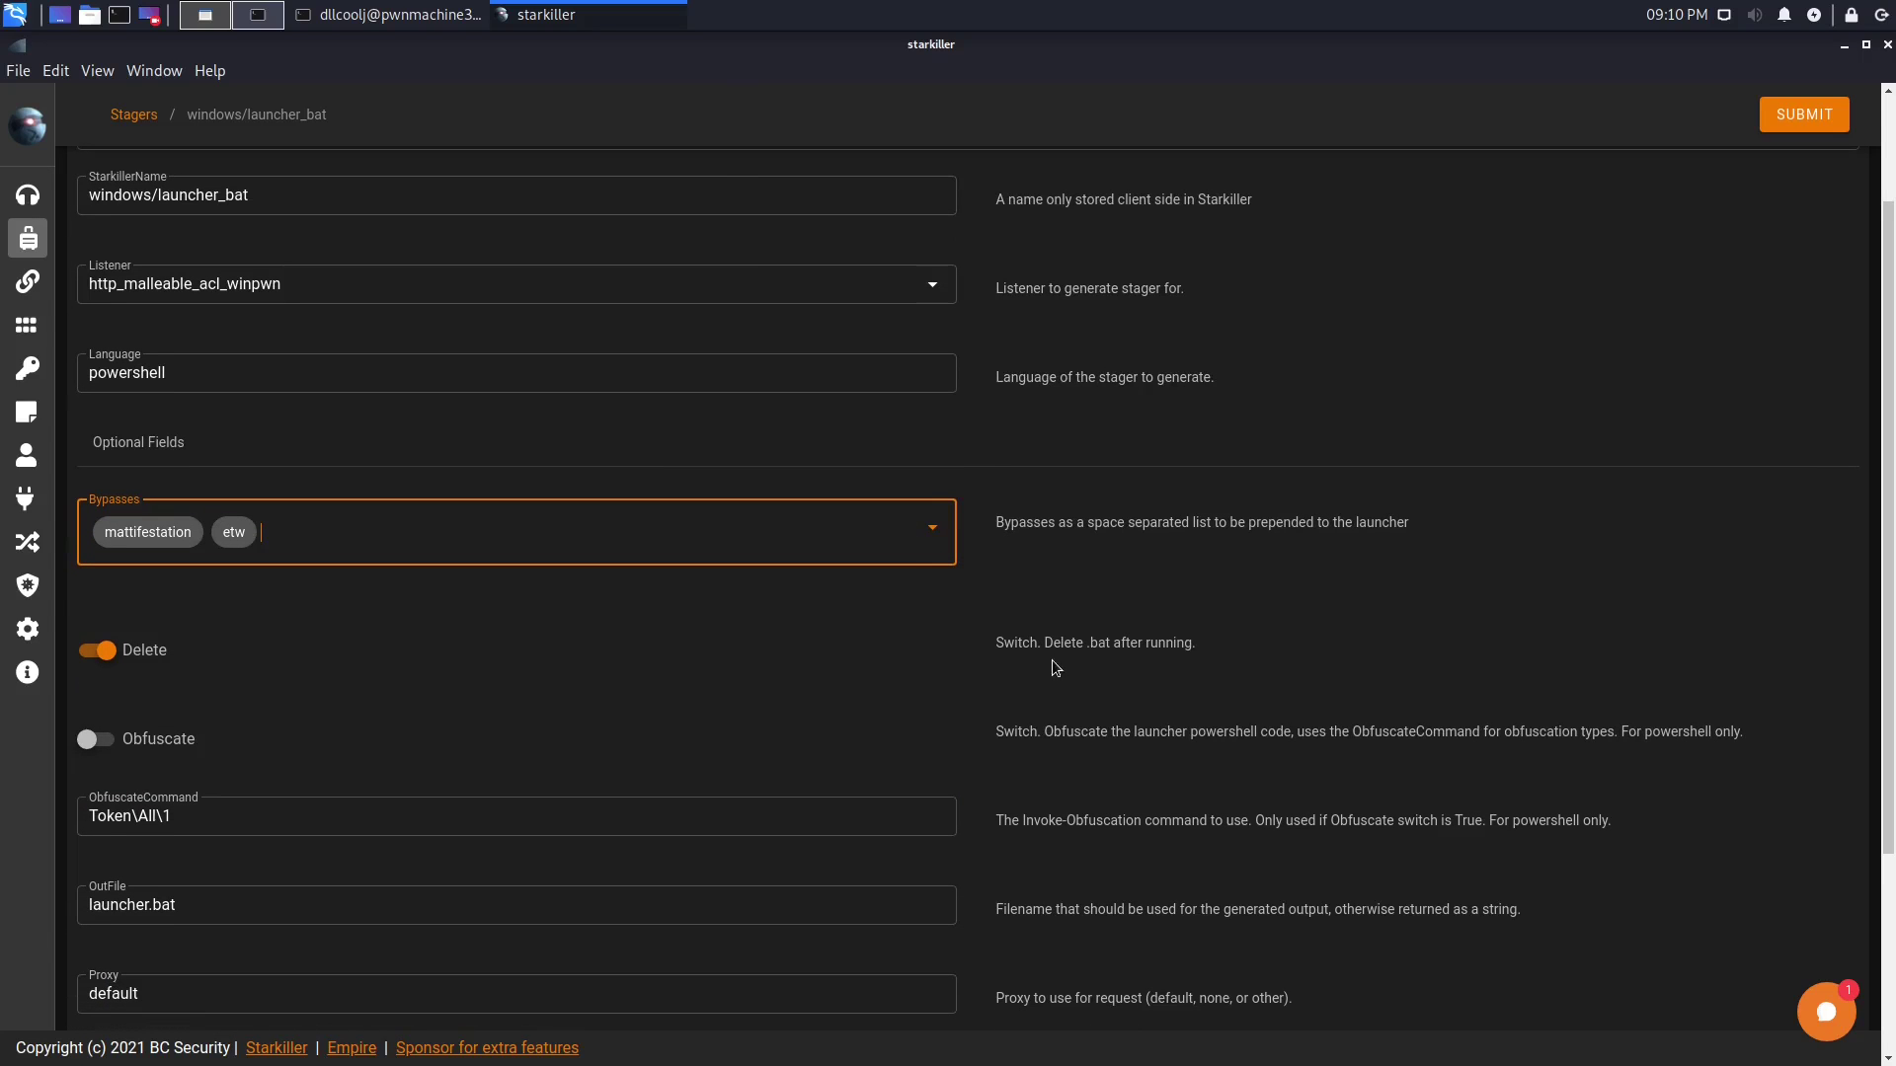
scroll(898, 728, down, 2)
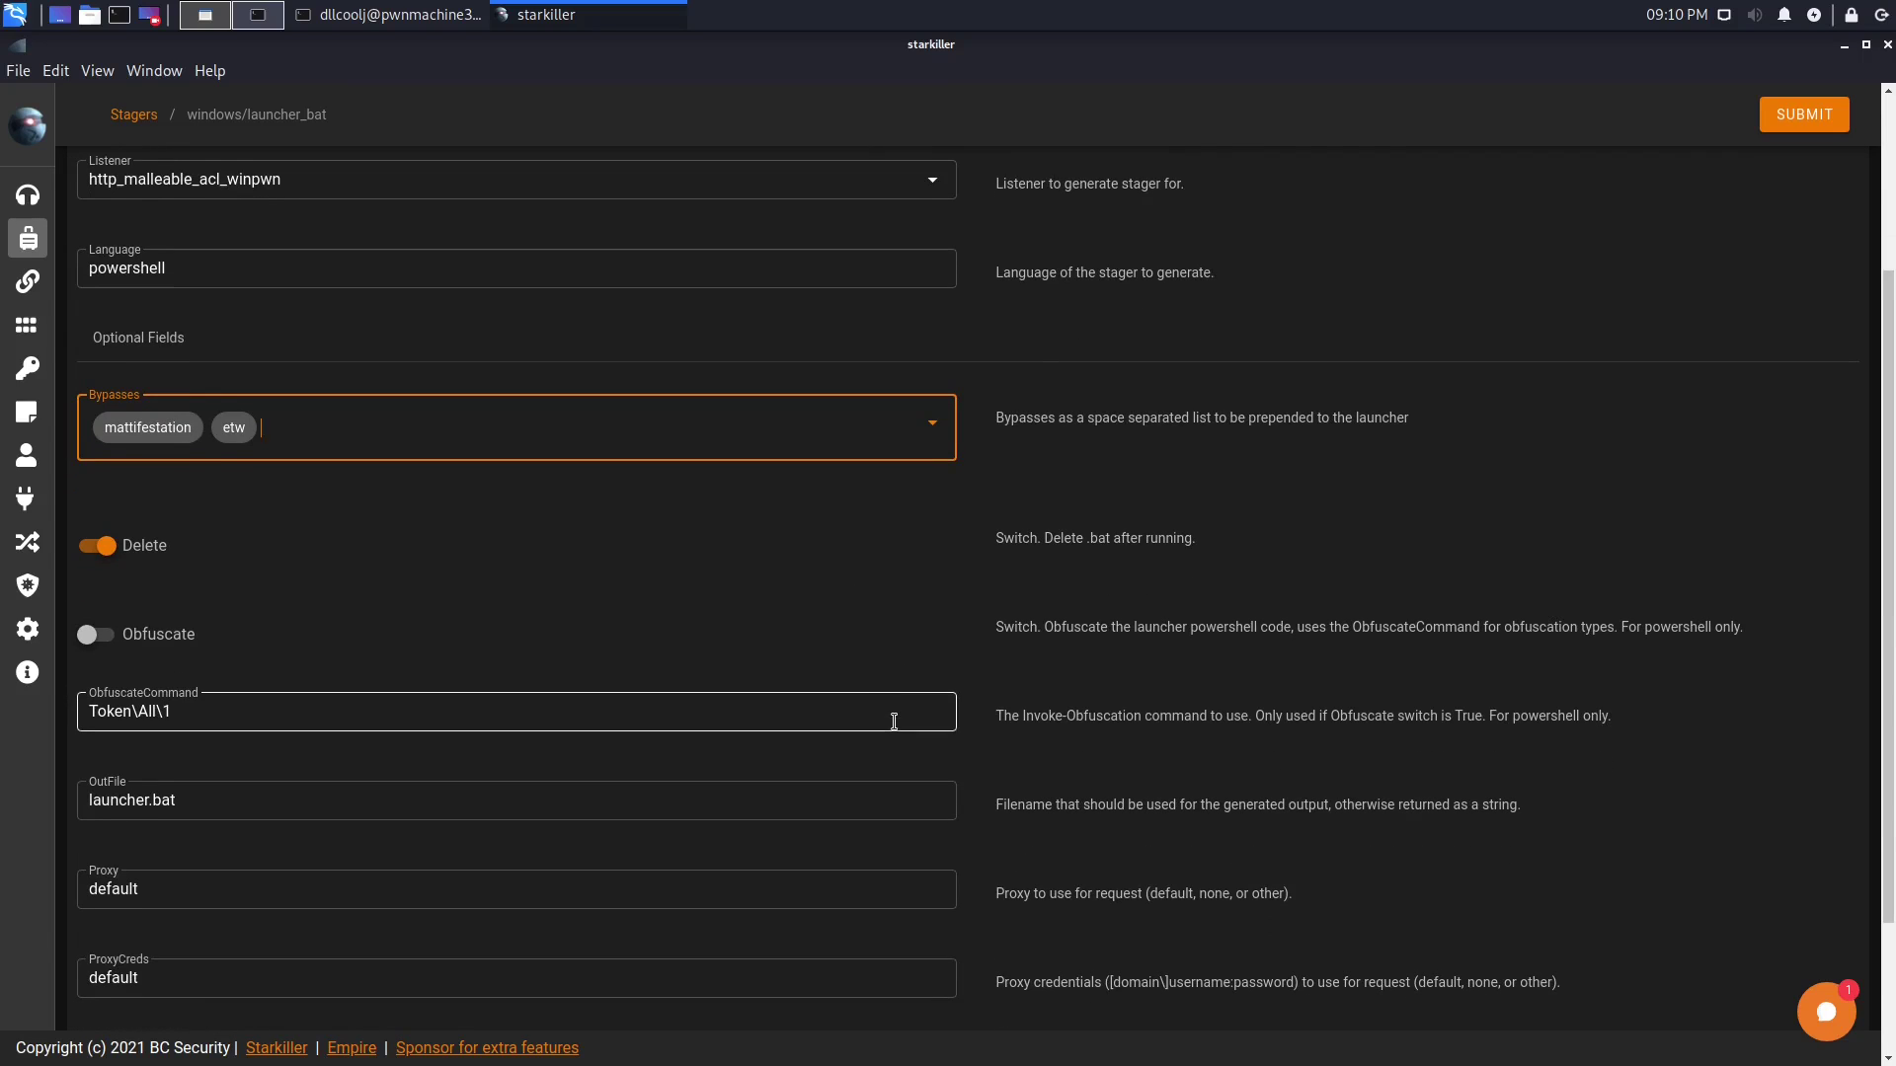
scroll(897, 721, down, 2)
scroll(802, 687, down, 2)
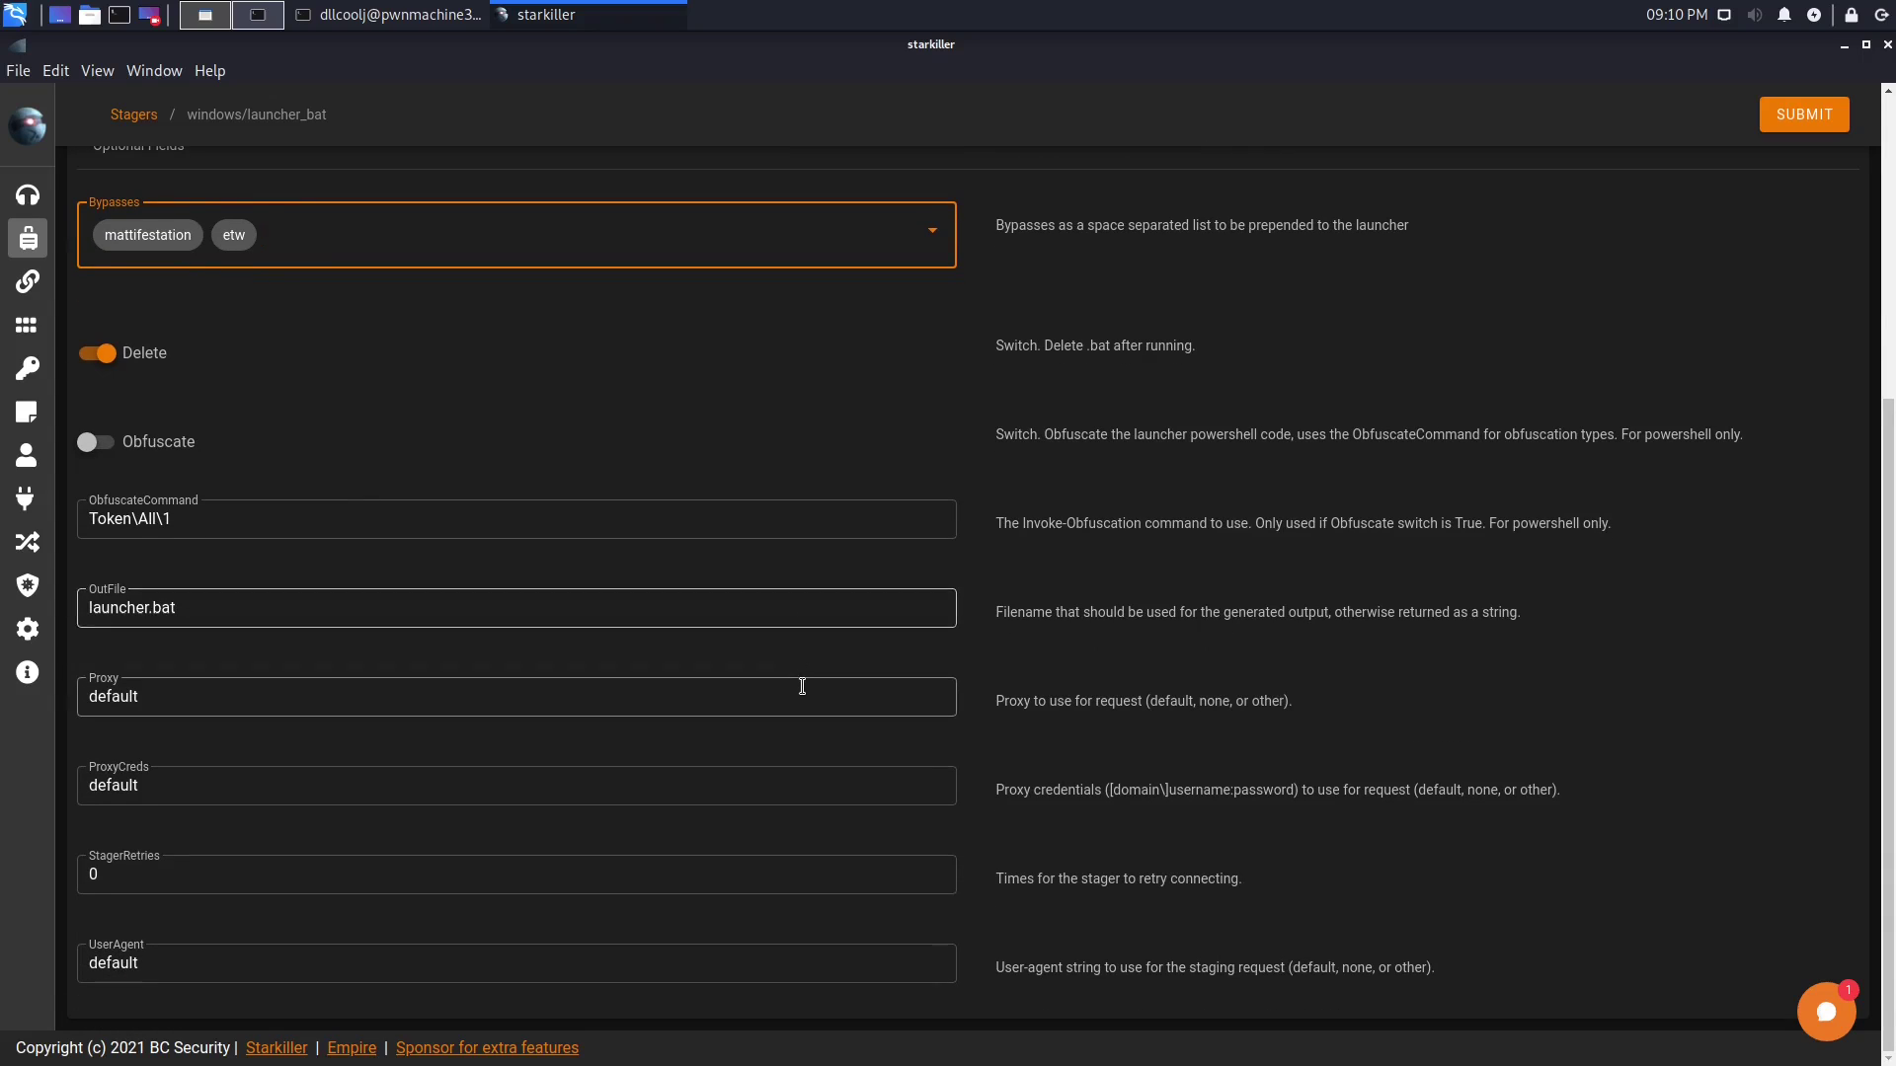
click(1804, 116)
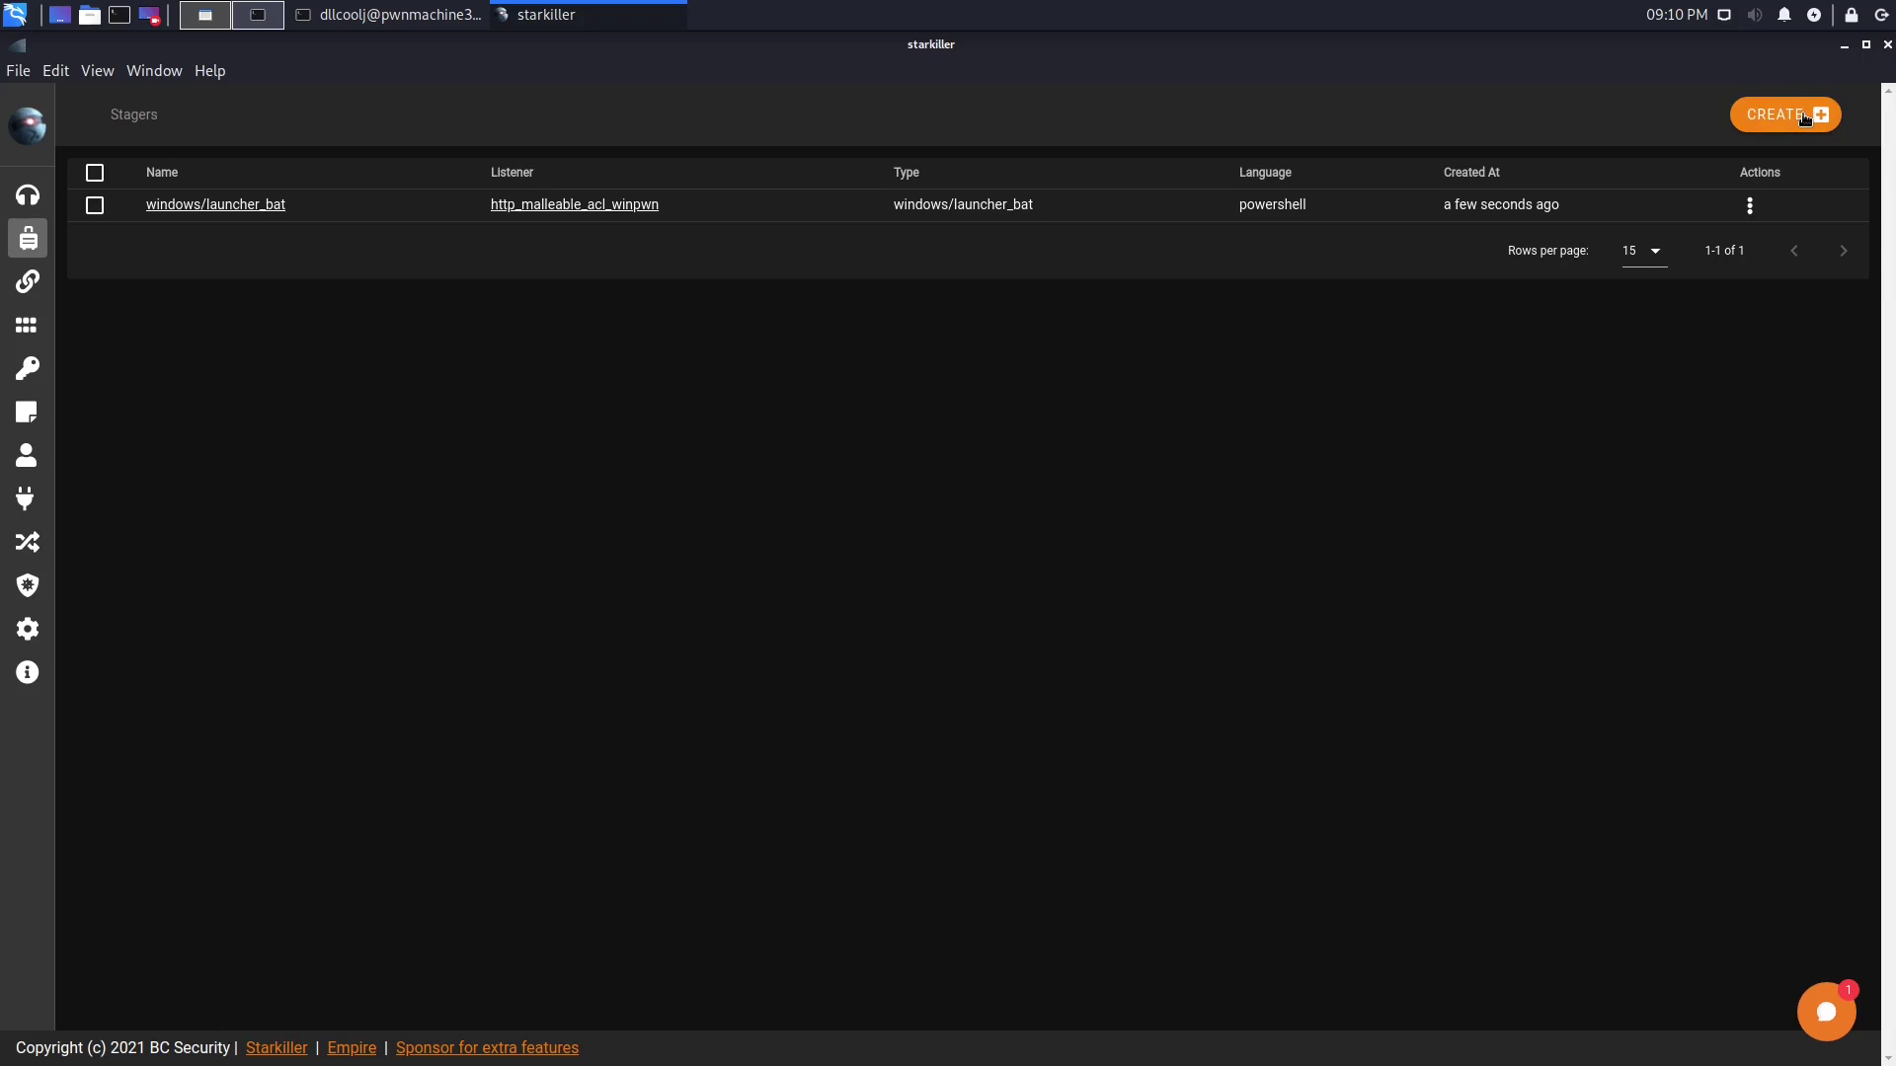
Step: Save the stager to Downloads as launcher_tmp.bat, then visit the Agents and Modules pages
click(1750, 205)
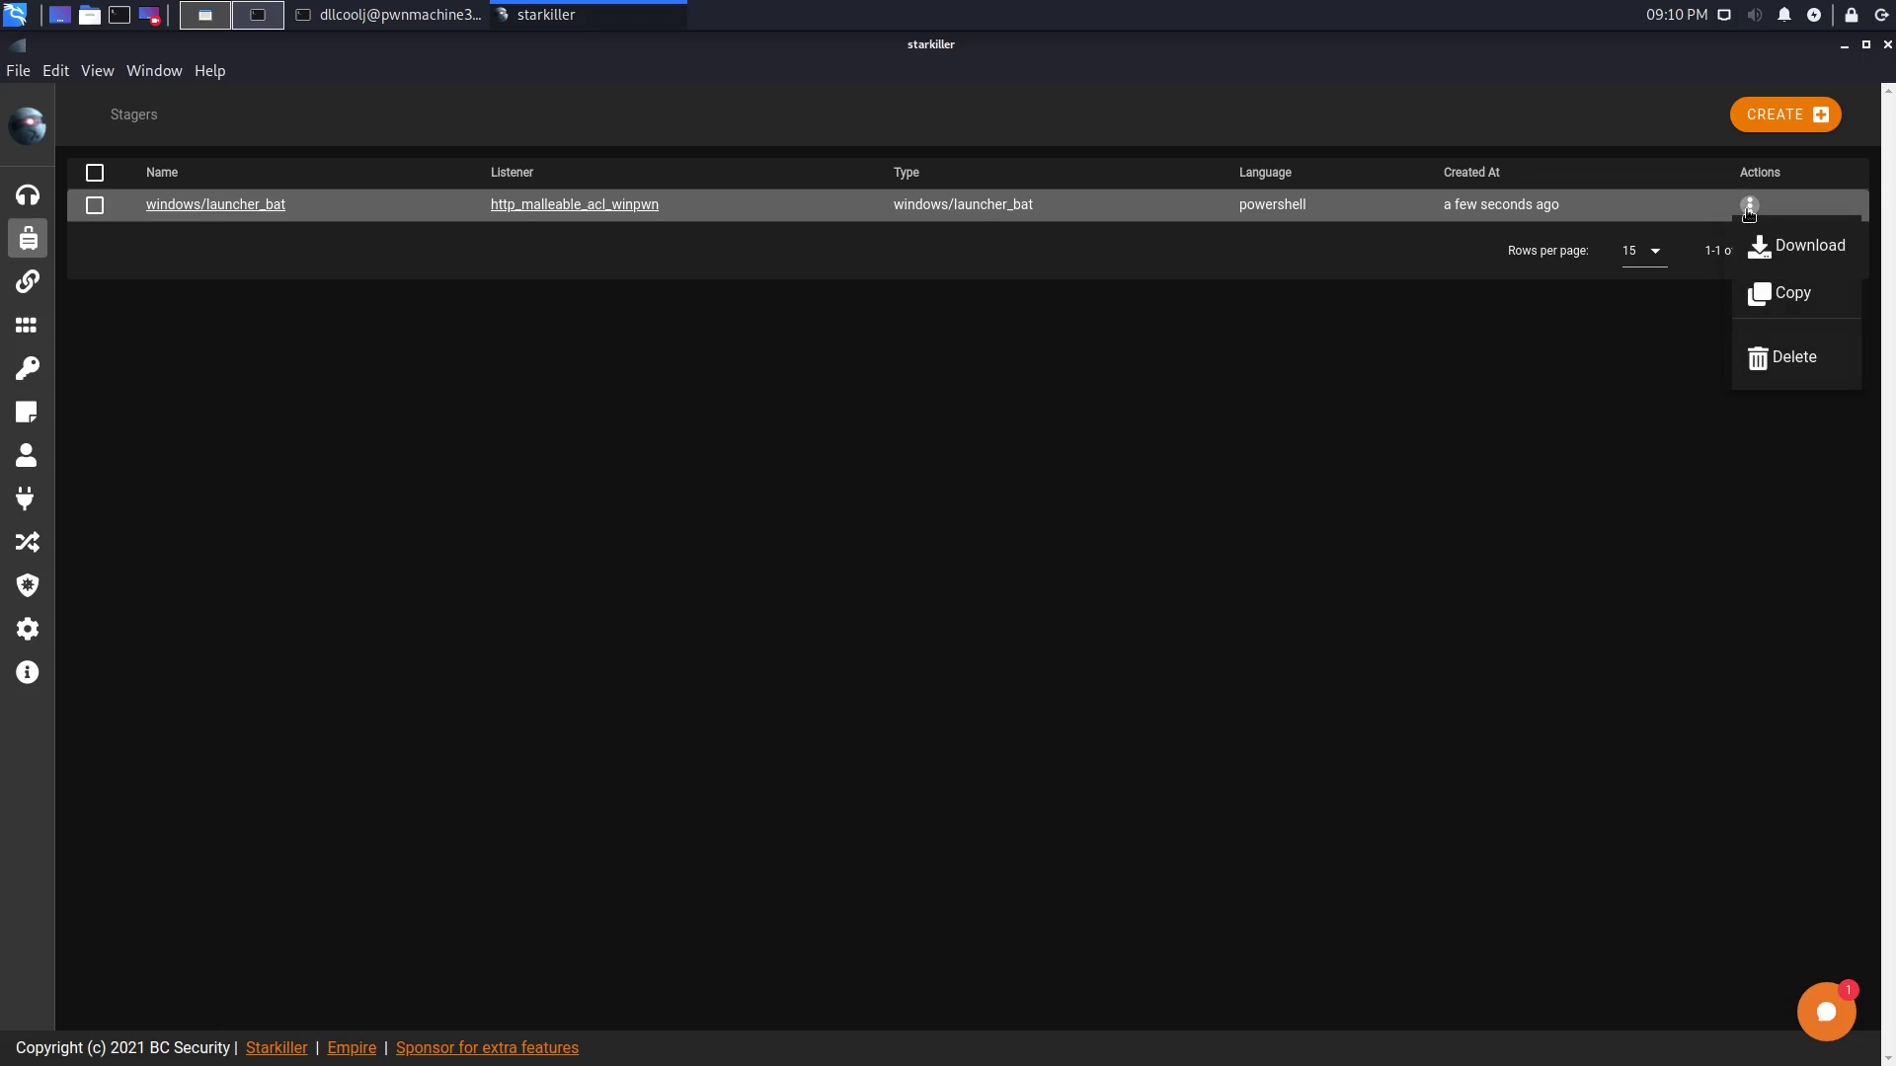
click(1791, 247)
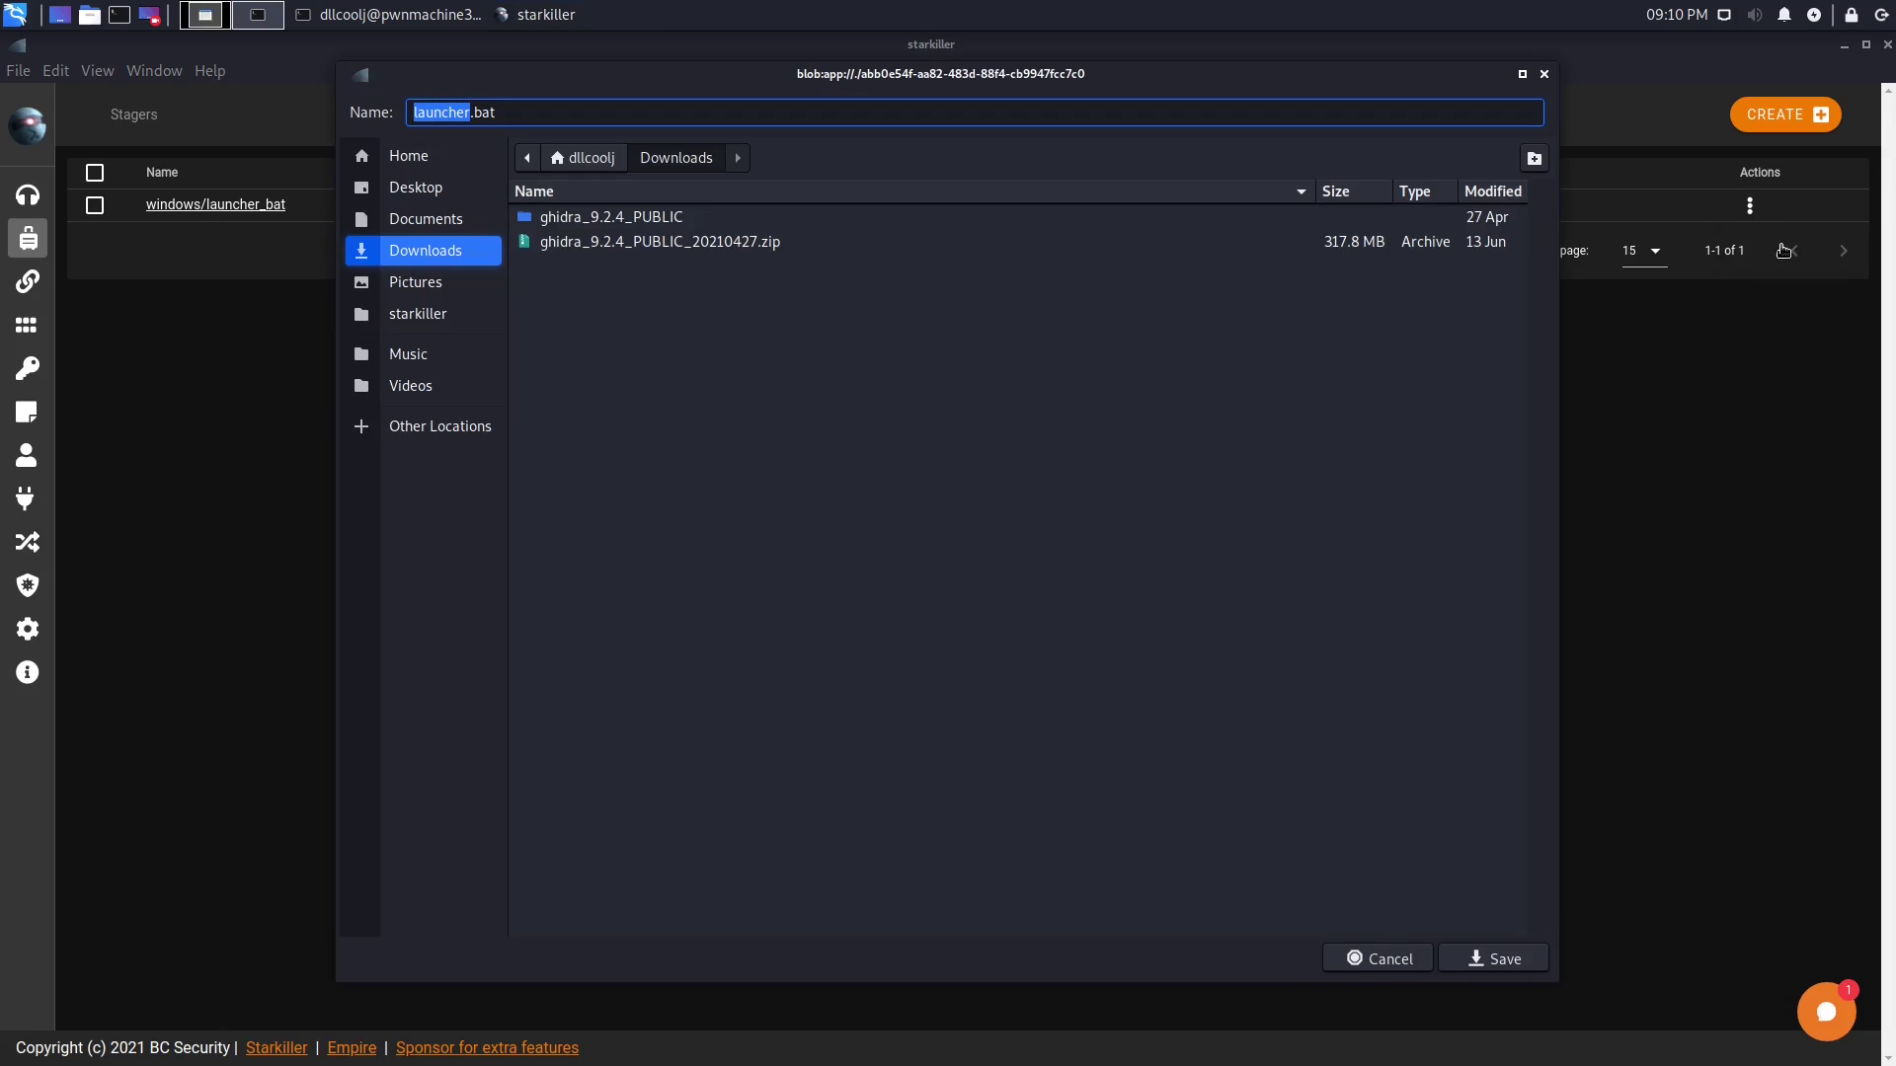
click(471, 112)
text(tmp)
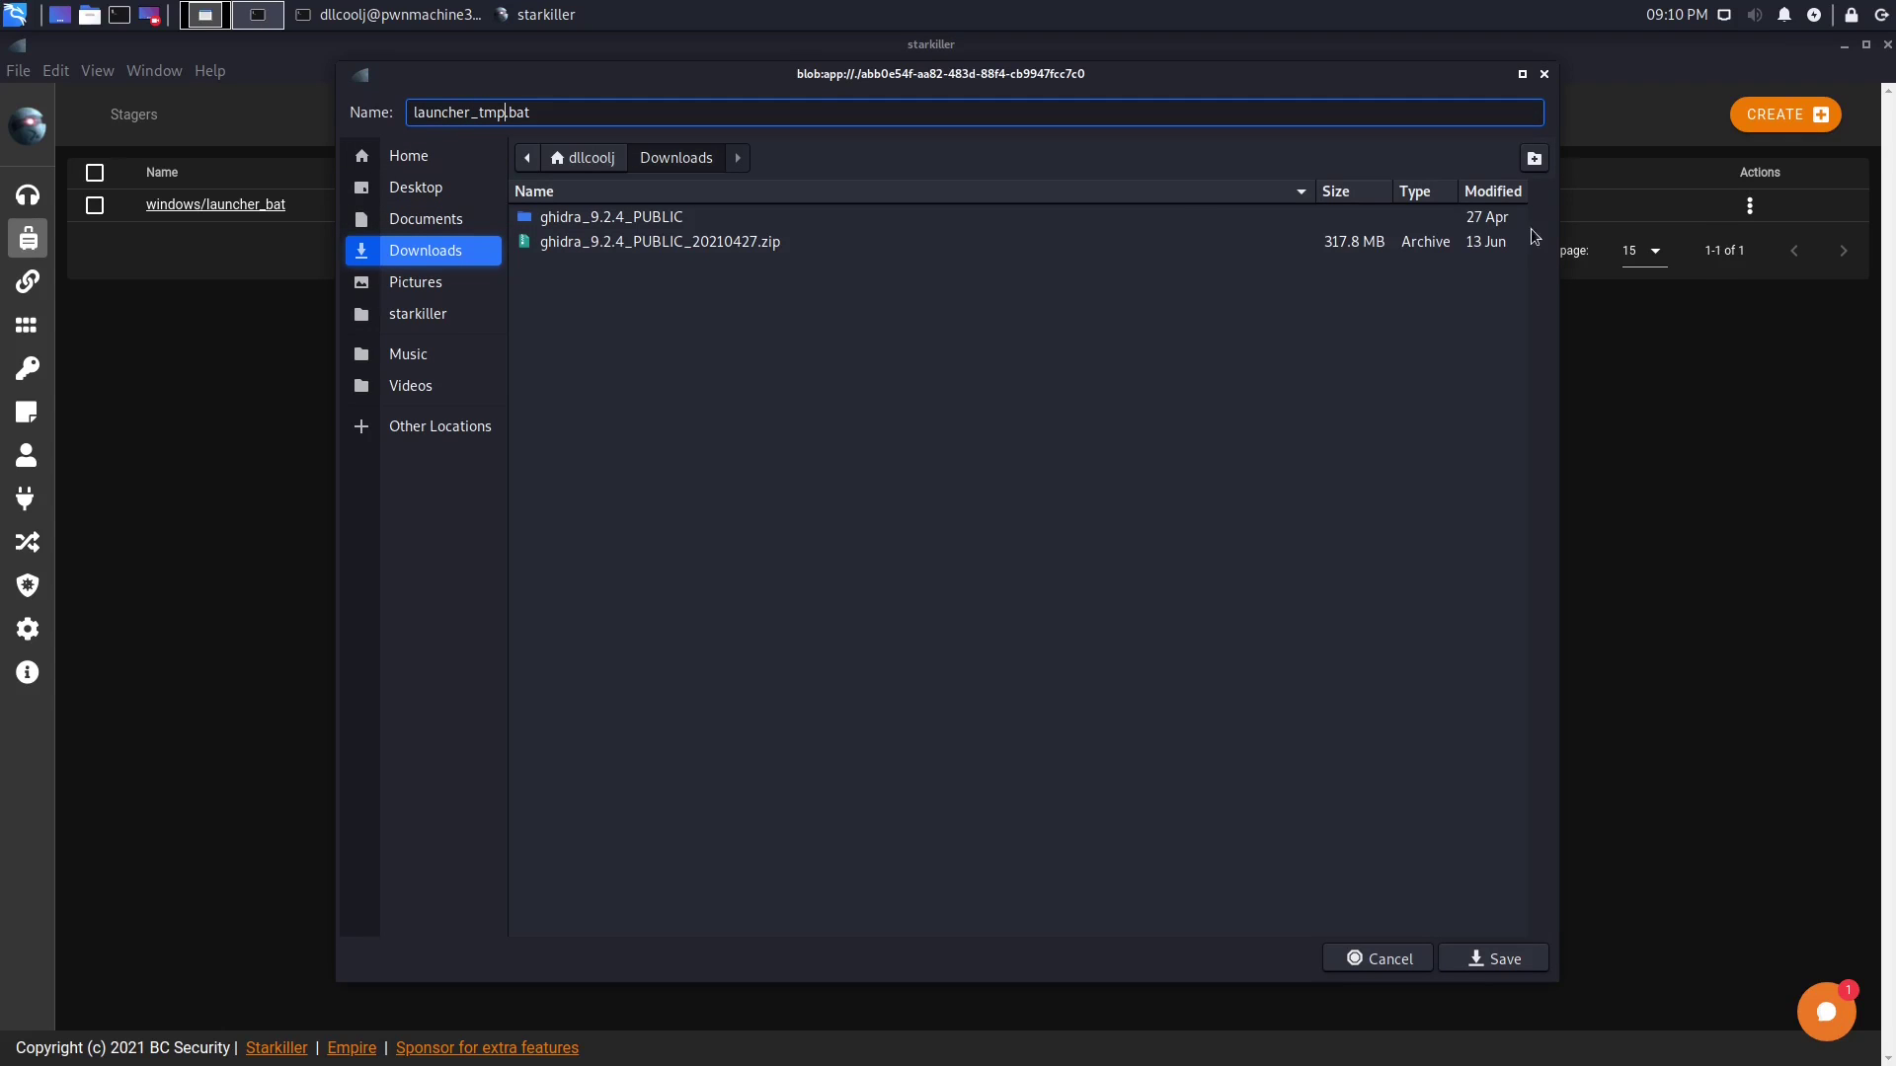
click(1494, 960)
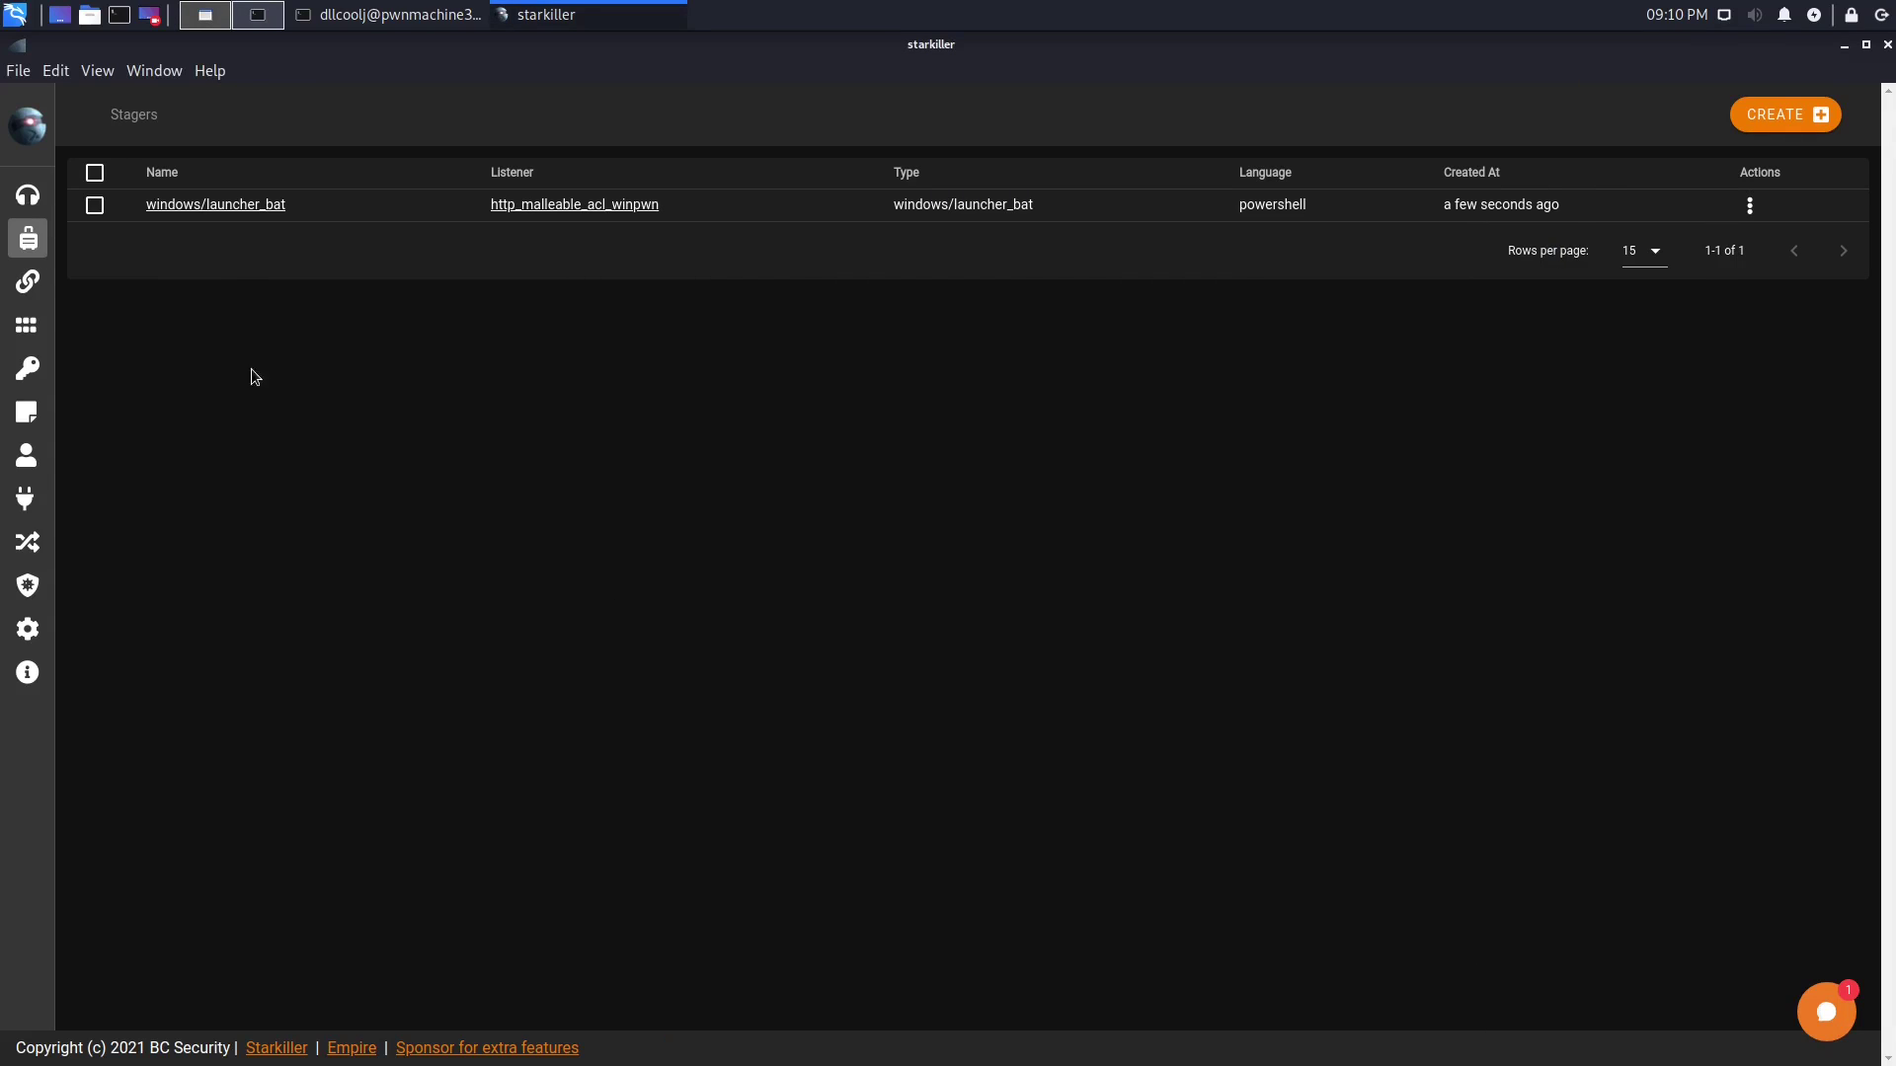
click(33, 281)
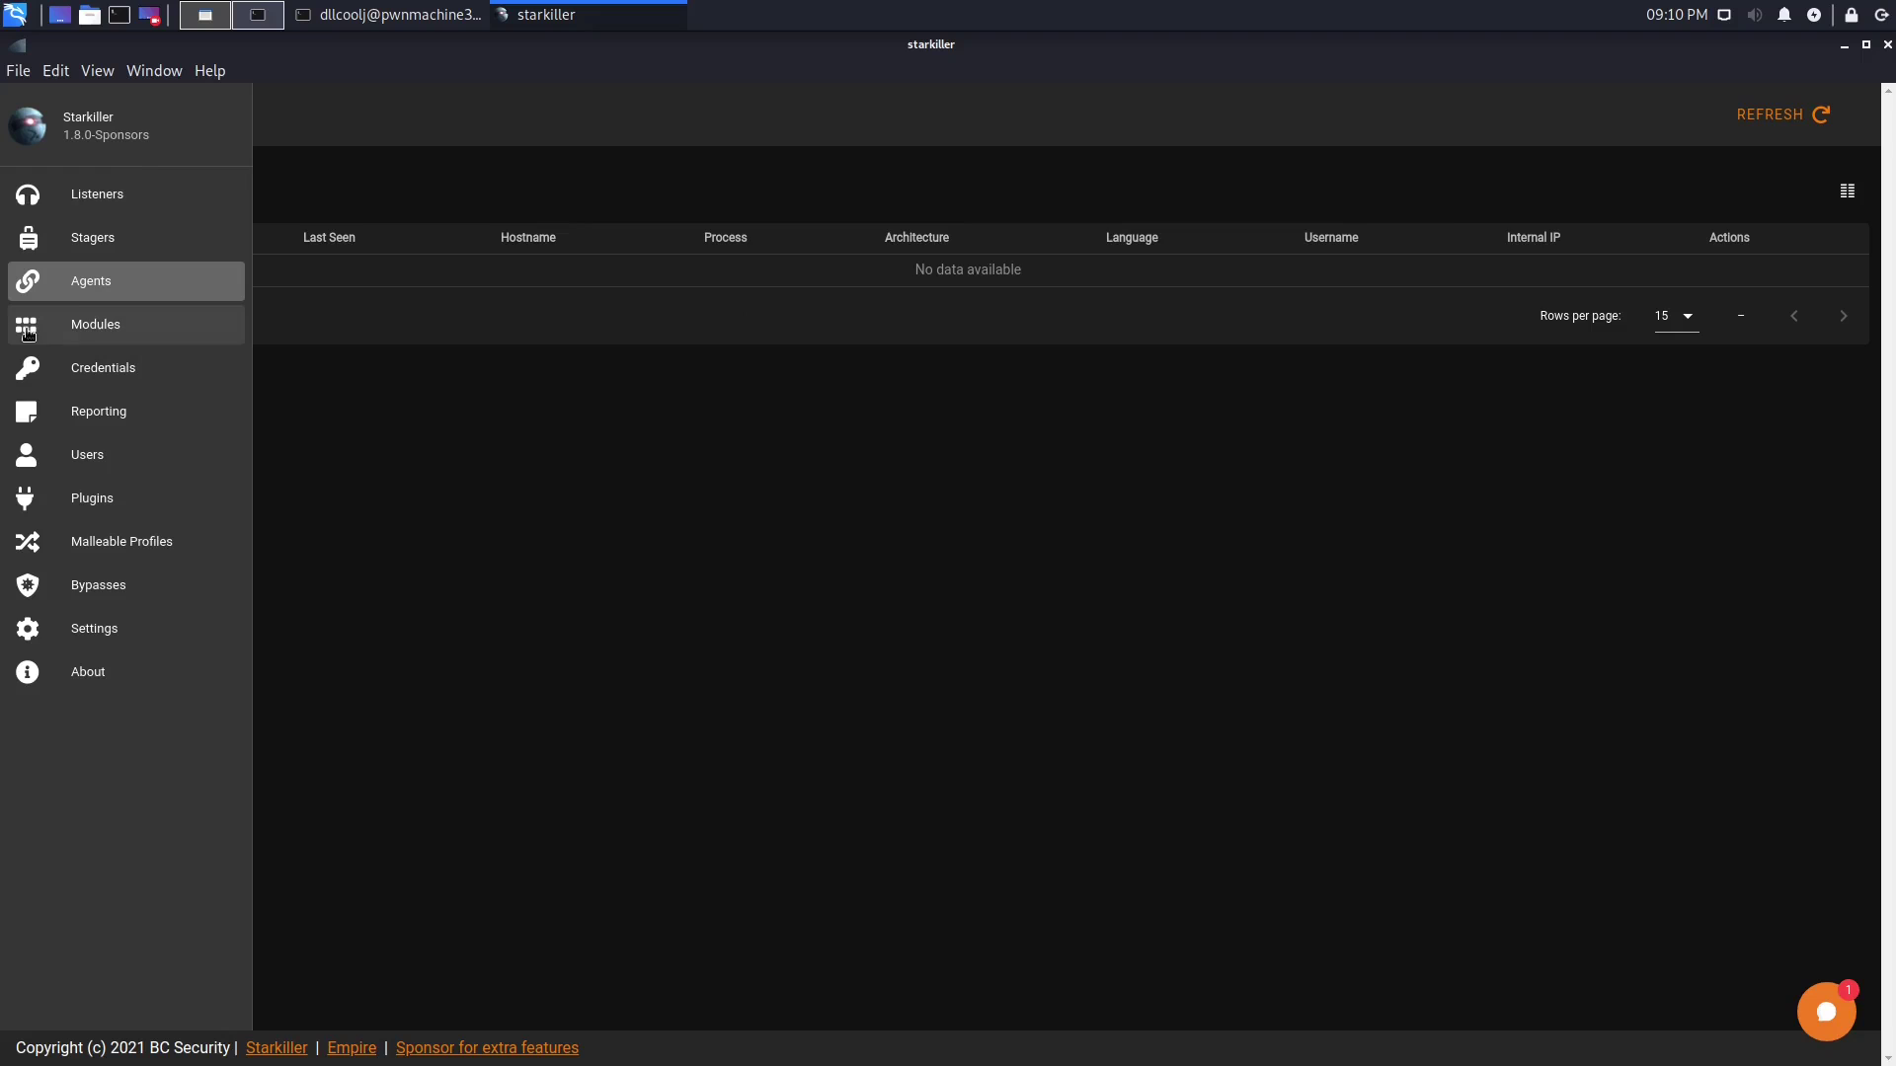
click(30, 325)
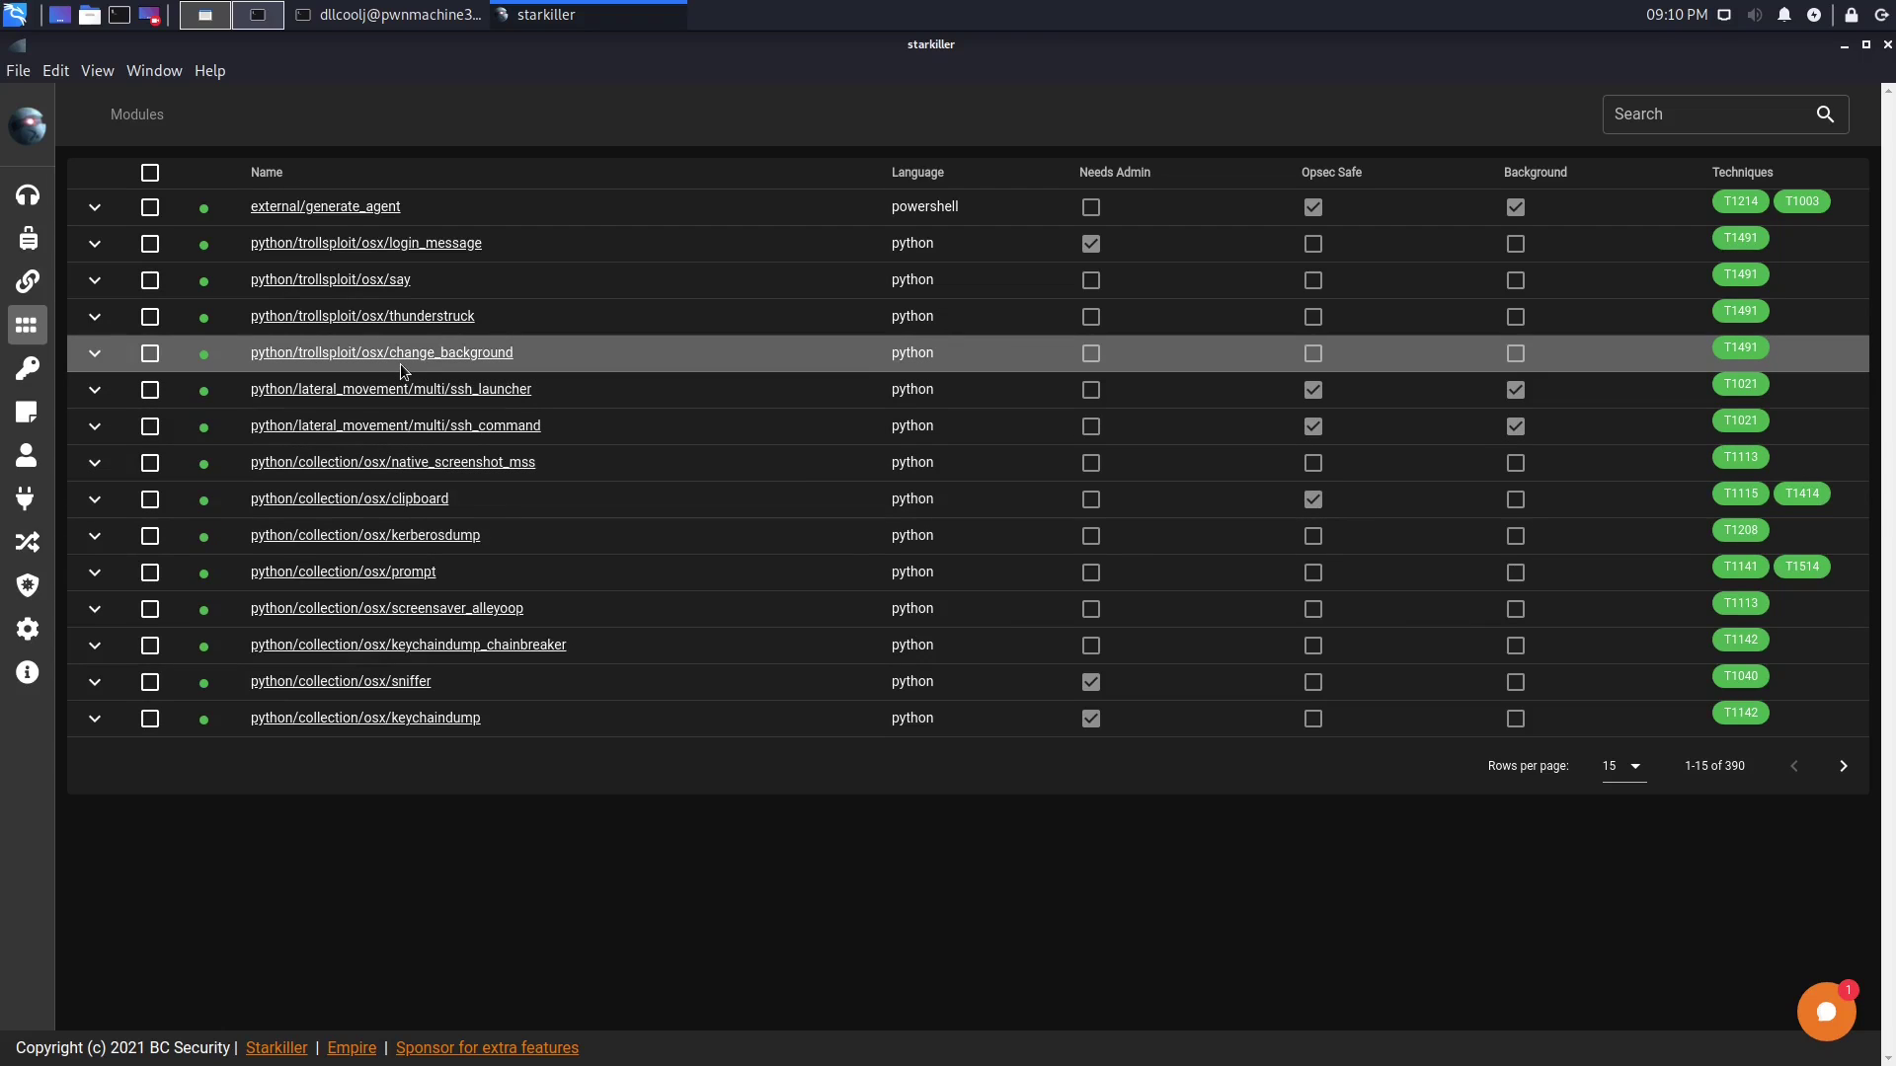
Step: Show 100 modules per page, sort by Needs Admin then Opsec Safe, and open Credentials
click(1619, 766)
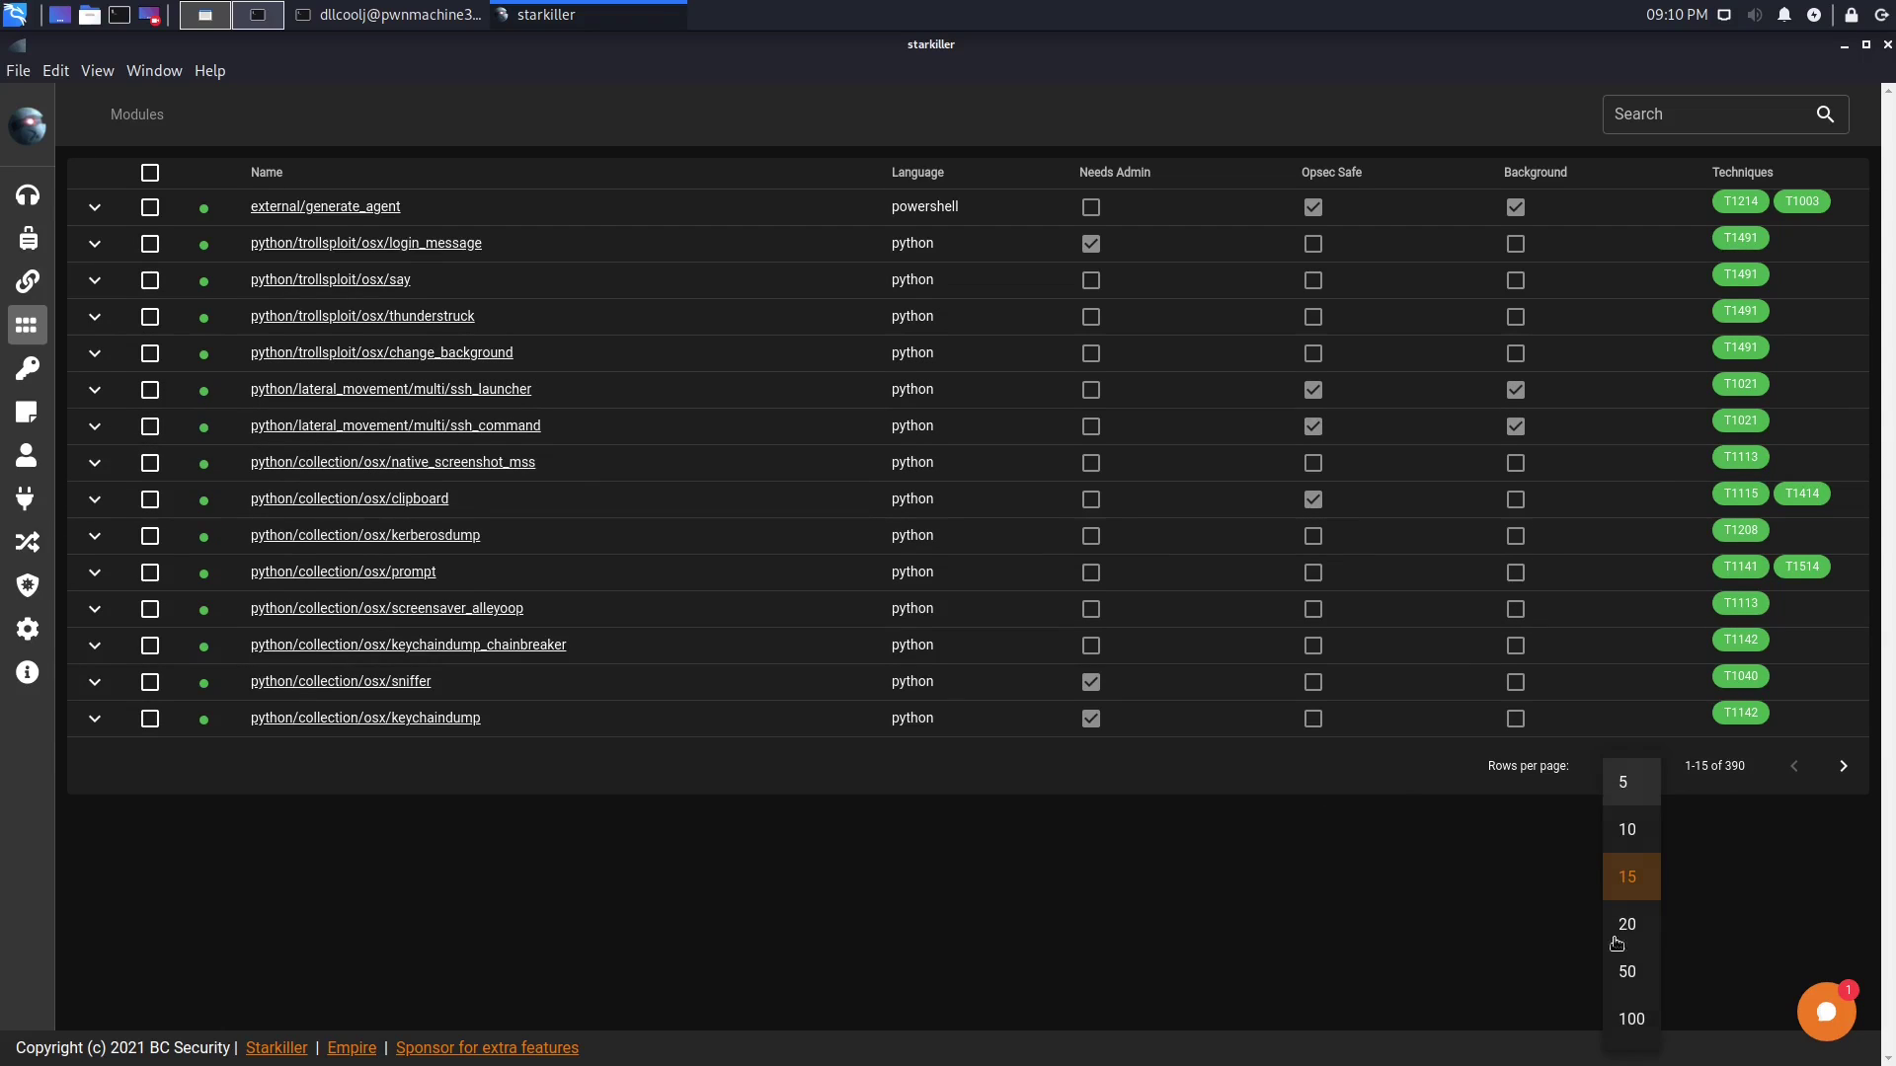
click(1629, 1019)
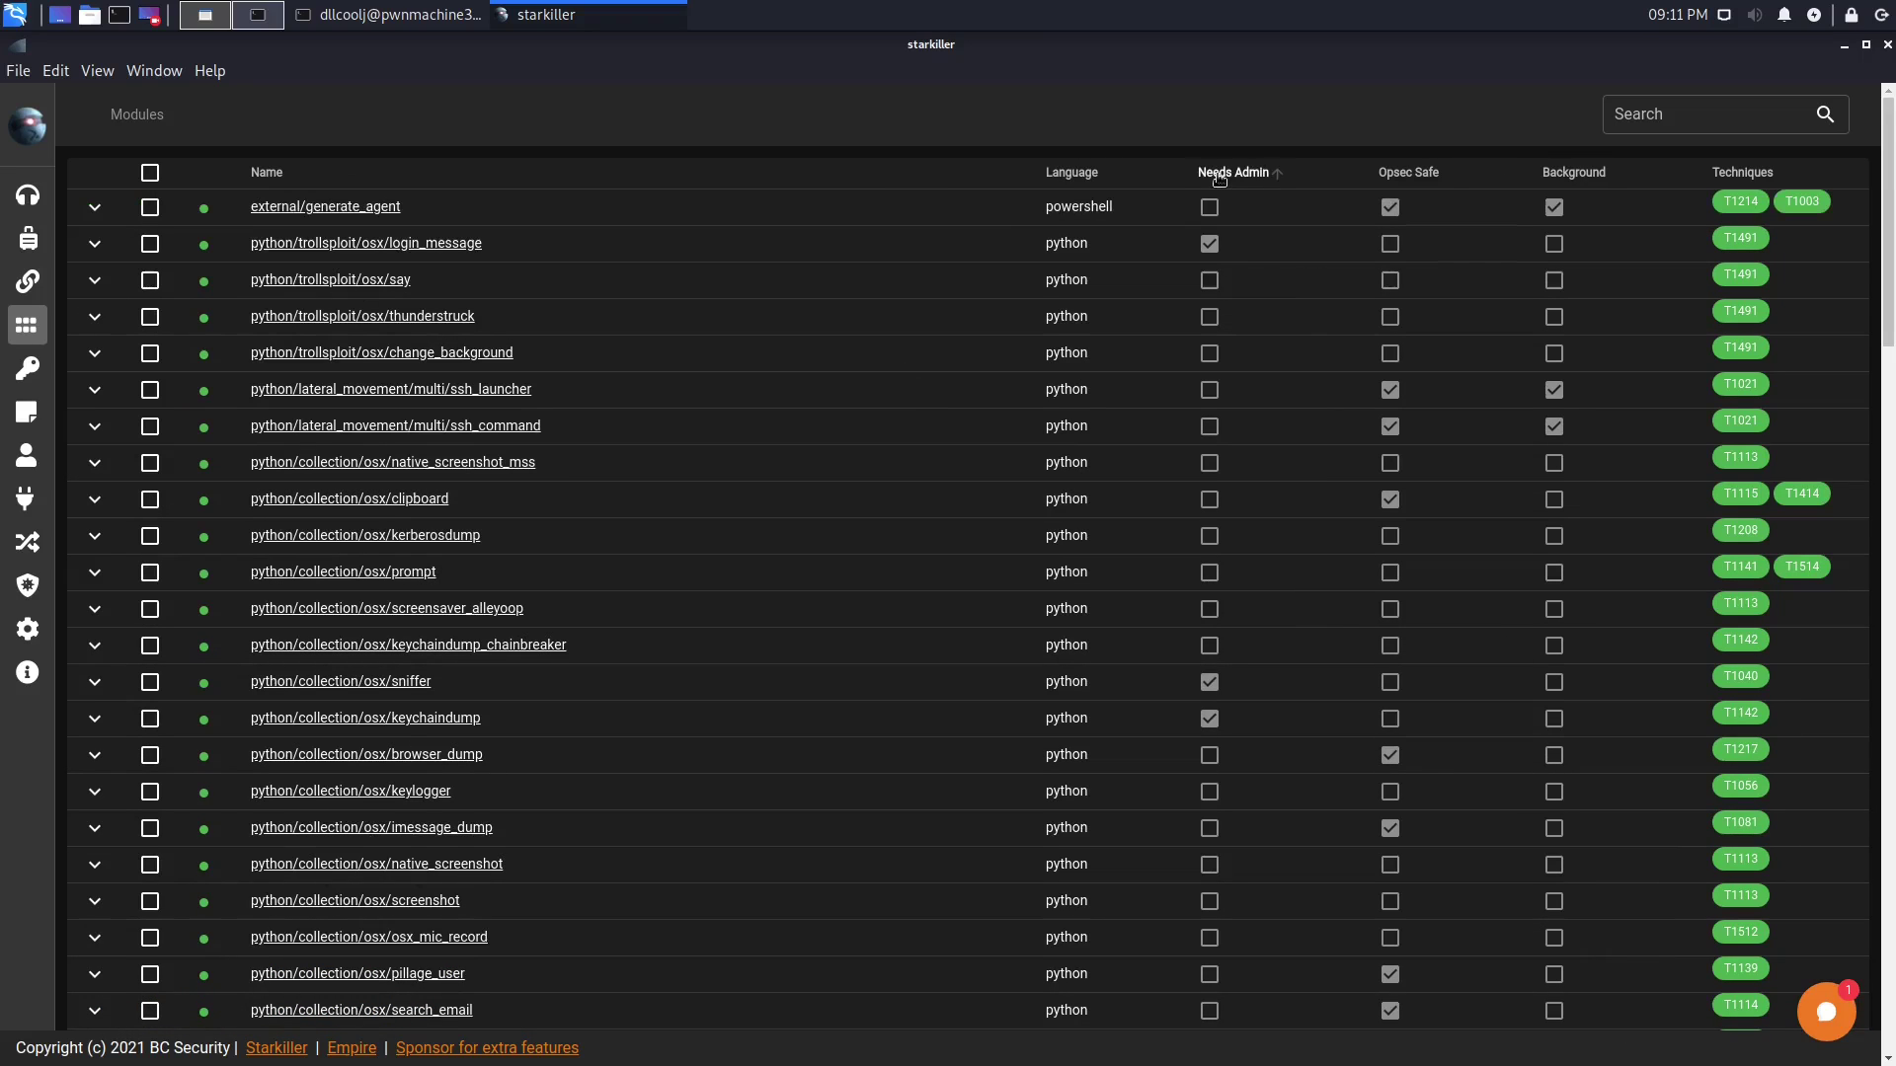
click(1224, 174)
click(1222, 174)
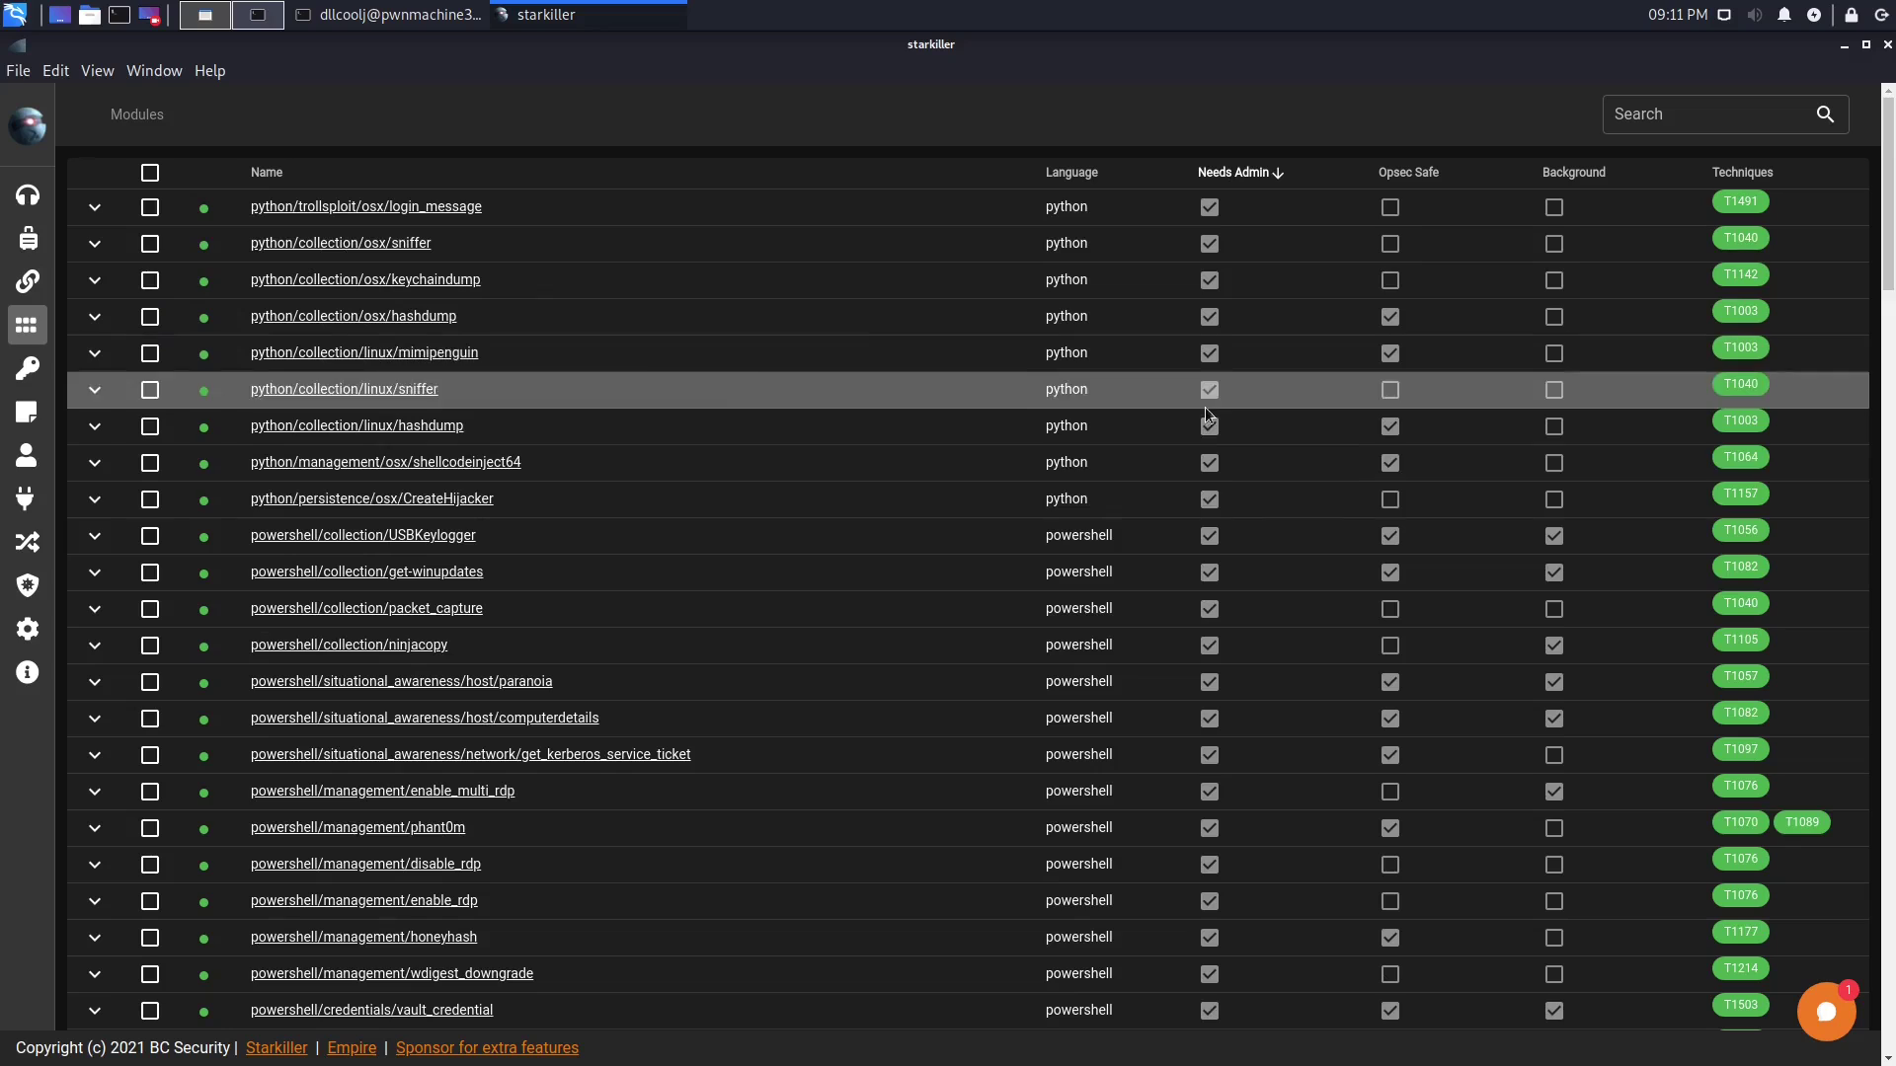
click(1409, 174)
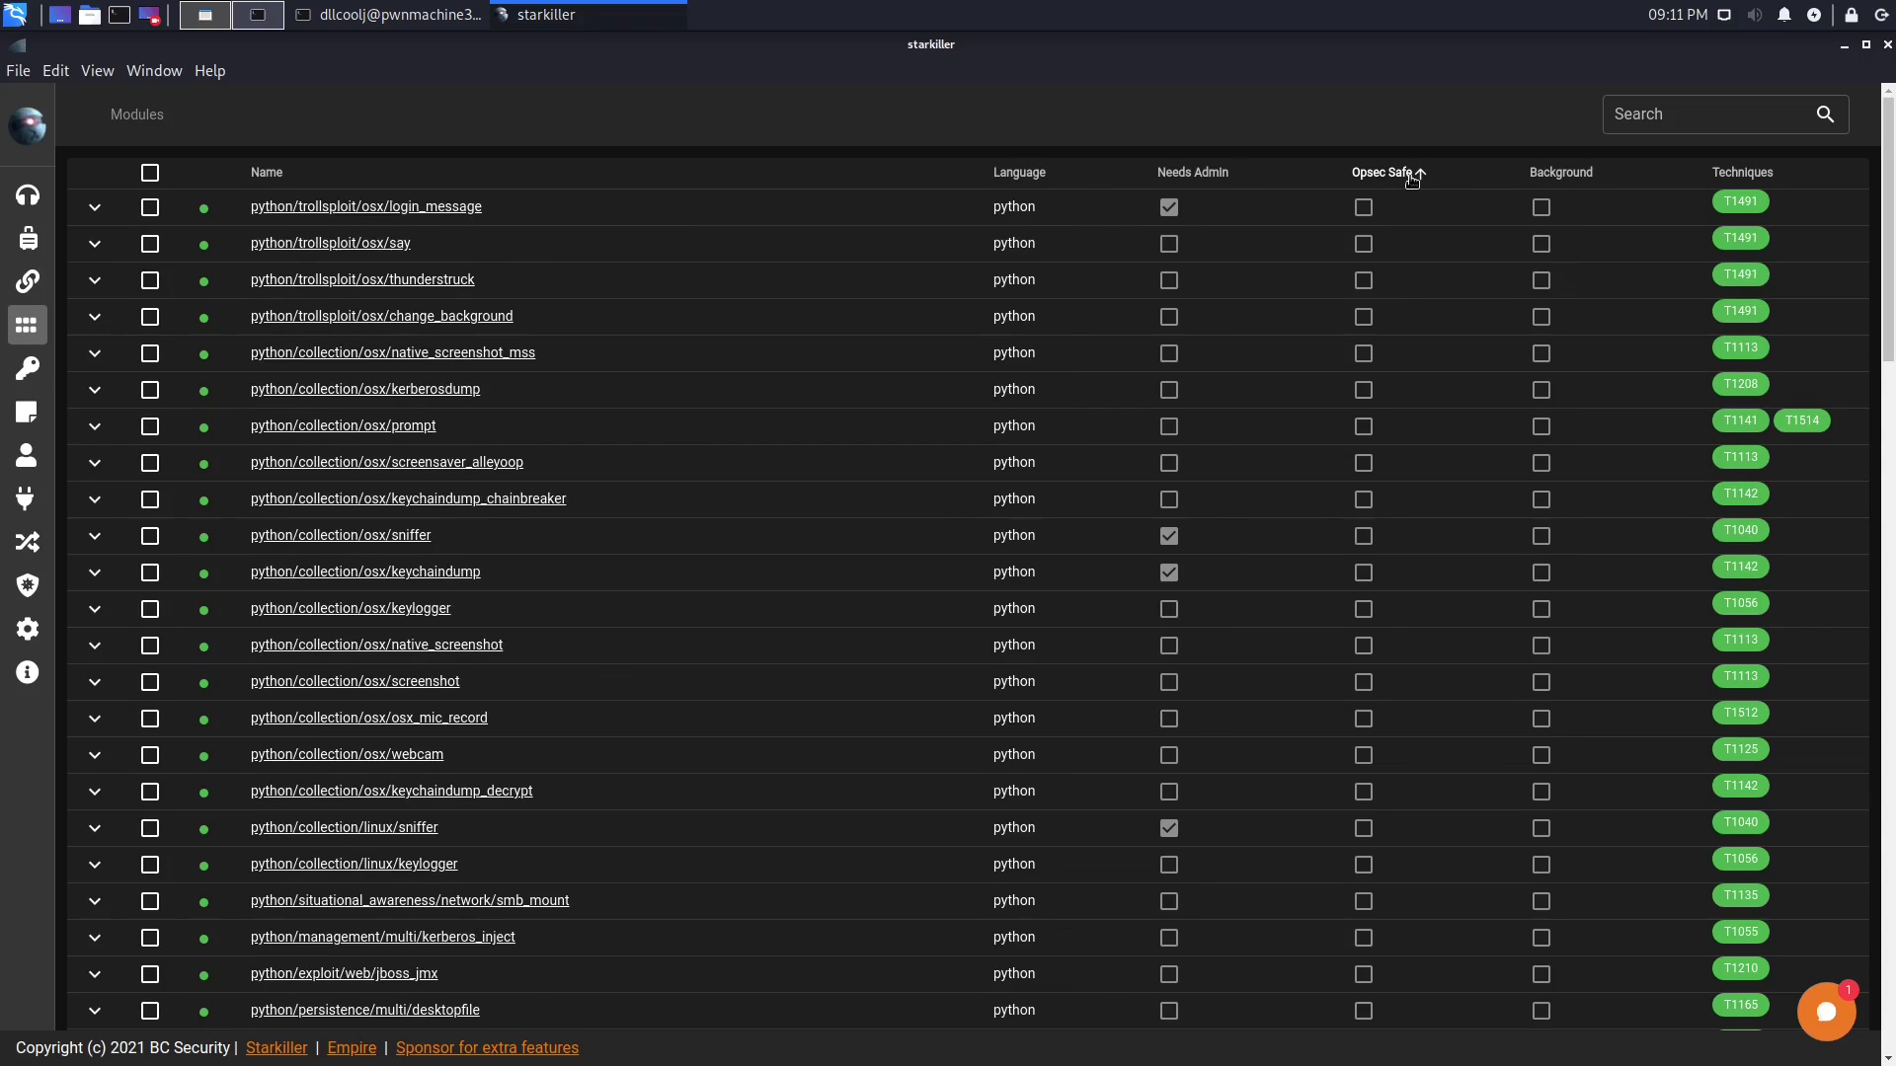
click(1415, 175)
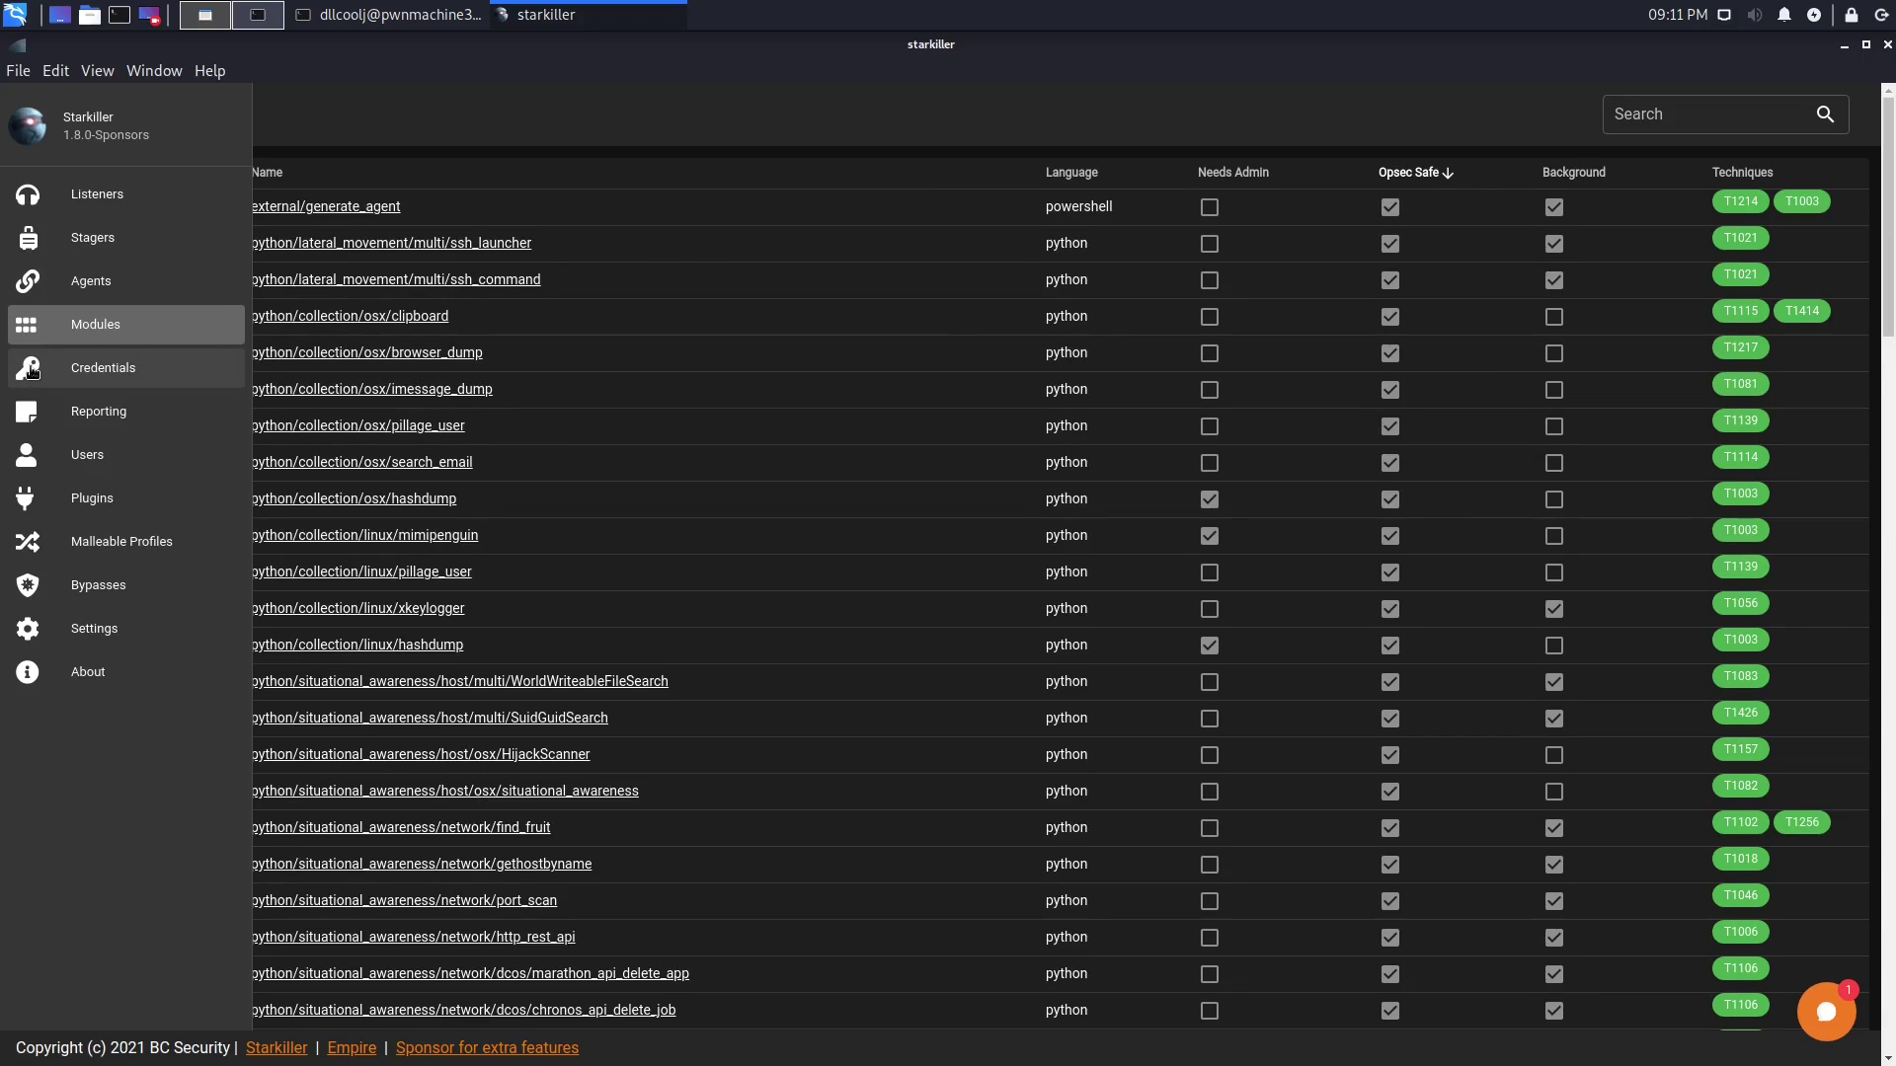
click(30, 369)
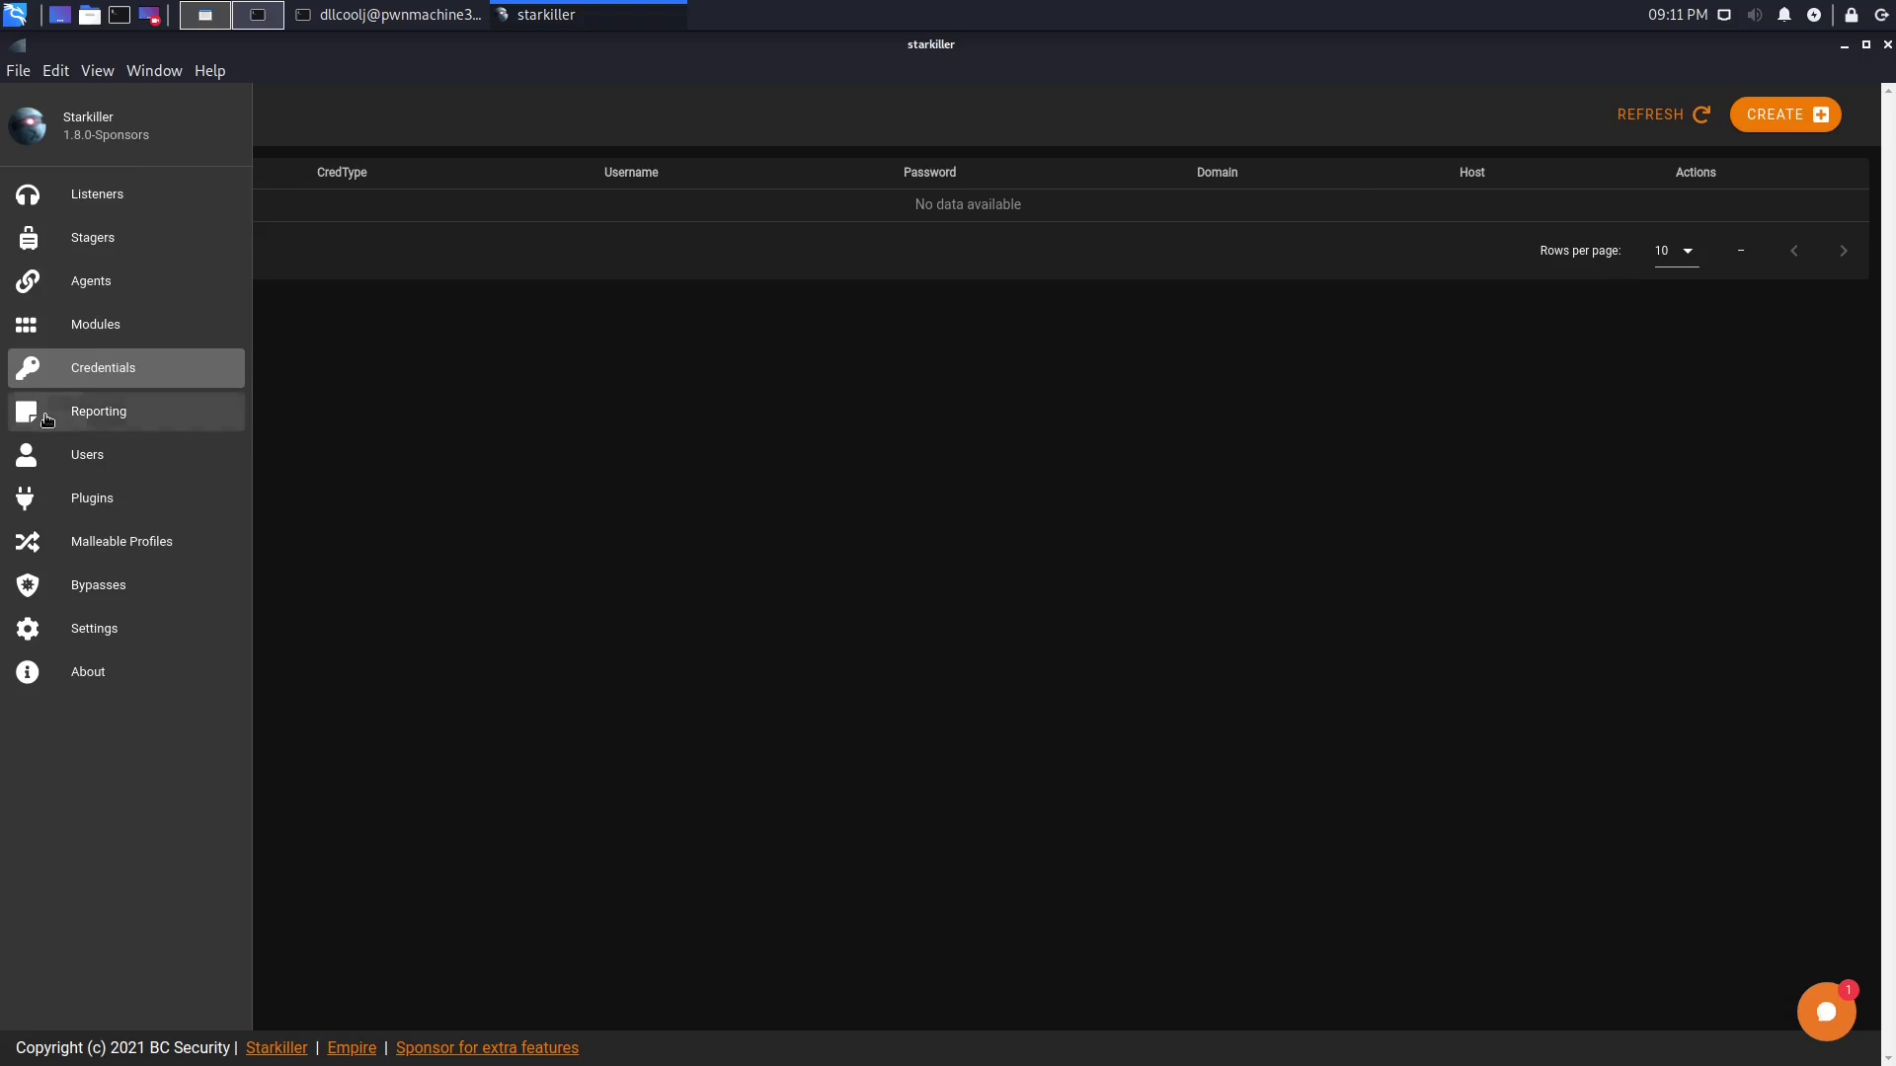
Step: Visit the Reporting and Users pages, then open chches_APT10.profile from the Malleable Profiles list
click(44, 416)
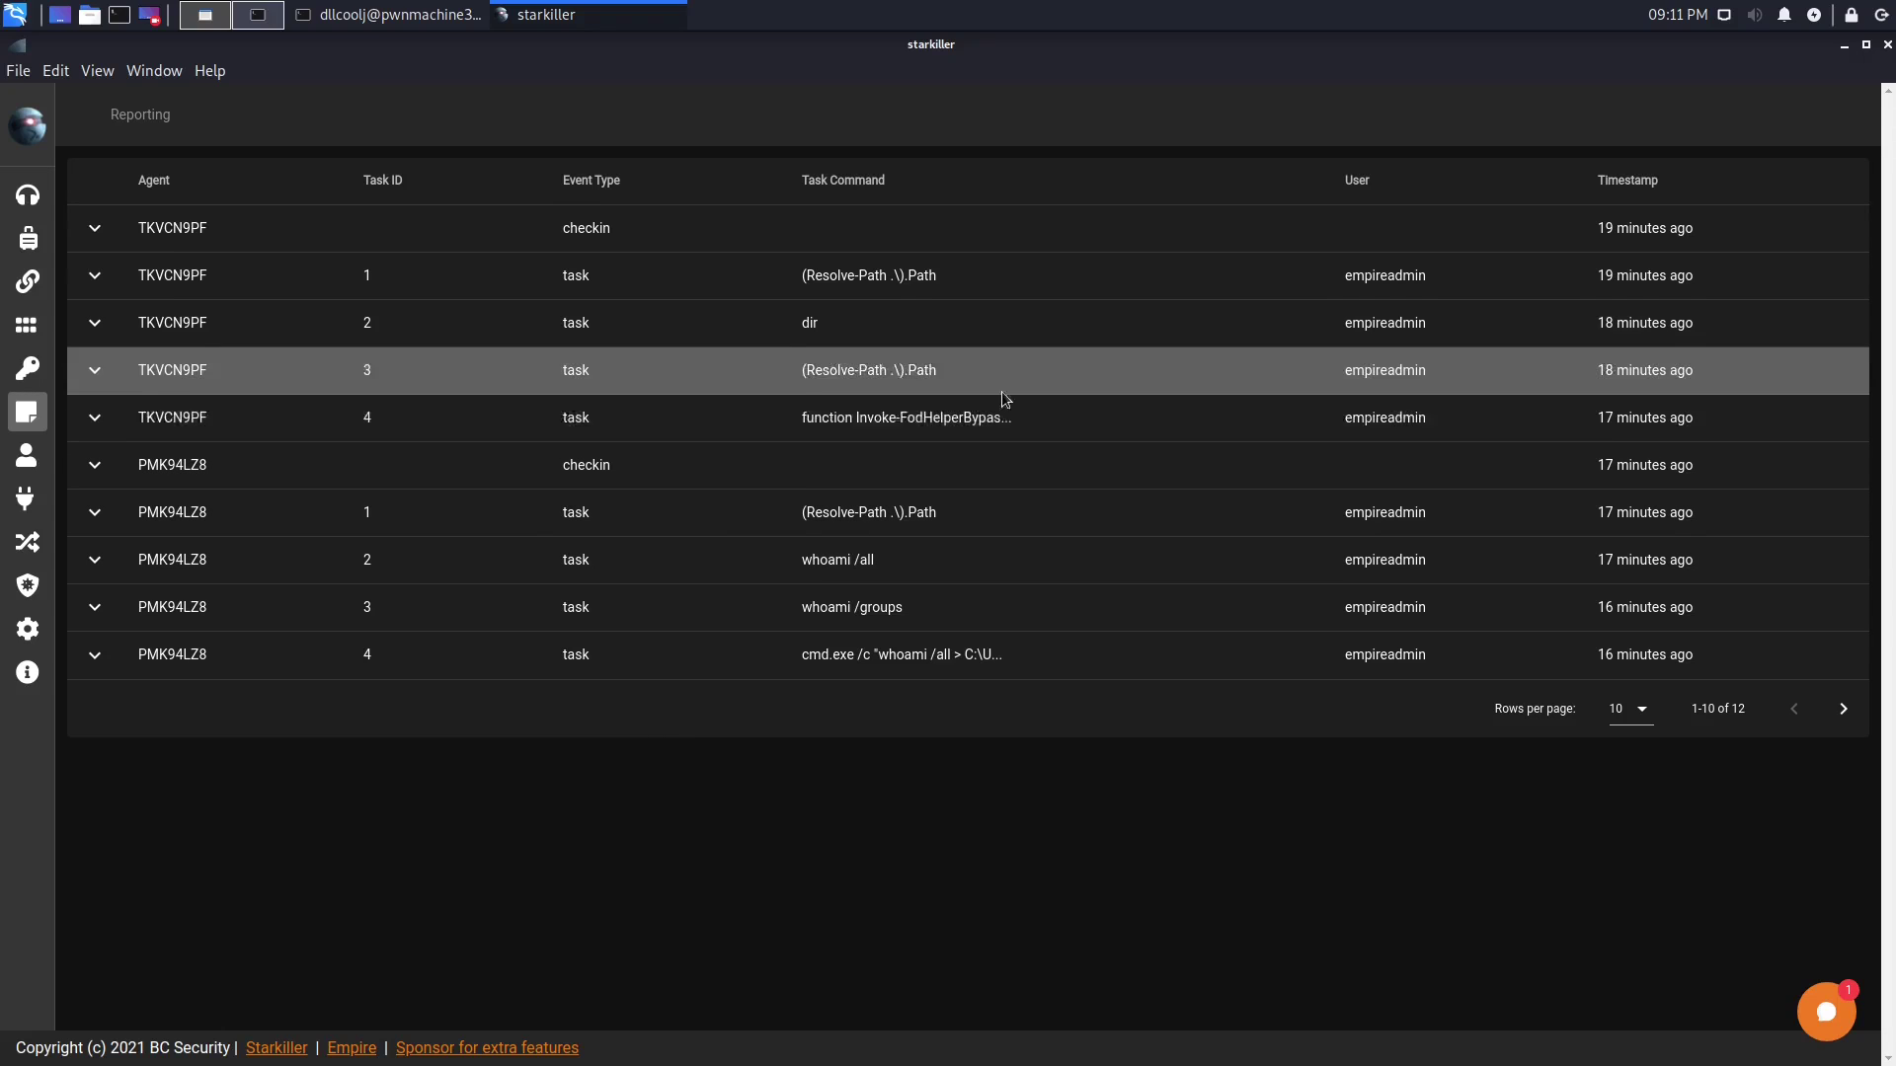
click(25, 456)
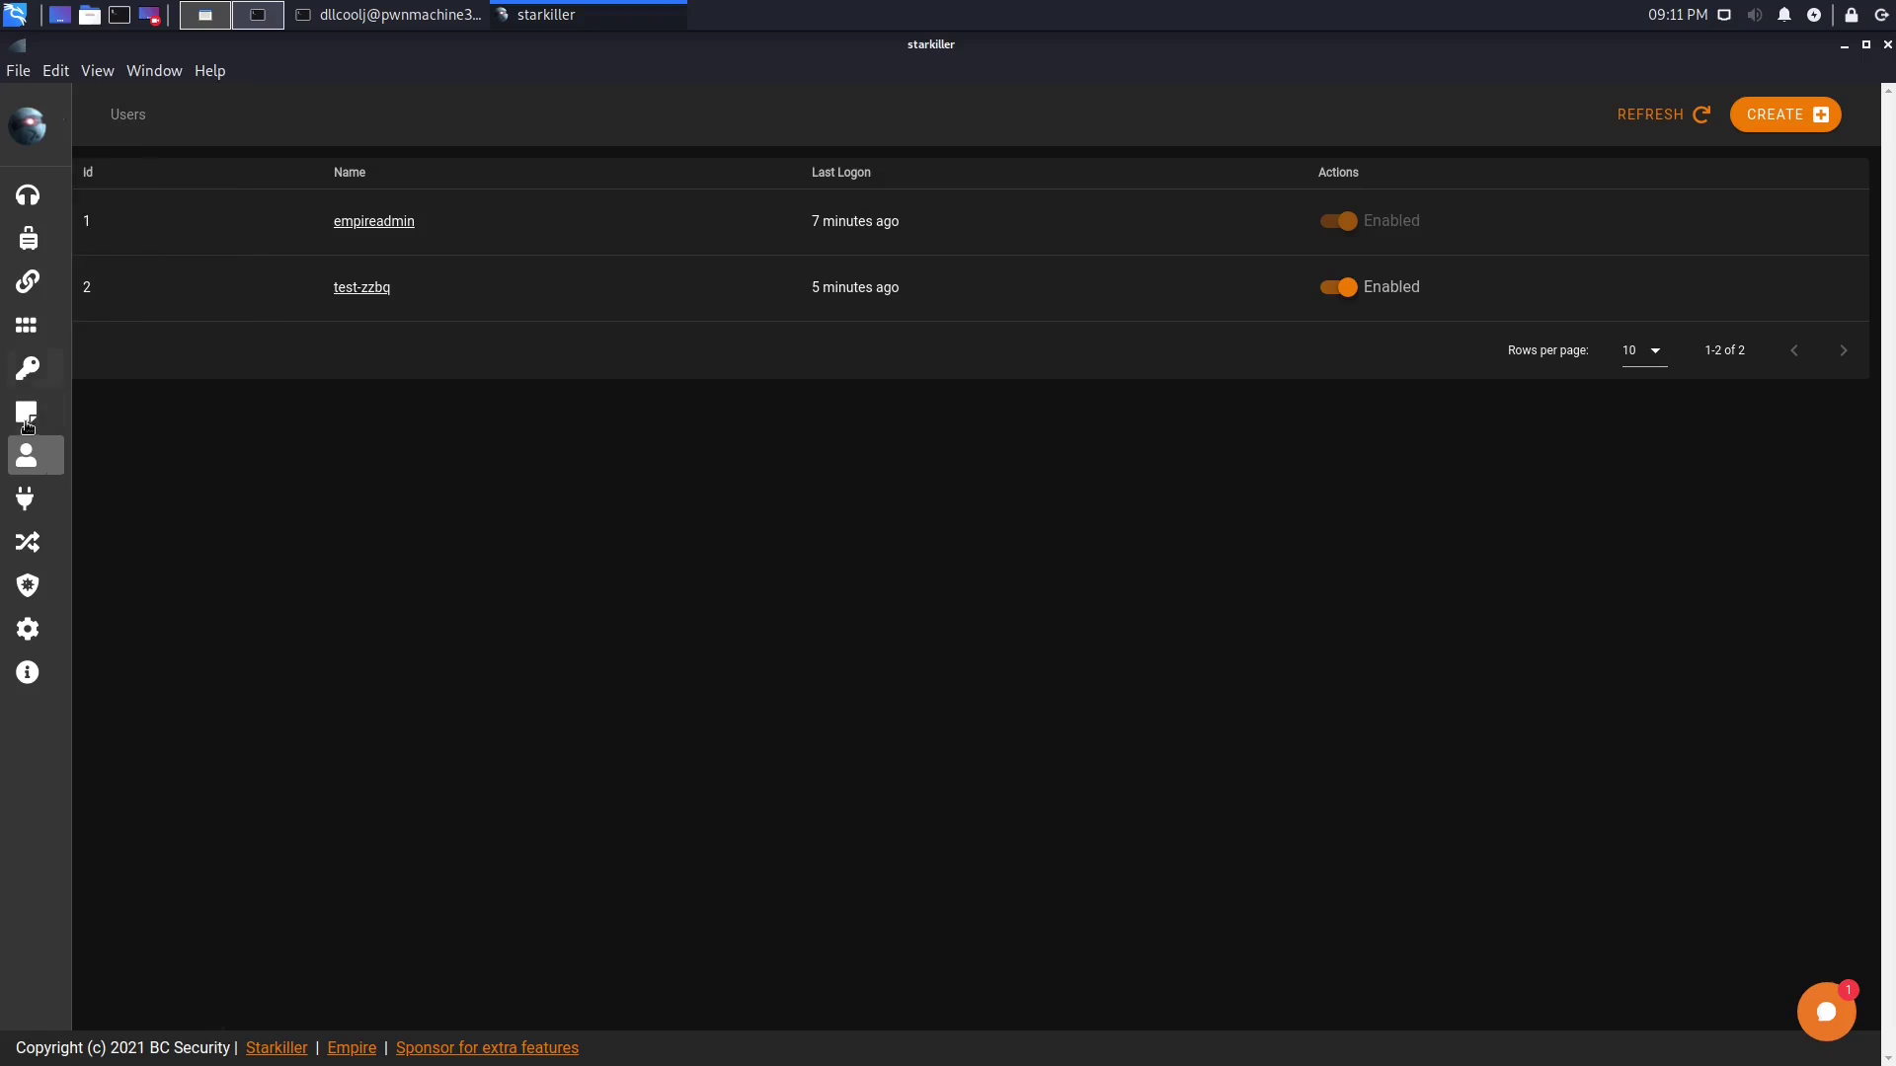
mouse_move(37, 445)
click(149, 551)
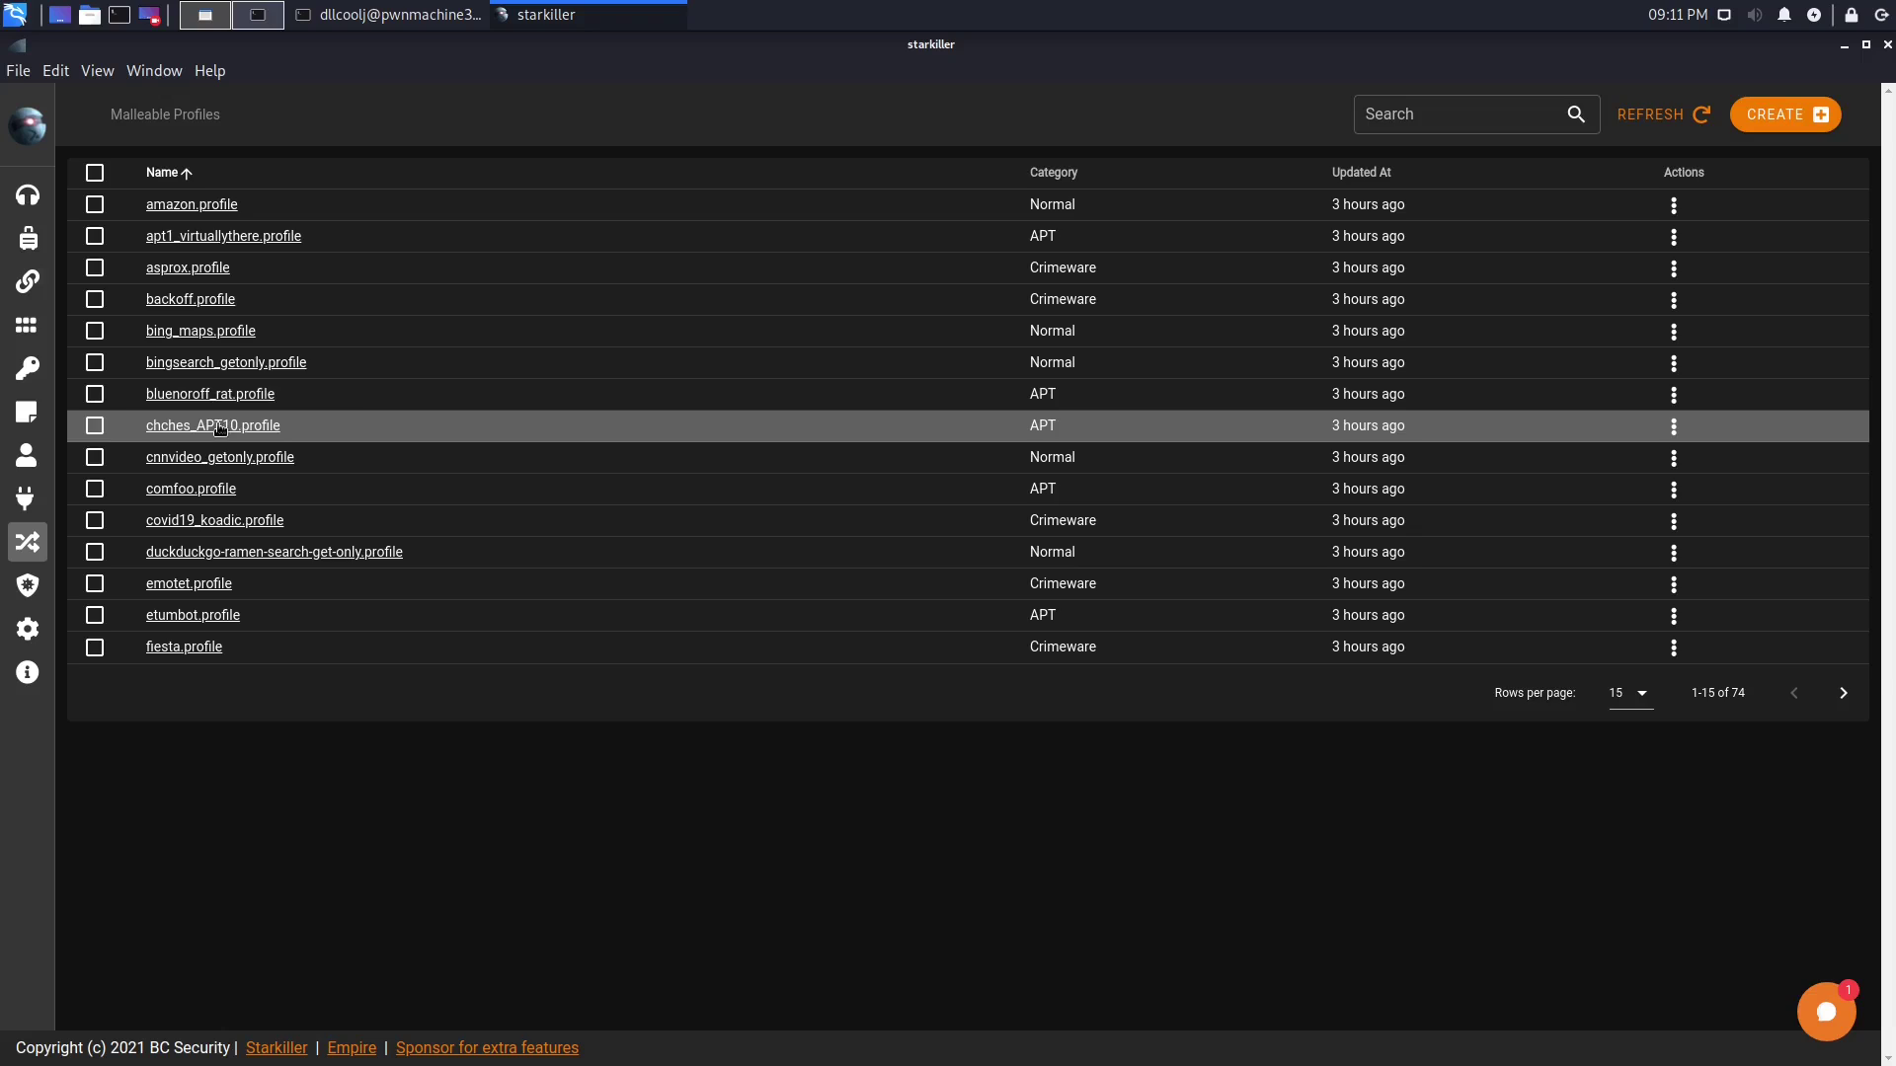
click(219, 428)
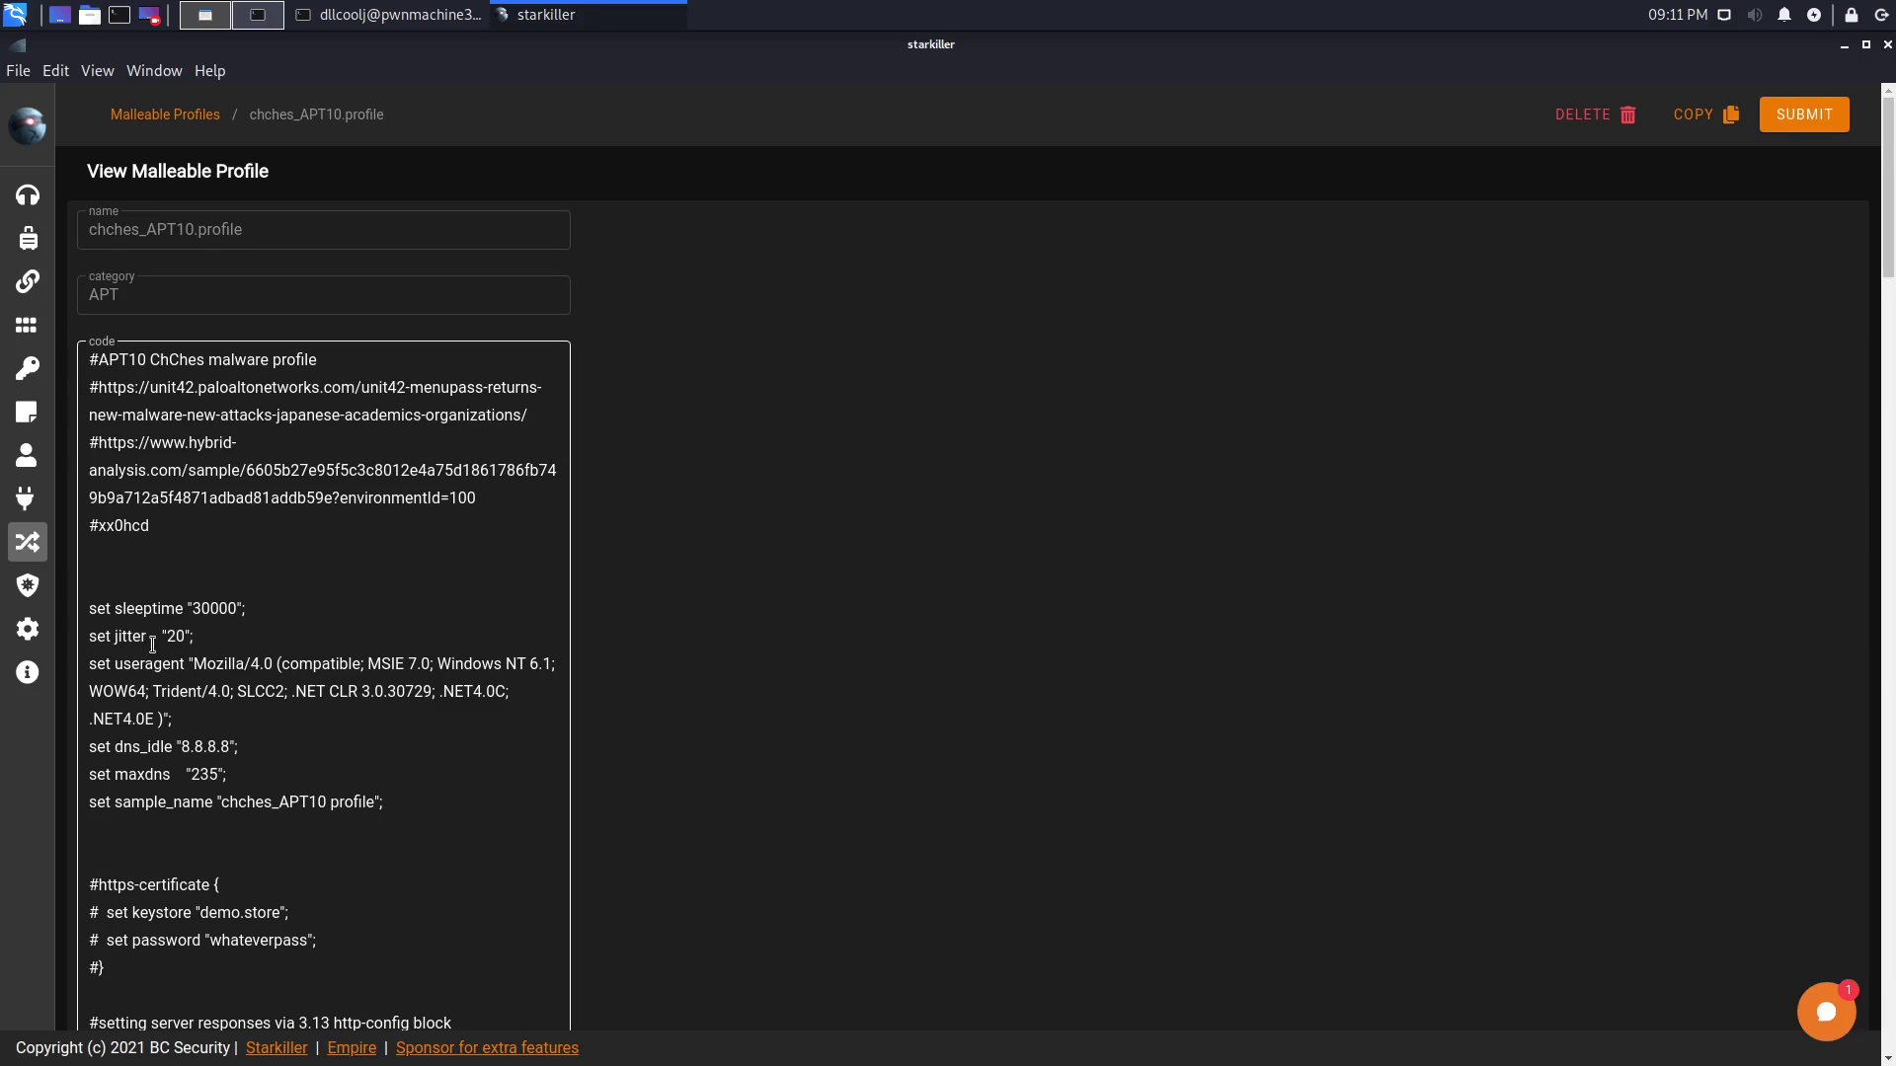
scroll(152, 644, down, 1)
scroll(235, 724, down, 2)
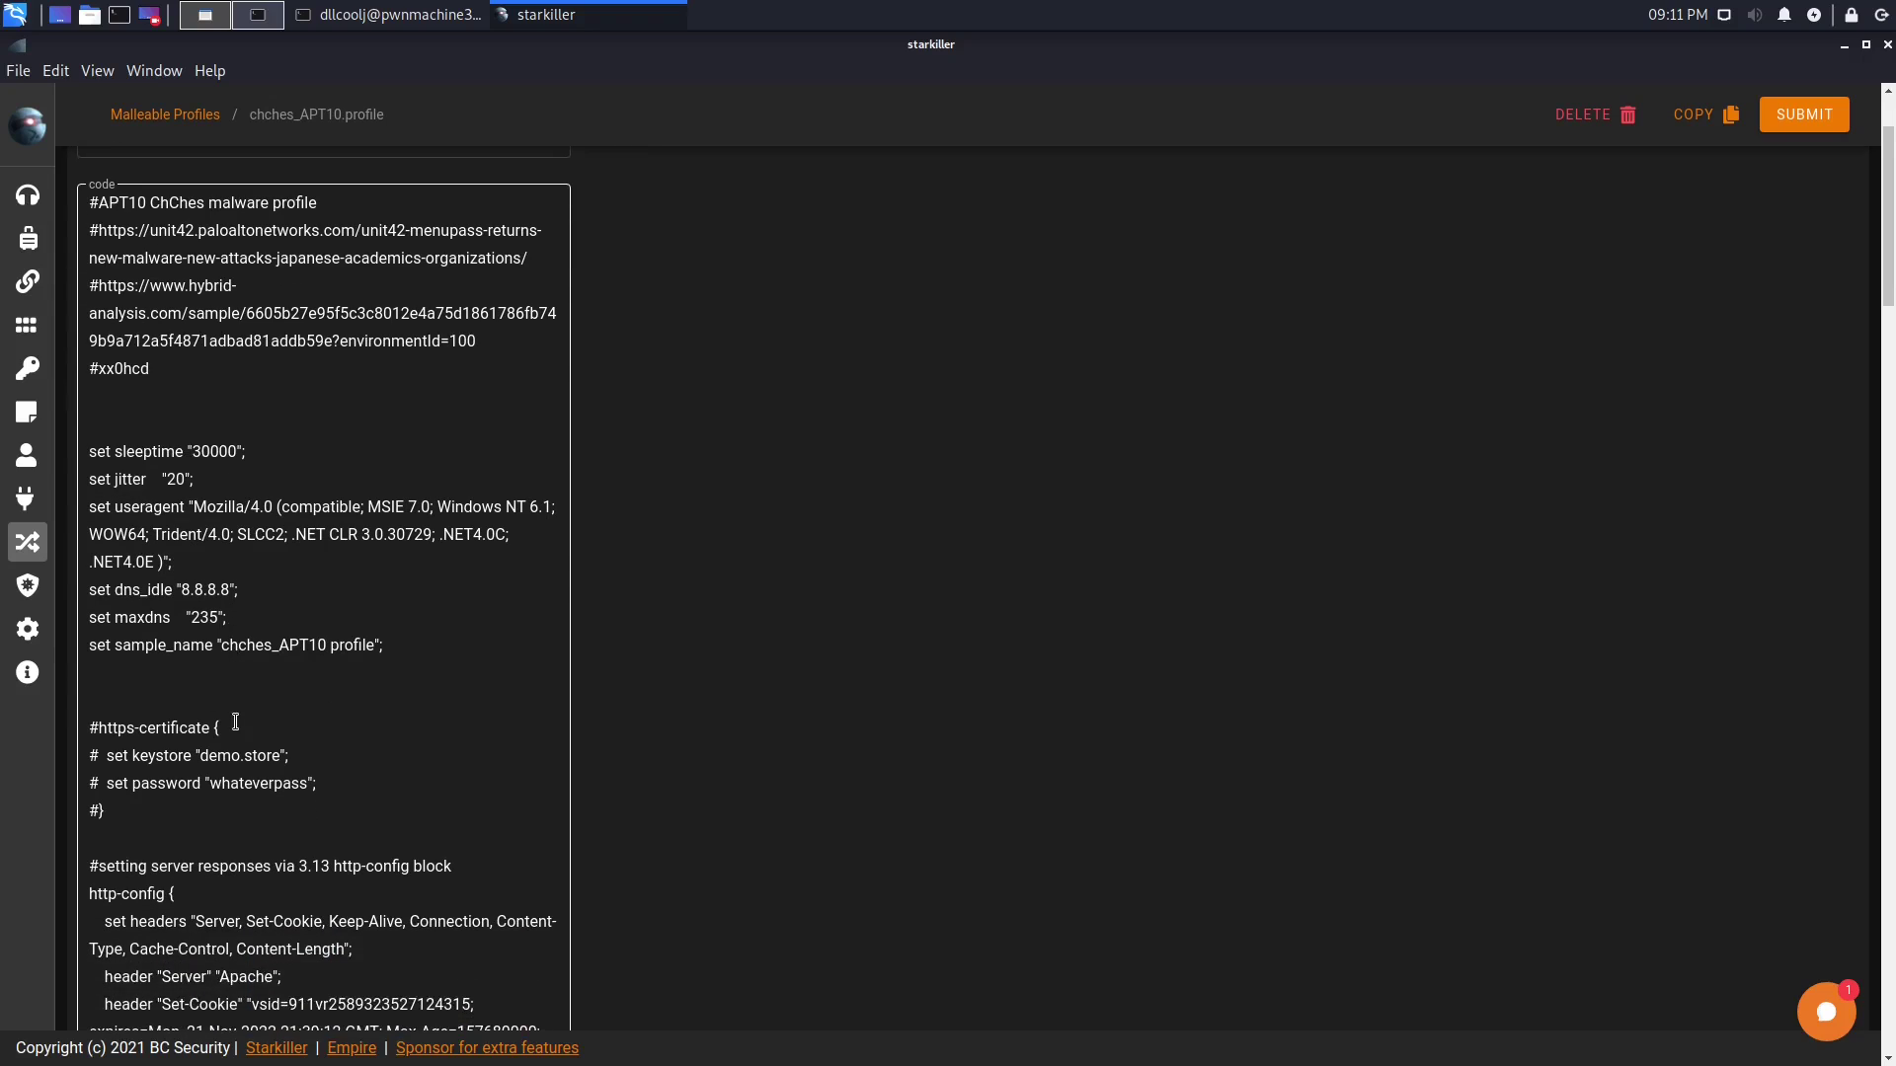
scroll(171, 609, down, 2)
scroll(172, 608, down, 2)
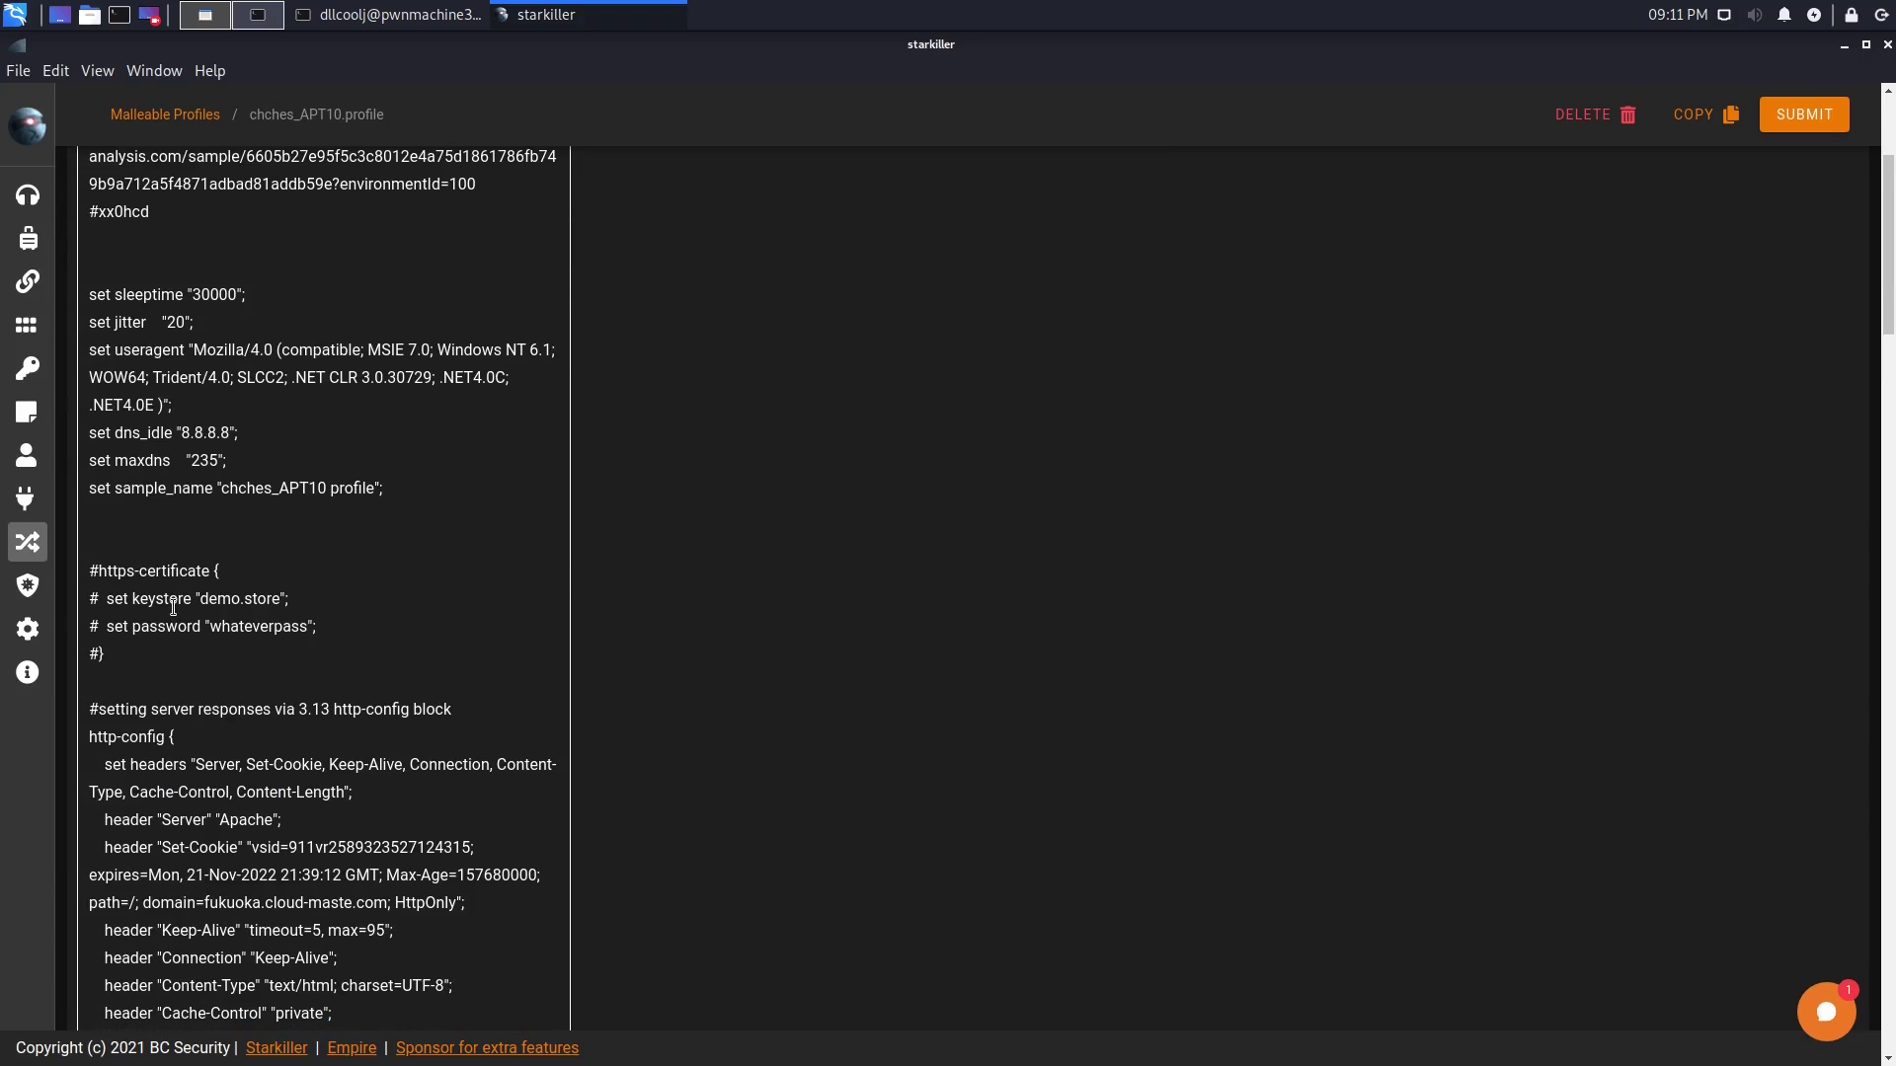
scroll(173, 608, down, 2)
scroll(173, 608, down, 1)
scroll(178, 610, down, 1)
scroll(190, 615, down, 1)
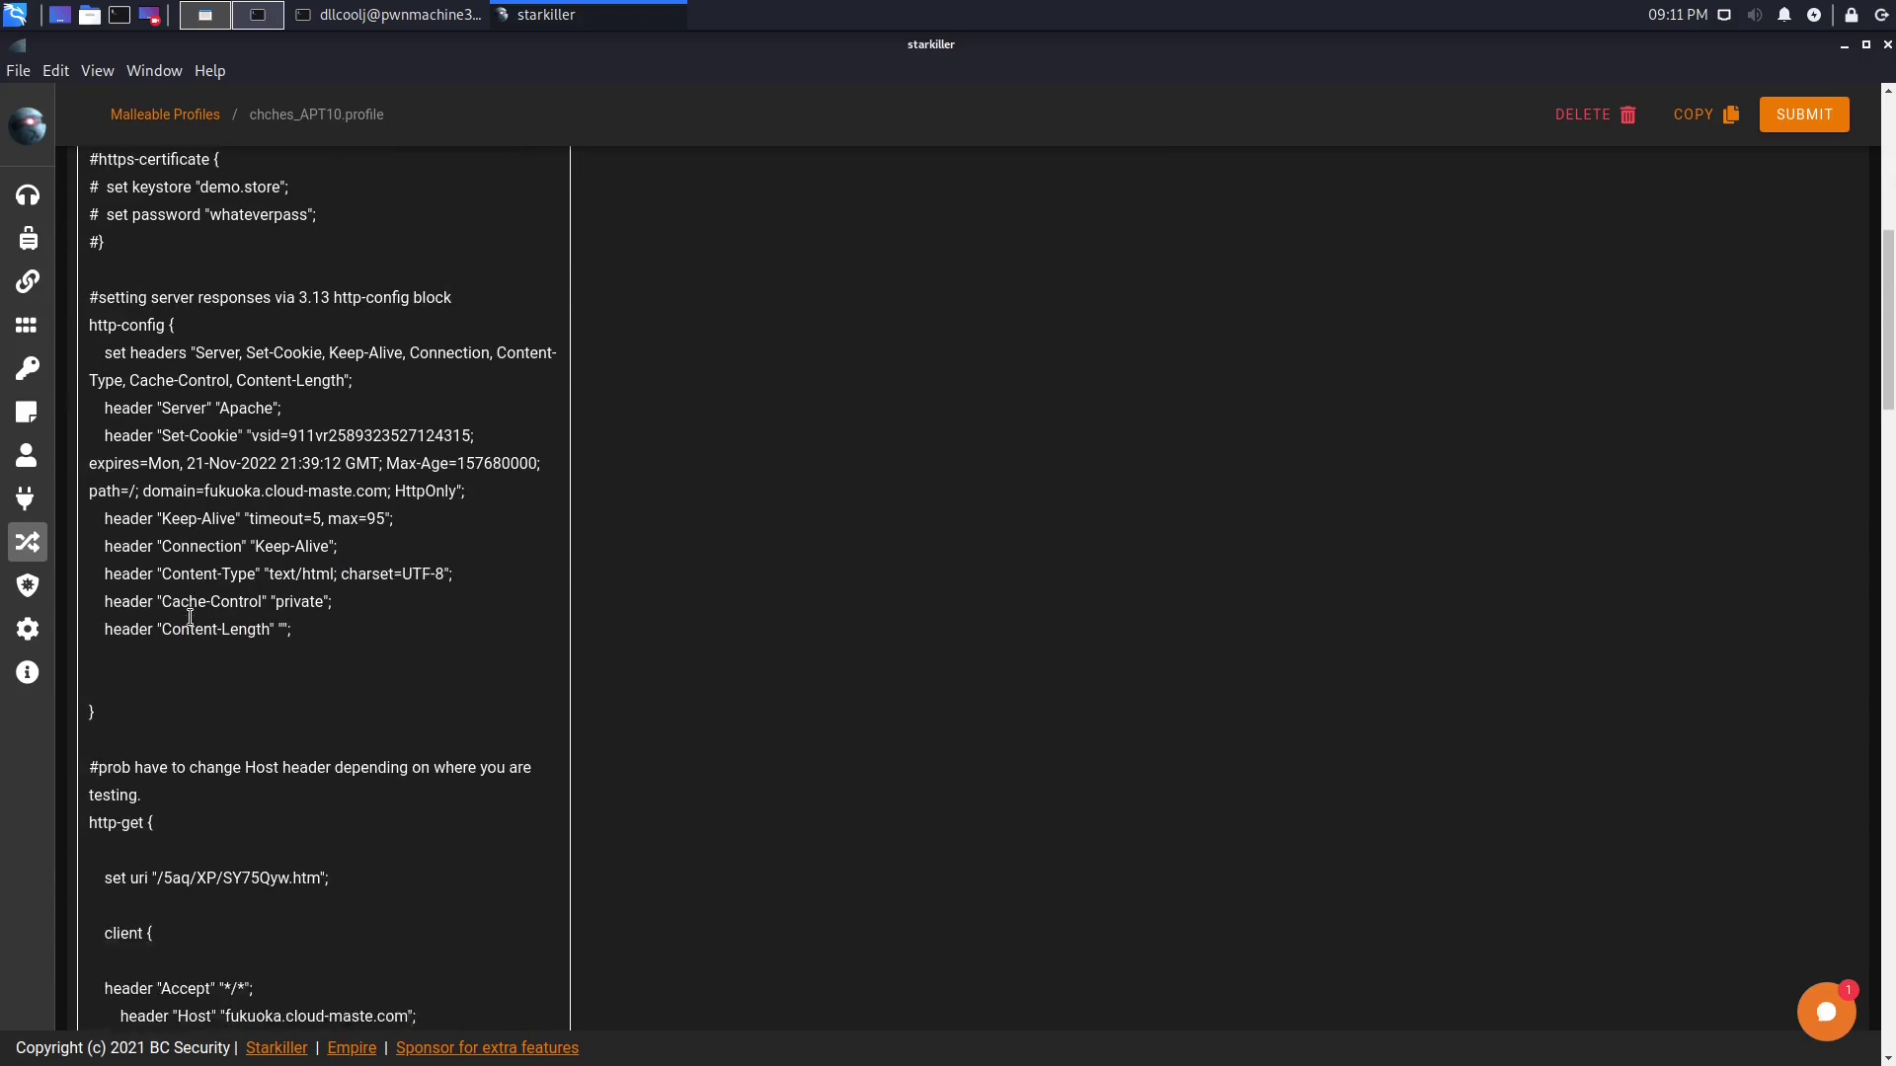
scroll(189, 615, down, 1)
scroll(190, 615, down, 1)
scroll(190, 616, down, 1)
scroll(190, 615, up, 4)
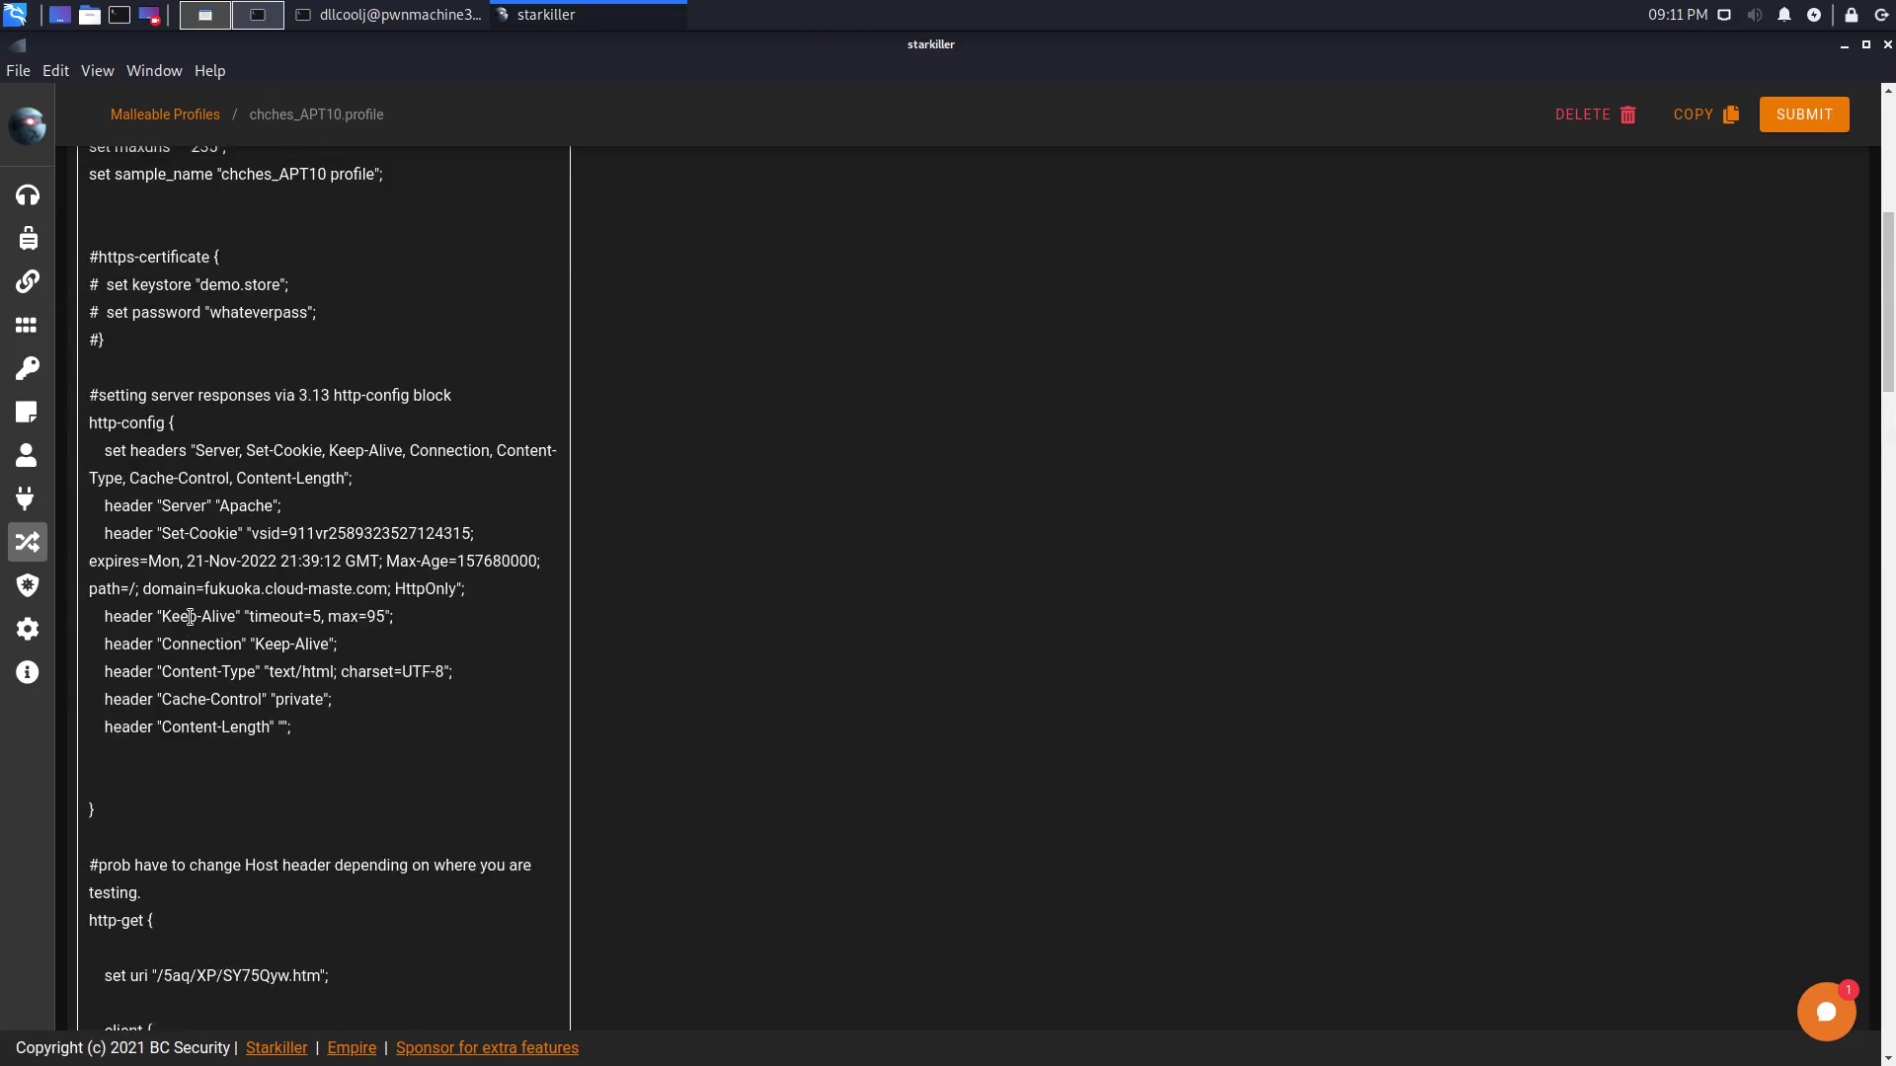
scroll(191, 616, up, 1)
Step: Move from the chches_APT10 profile code to the Bypasses list
click(26, 584)
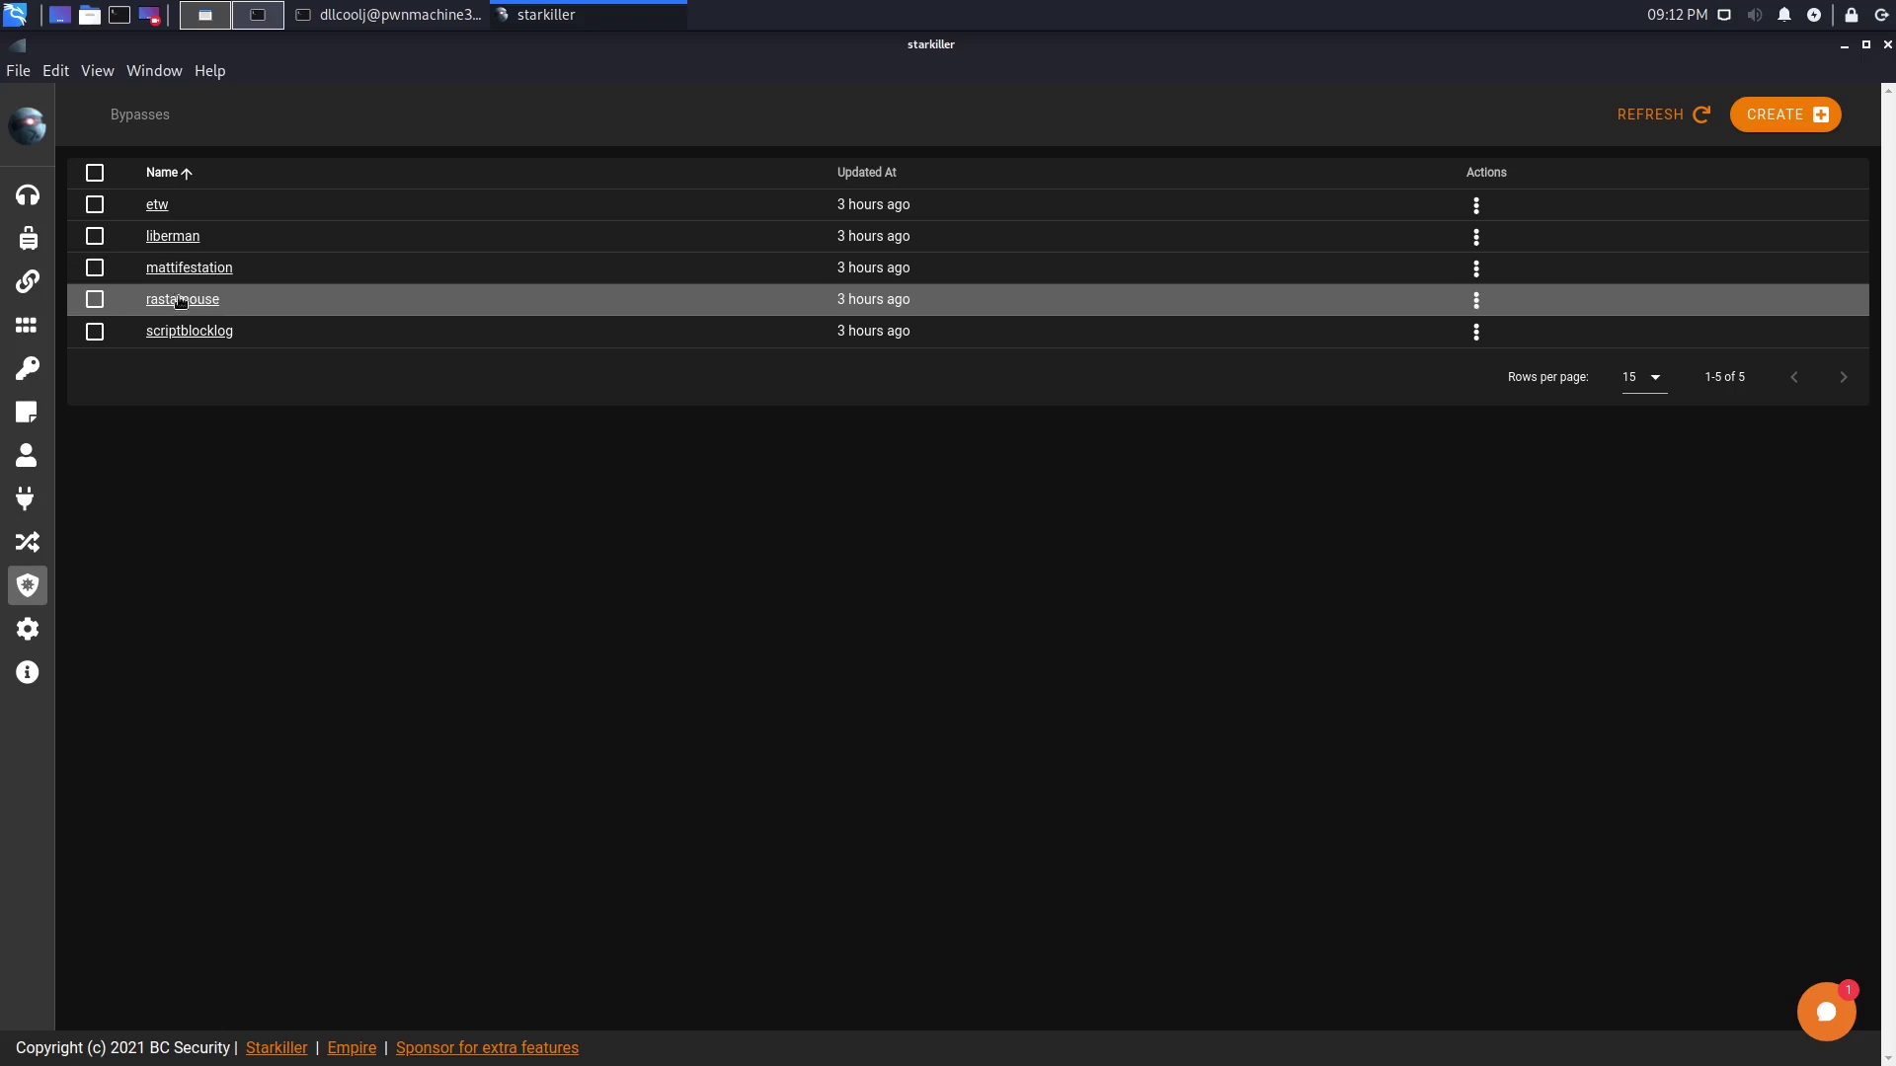
Step: Inspect the rastamouse bypass code, then start an empty New Bypass form
click(183, 300)
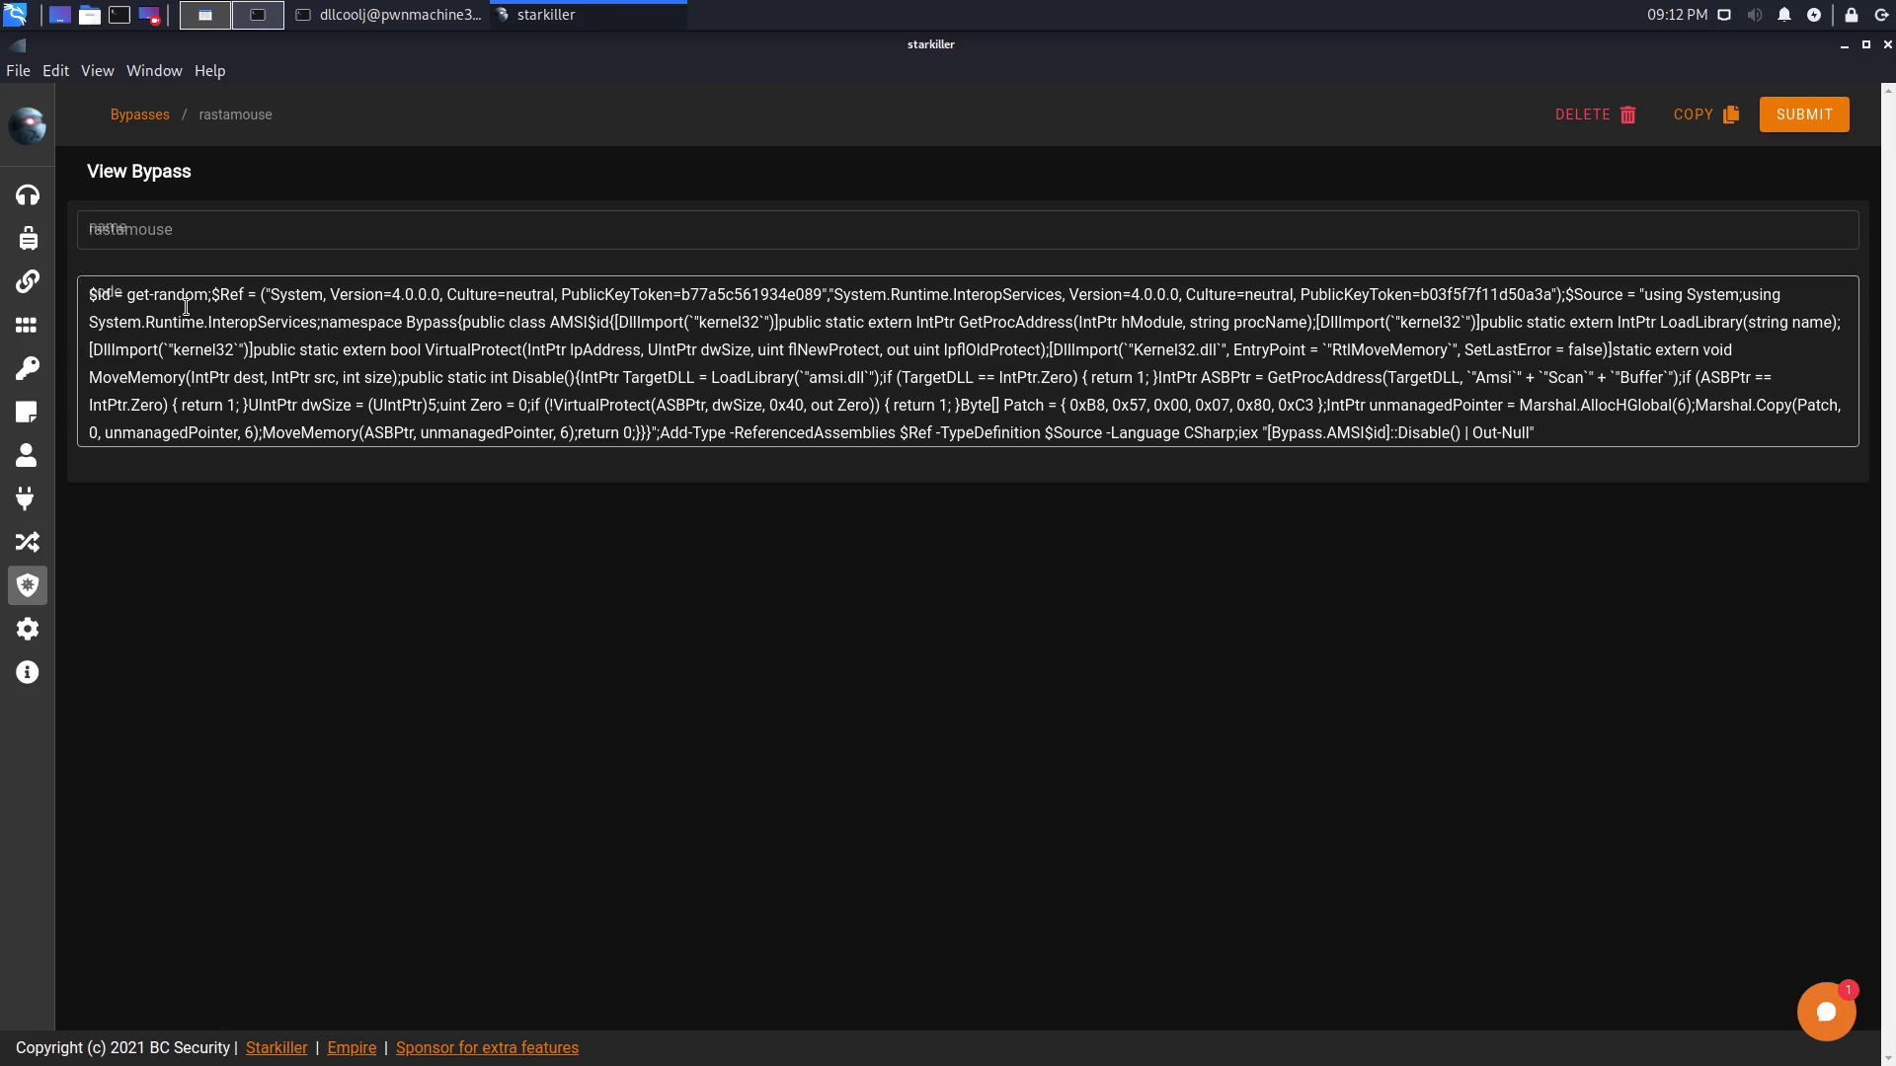
click(418, 433)
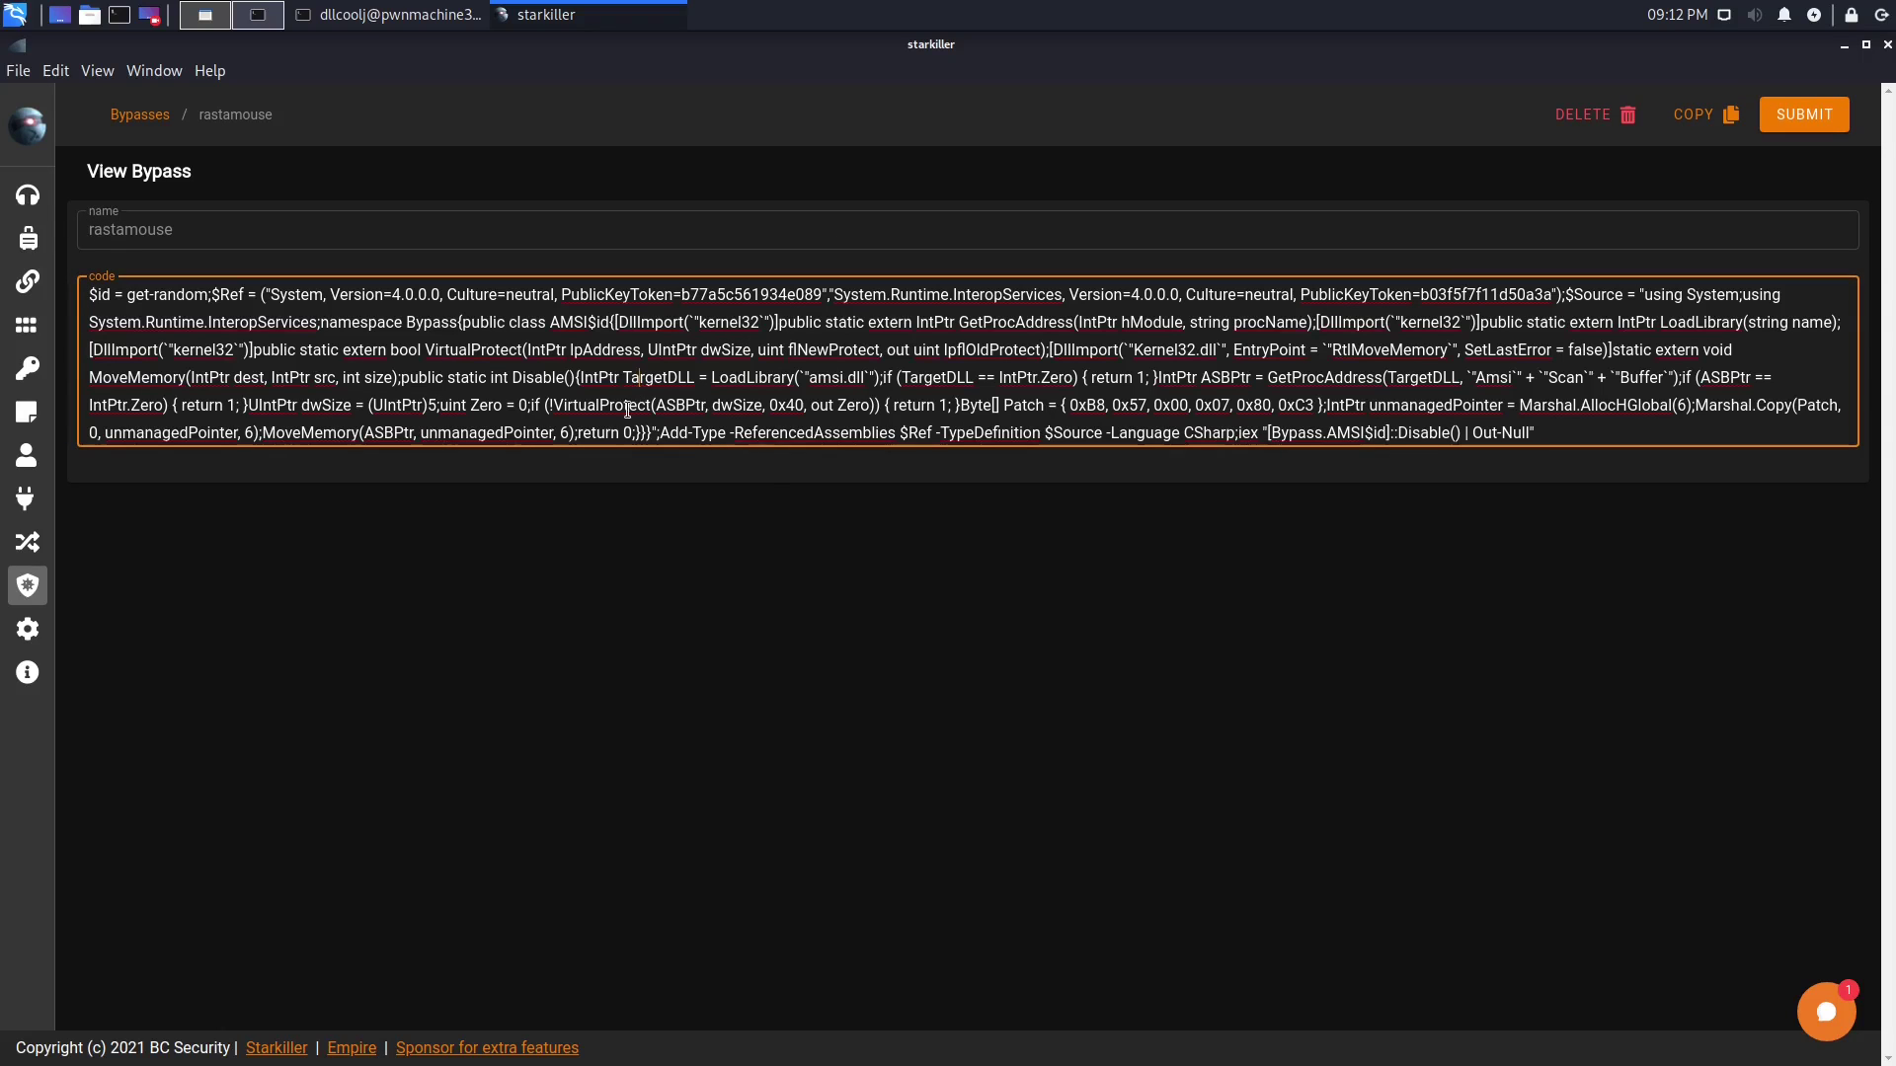
click(620, 432)
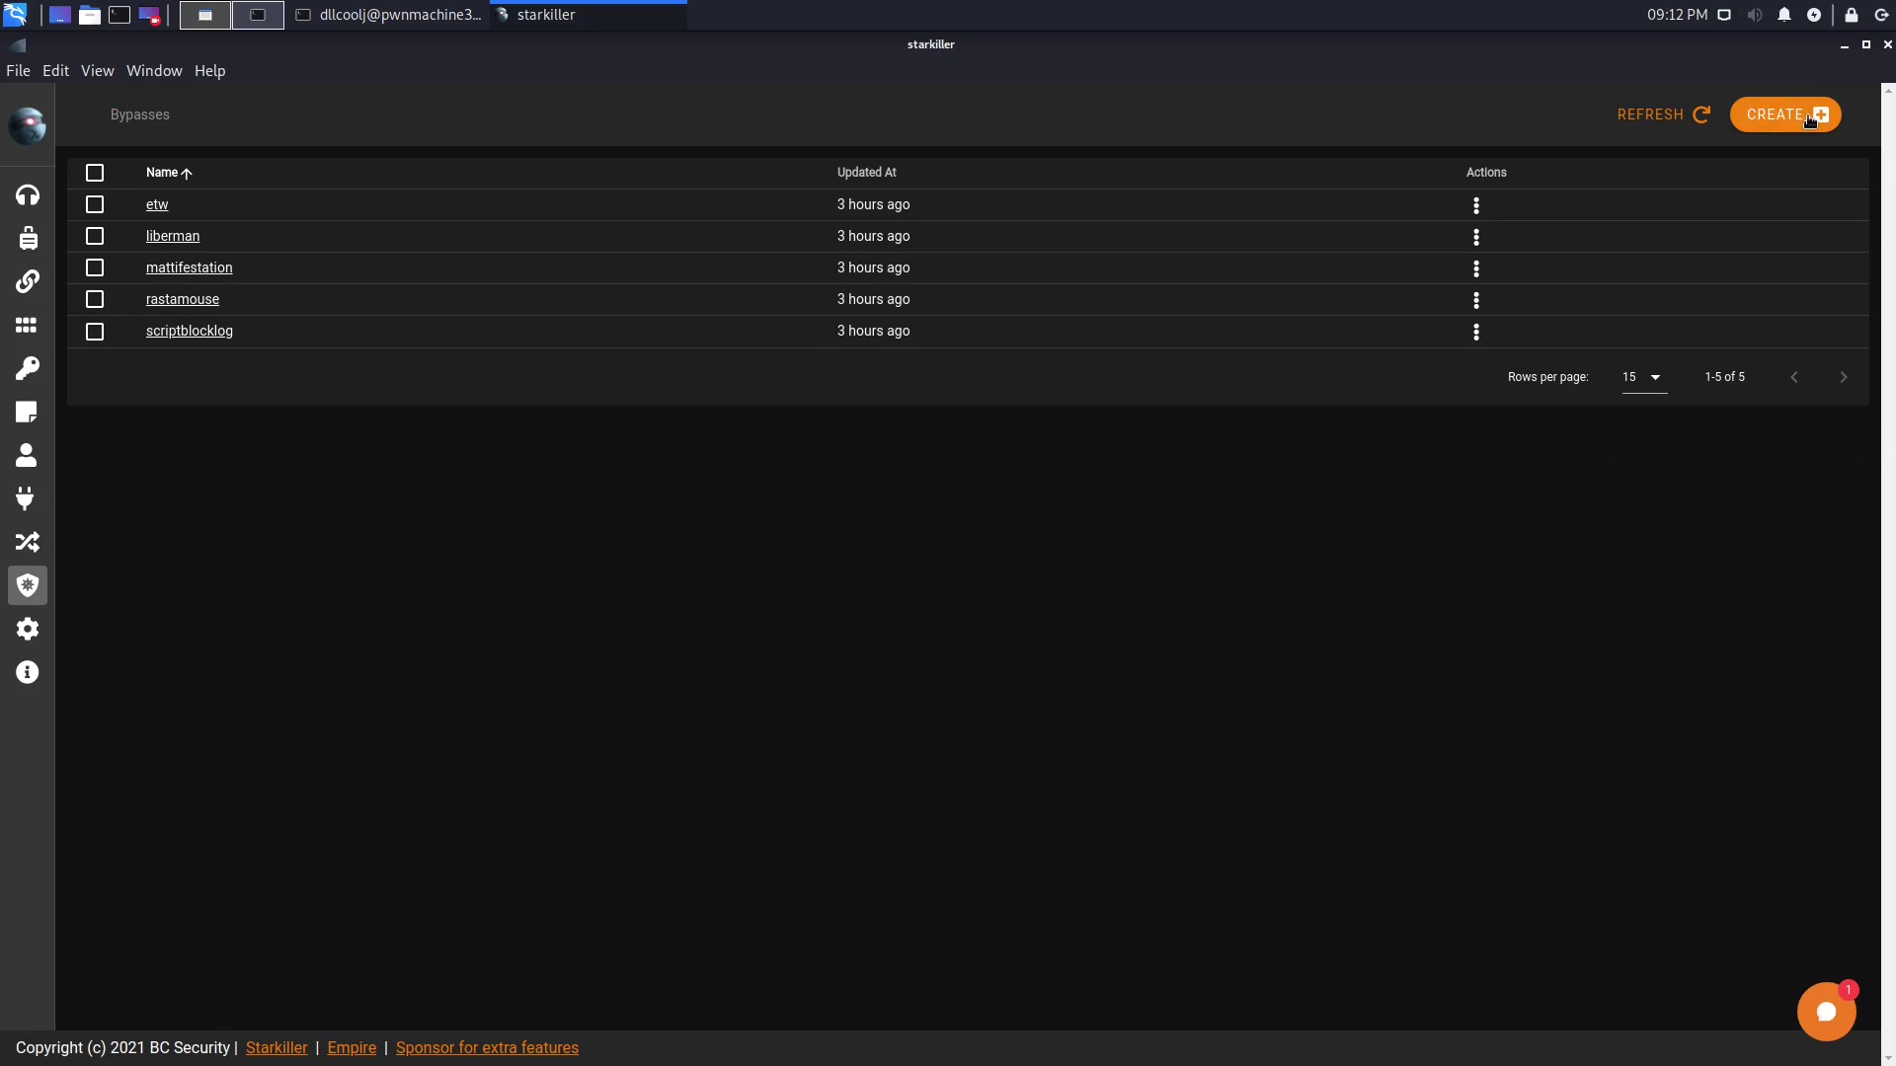
click(1810, 119)
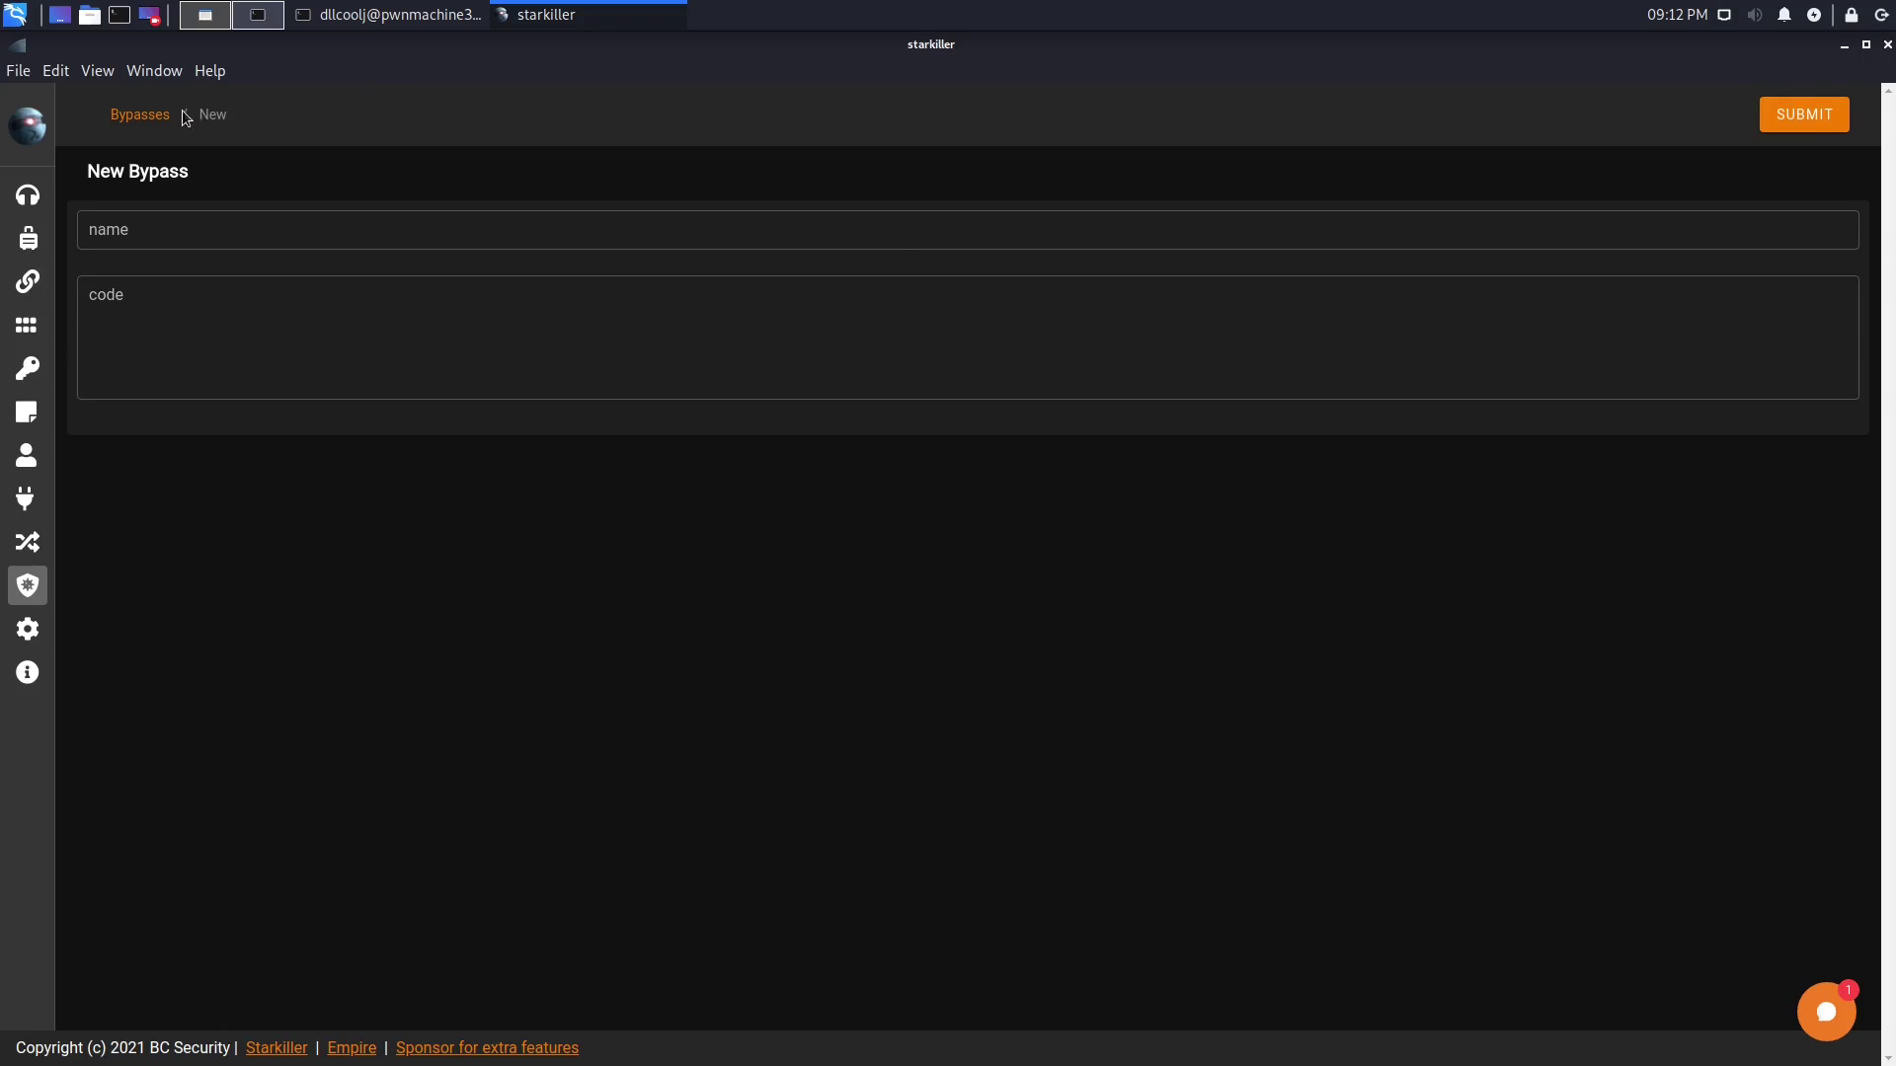
Step: Return to the Bypasses list, then test the chat widget toggle and chat panel in Settings
click(140, 115)
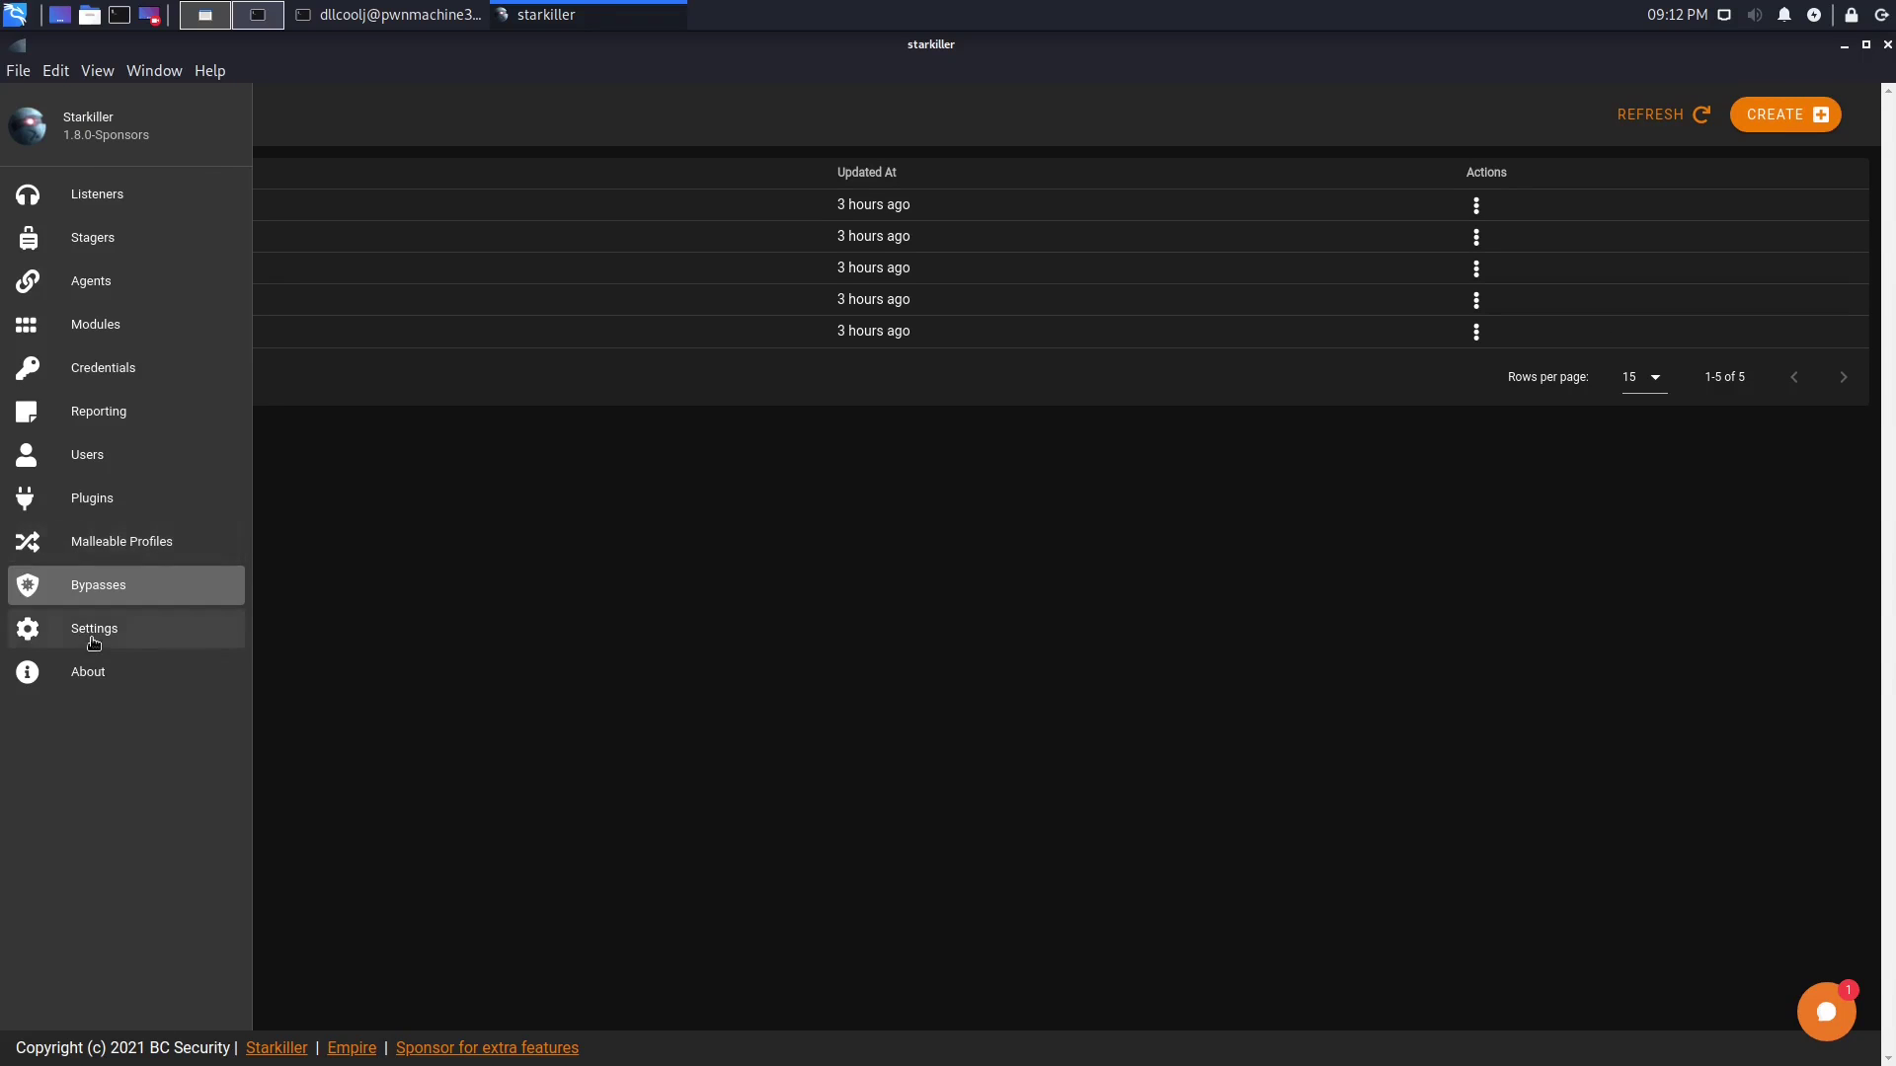
click(29, 628)
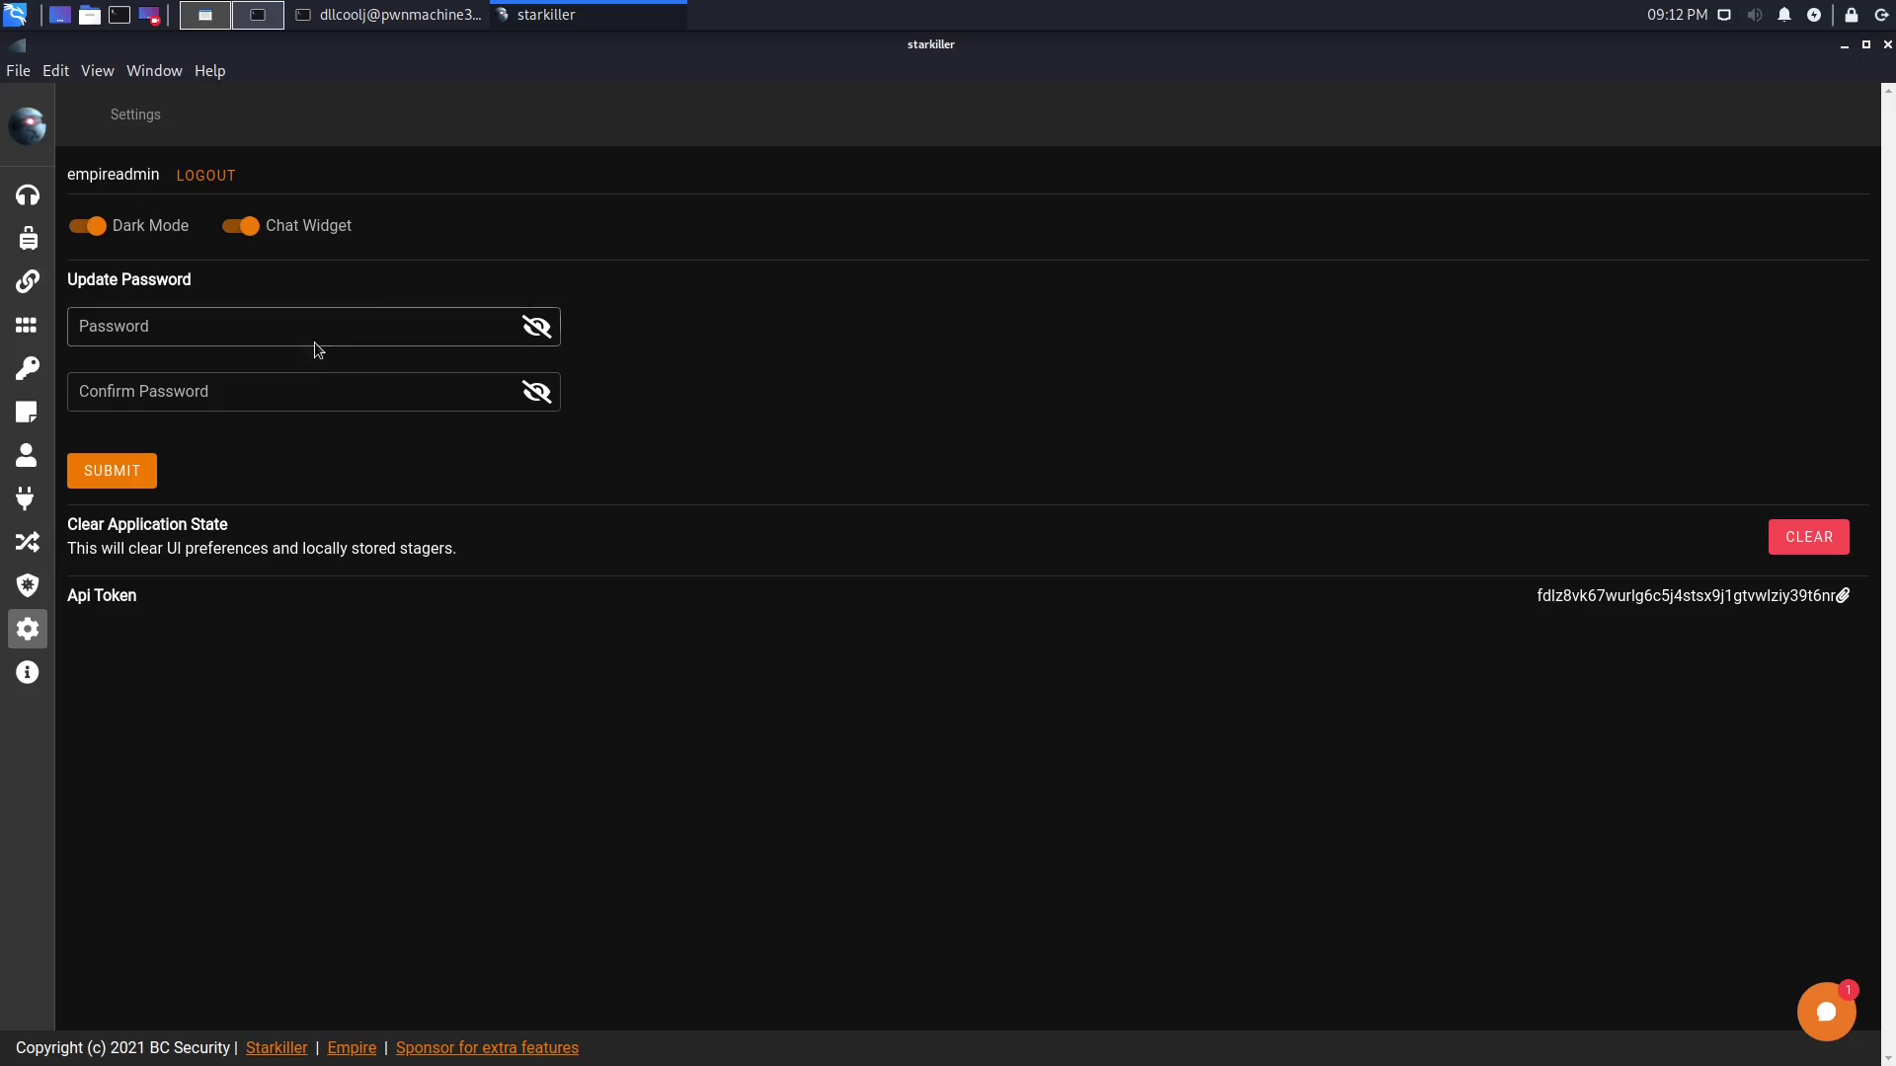
click(244, 225)
click(245, 226)
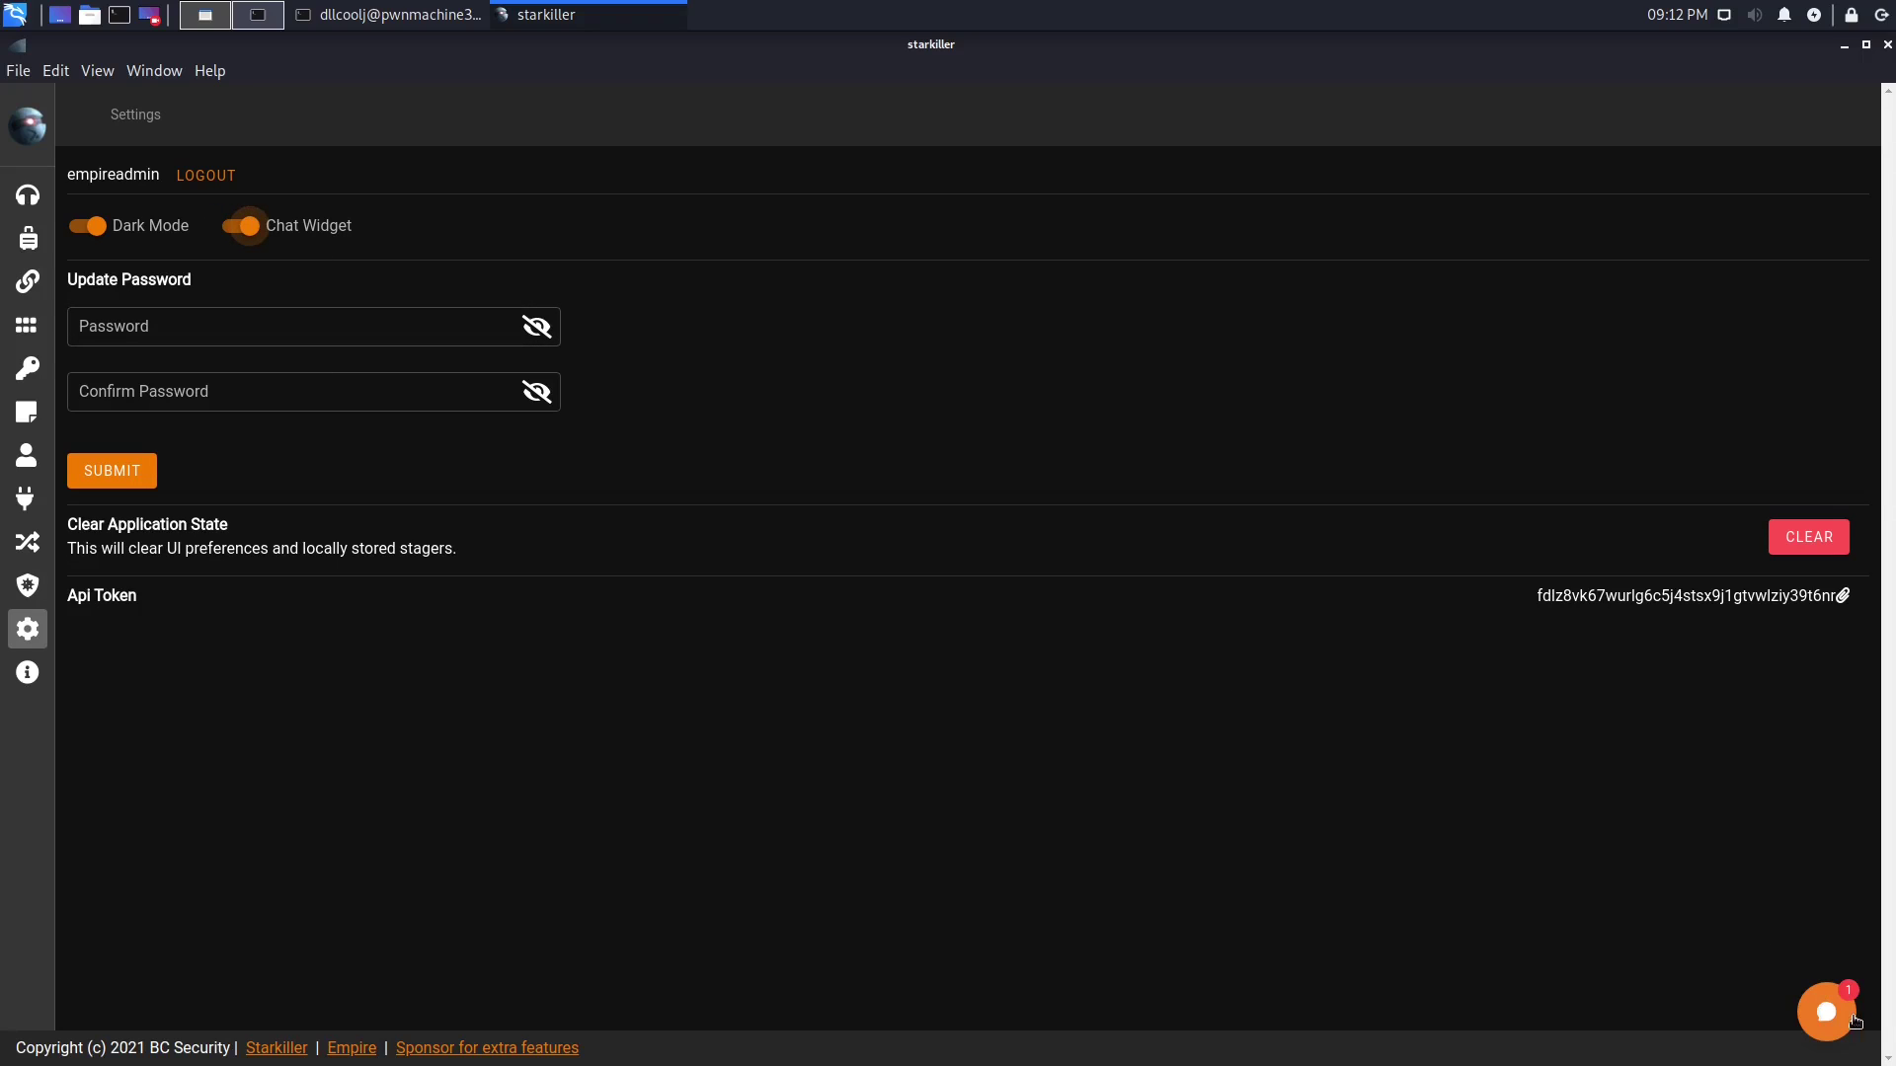
click(1825, 1011)
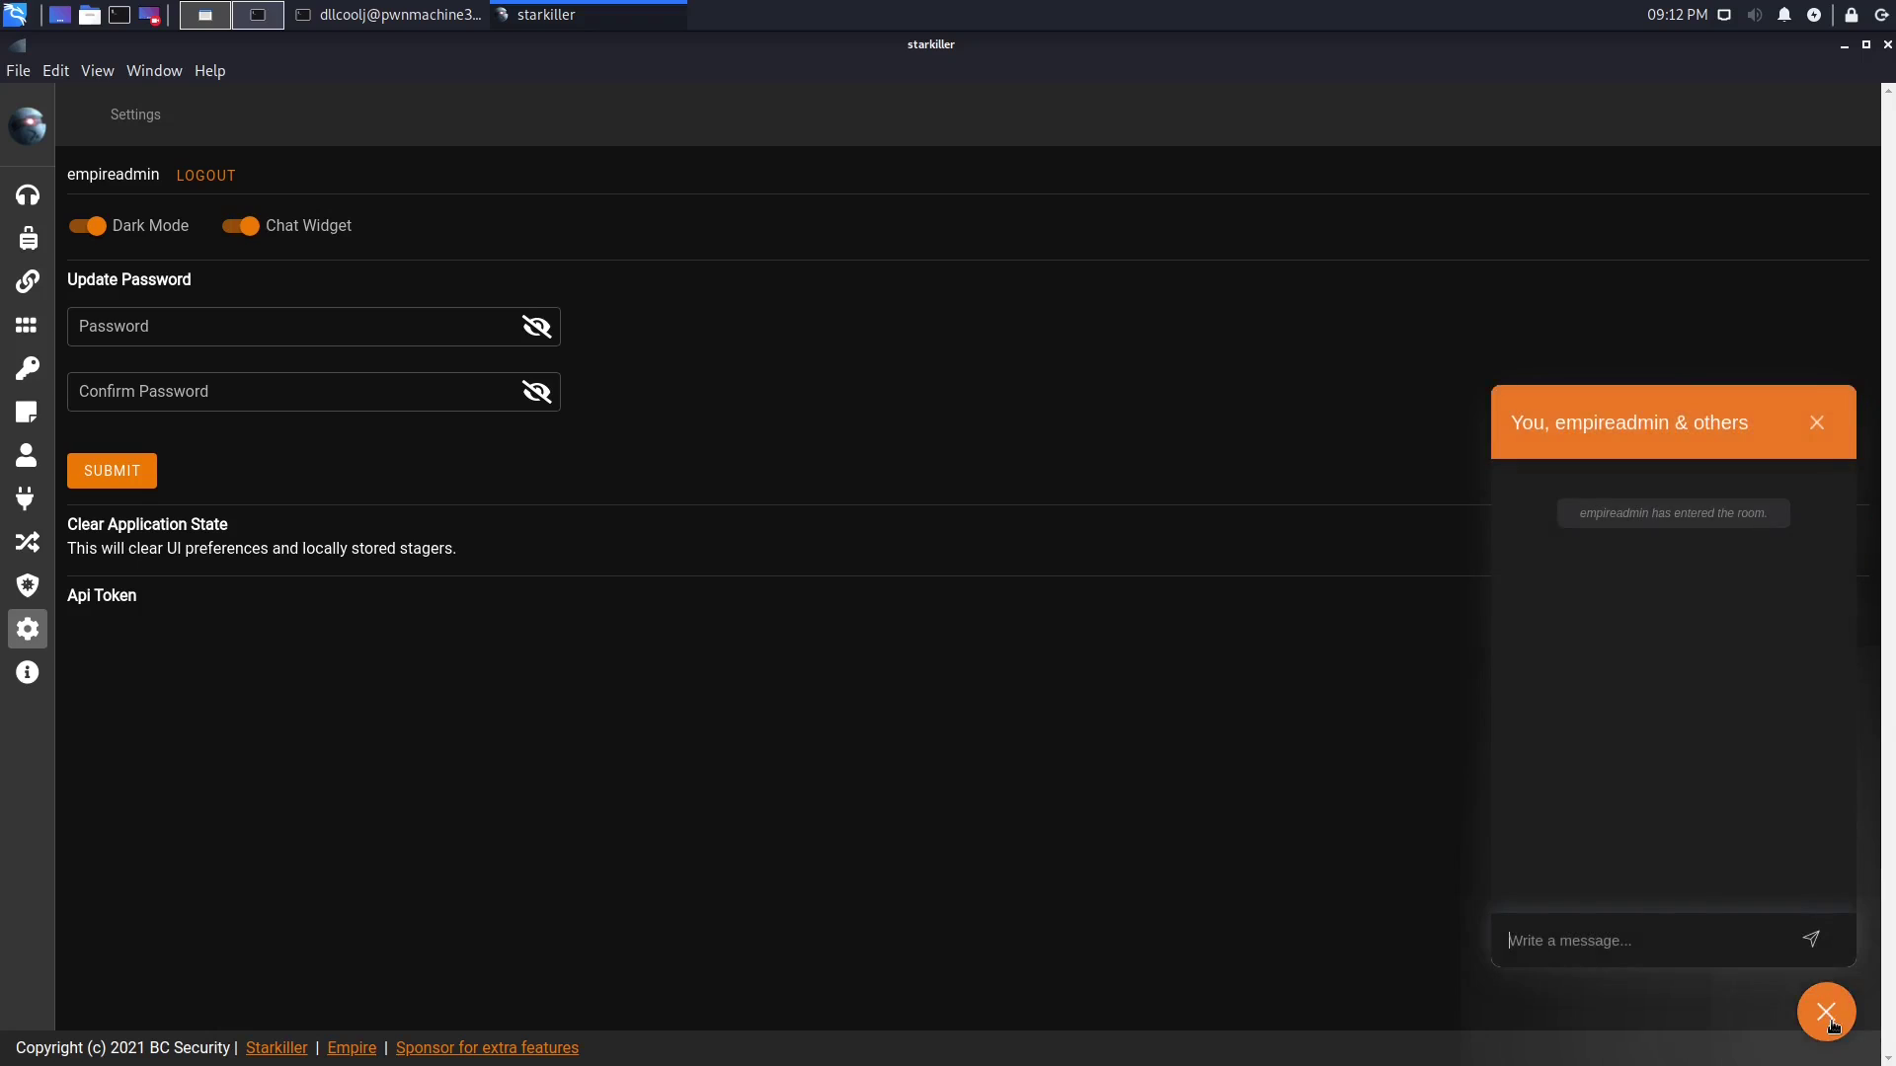
click(1816, 422)
Step: Copy the API token, toggle dark mode off and on, disable chat, and view About
click(1684, 595)
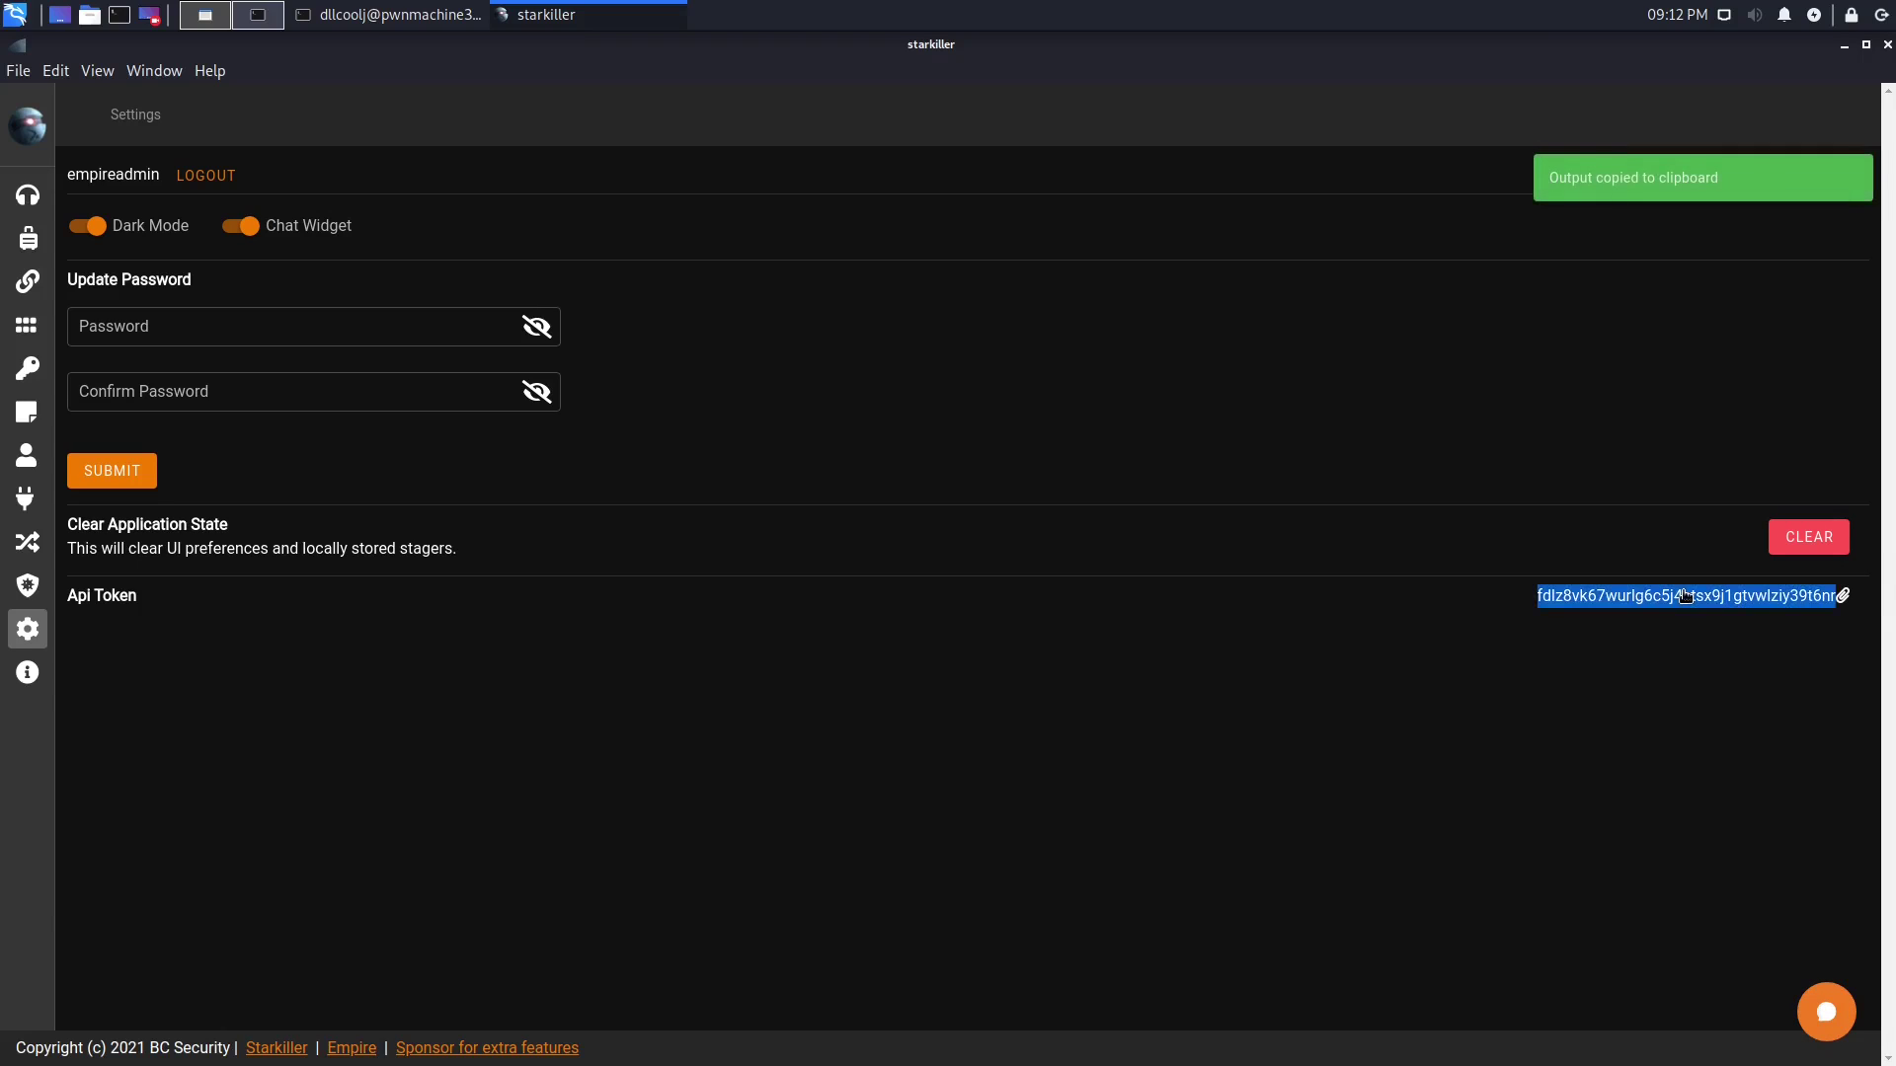
click(99, 226)
click(84, 225)
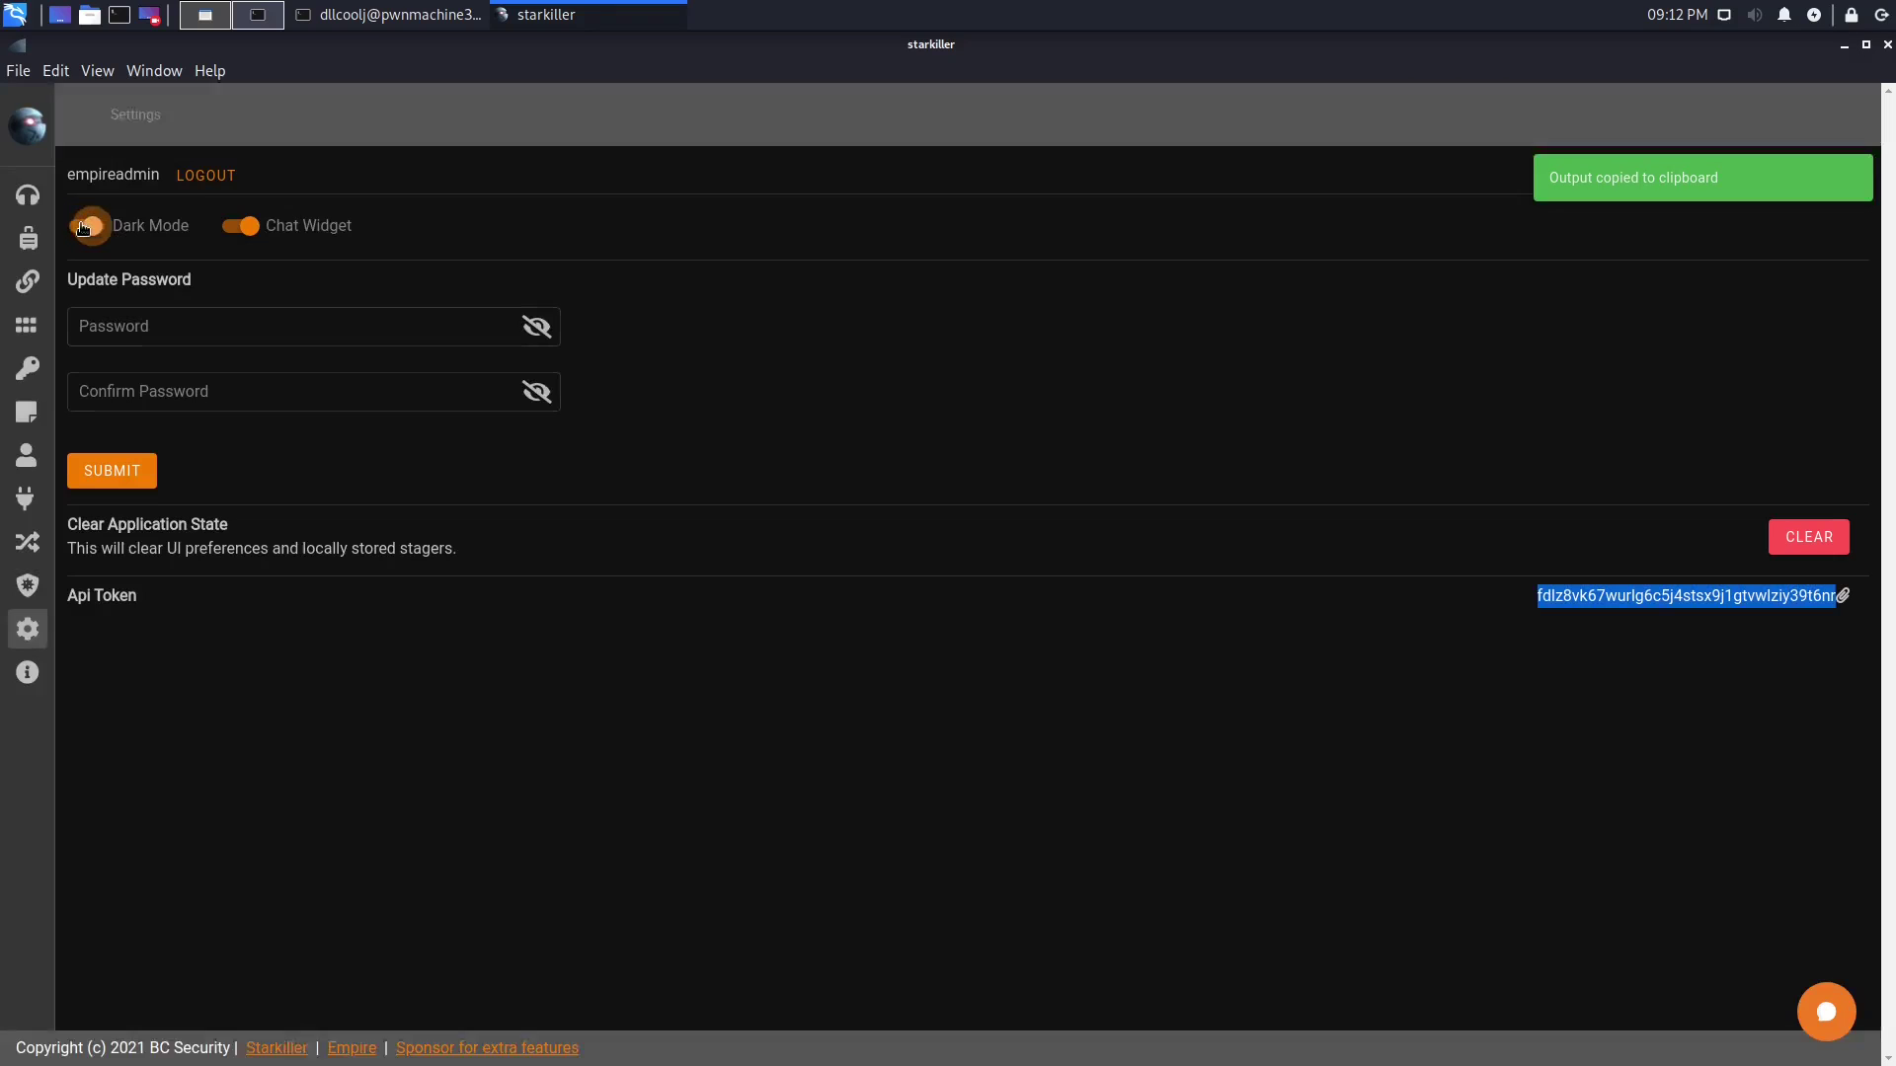
click(246, 225)
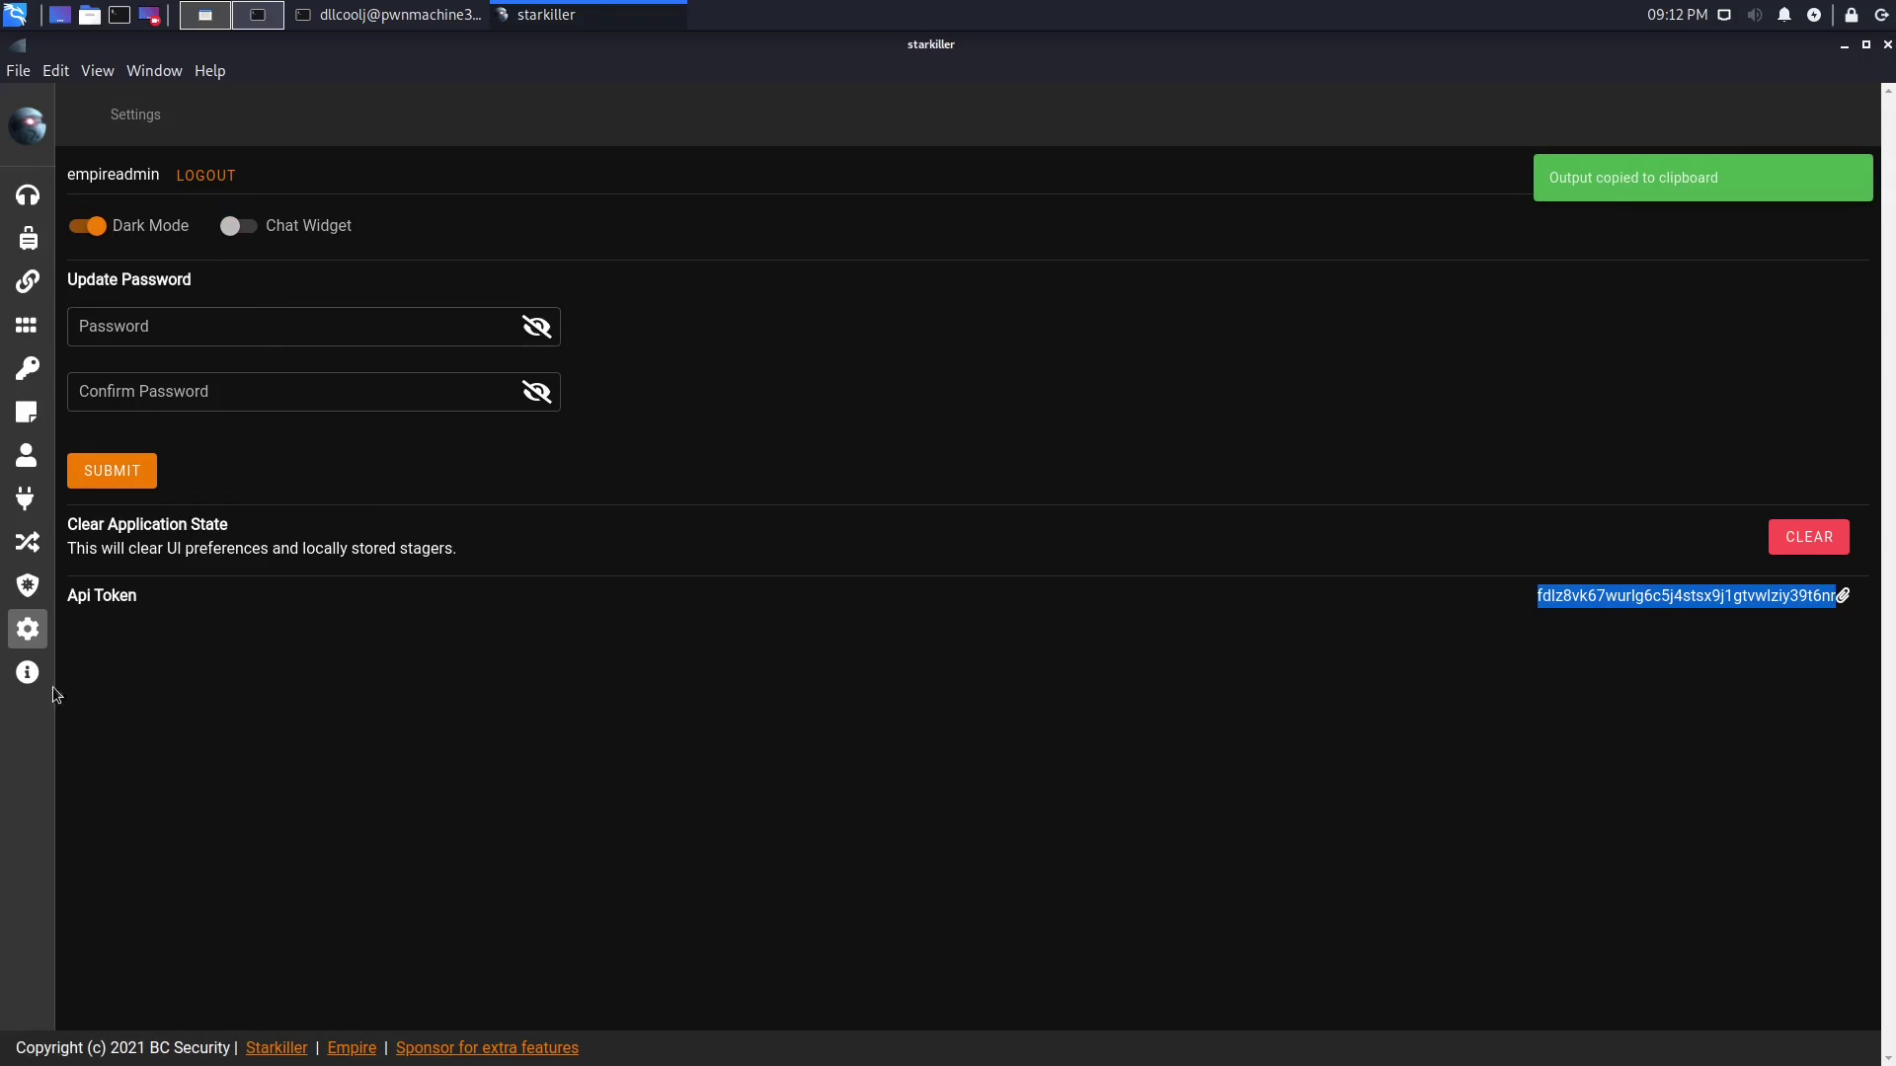
mouse_move(27, 652)
click(26, 673)
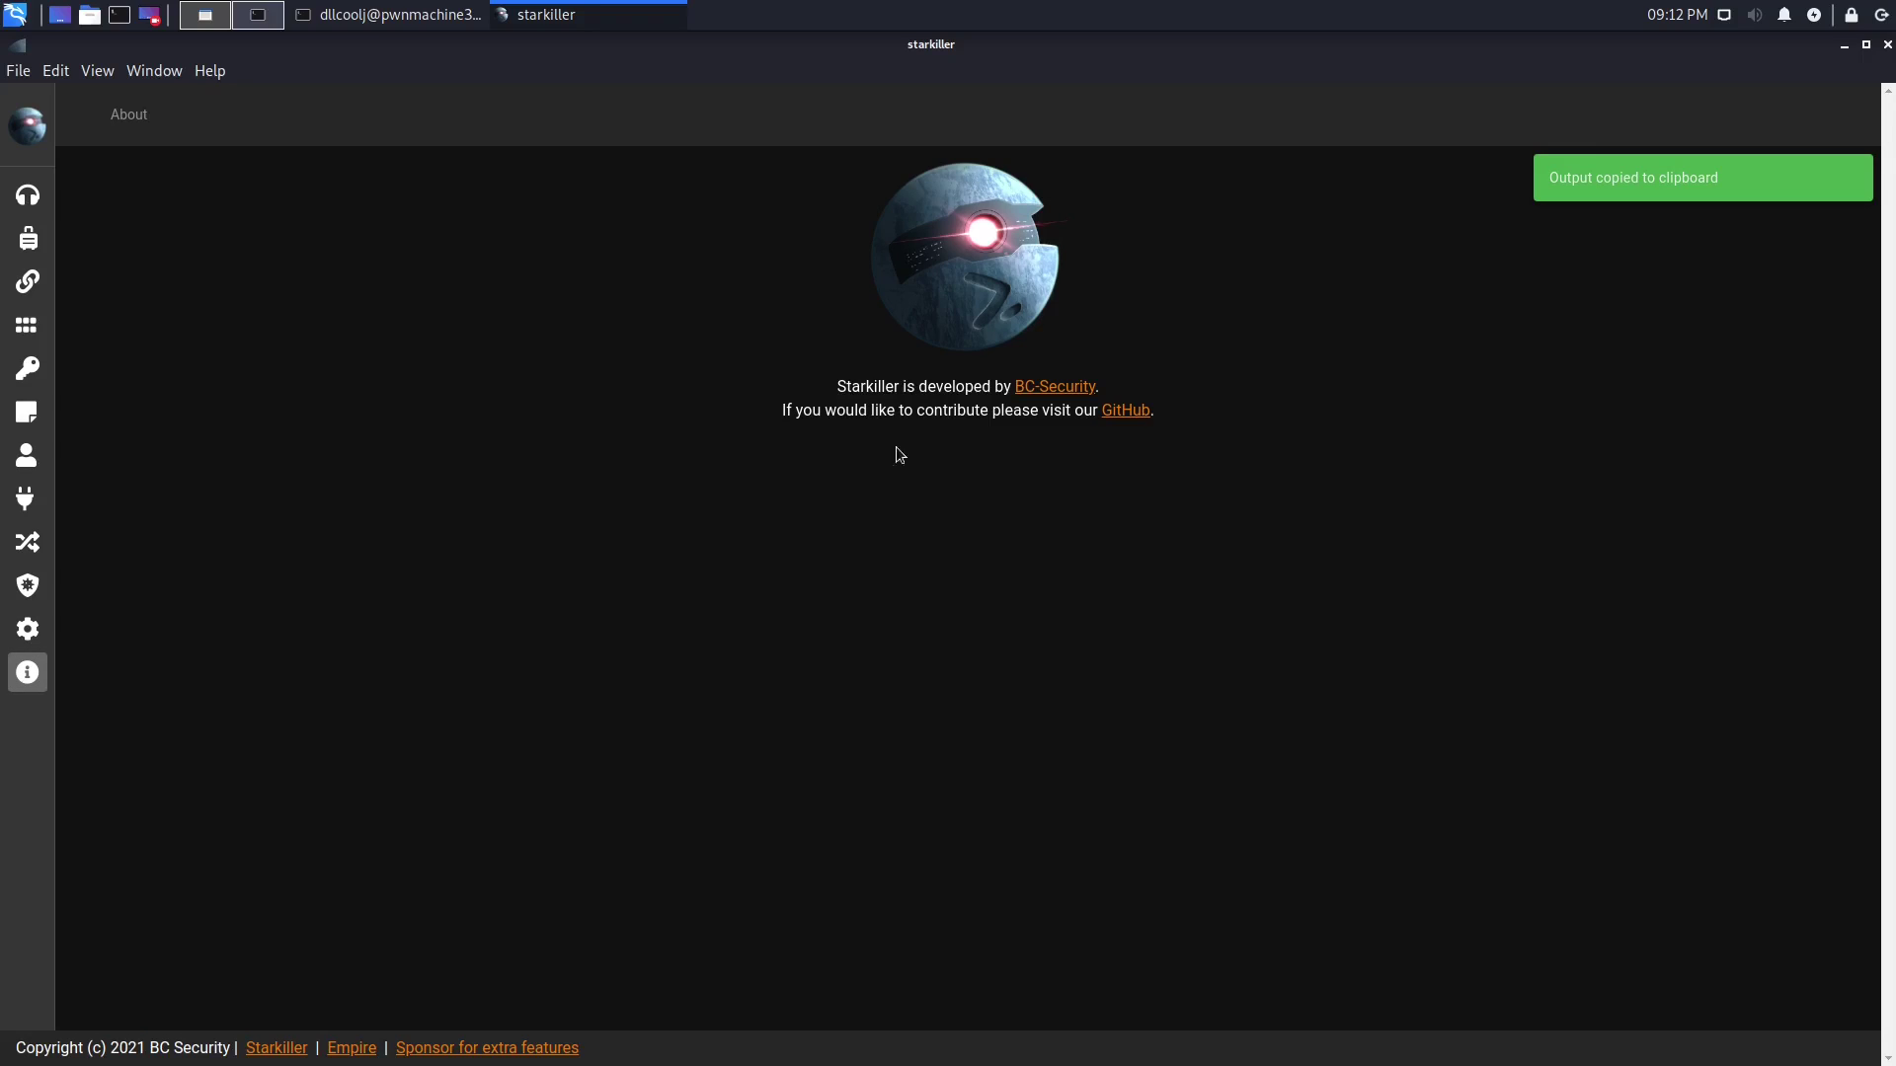
mouse_move(28, 367)
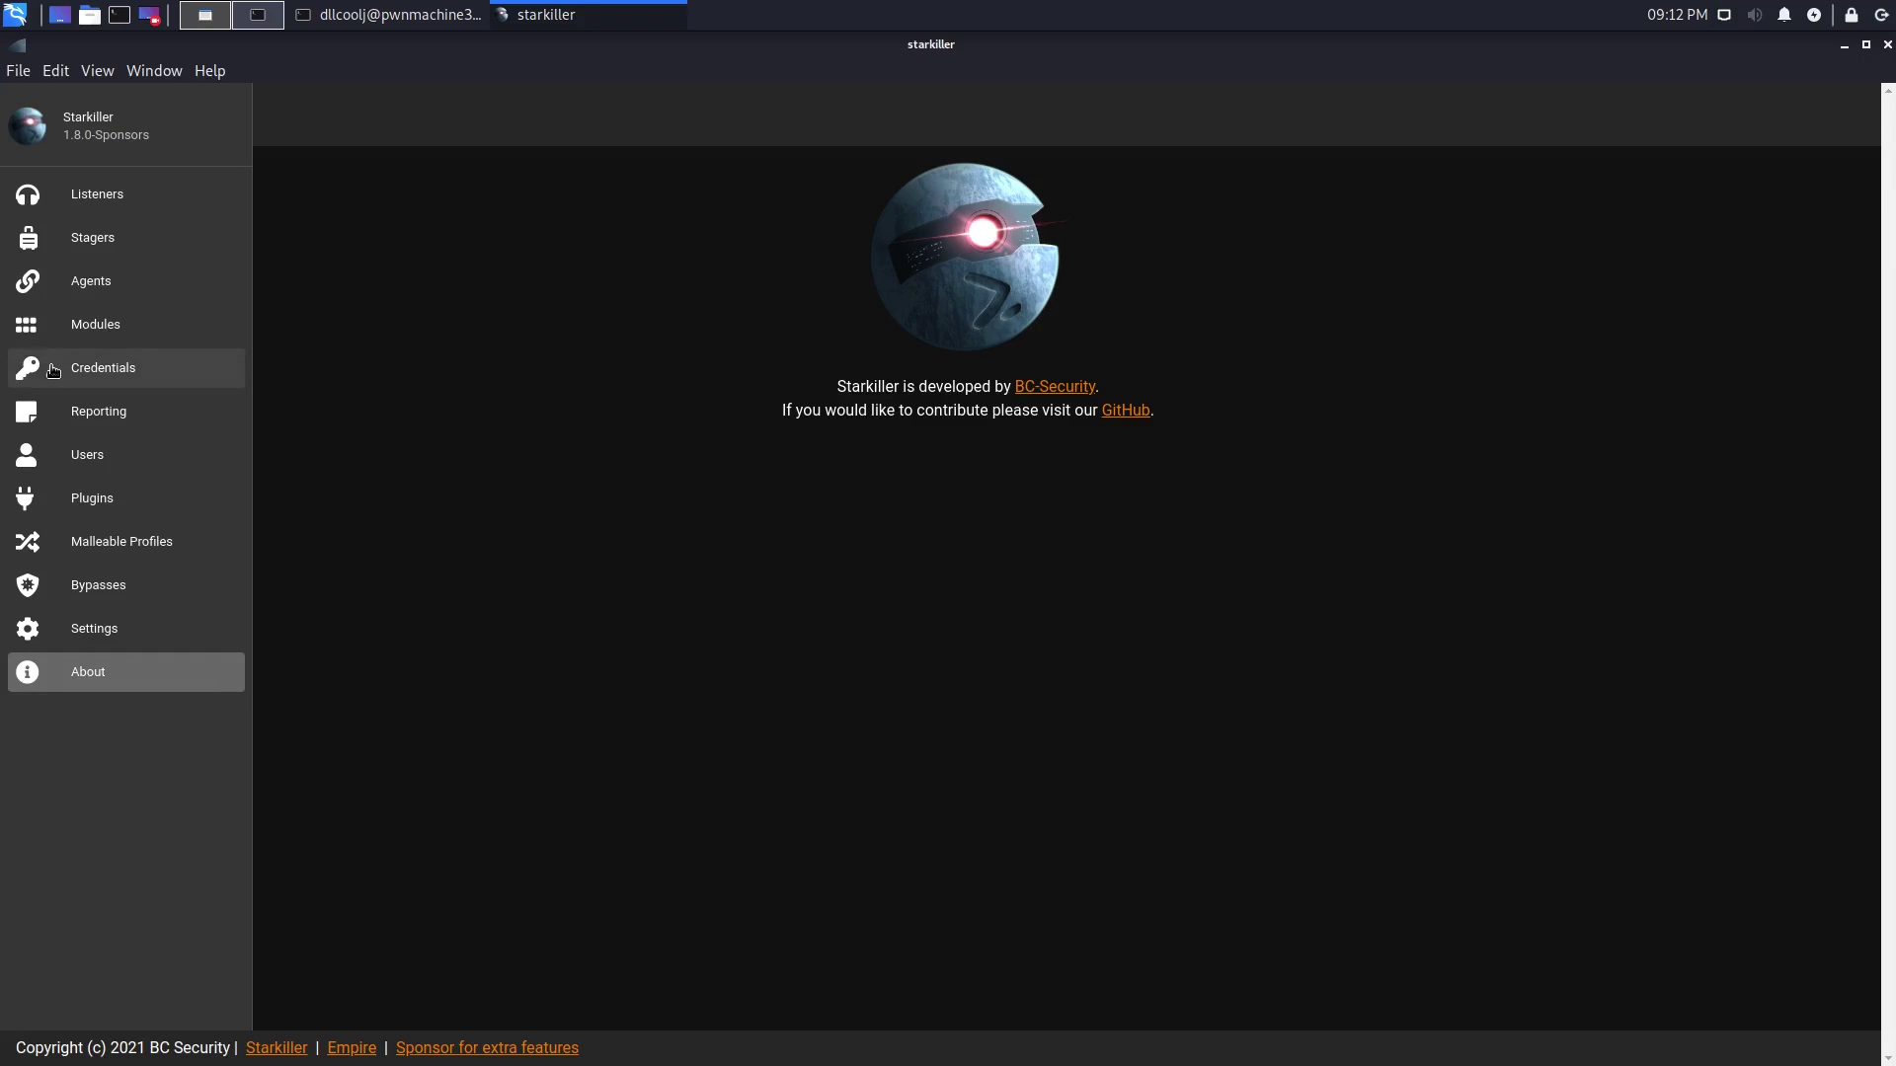
click(95, 194)
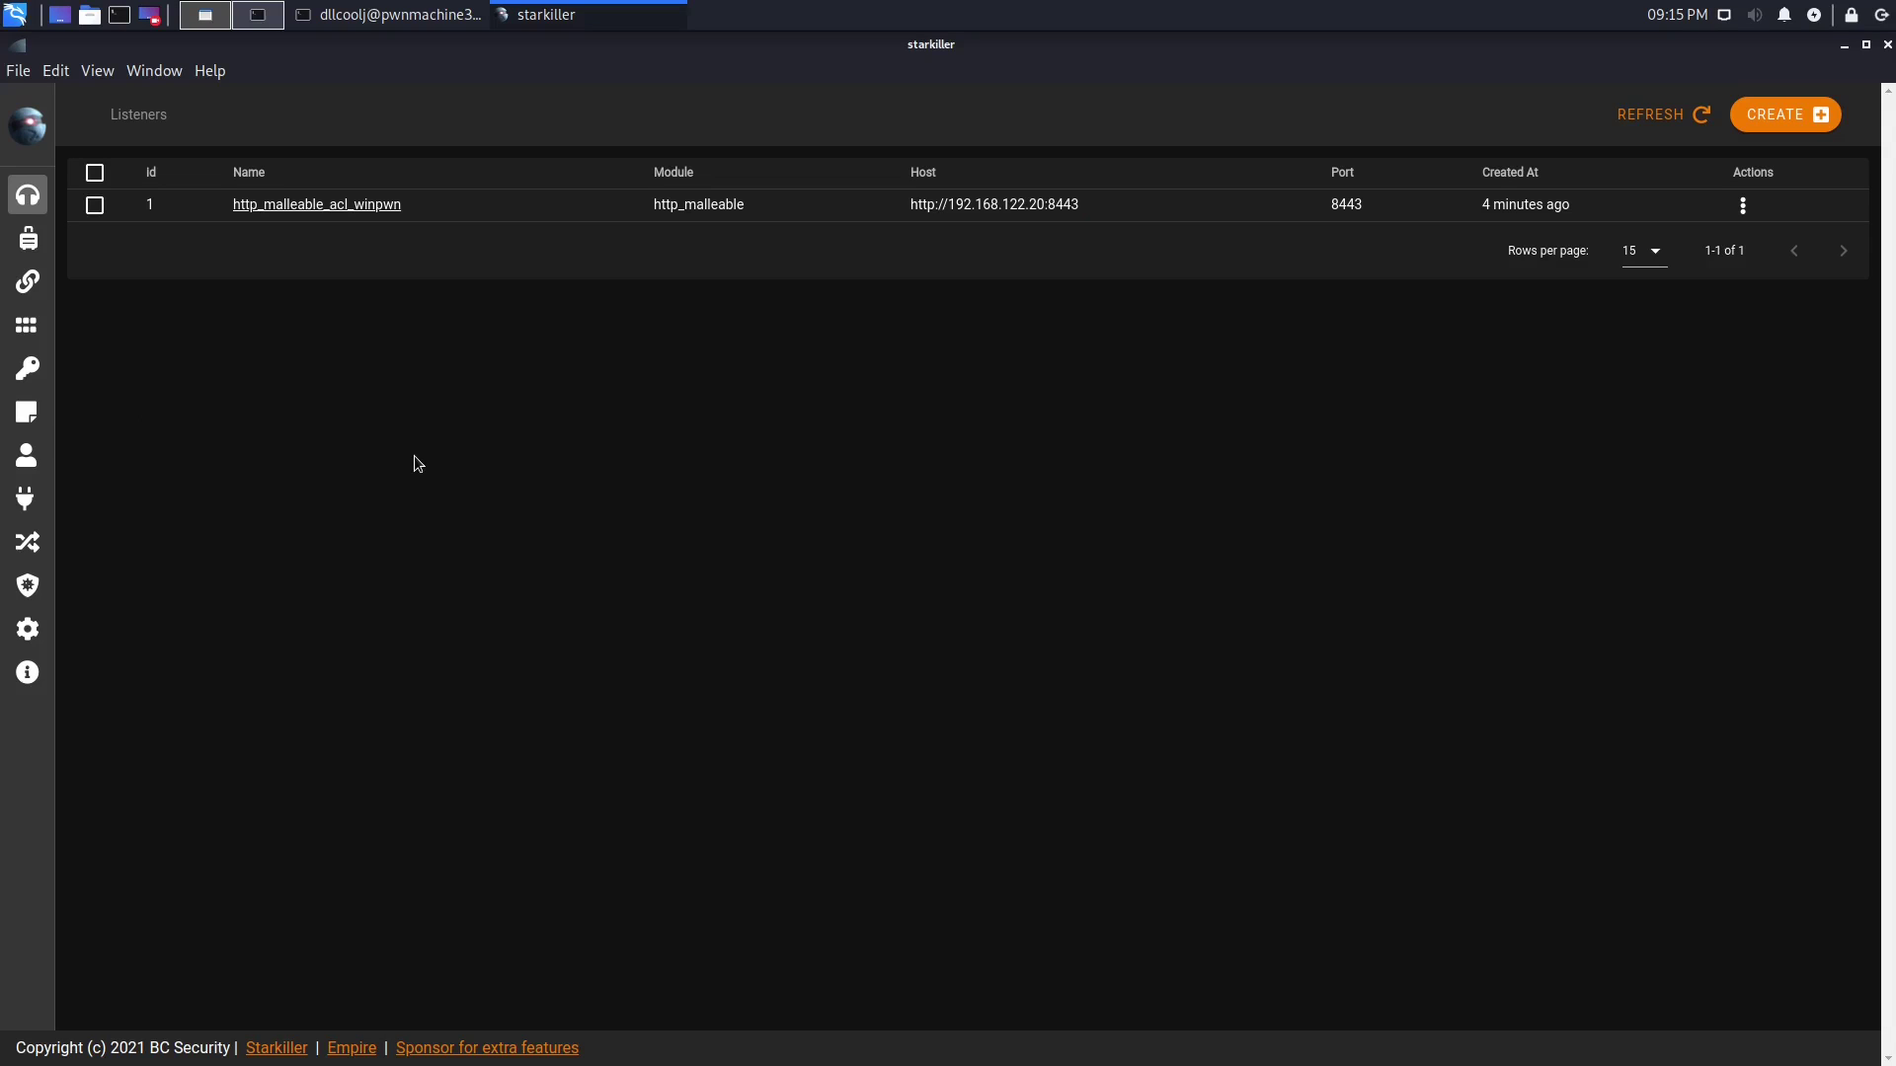
Step: Switch from Starkiller's Listeners page to the Kali terminal
key(alt+Tab)
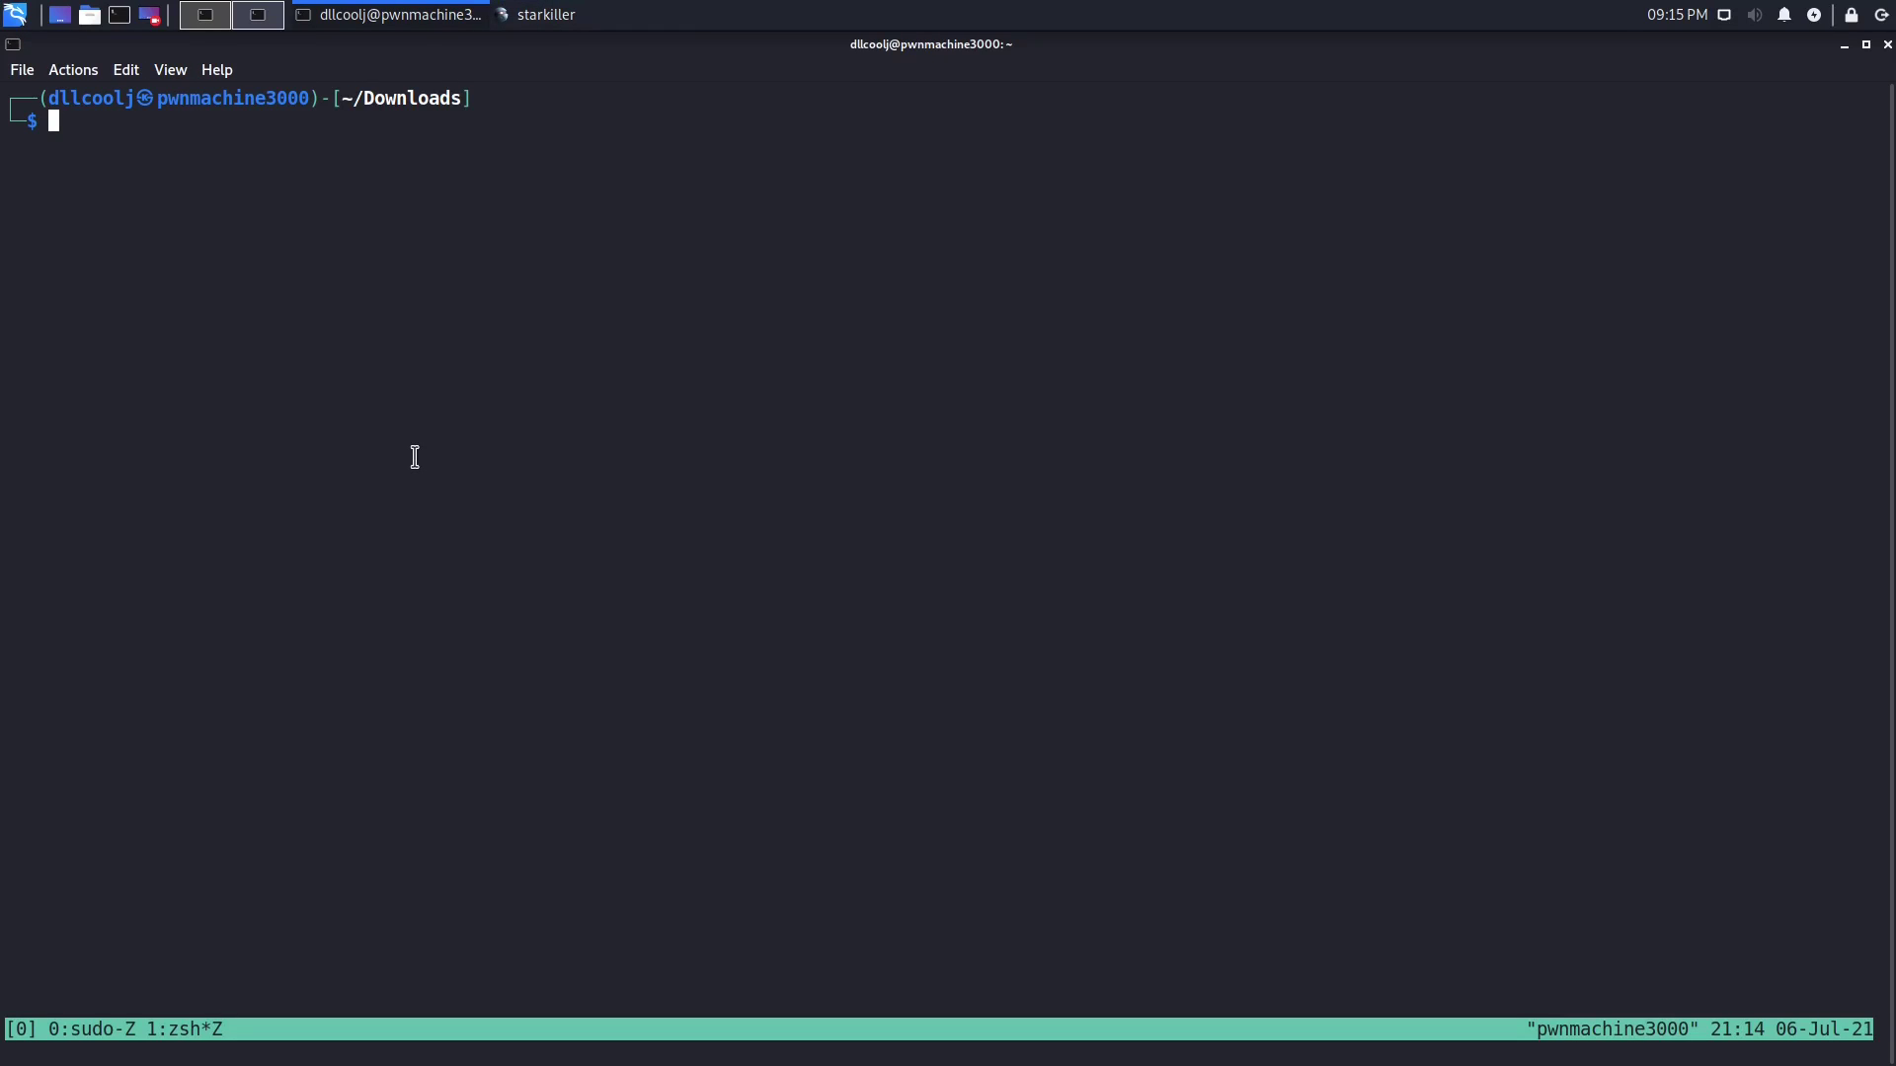
text(ls)
Step: List the Downloads folder and print the contents of launcher_tmp.bat
key(Return)
double_click(680, 144)
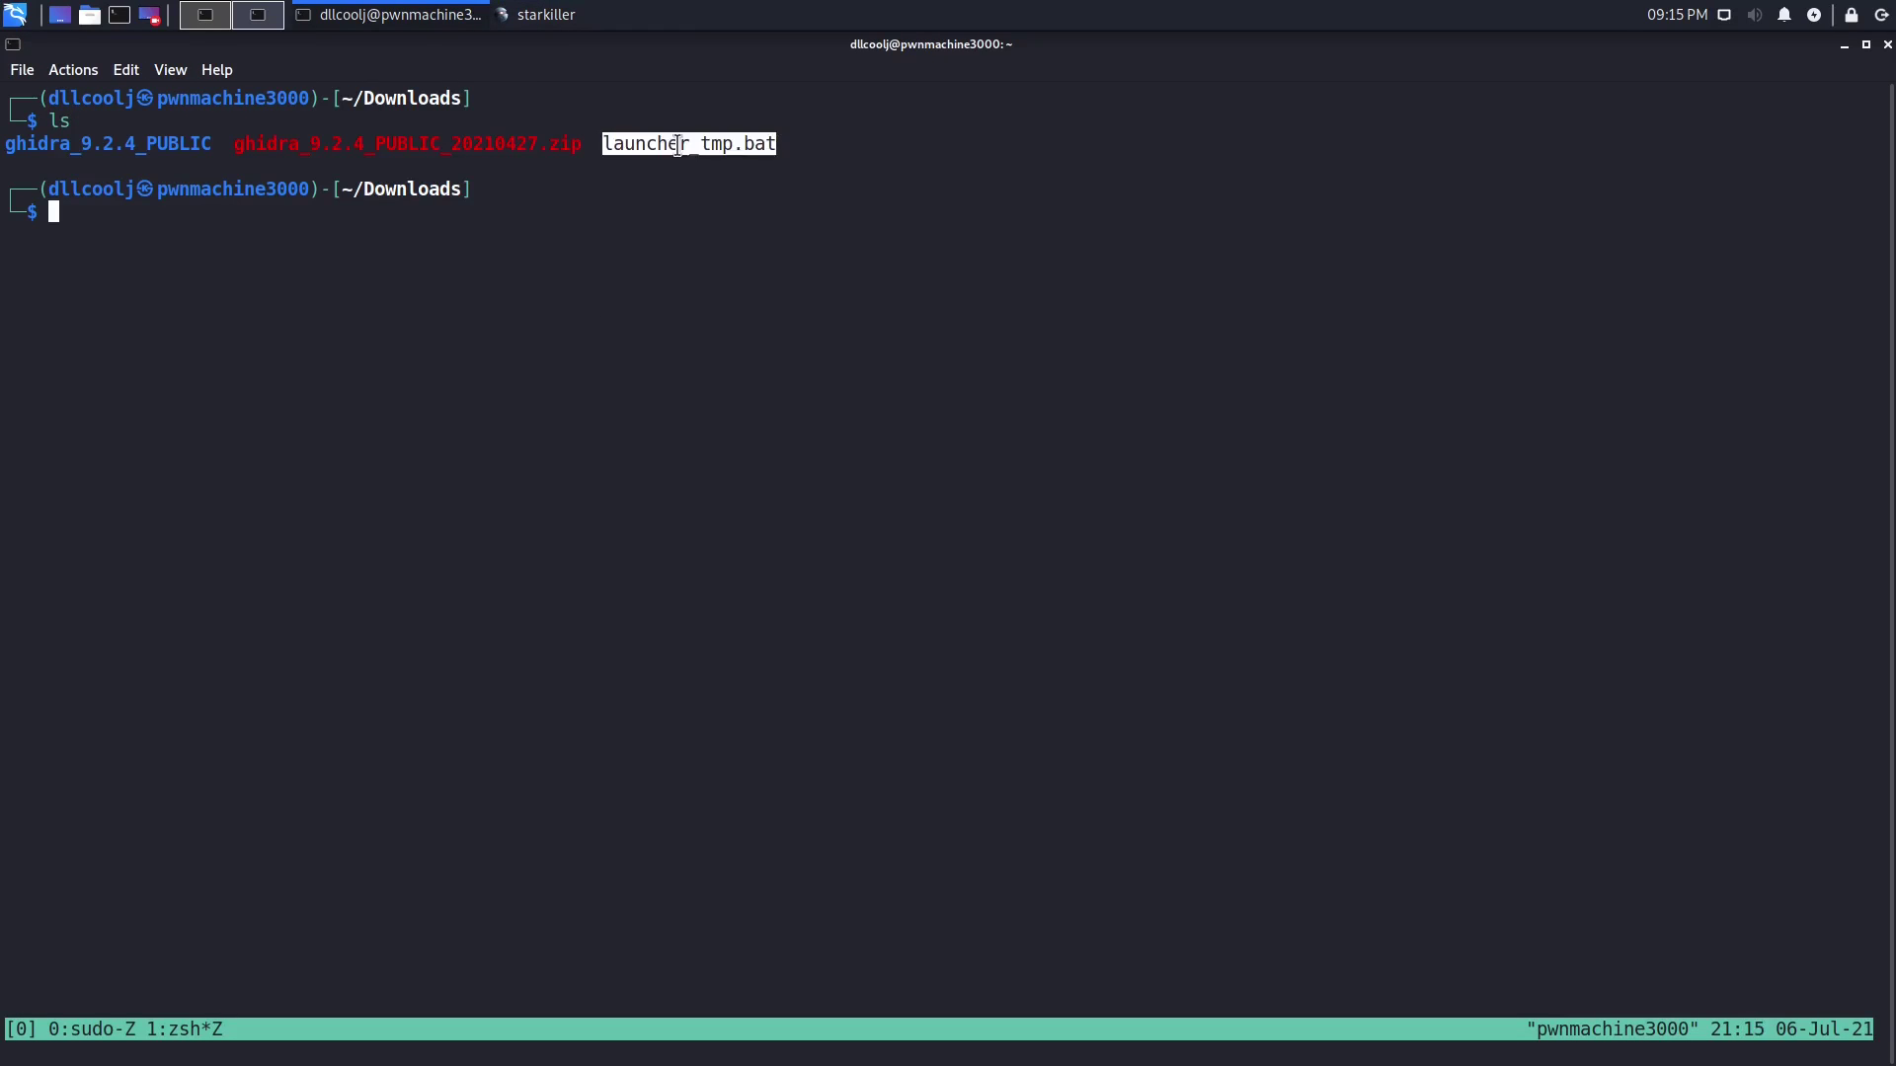
click(688, 279)
text(cat tm)
key(Tab)
key(Return)
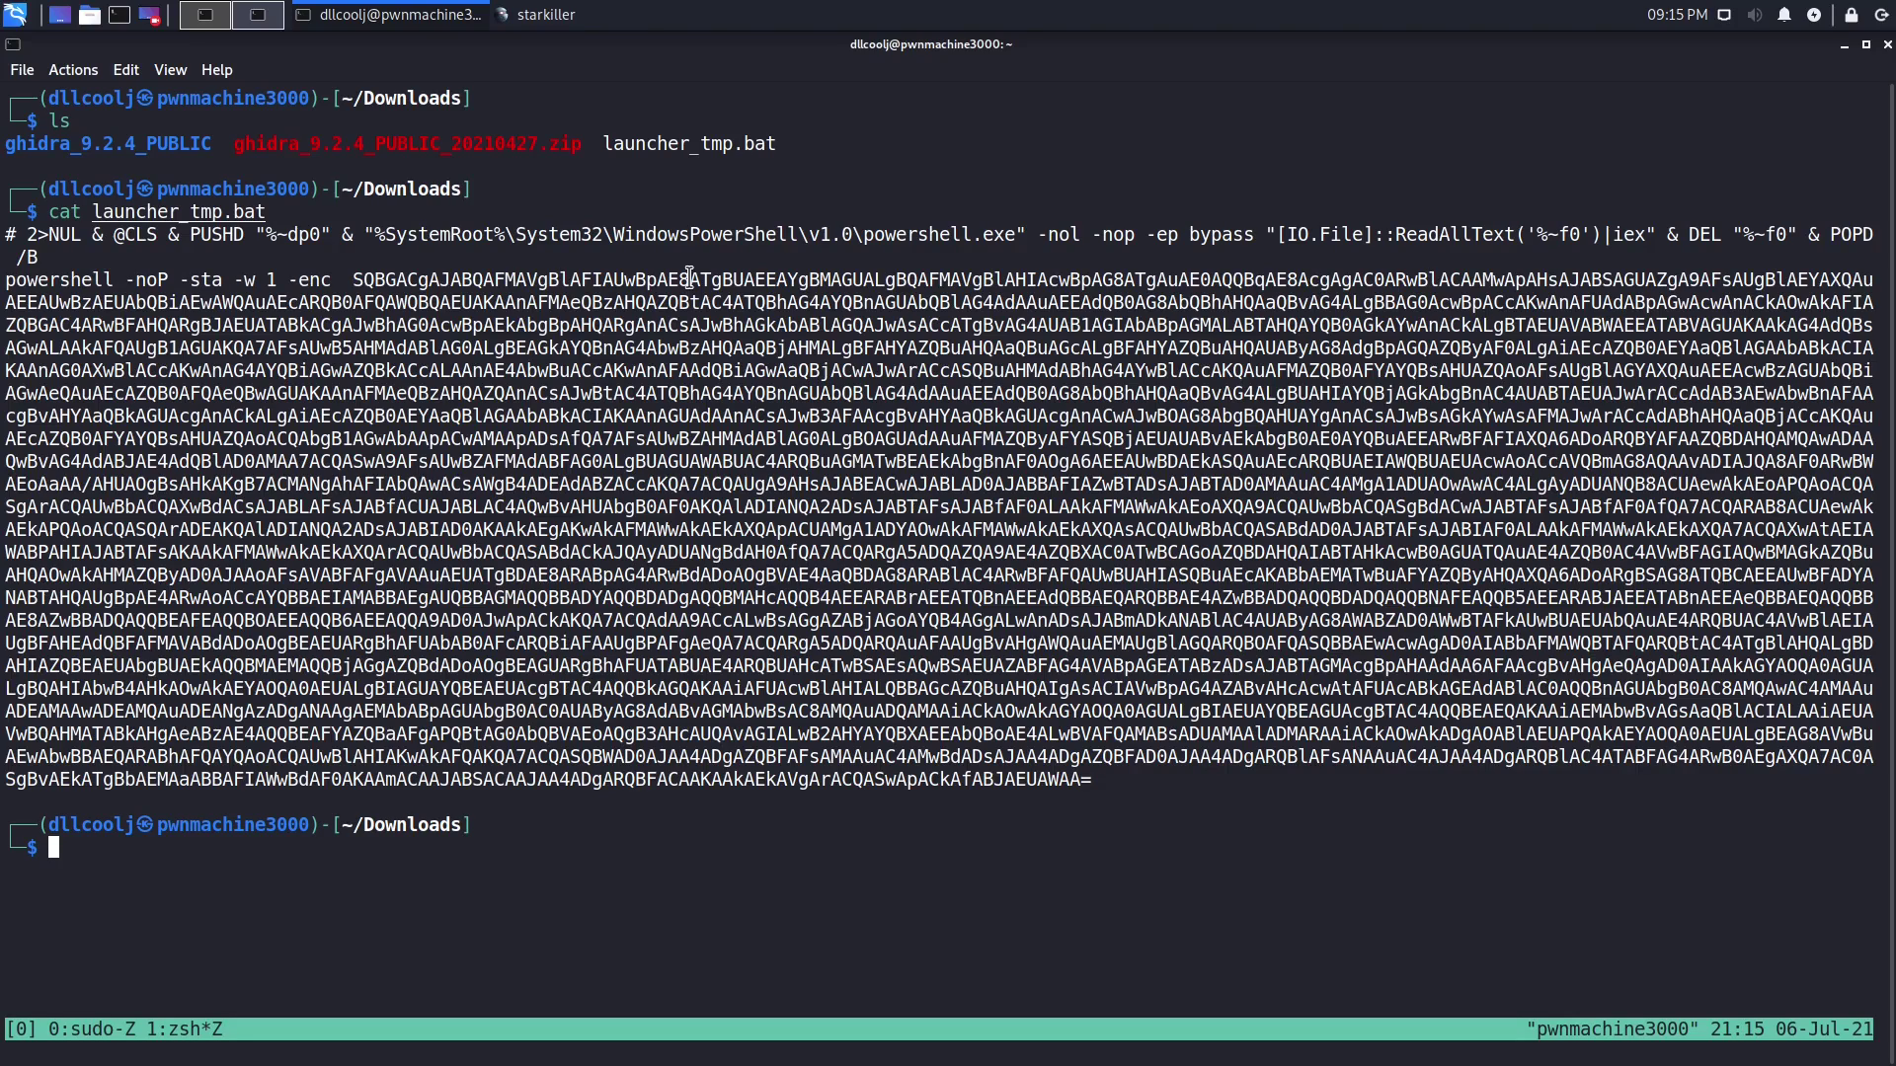
Step: Clear the screen and serve Downloads with python3 -m http.server on port 8000
key(ctrl+l)
text(py)
key(BackSpace)
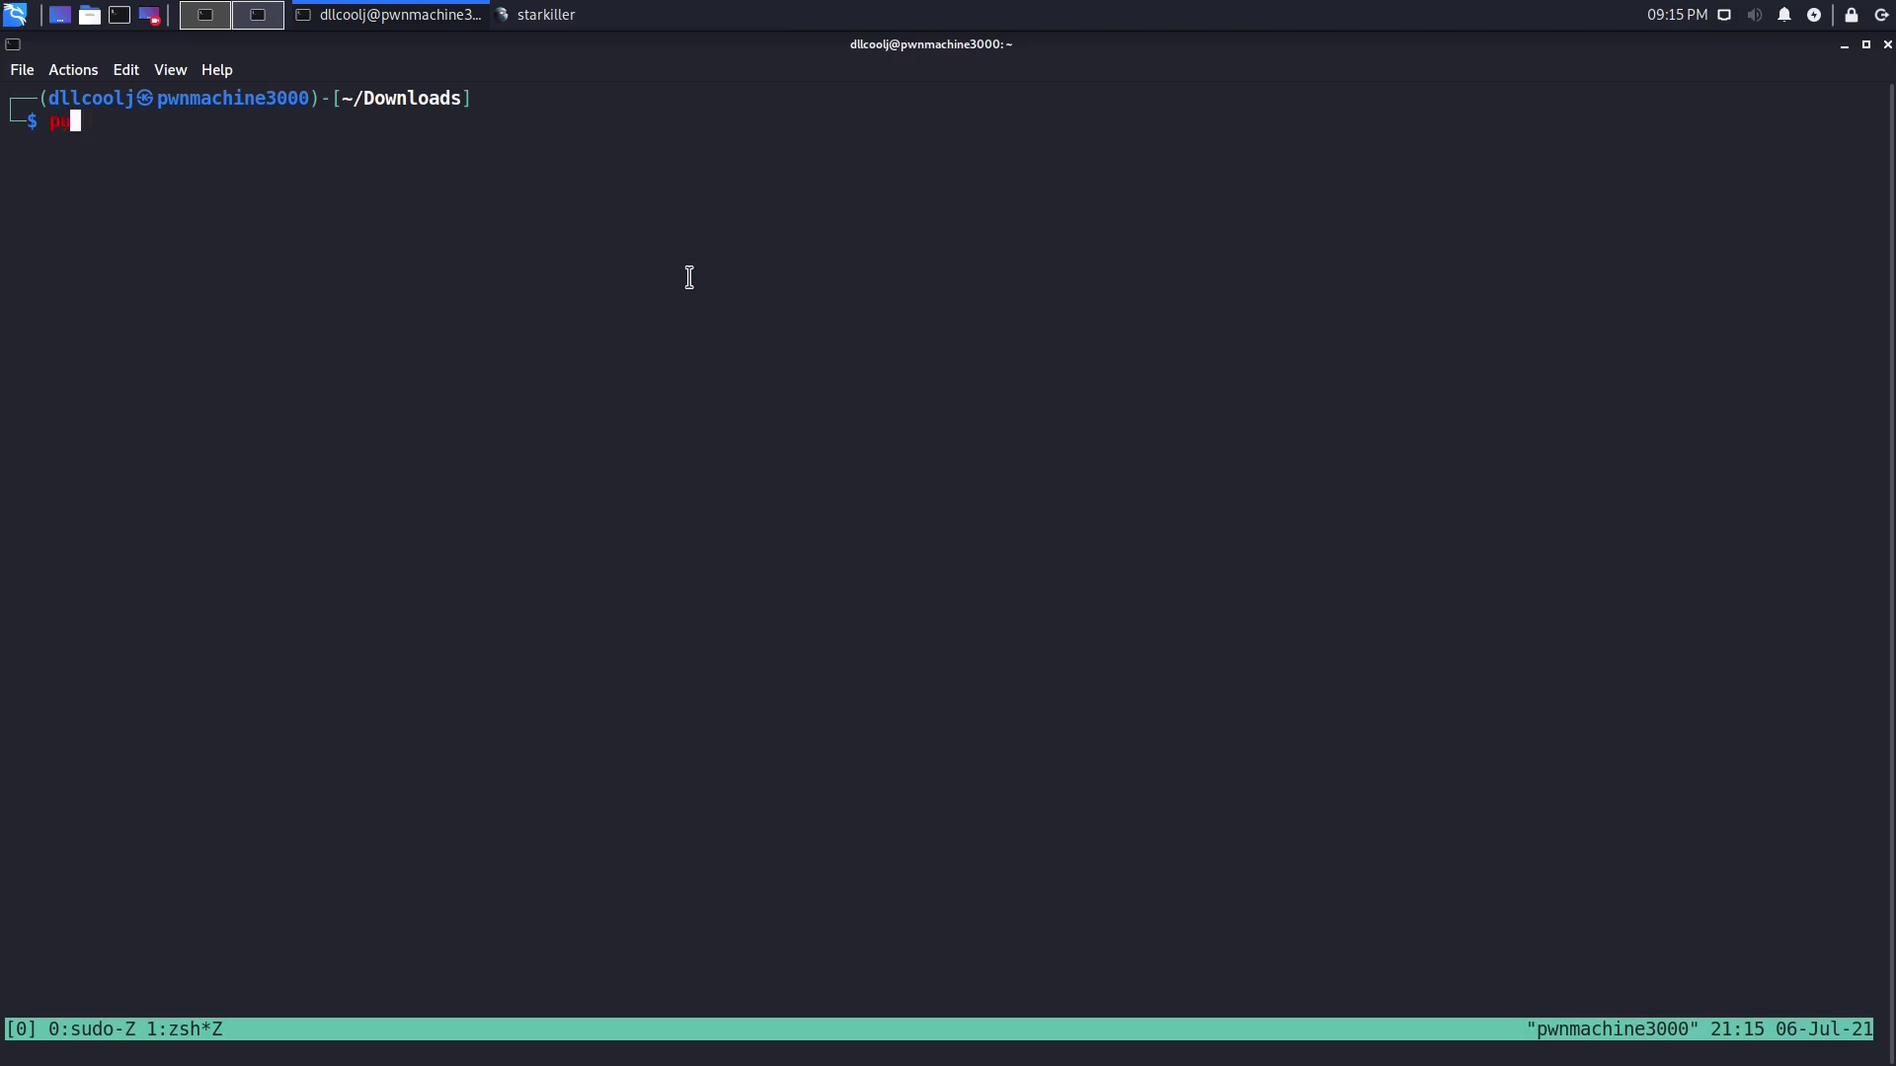
text(python3 -m http.server)
key(Return)
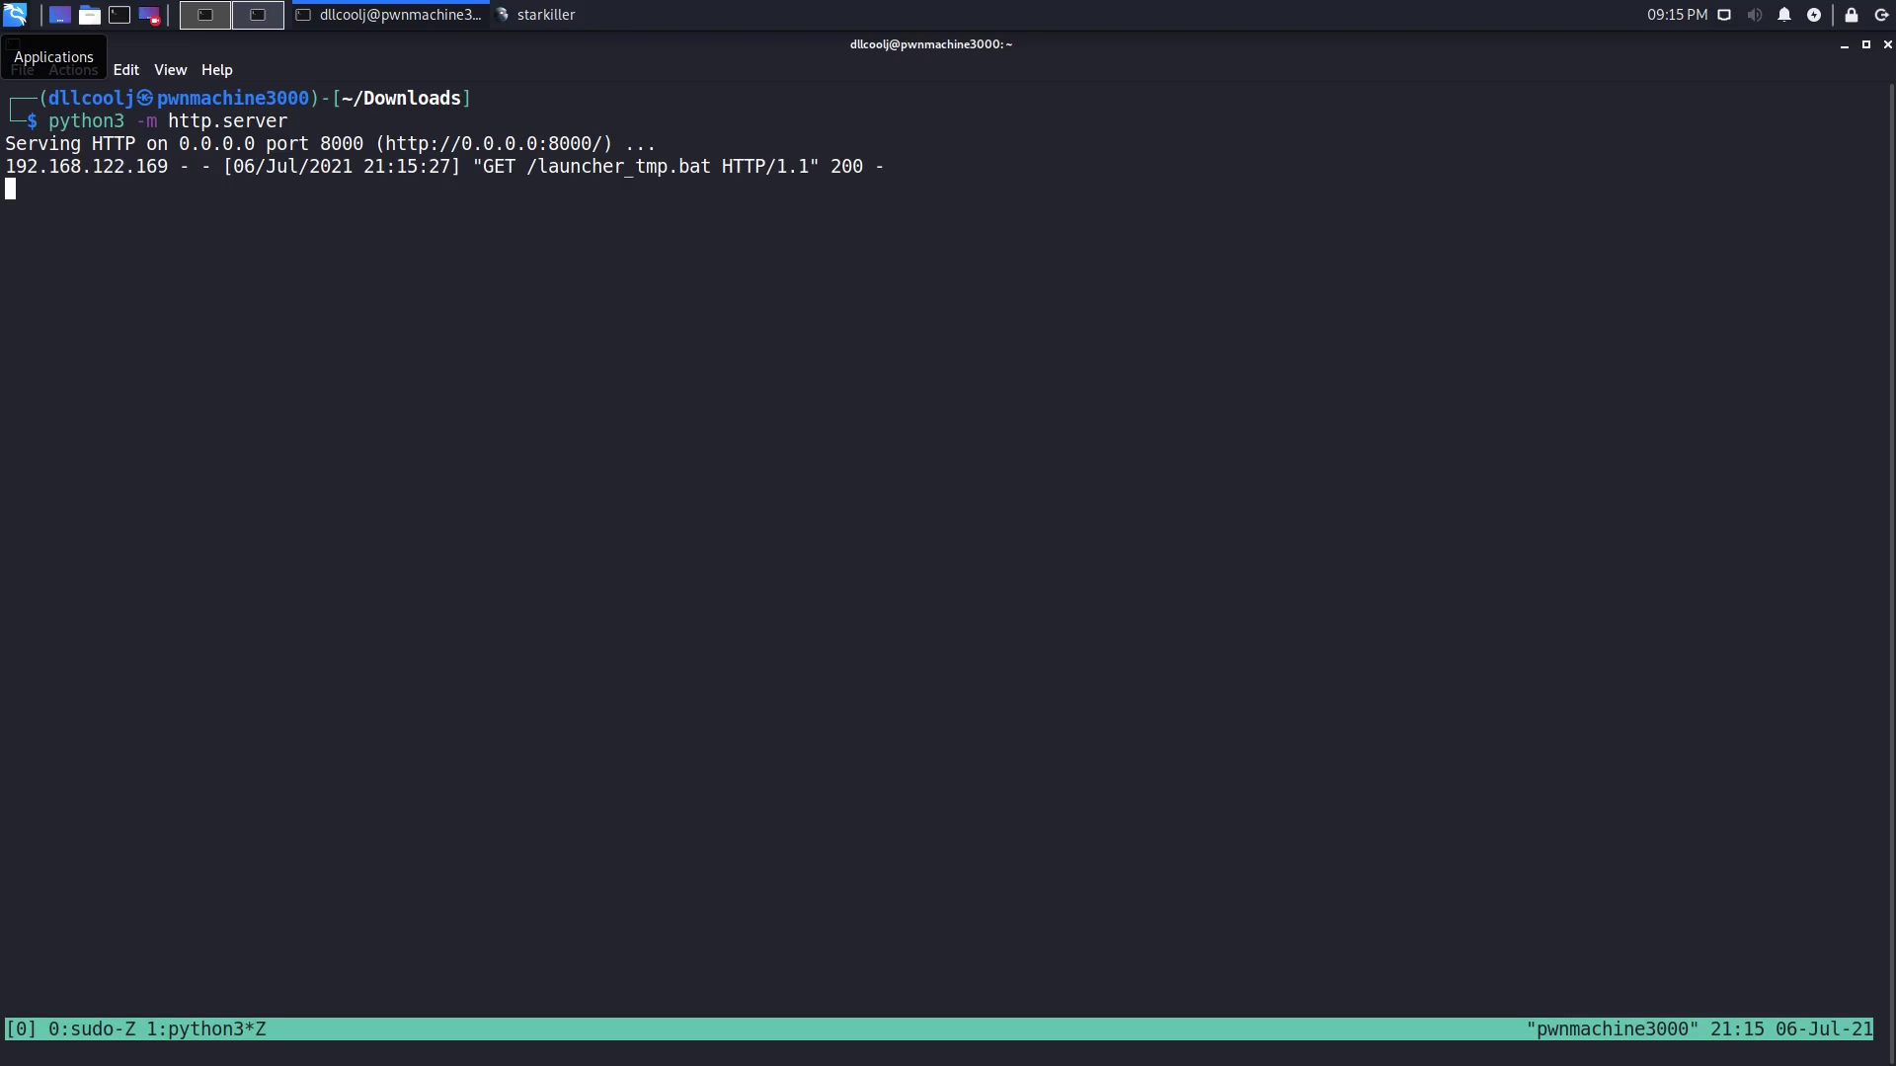
key(alt+Tab)
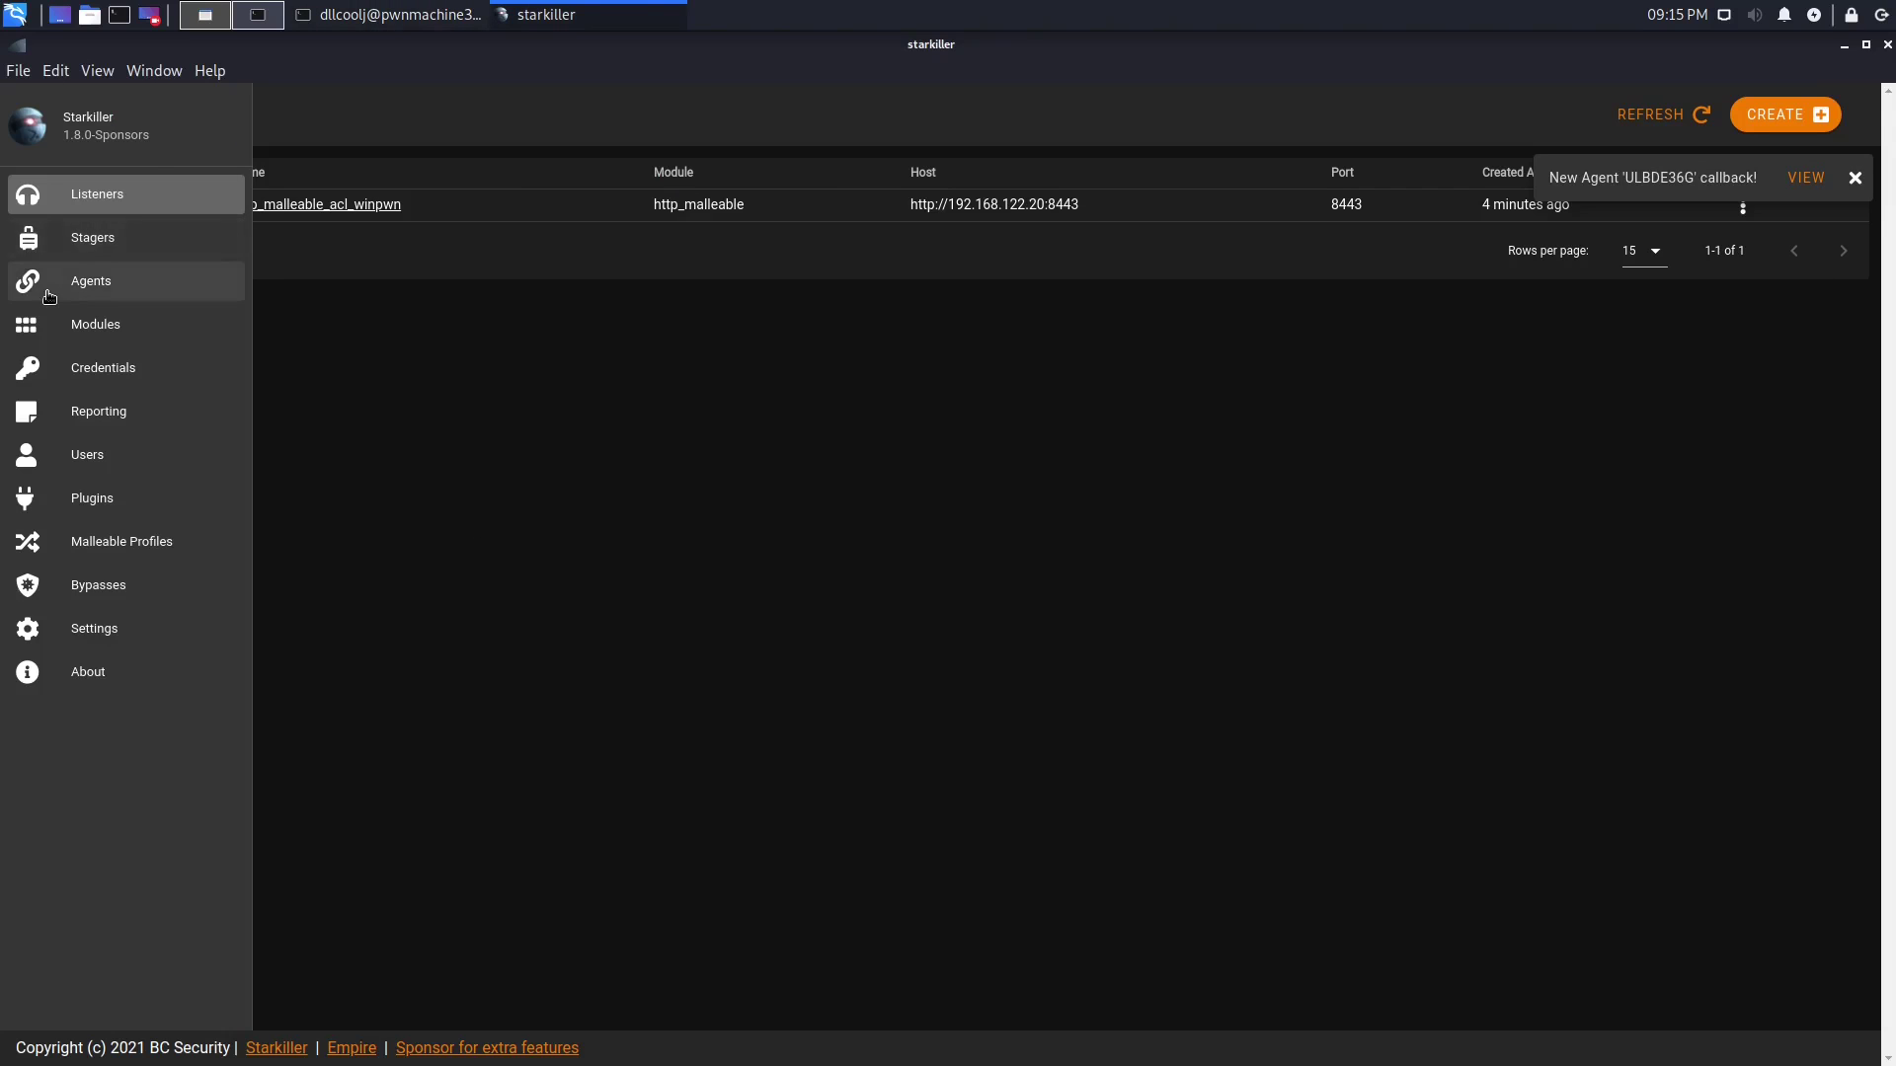
Step: Open agent ULBDE36G from DESKTOP-GR431DL through the Agents list
click(90, 281)
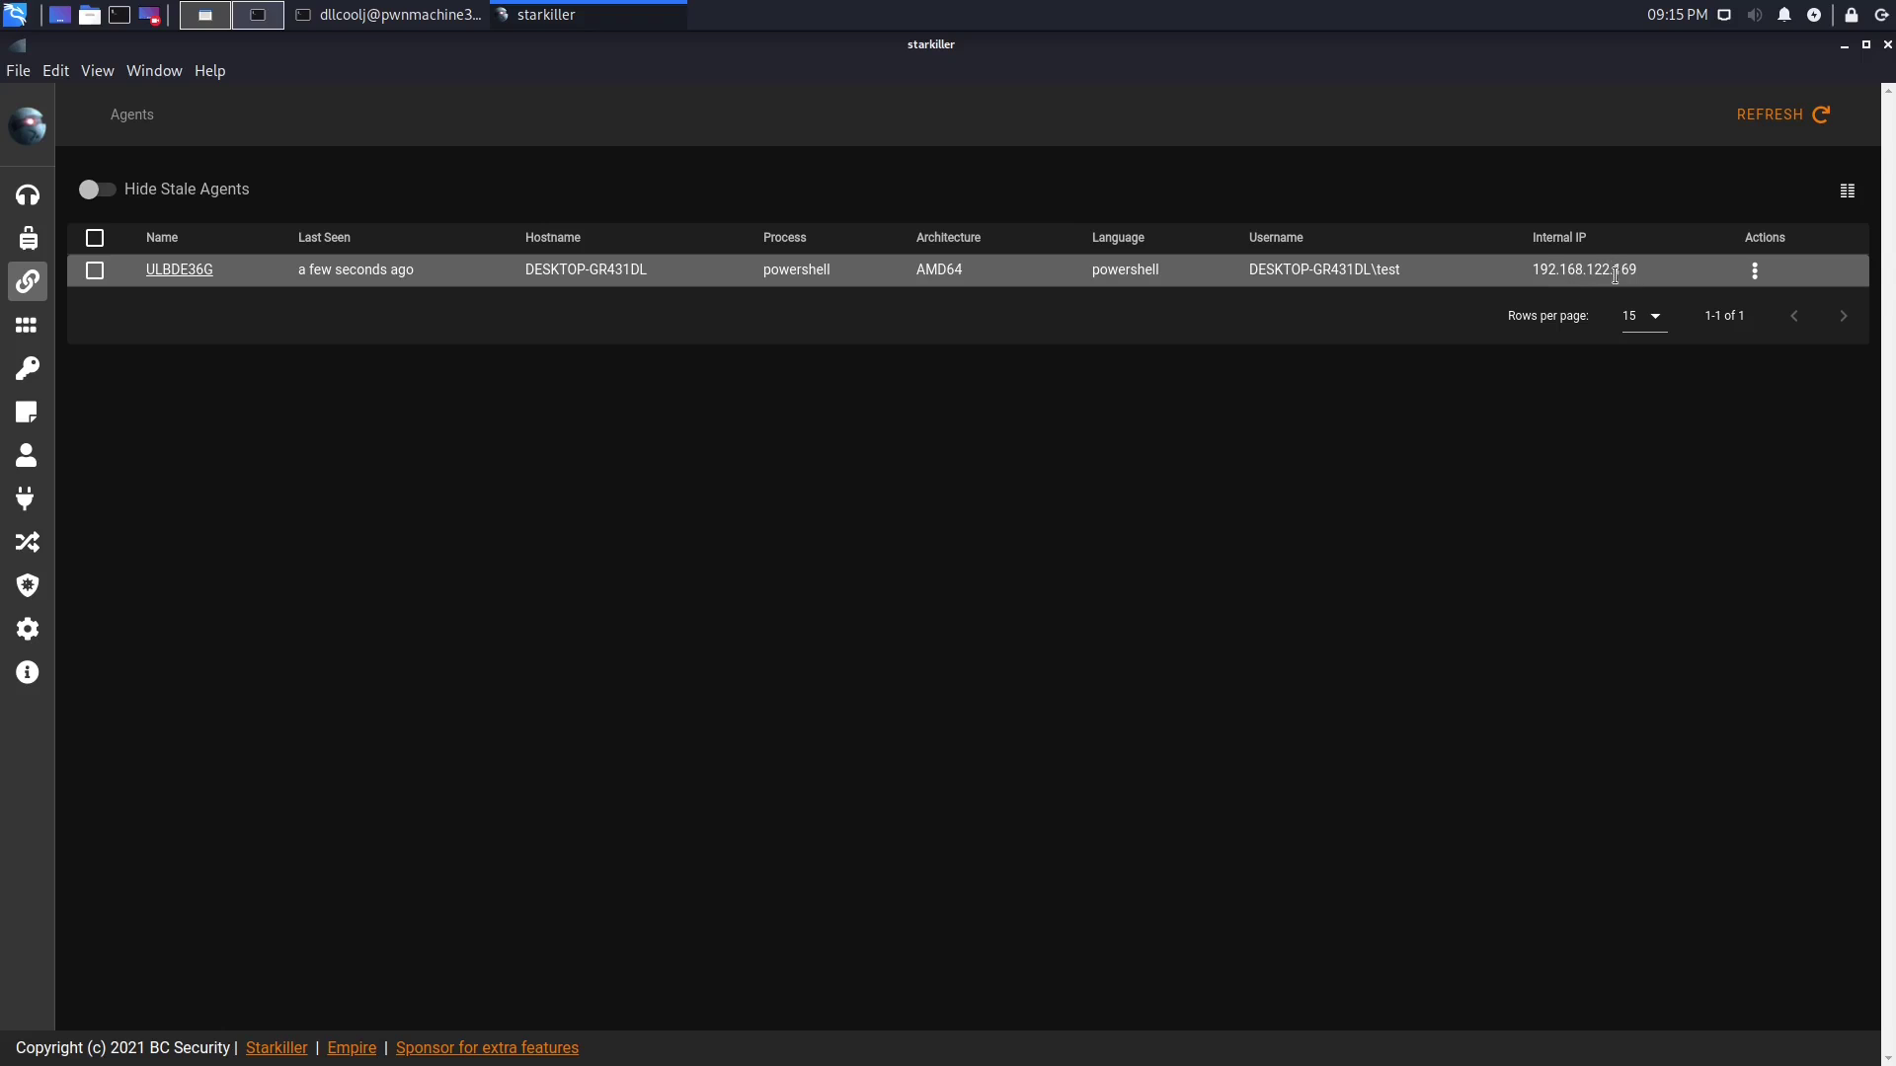
click(180, 270)
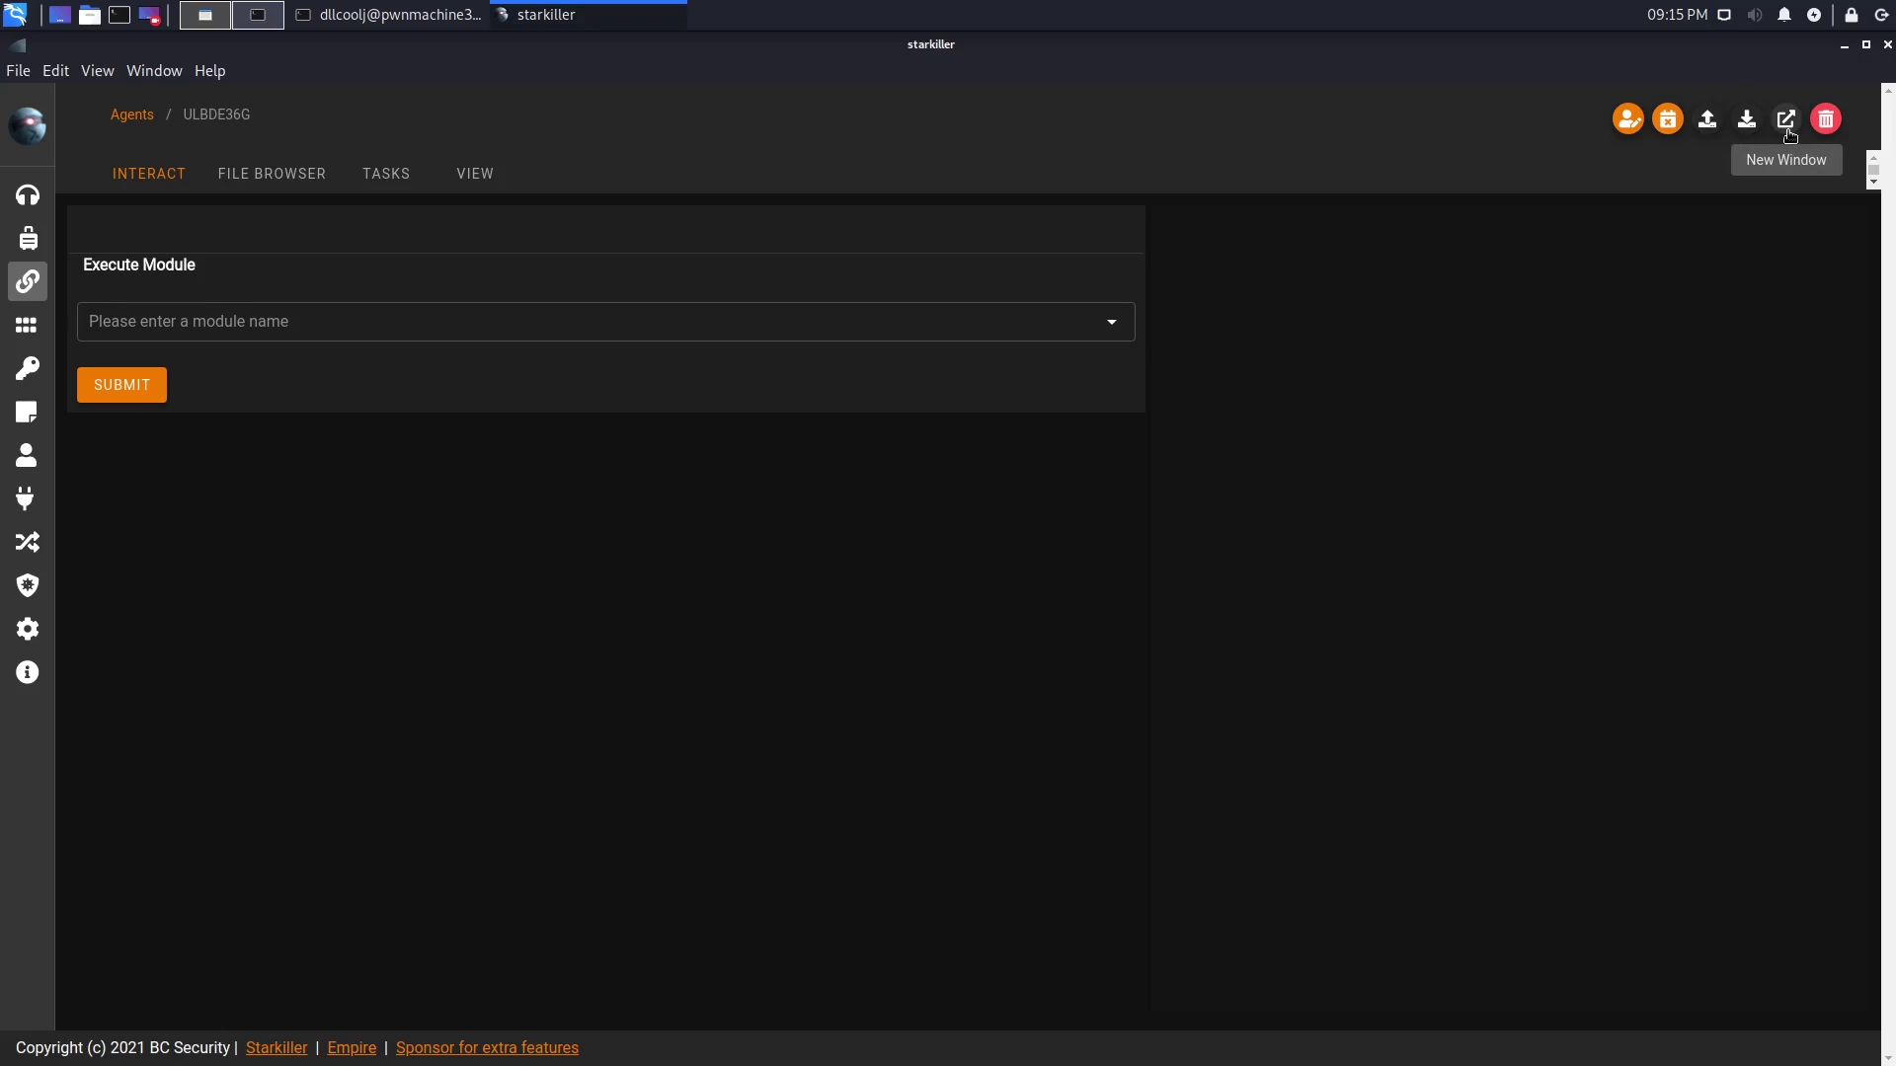
Step: Try renaming agent ULBDE36G to win_1_tmp (rejected), then restore and re-maximize the window
click(1628, 119)
click(885, 570)
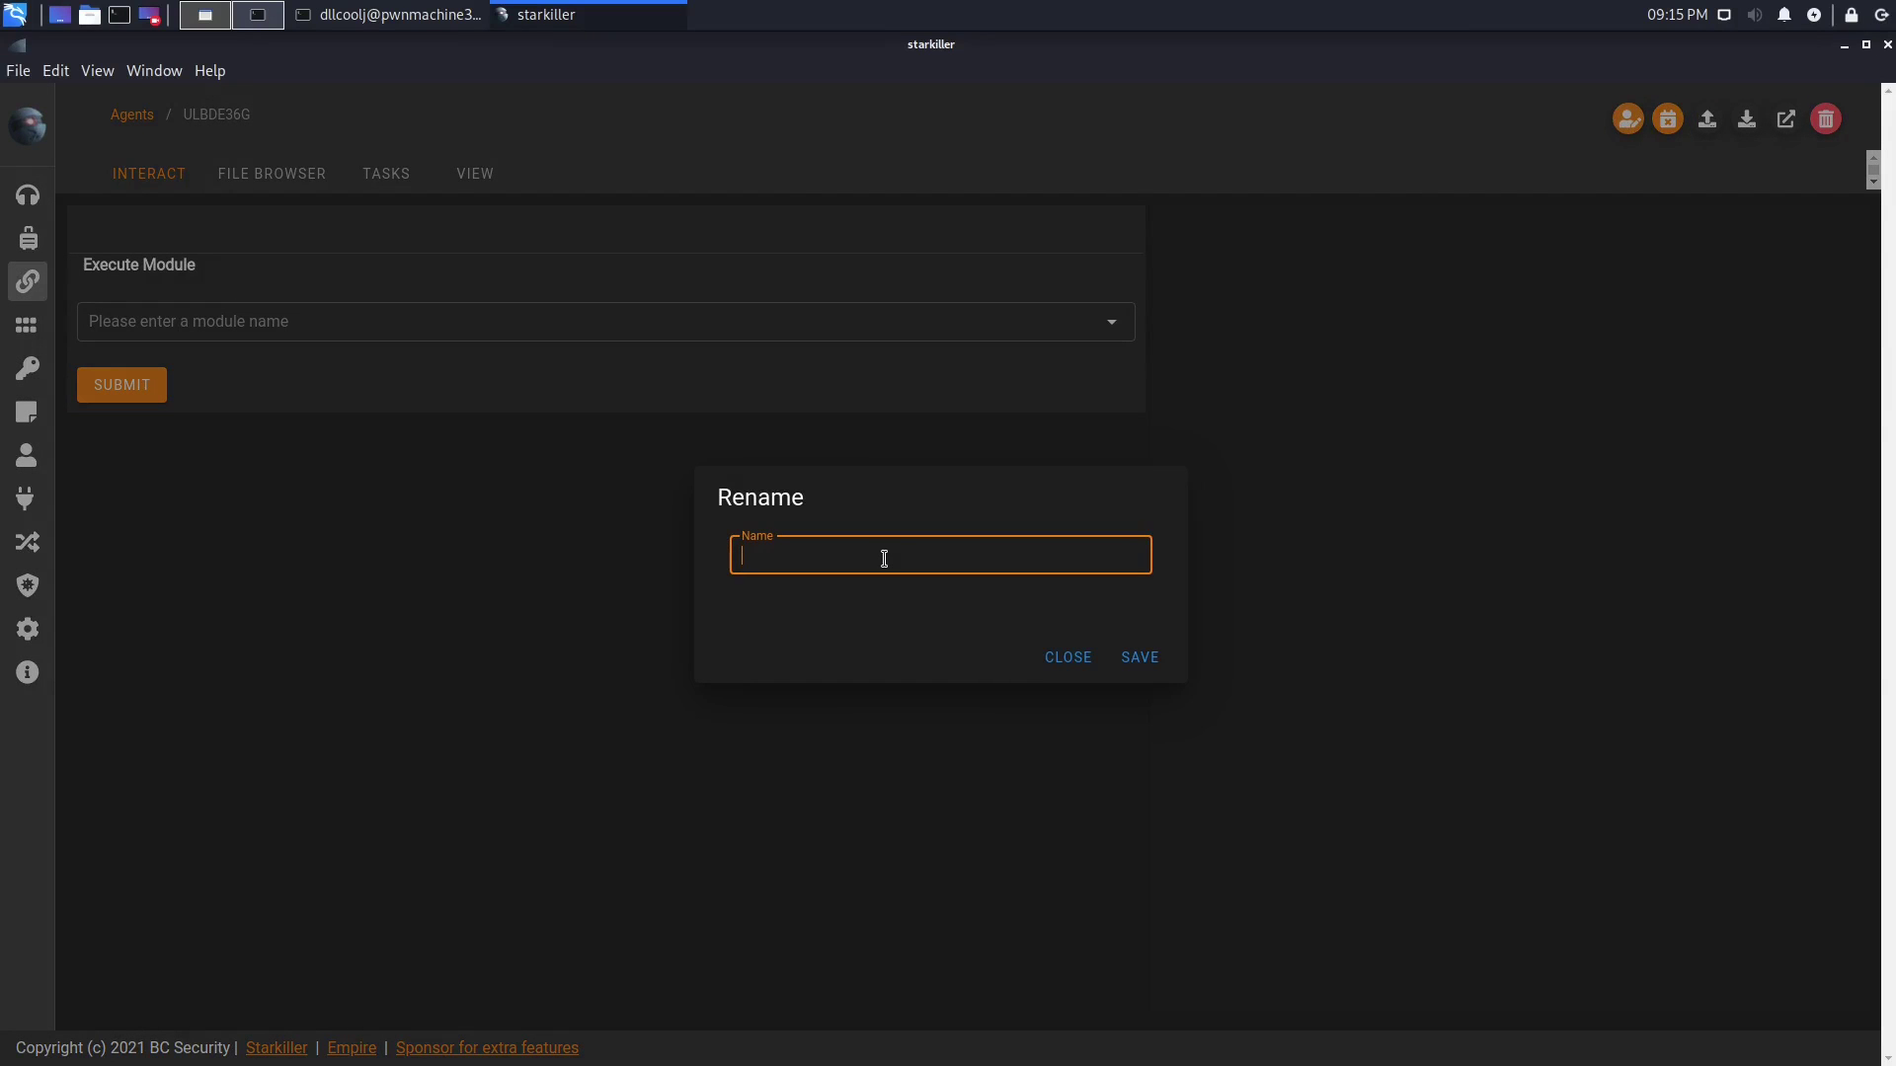
text(win_1_tmp)
click(1138, 655)
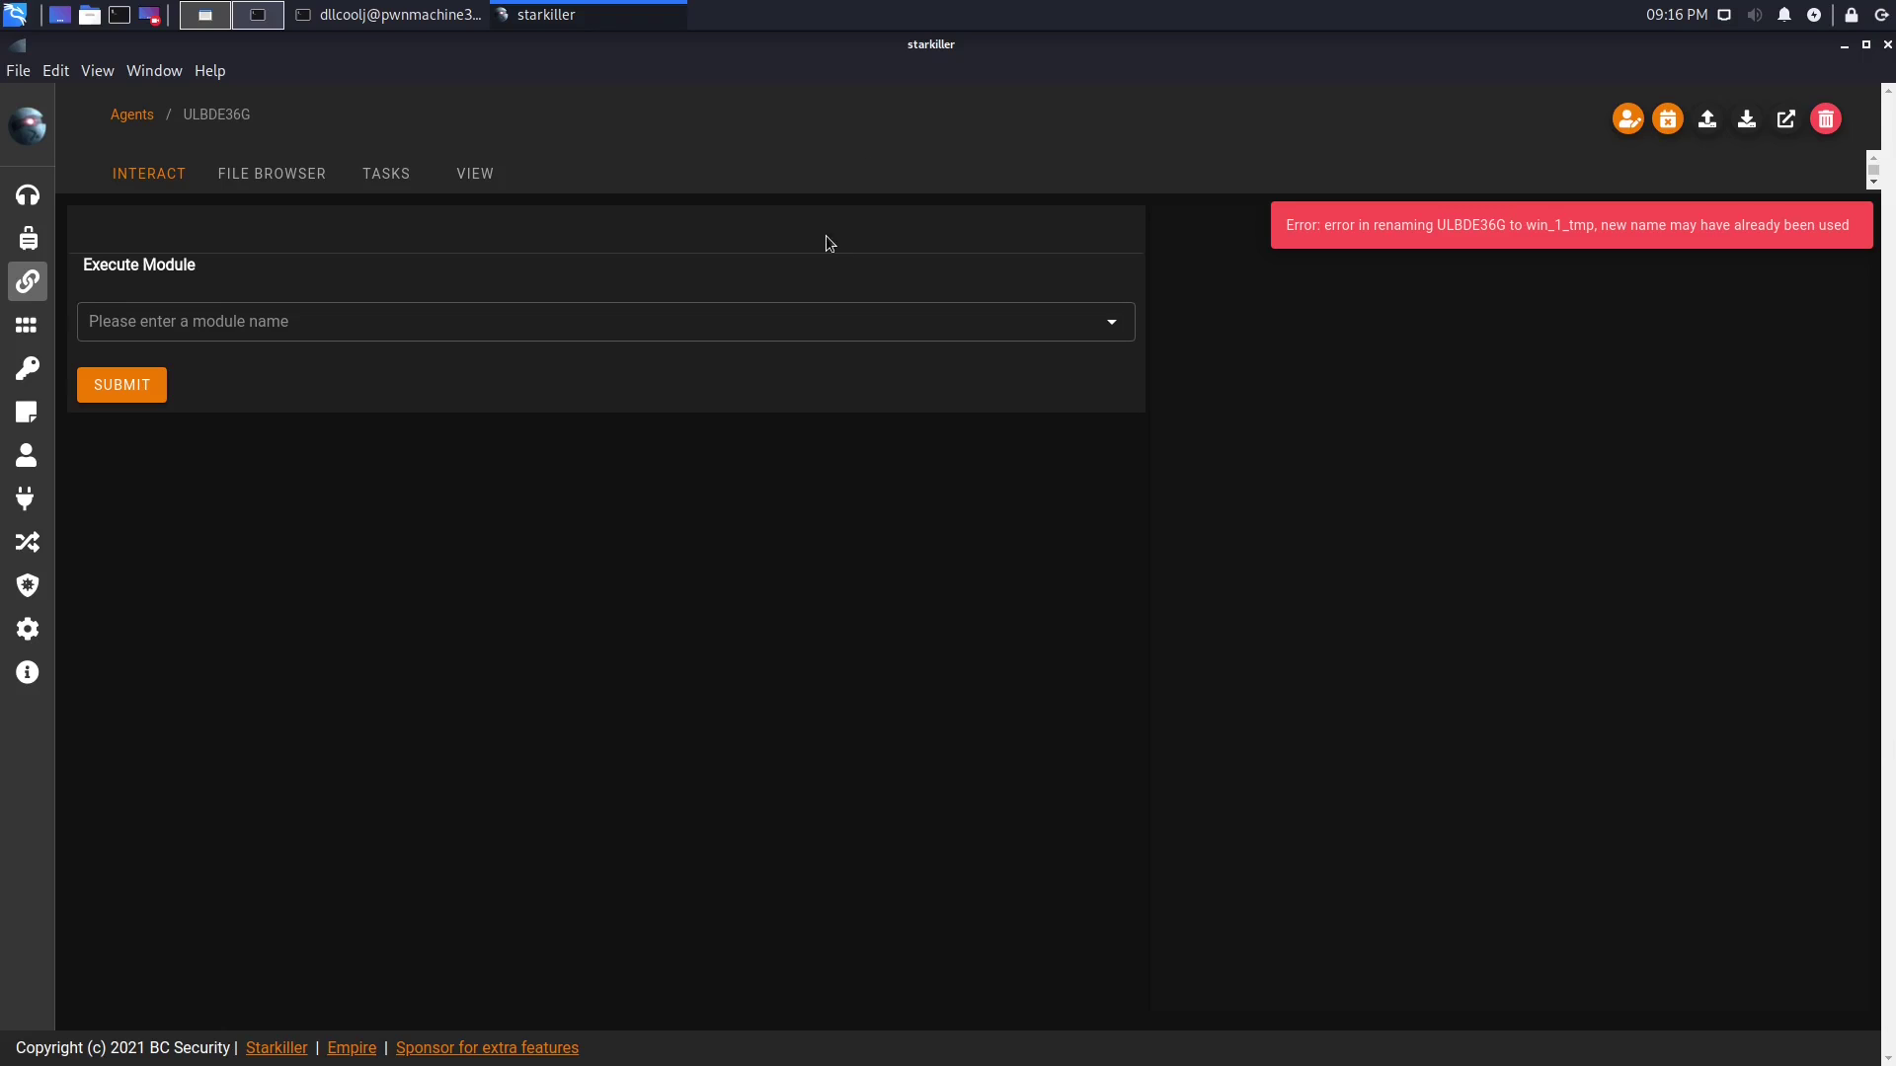
click(1863, 44)
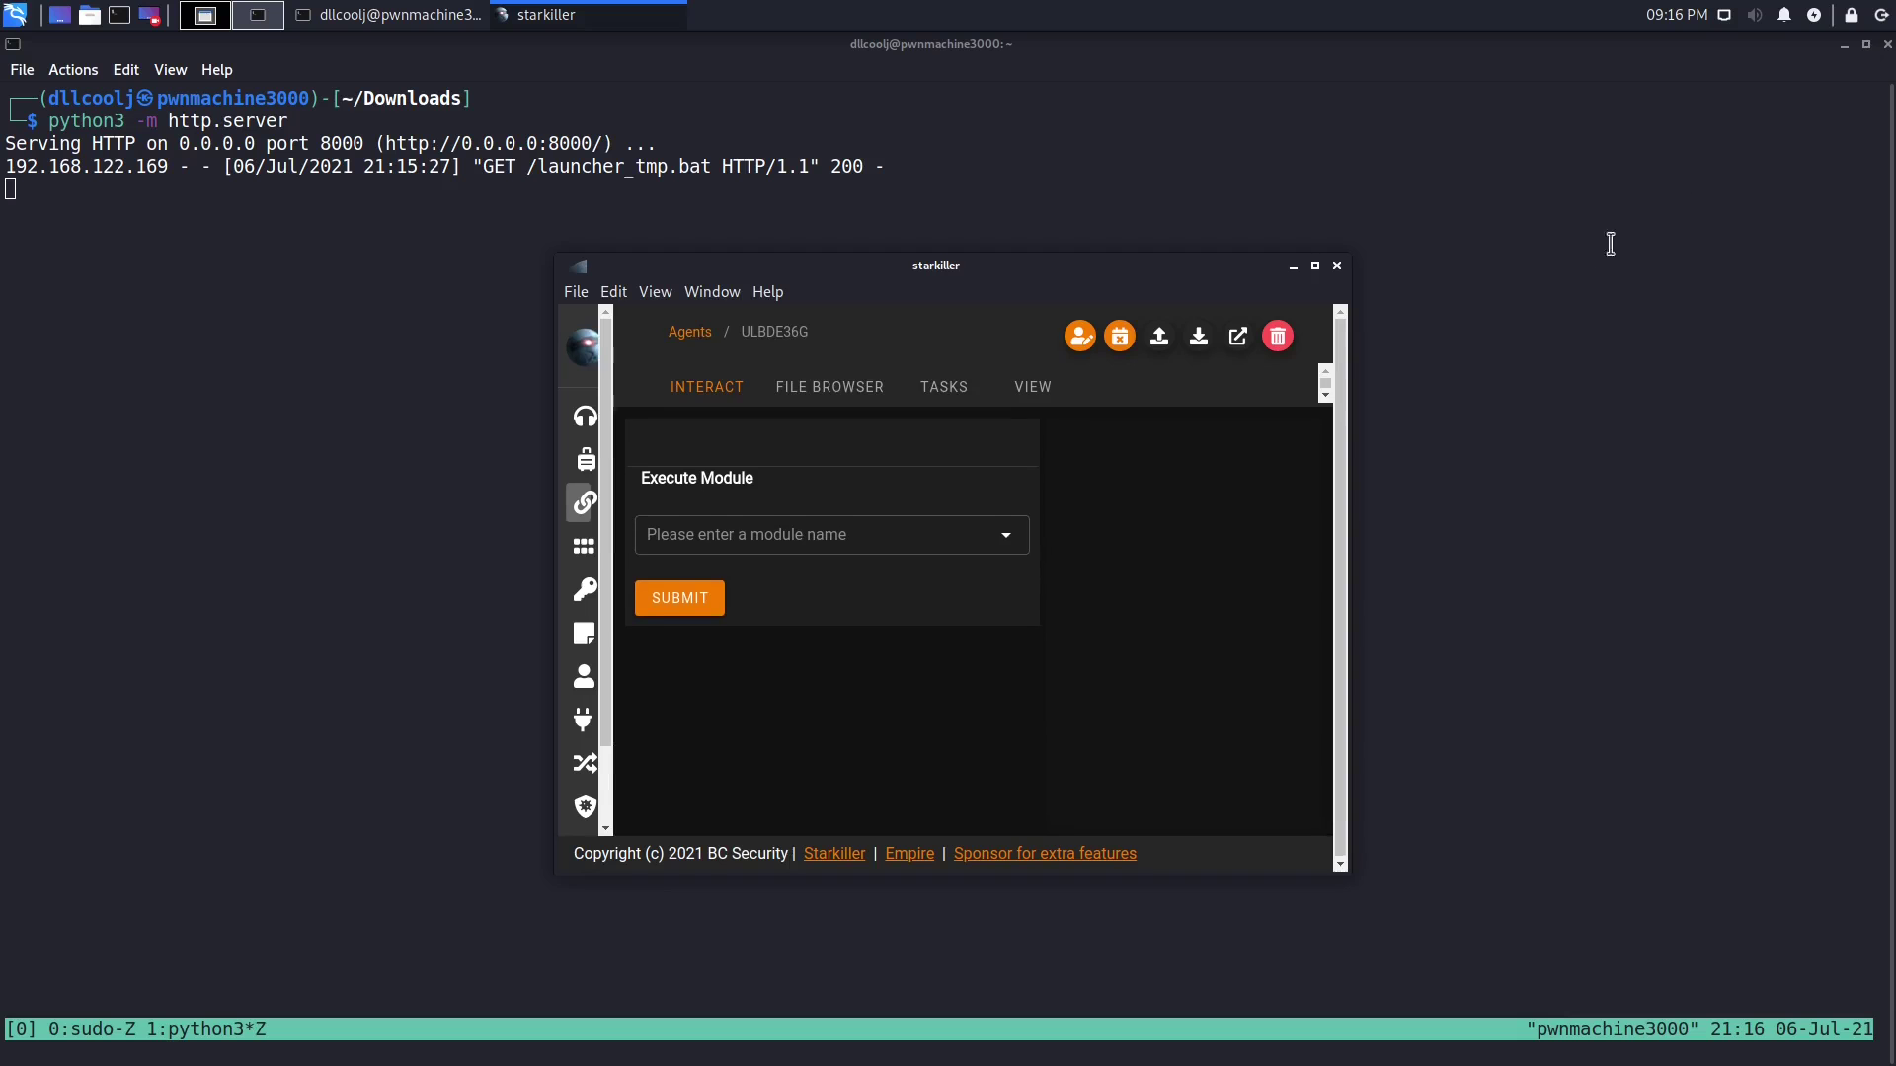
click(1314, 264)
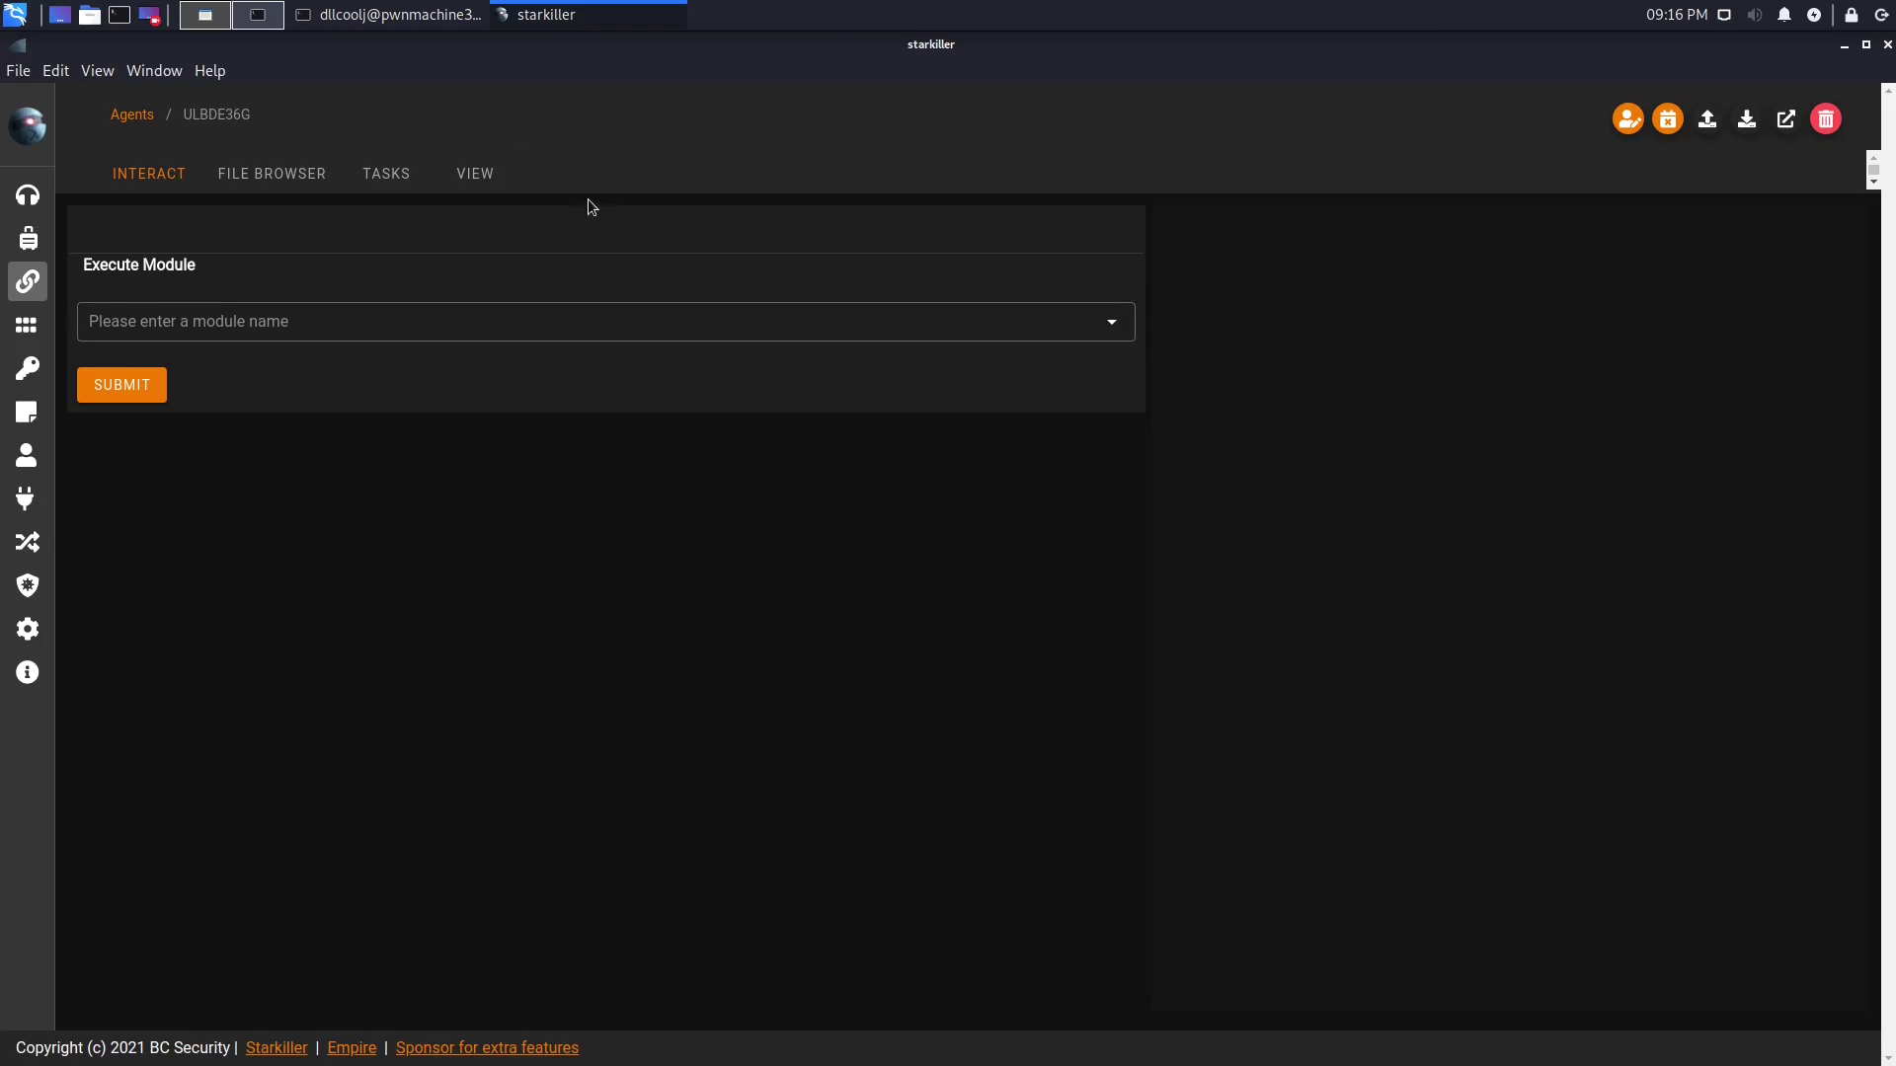
Step: Submit powershell/privesc/bypassuac_fodhelper on ULBDE36G with listener http_malleable_acl_winpwn
click(863, 321)
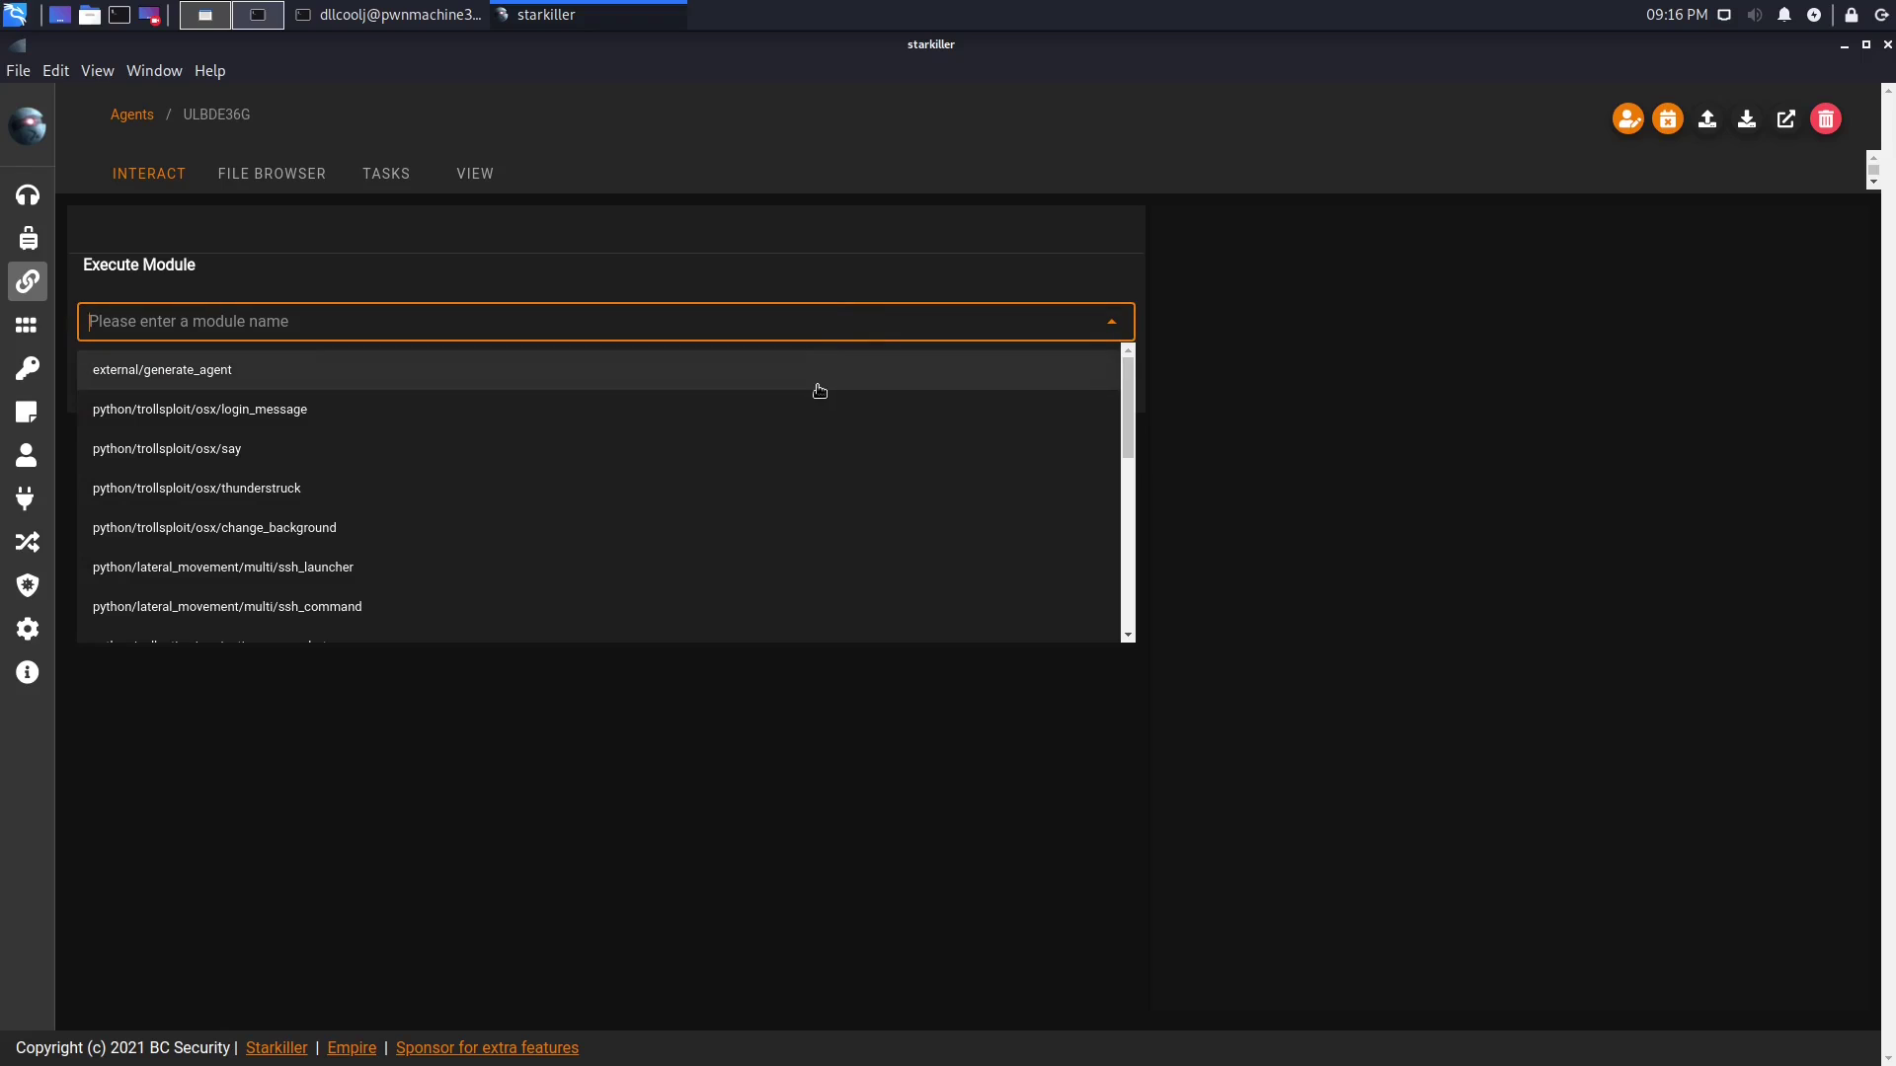
scroll(825, 399, down, 2)
scroll(807, 445, down, 3)
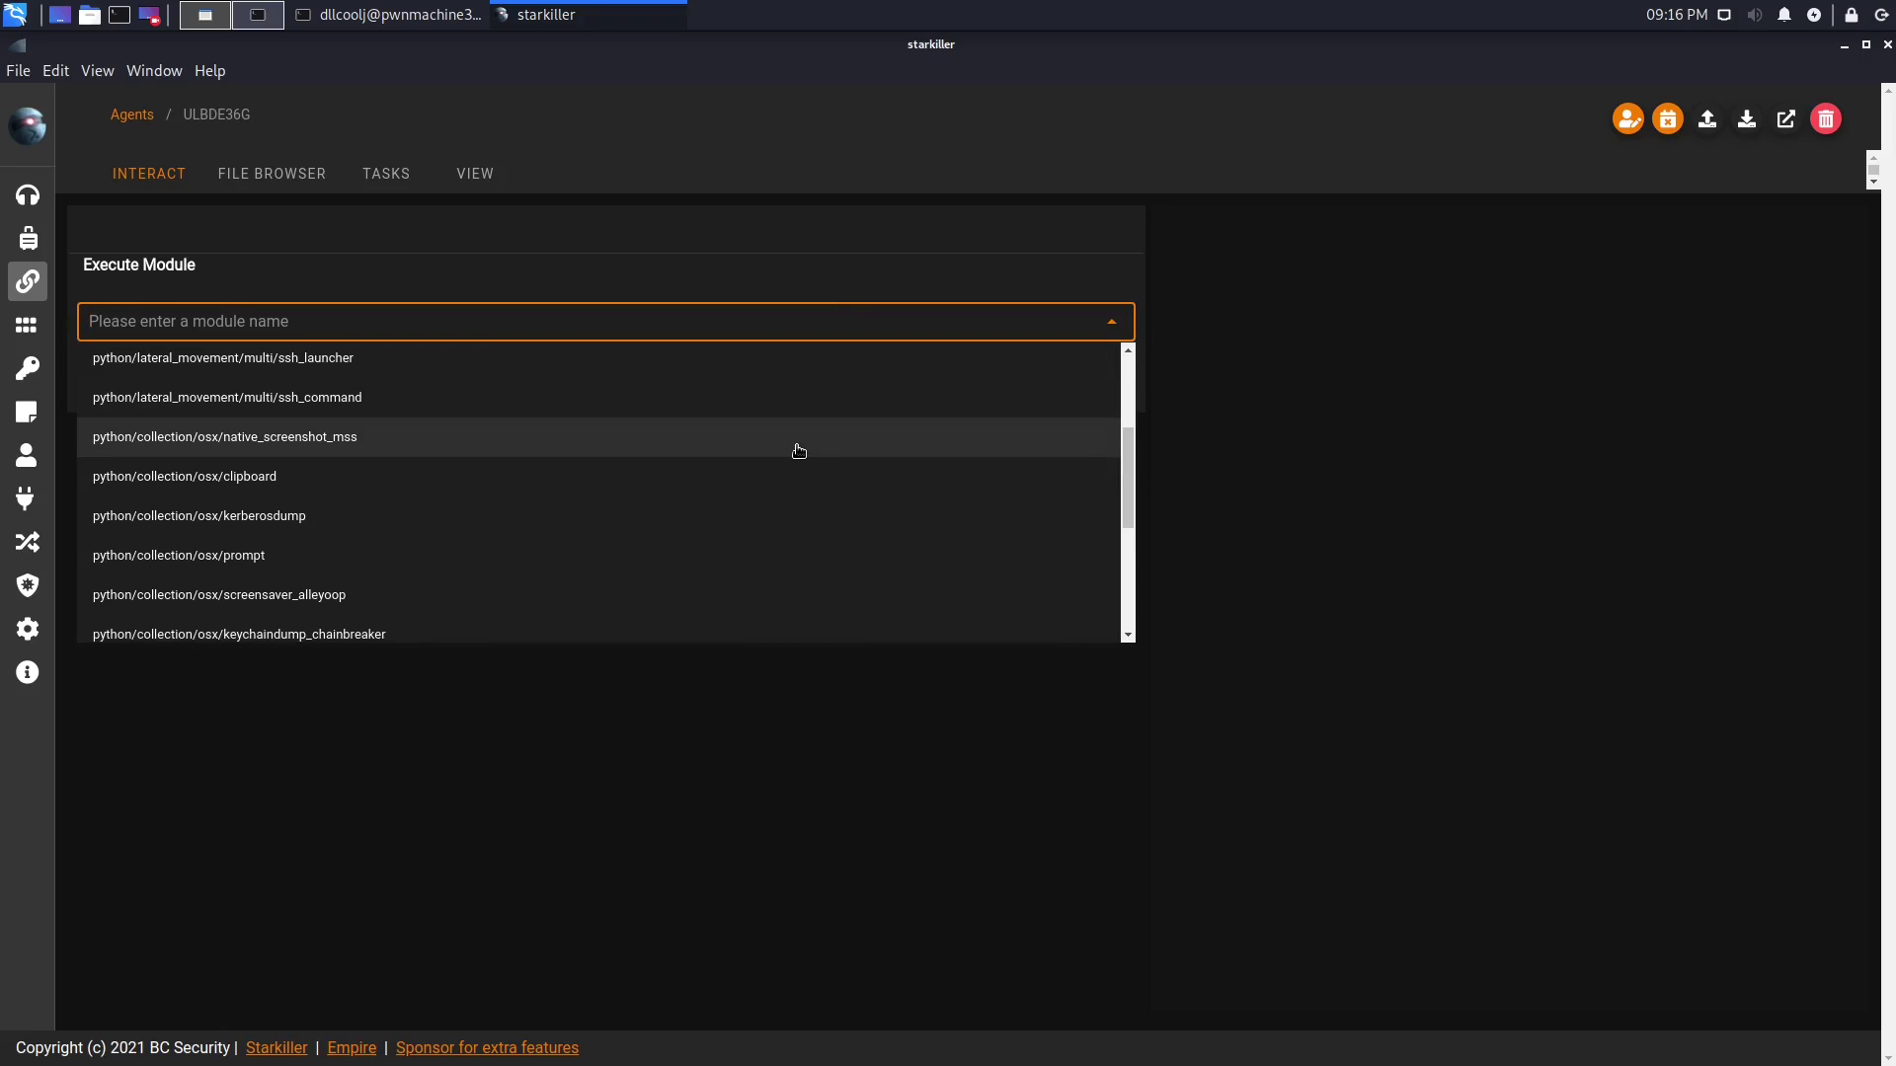
text(bypass)
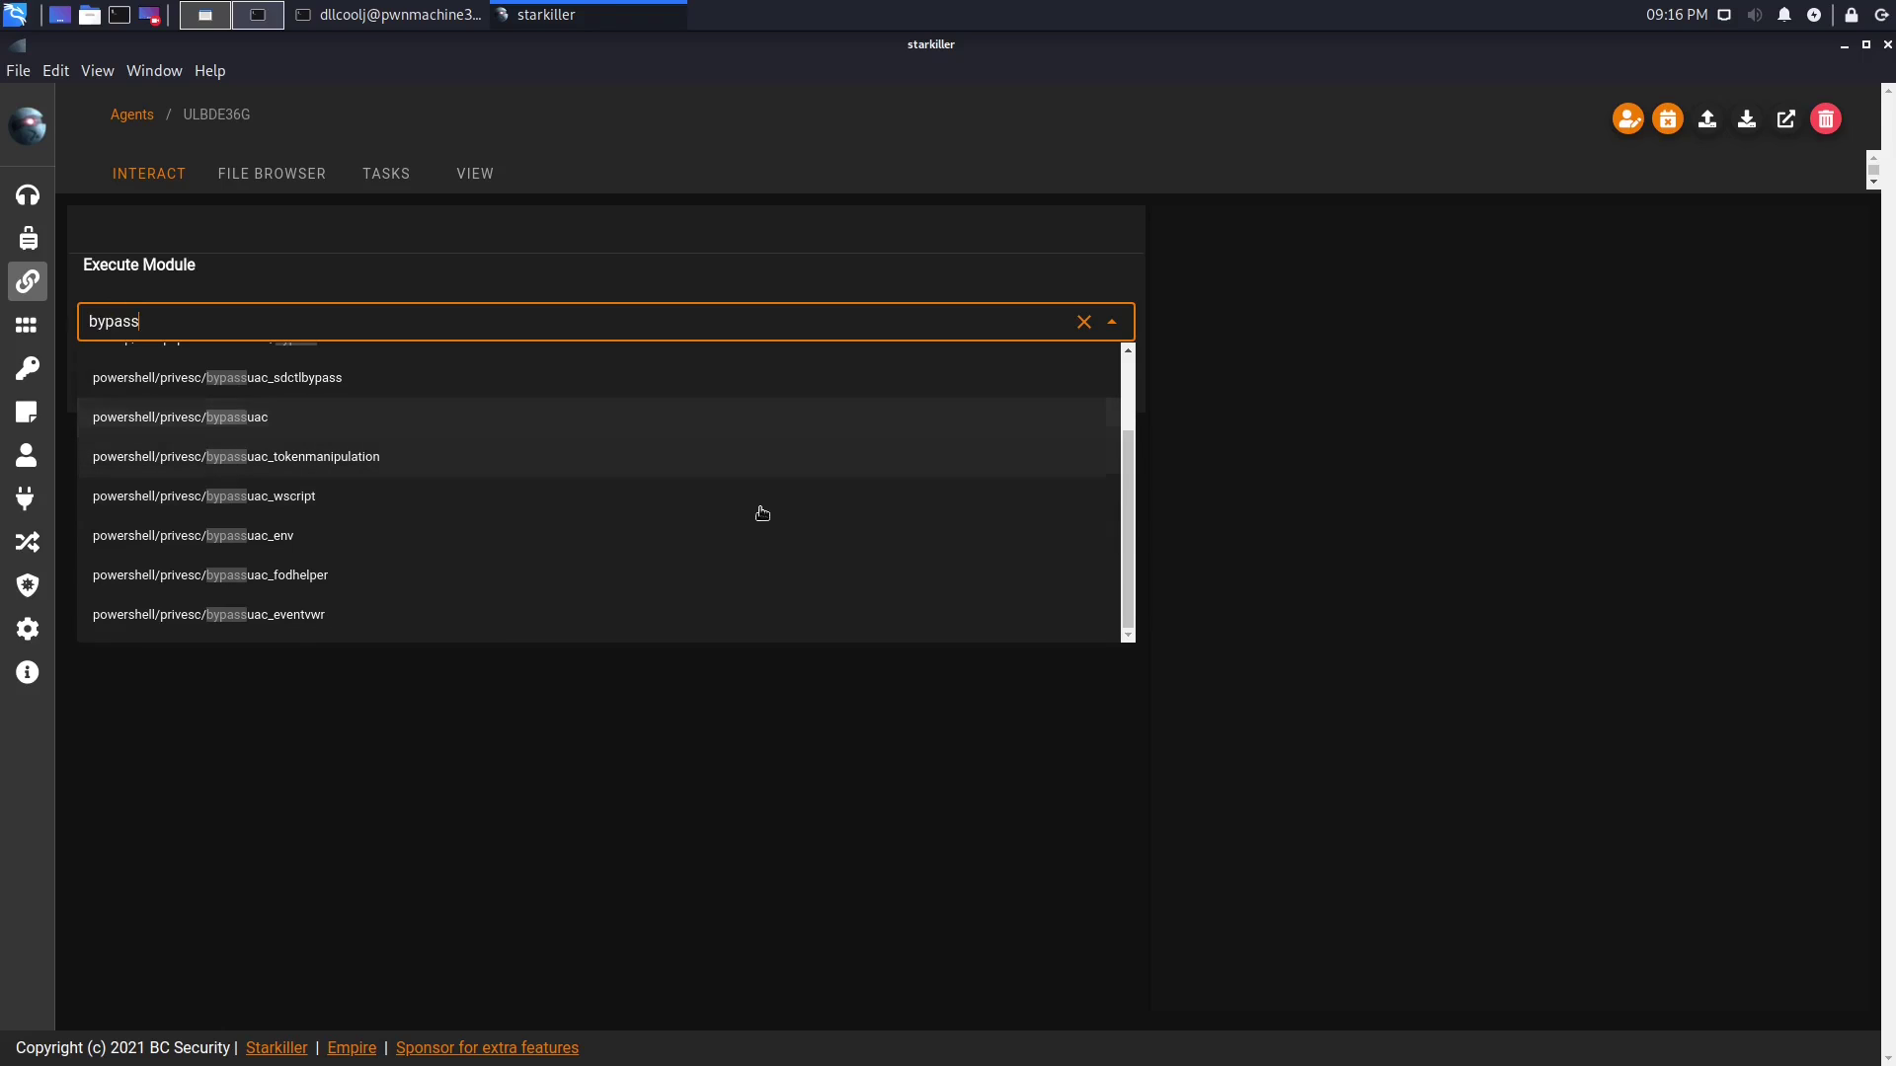
click(744, 574)
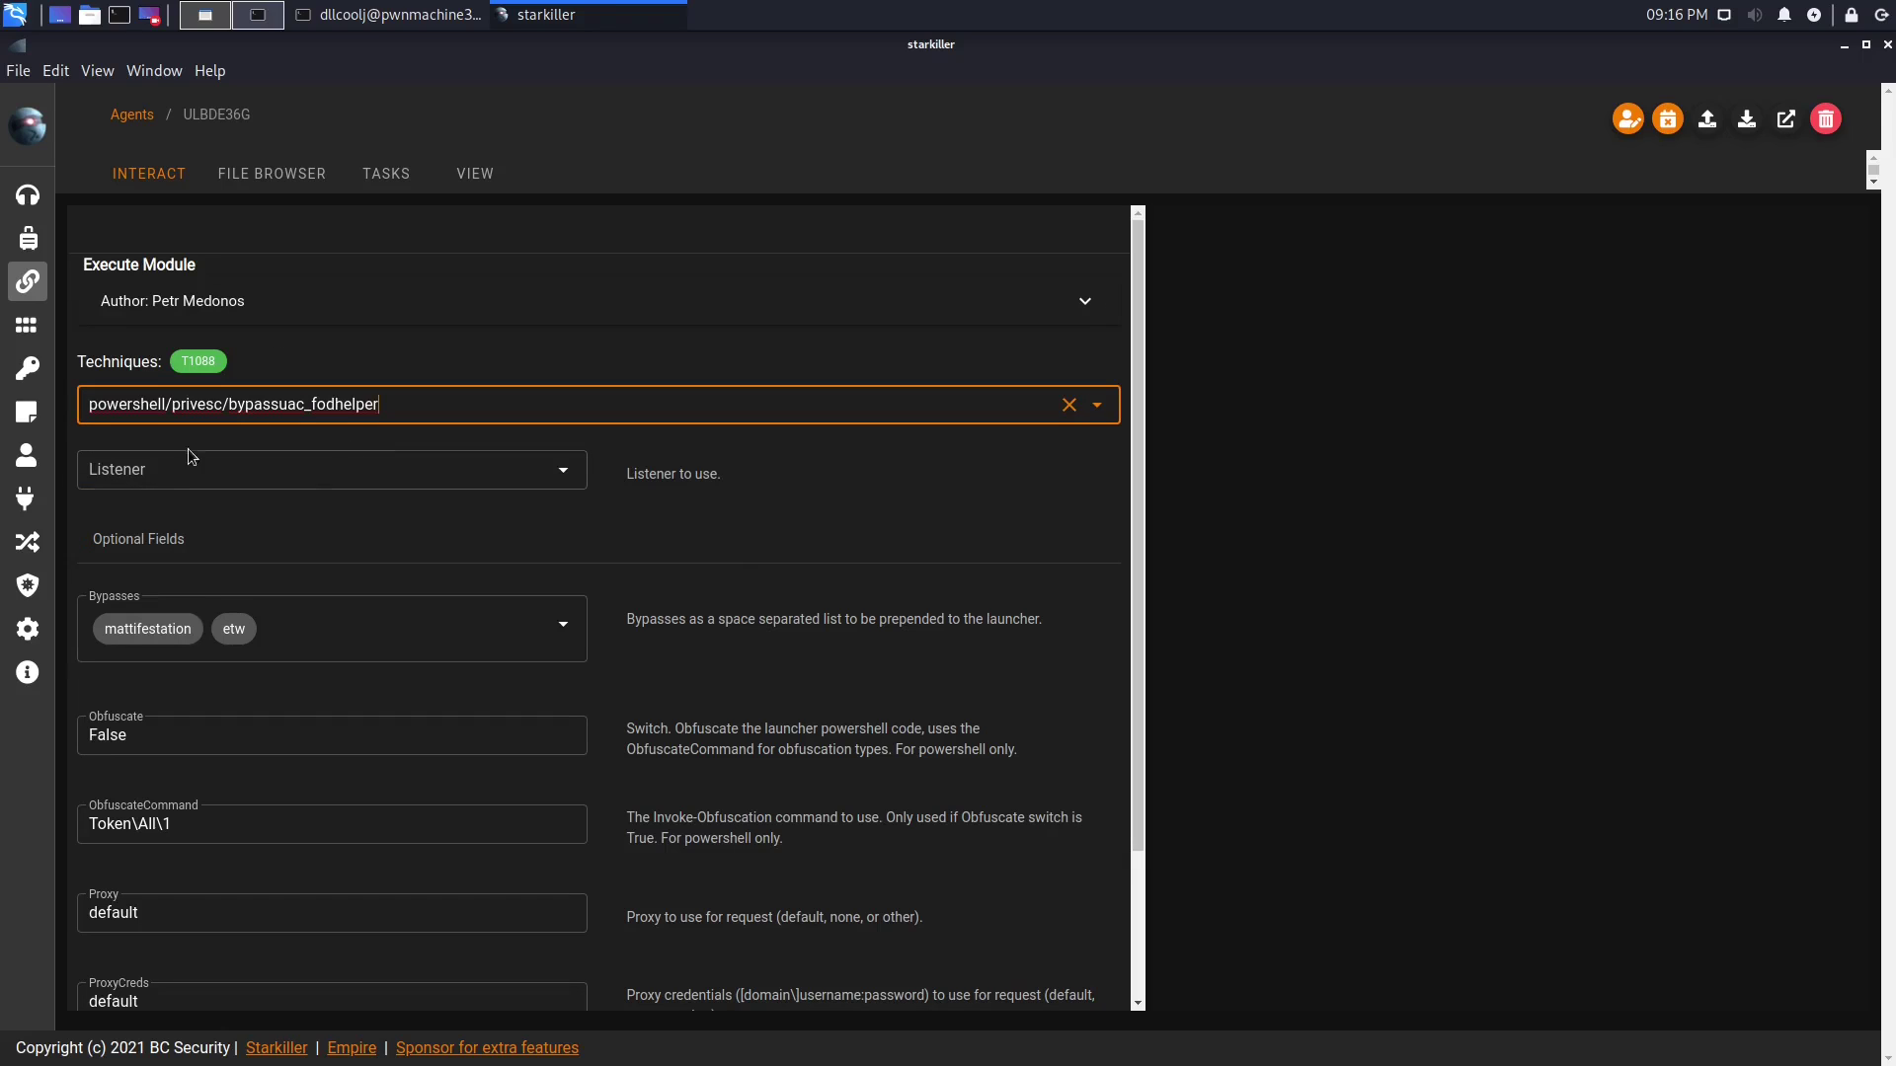
click(181, 469)
click(175, 518)
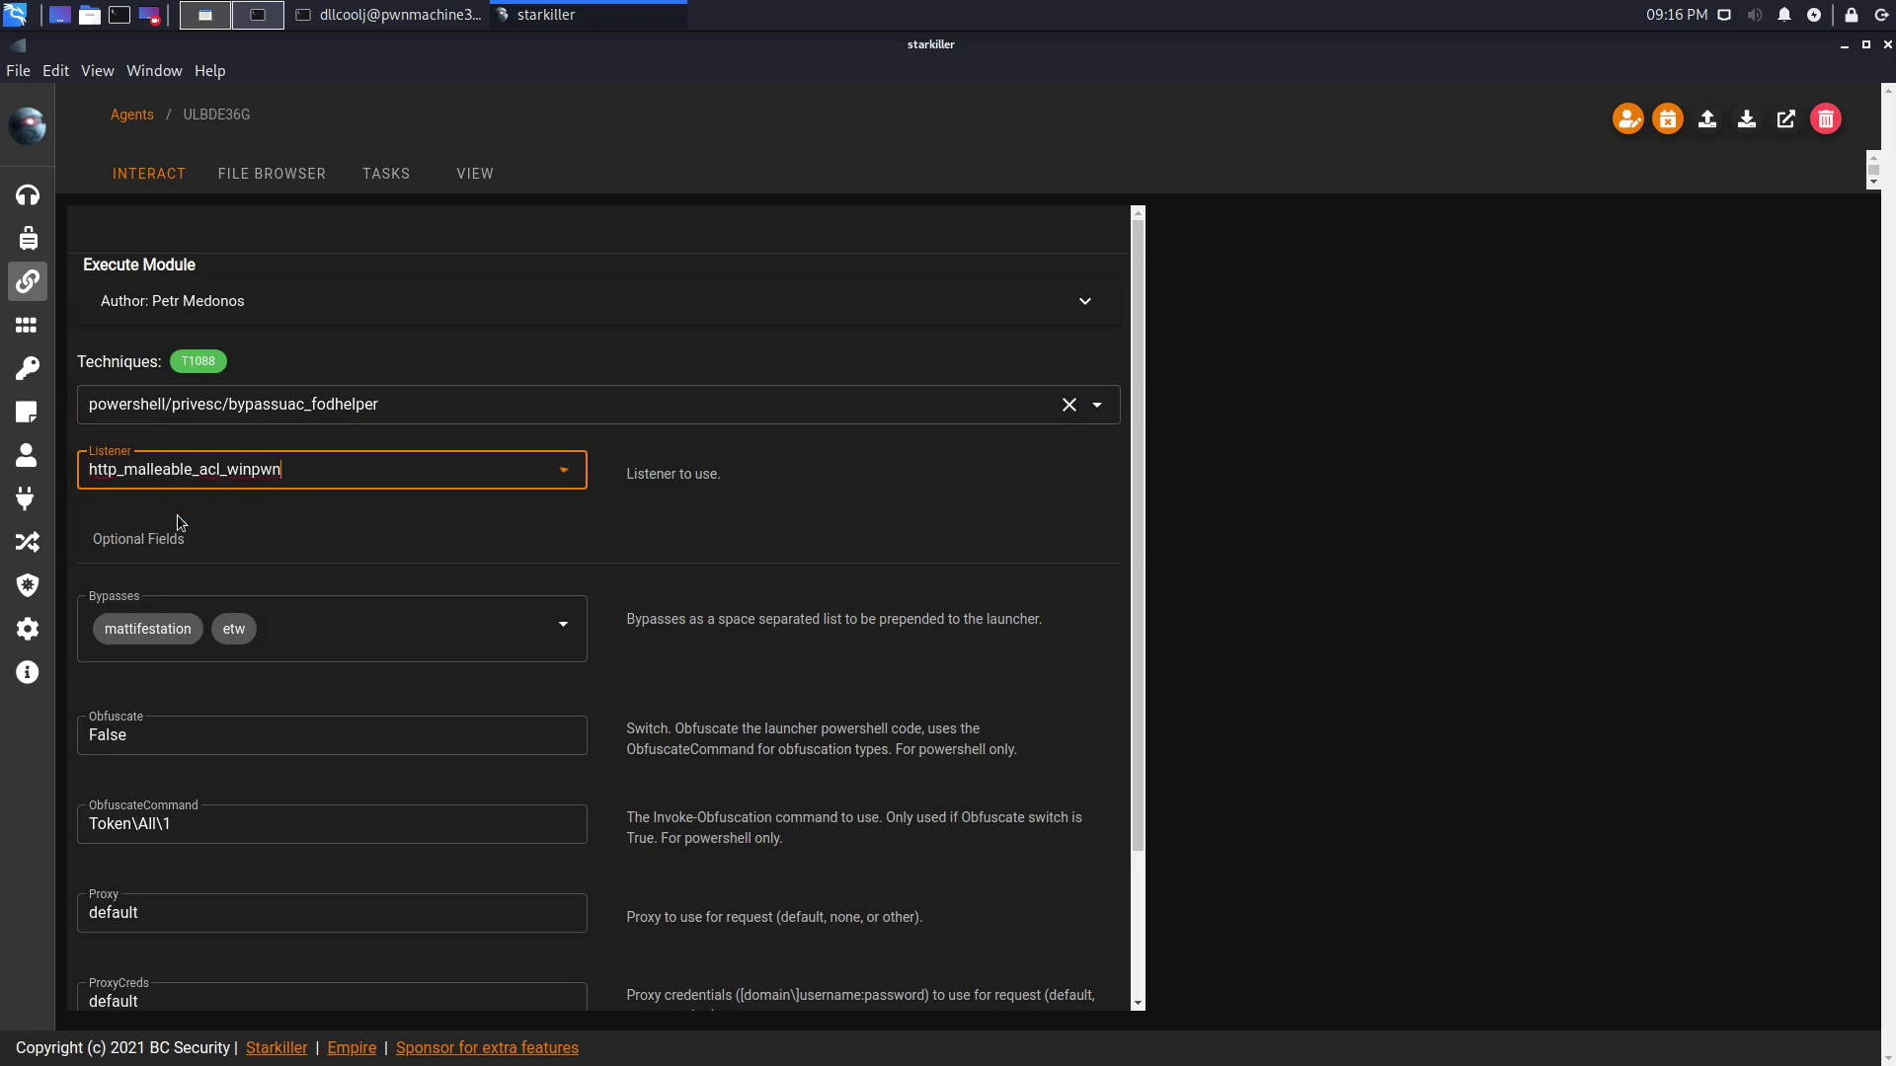
click(309, 556)
scroll(880, 567, down, 3)
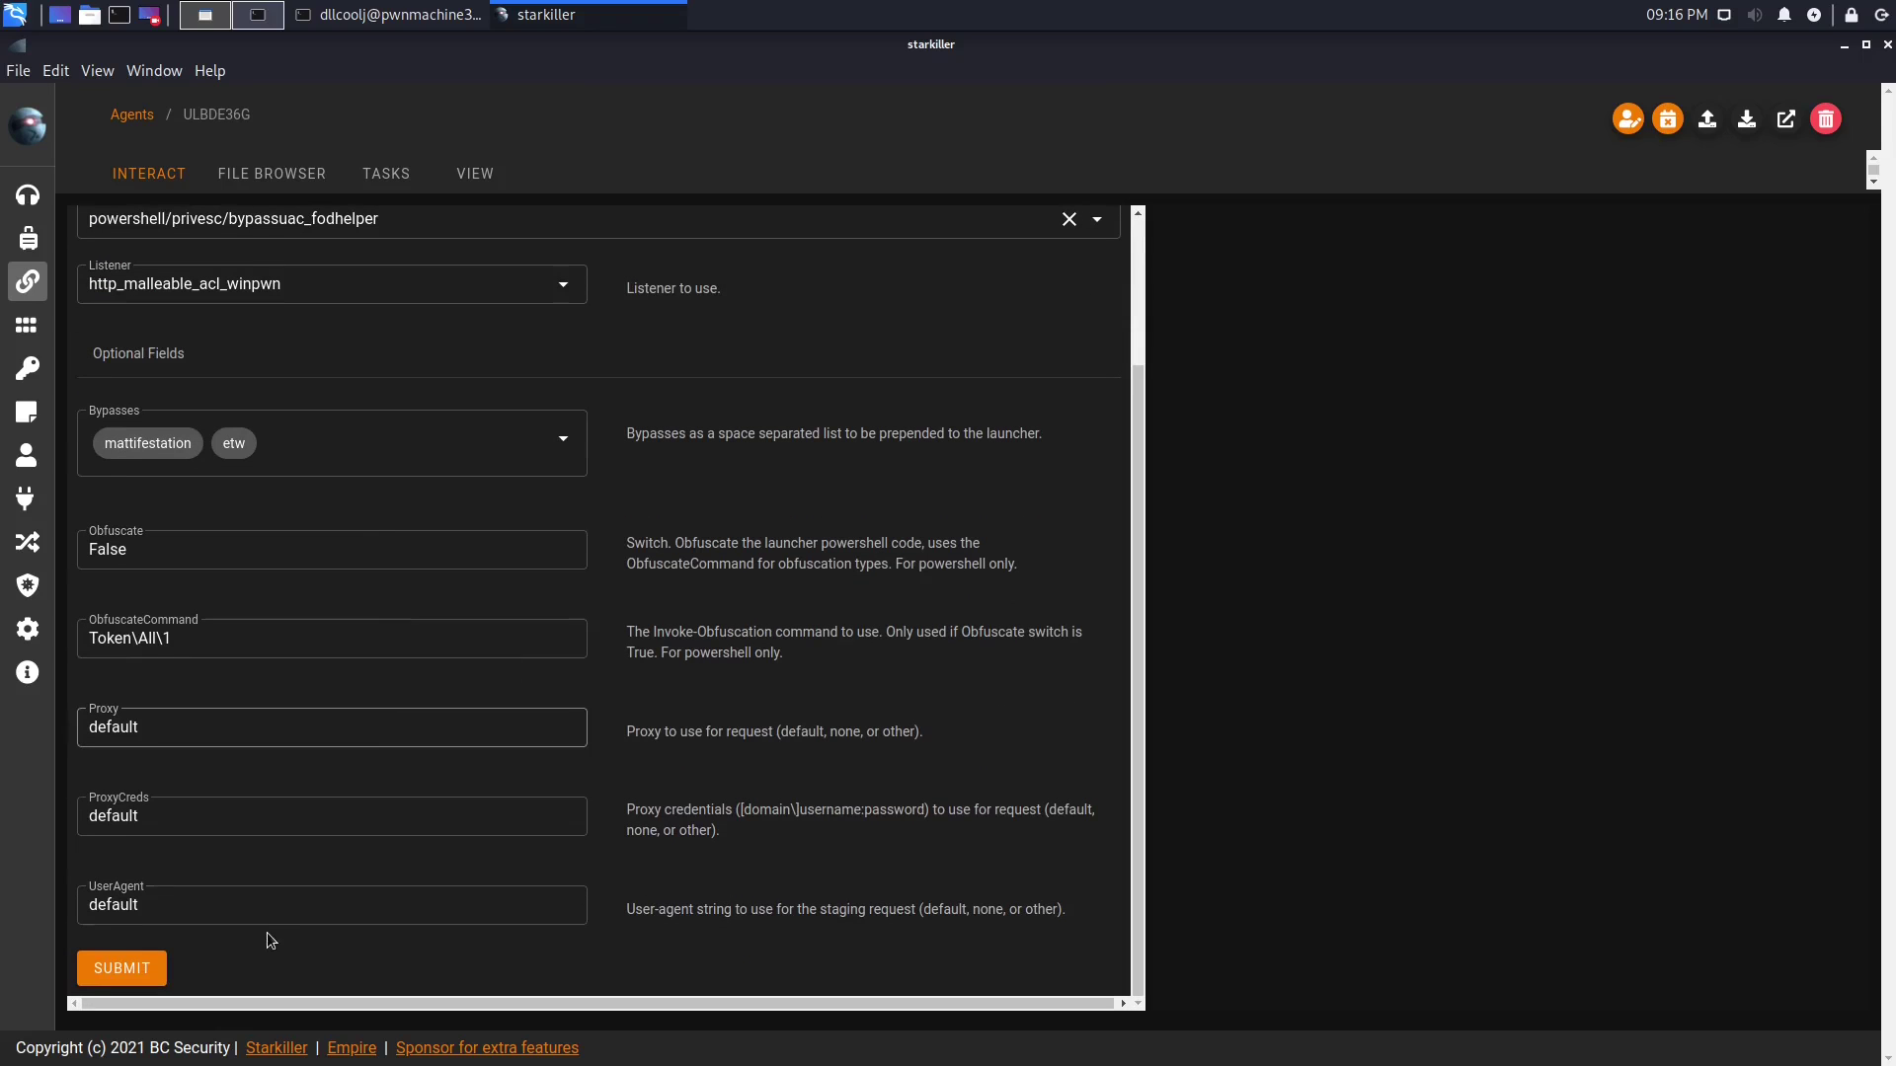
click(121, 969)
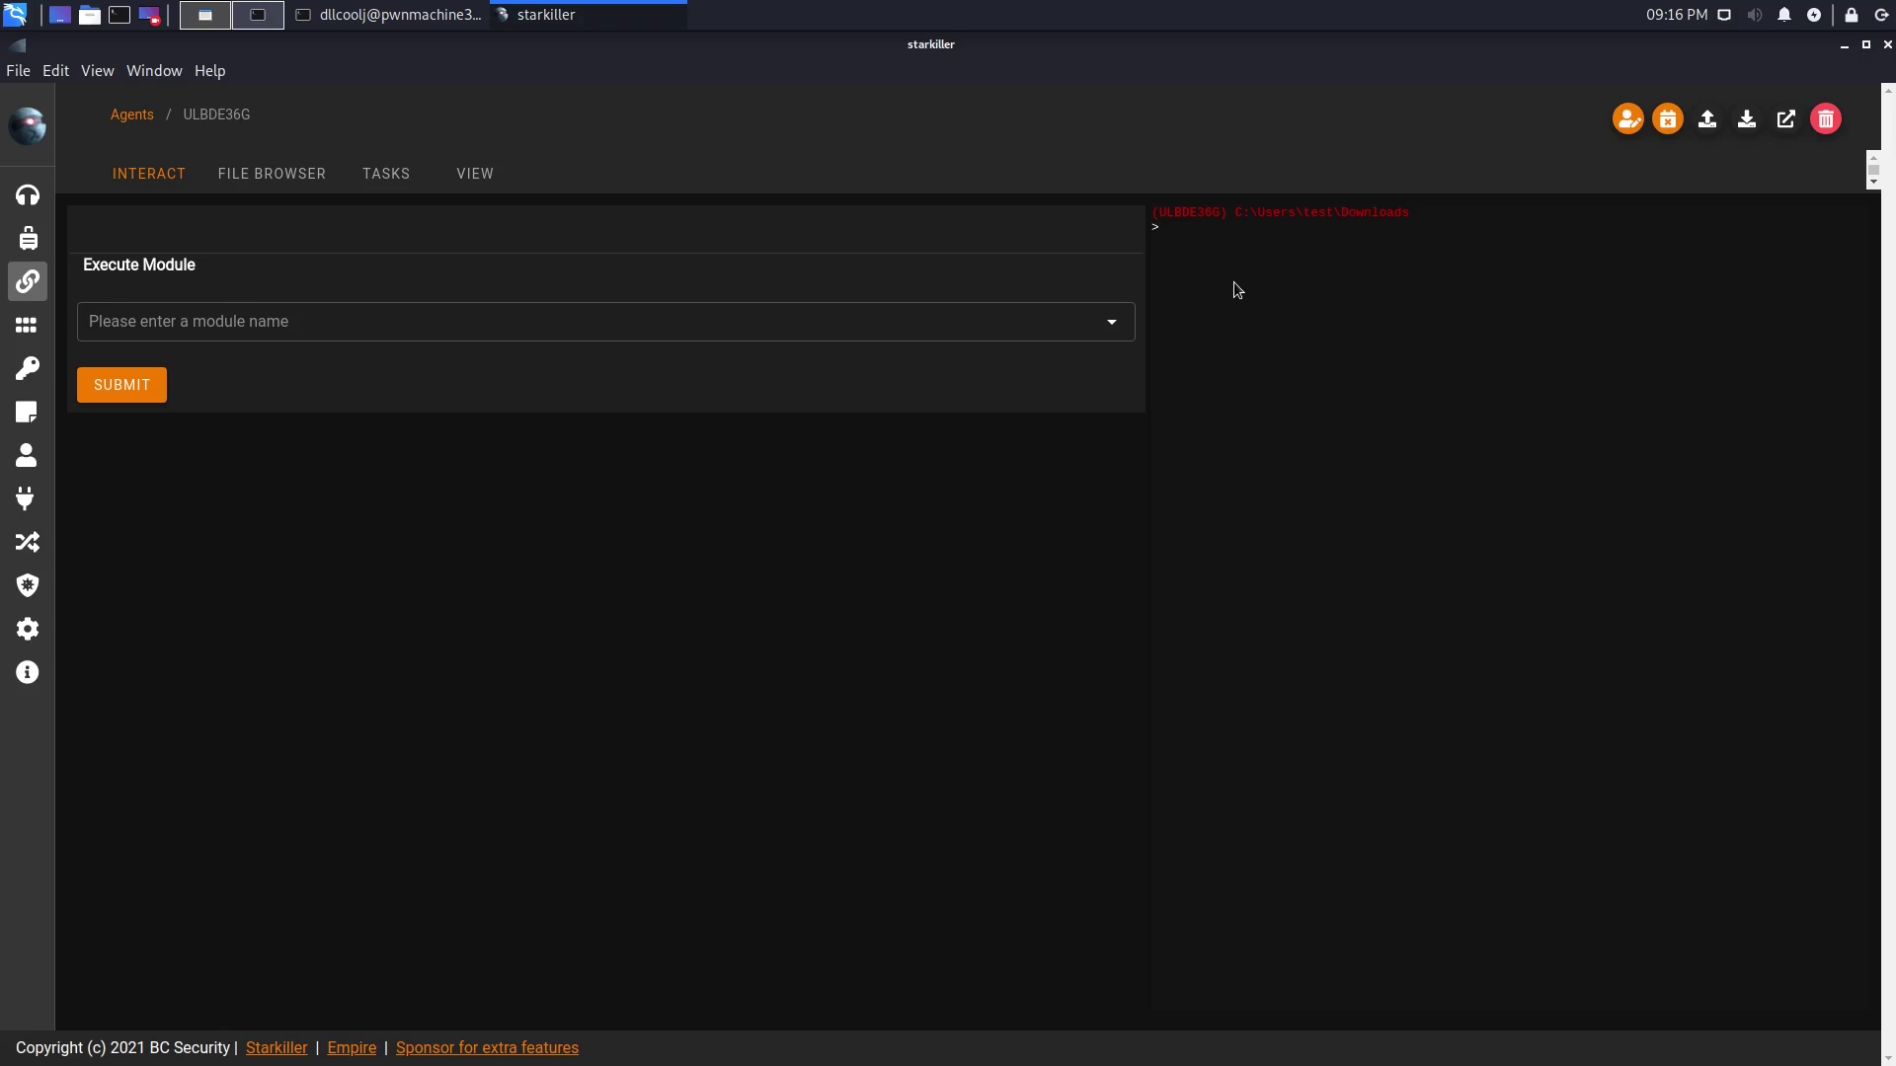
text(ipconf)
text(ig)
Step: Queue ipconfig and tasklist on agent ULBDE36G, then view its details
key(Return)
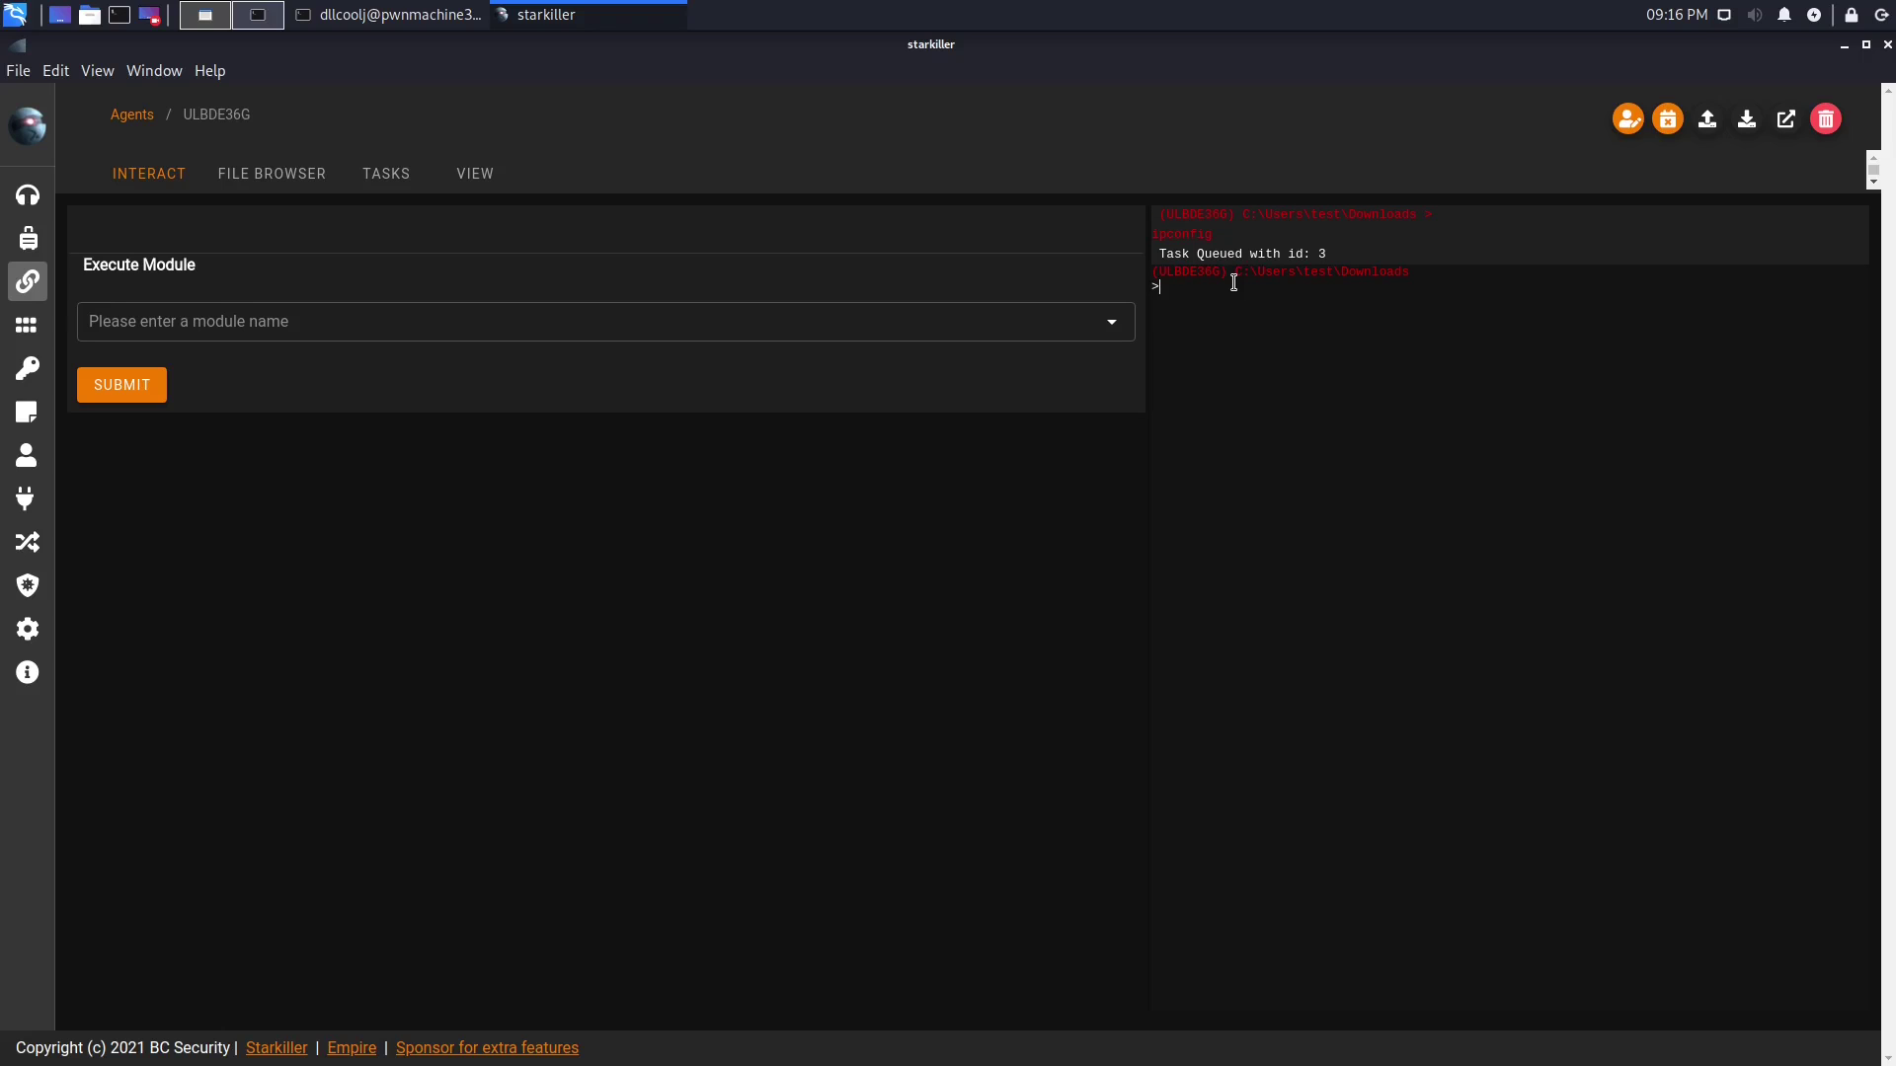
text(tasklist)
key(Return)
click(474, 173)
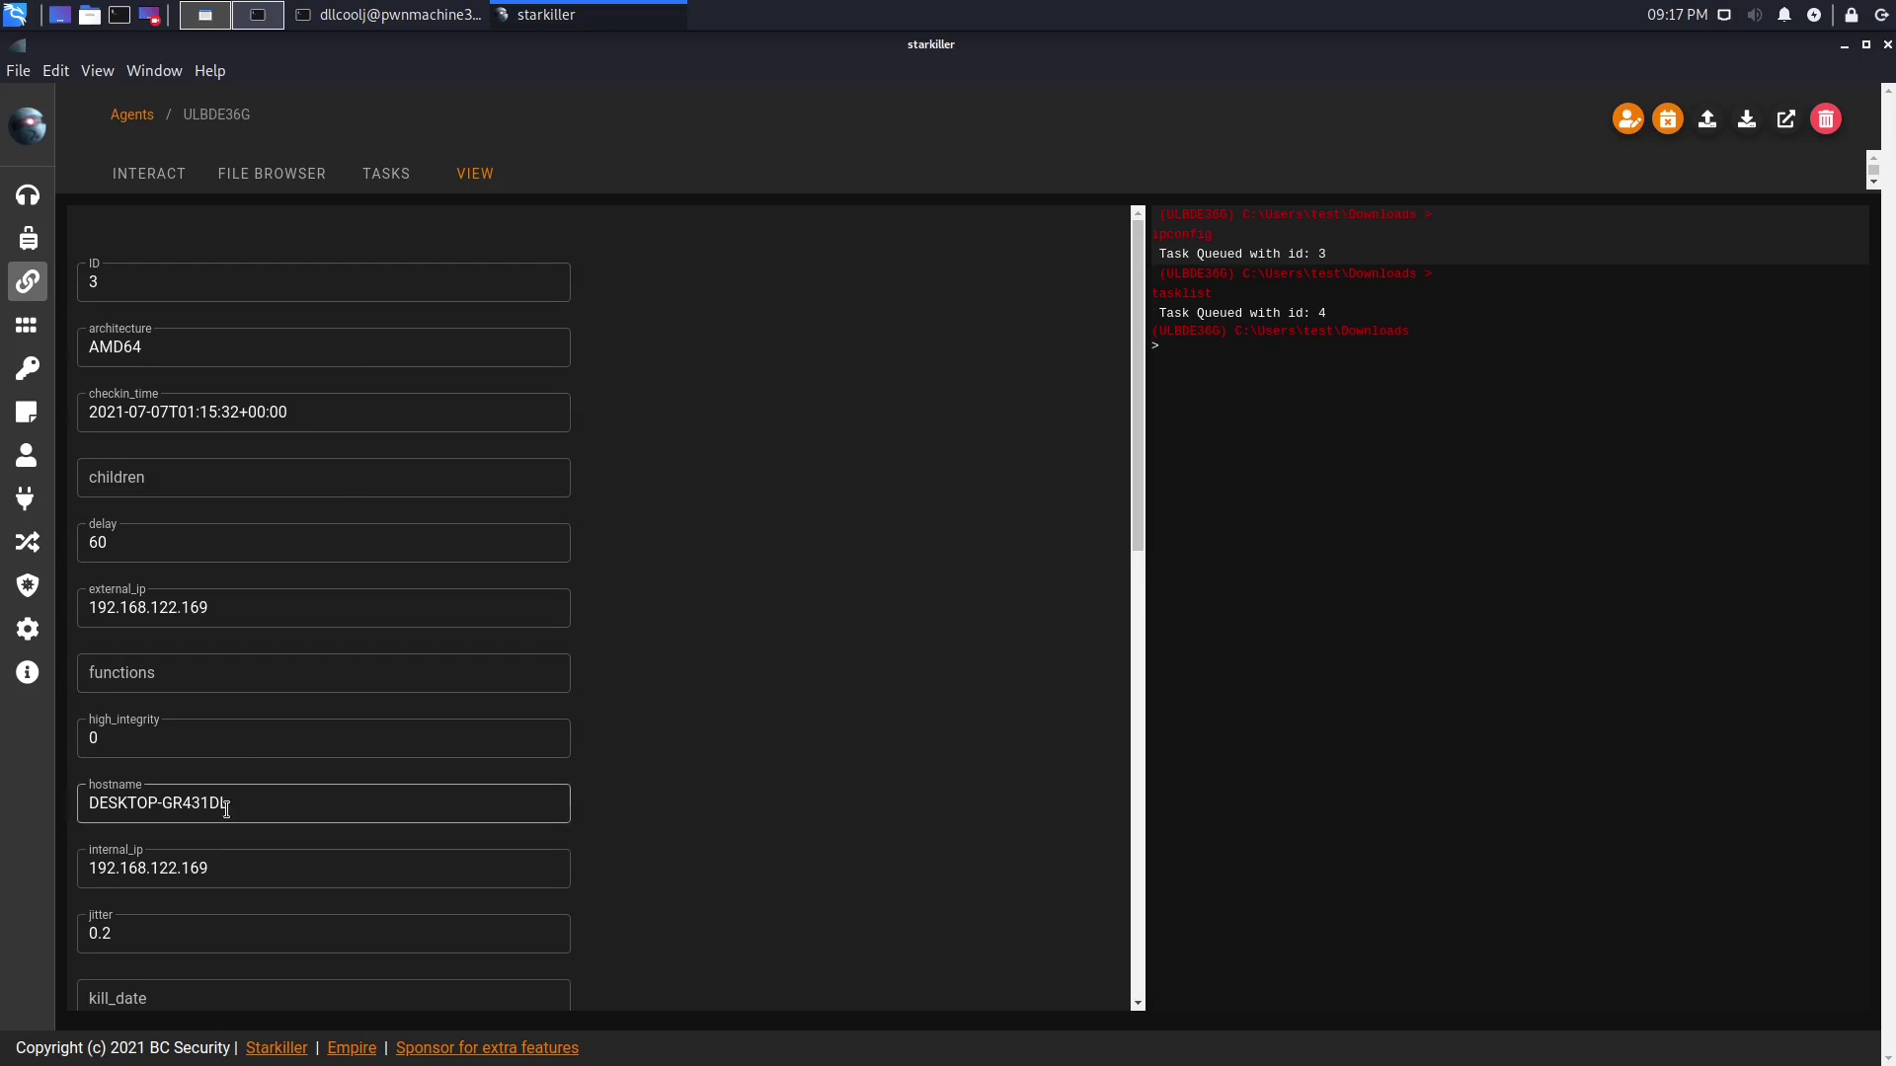
scroll(229, 805, down, 2)
scroll(218, 834, down, 1)
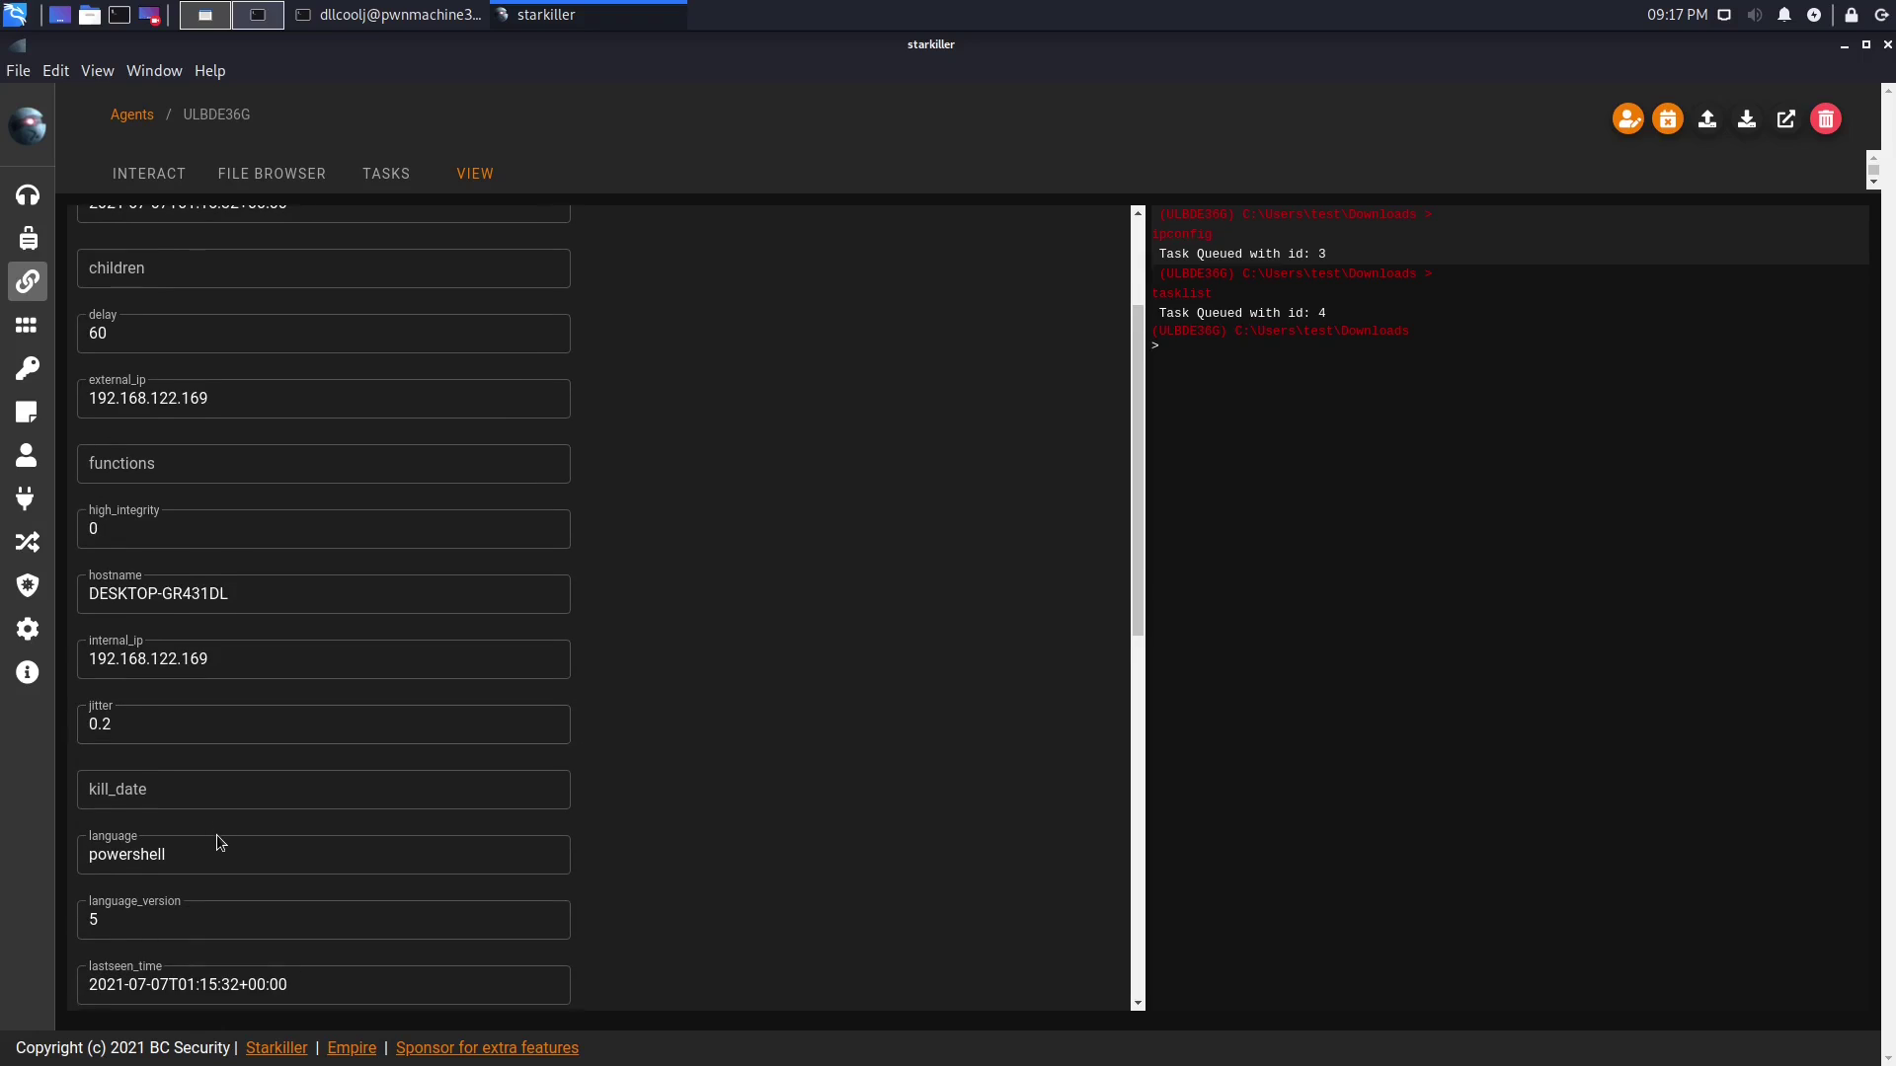
scroll(216, 834, up, 3)
Step: Check the agent's delay and tasks, list the C:\ drive, then return to Agents
double_click(190, 545)
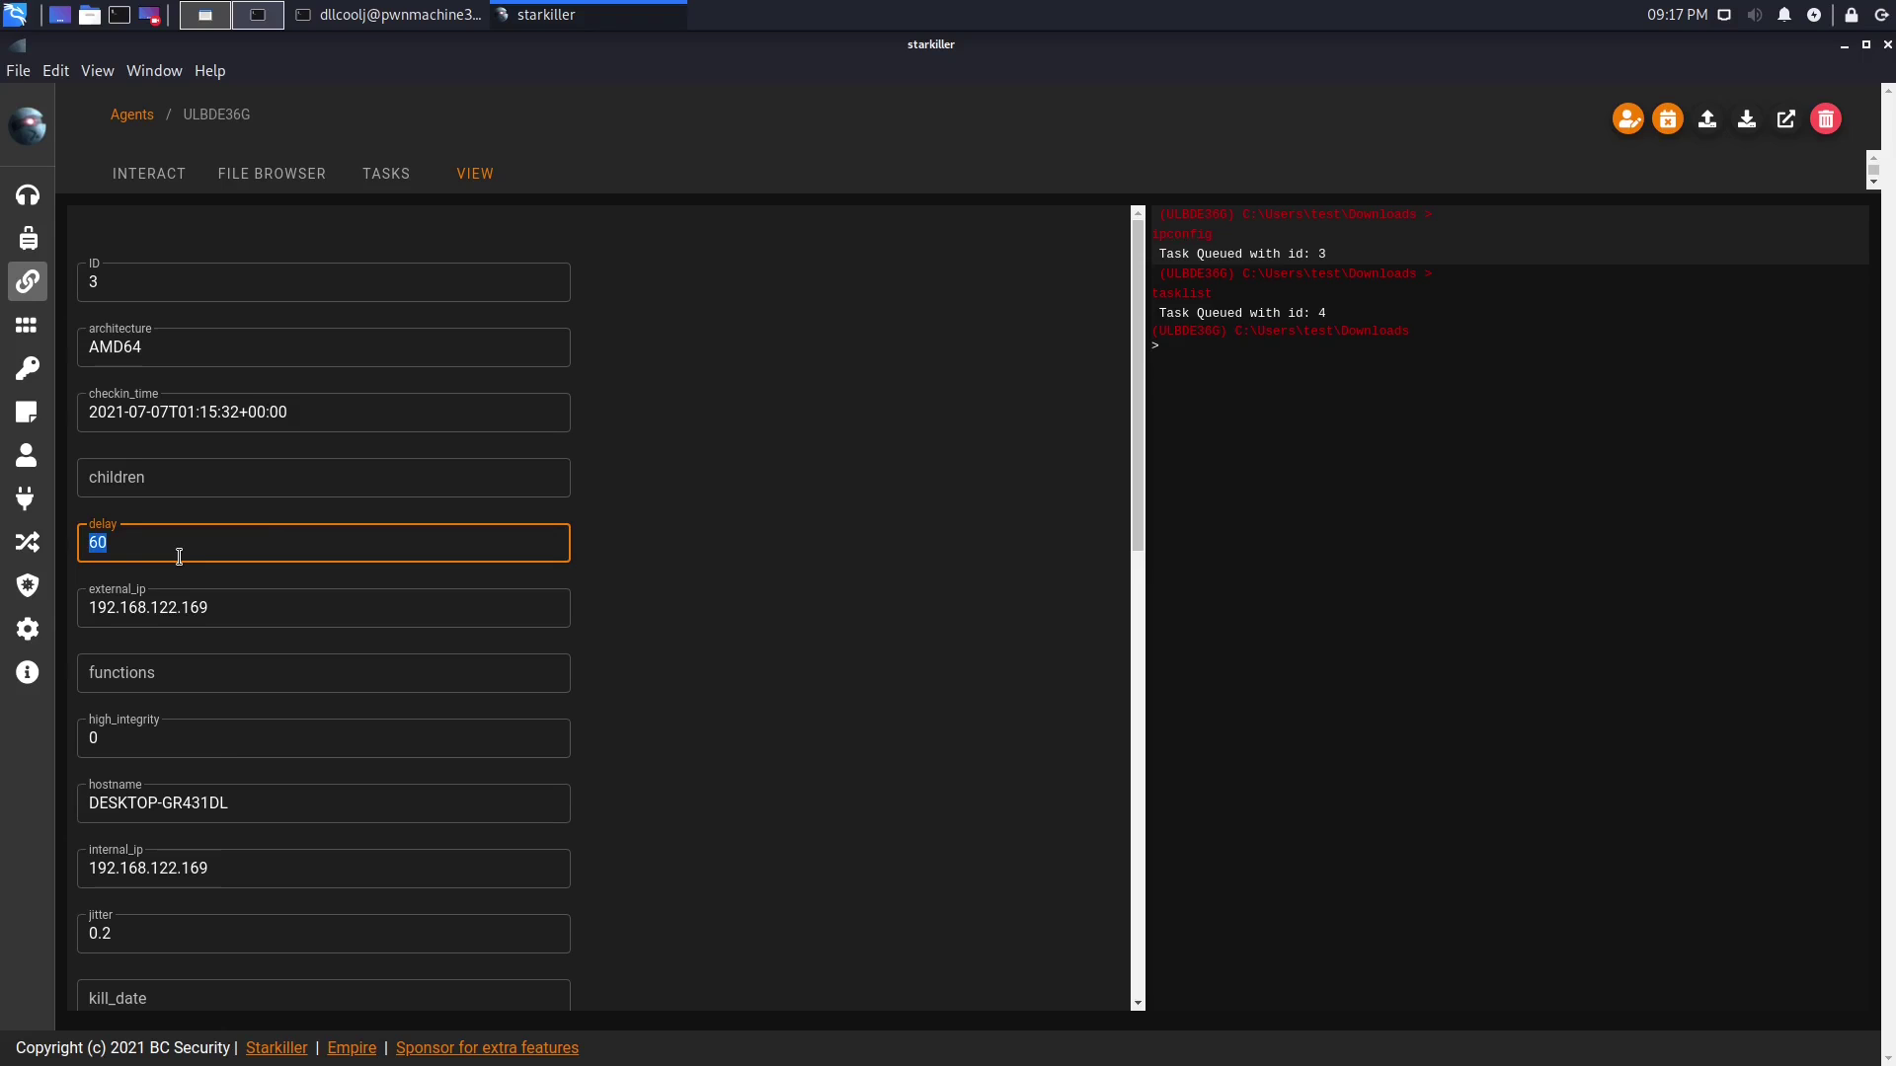
scroll(697, 505, down, 5)
scroll(698, 505, down, 4)
scroll(697, 505, down, 2)
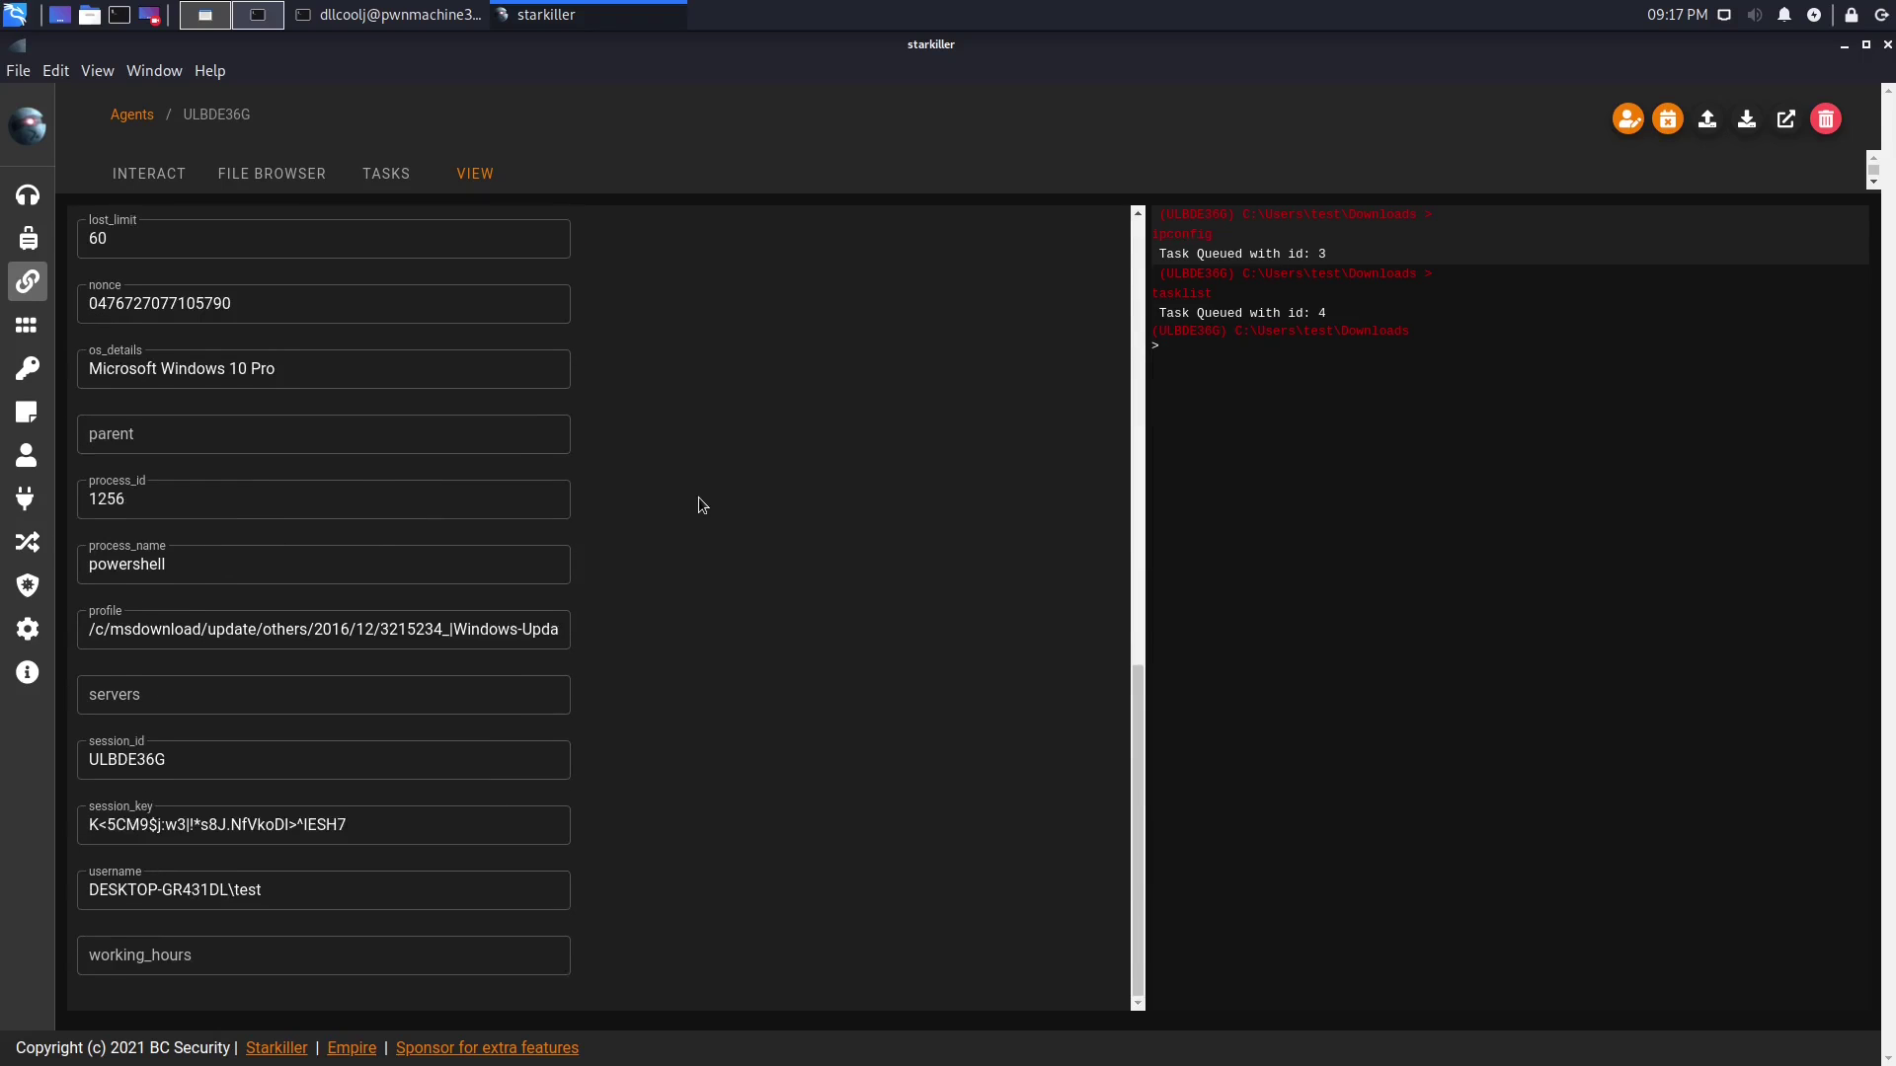
scroll(698, 506, up, 10)
scroll(698, 505, up, 1)
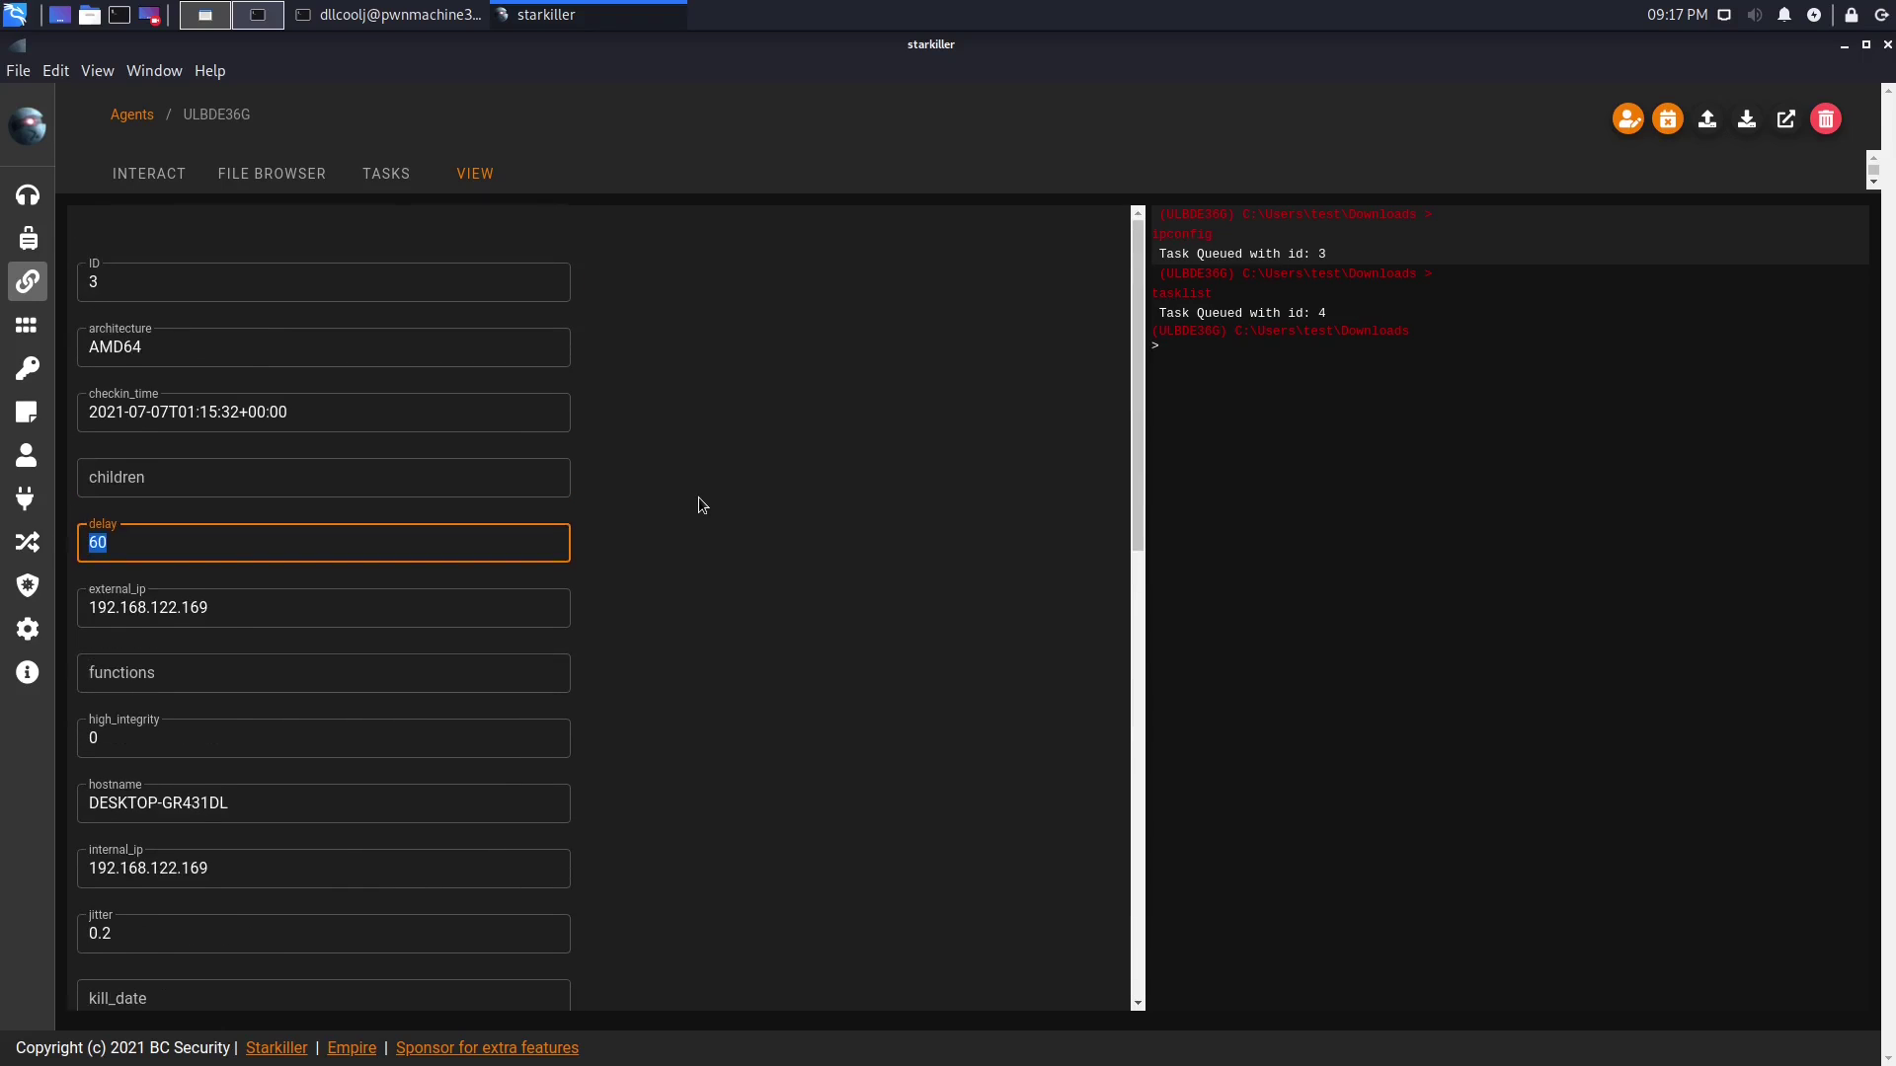
click(386, 174)
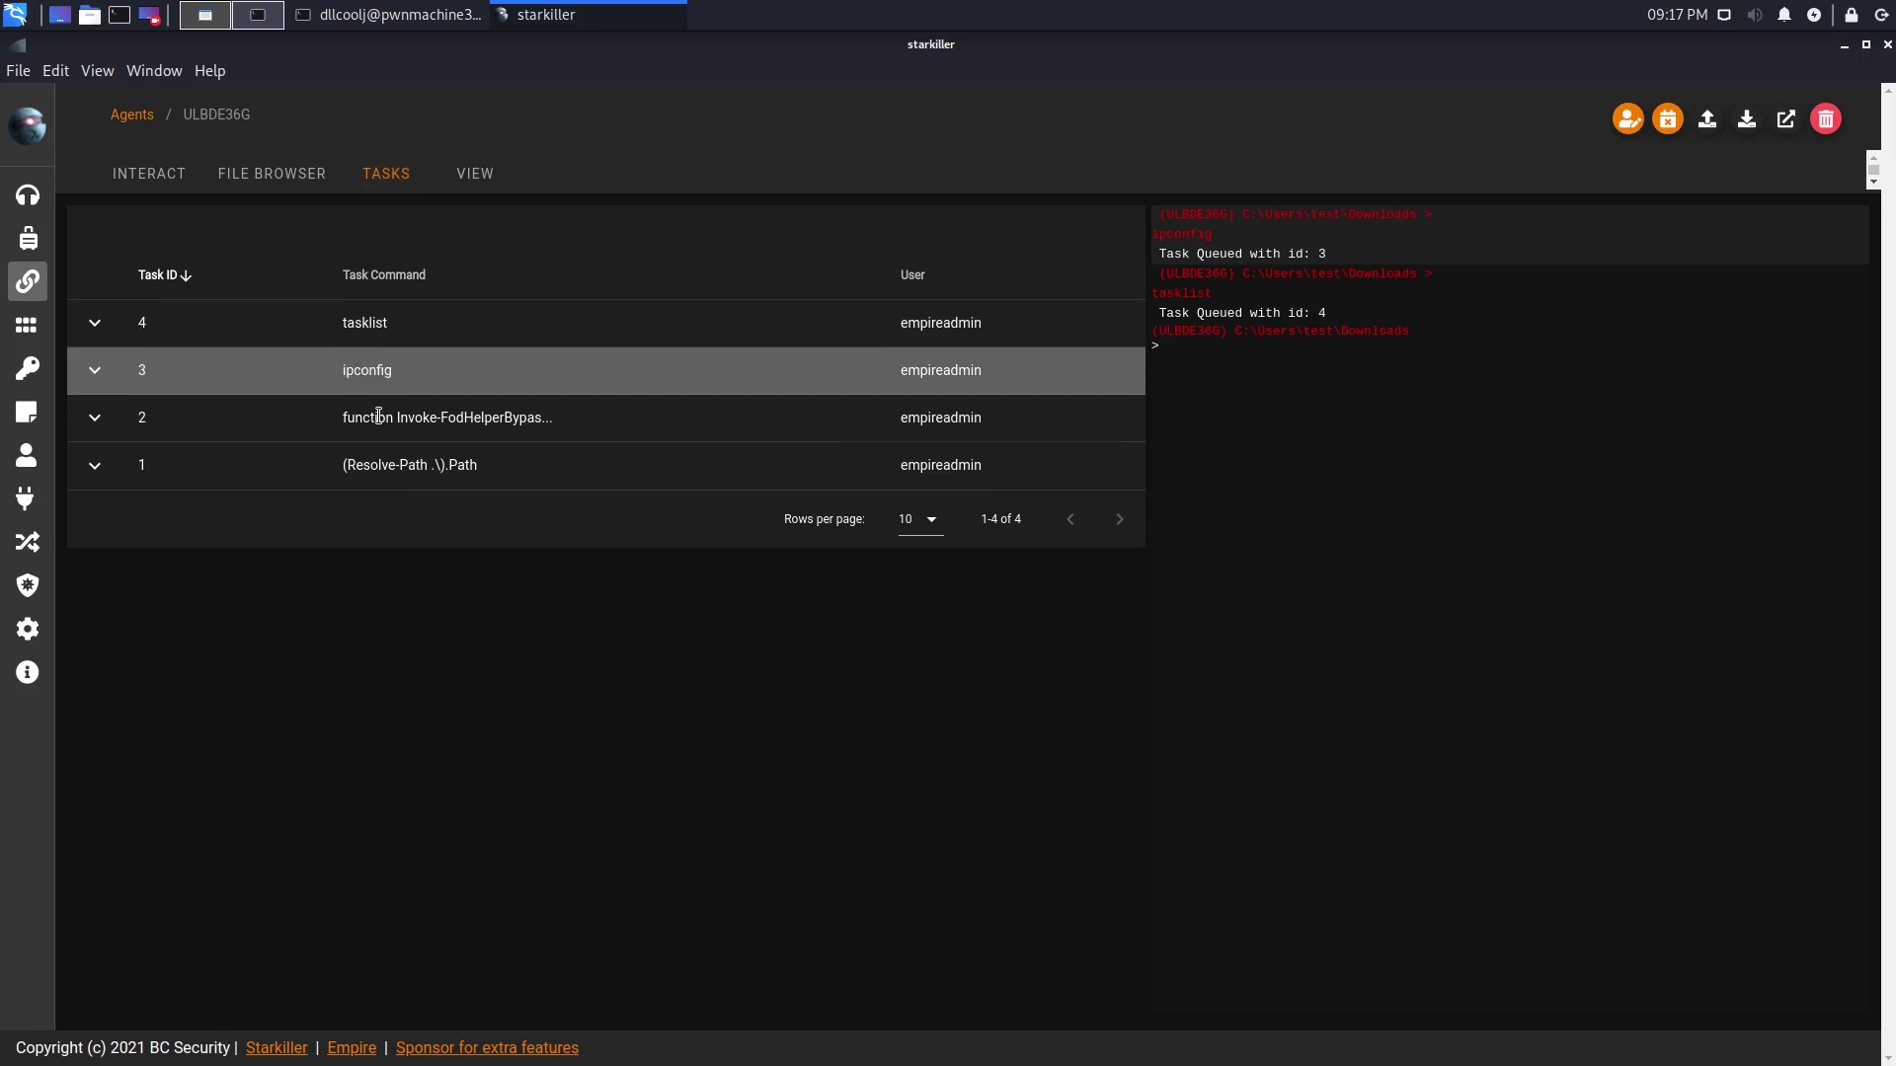
click(272, 173)
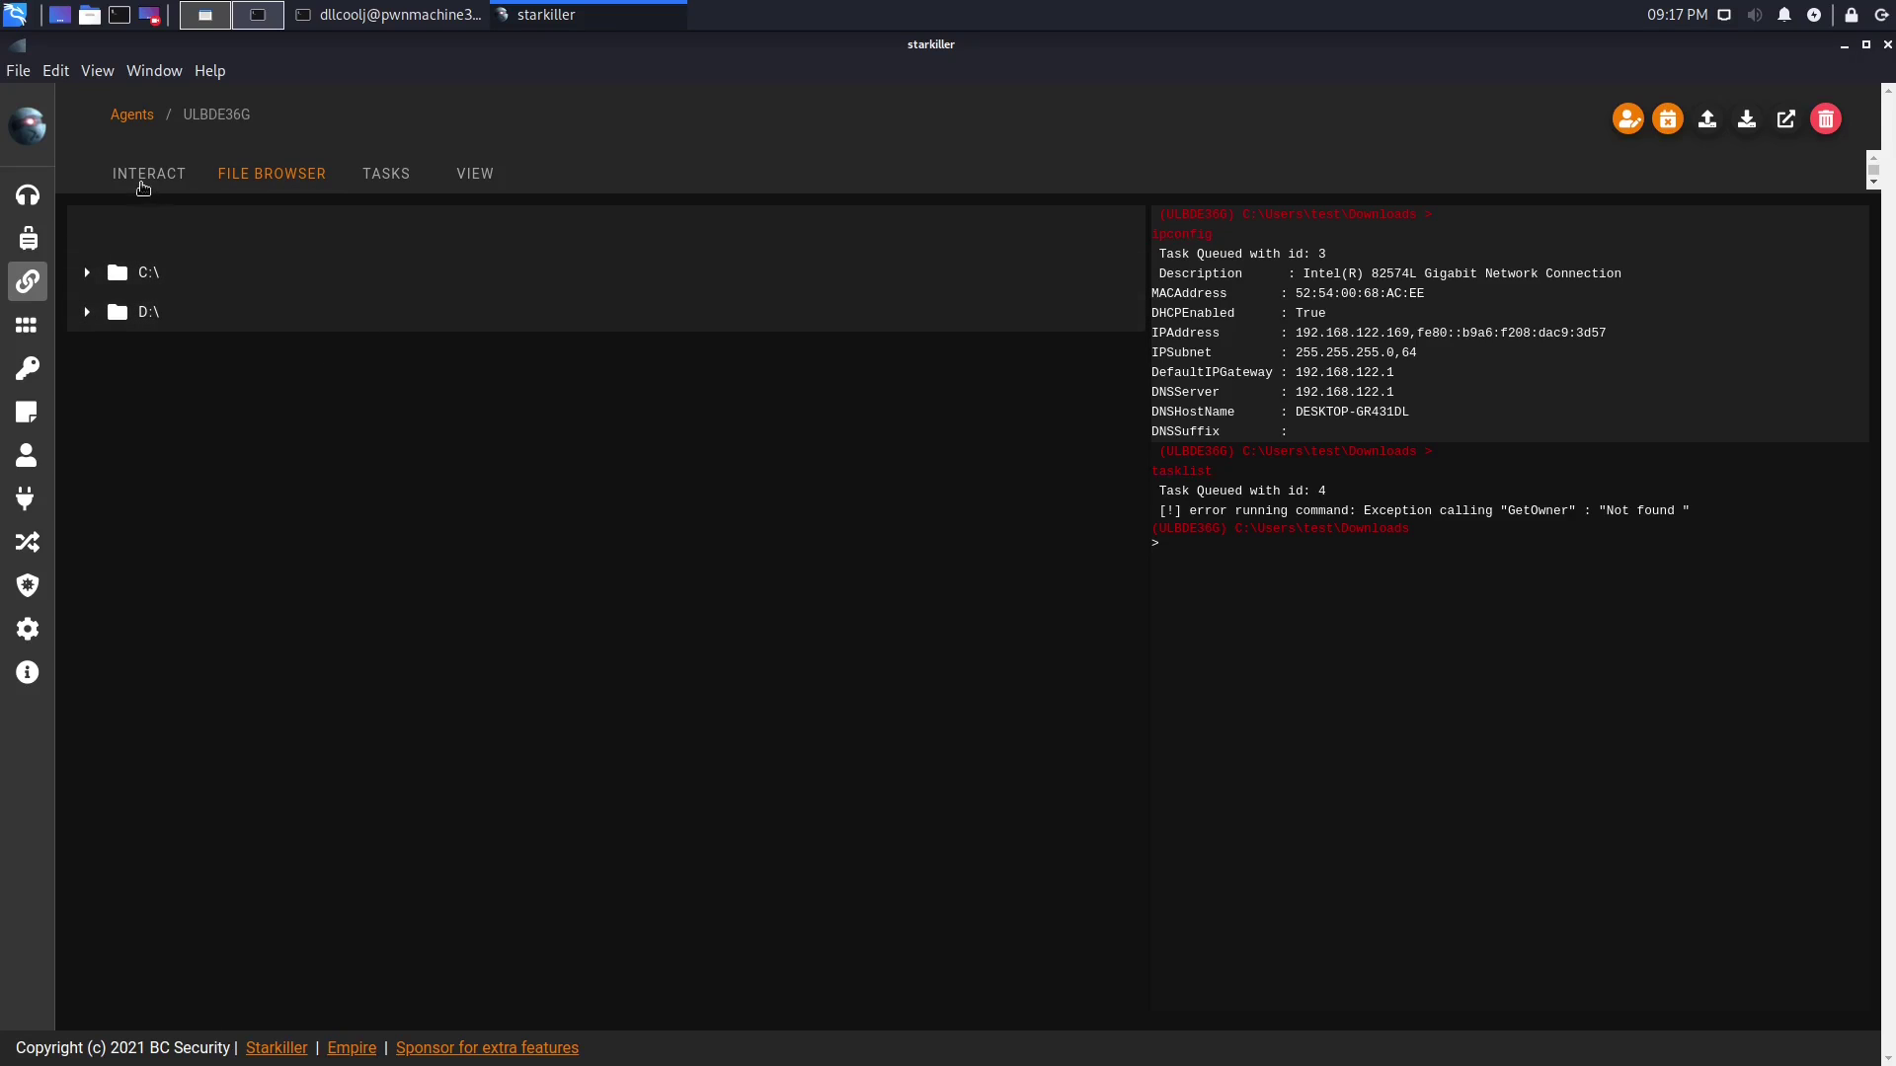
click(86, 273)
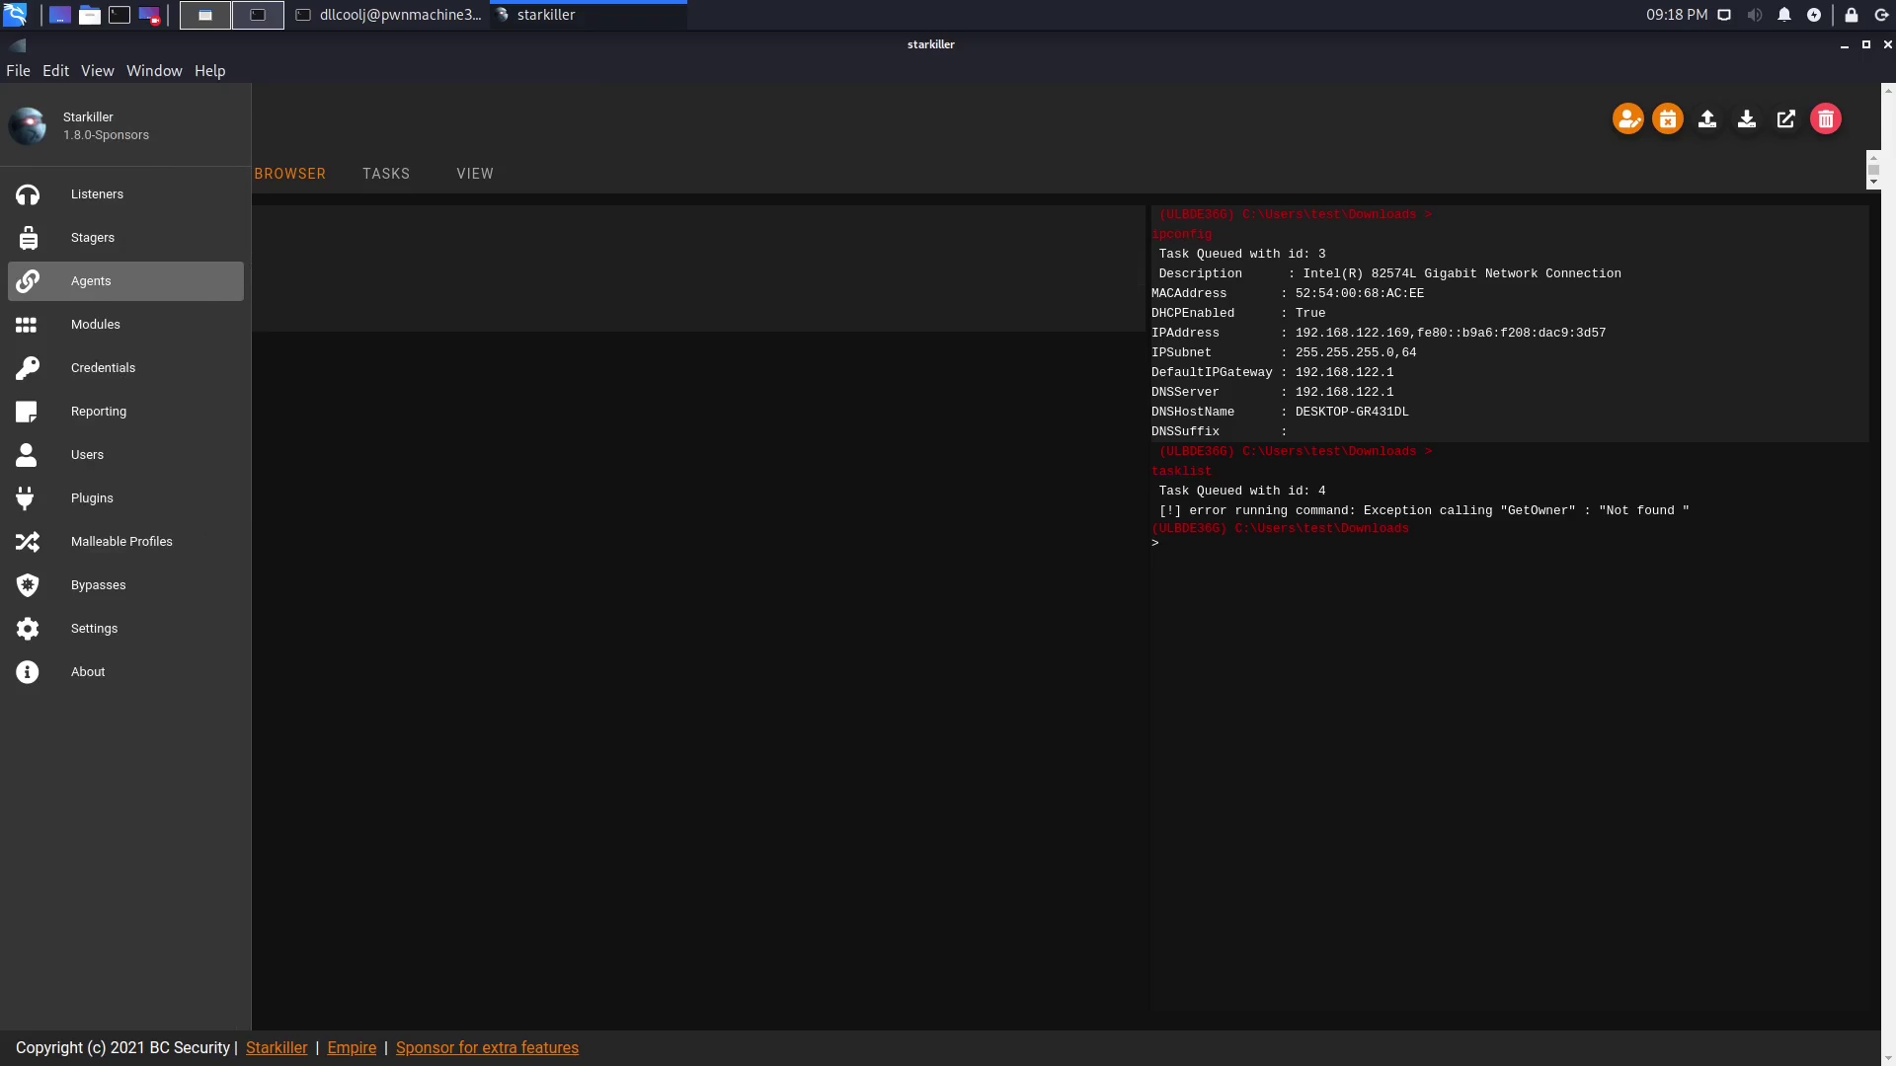
click(91, 281)
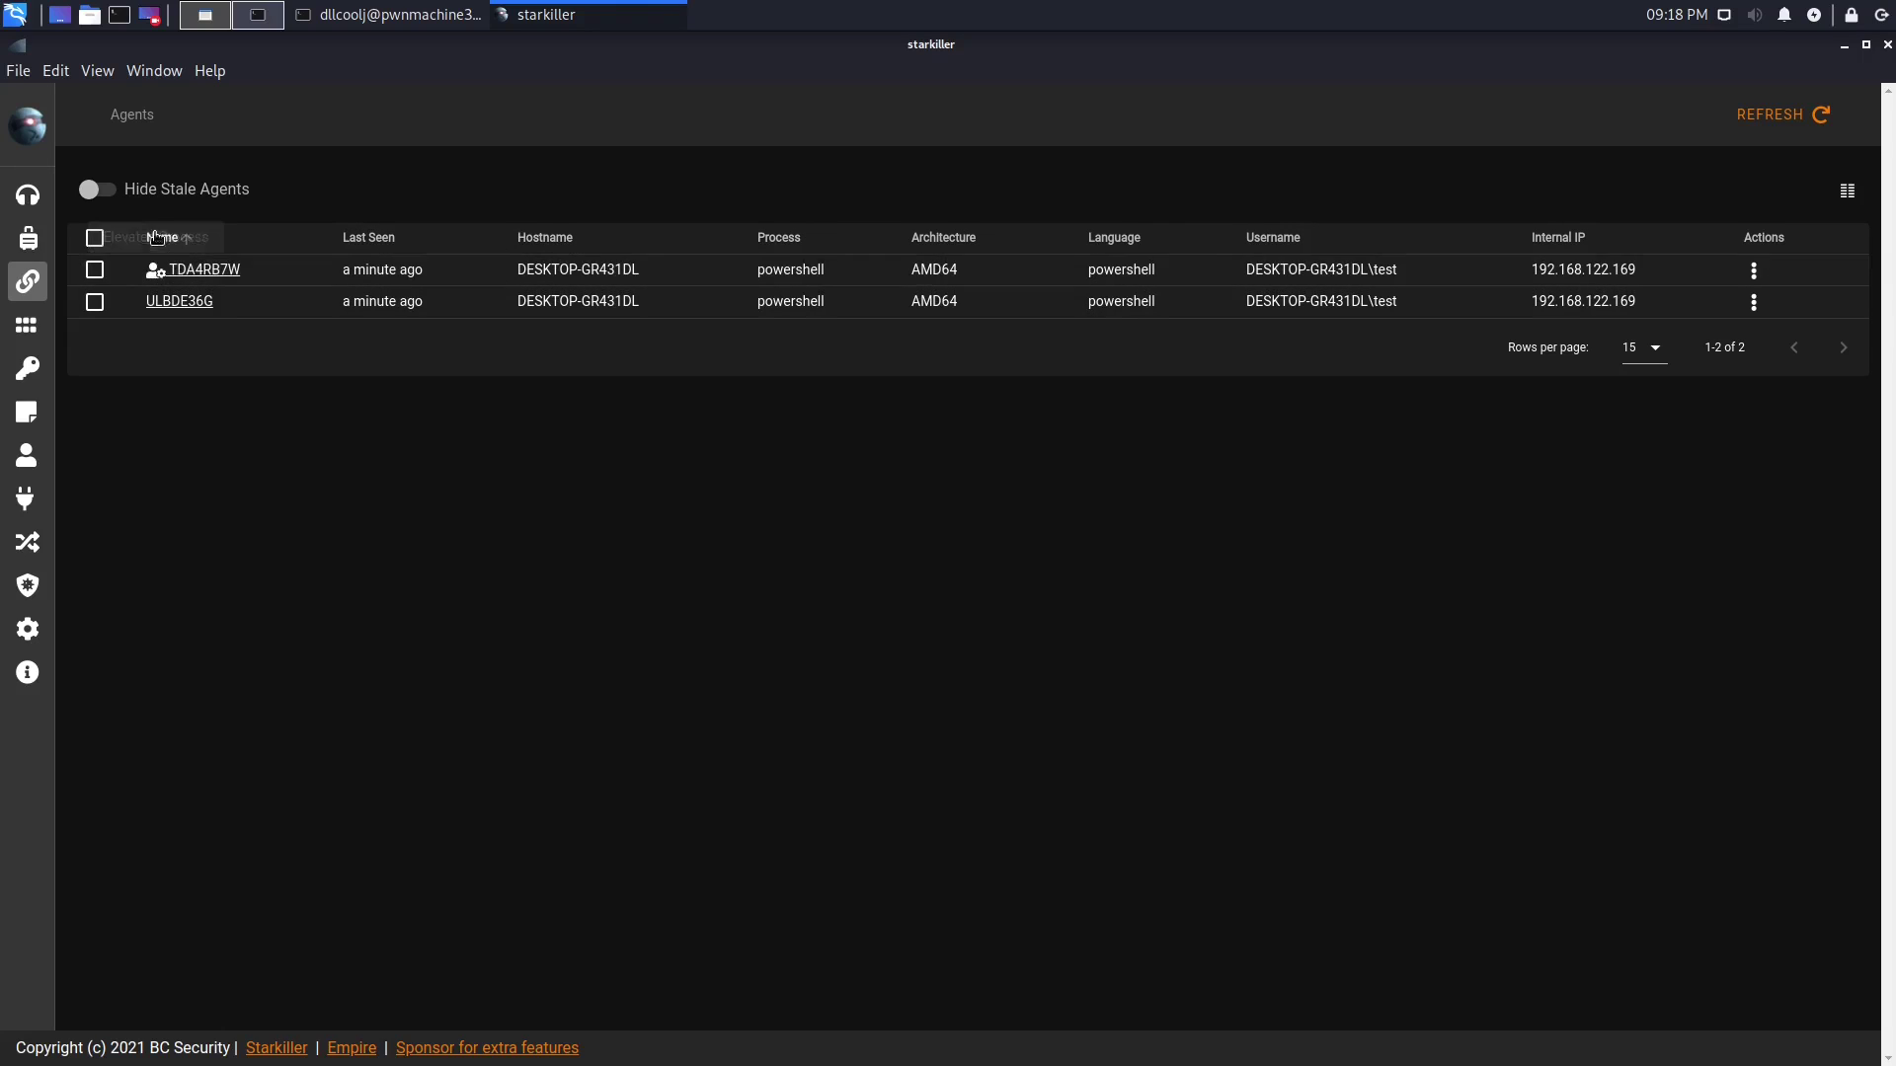
Step: Open elevated agent TDA4RB7W and check its details, delay, tasks and file browser
click(204, 268)
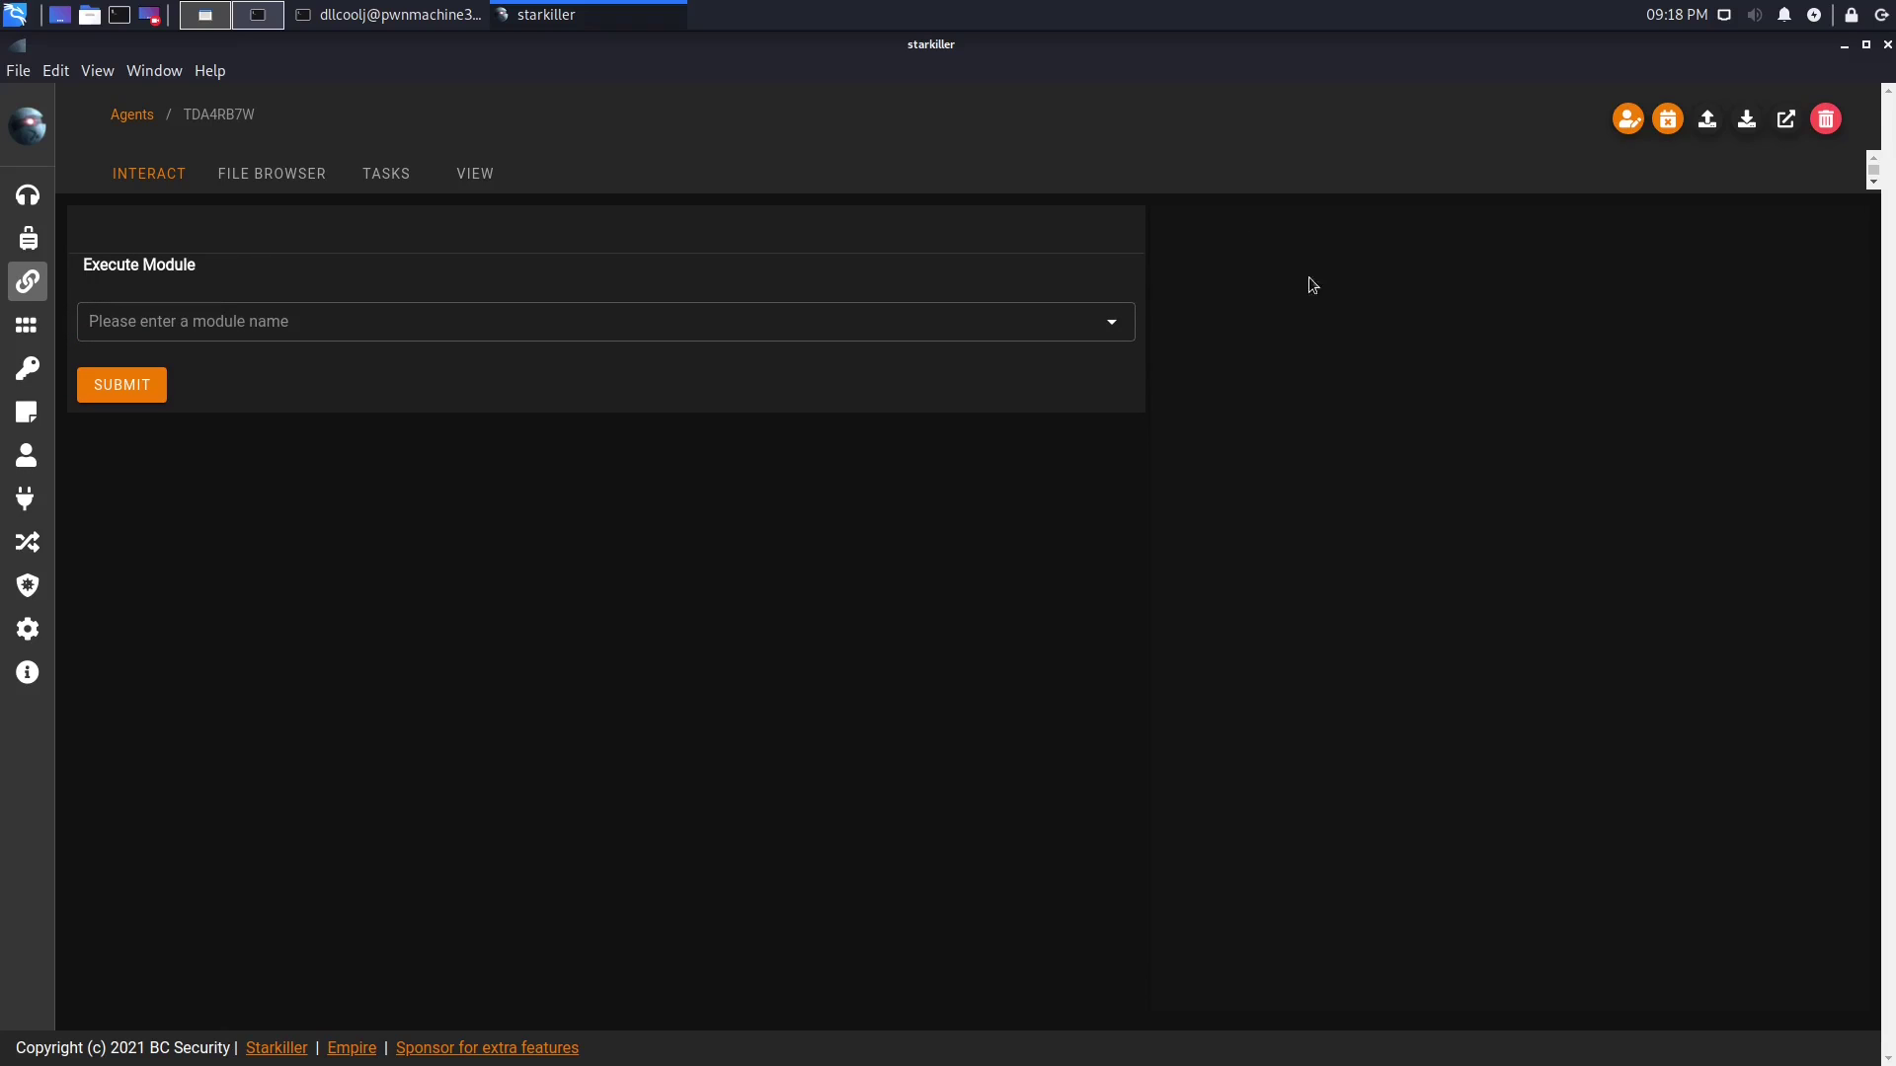
click(474, 173)
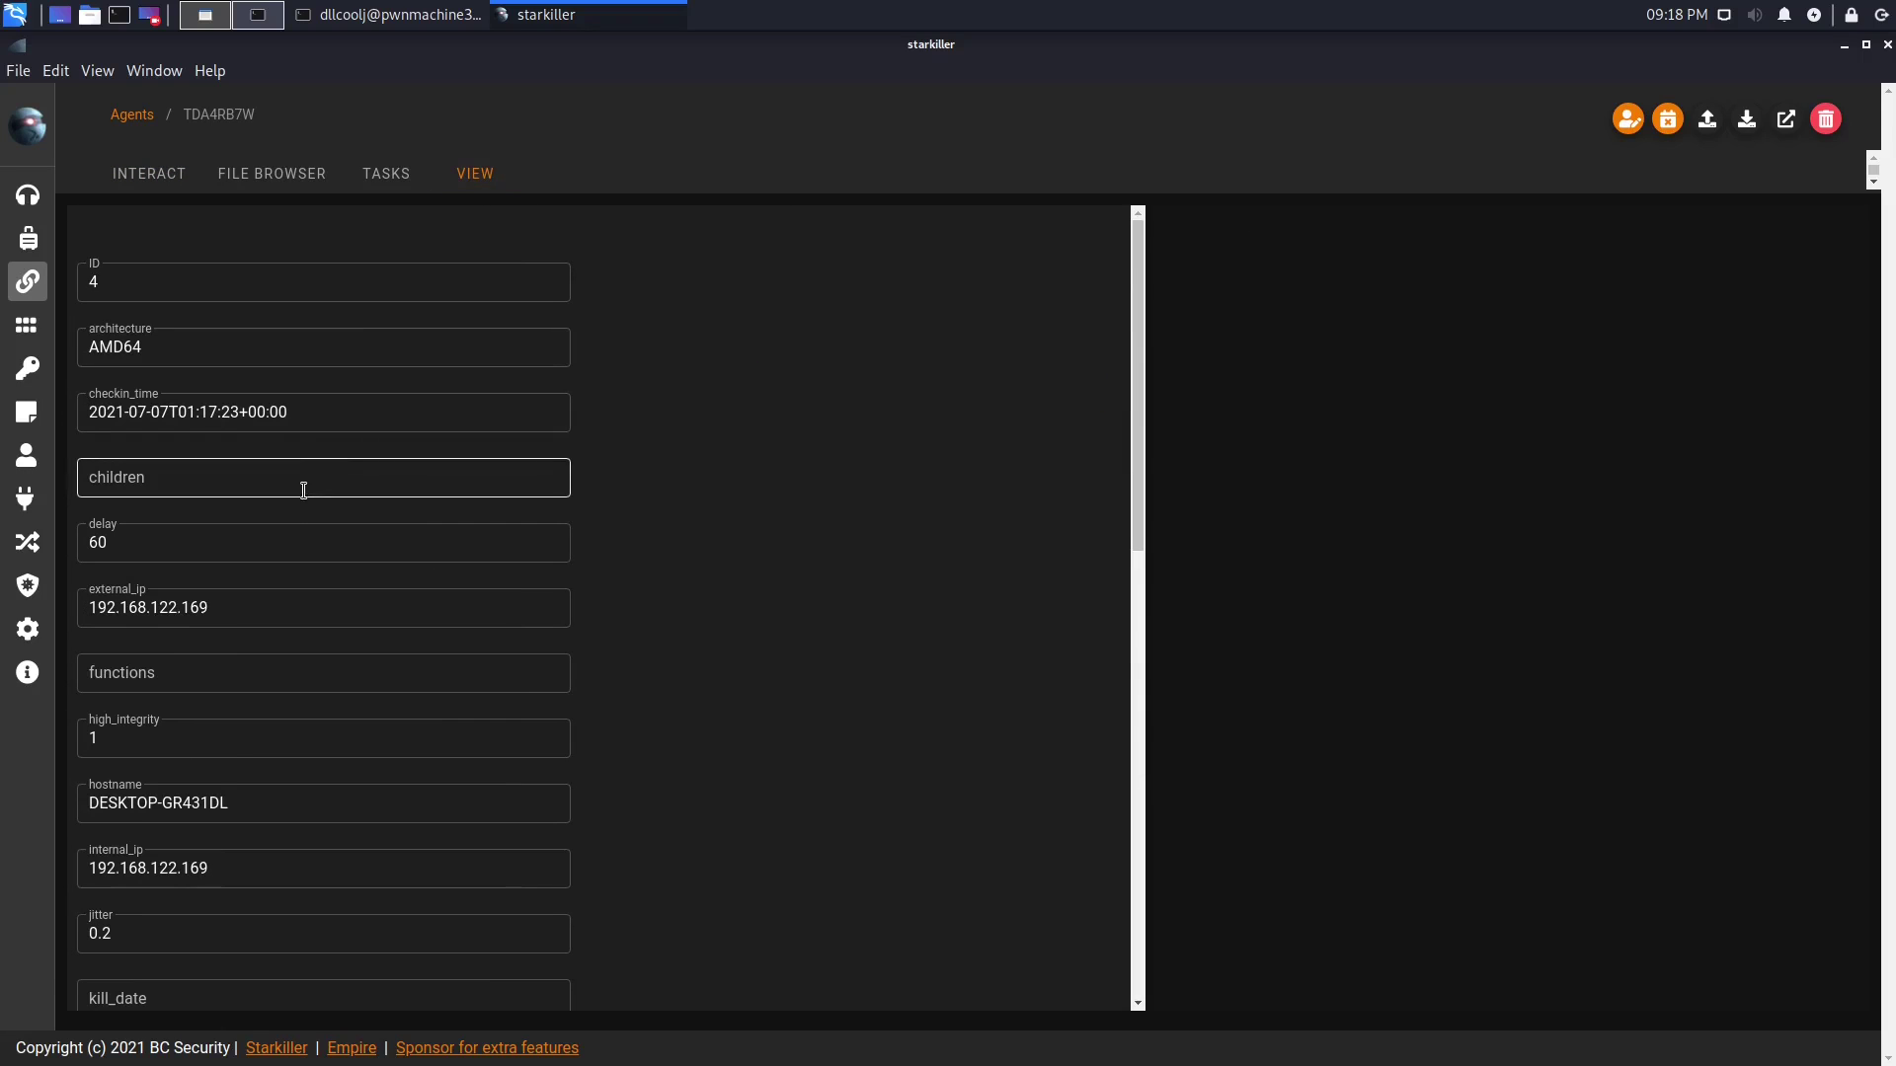
double_click(284, 534)
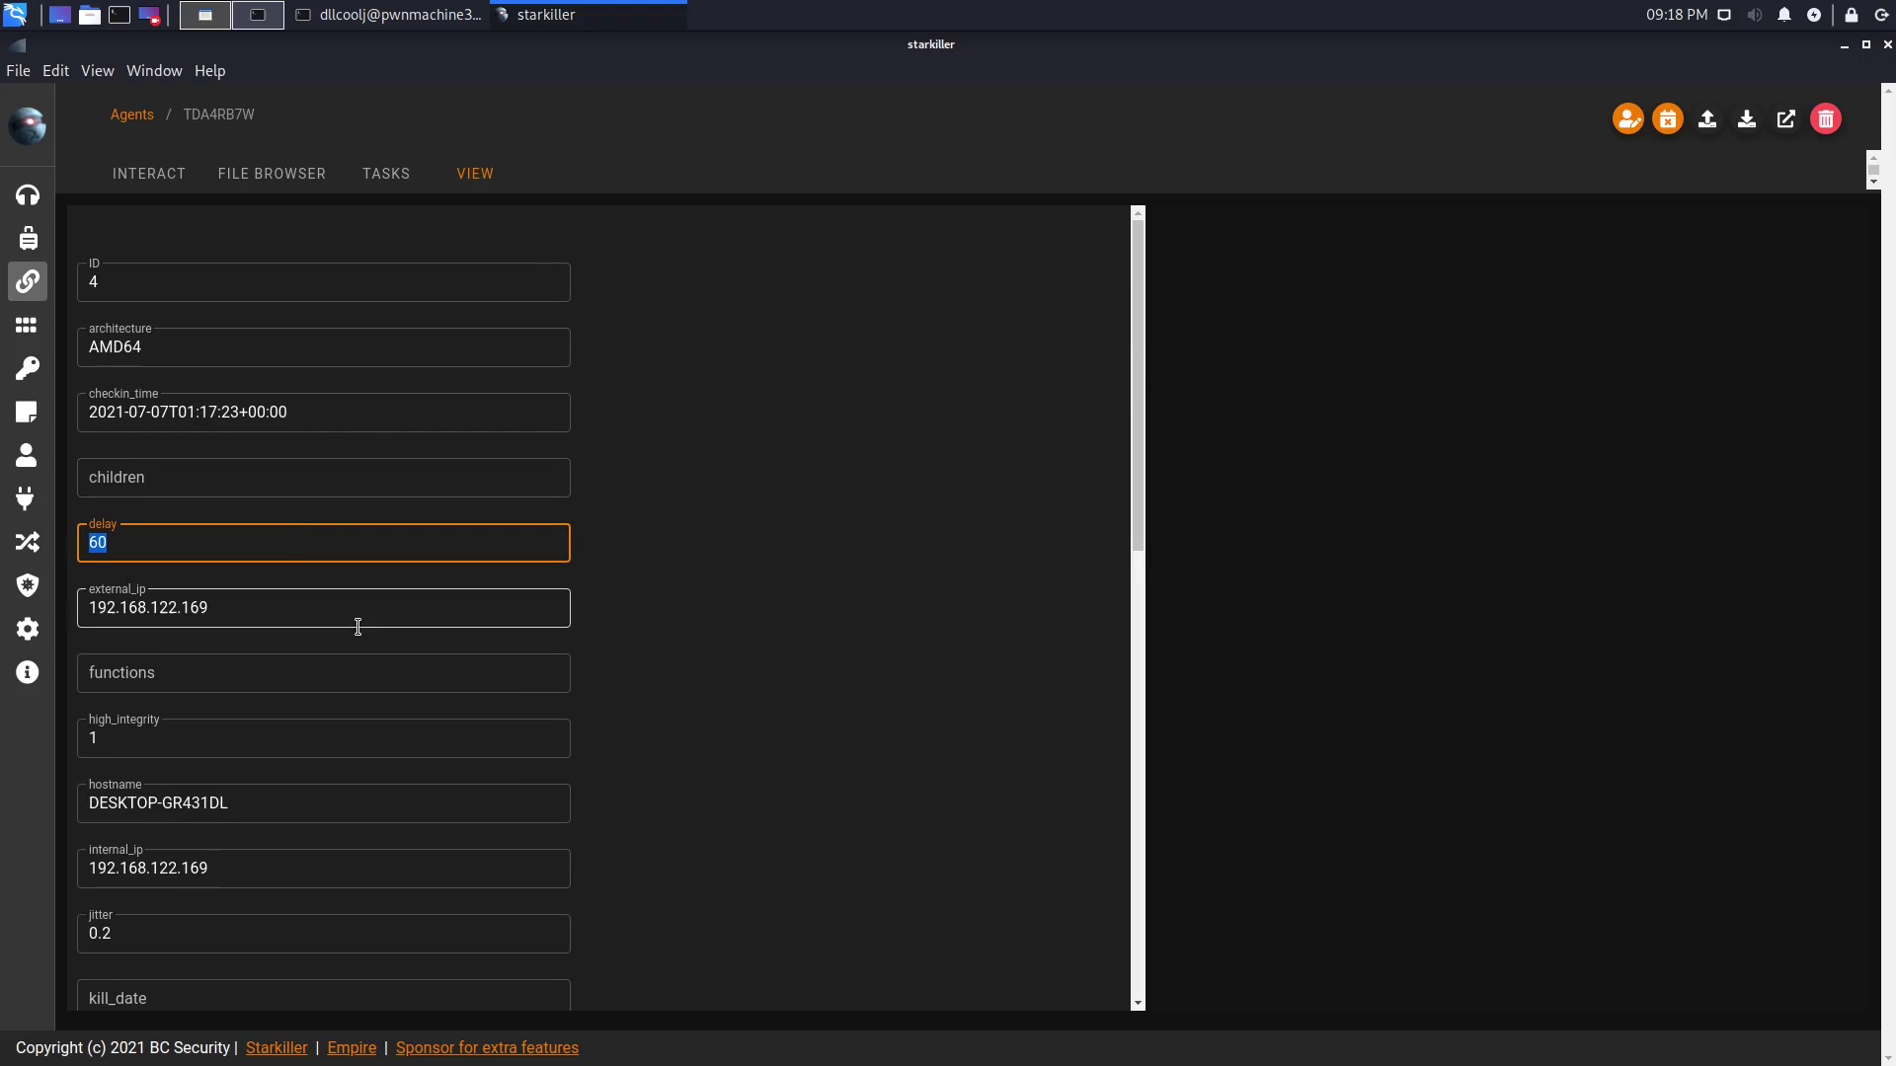
scroll(357, 627, down, 5)
scroll(357, 627, down, 5)
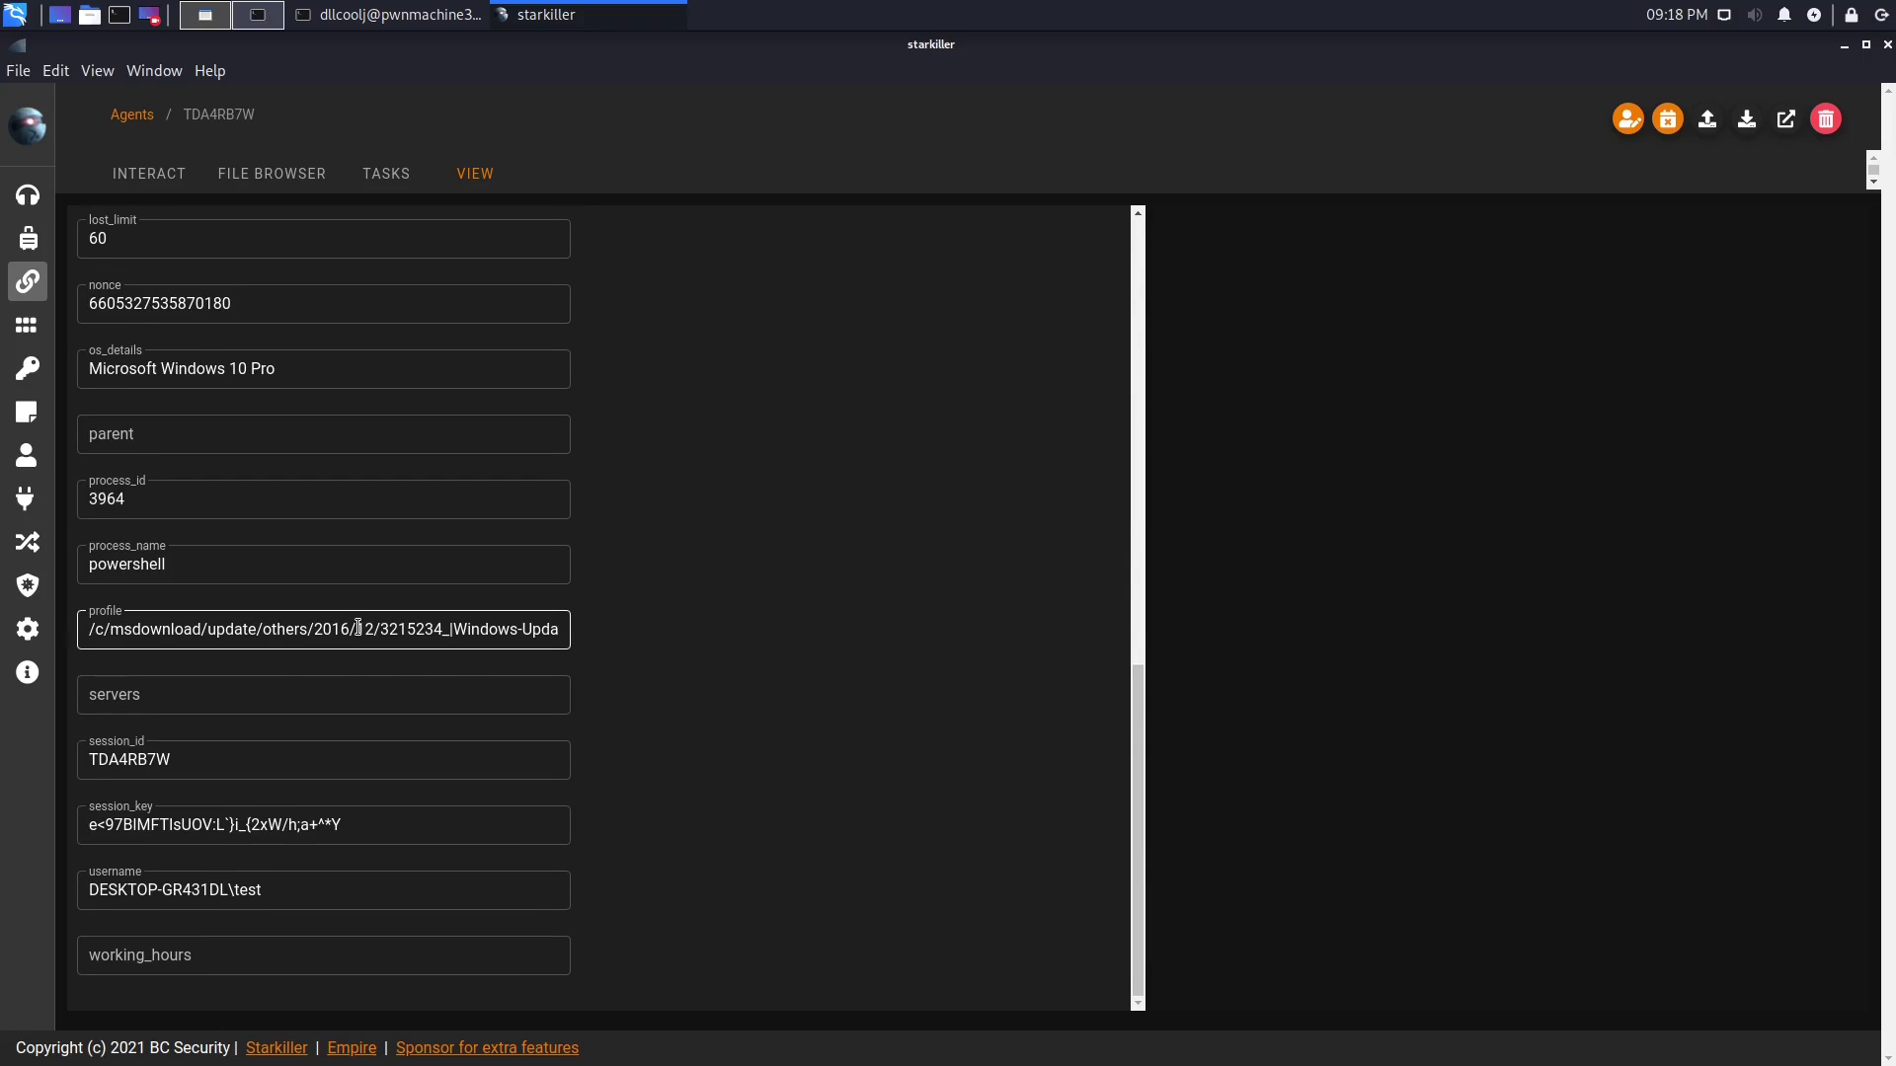
scroll(357, 626, up, 10)
click(371, 177)
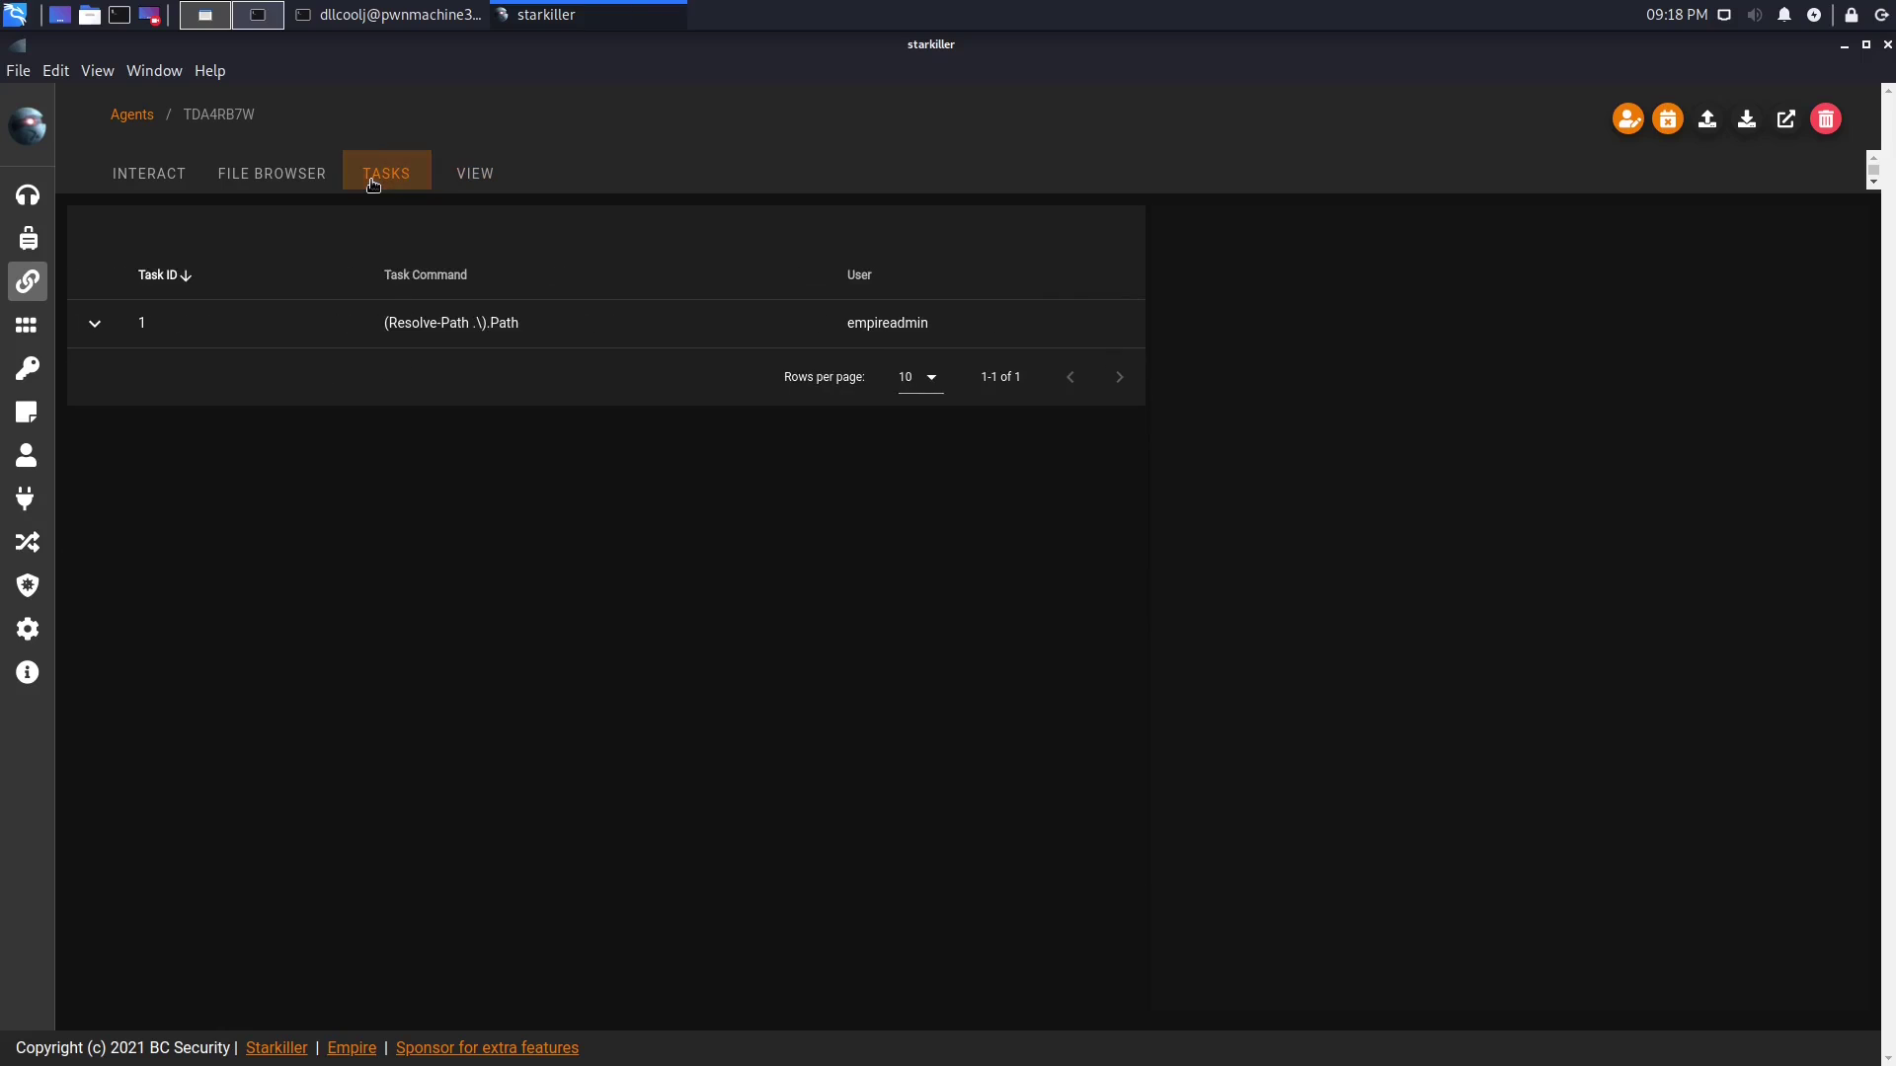
click(272, 173)
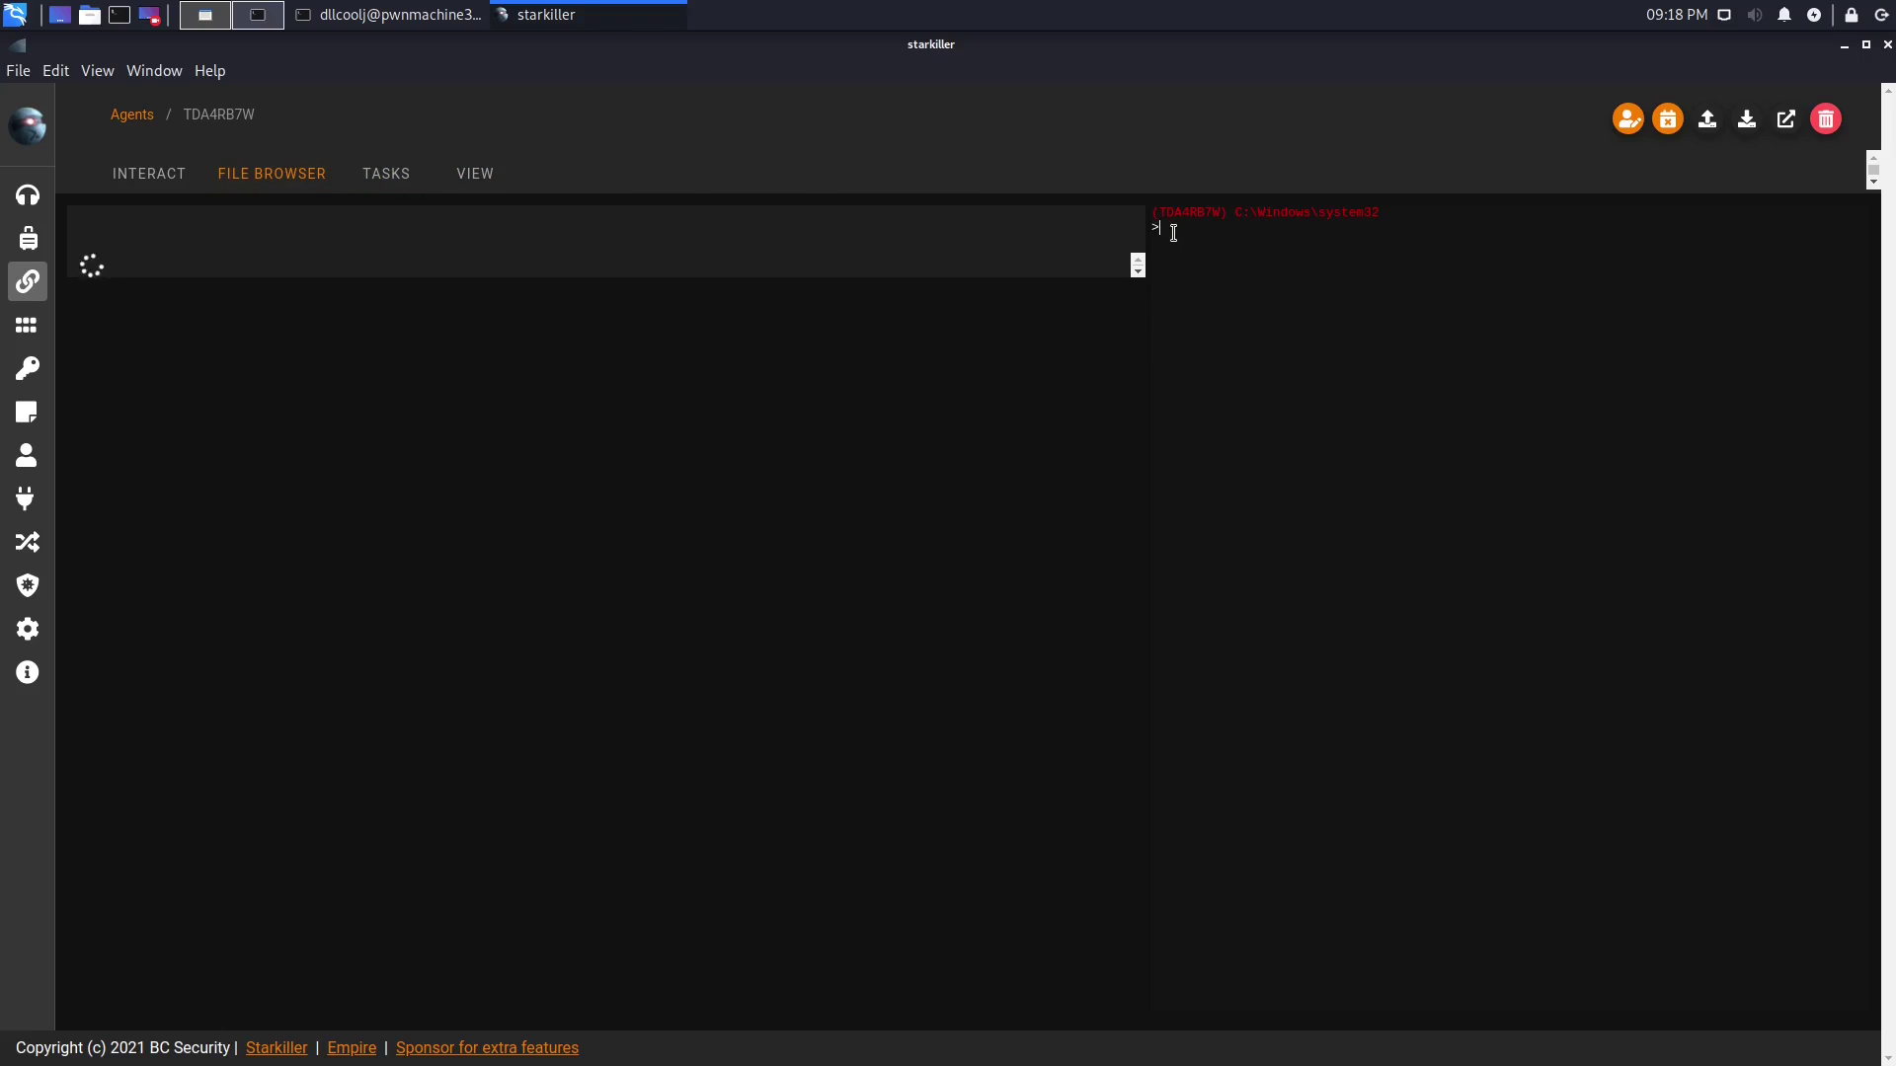
key(Tab)
key(Tab)
Step: In tmux window 0, zoom the Empire client pane and run 'agents'
key(alt+Tab)
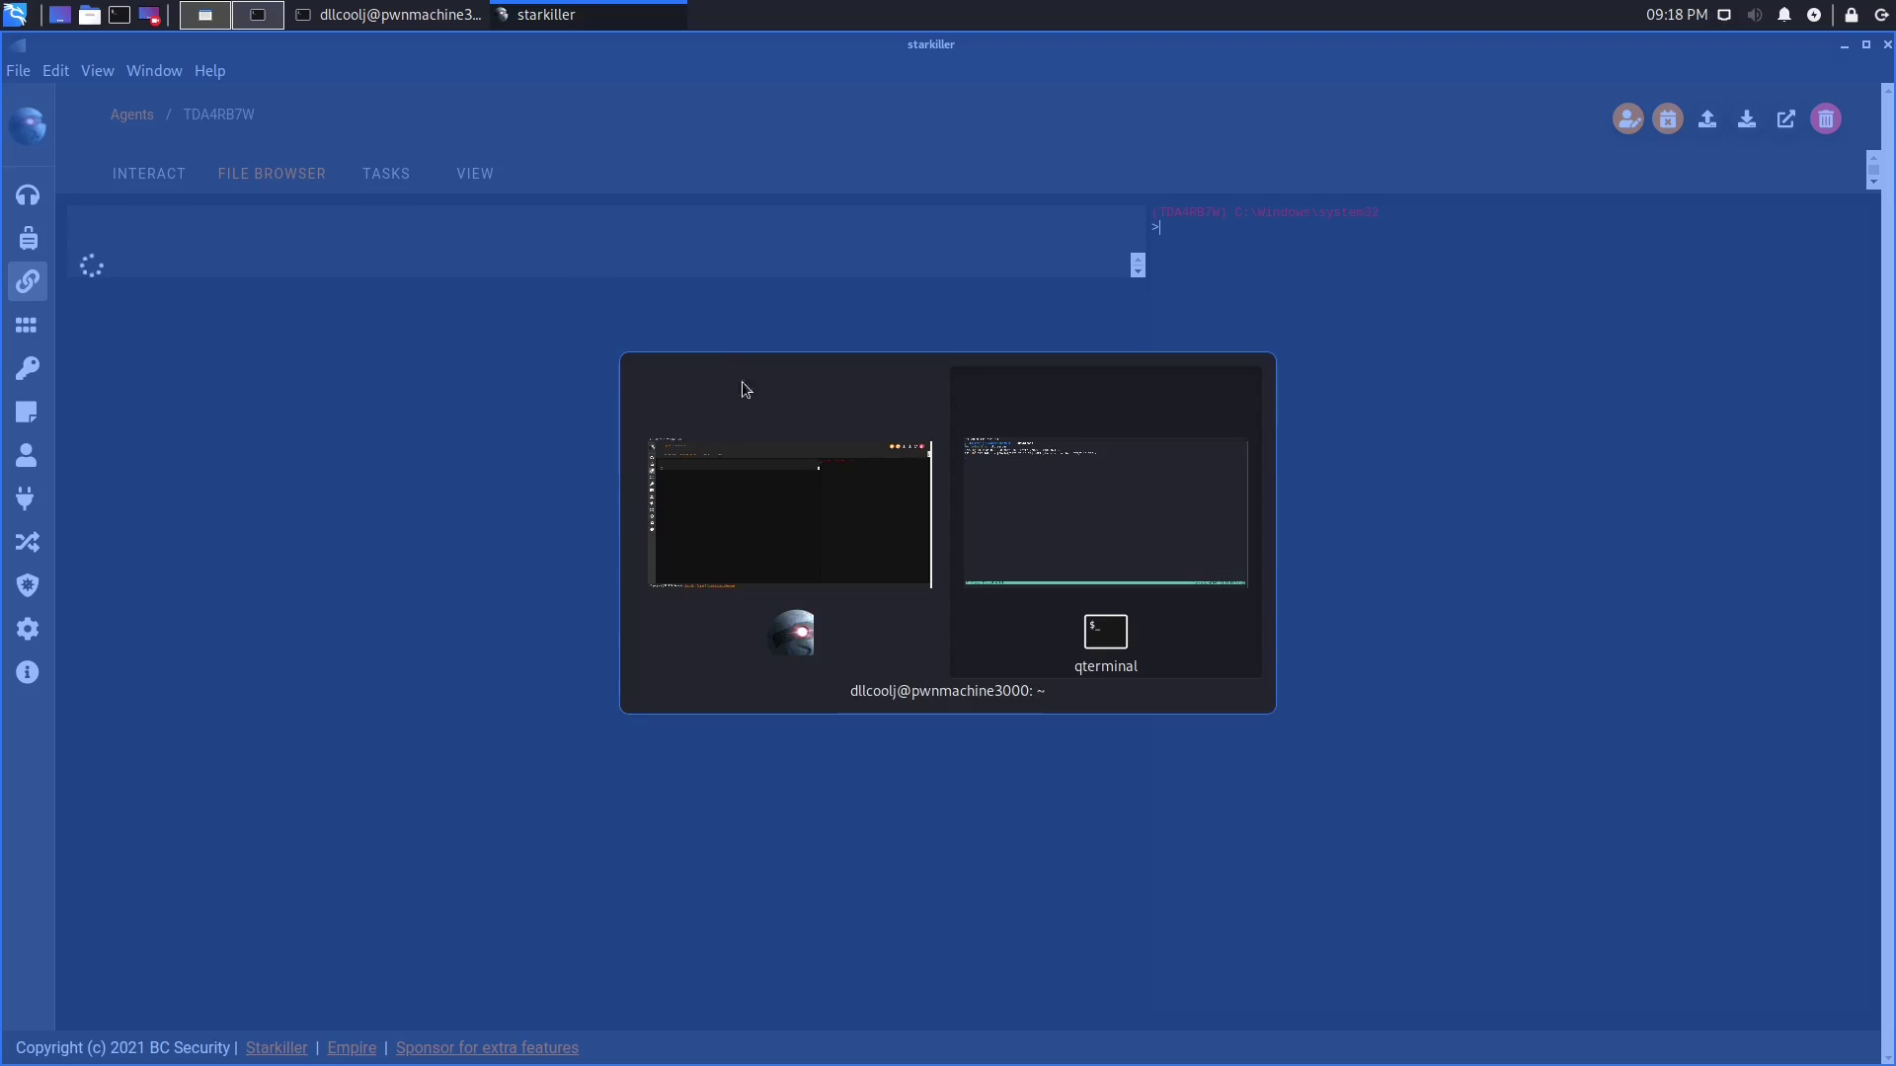
key(ctrl+b)
key(0)
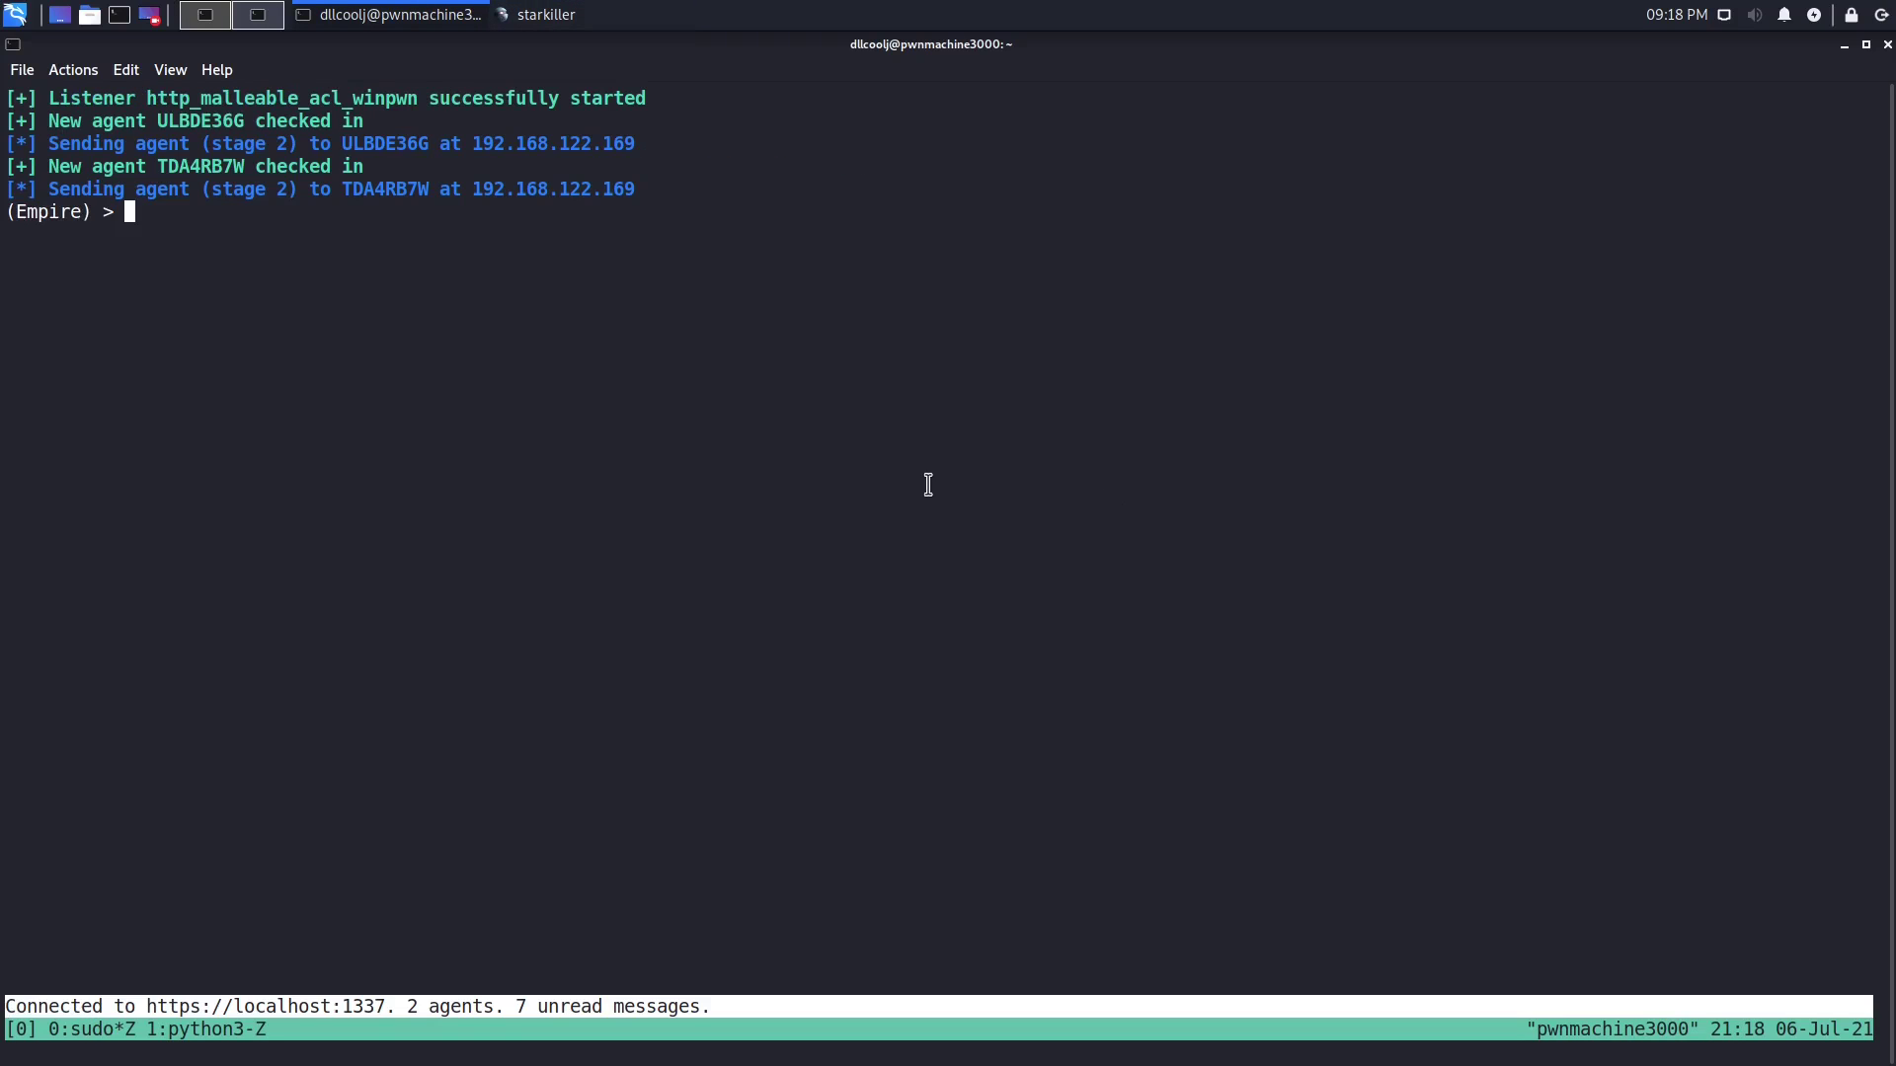
key(ctrl+b)
key(z)
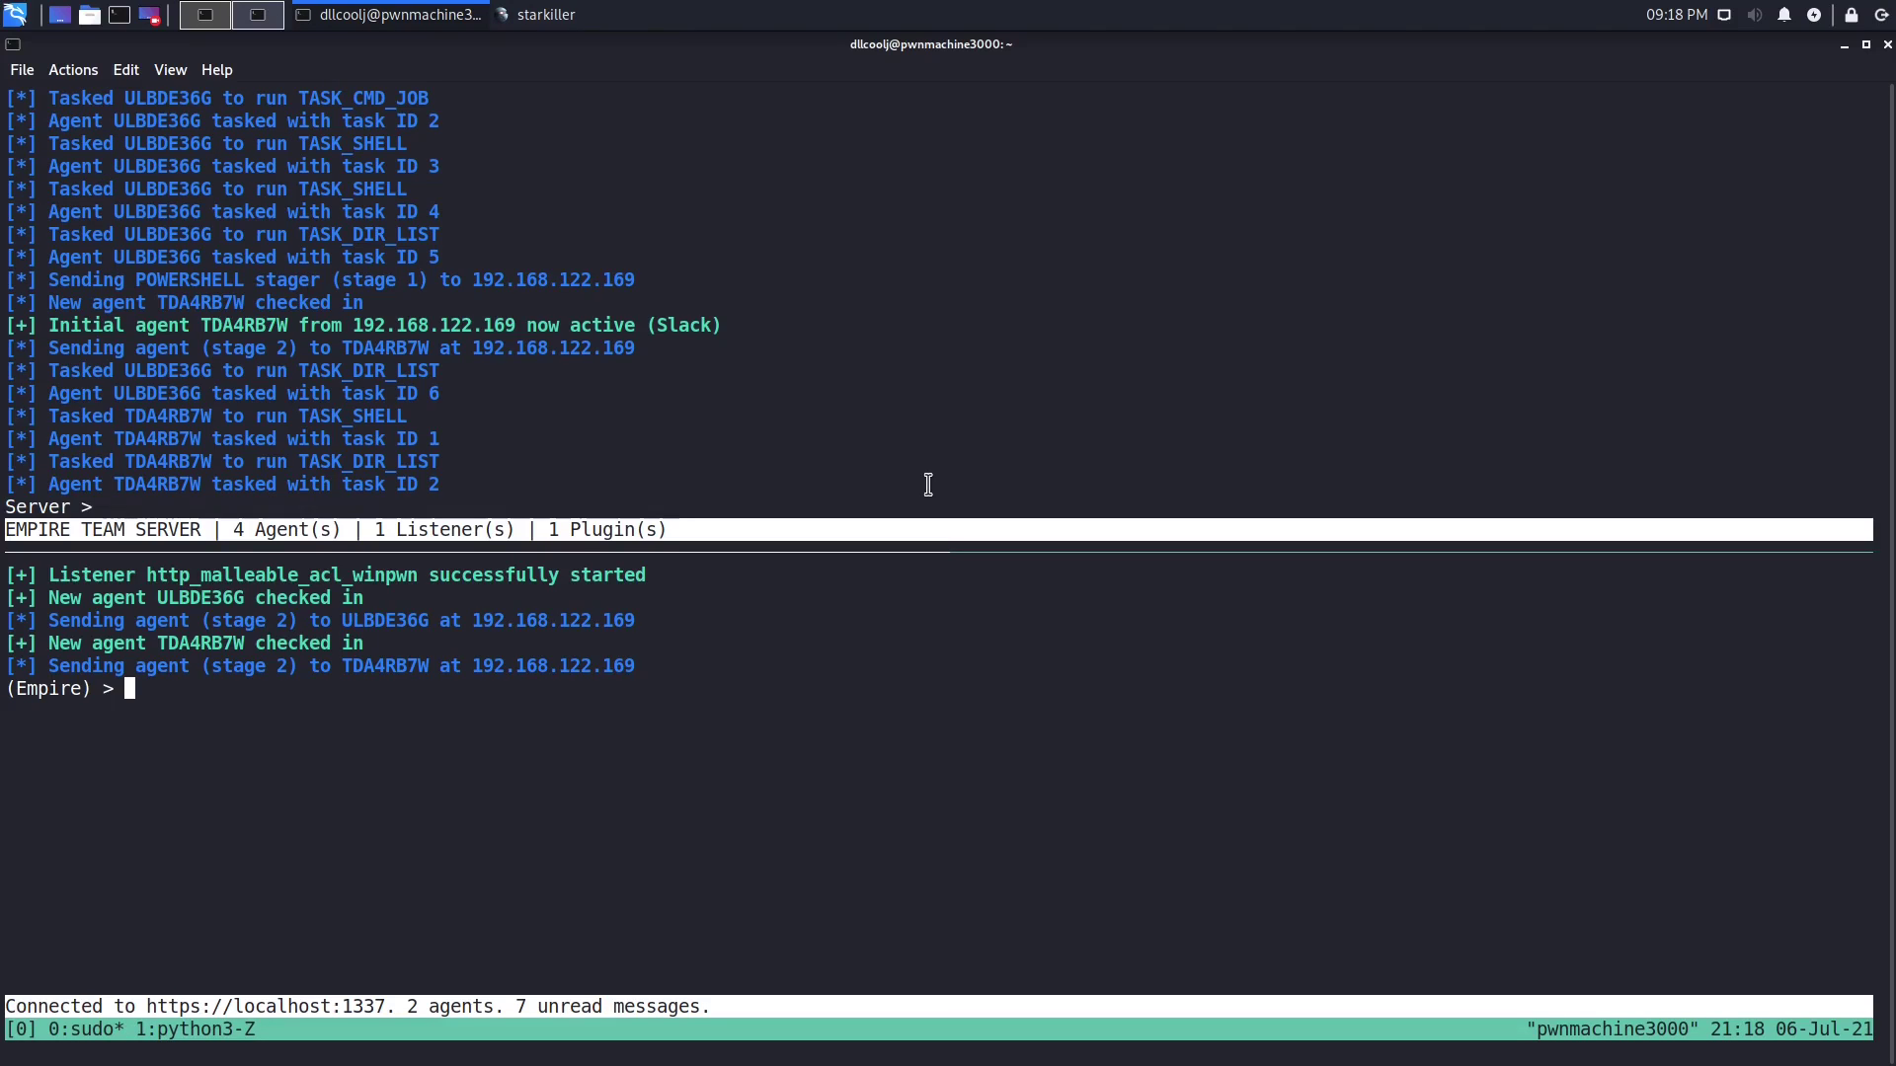
key(ctrl+b)
text(zagents)
key(Return)
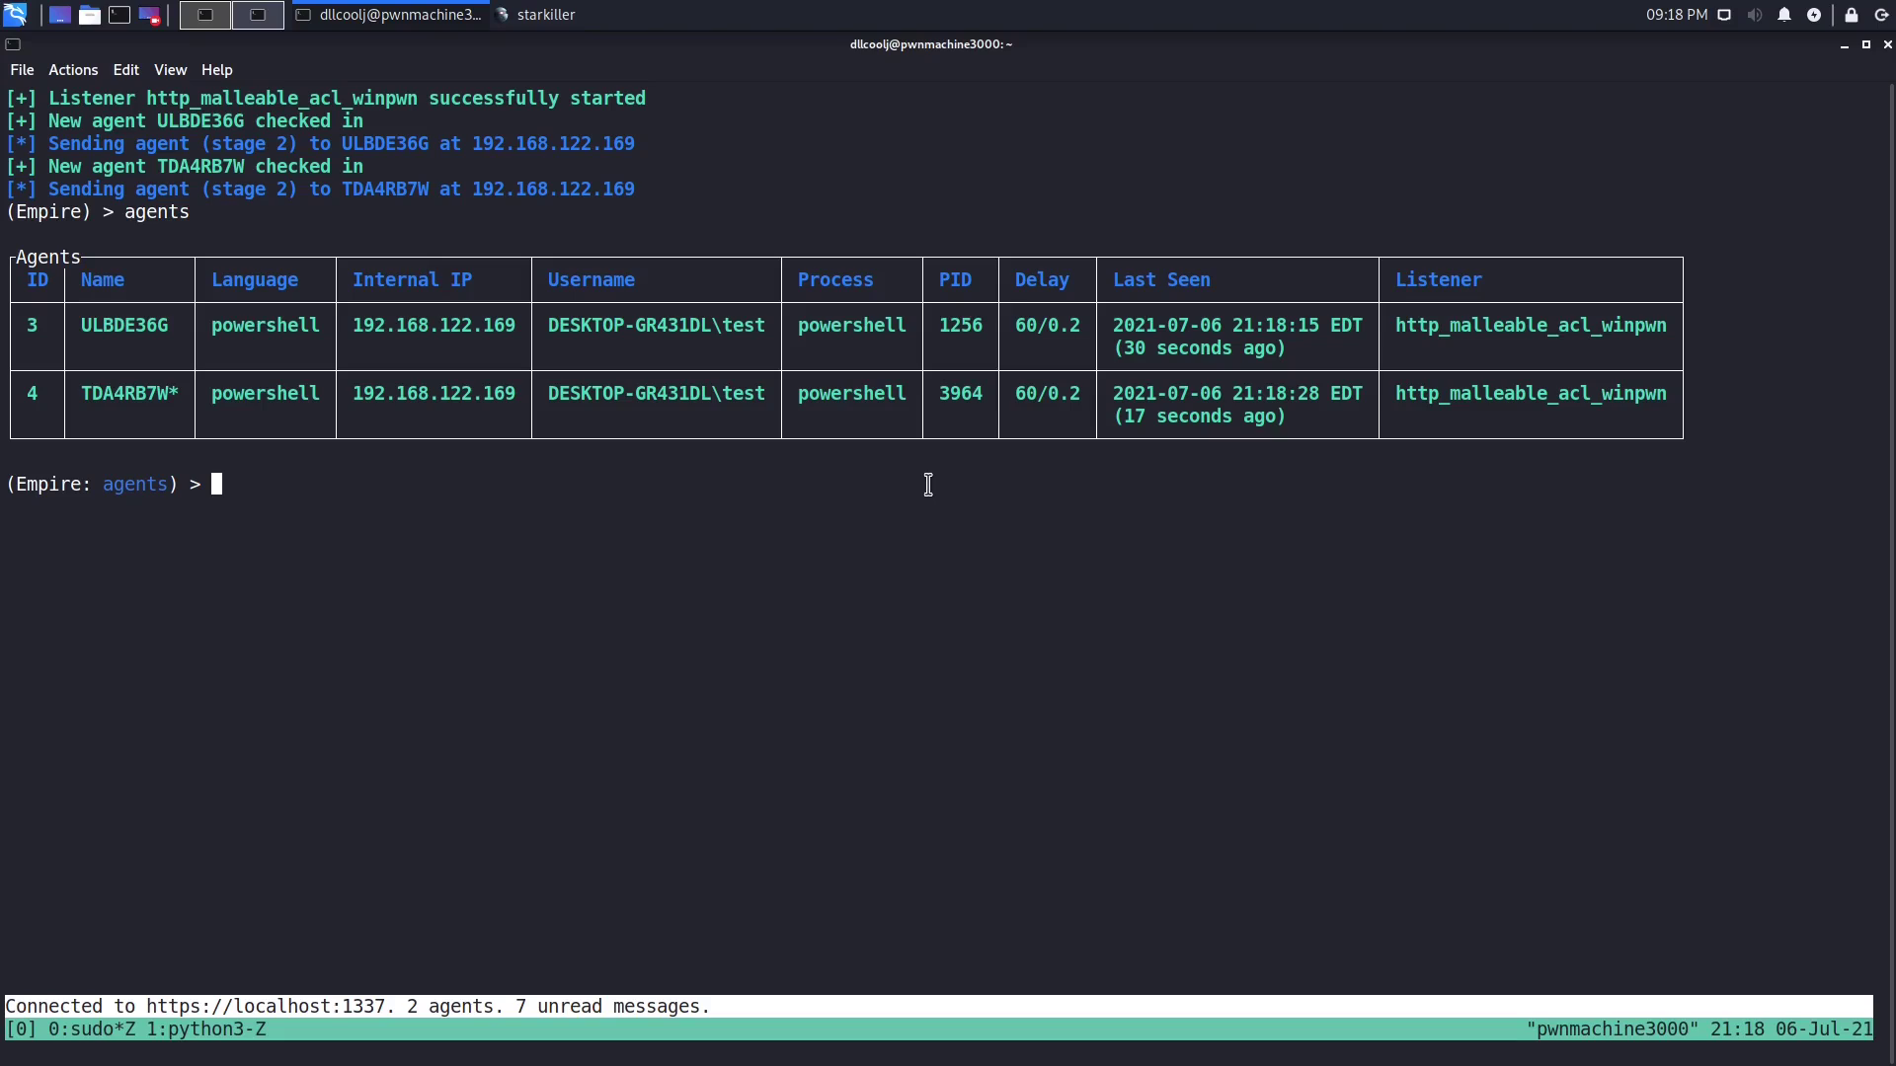
Step: Highlight agent 4's listener, language and name values in the agents table
double_click(1430, 402)
click(276, 400)
double_click(277, 399)
click(522, 410)
double_click(178, 402)
text(4)
Step: Interact with agent TDA4RB7W and run mimikatz on it via tab-completion
key(Return)
text(in)
key(Tab)
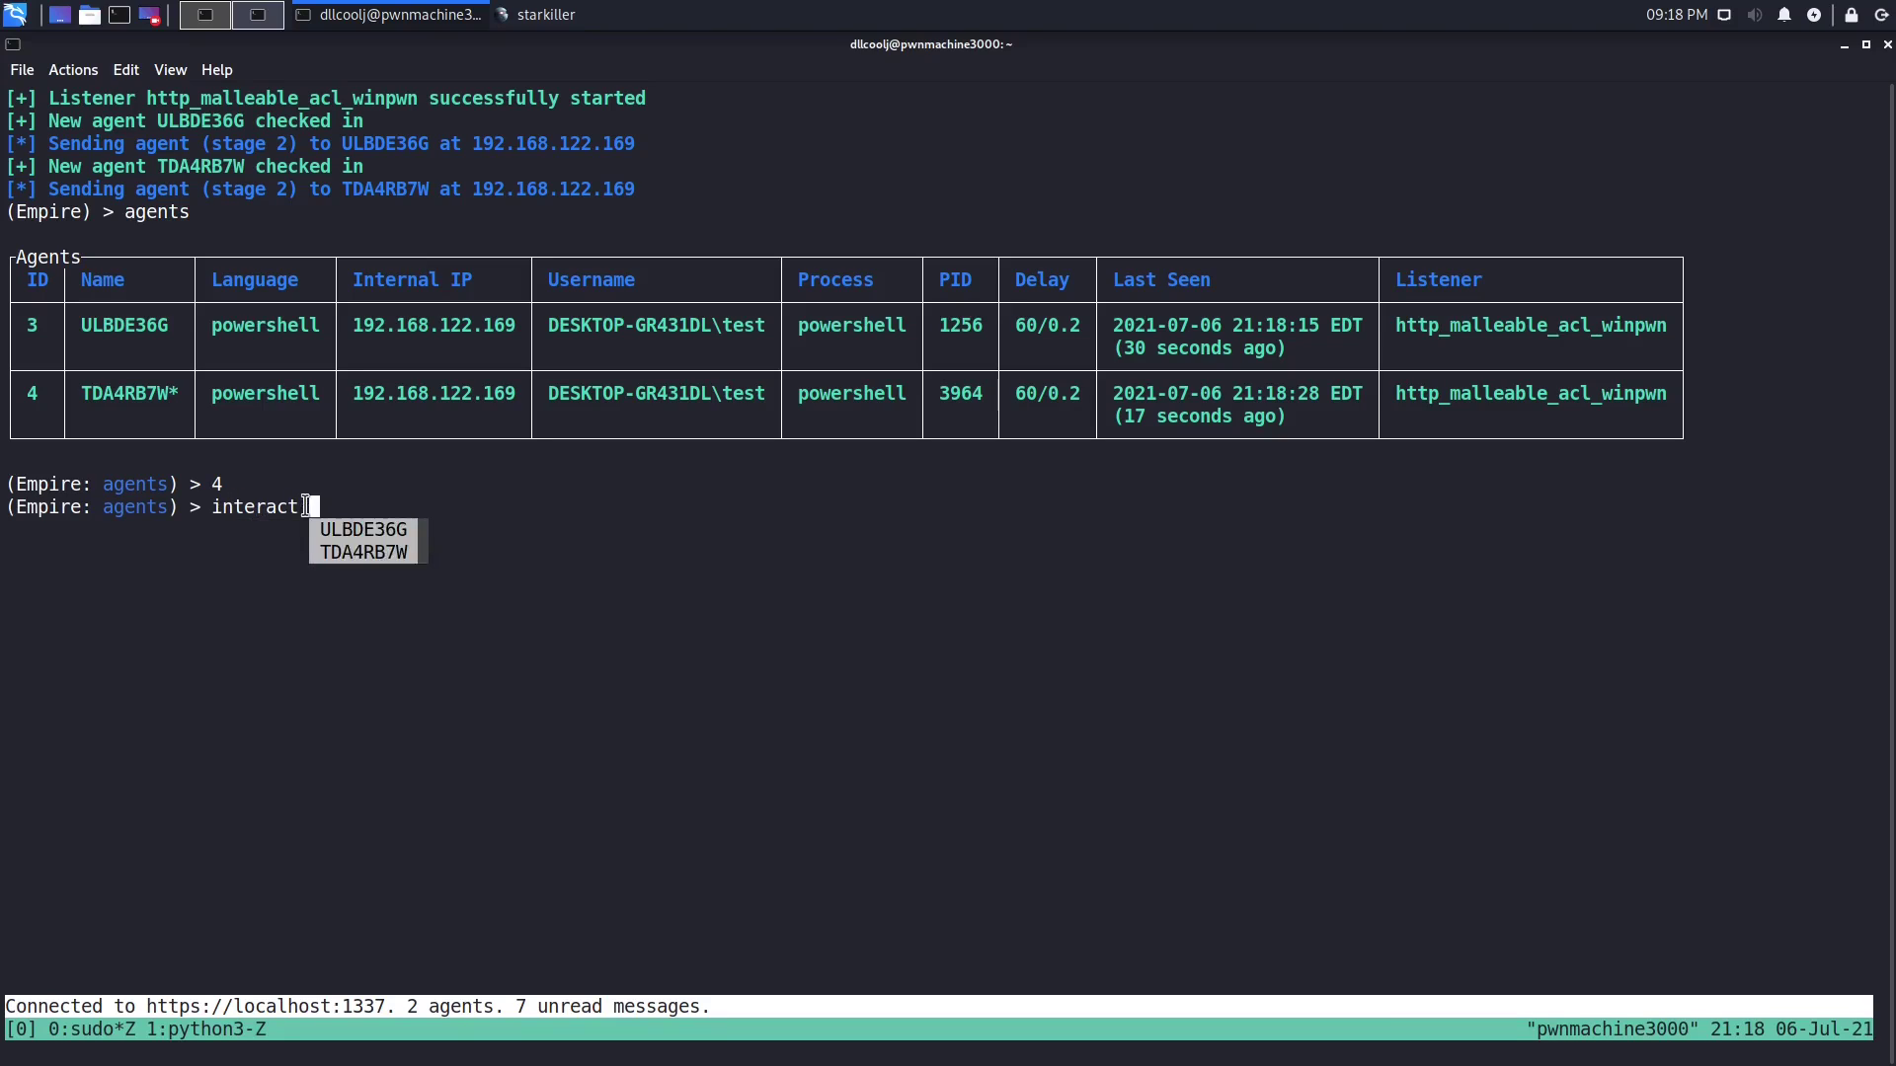
text(TDA4RB7W)
key(Return)
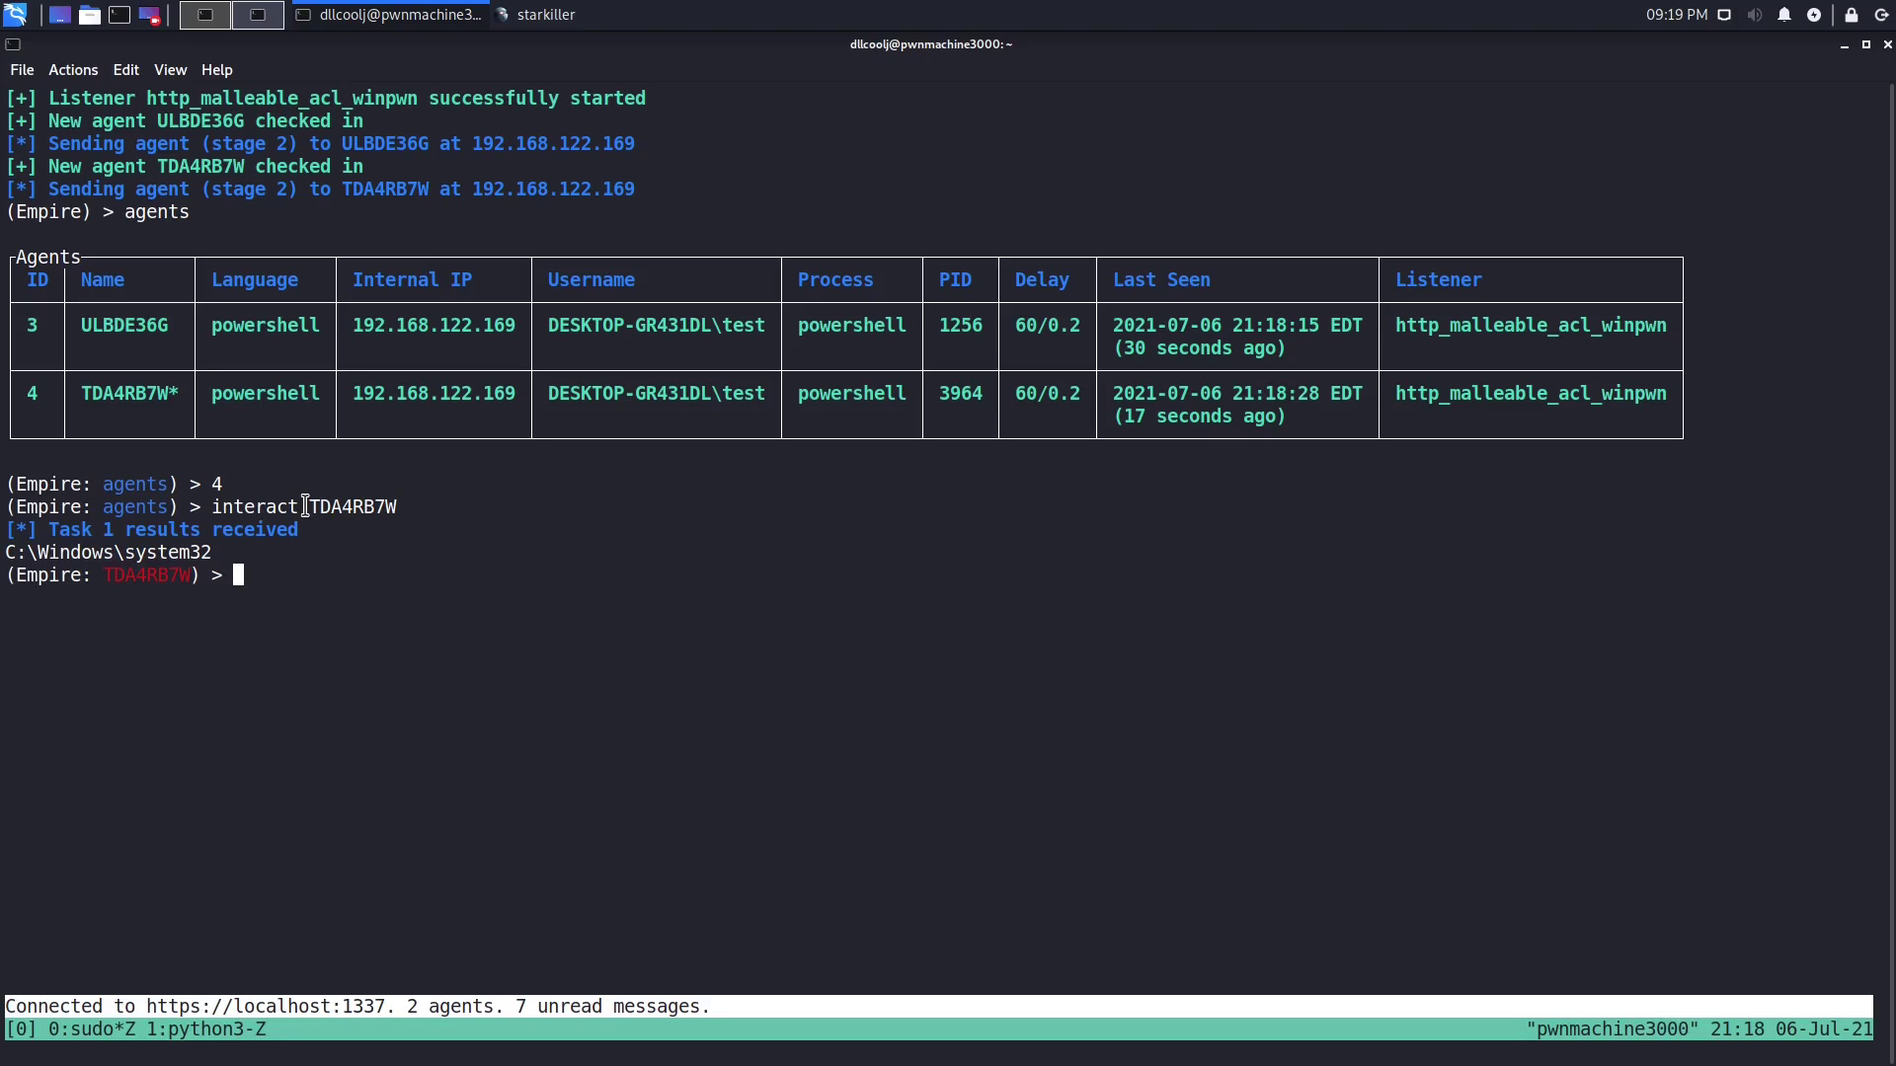
key(Tab)
key(Tab)
key(Tab)
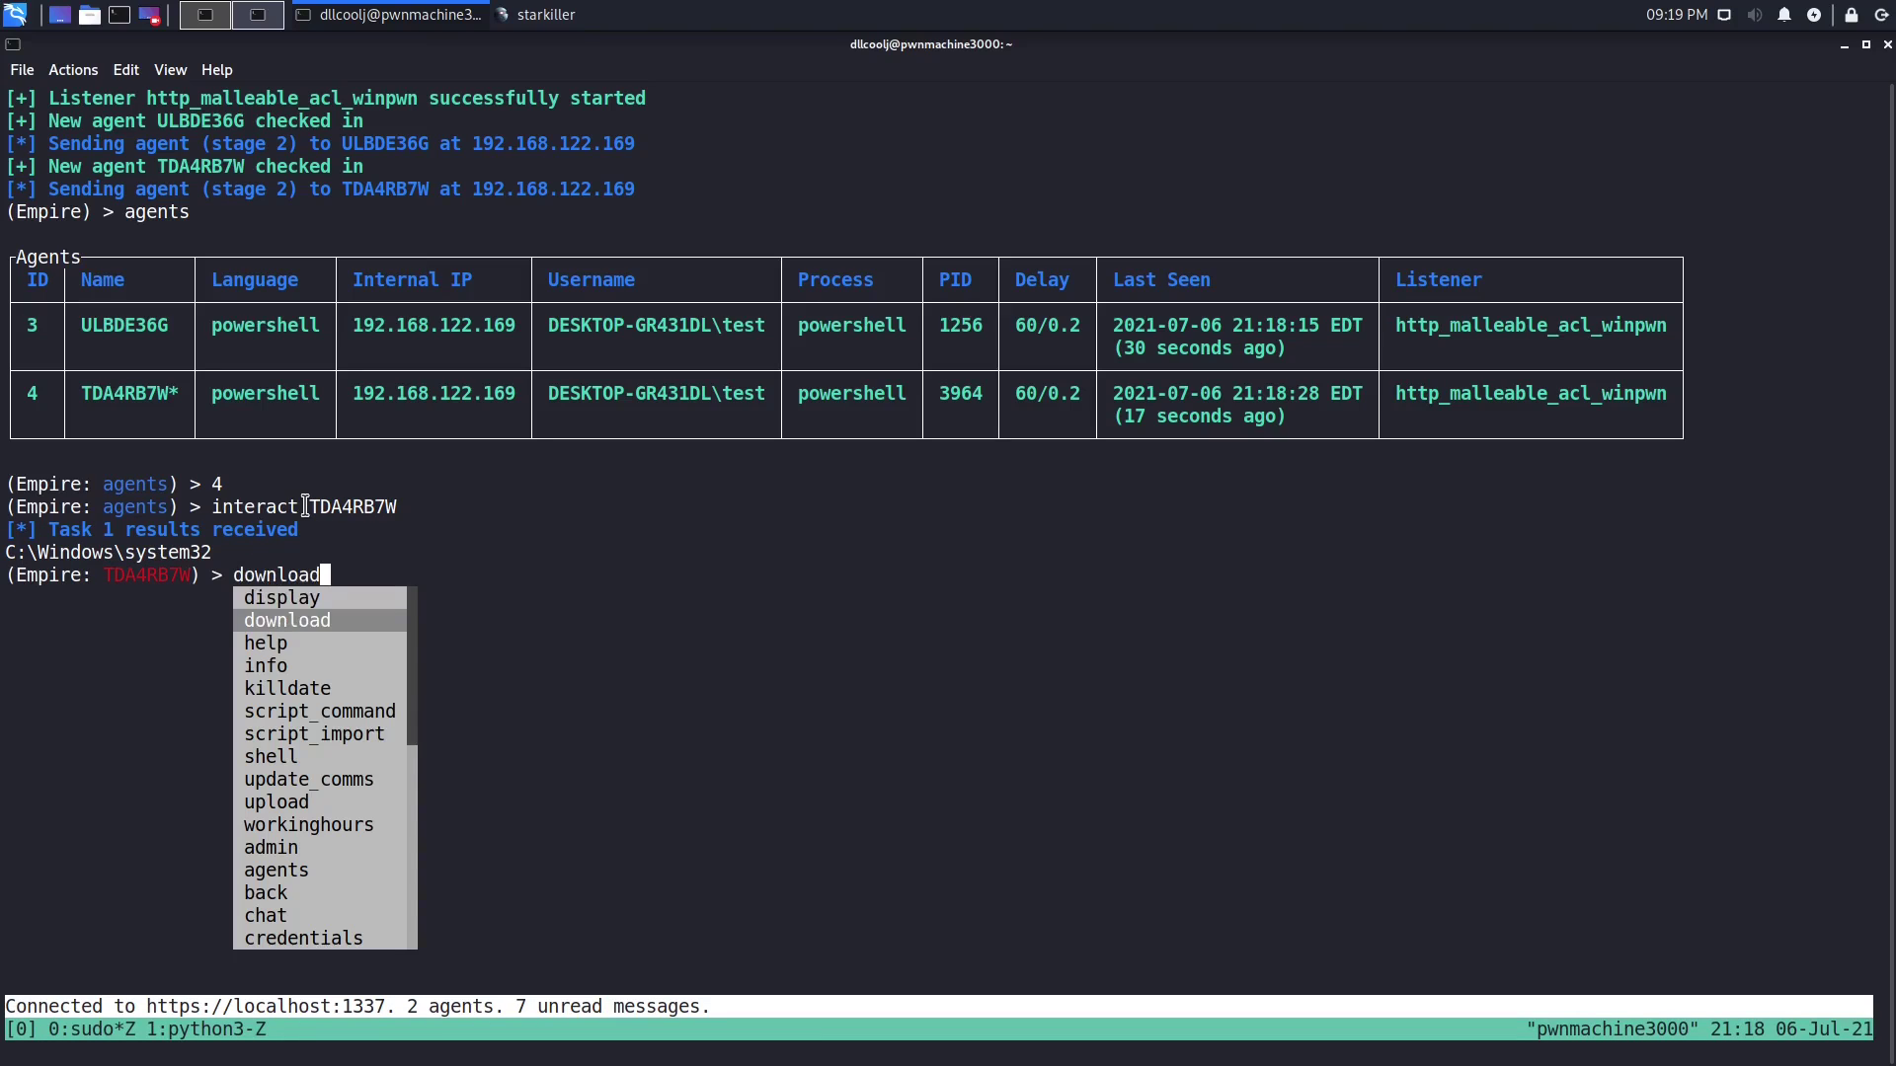
key(Tab)
key(Tab)
key(Tab)
key(Tab)
key(Tab)
key(Tab)
key(Tab)
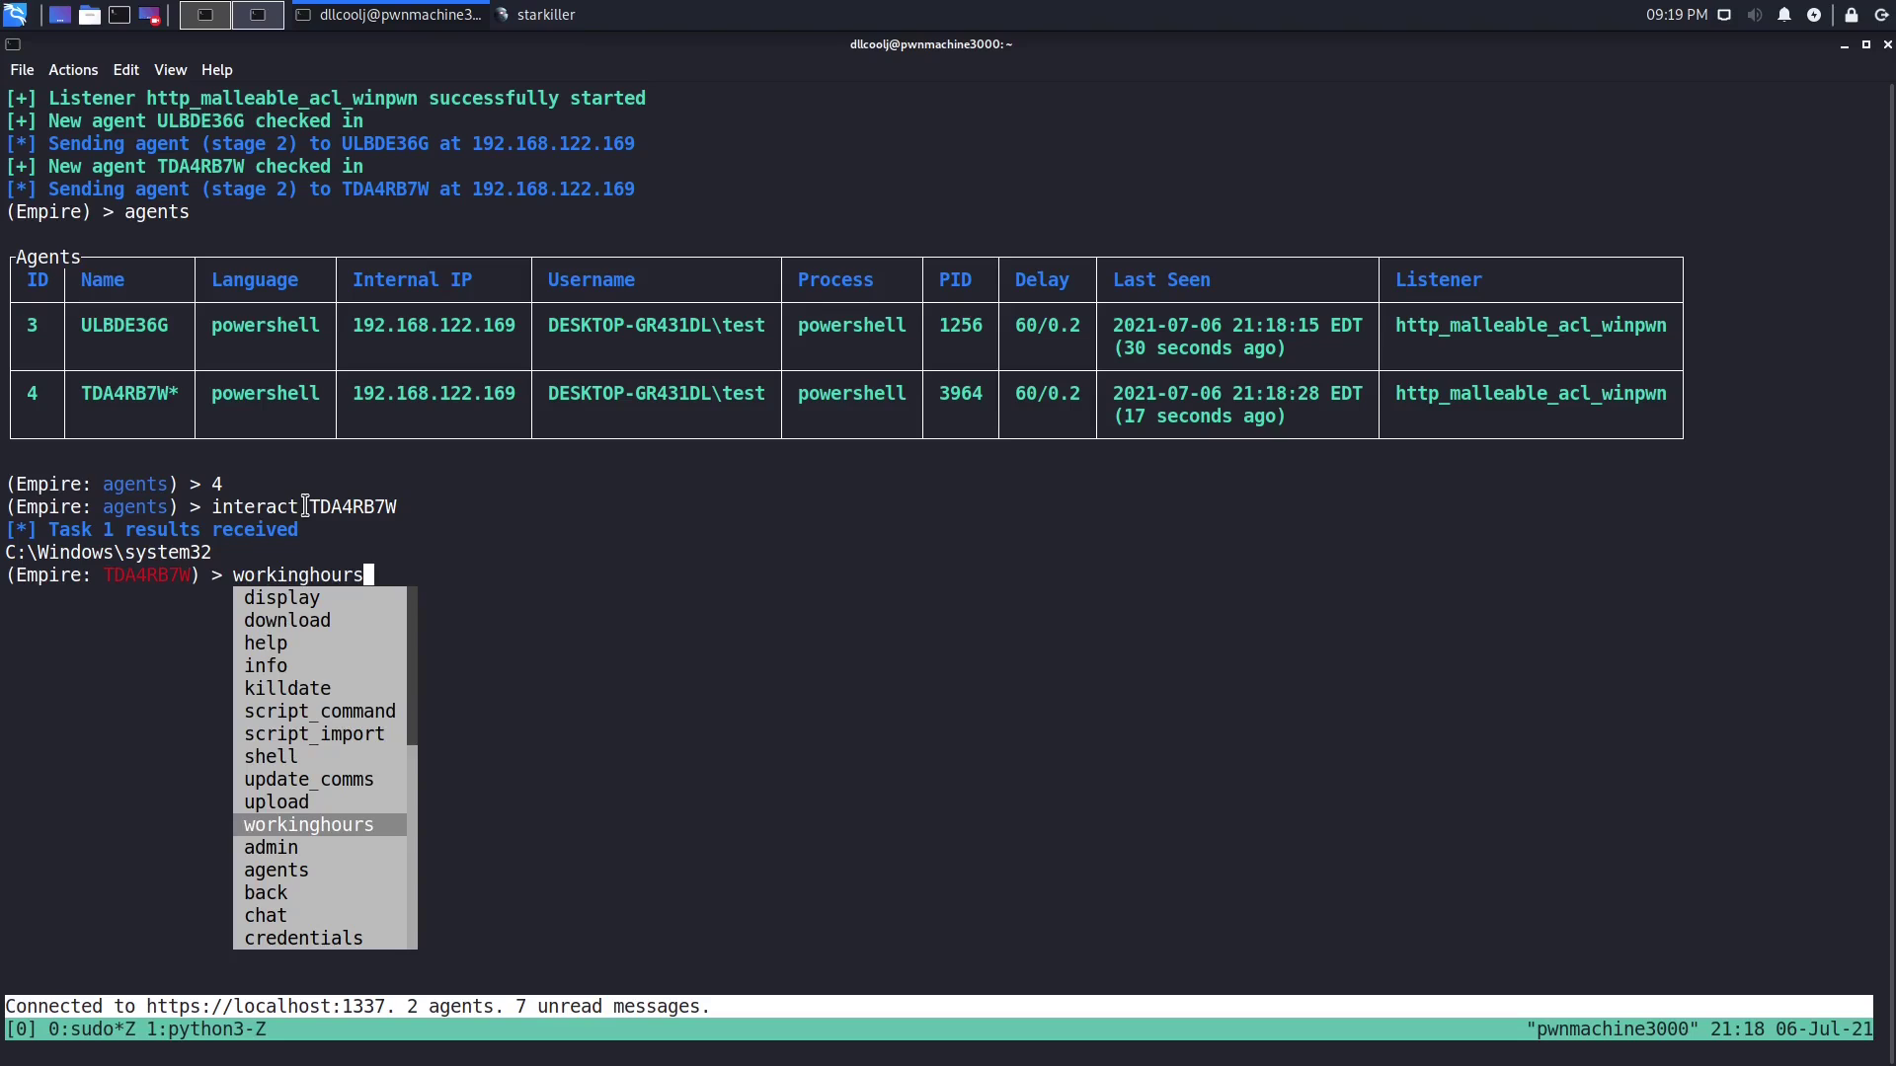
key(Tab)
key(Tab)
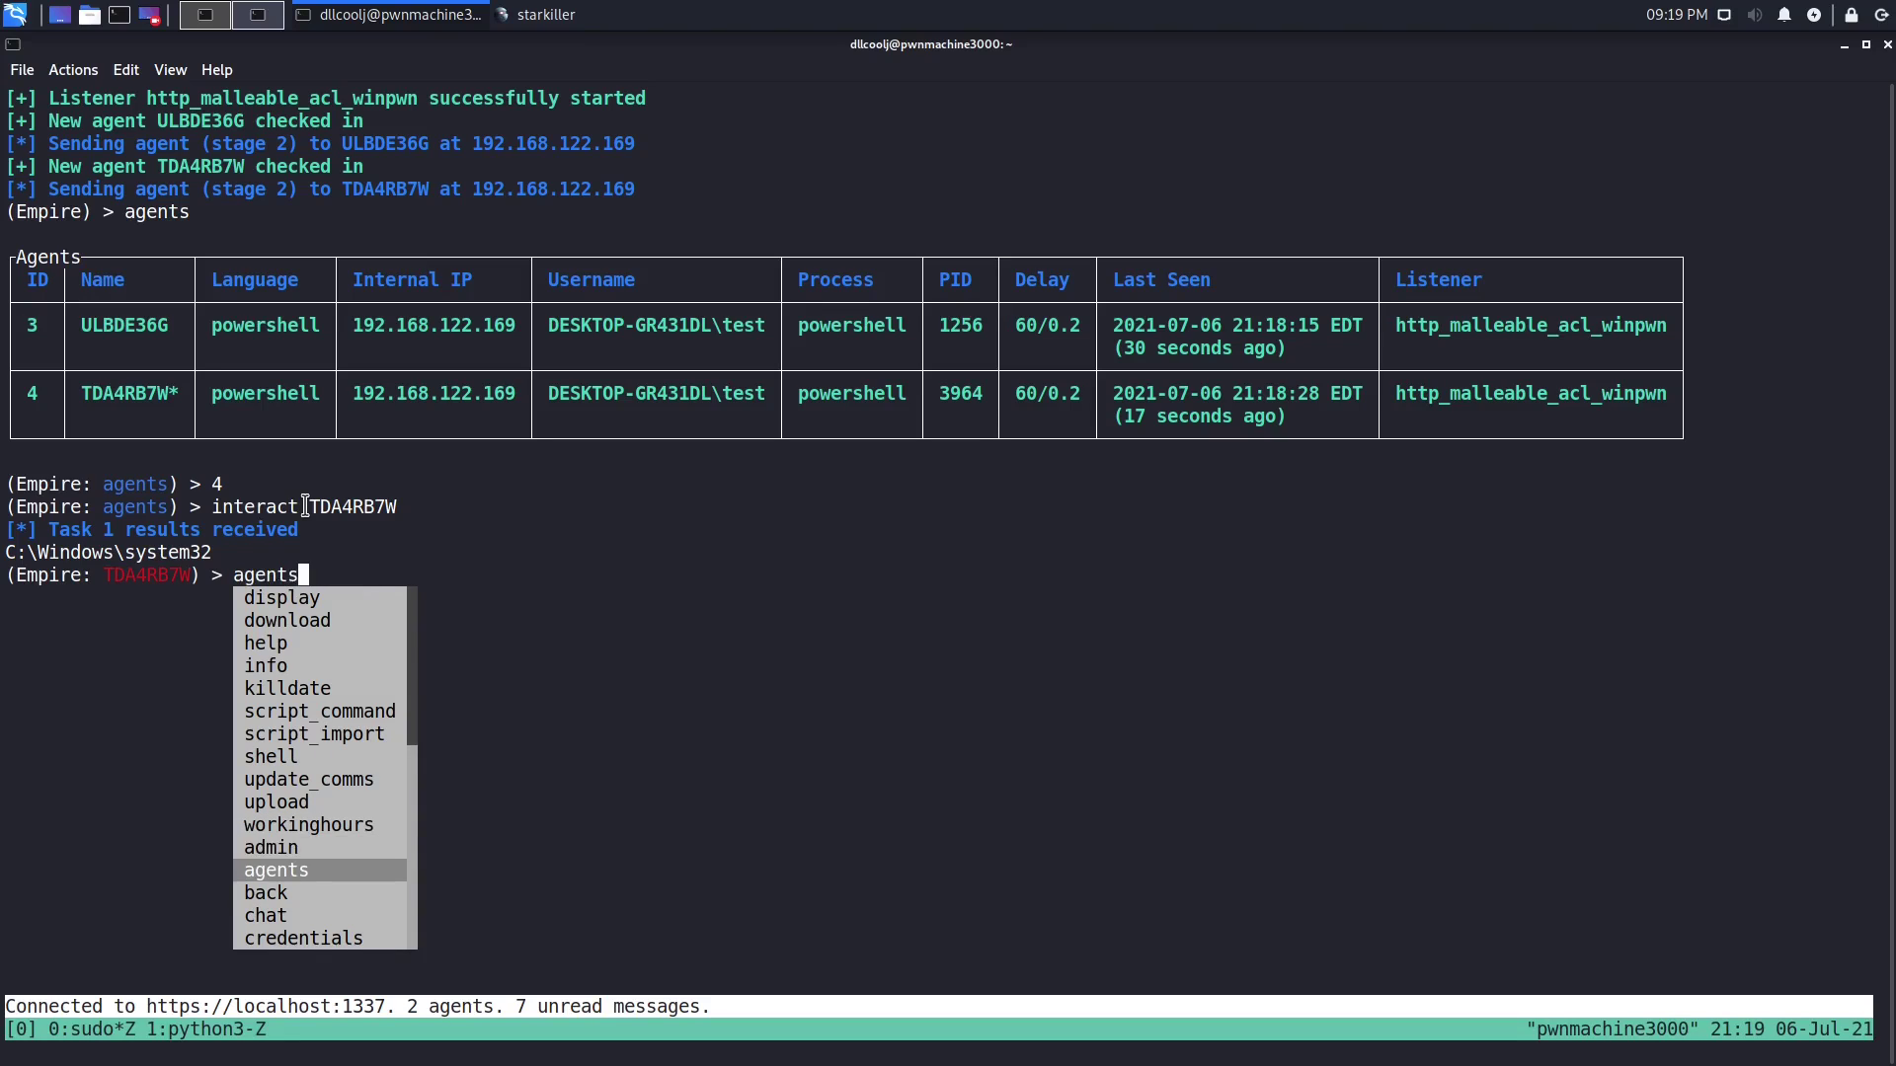
key(Tab)
key(Tab)
key(Tab)
key(Tab)
key(Tab)
key(Tab)
key(Tab)
key(Tab)
key(Tab)
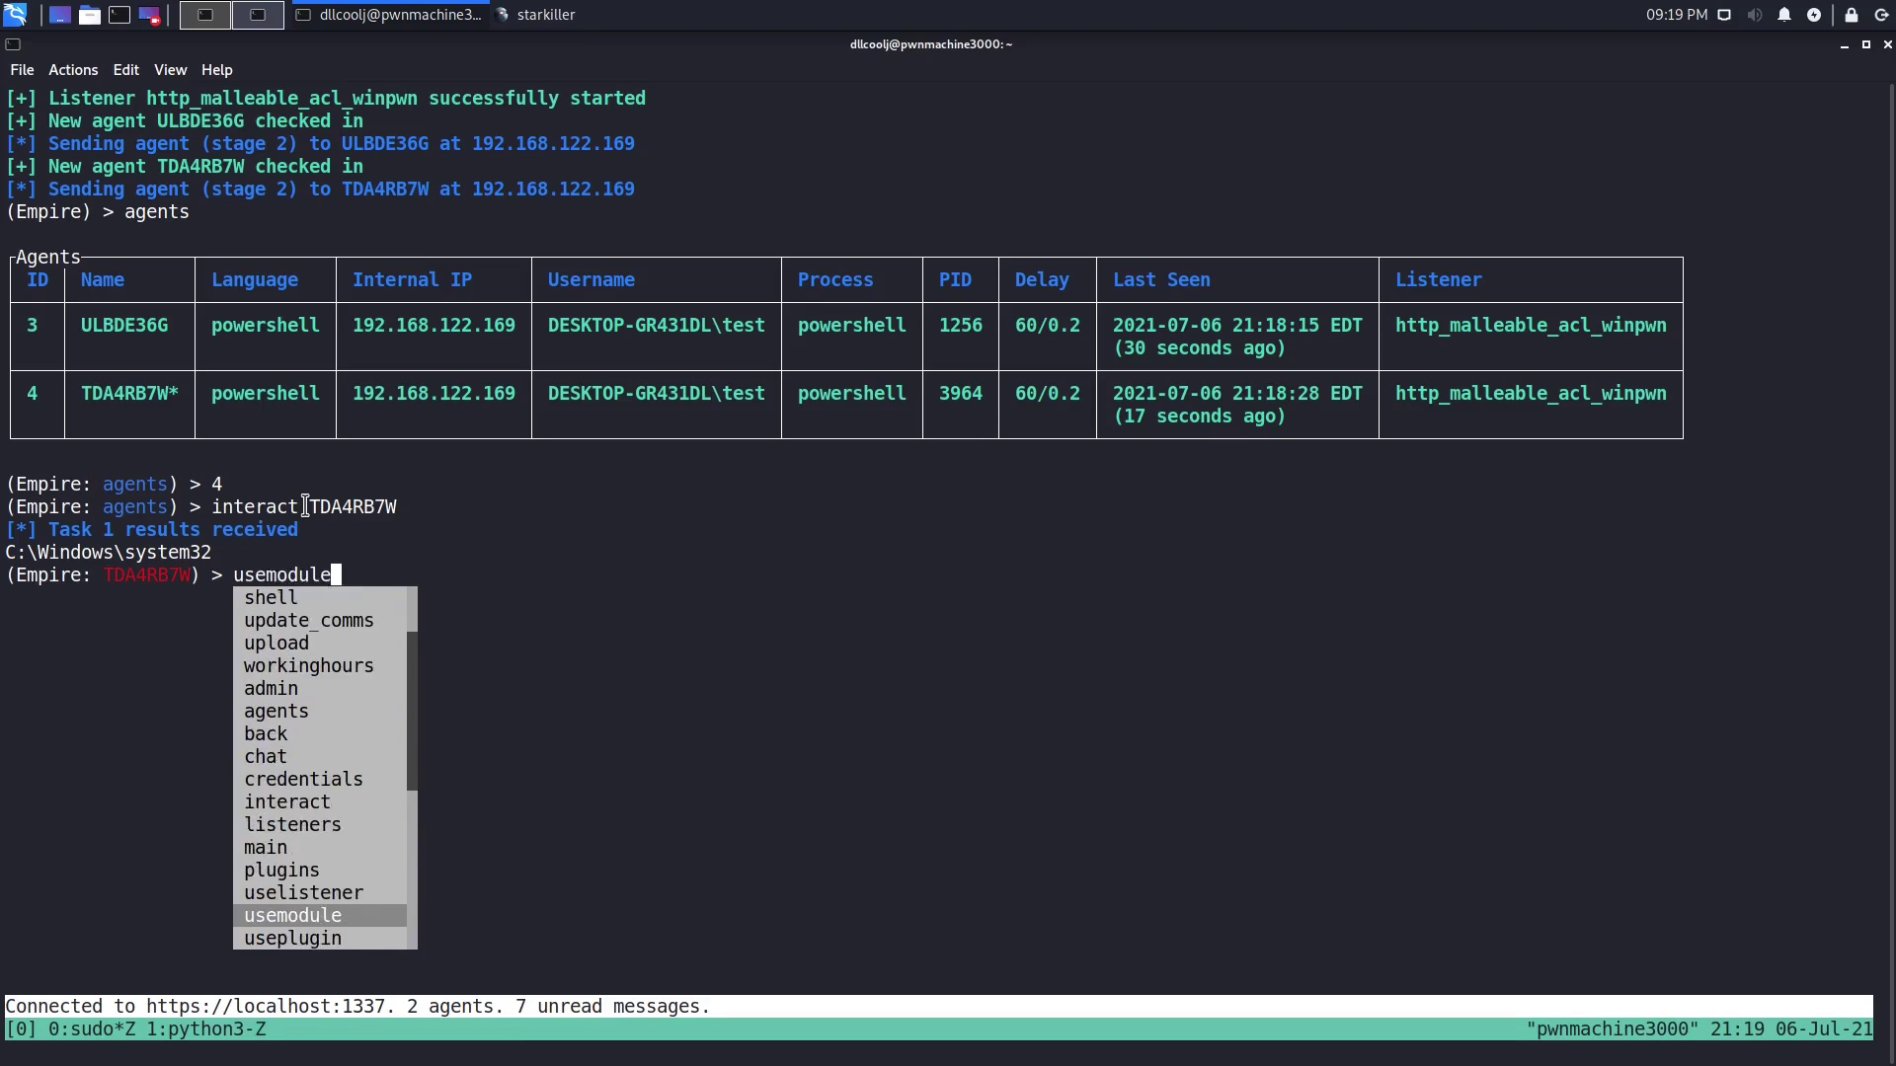
key(Tab)
key(Tab)
key(Tab)
key(Tab)
key(Tab)
key(Tab)
key(Tab)
key(Tab)
key(Tab)
key(Tab)
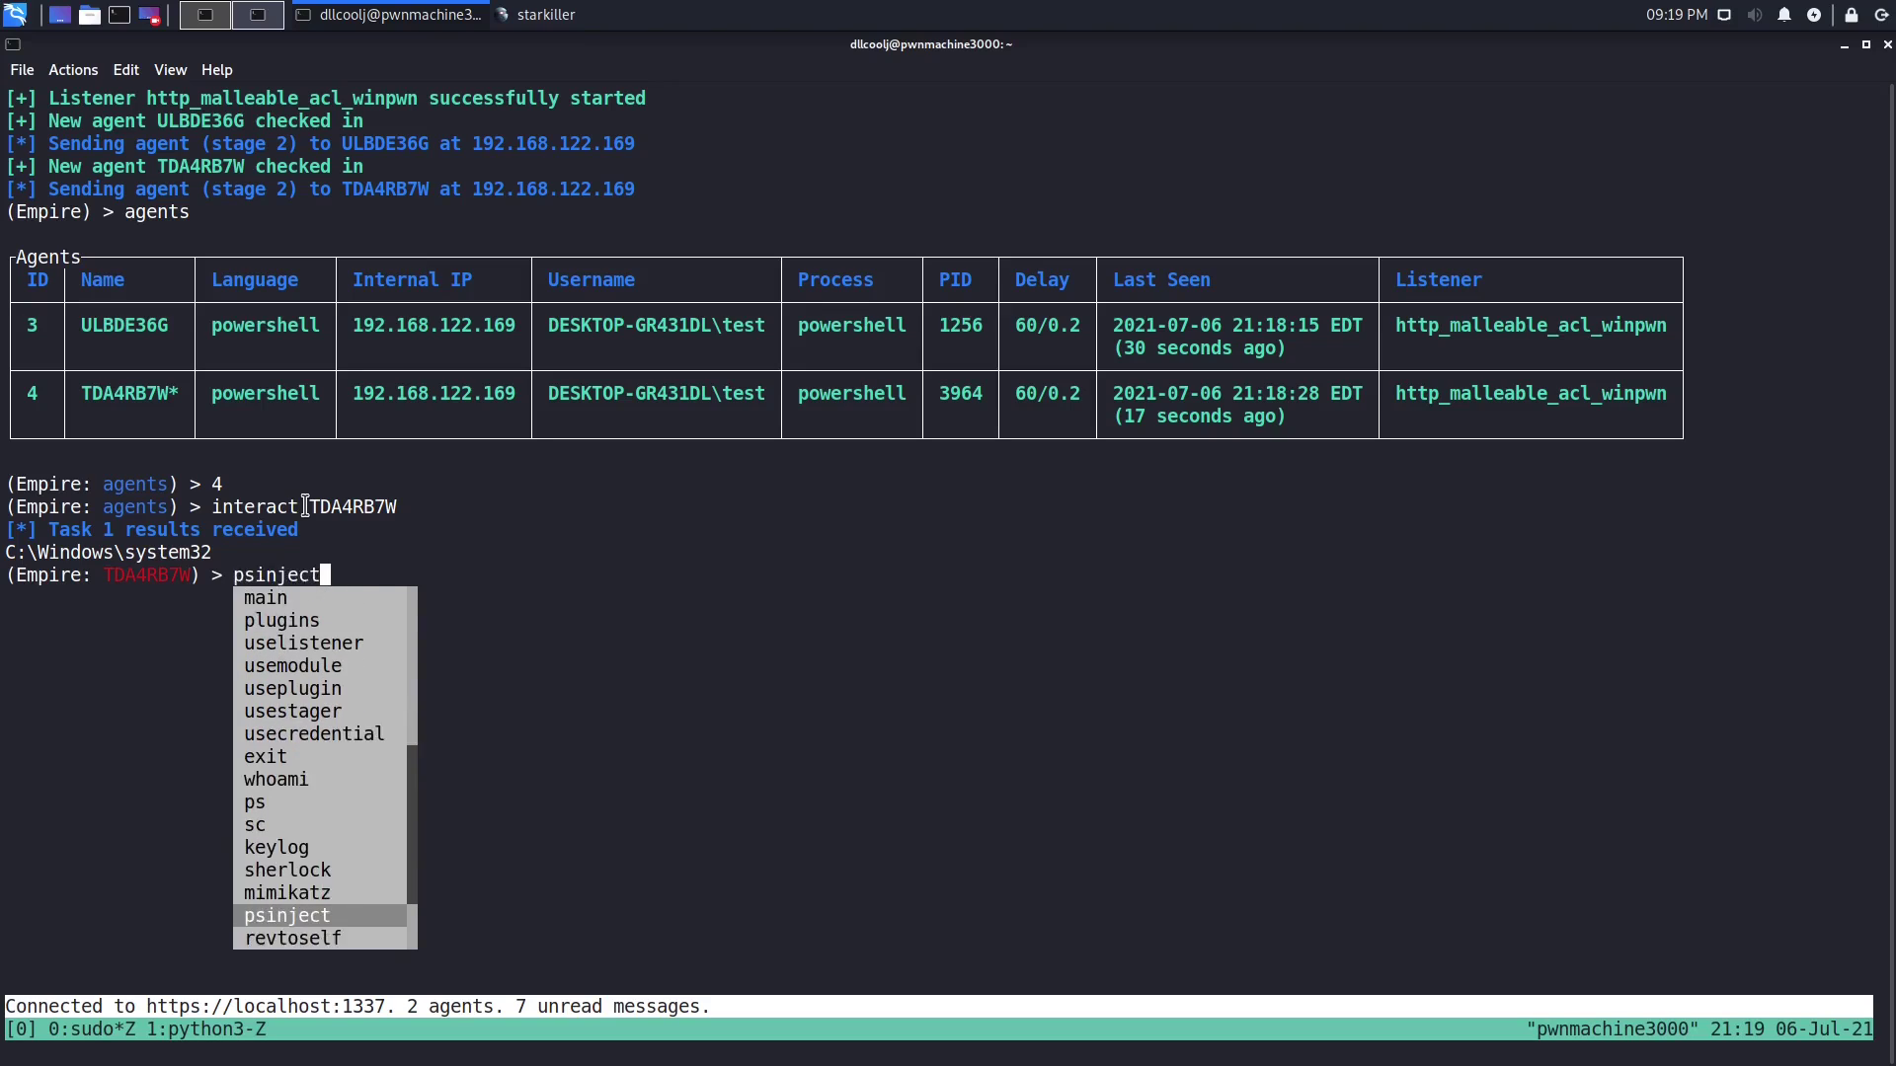
key(Tab)
key(Tab)
key(Tab)
key(shift+Tab)
key(shift+Tab)
key(shift+Tab)
key(shift+Tab)
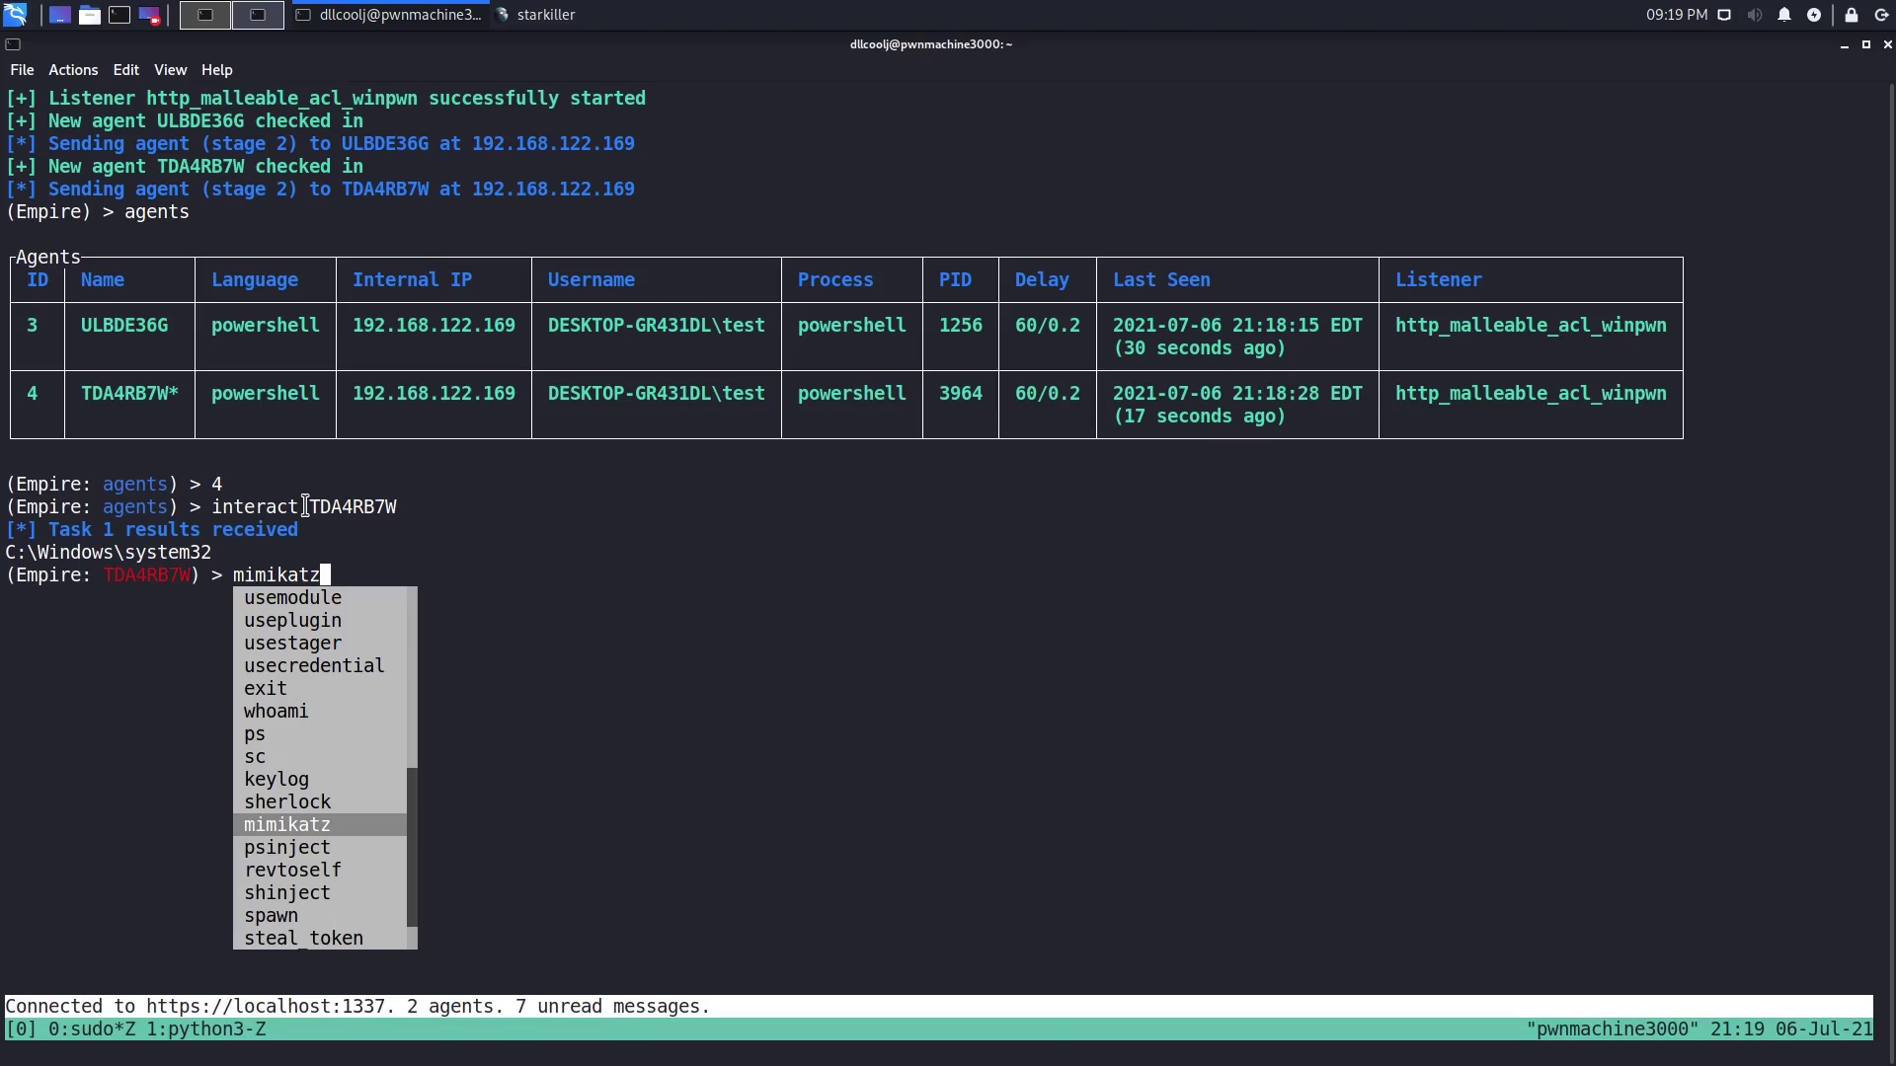
key(Return)
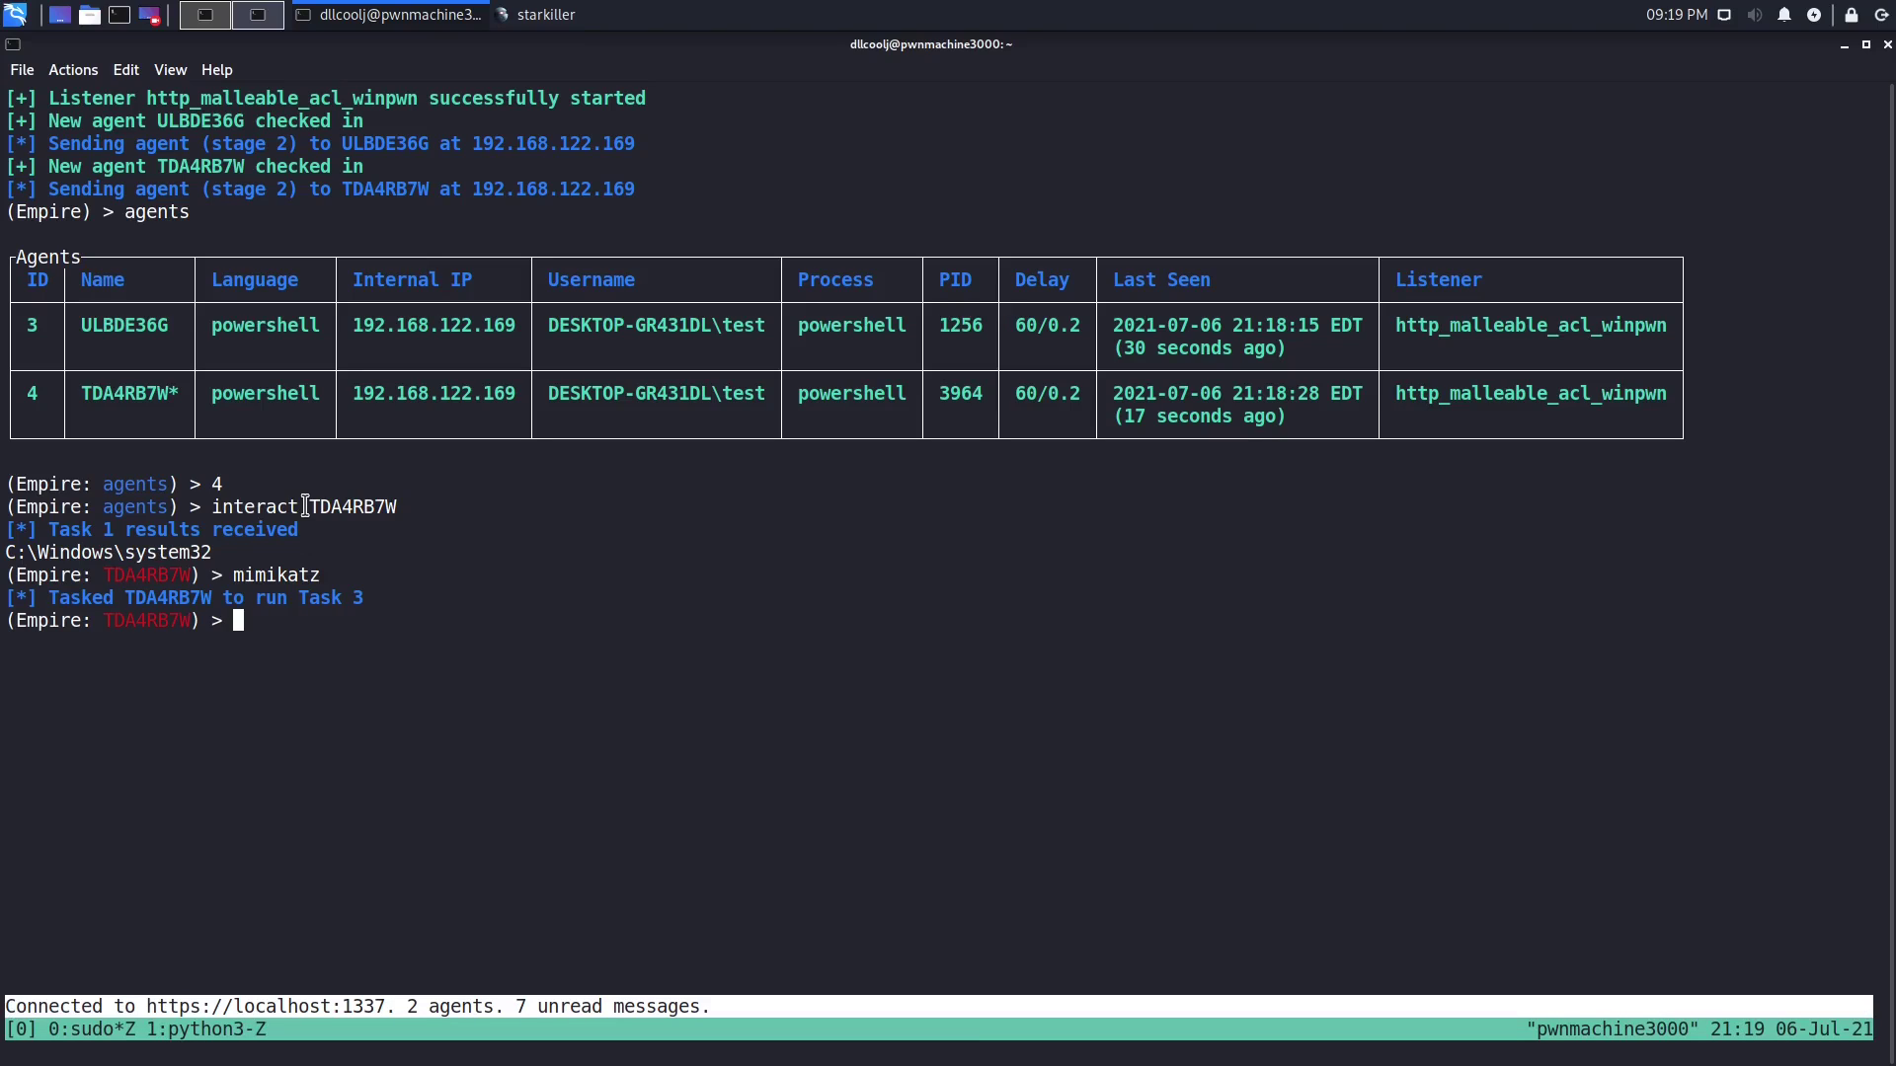
text(d)
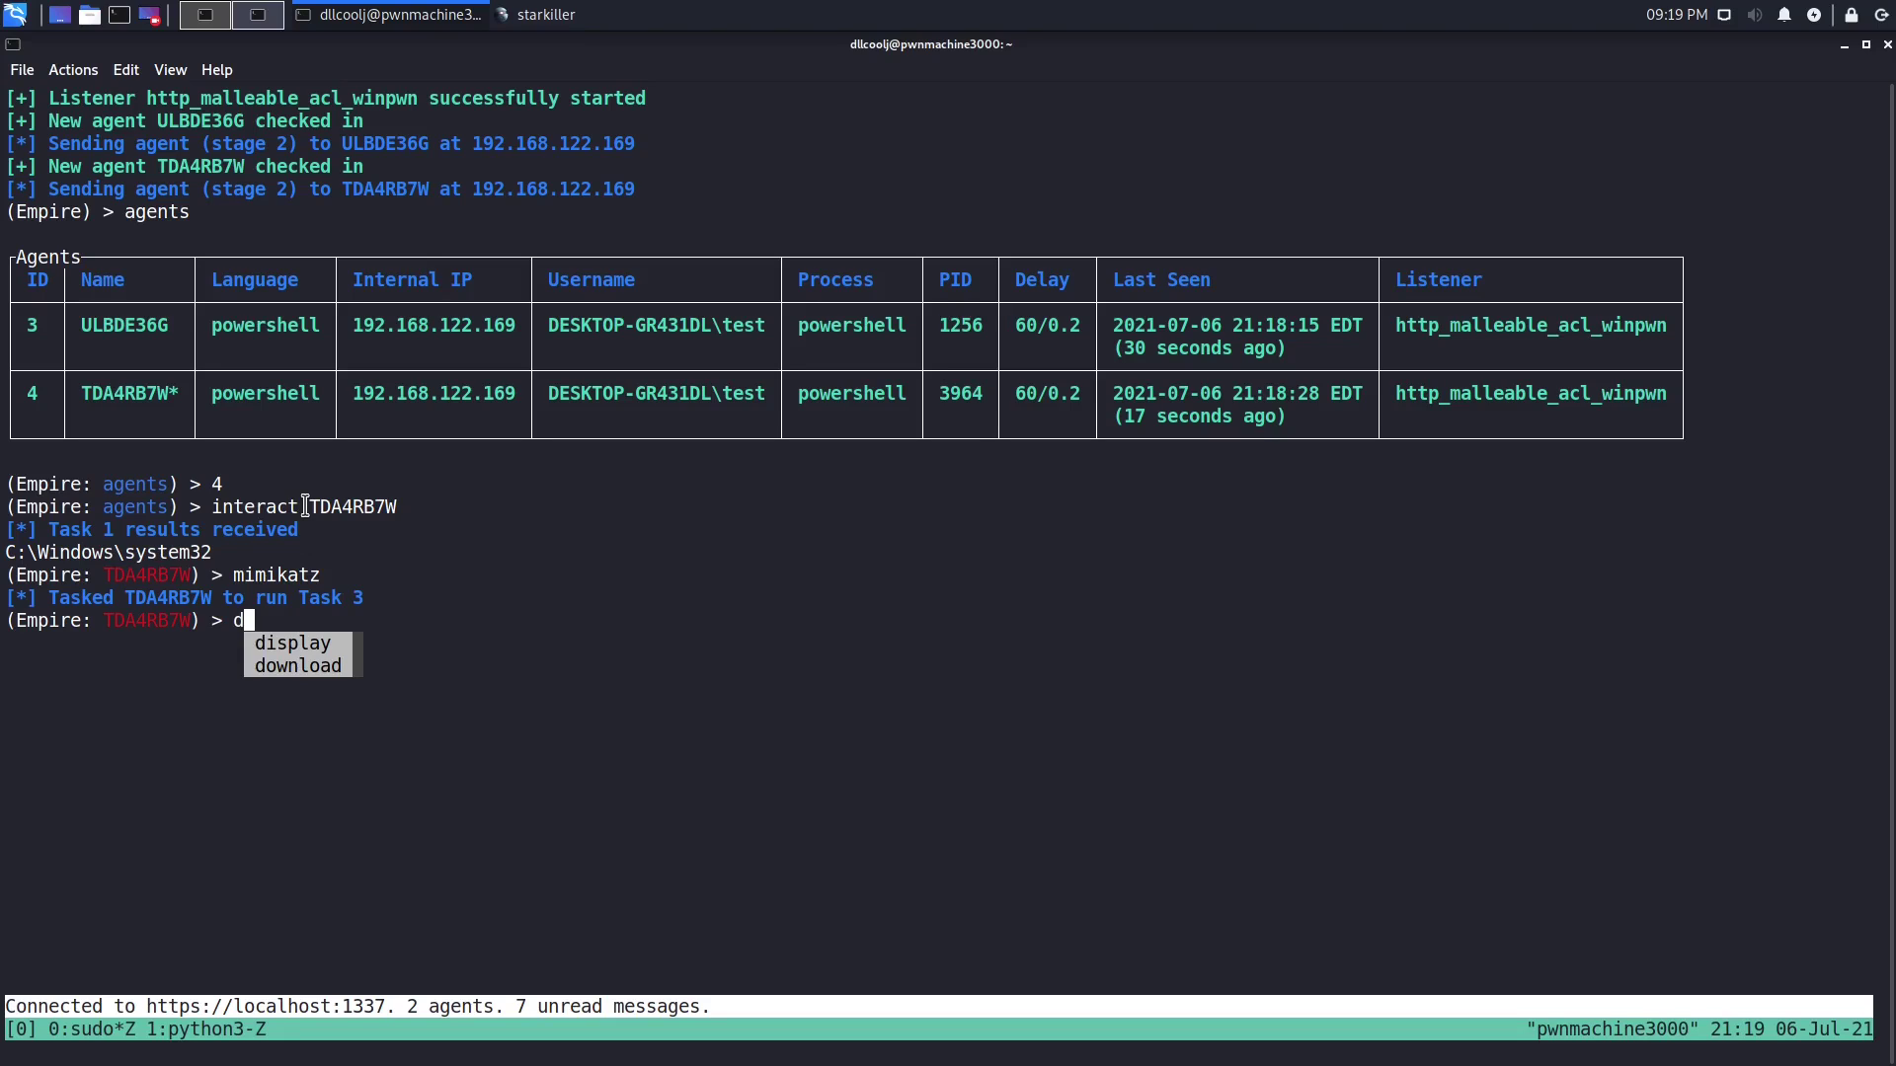
Step: Discard a partly typed command and return to the agents menu
key(BackSpace)
text(s)
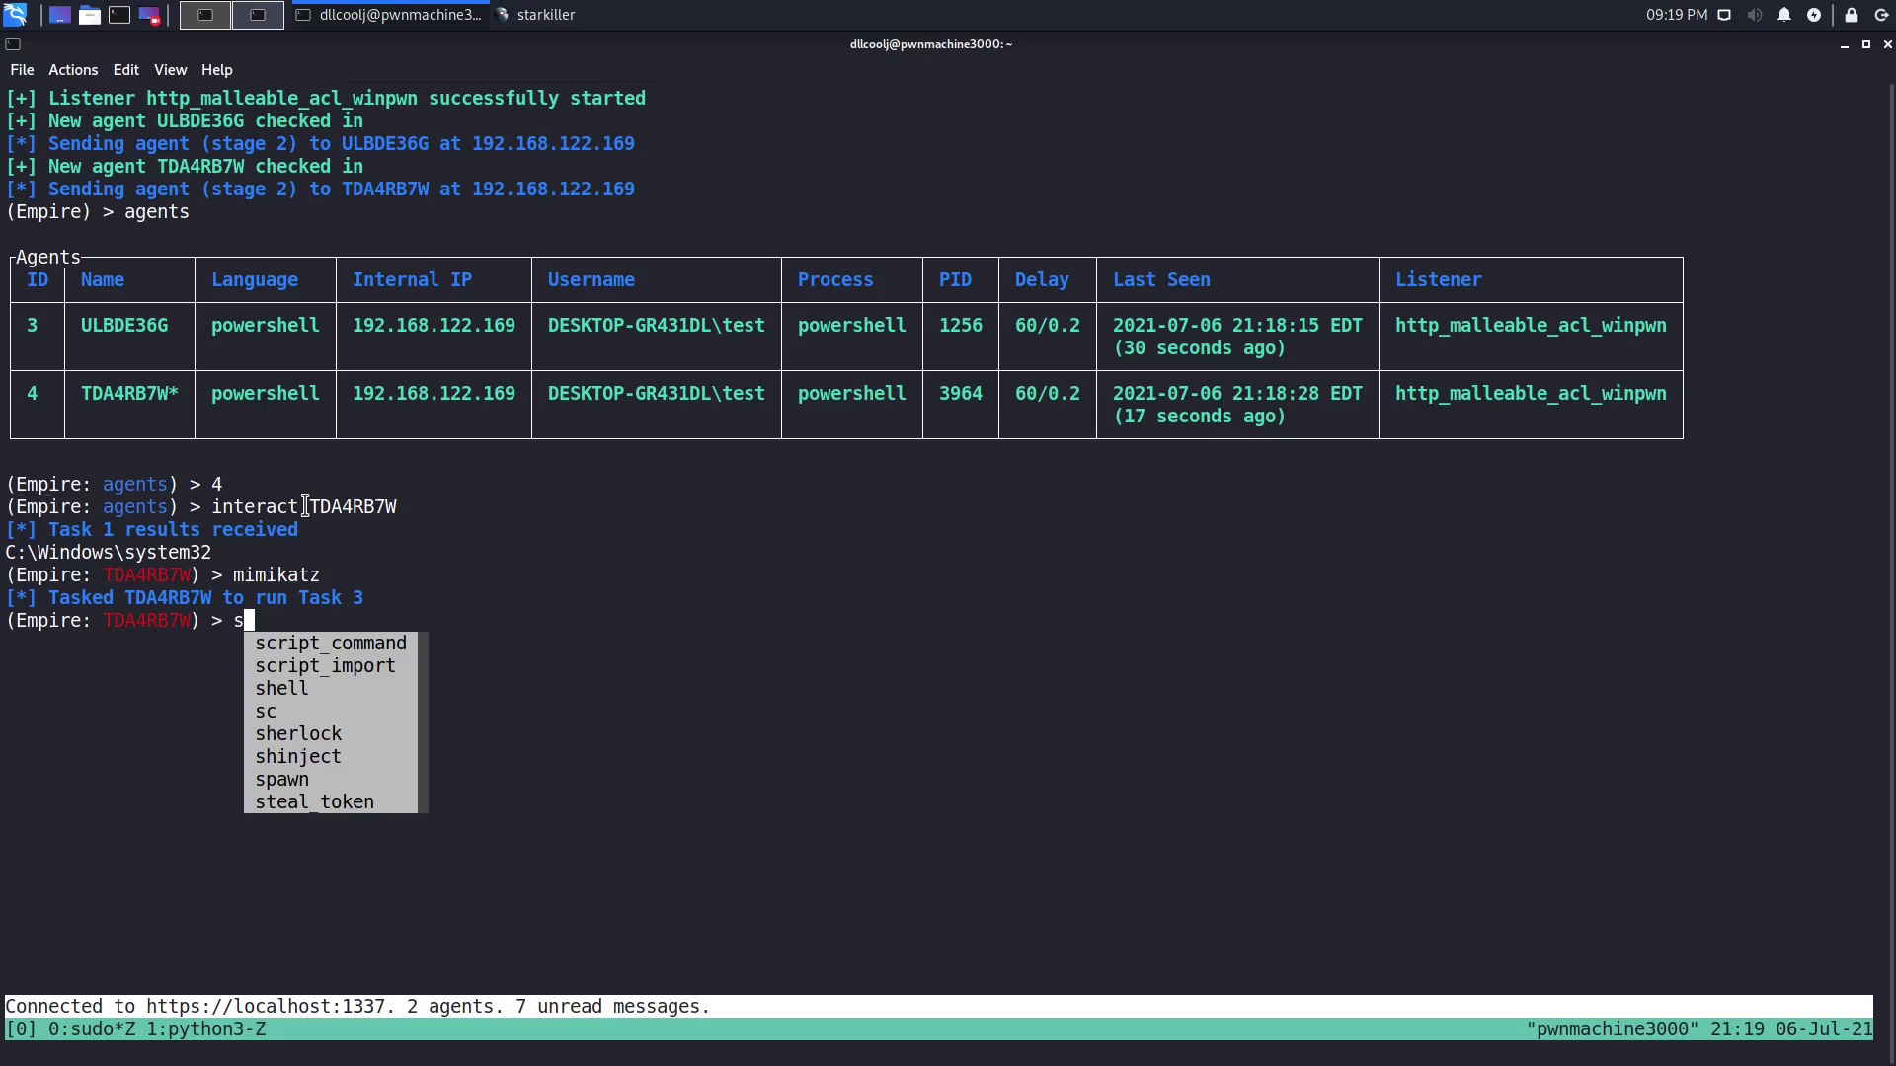
key(Tab)
key(Tab)
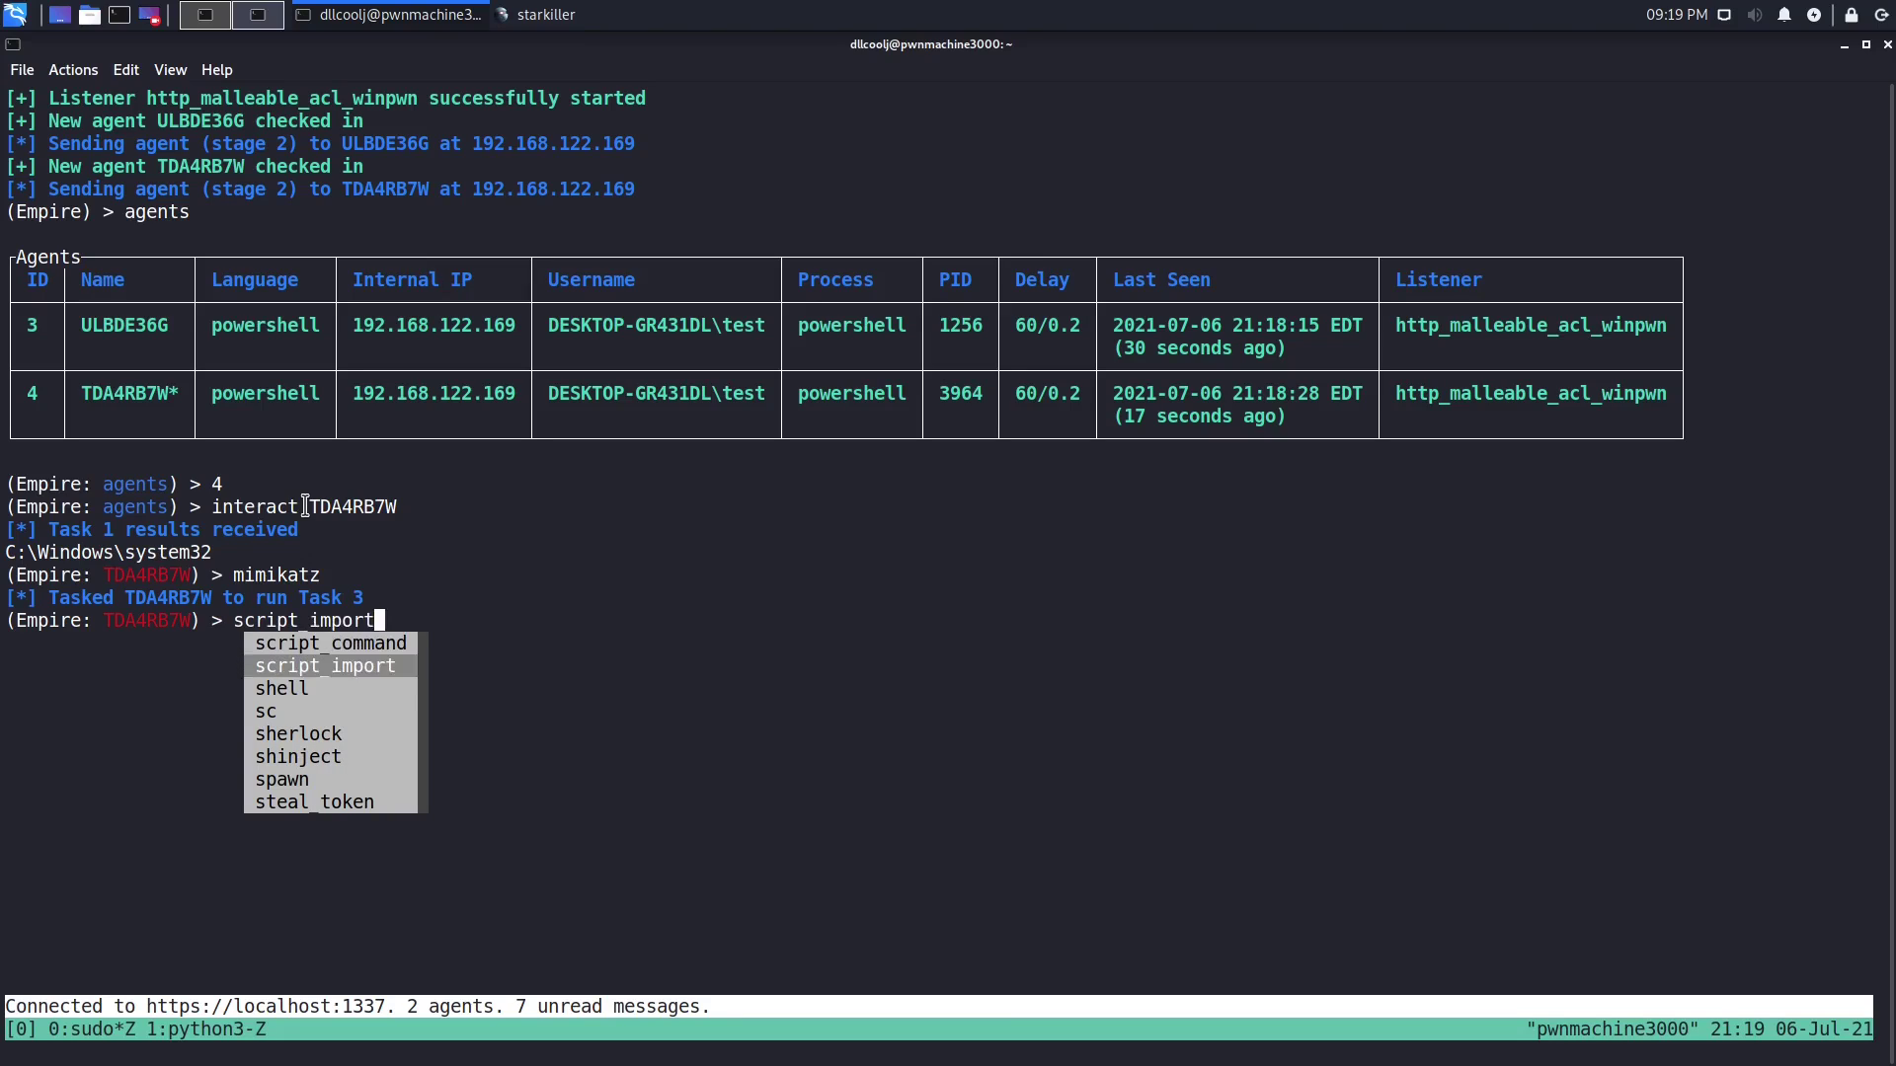
key(Tab)
key(Tab)
key(Tab)
key(Tab)
key(Tab)
key(Tab)
key(Tab)
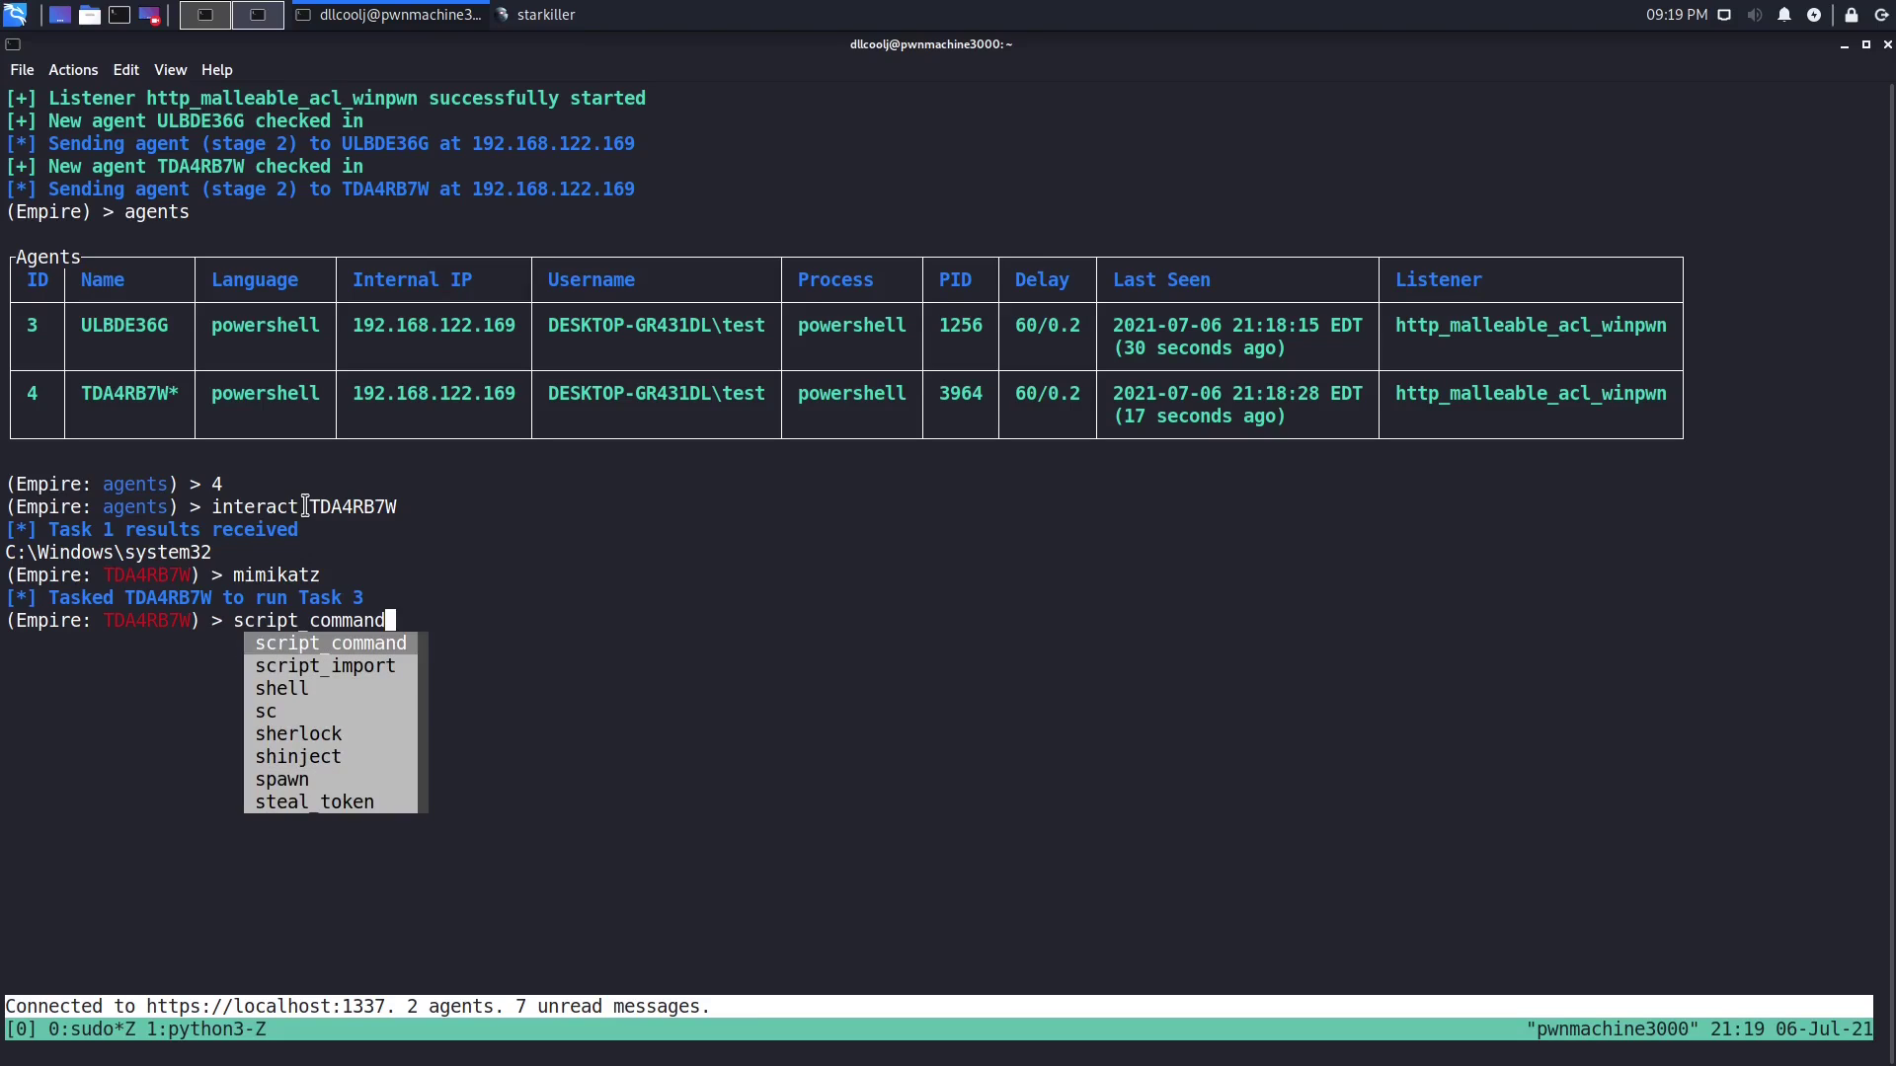
key(BackSpace)
key(BackSpace)
key(BackSpace)
key(BackSpace)
key(BackSpace)
key(BackSpace)
key(BackSpace)
key(BackSpace)
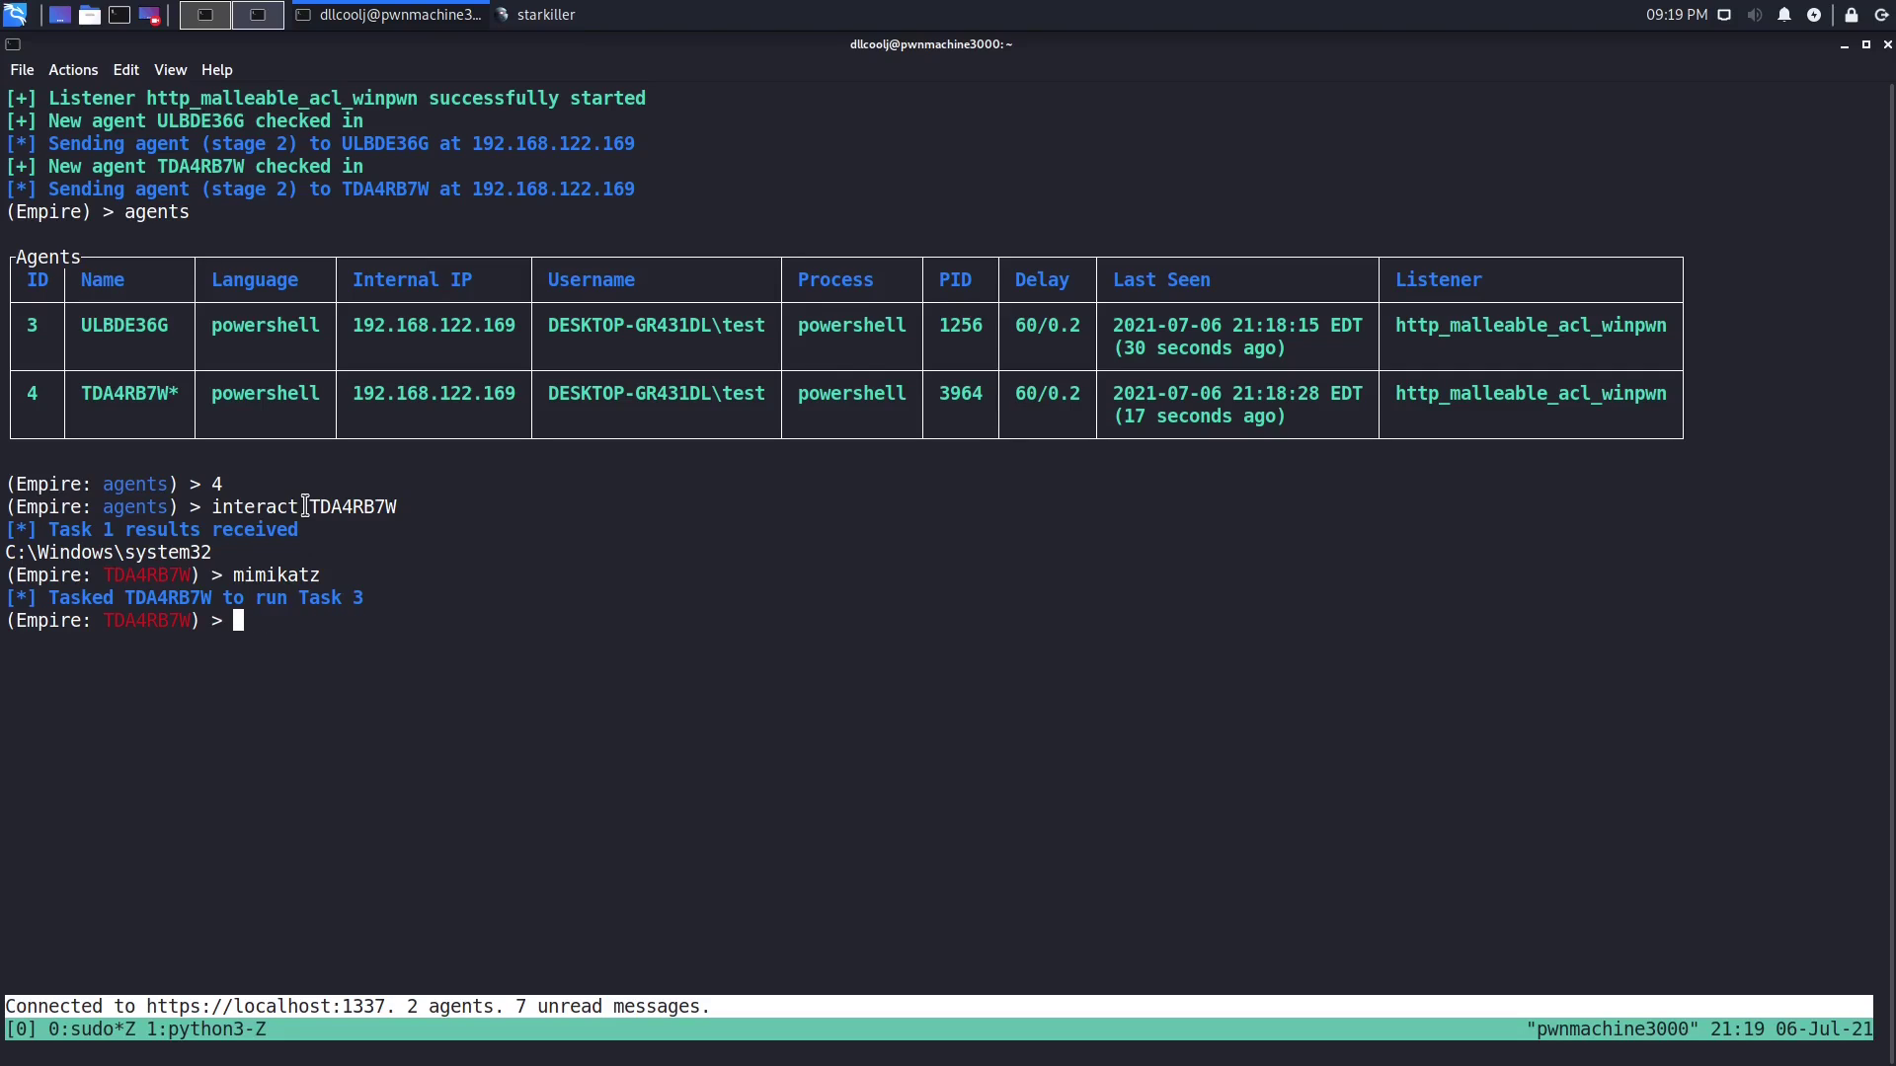
text(back)
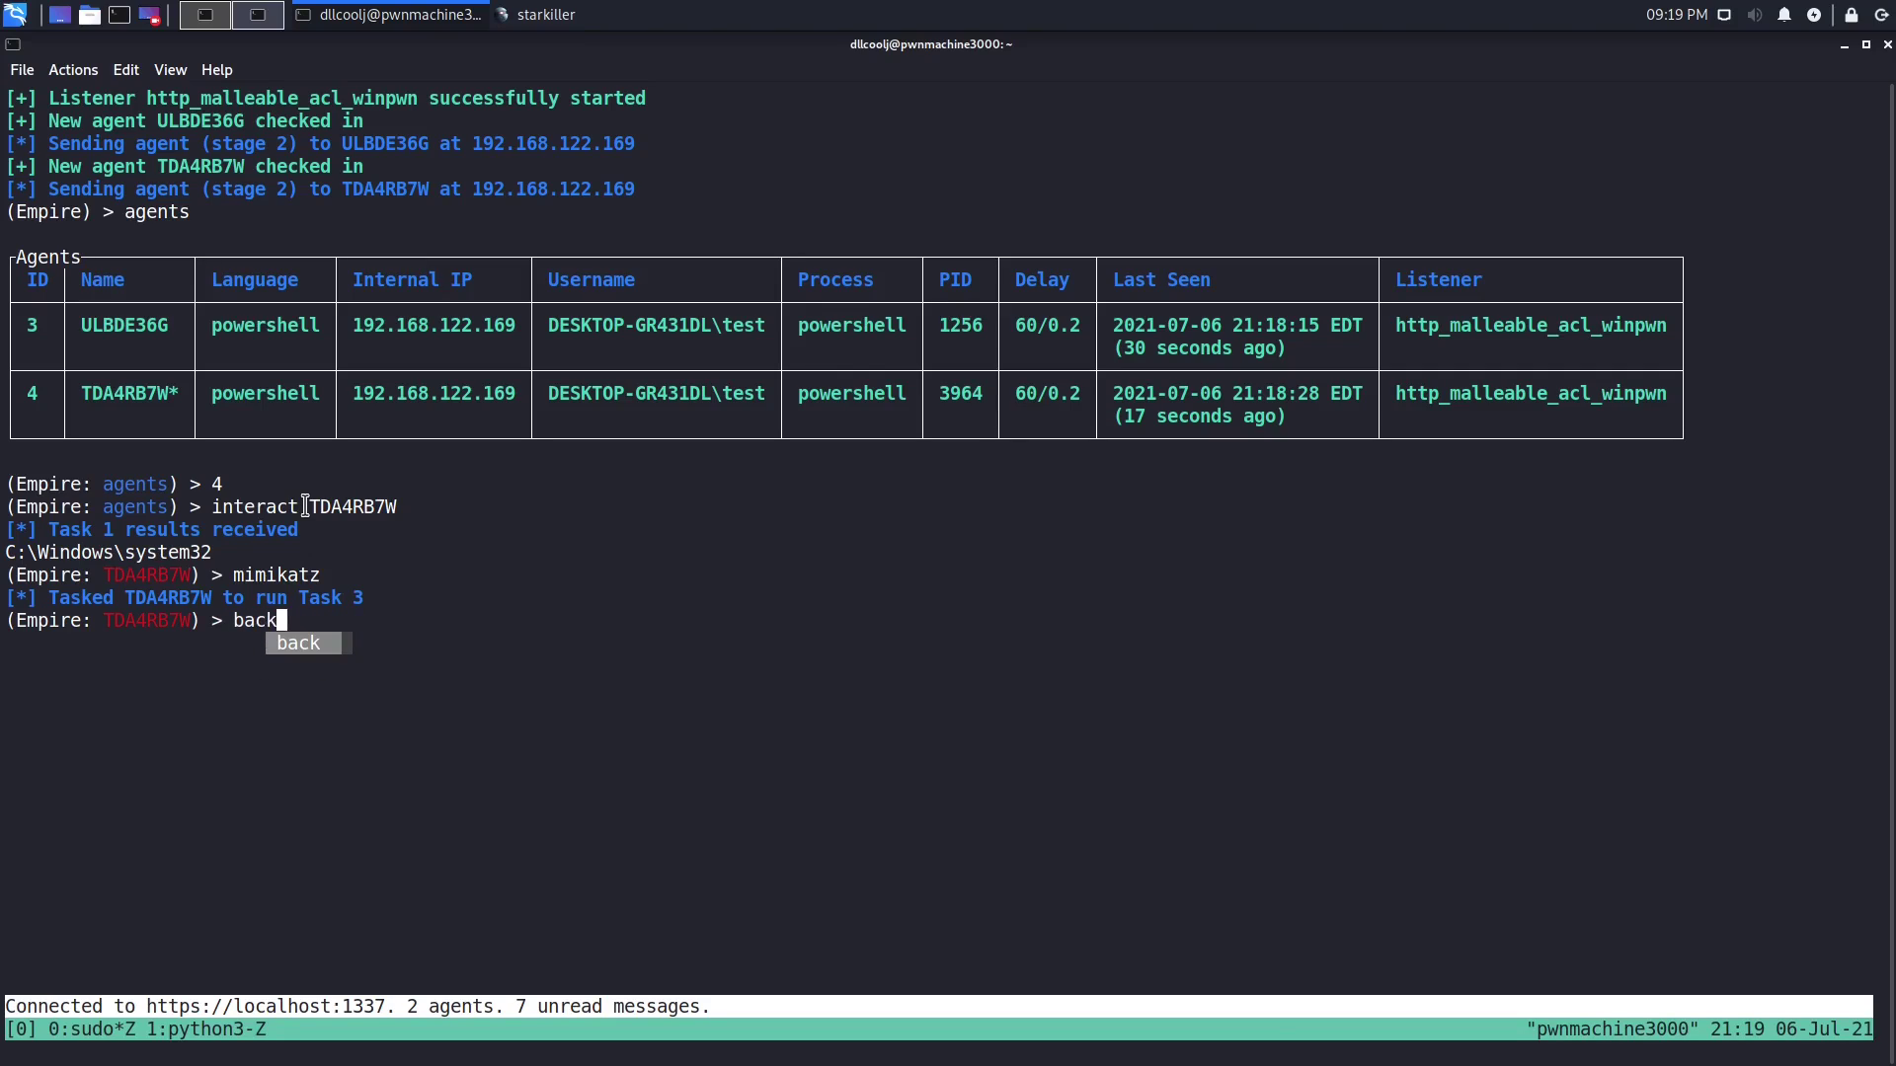
key(Return)
text(credentials)
Step: Check the empty credentials list and its help, then show agents-menu help
key(Return)
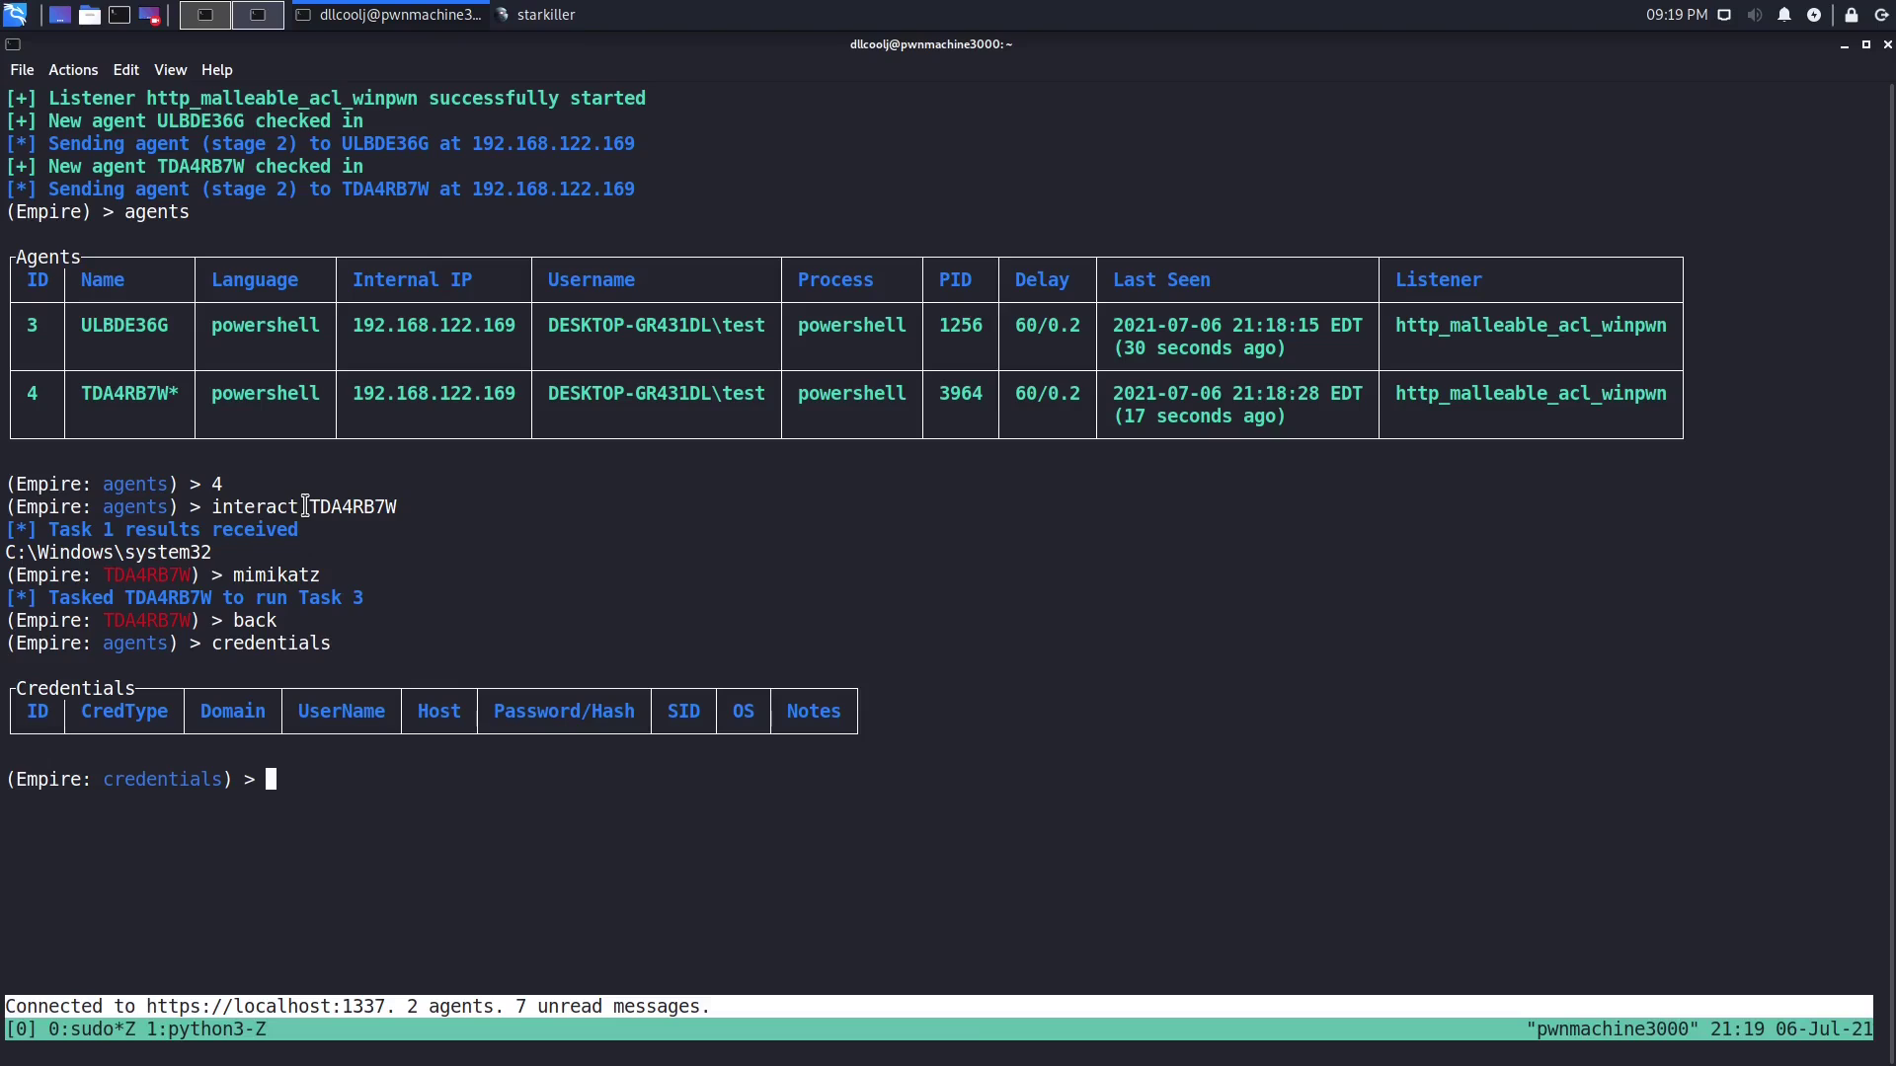
key(Tab)
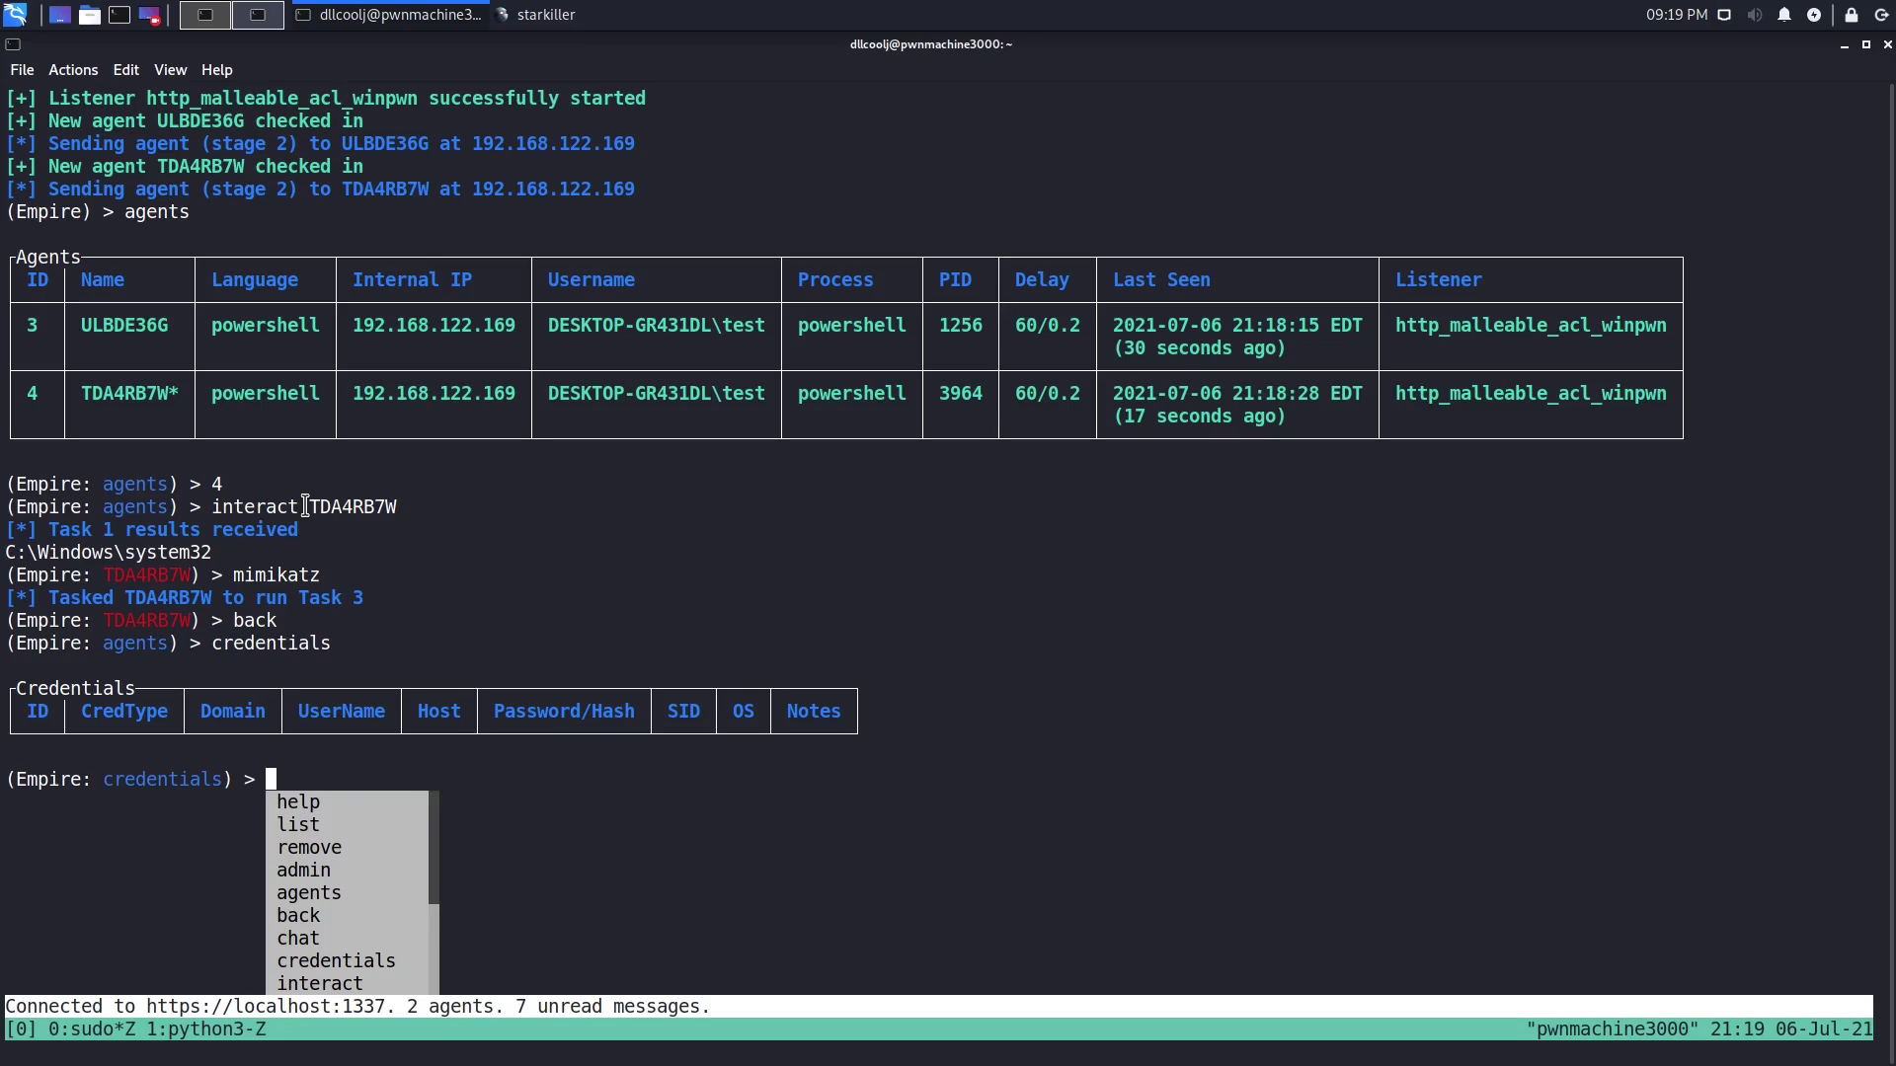
text(help)
key(Return)
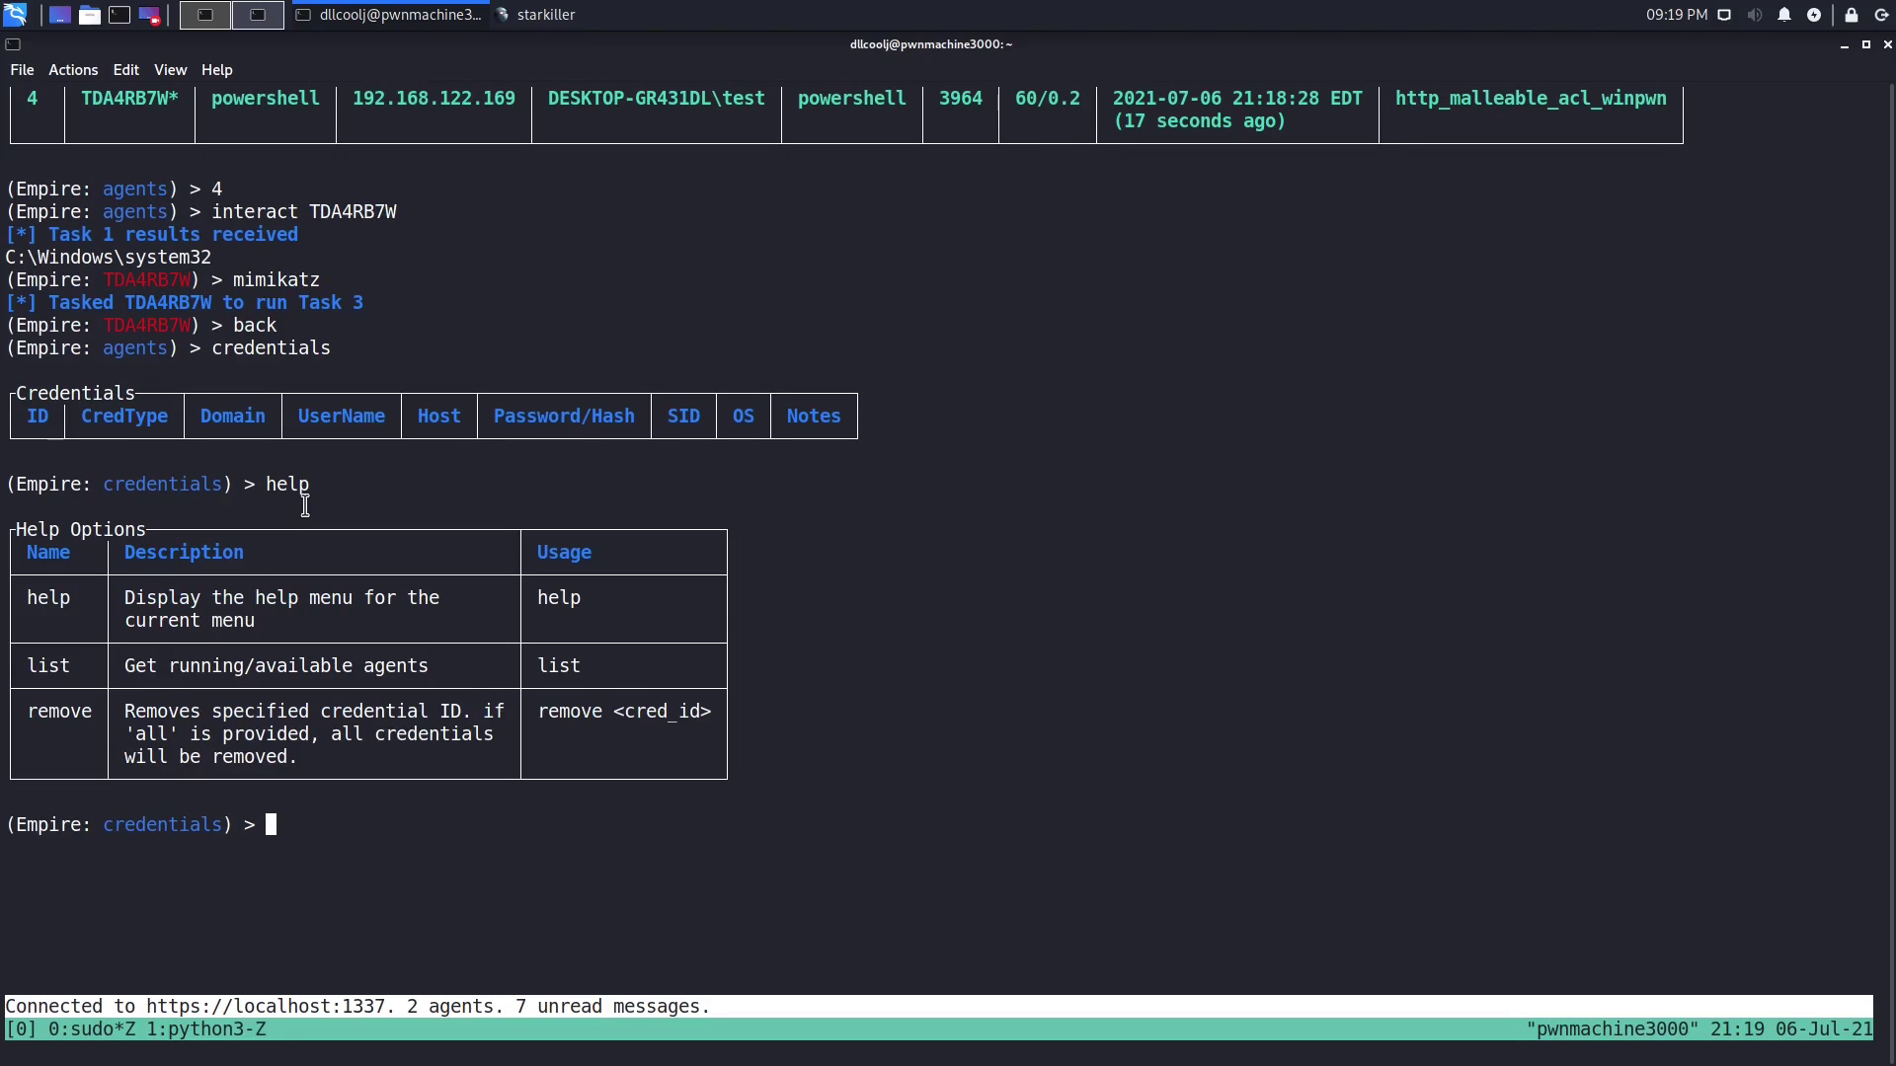
text(list)
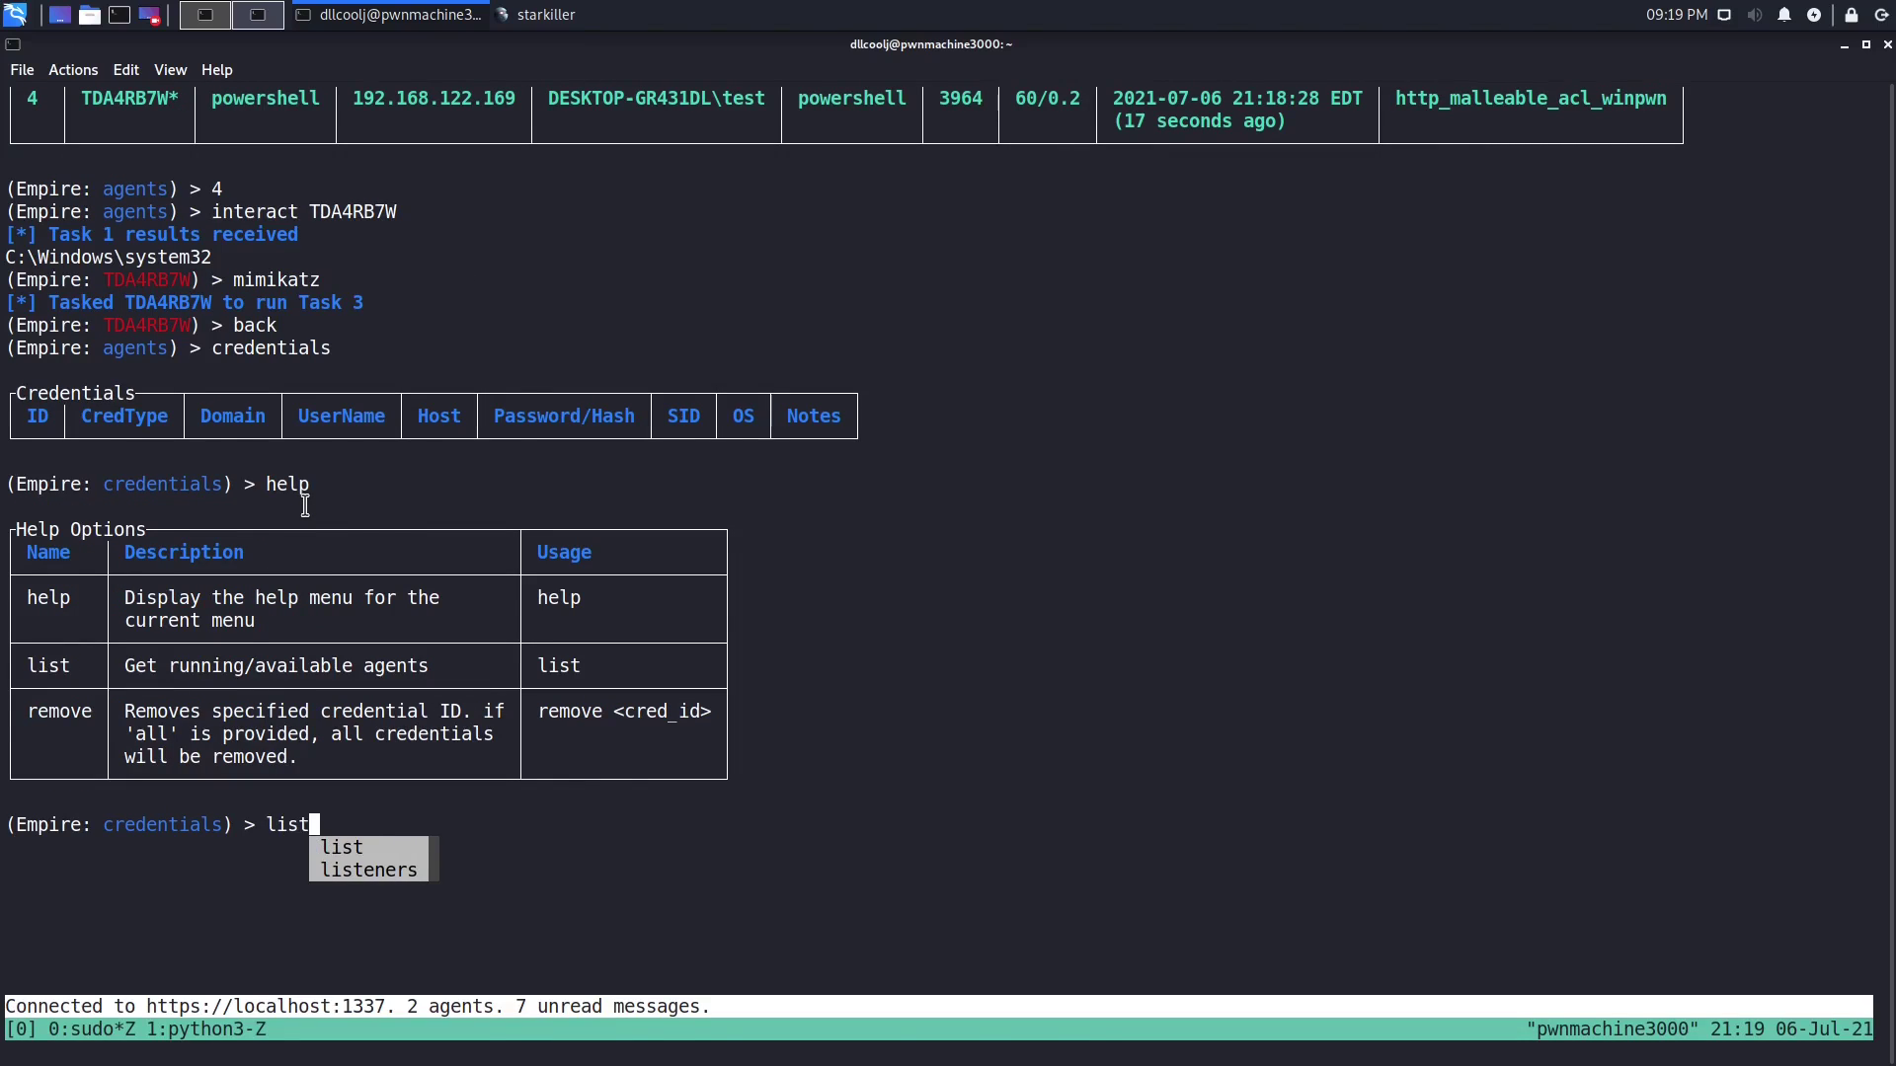
key(Return)
text(back)
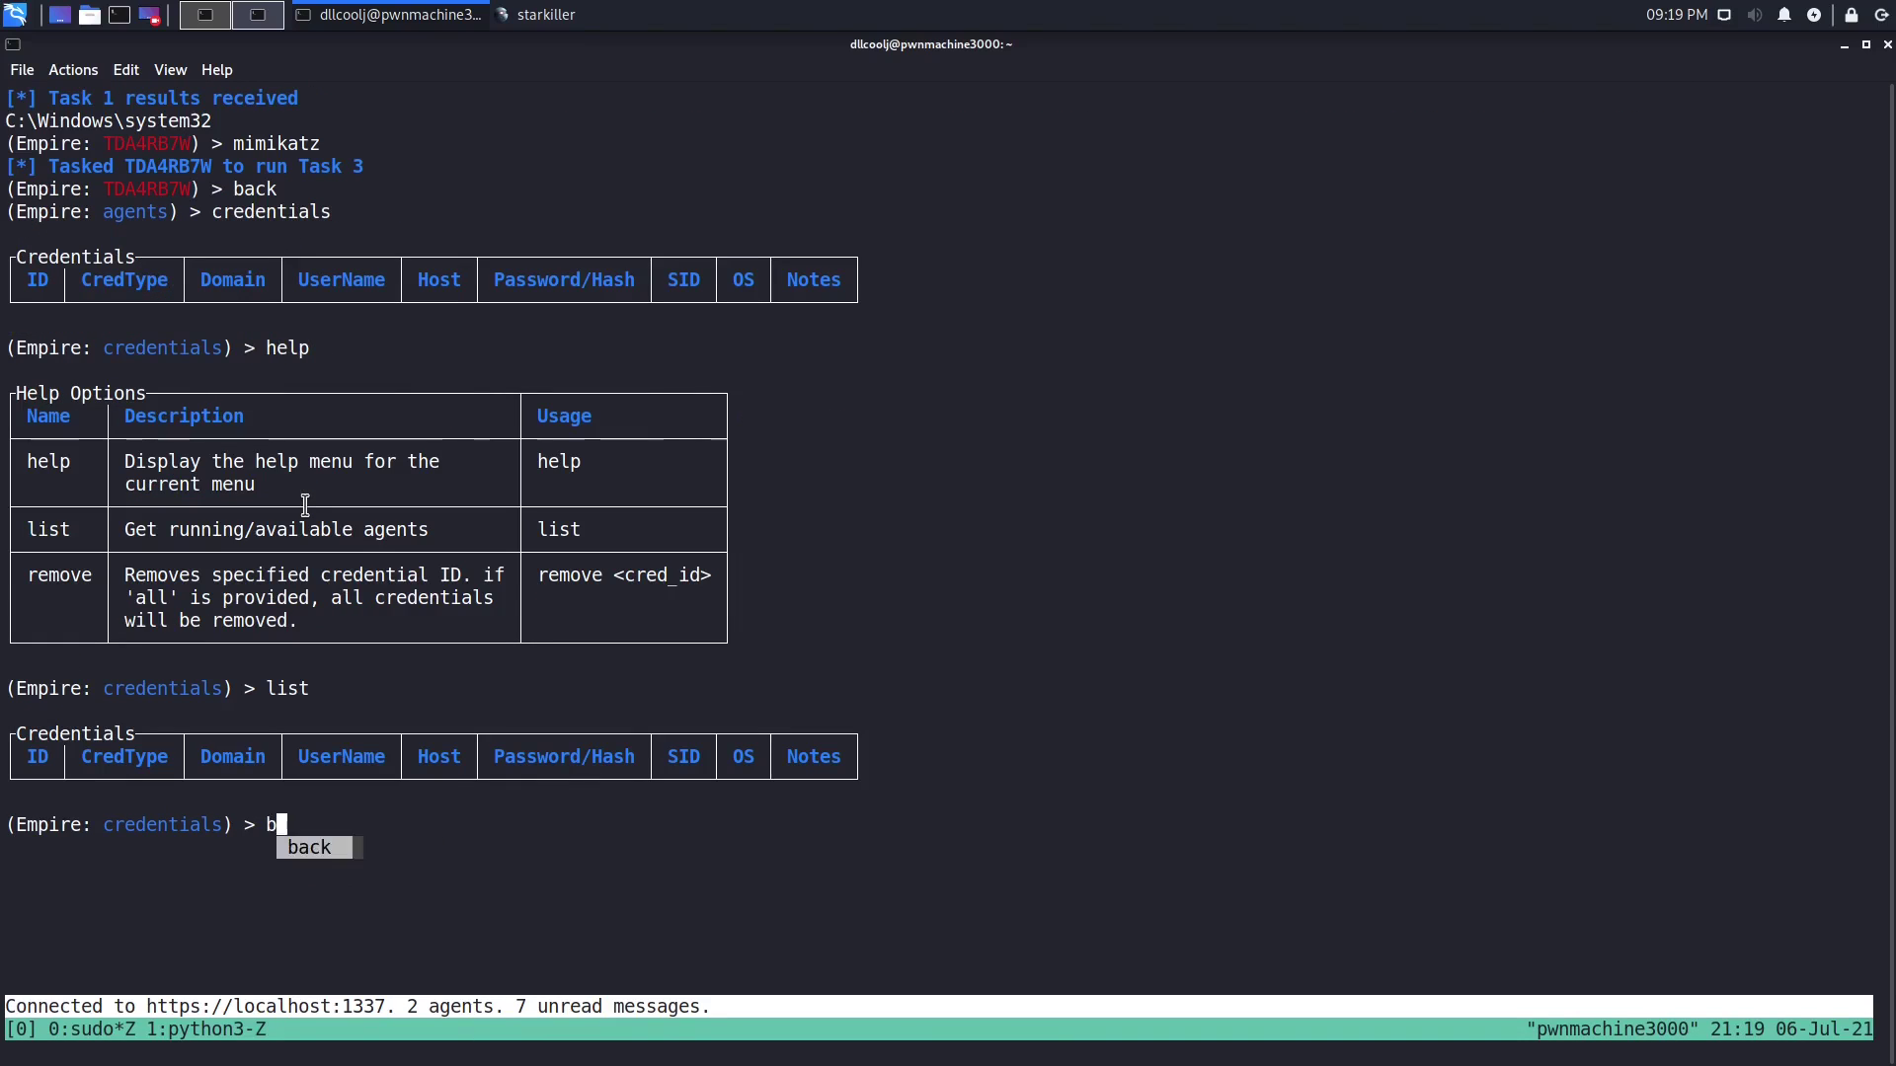
key(Return)
text(help)
key(Return)
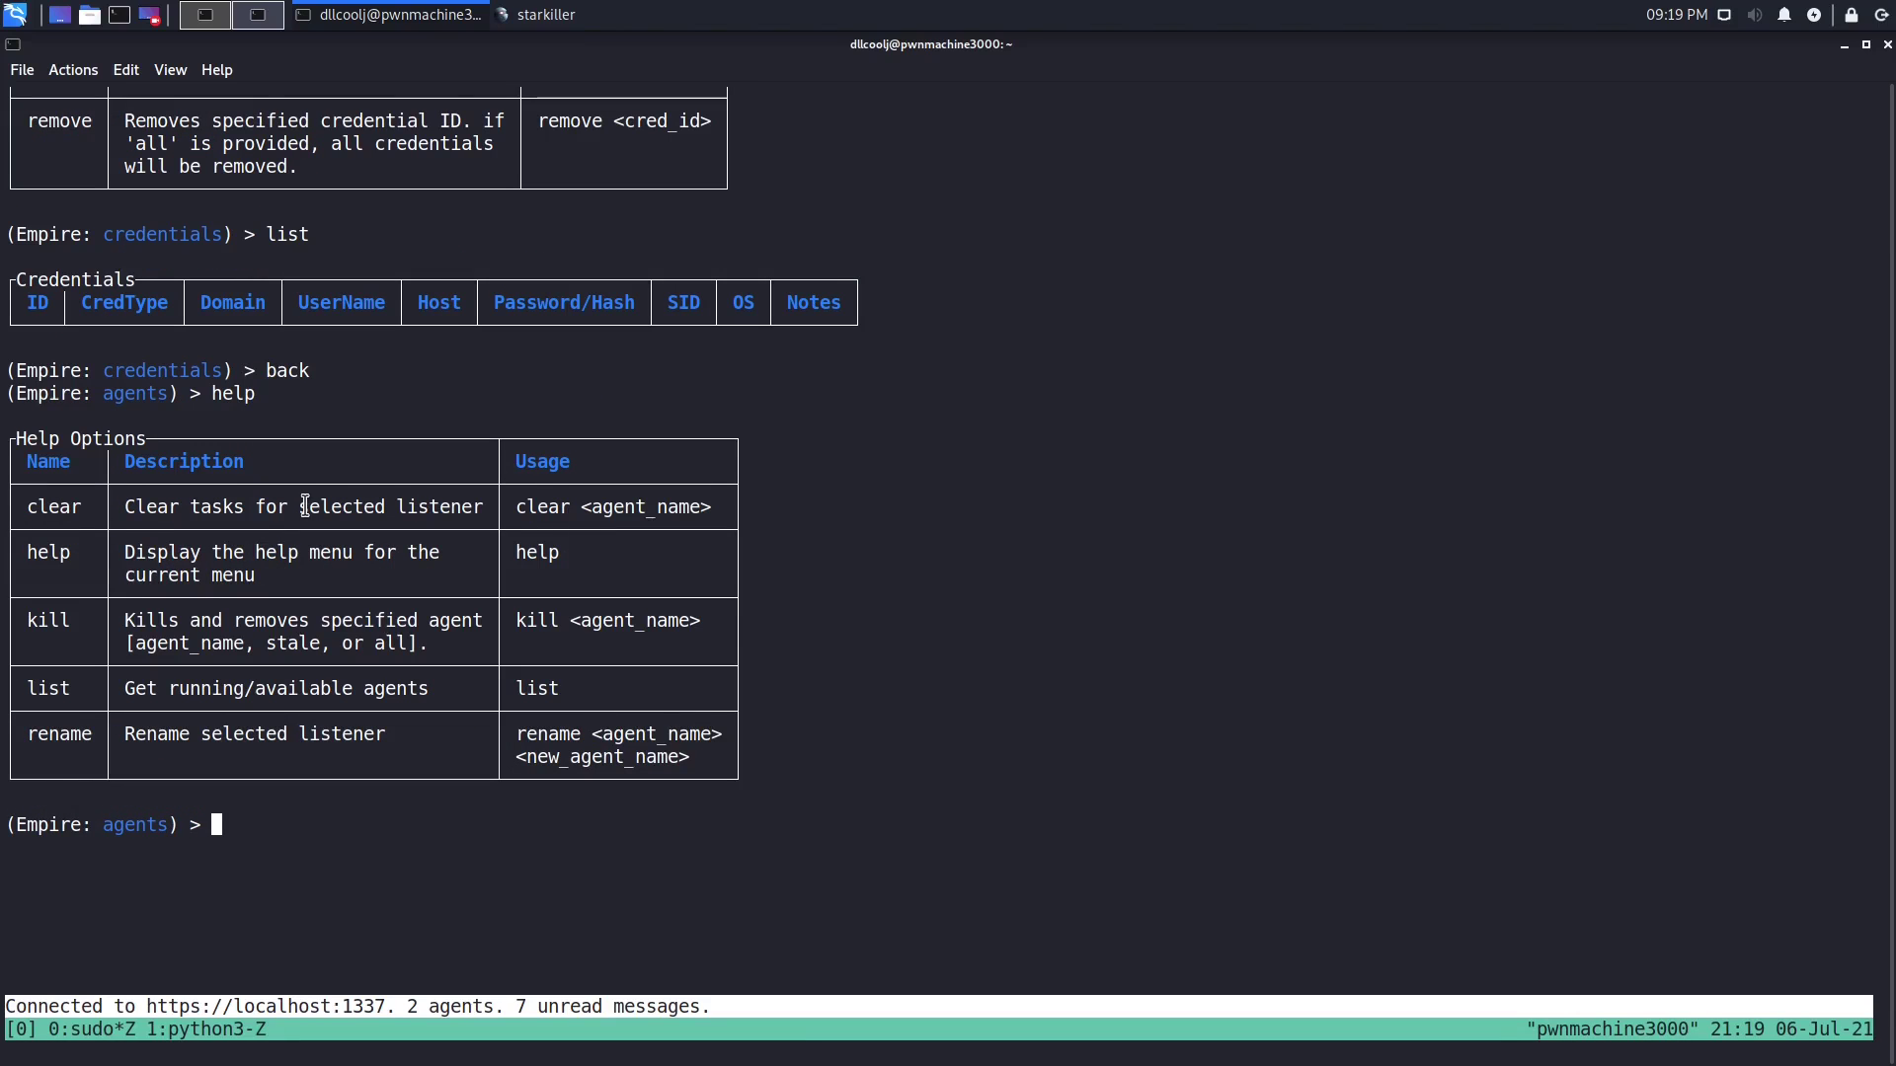
text(ren)
Step: Rename agent TDA4RB7W to admin and list the agents
key(Tab)
key(Tab)
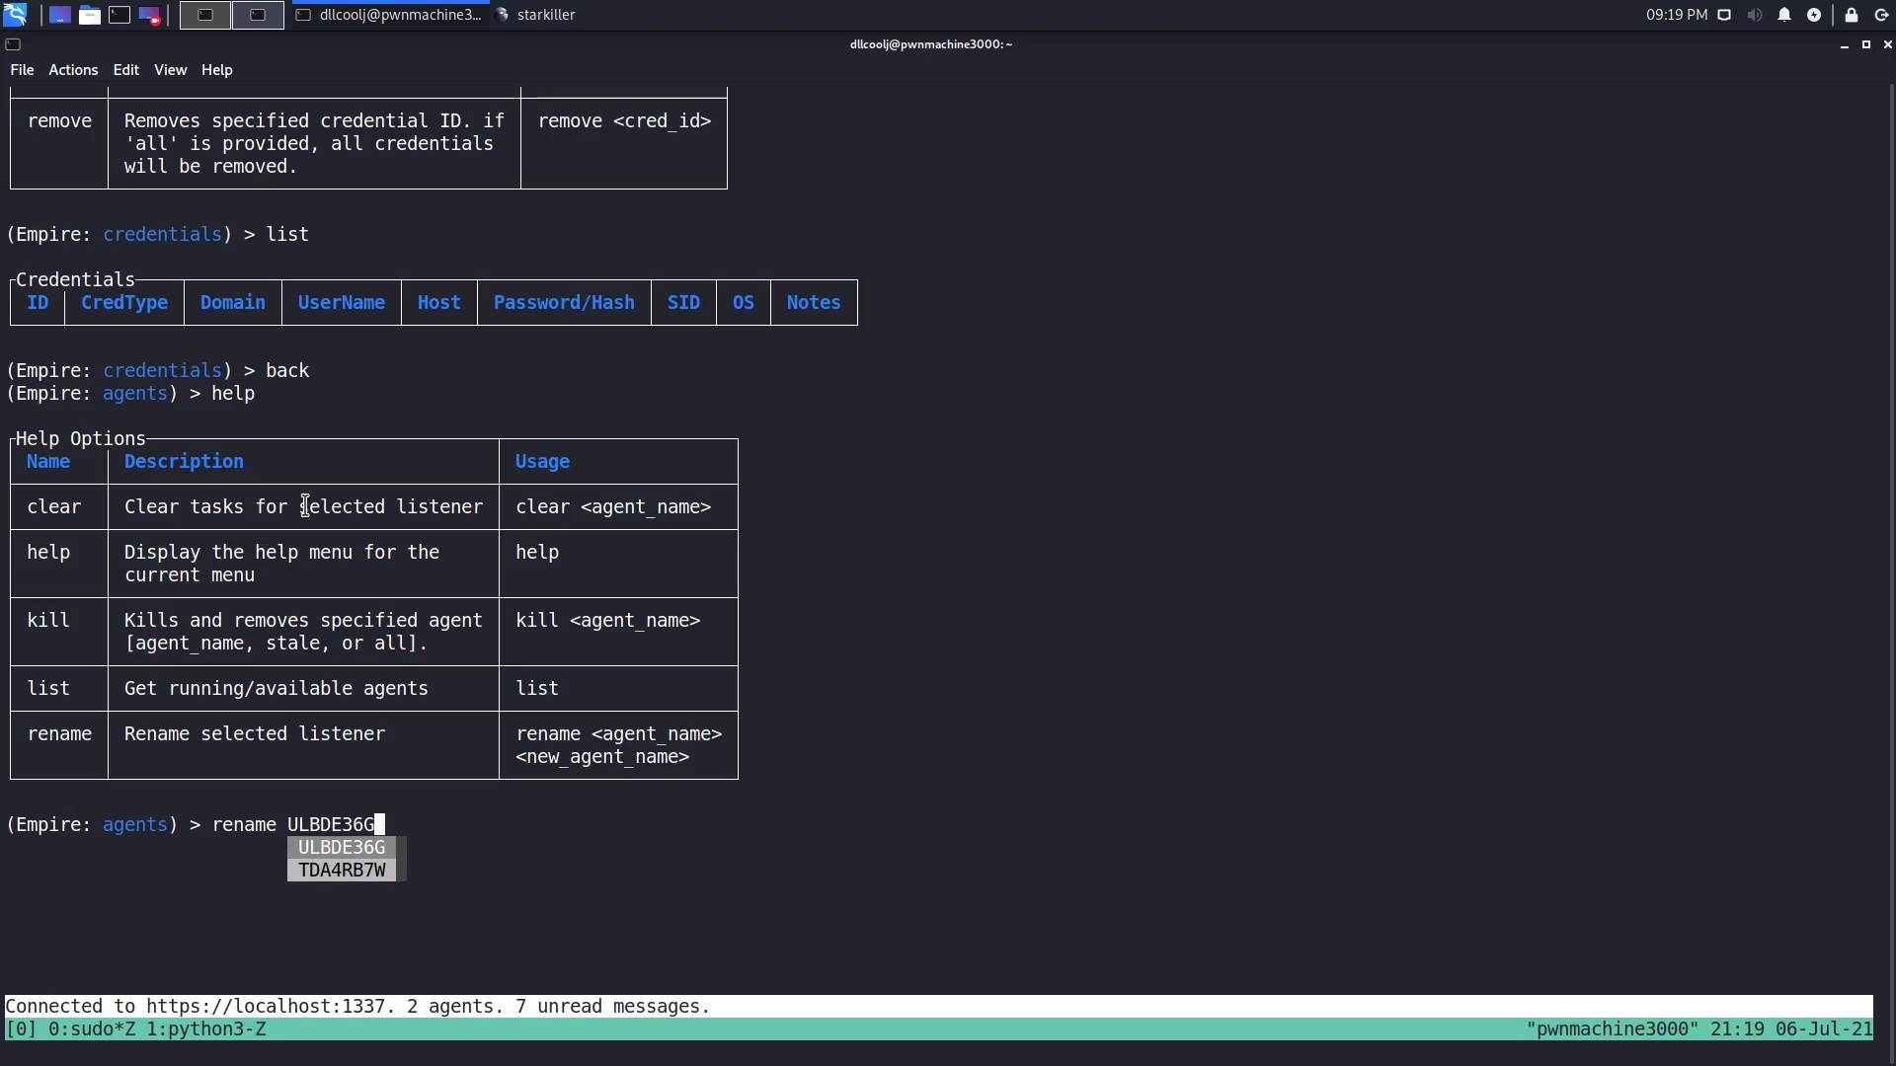
key(Tab)
text(admin)
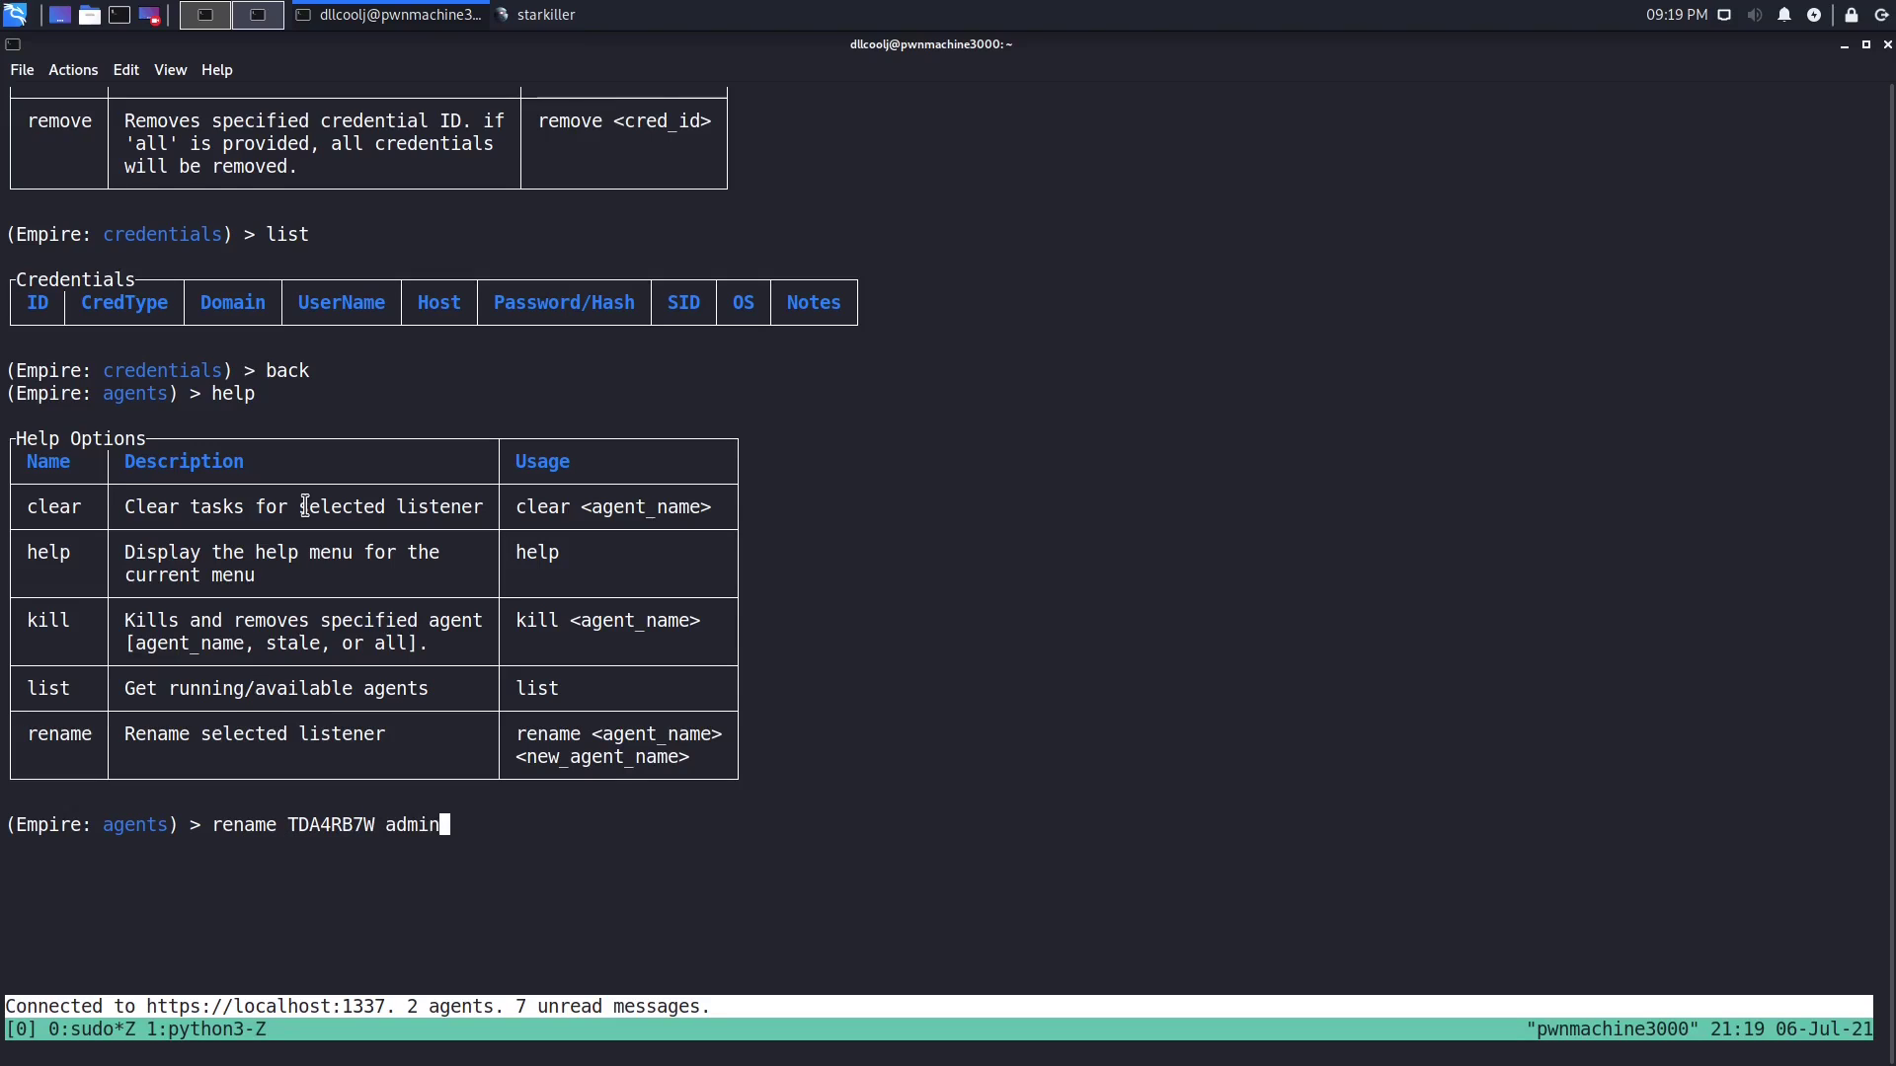
key(Return)
text(li)
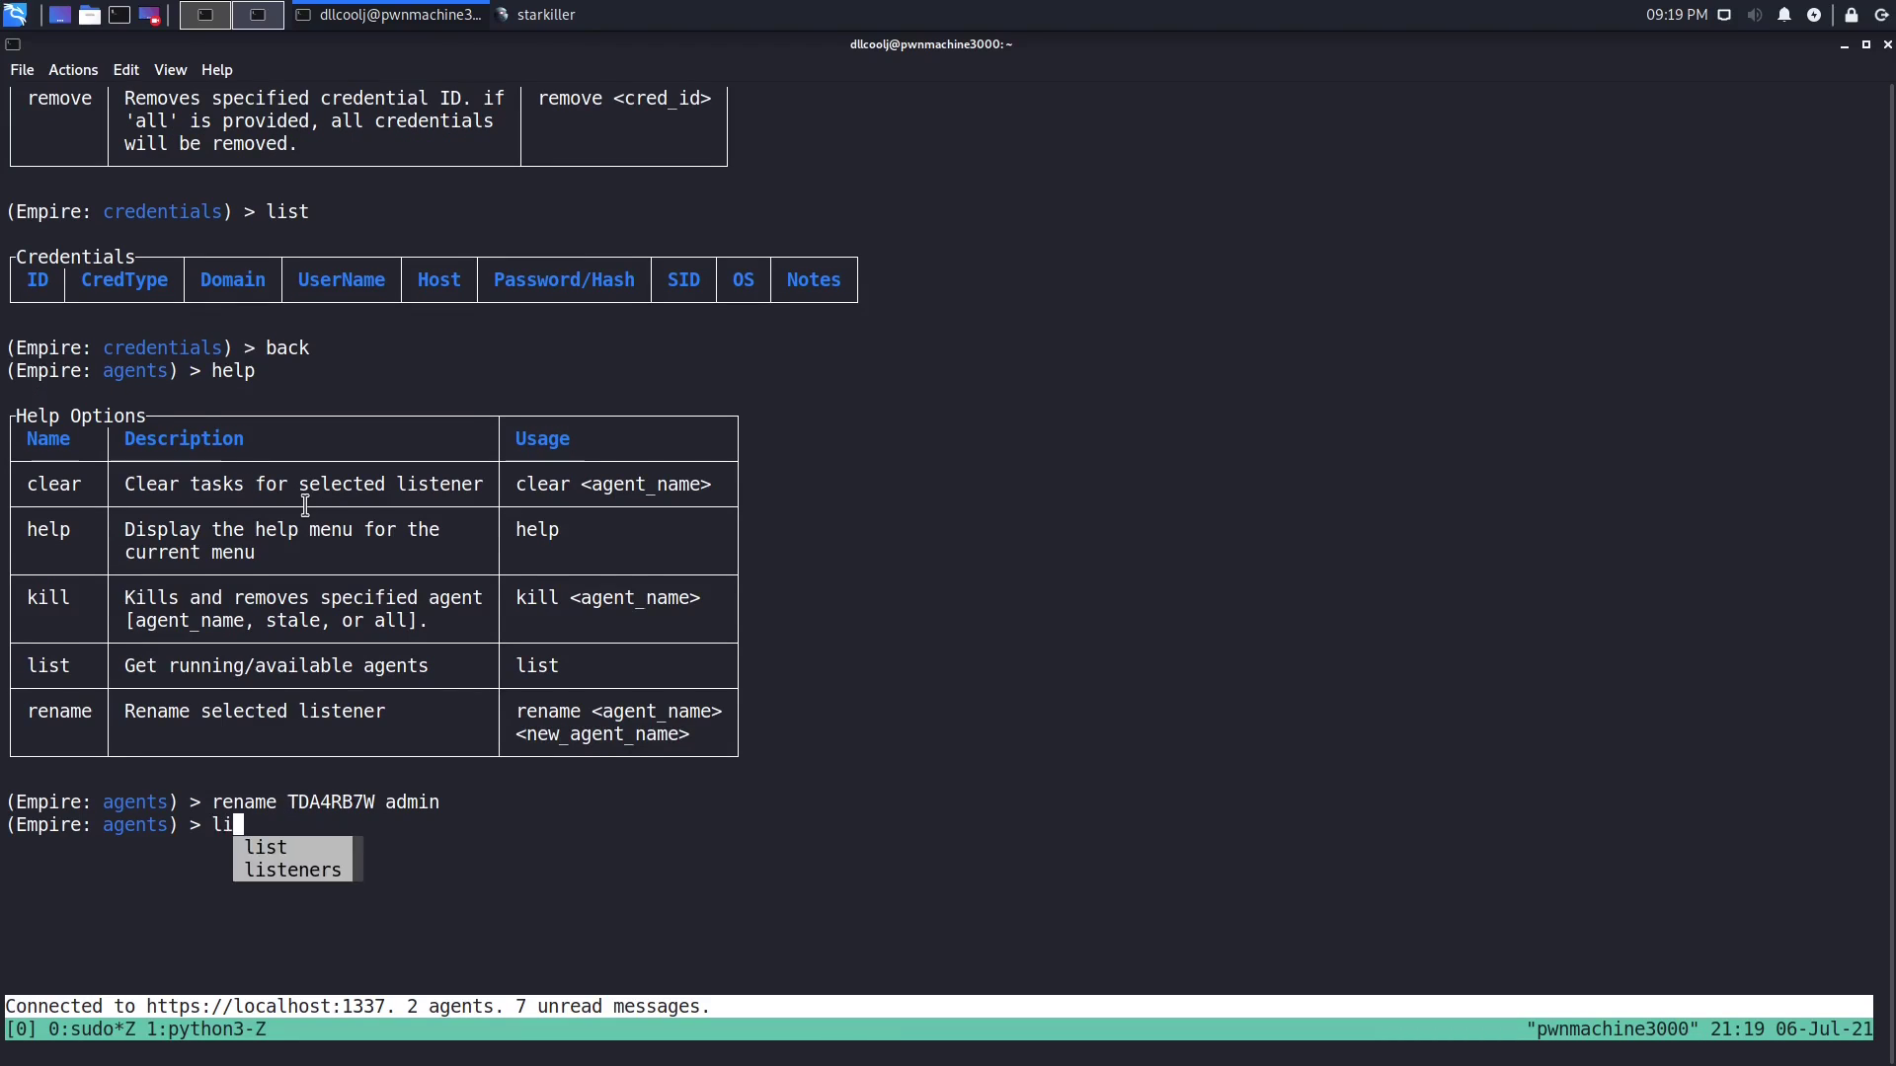
key(Tab)
key(Return)
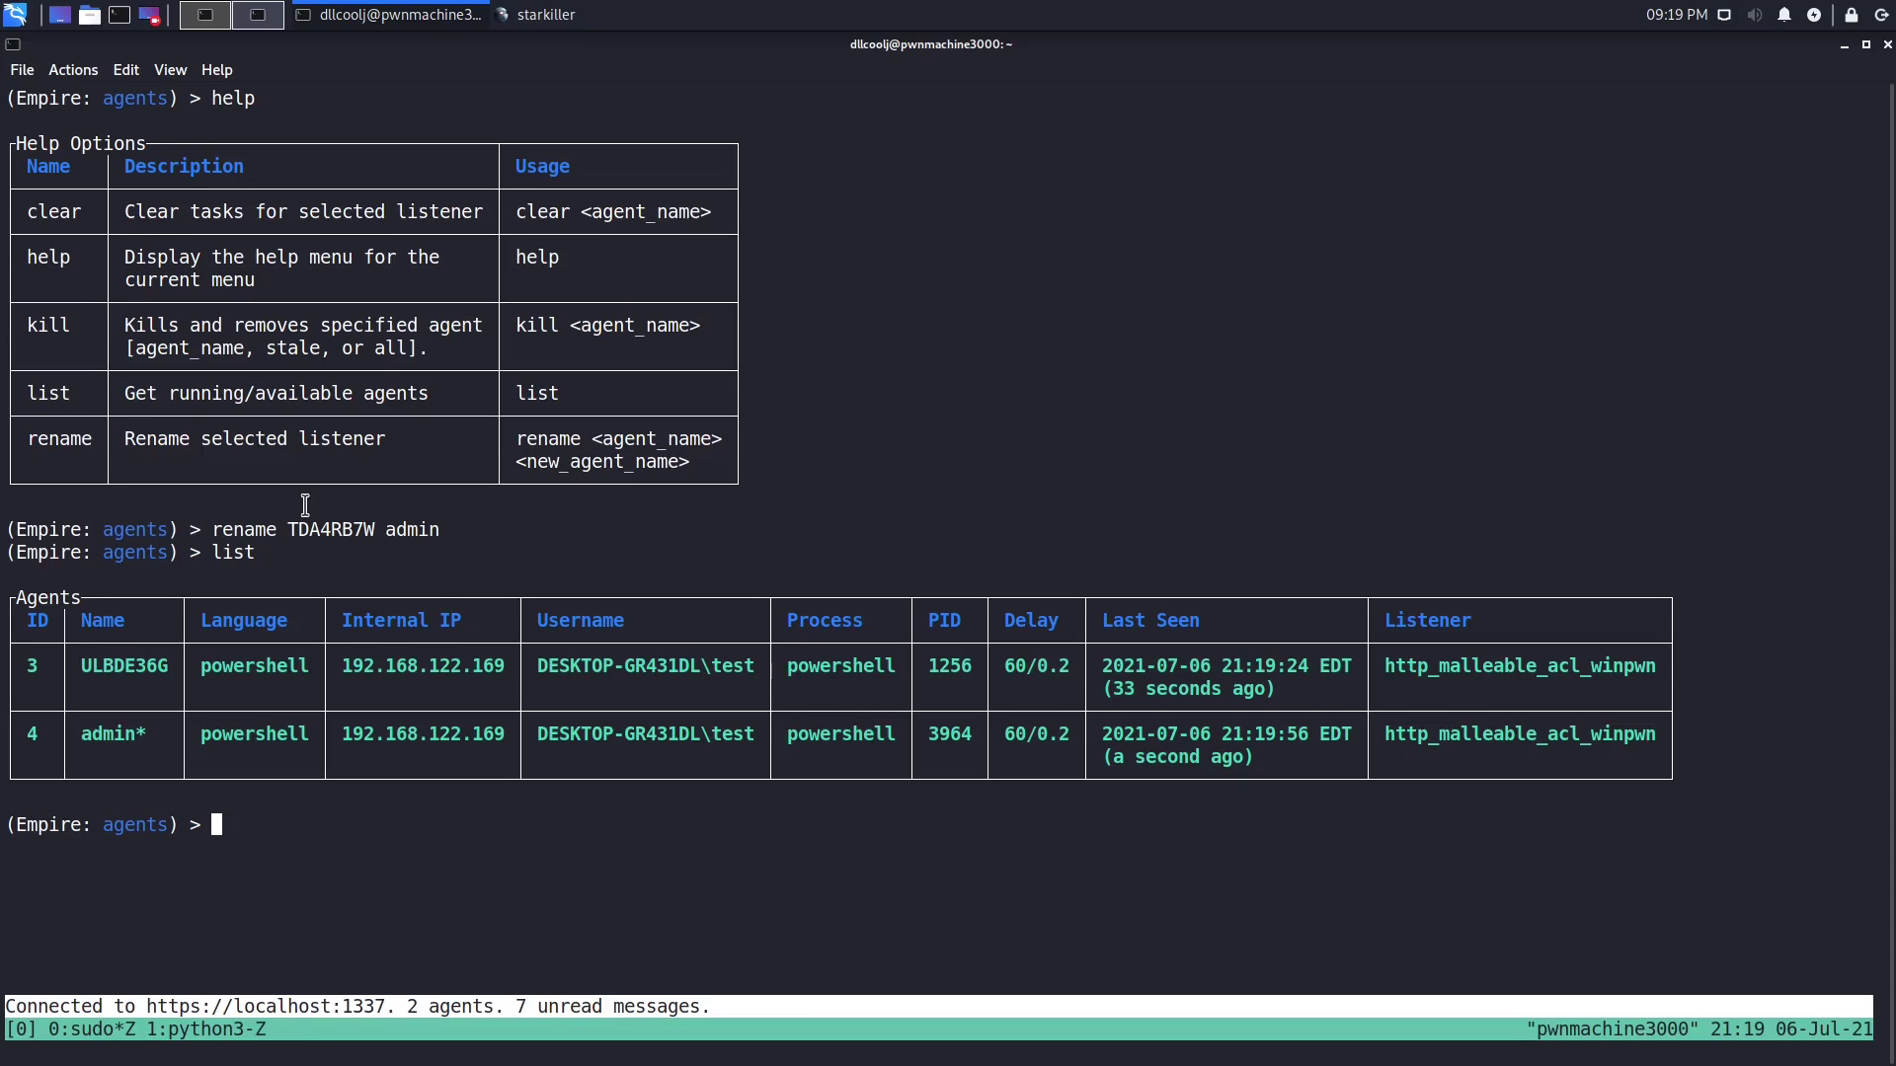
text(c)
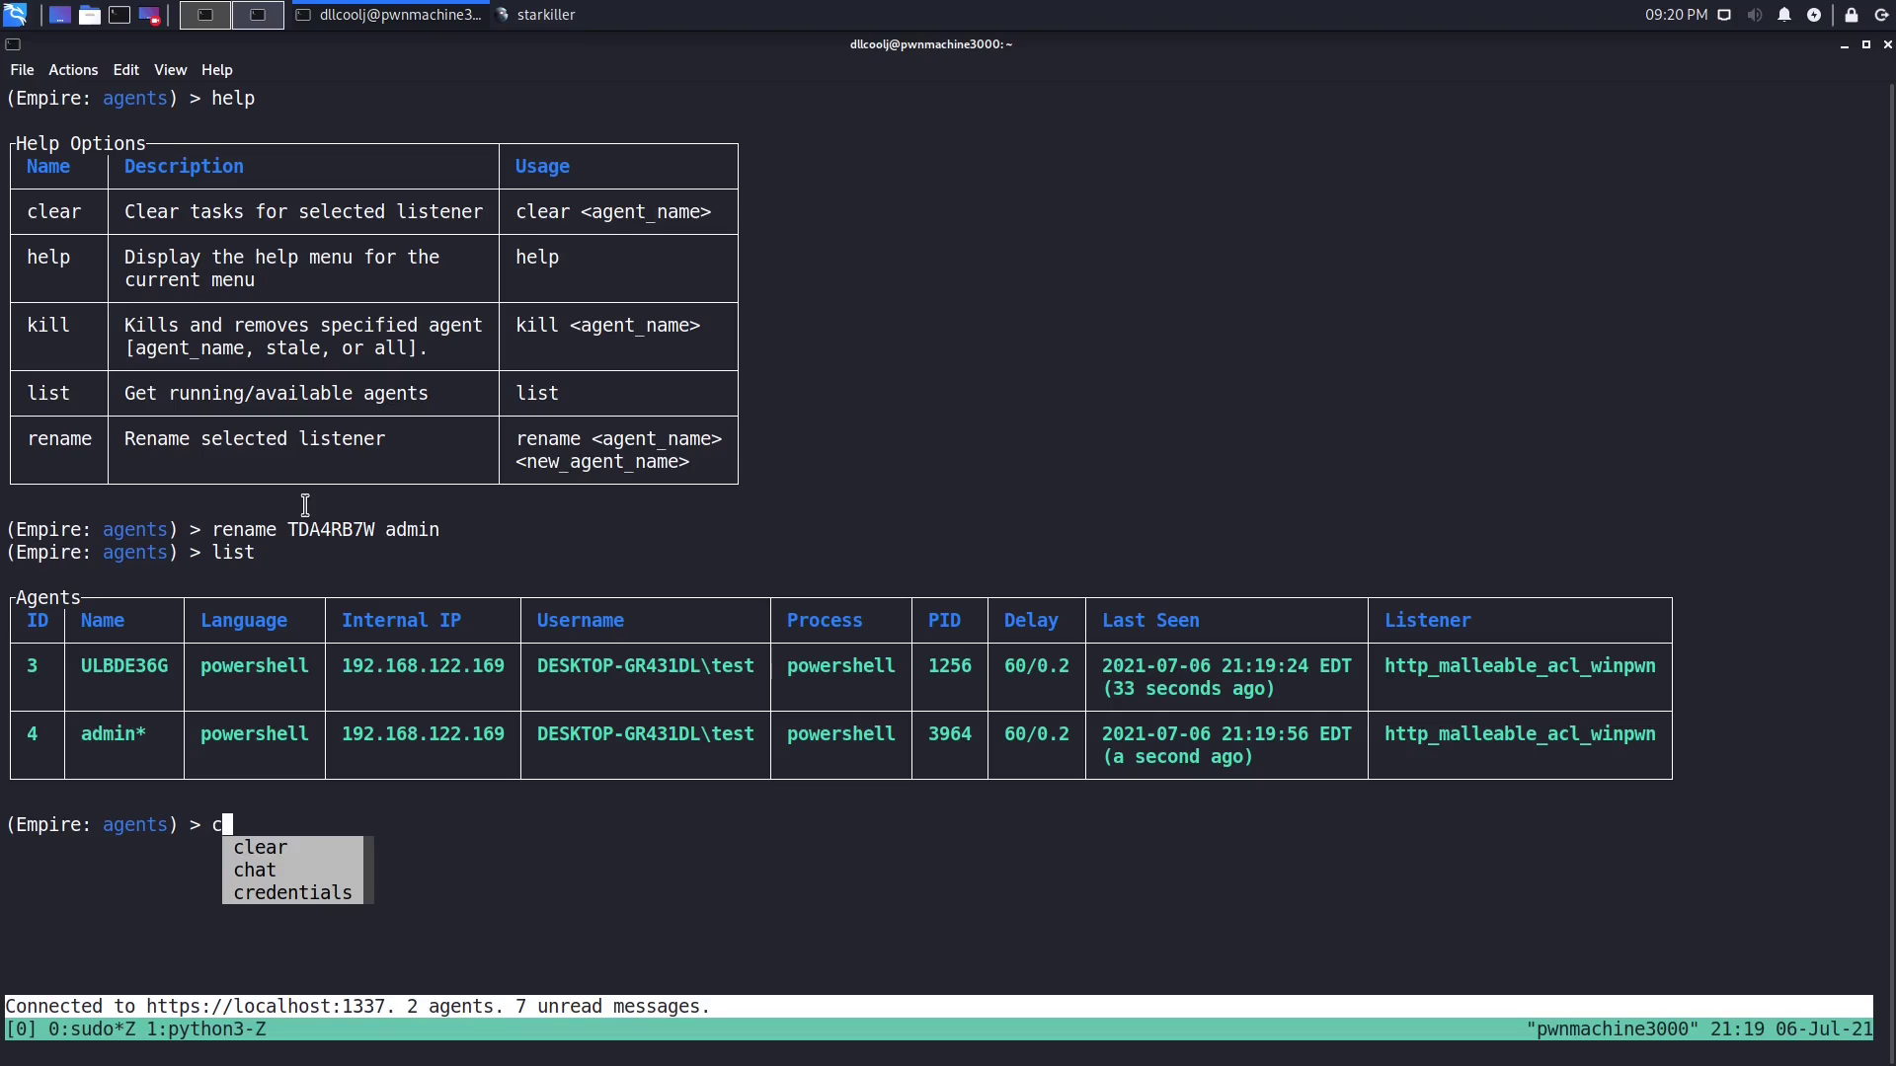
text(r)
Step: Recheck the still-empty credentials table and show main-menu help
key(Tab)
key(Return)
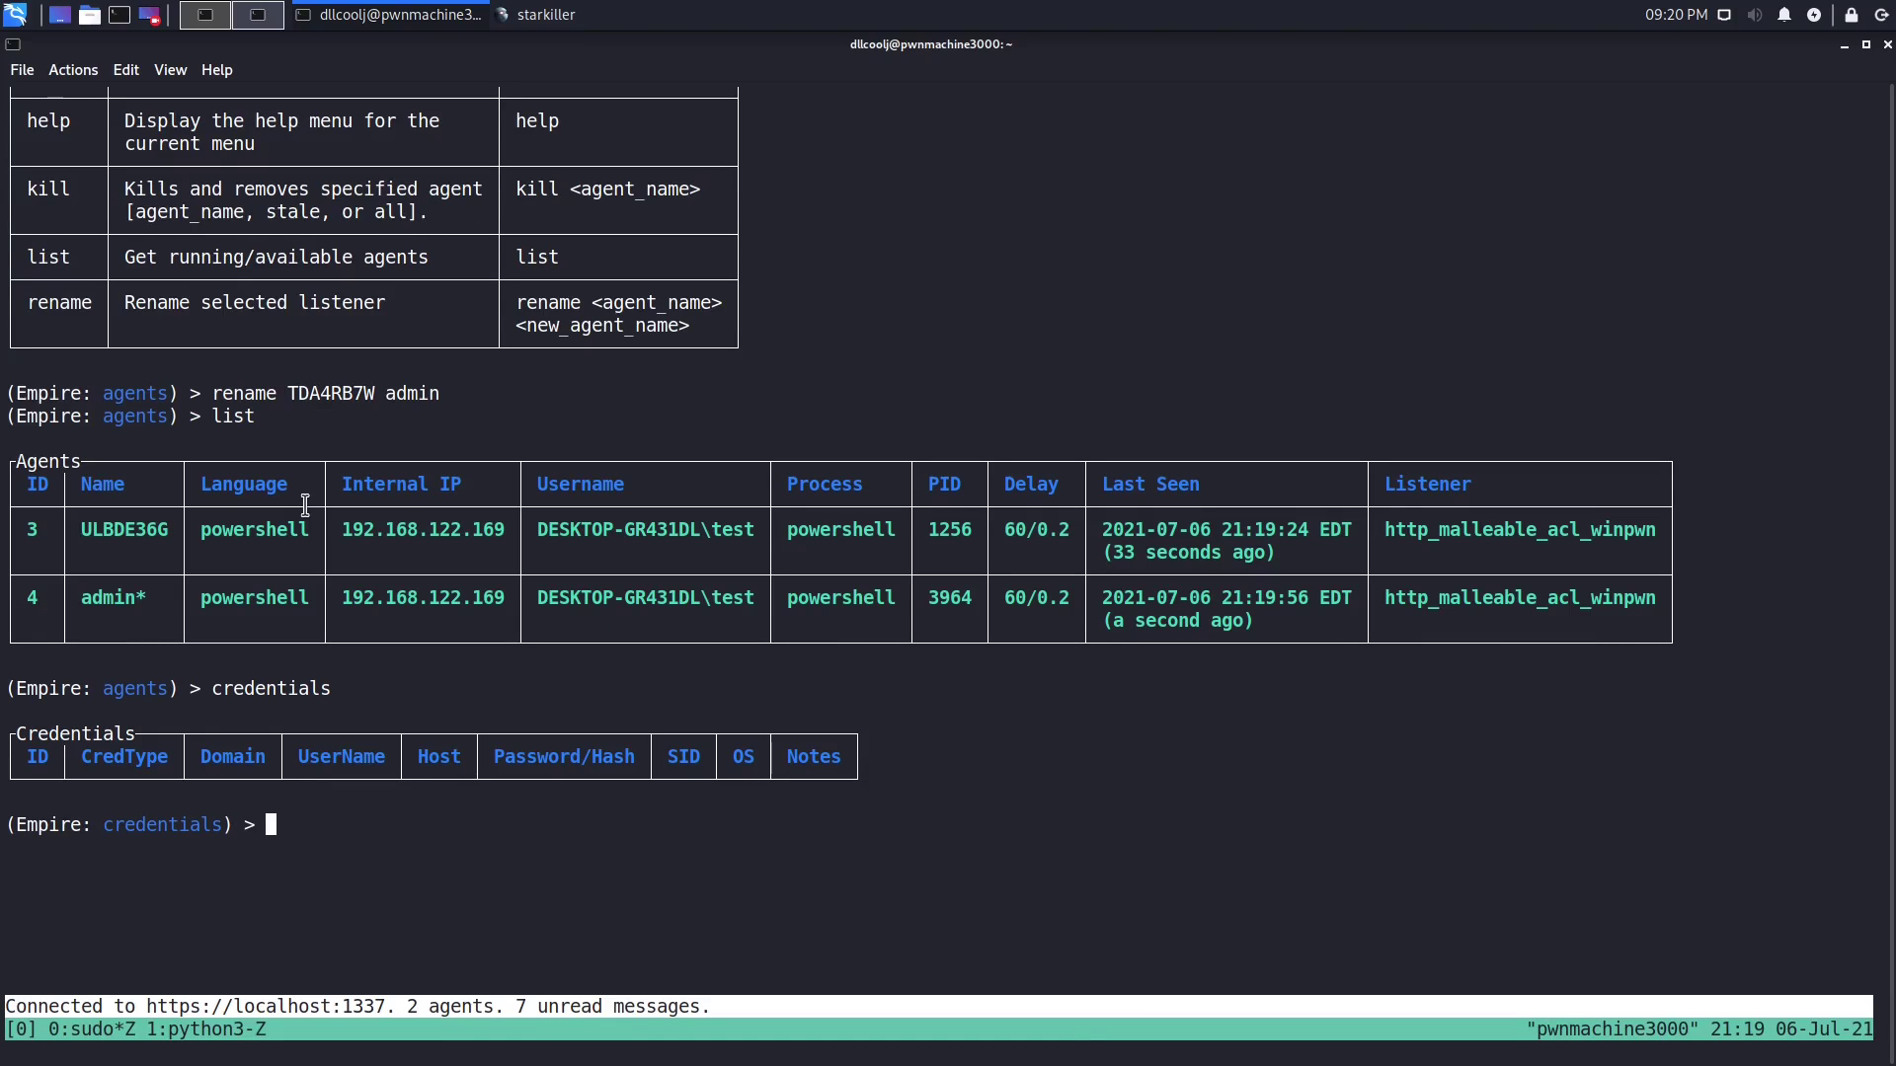
text(back)
key(Return)
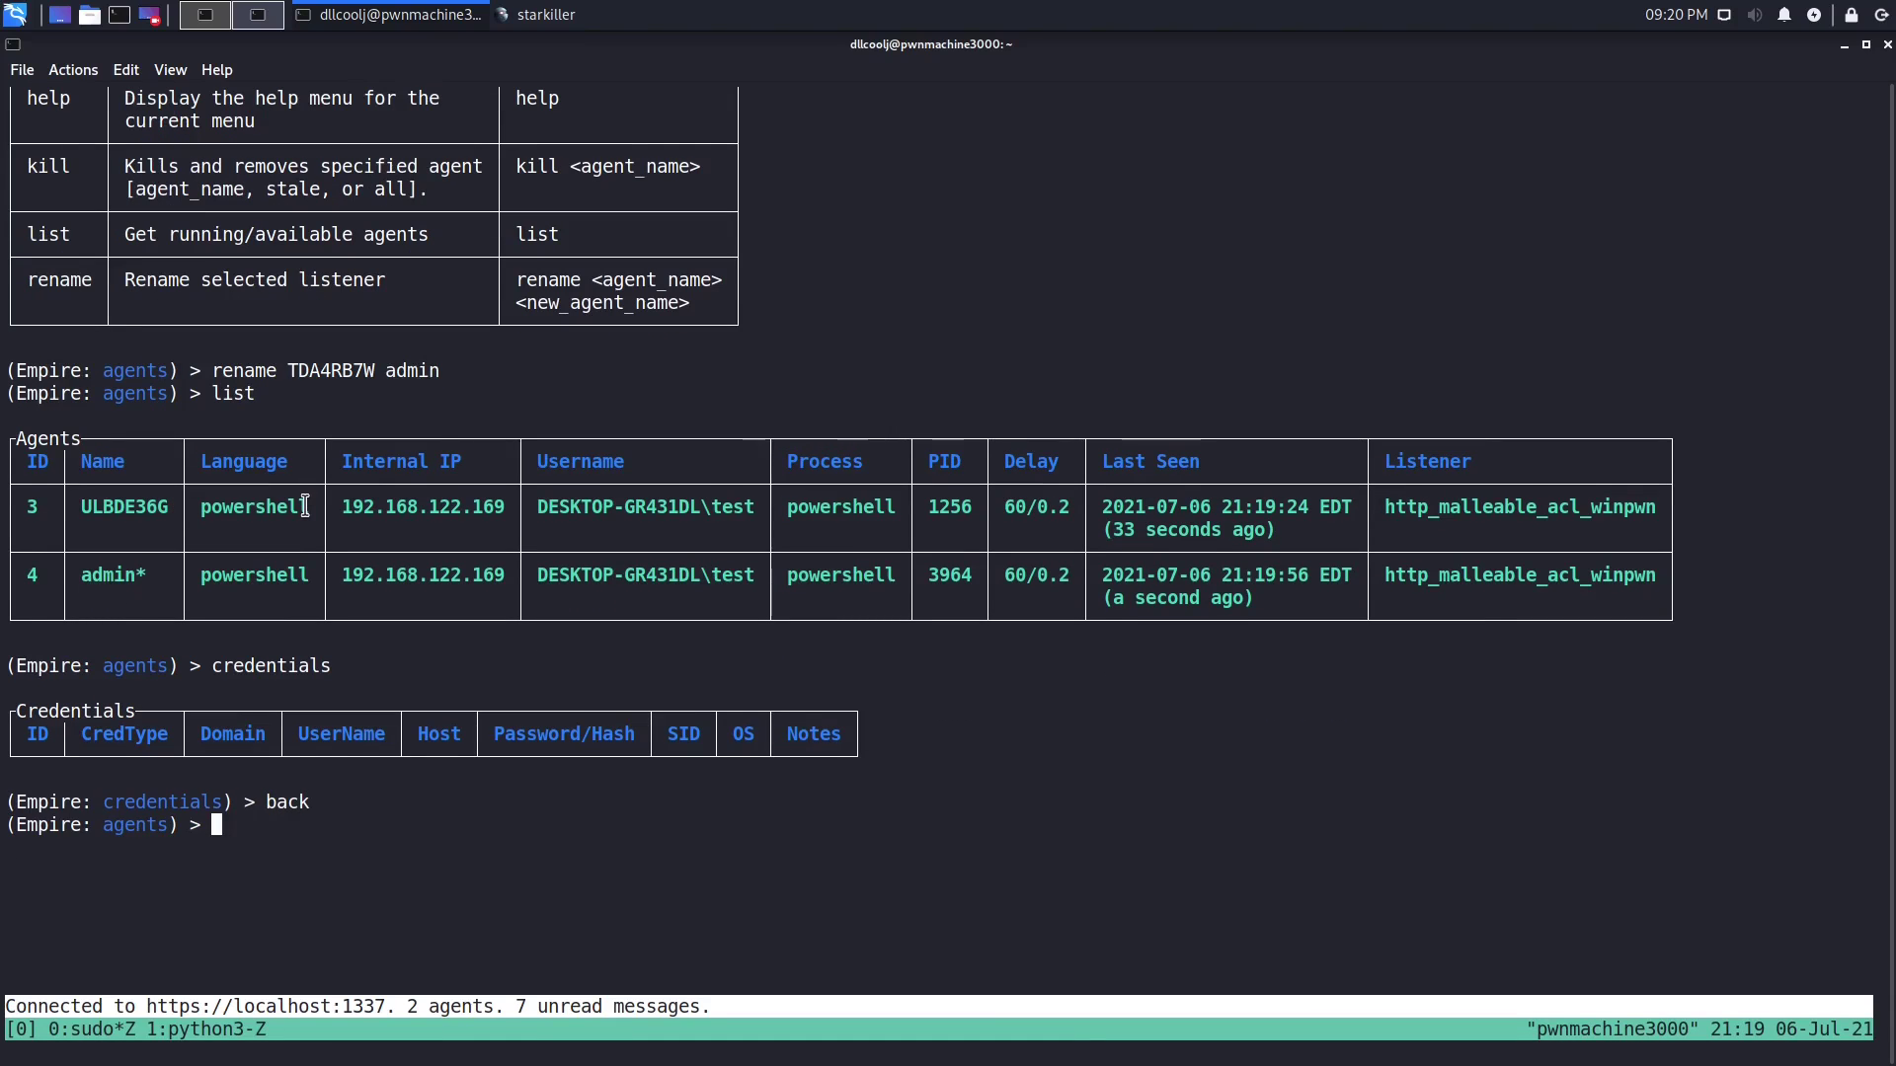
text(back)
key(Return)
text(help)
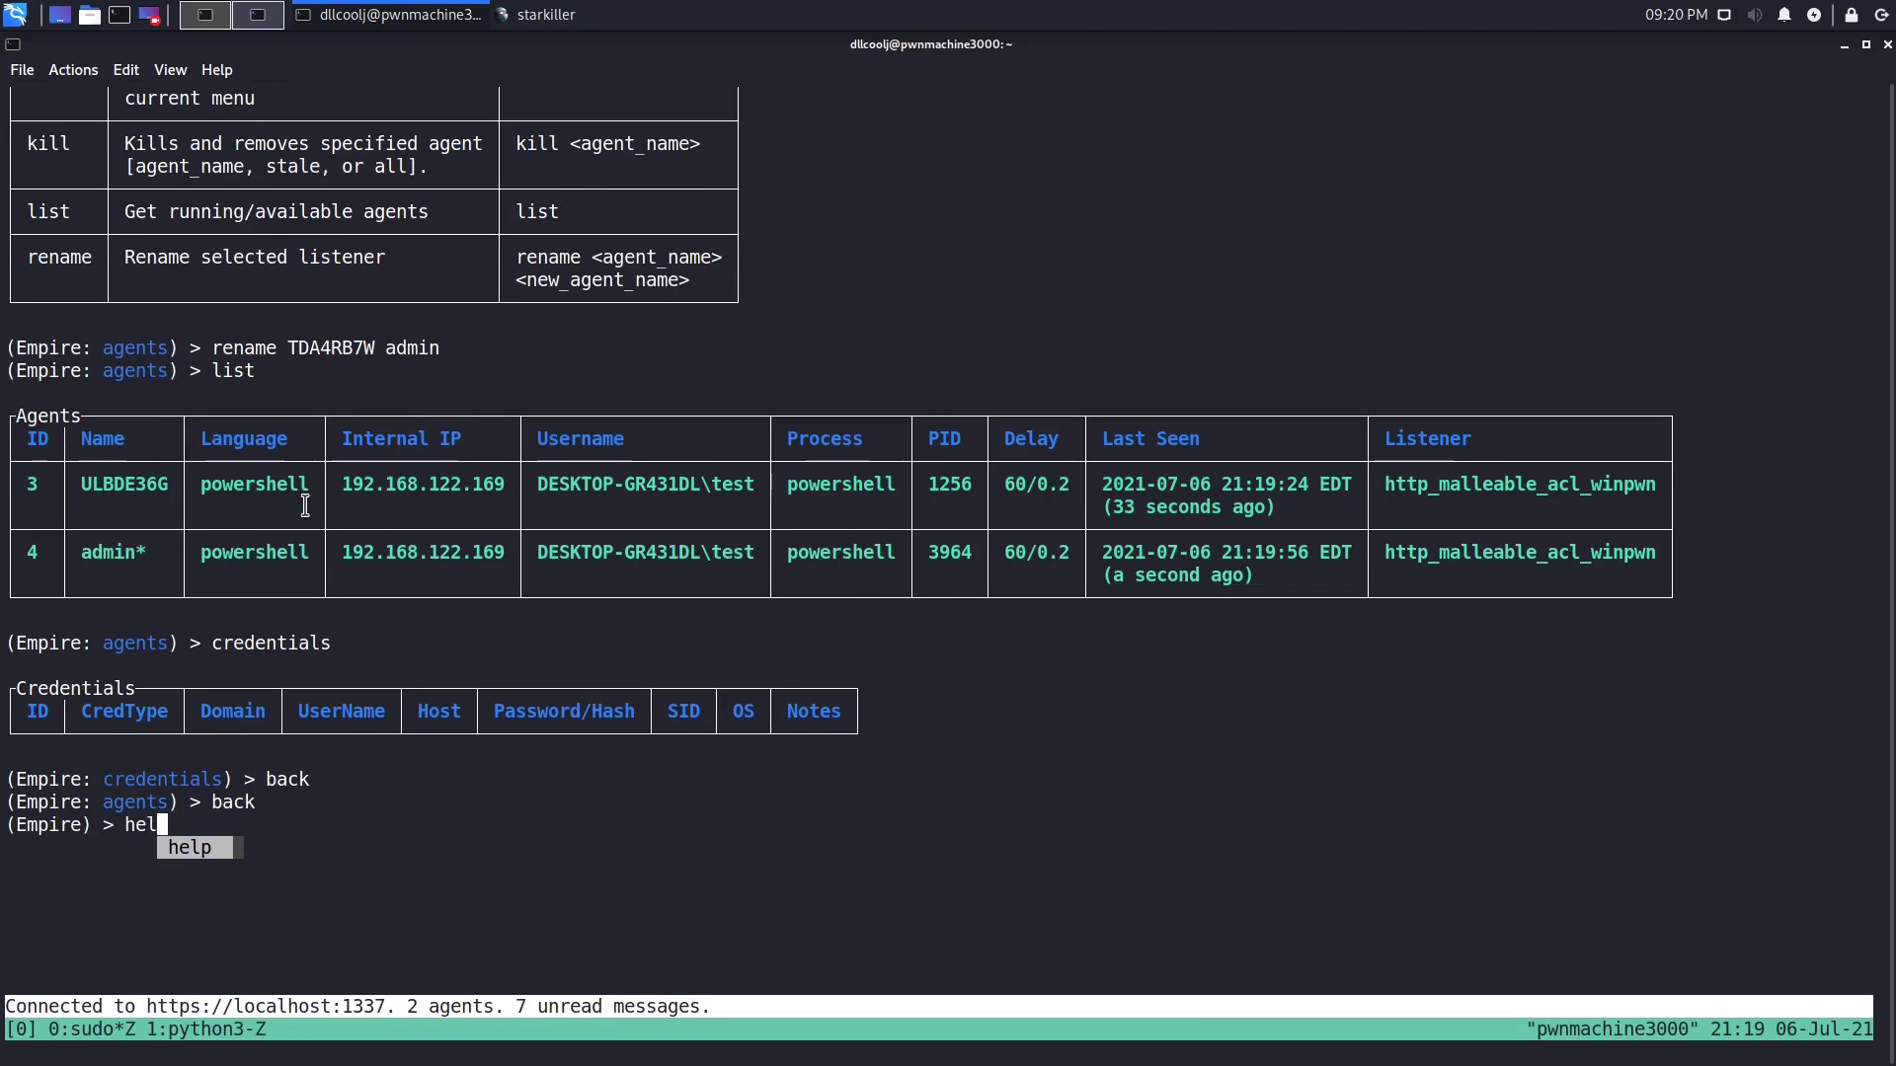
key(Return)
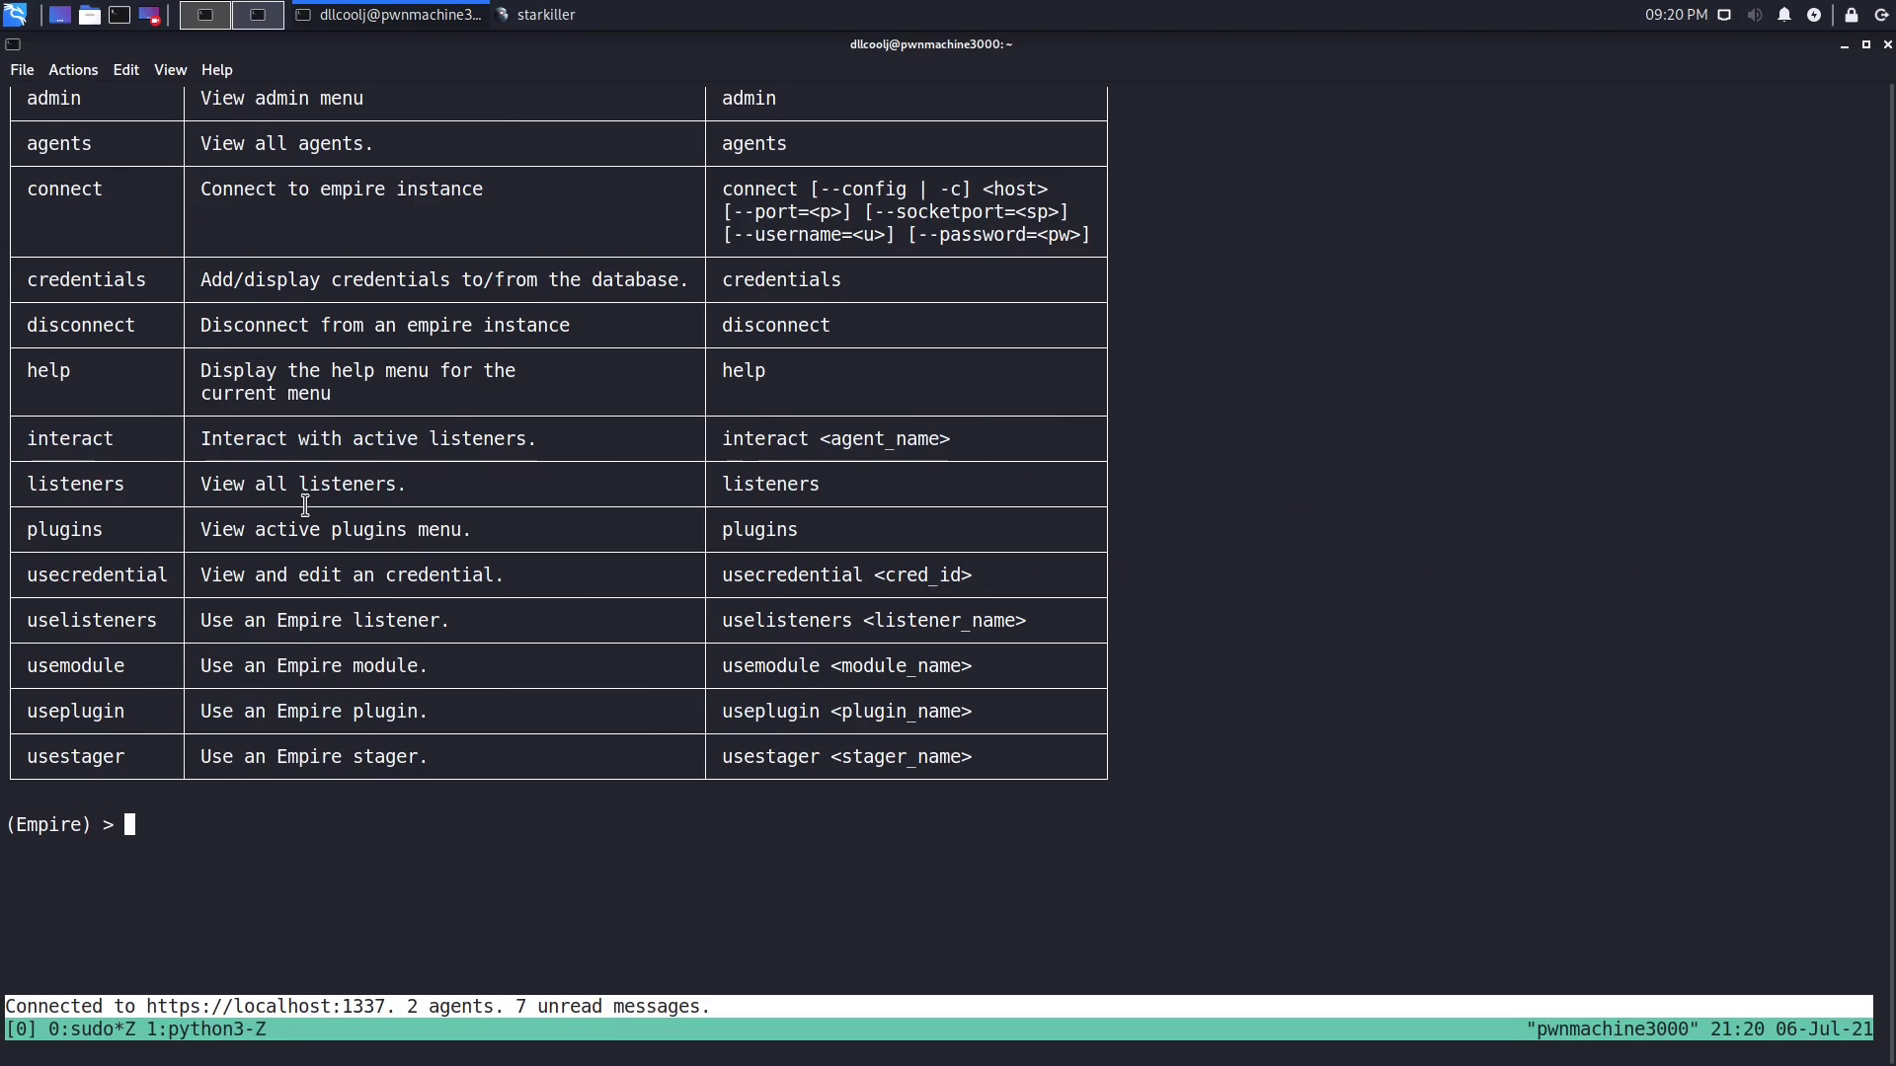
text(credentials)
key(Return)
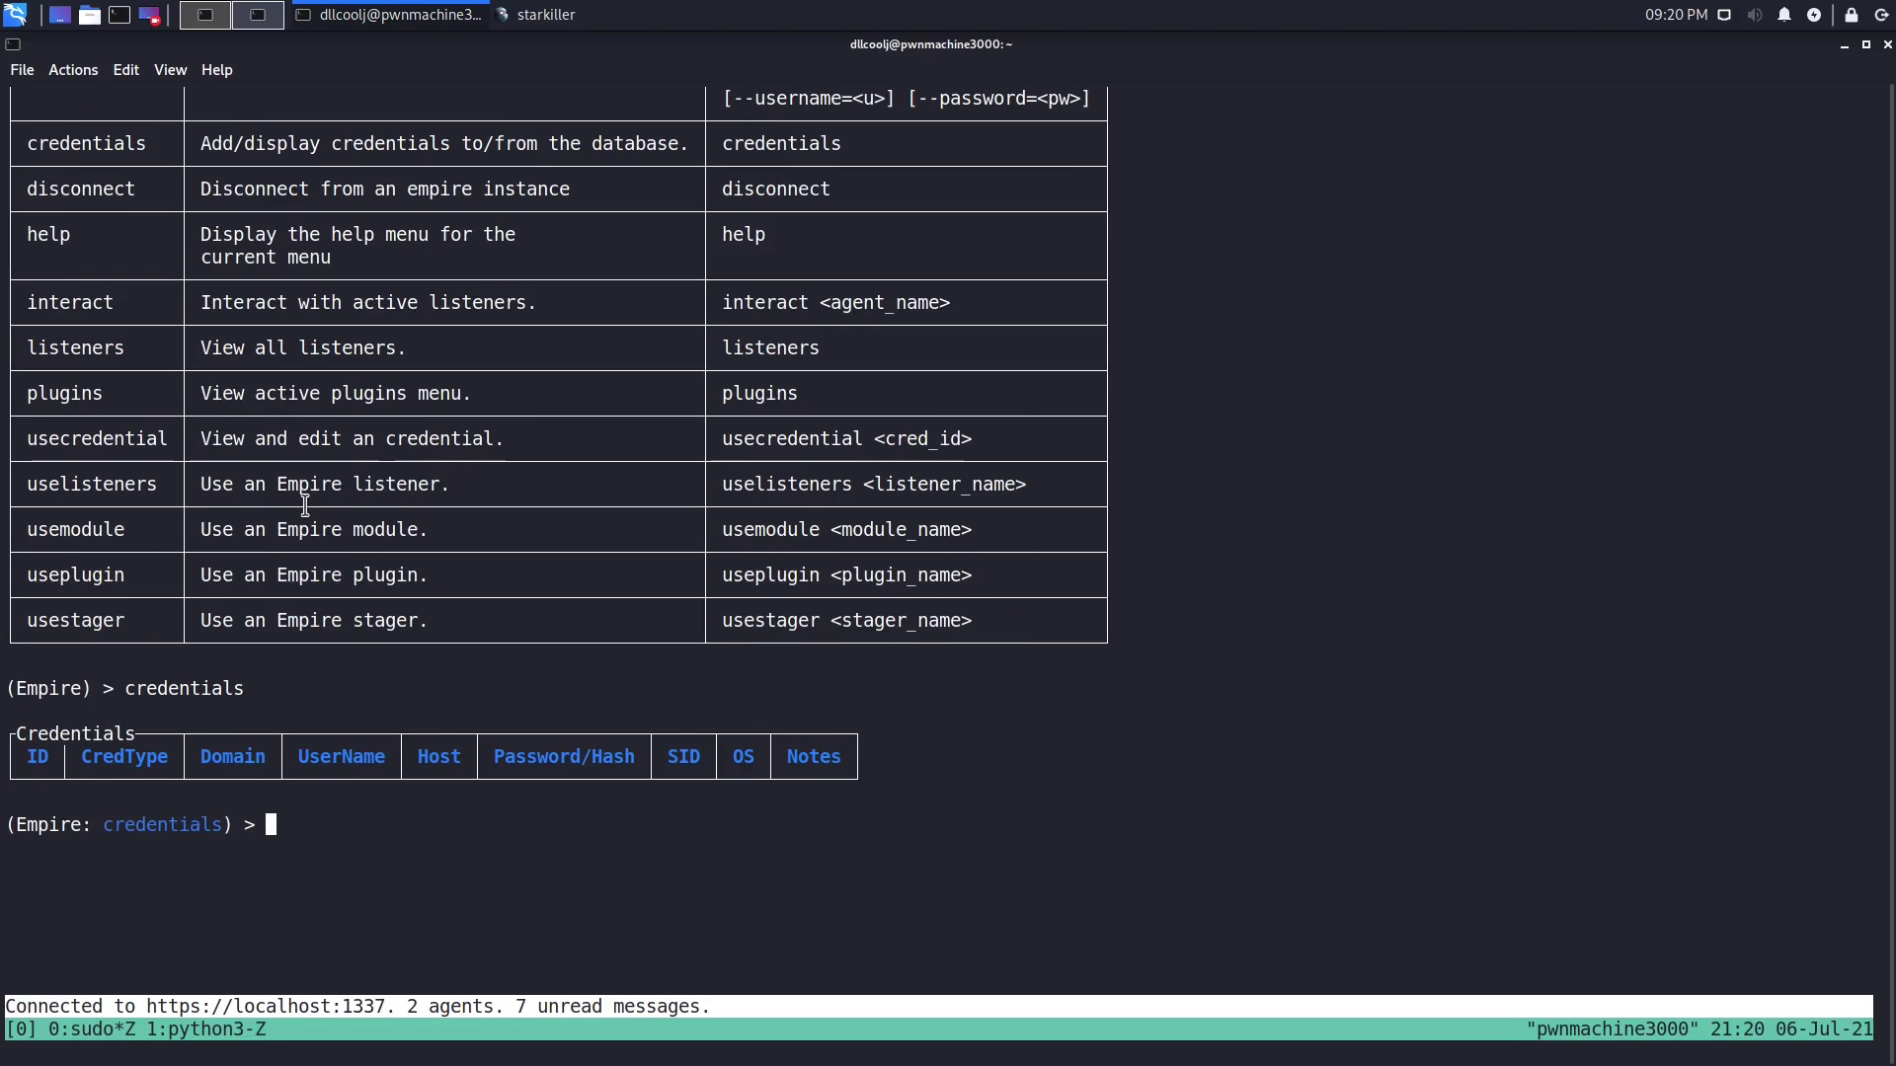
text(ag)
Step: List agents and start interacting with the admin agent
key(Tab)
key(Return)
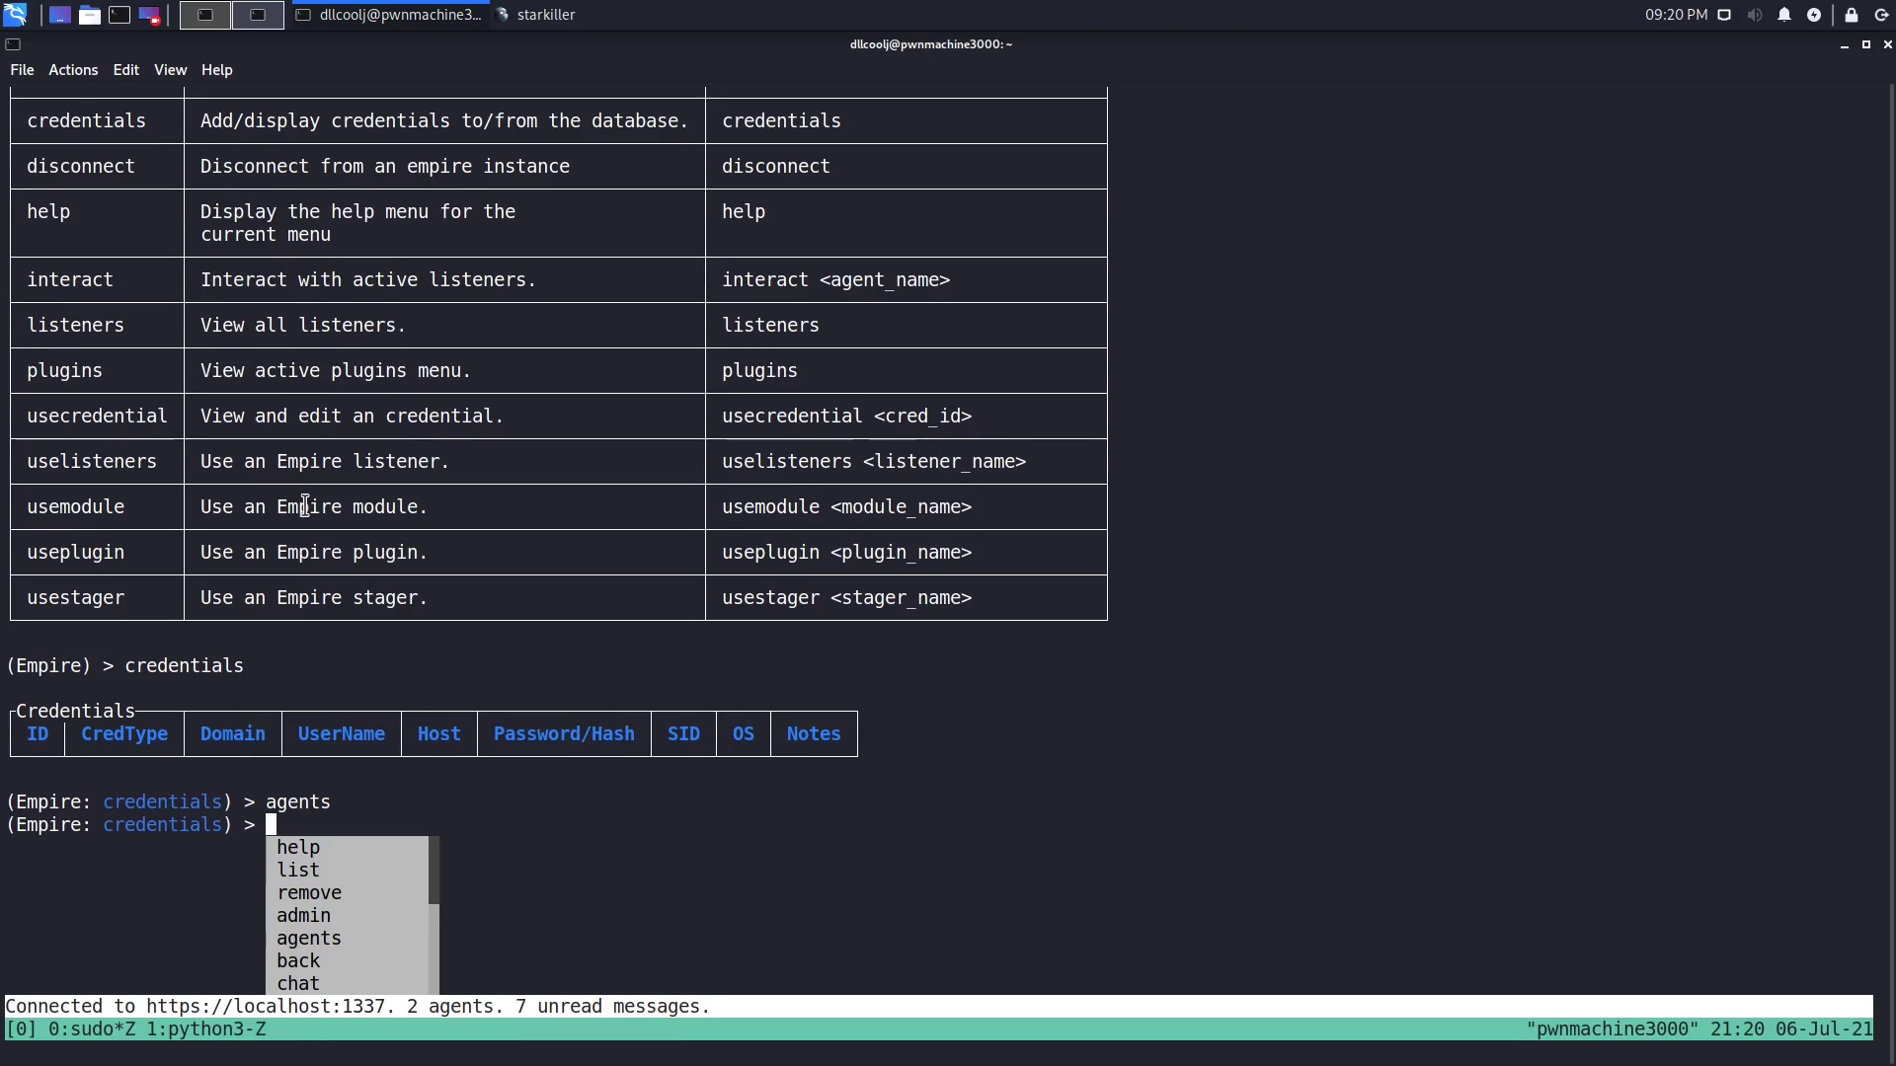
text(in)
key(Tab)
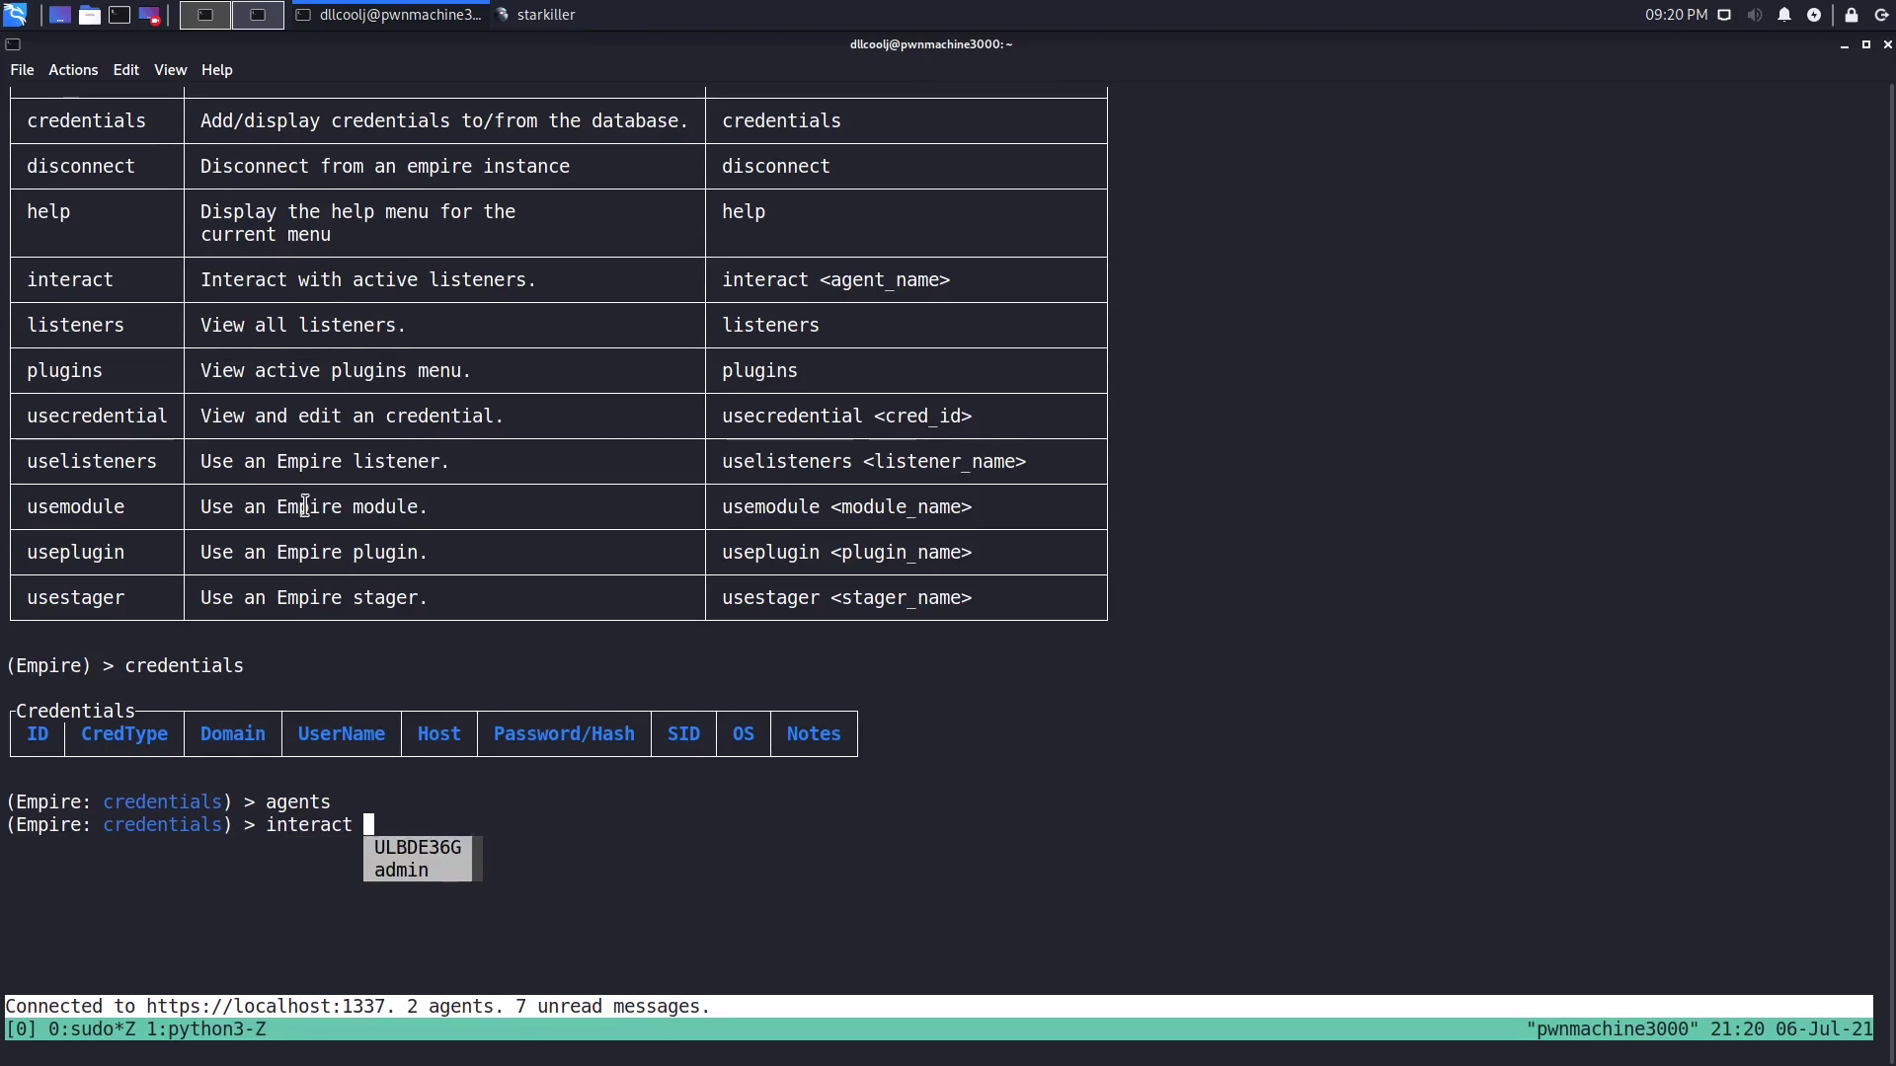
key(Down)
key(Down)
key(Return)
key(Return)
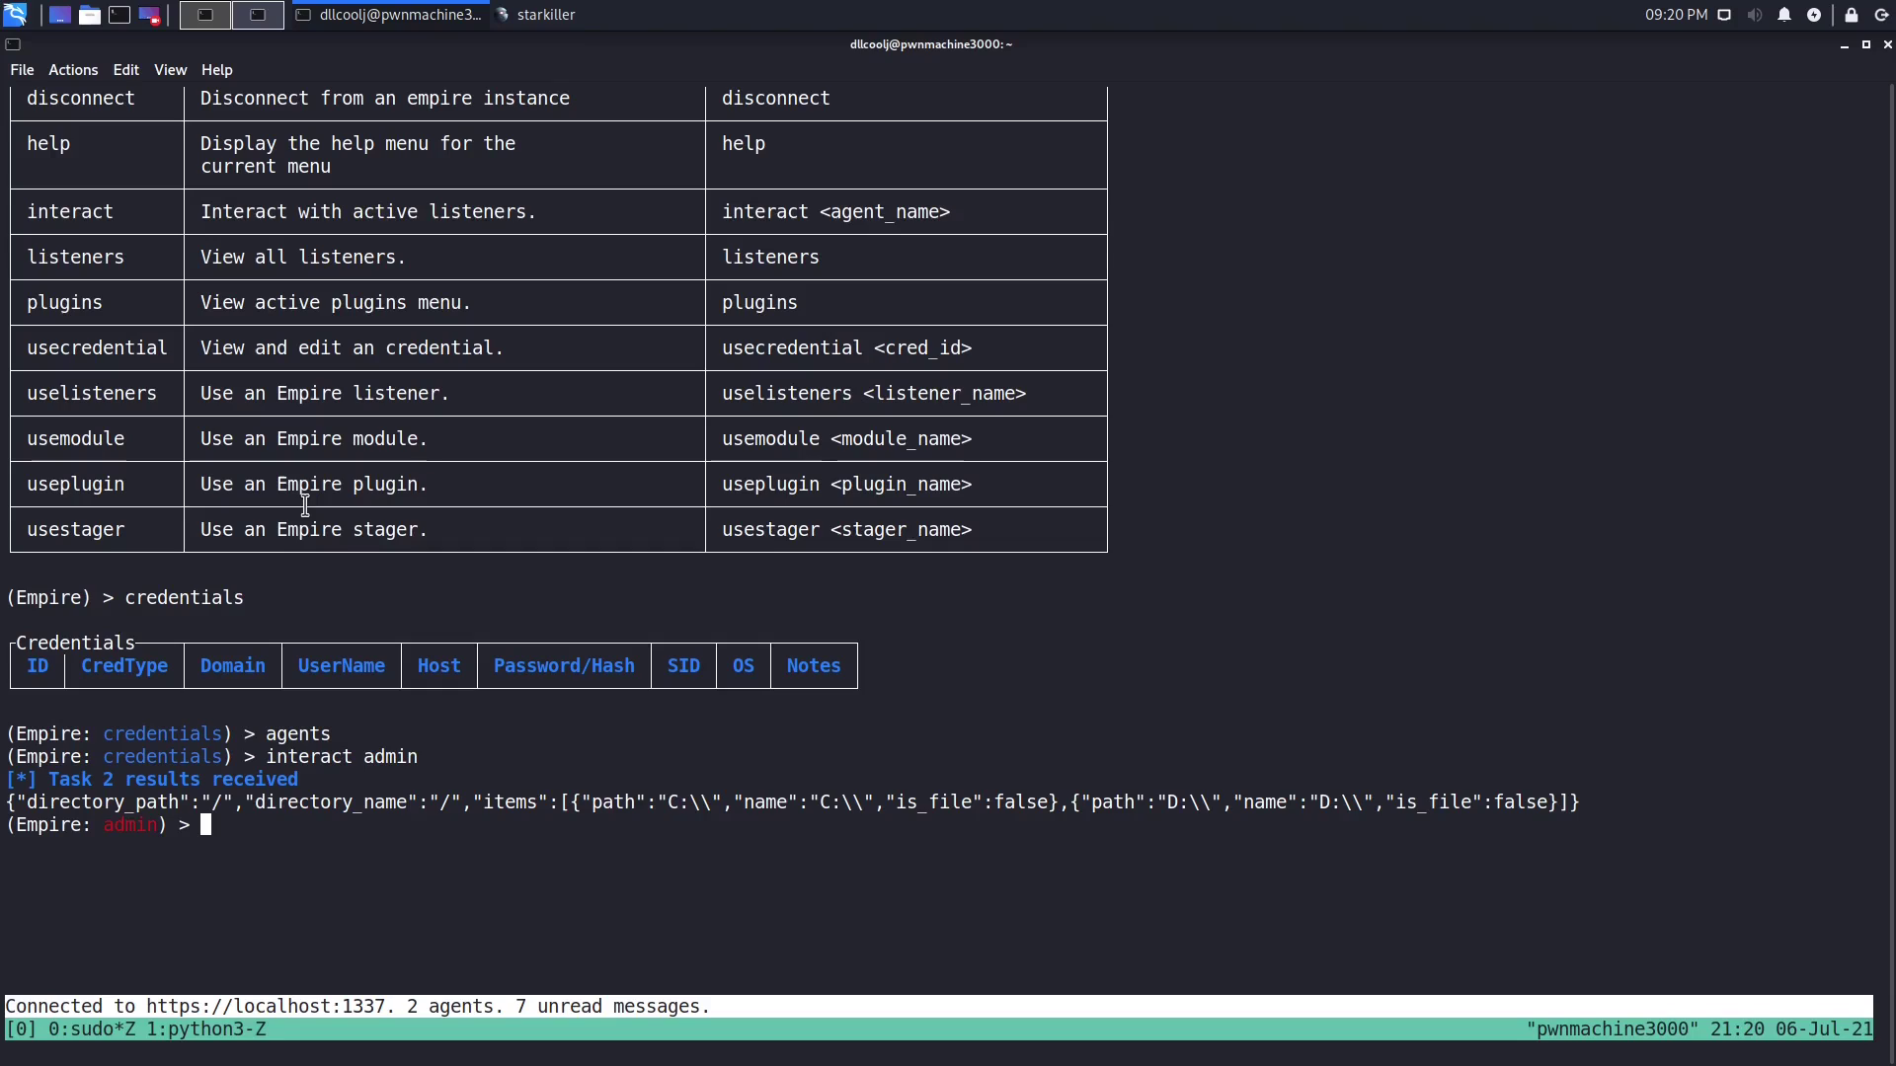
key(alt+Tab)
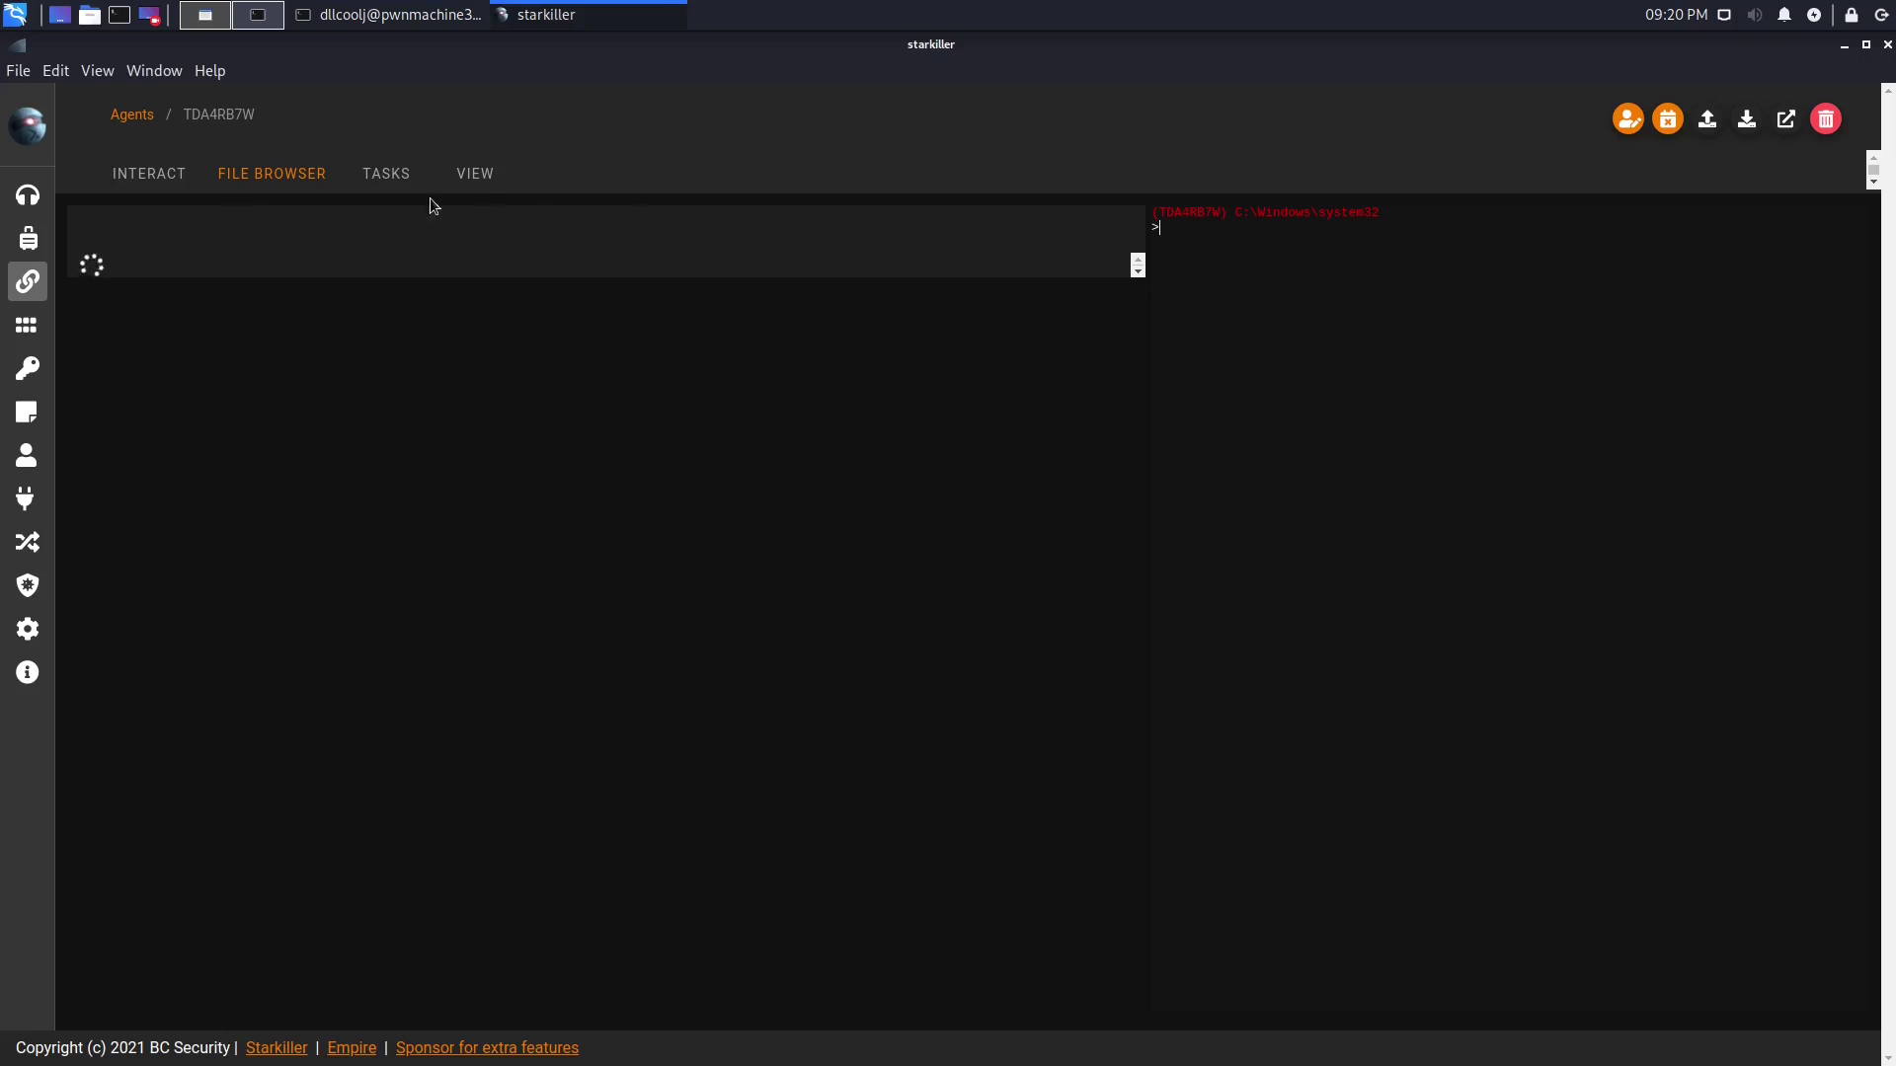
Step: Check TDA4RB7W's tasks, then open agent admin and review its tasks, details and files
click(386, 174)
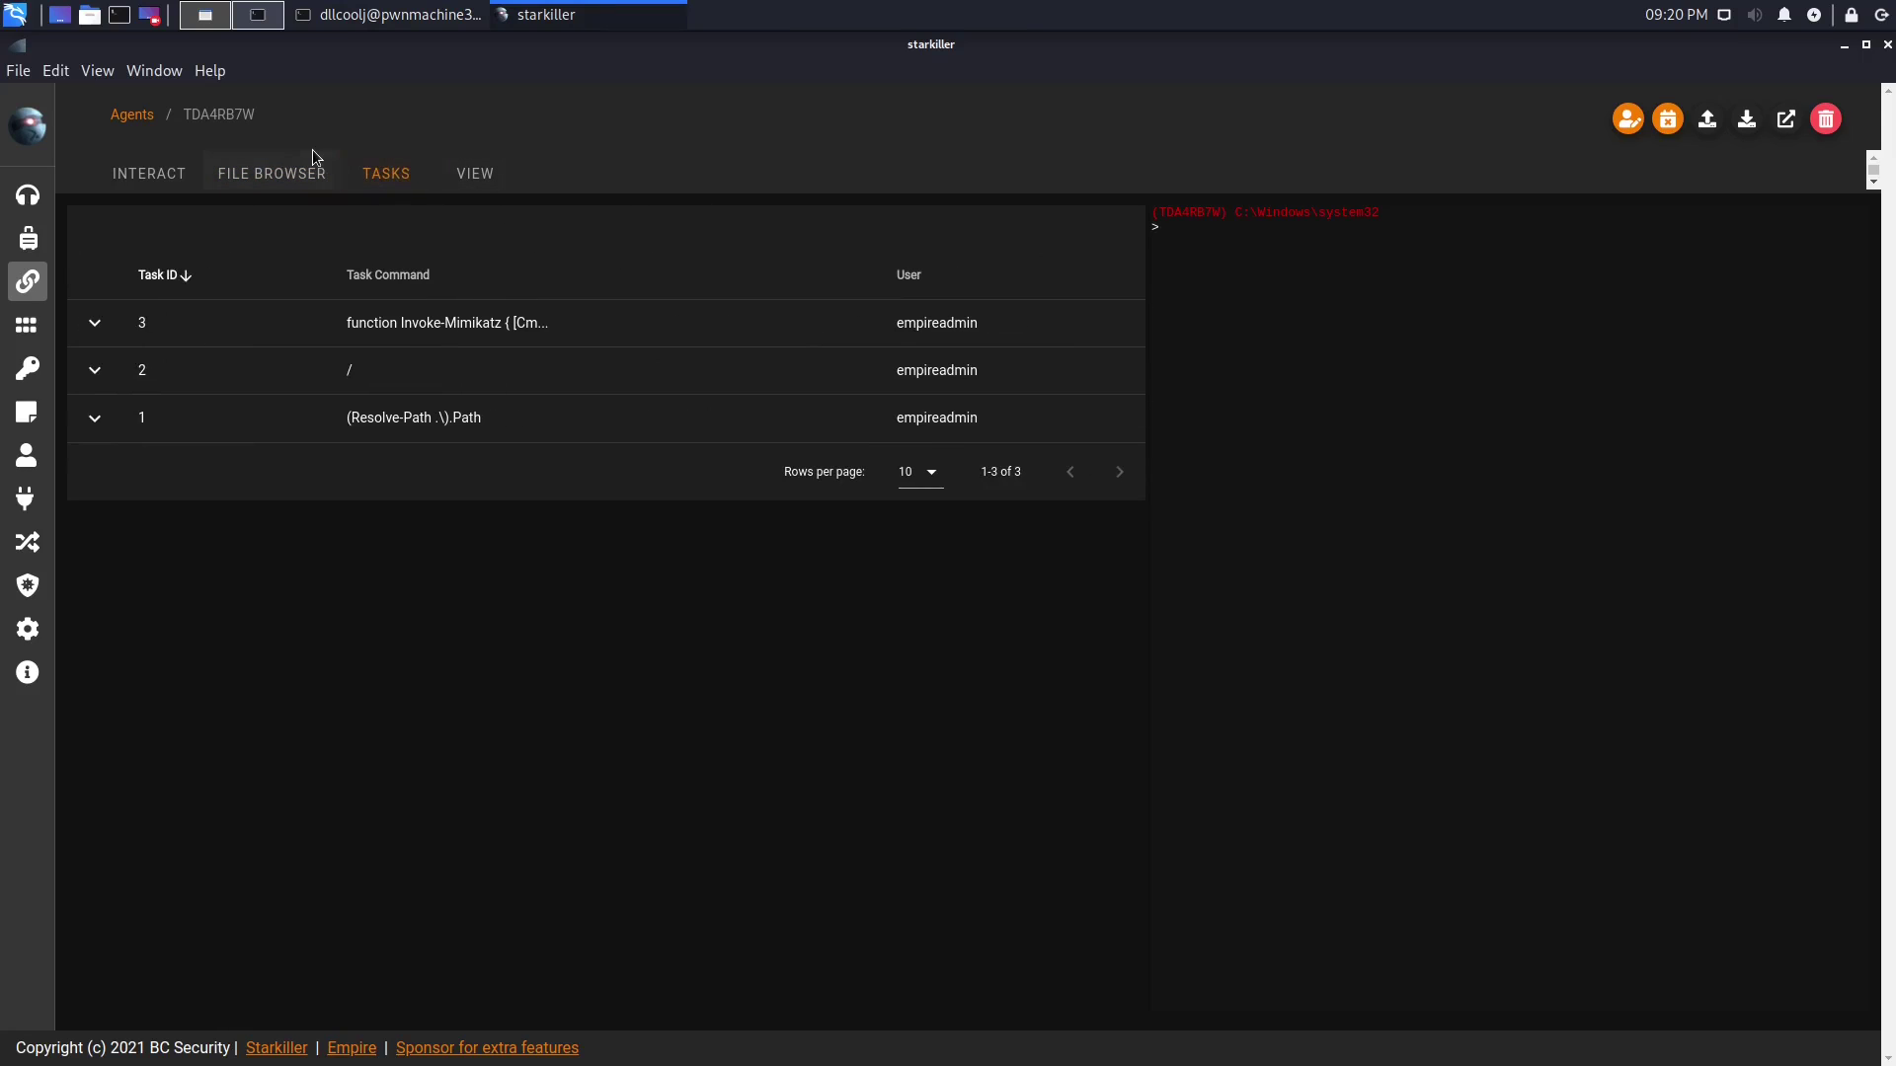
click(132, 114)
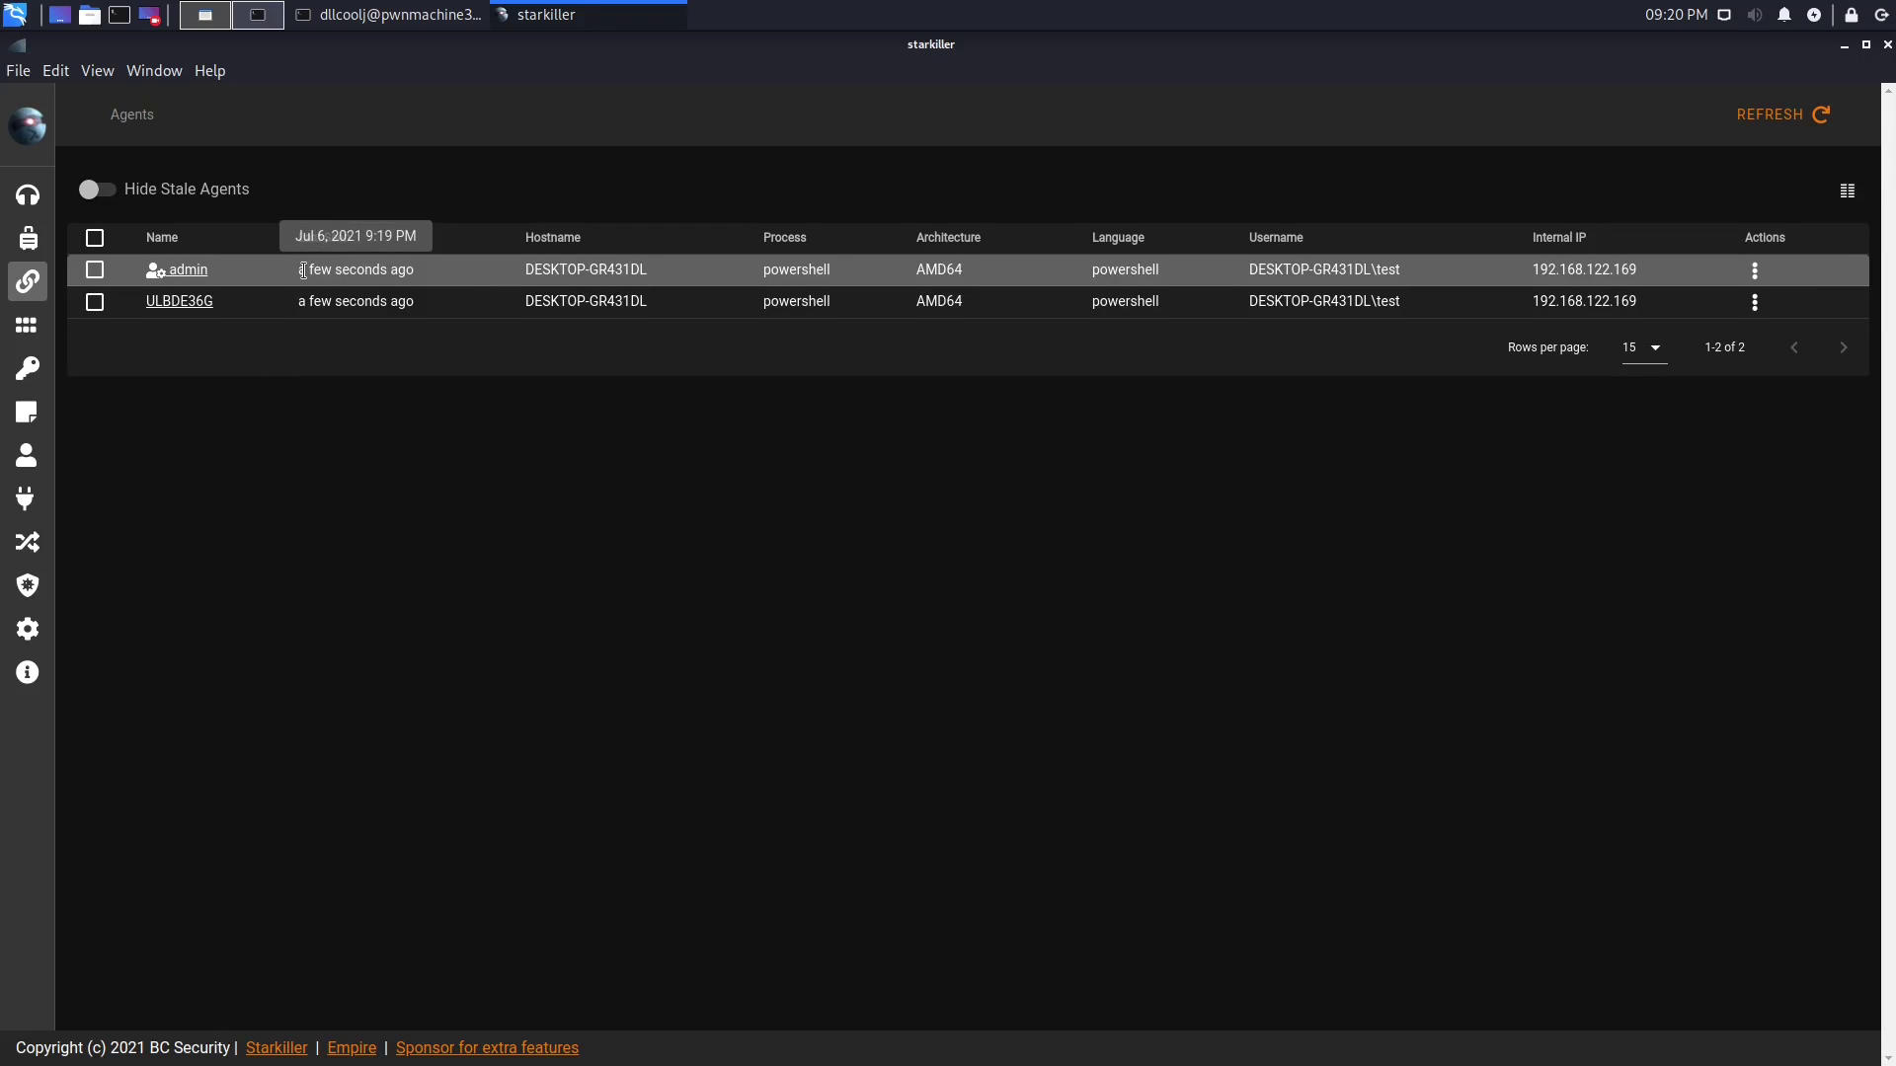
click(189, 270)
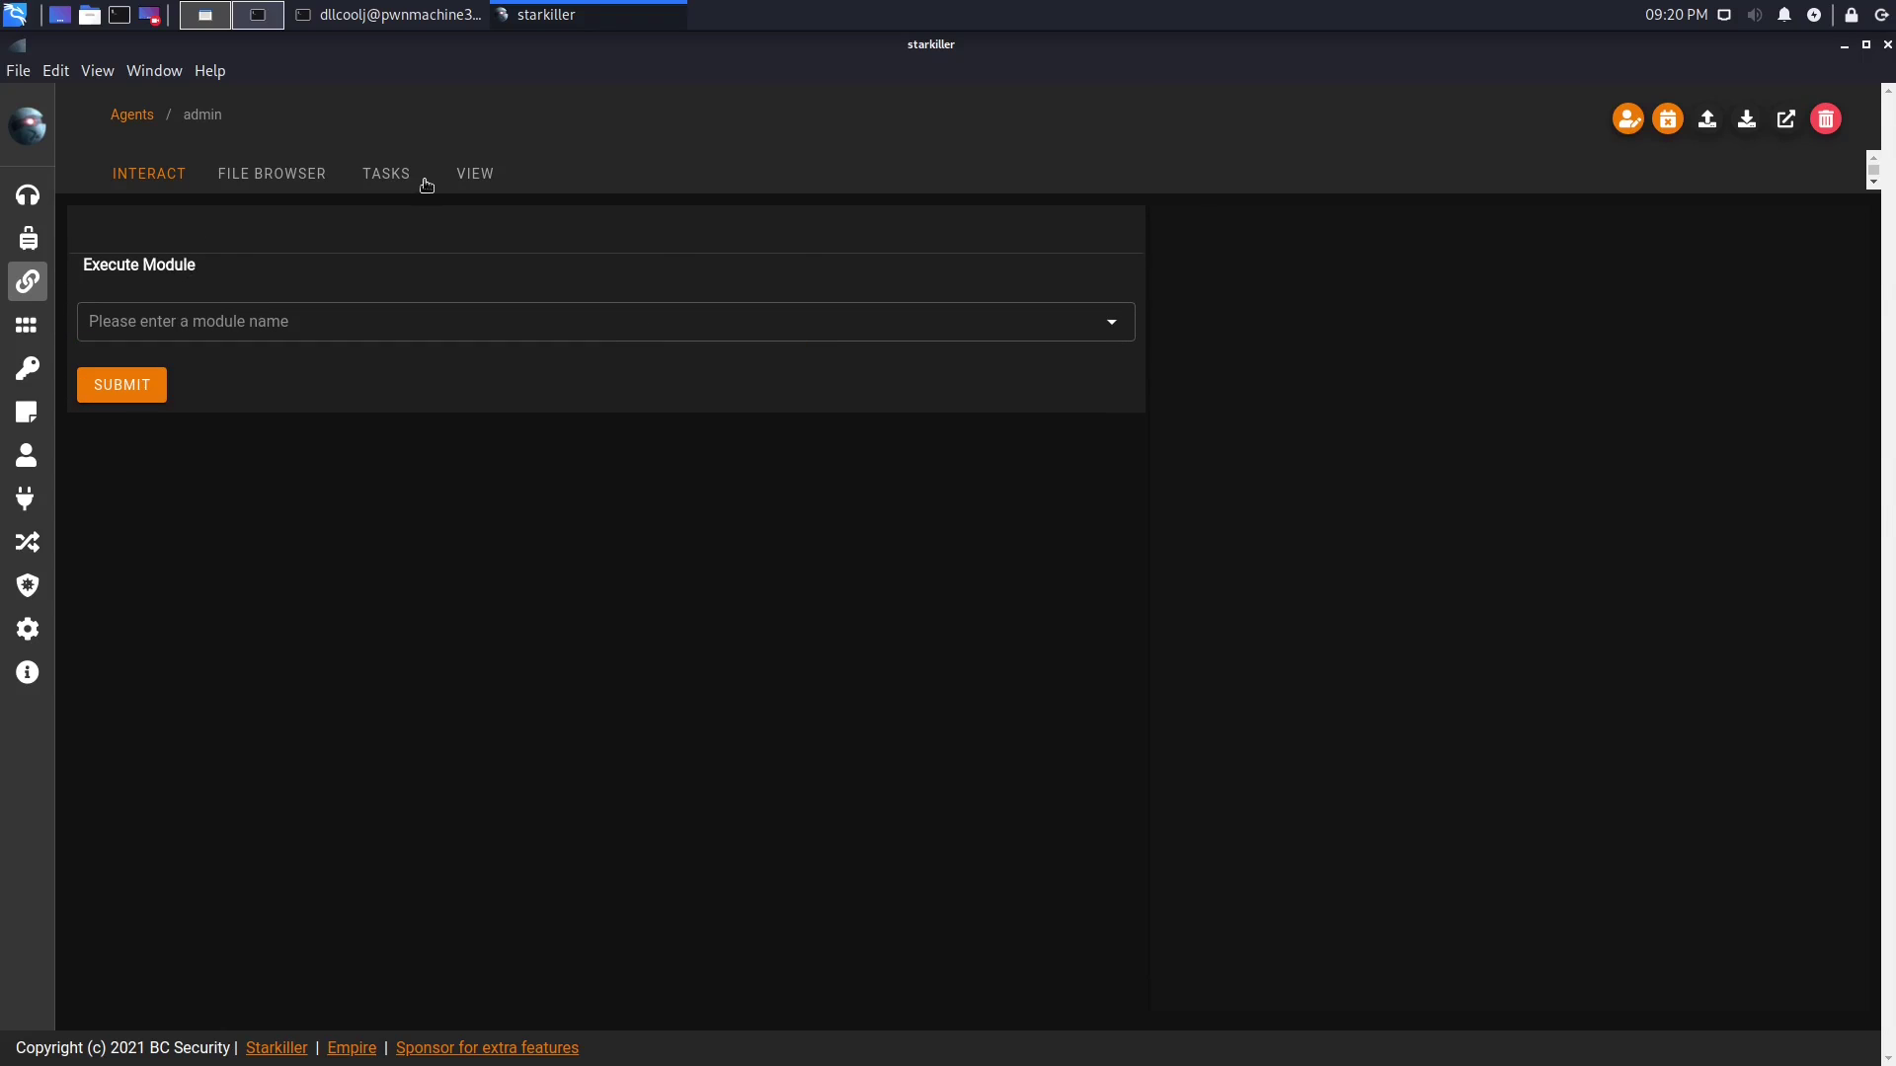
click(389, 173)
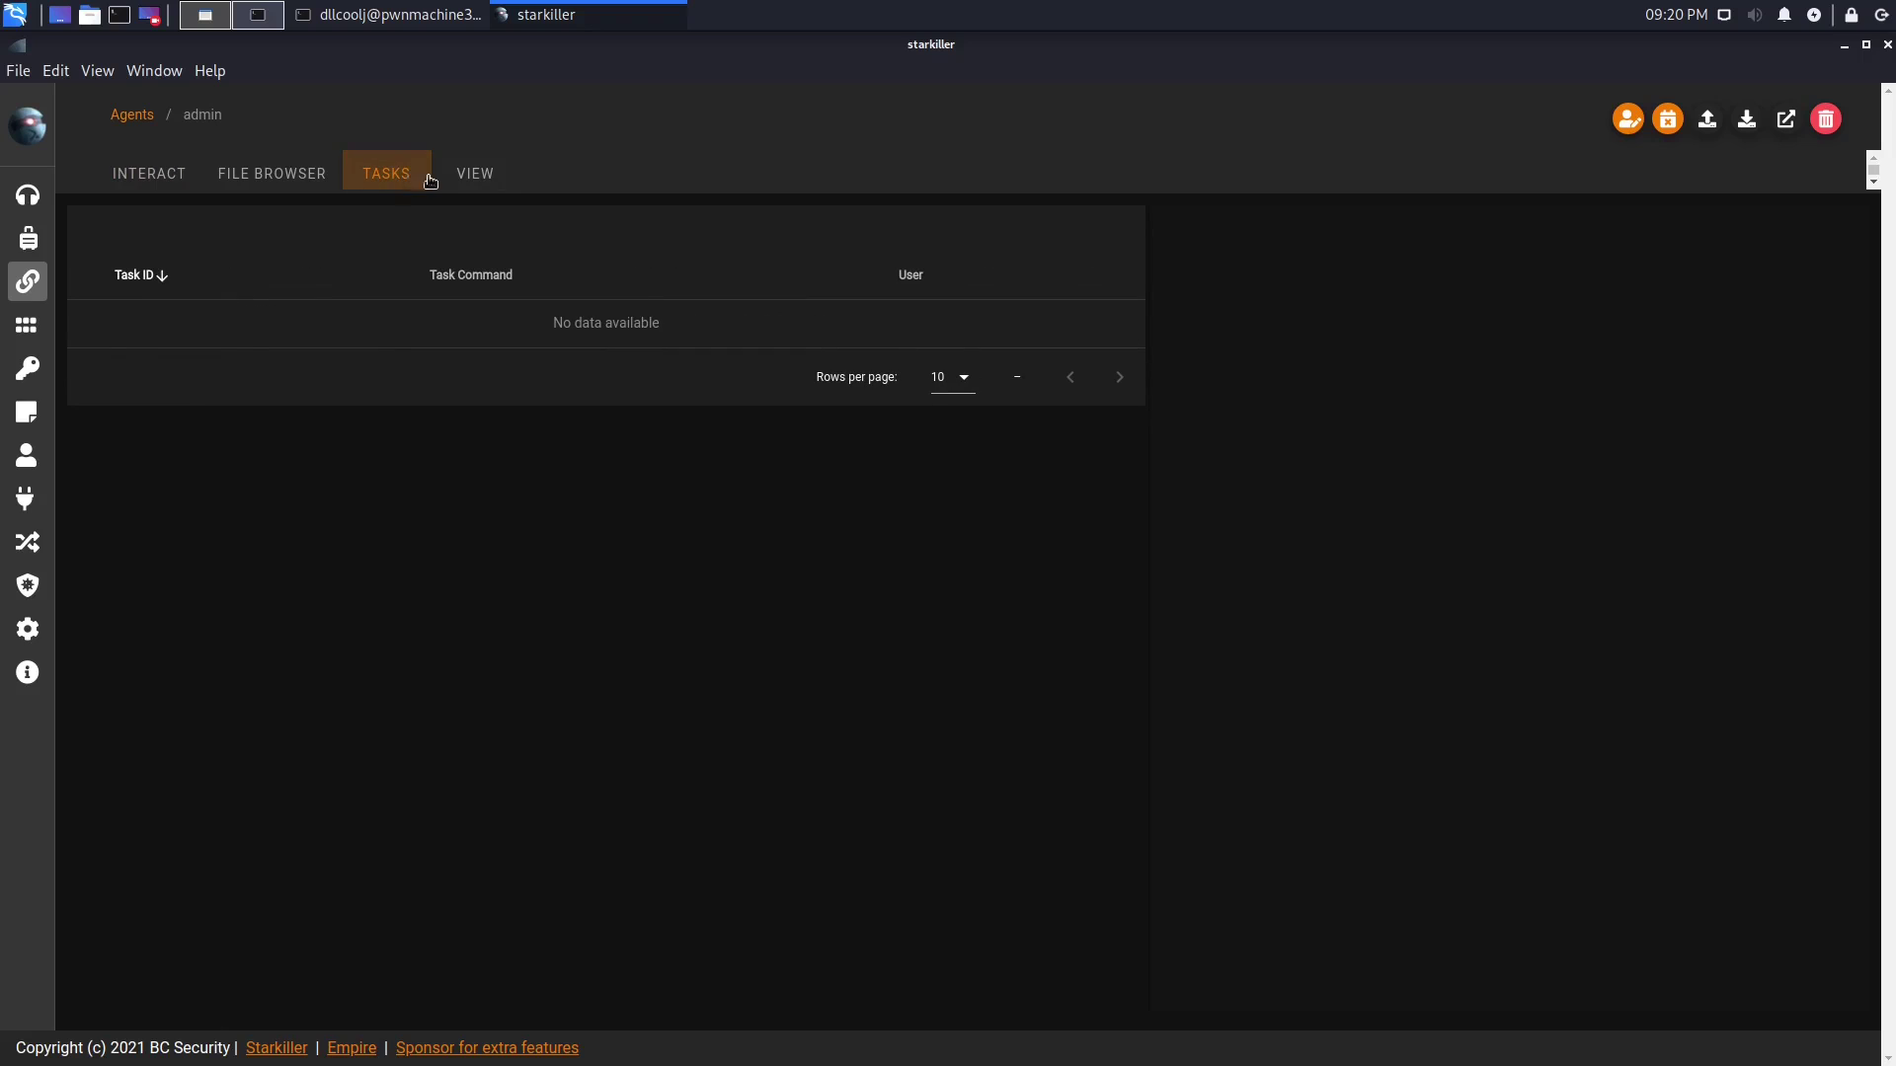
click(468, 180)
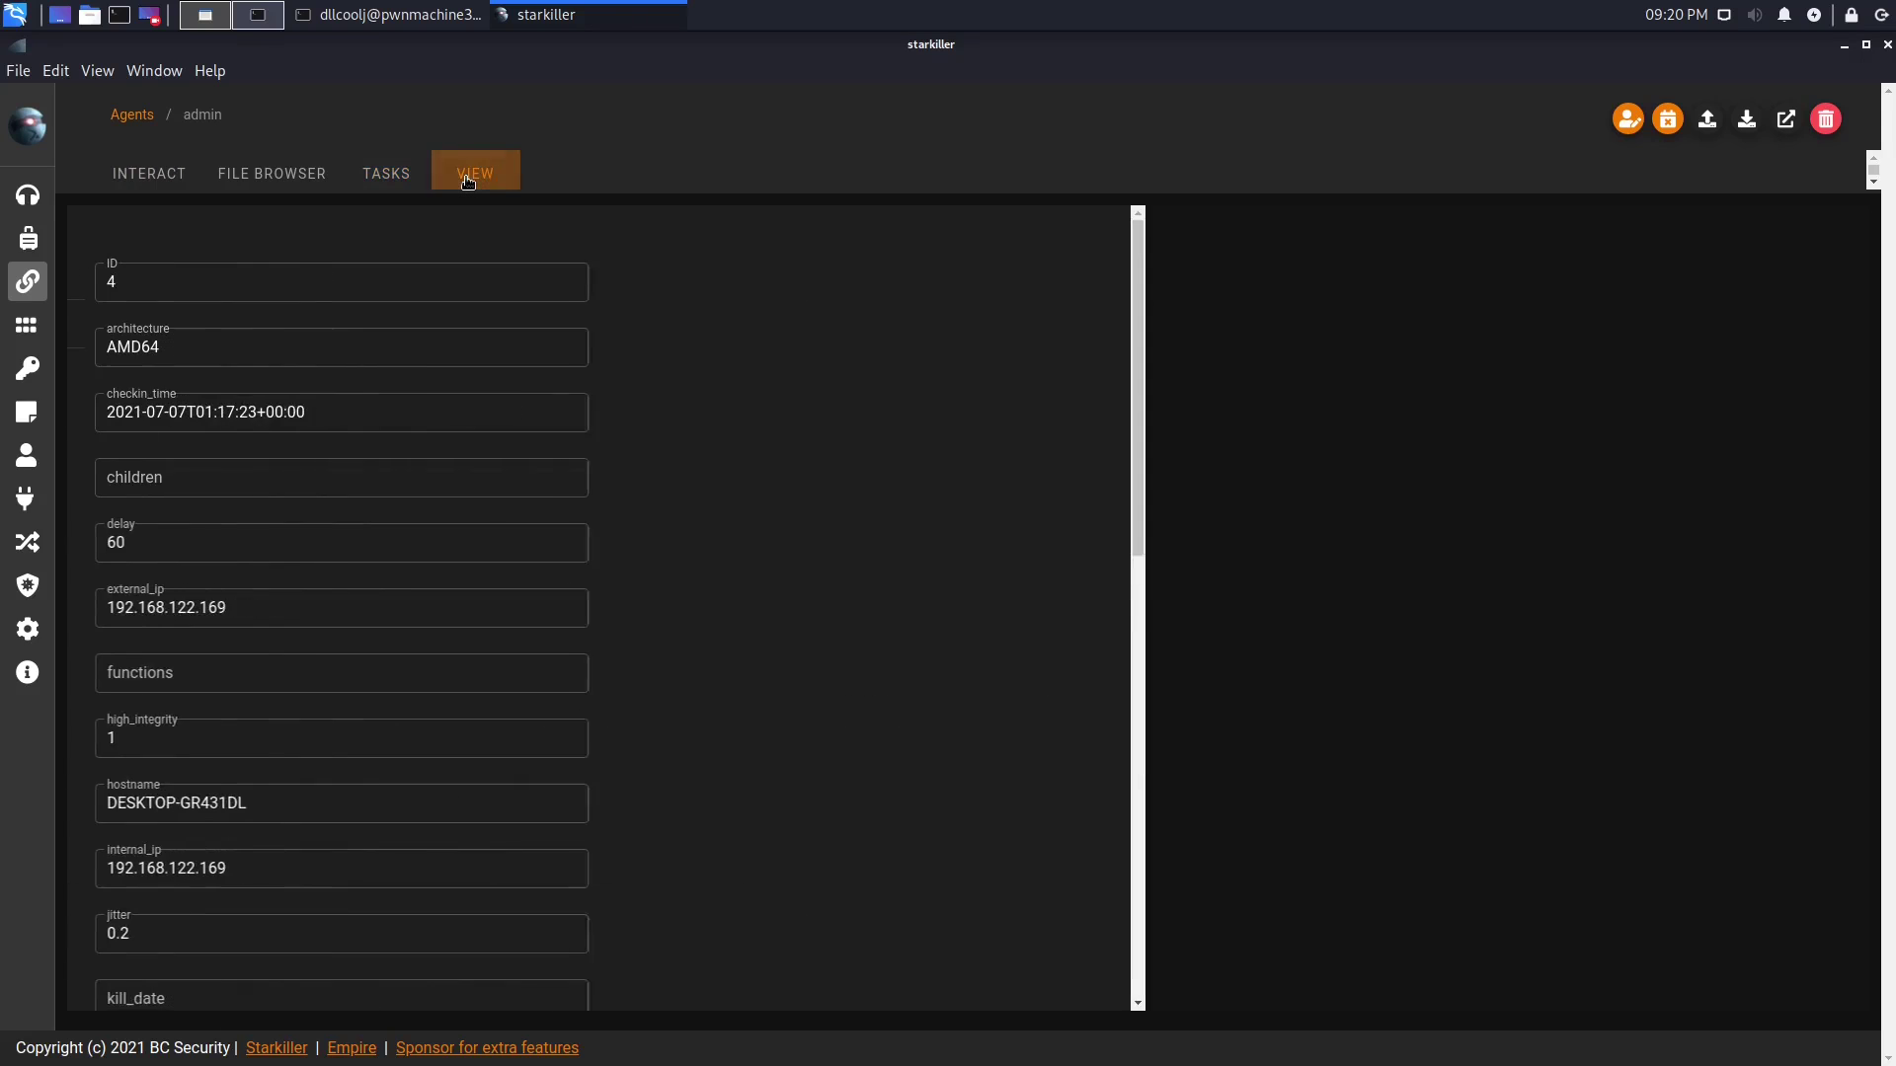
click(264, 176)
click(150, 173)
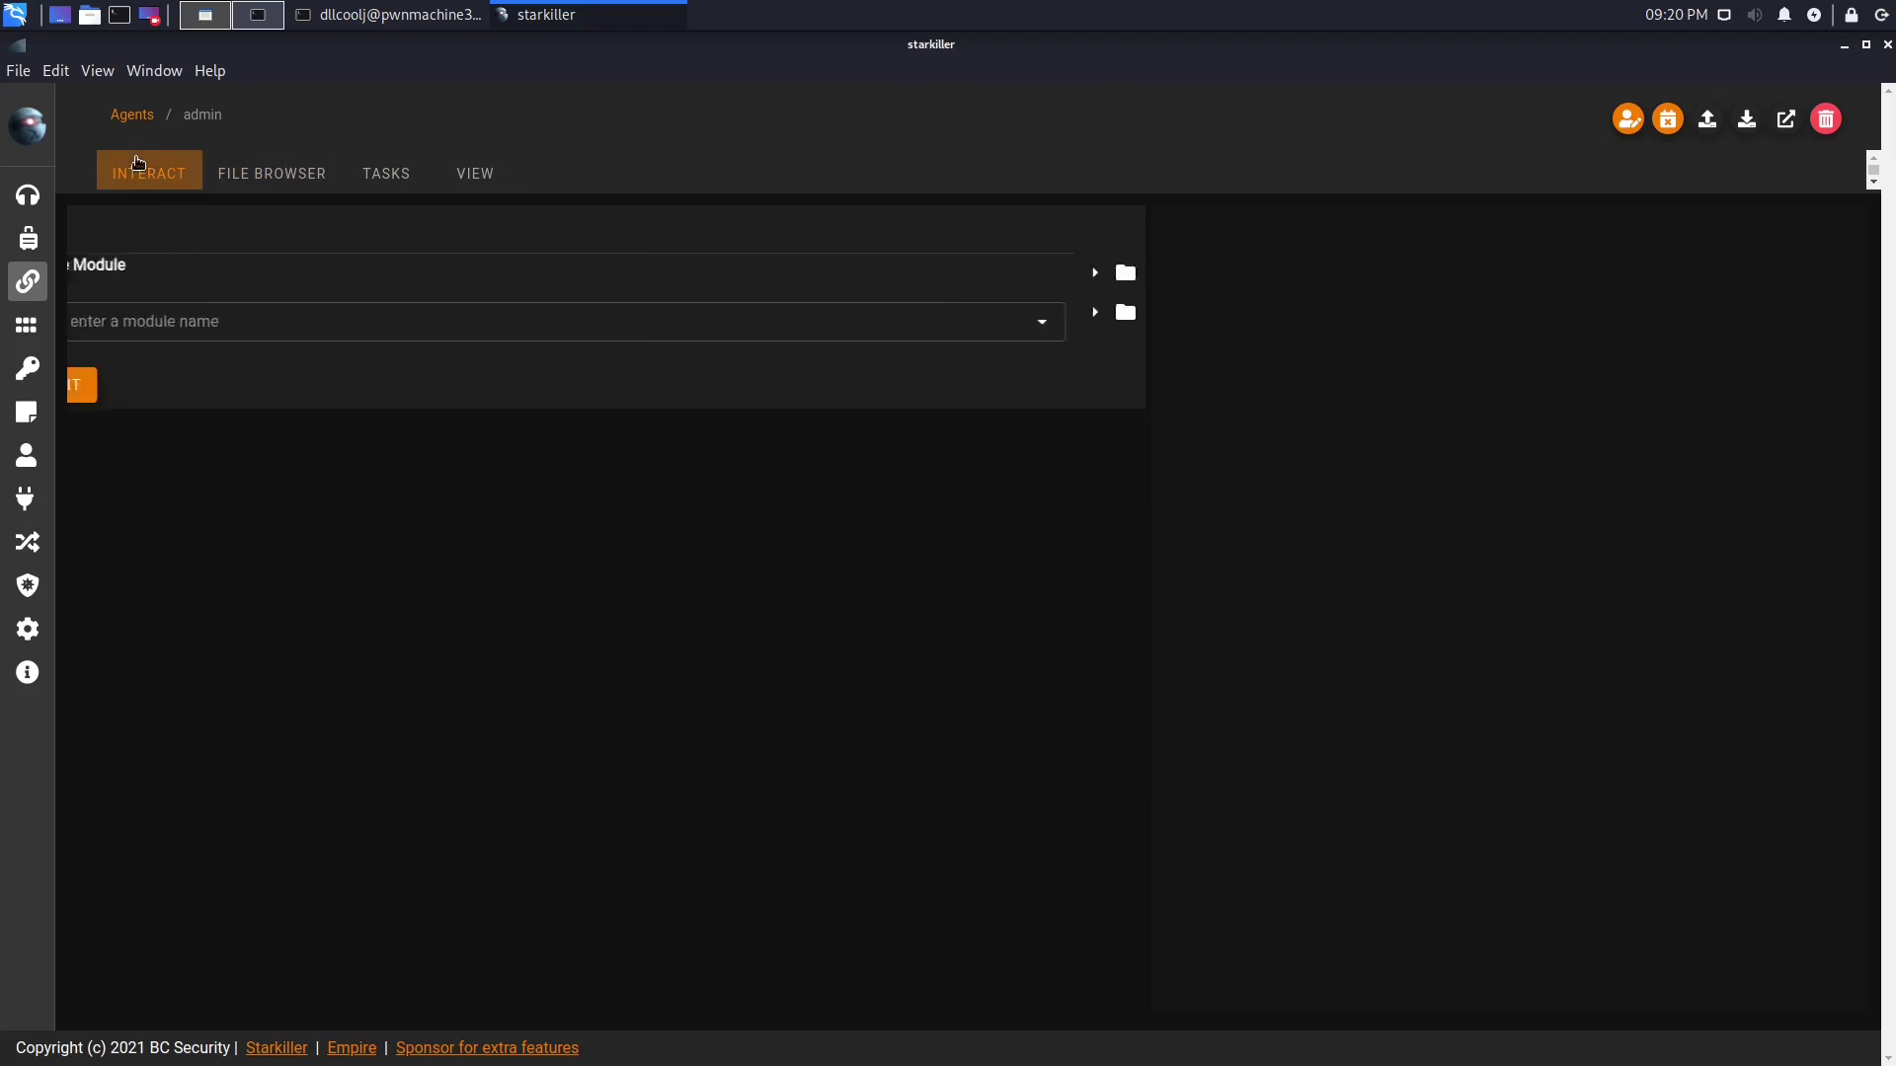
click(185, 322)
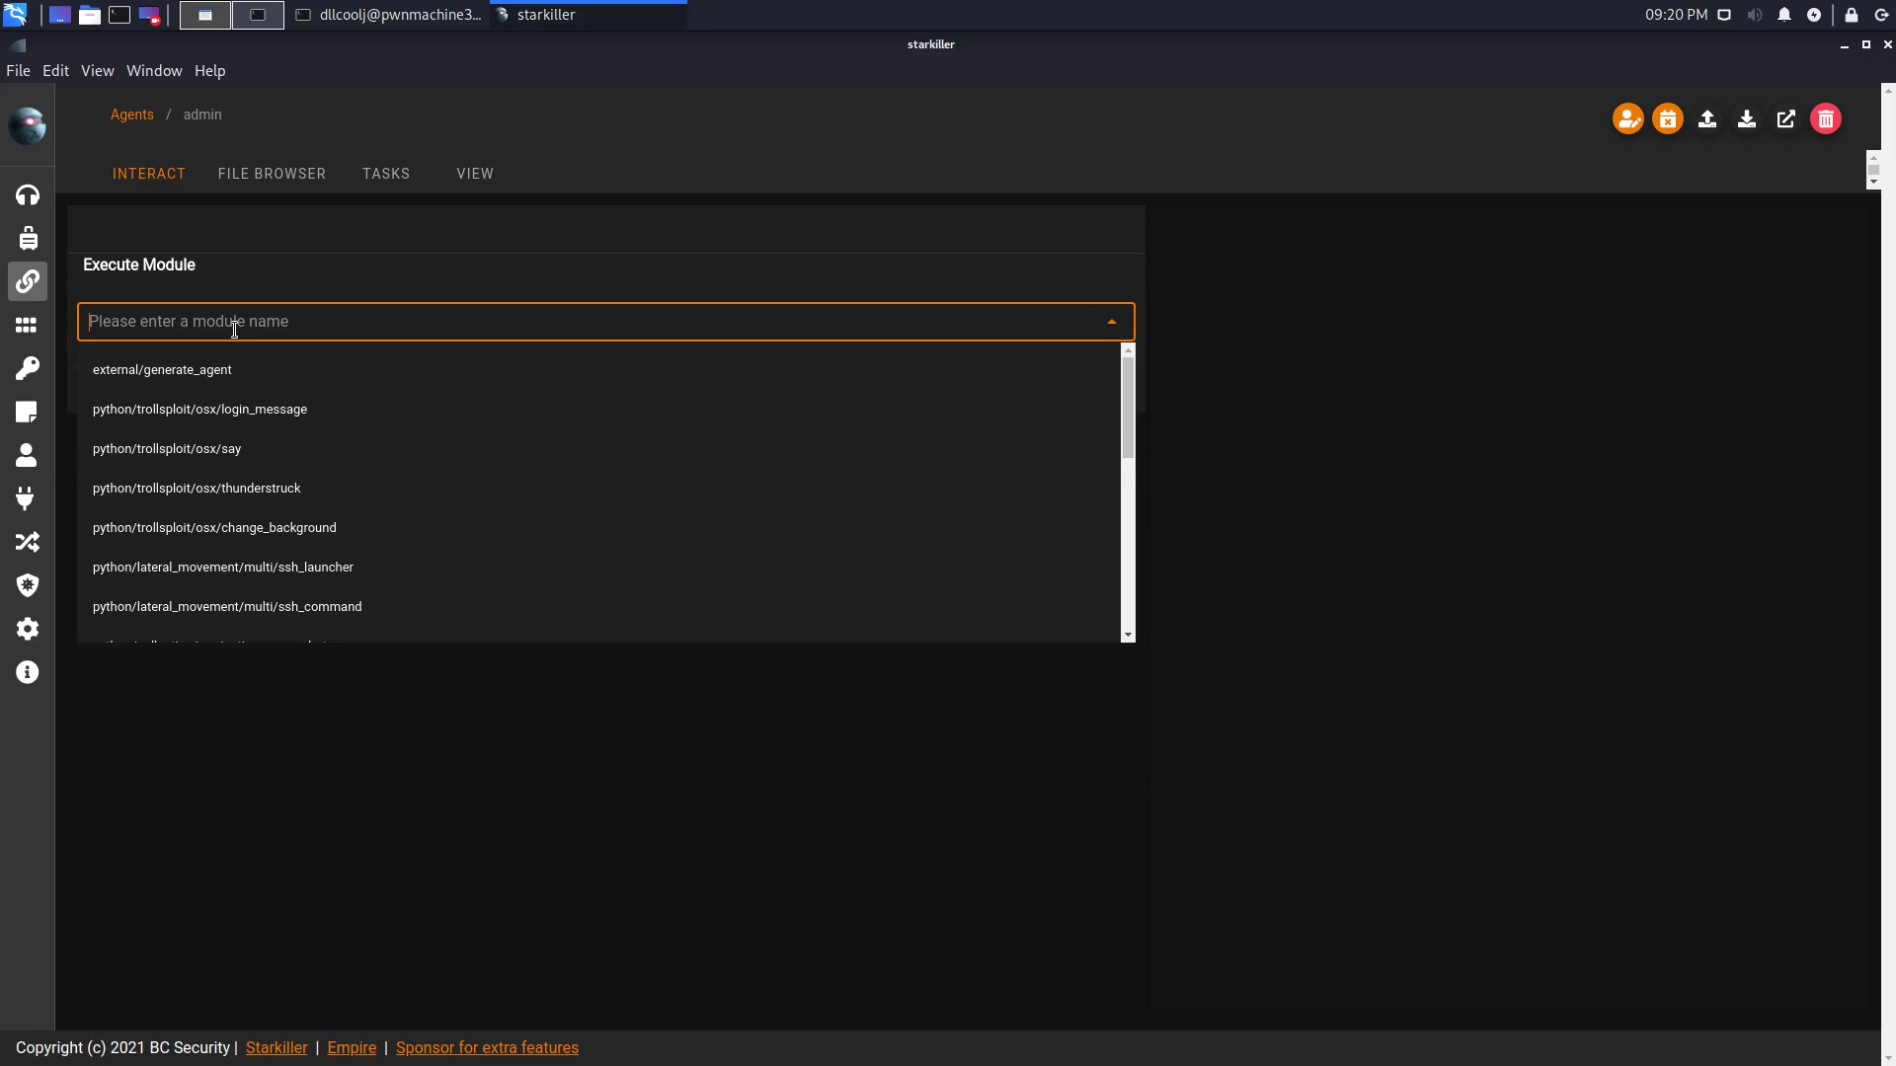
text(mimi)
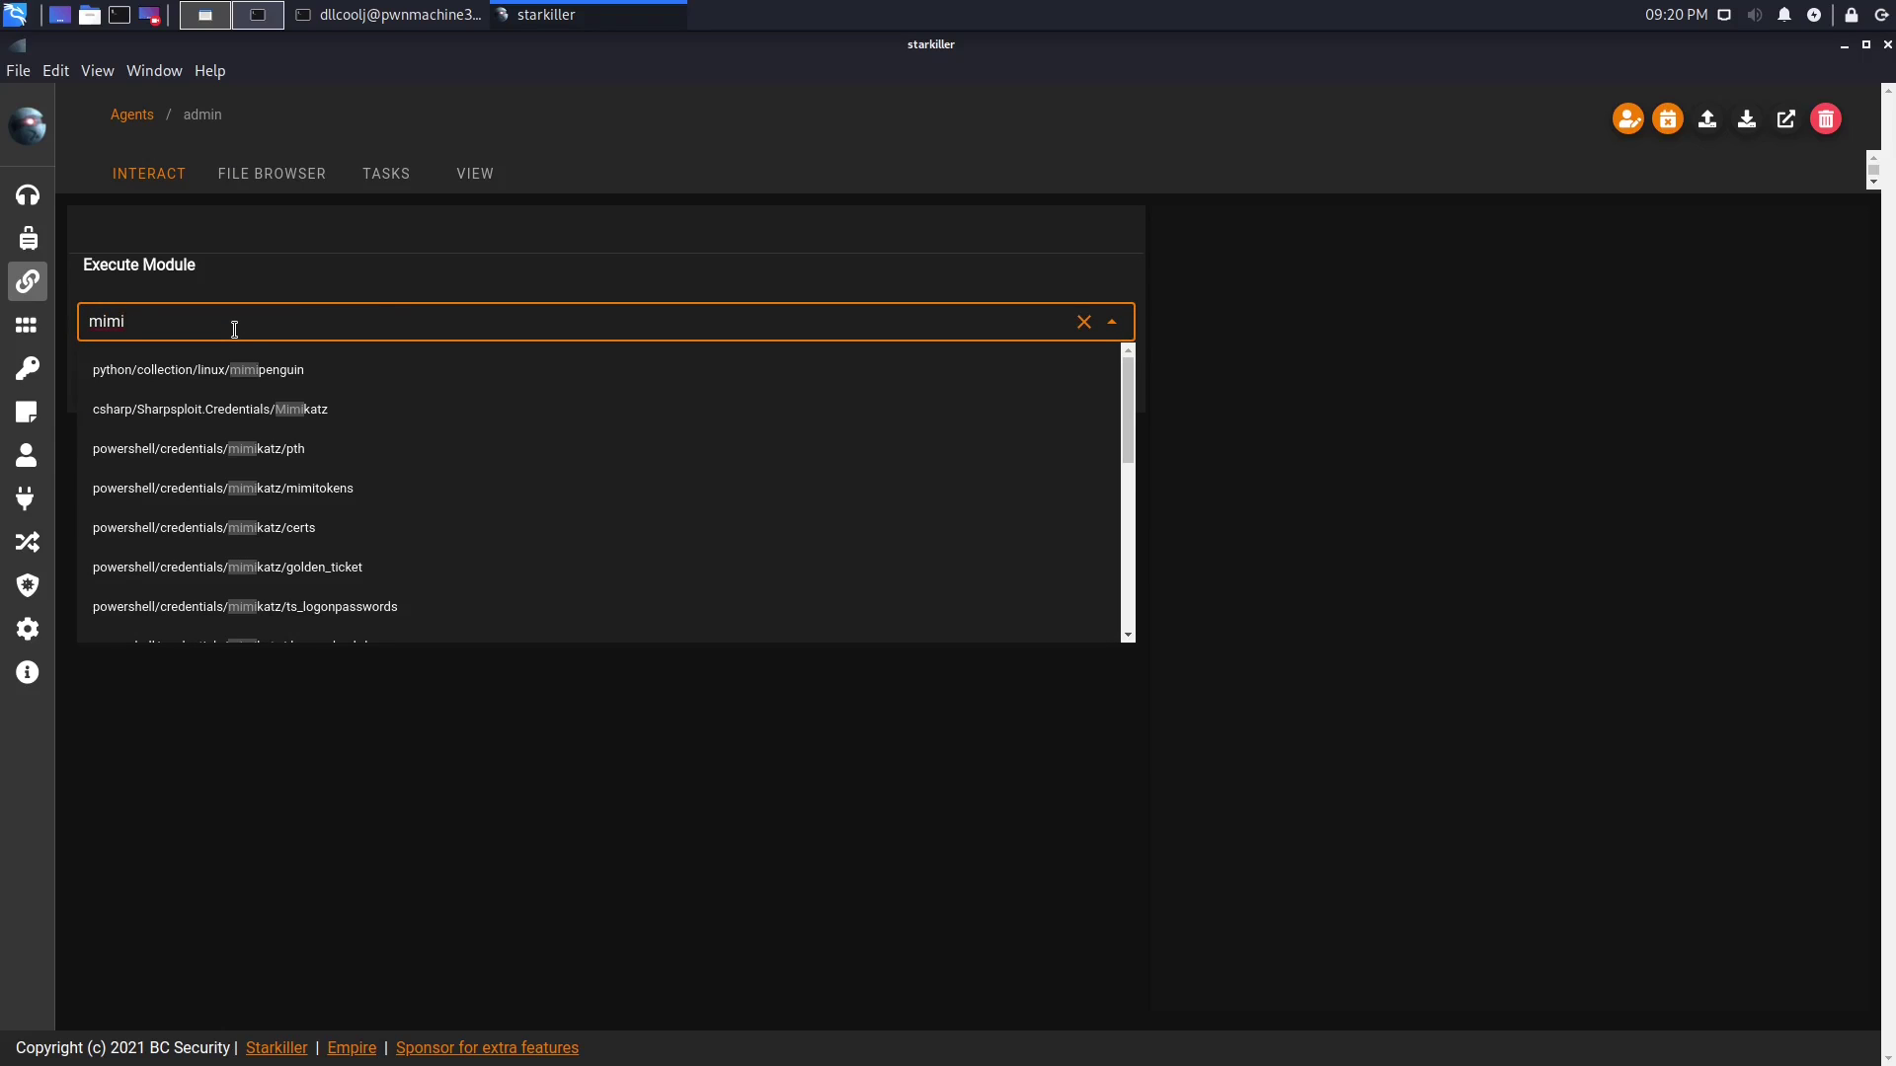
Step: Submit Sharpsploit Mimikatz with sekurlsa::logonPasswords on admin; select the csharpserver error
click(178, 409)
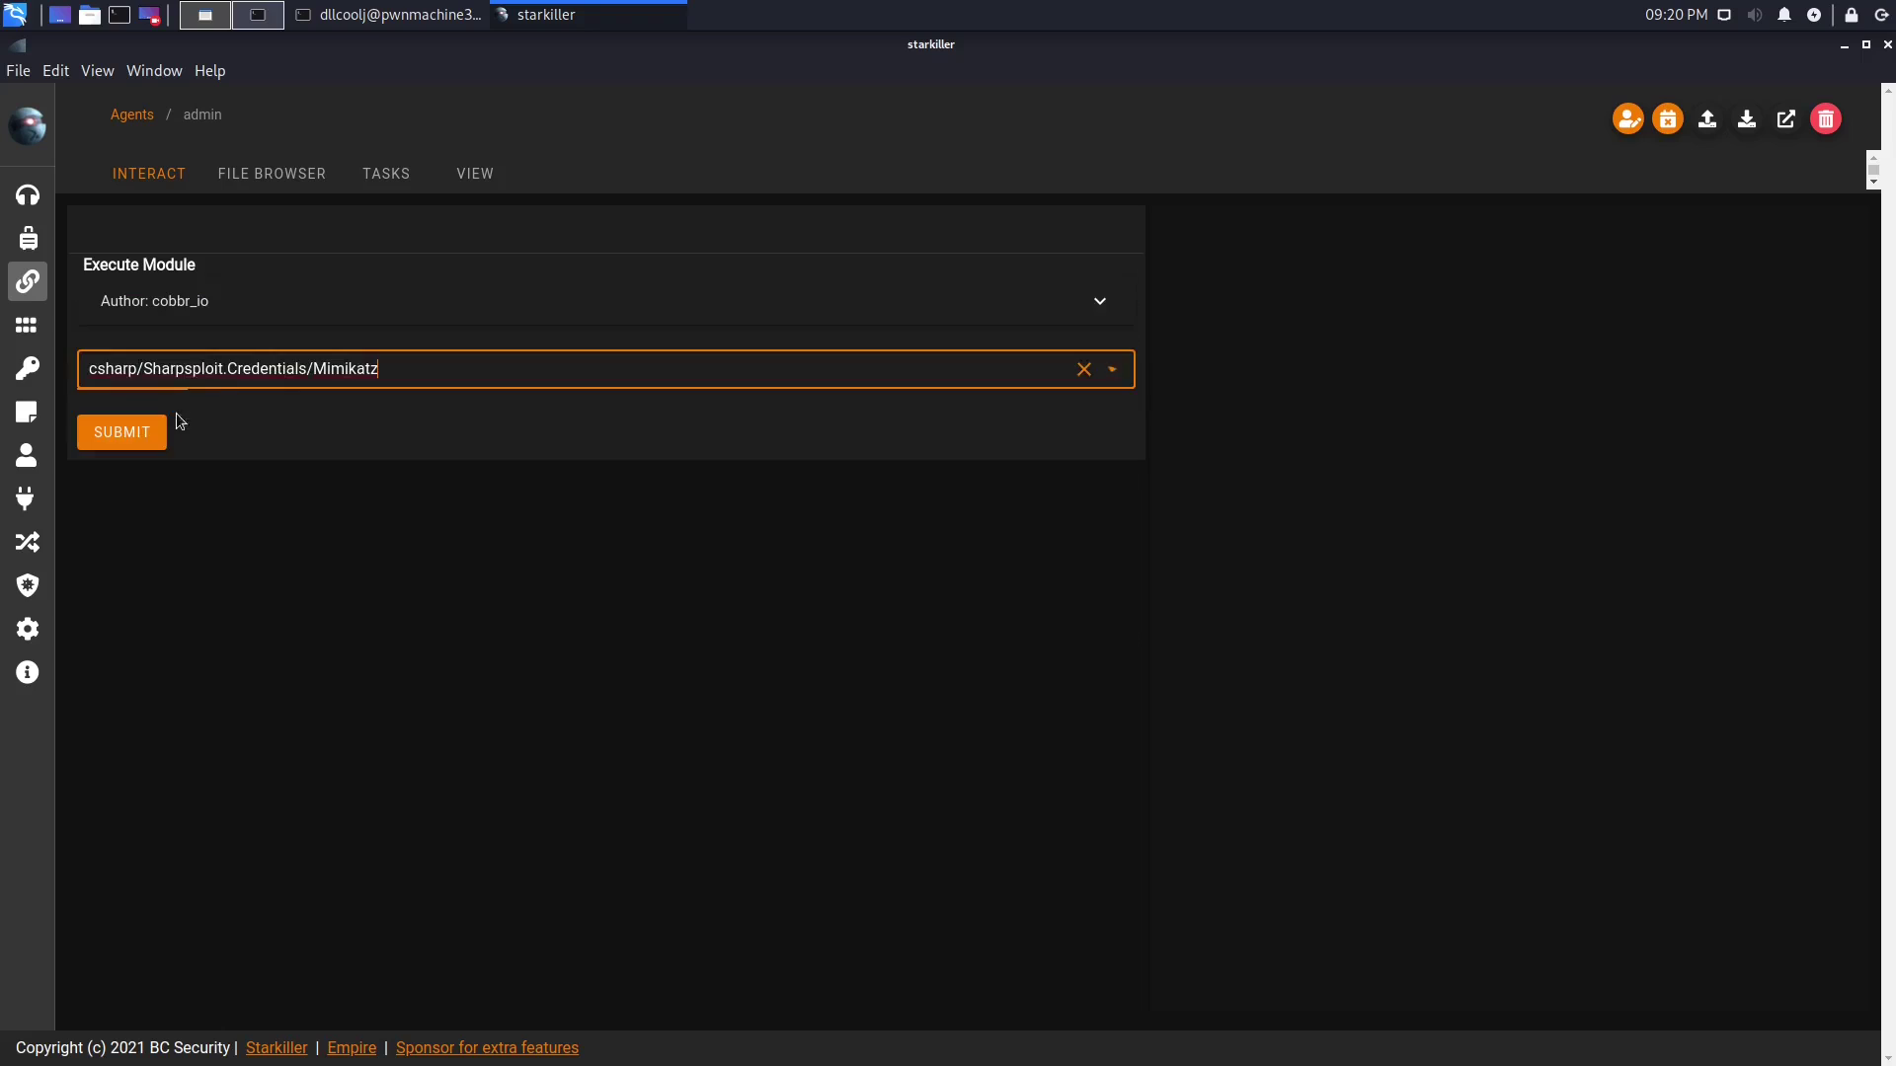
click(148, 434)
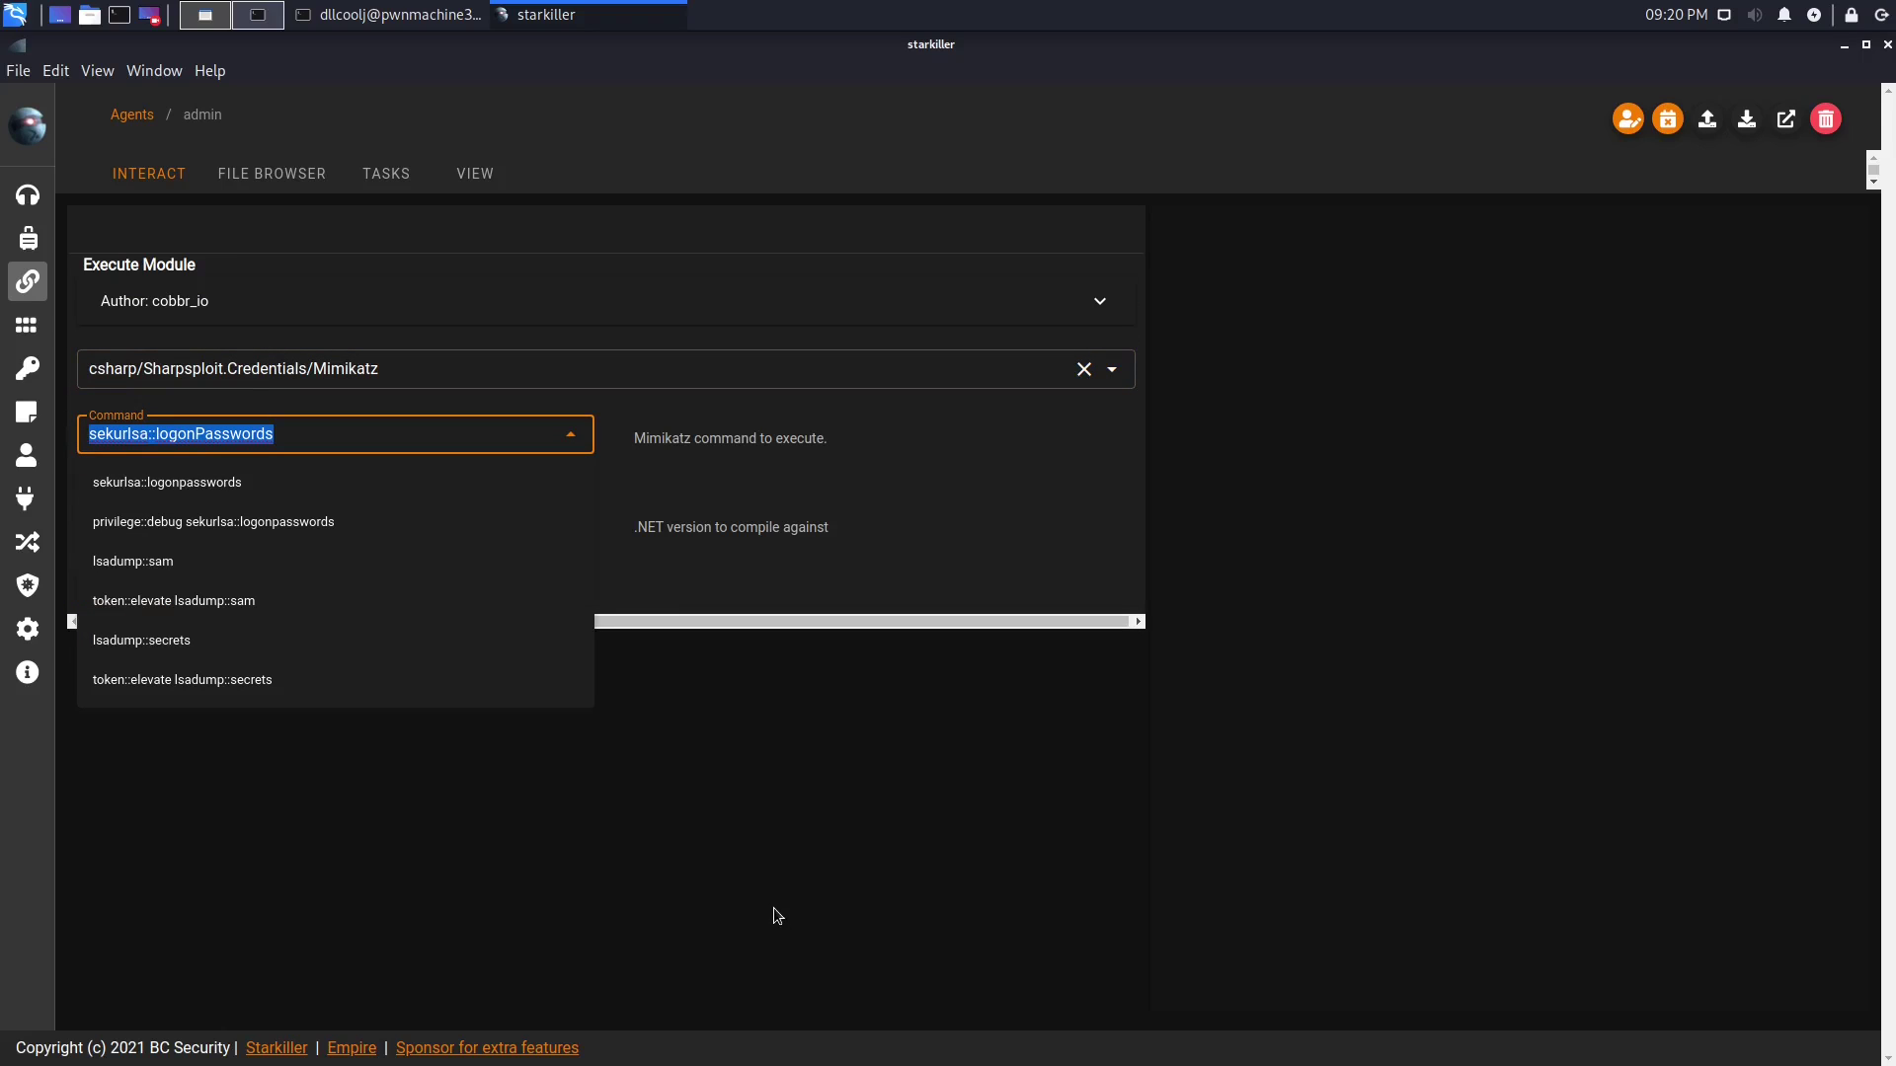
click(732, 827)
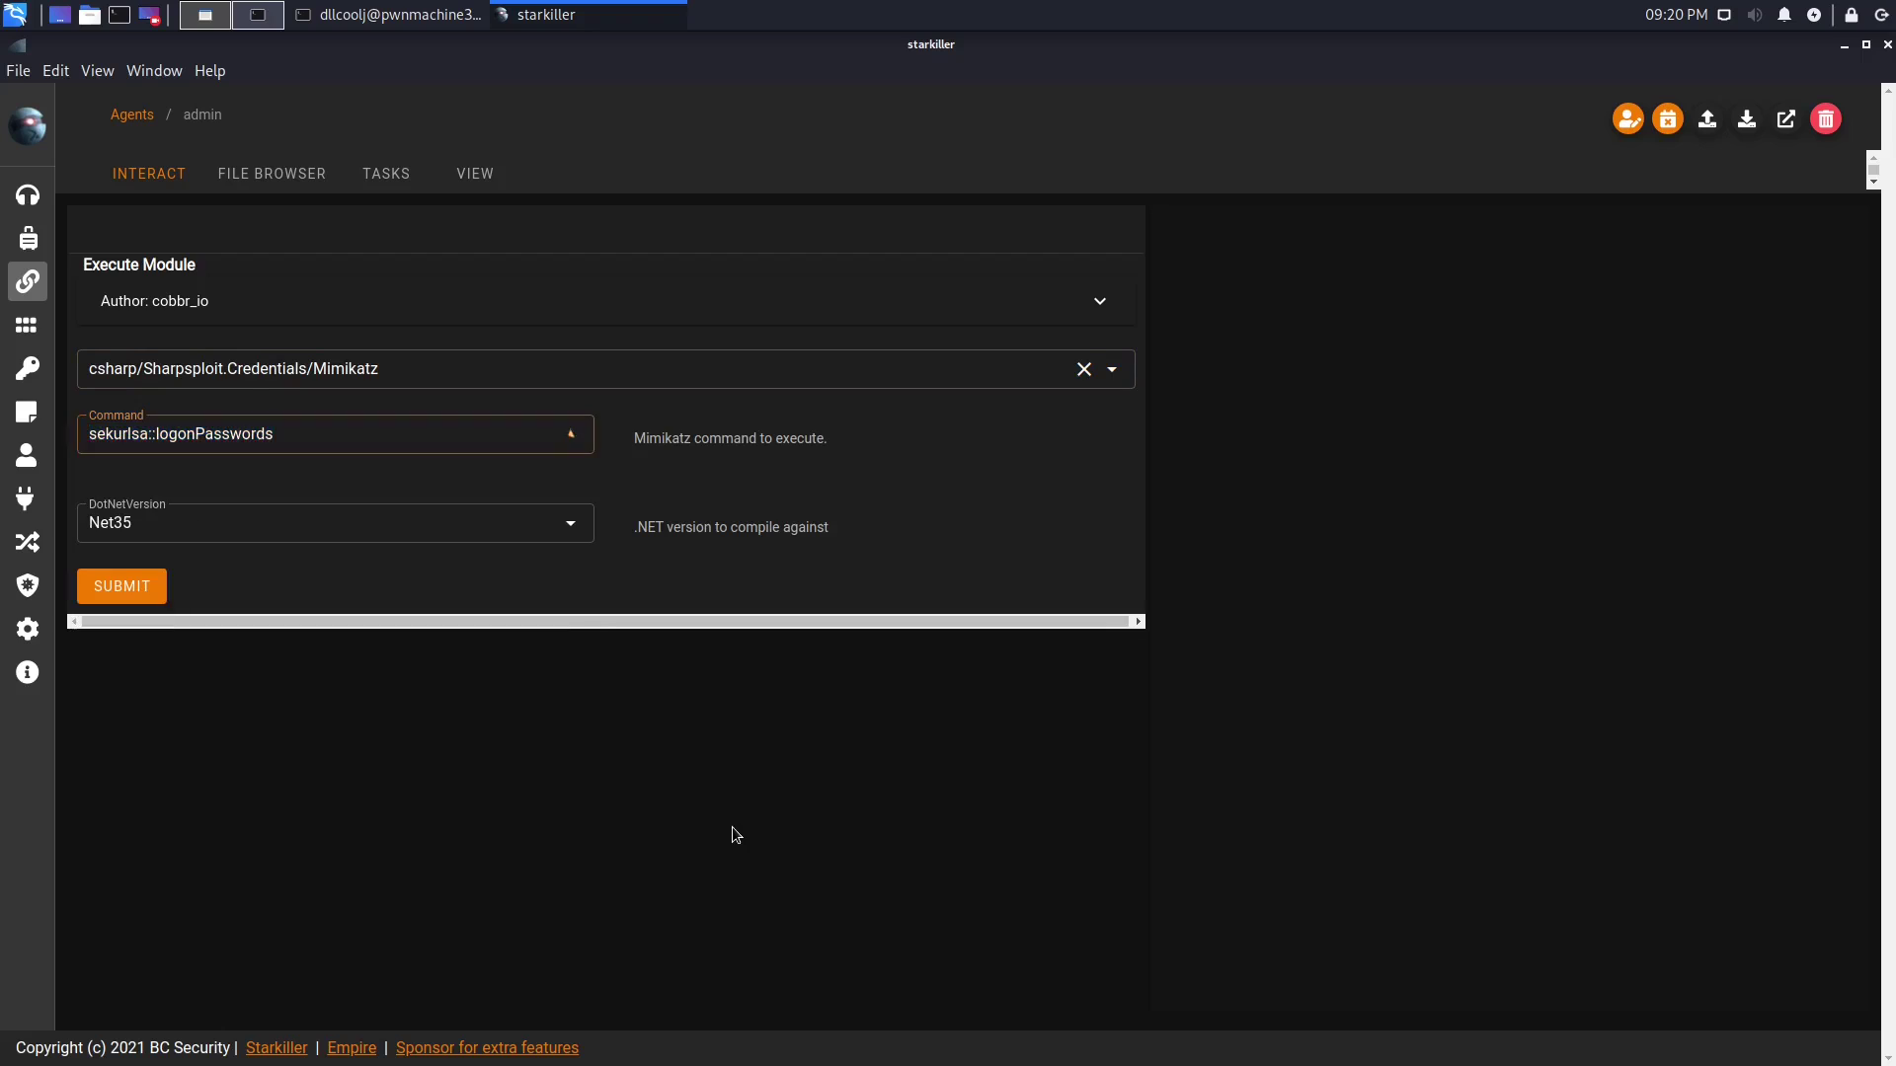
click(123, 587)
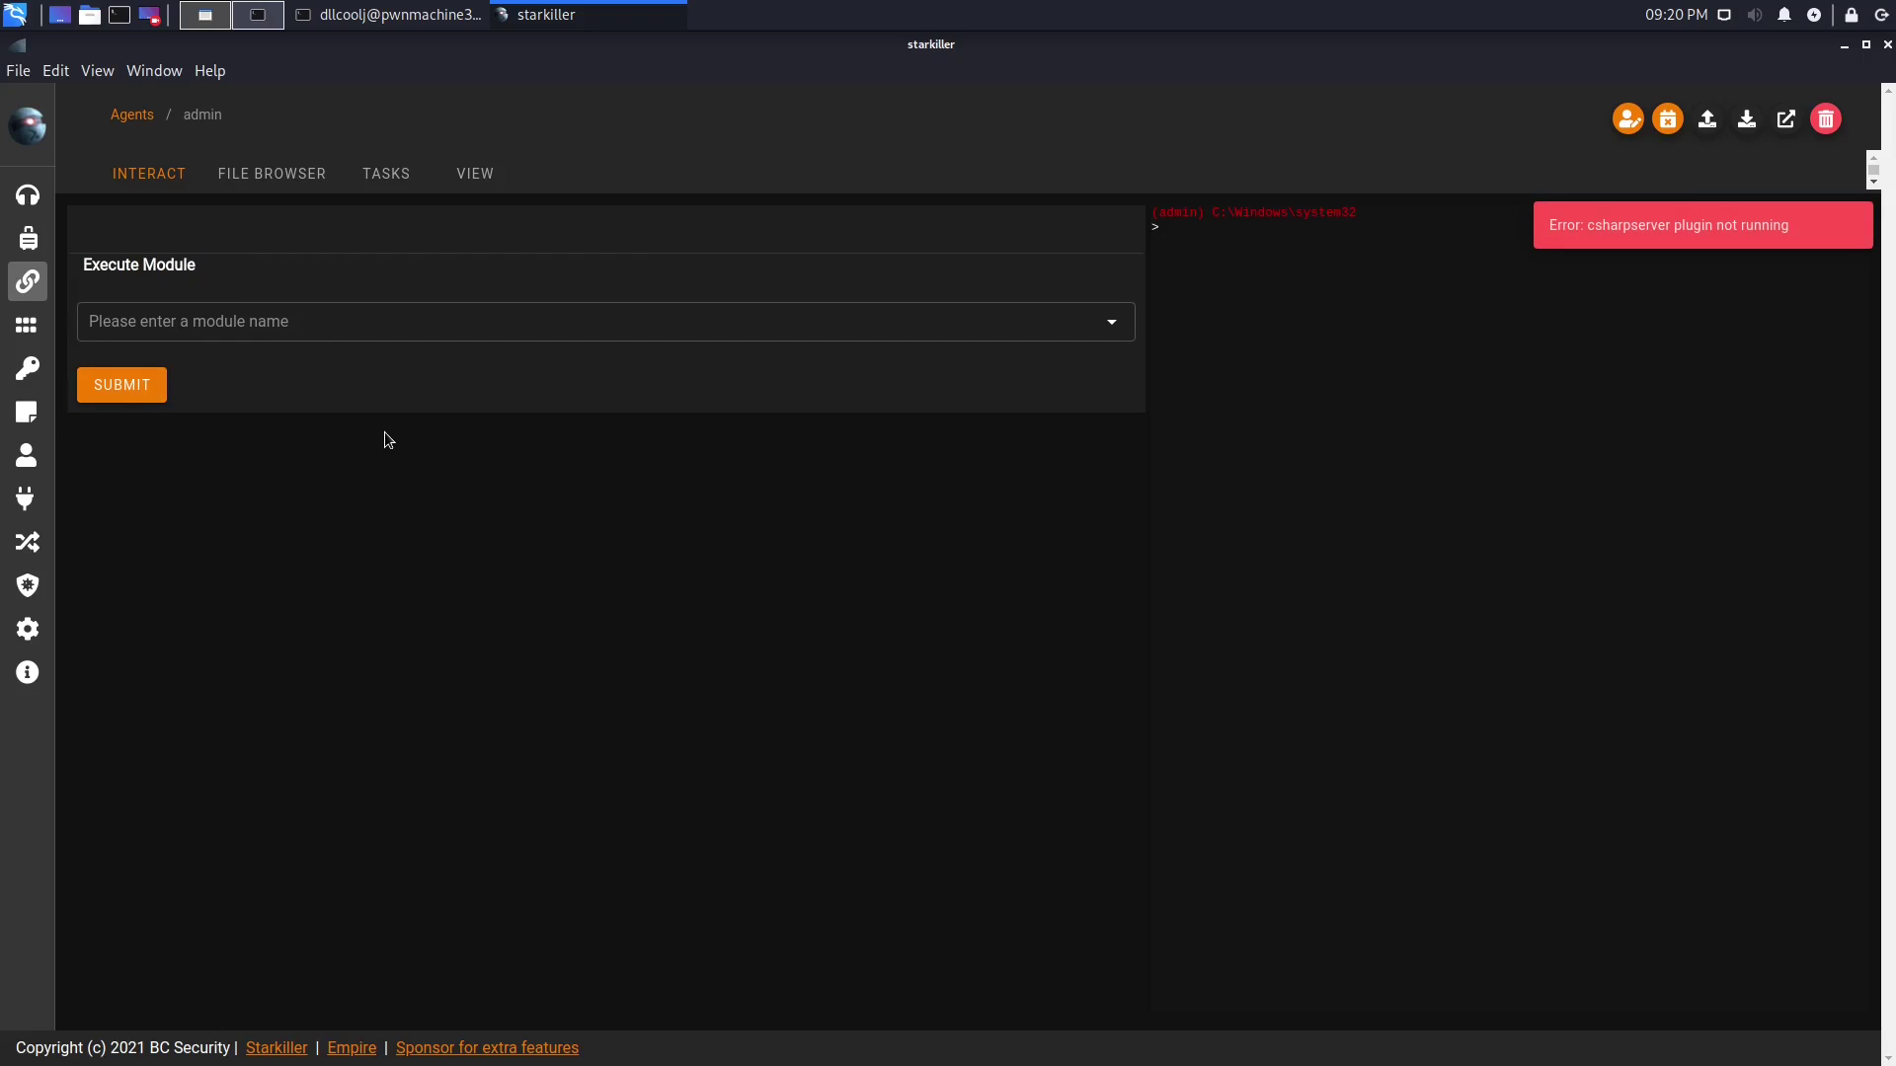
triple_click(1628, 225)
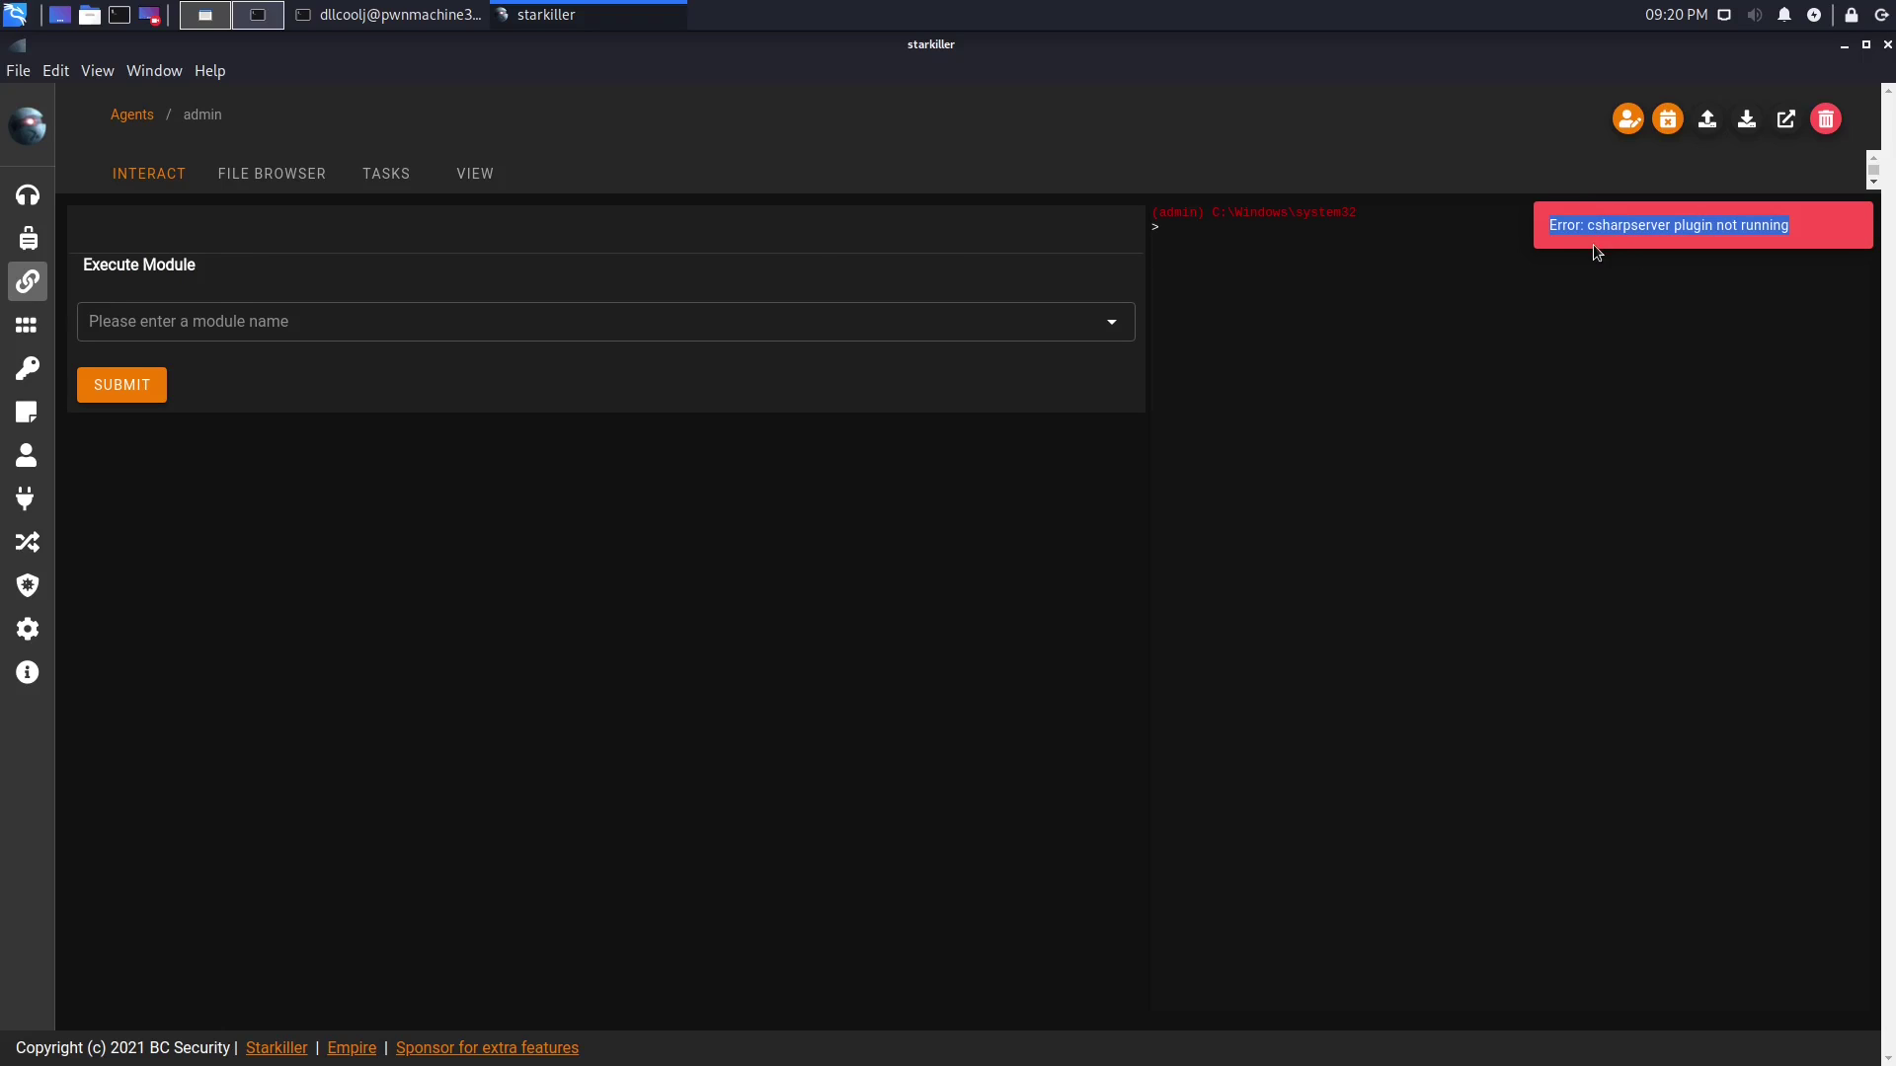
Step: Search 'mimikatz' and submit powershell/credentials/mimikatz/ts_logonpasswords on agent admin
click(666, 326)
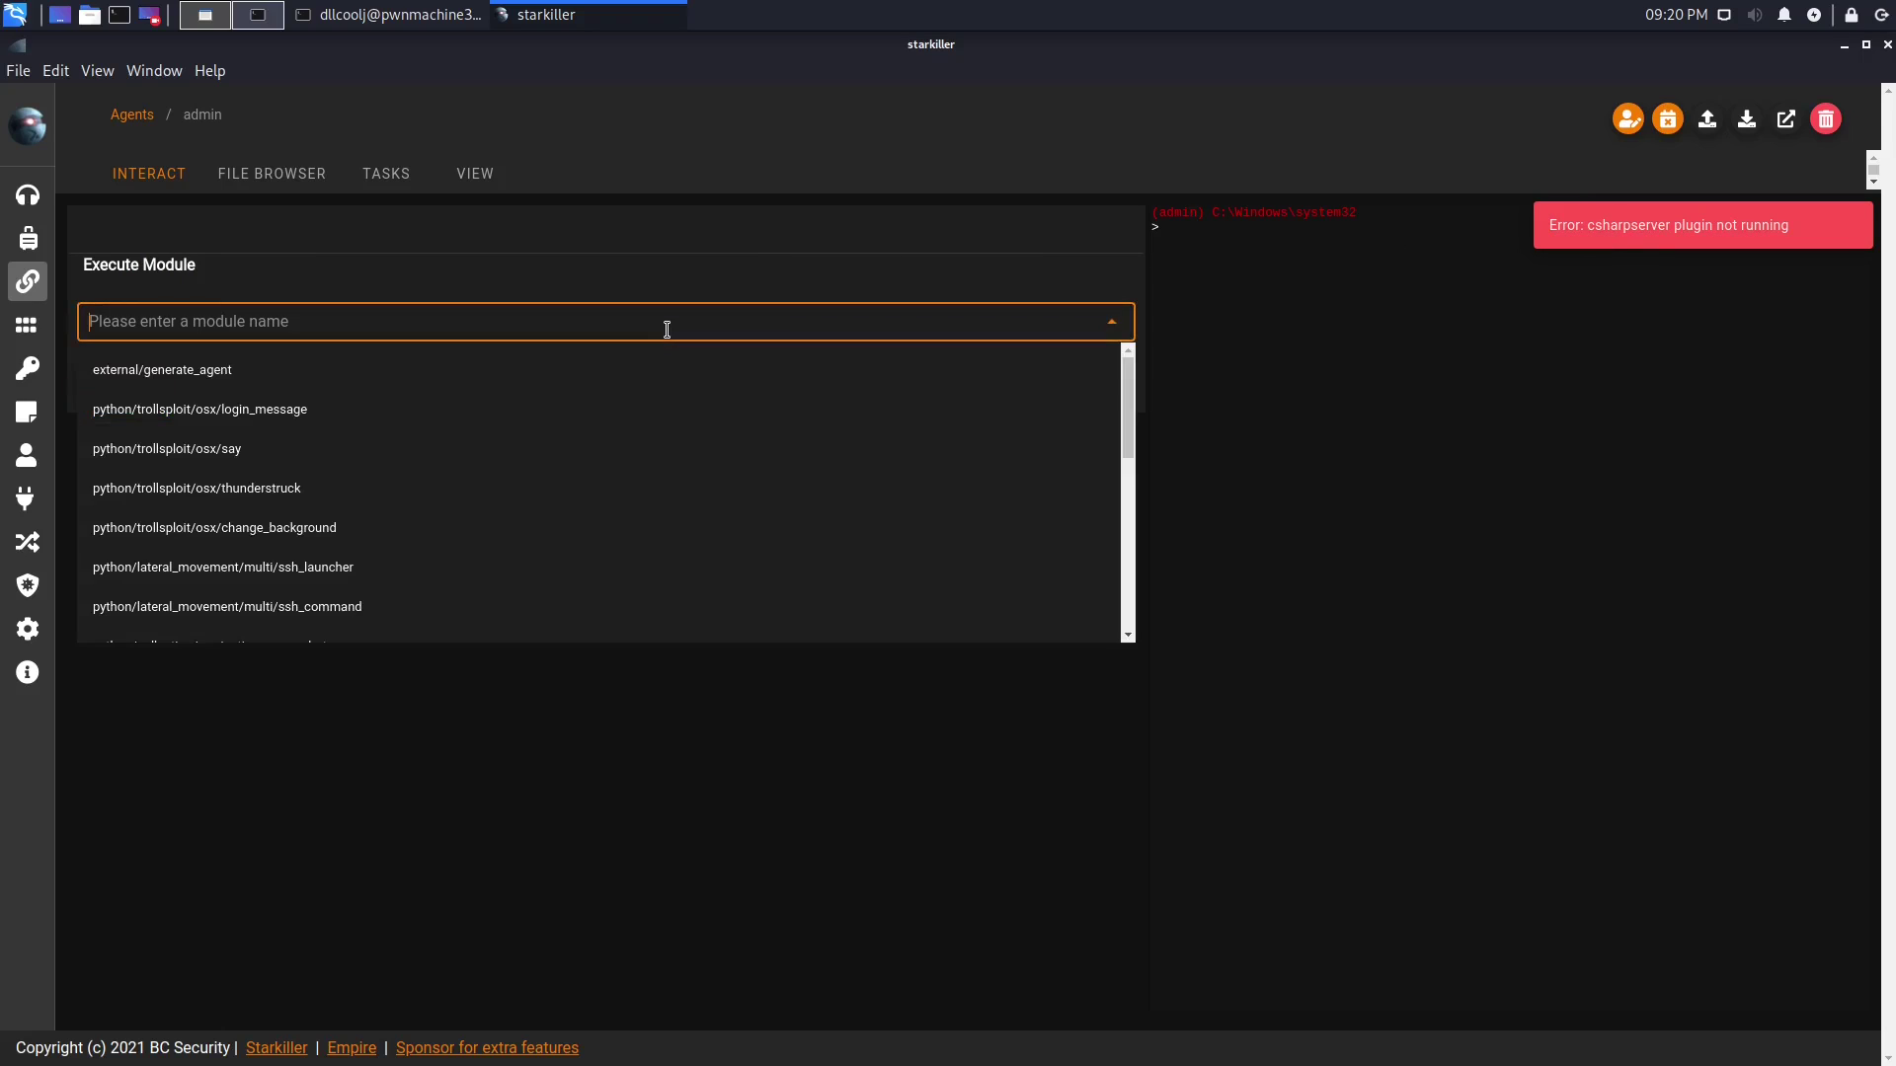
text(privesc/)
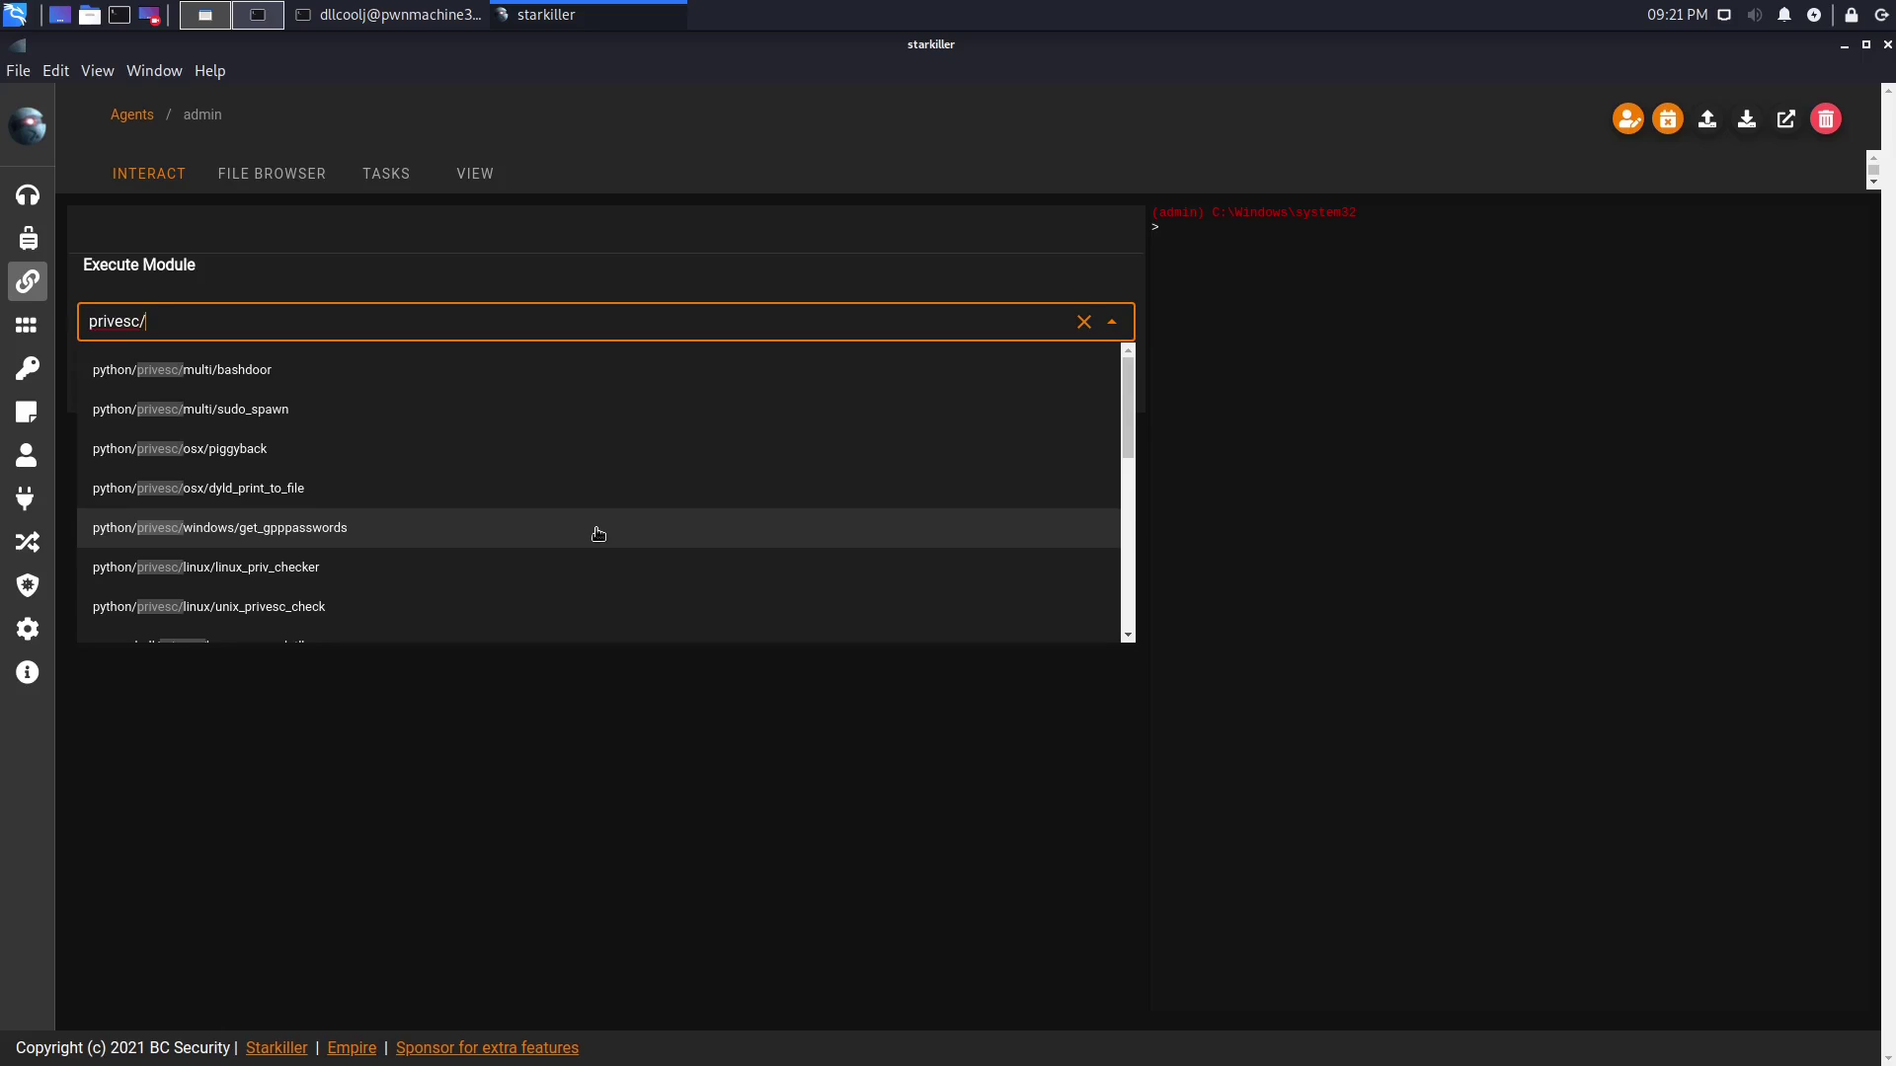
text(win)
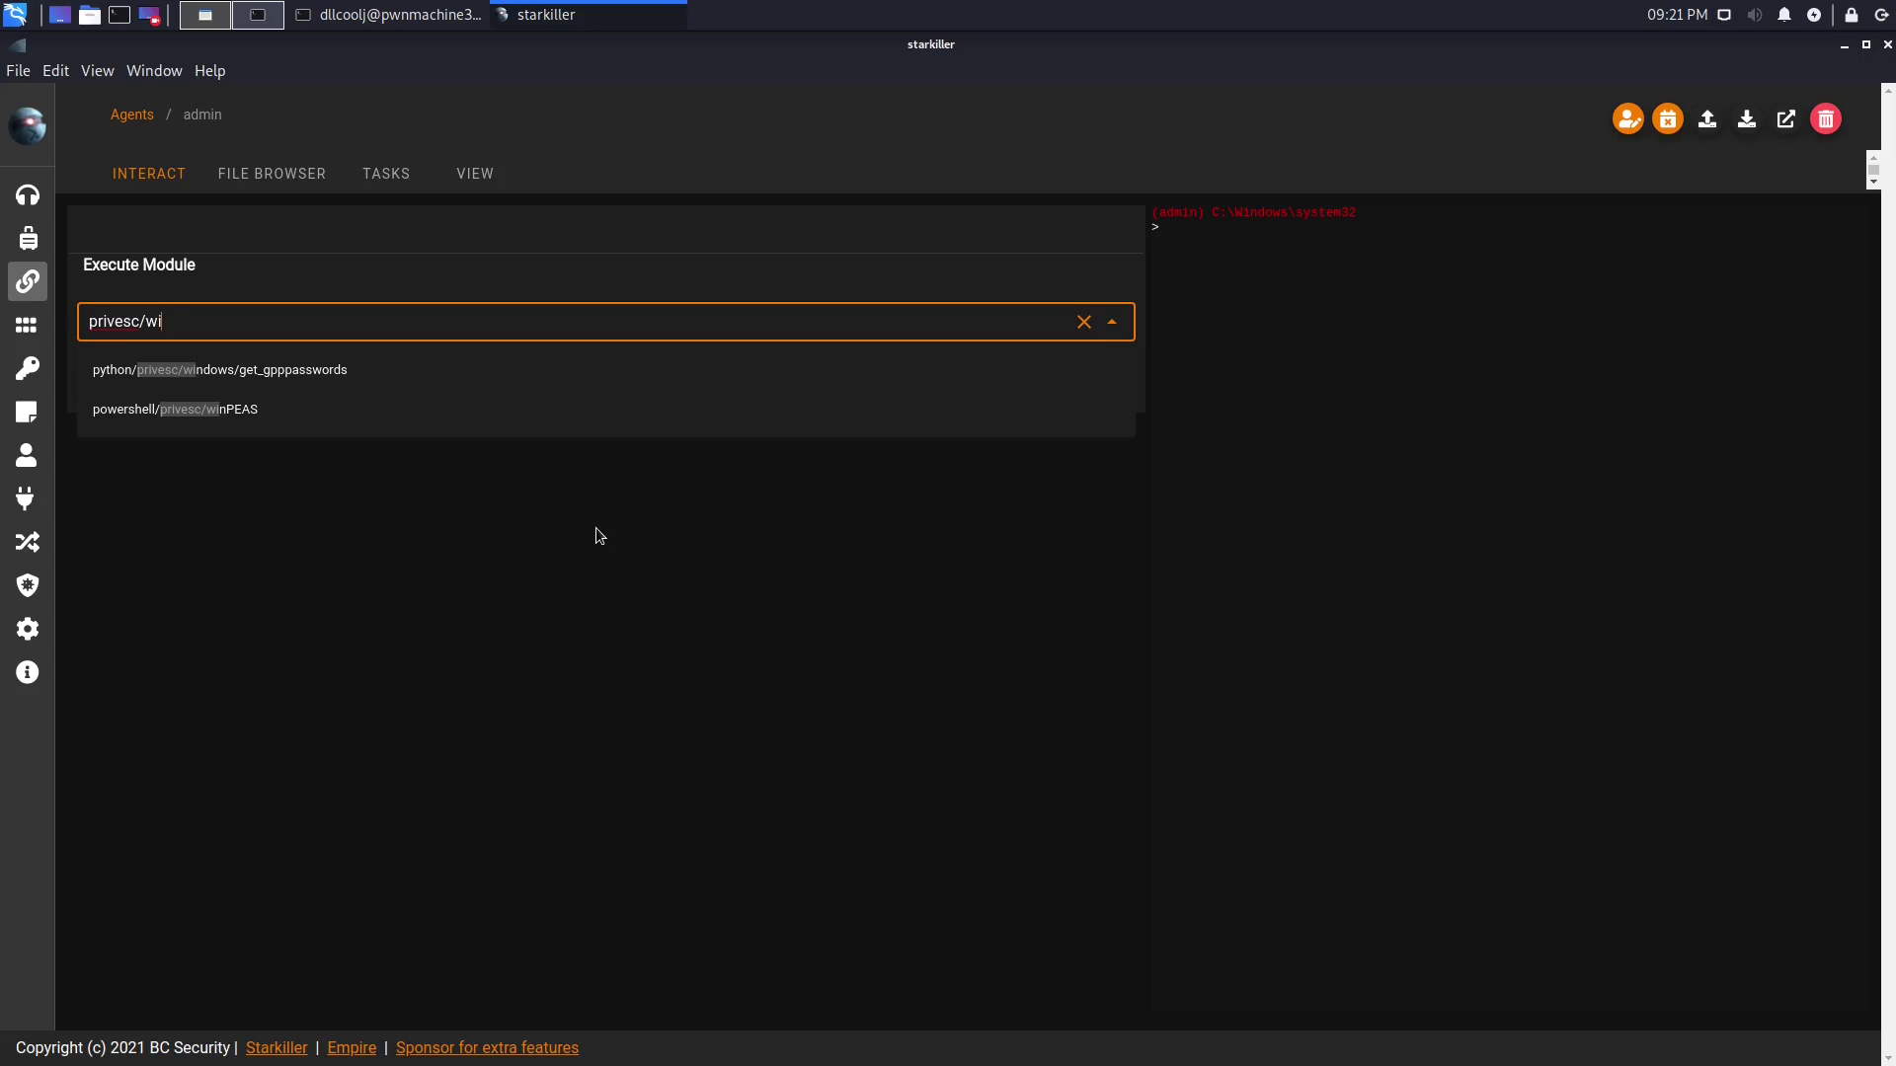
key(BackSpace)
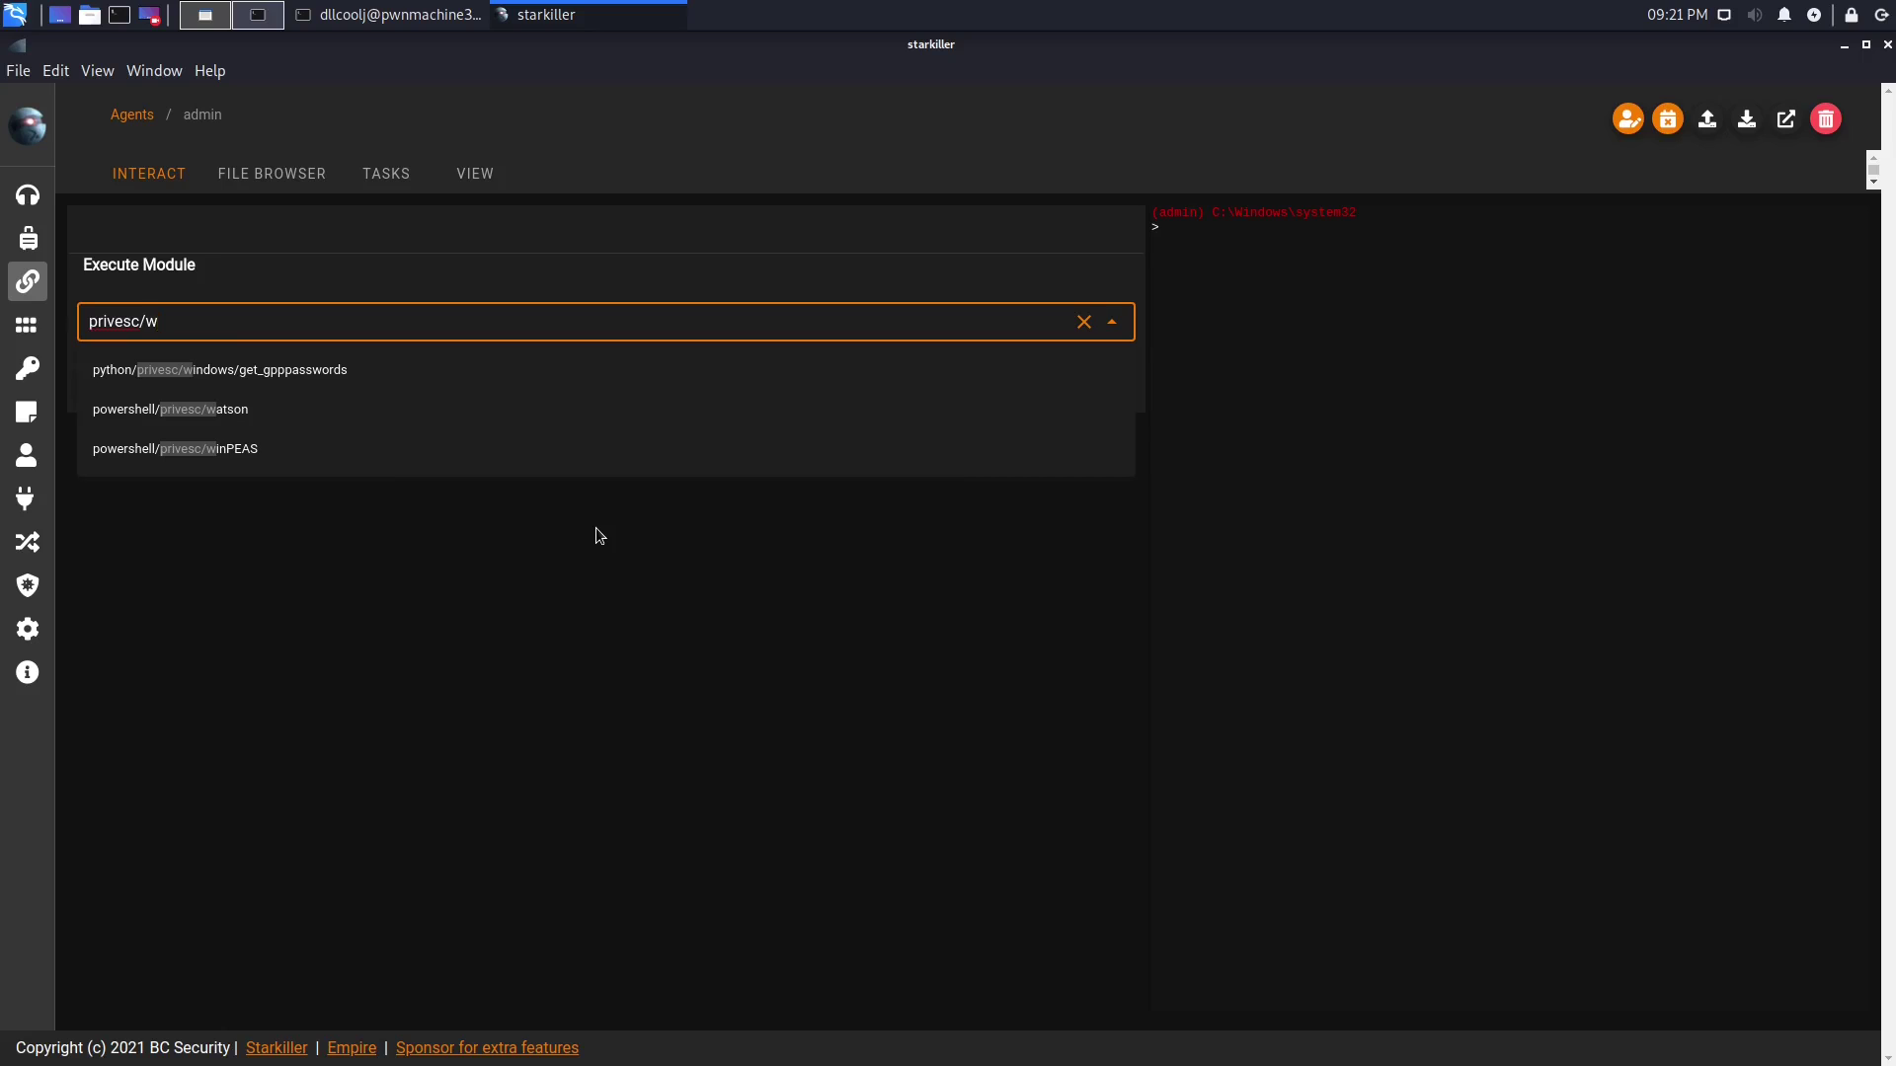
key(ctrl+a)
text(mimik)
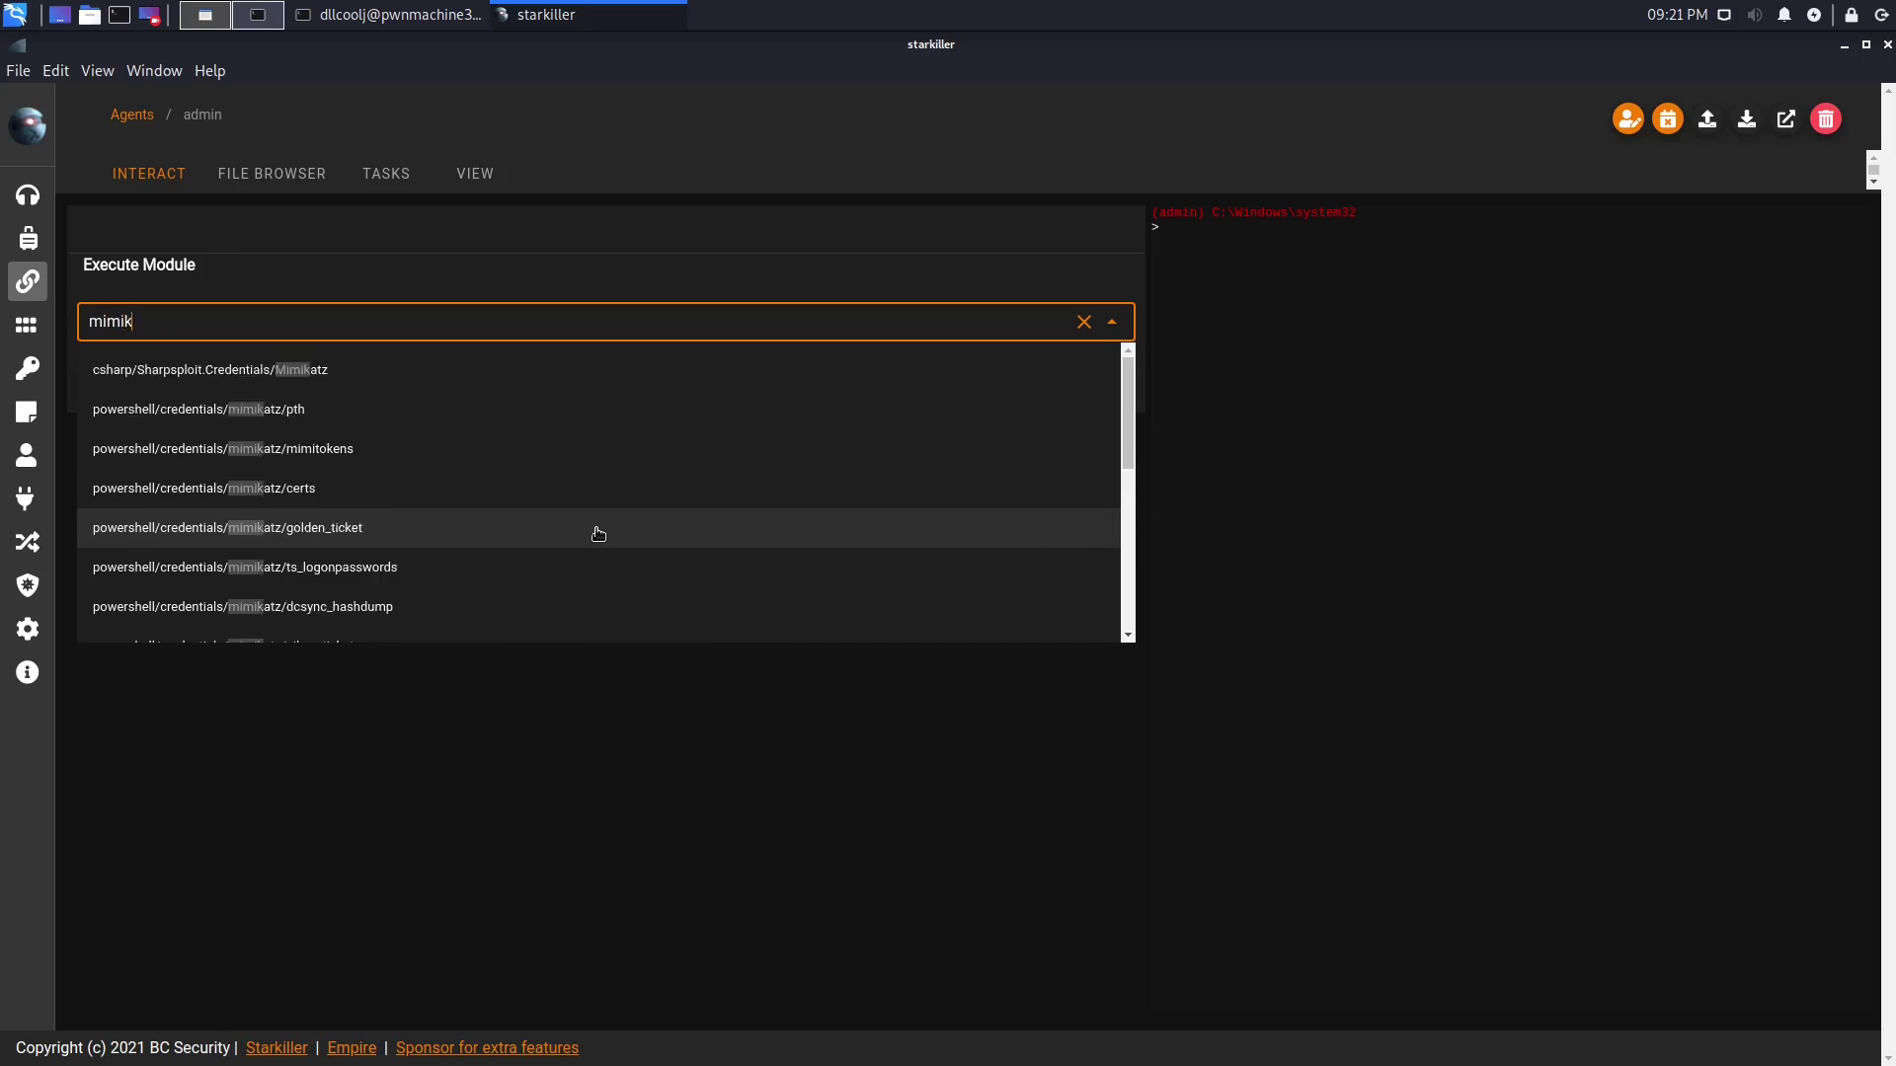
text(az)
key(BackSpace)
text(tz)
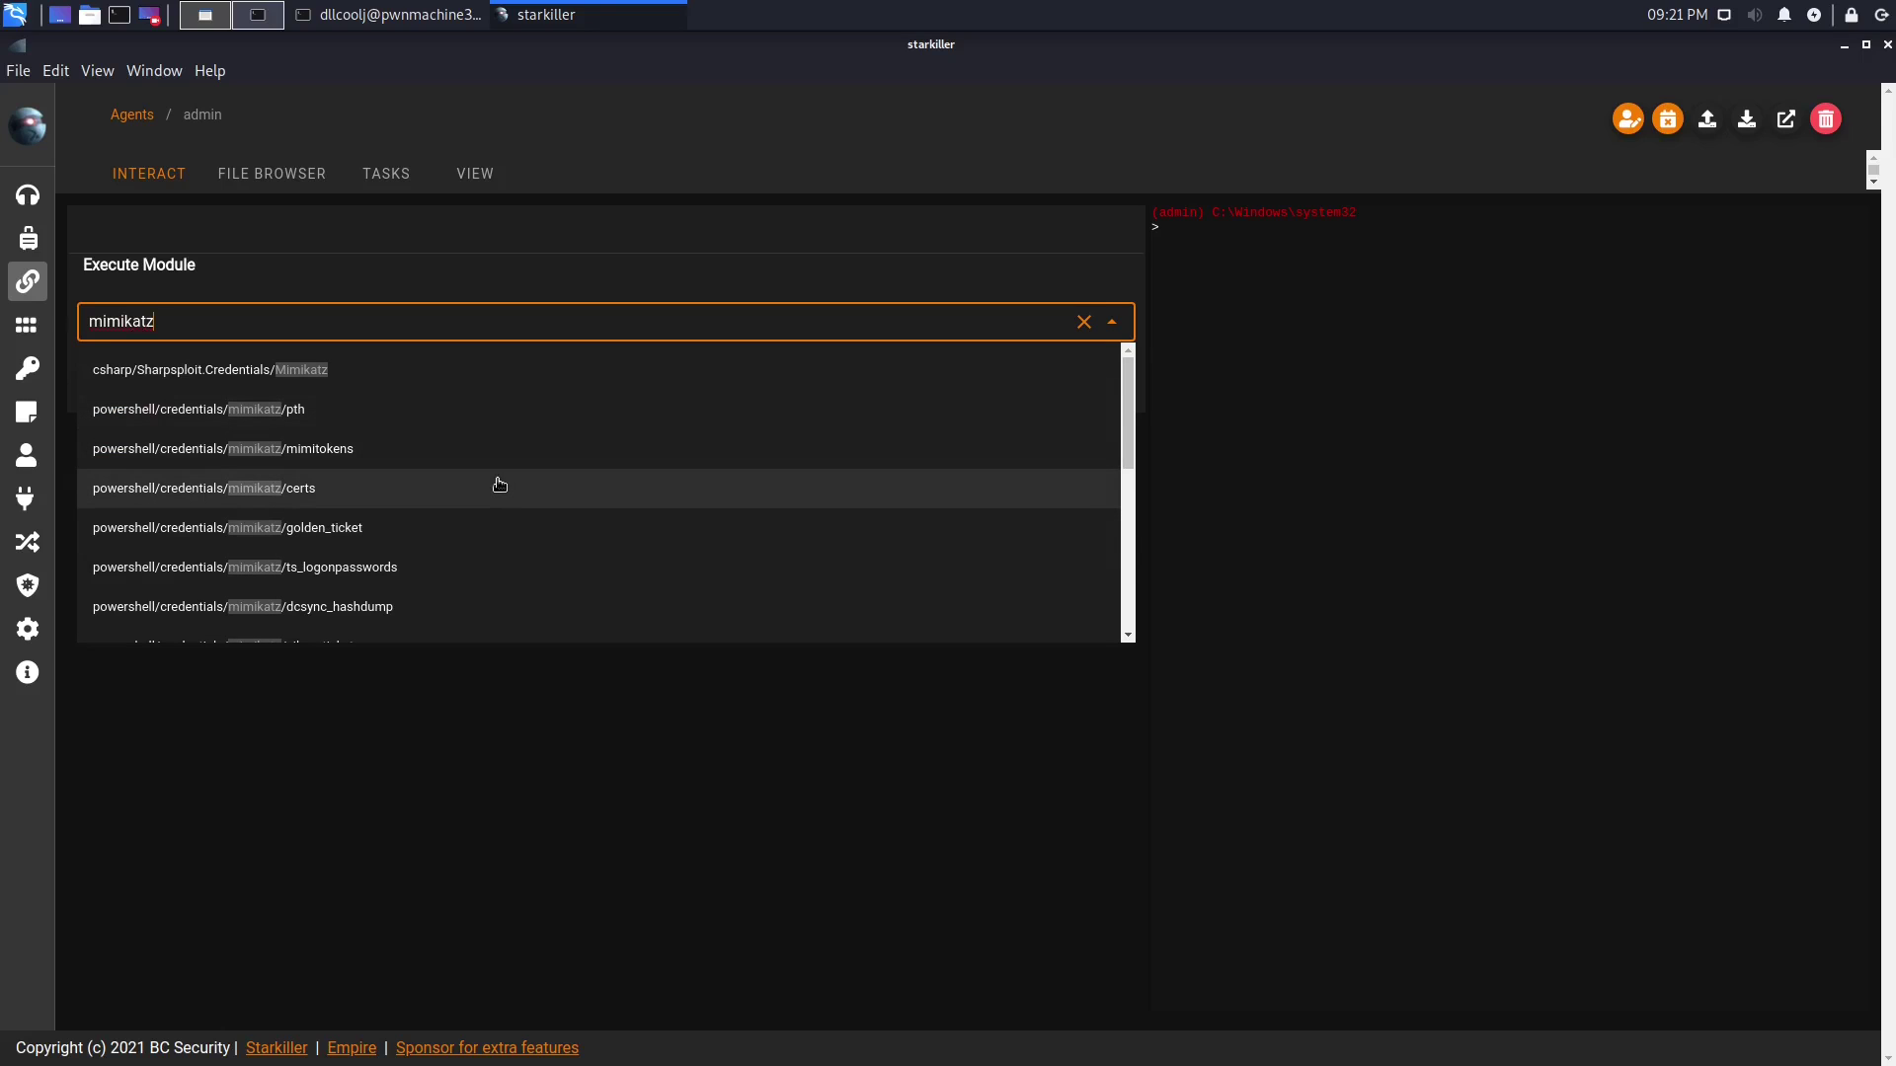
click(457, 568)
click(122, 467)
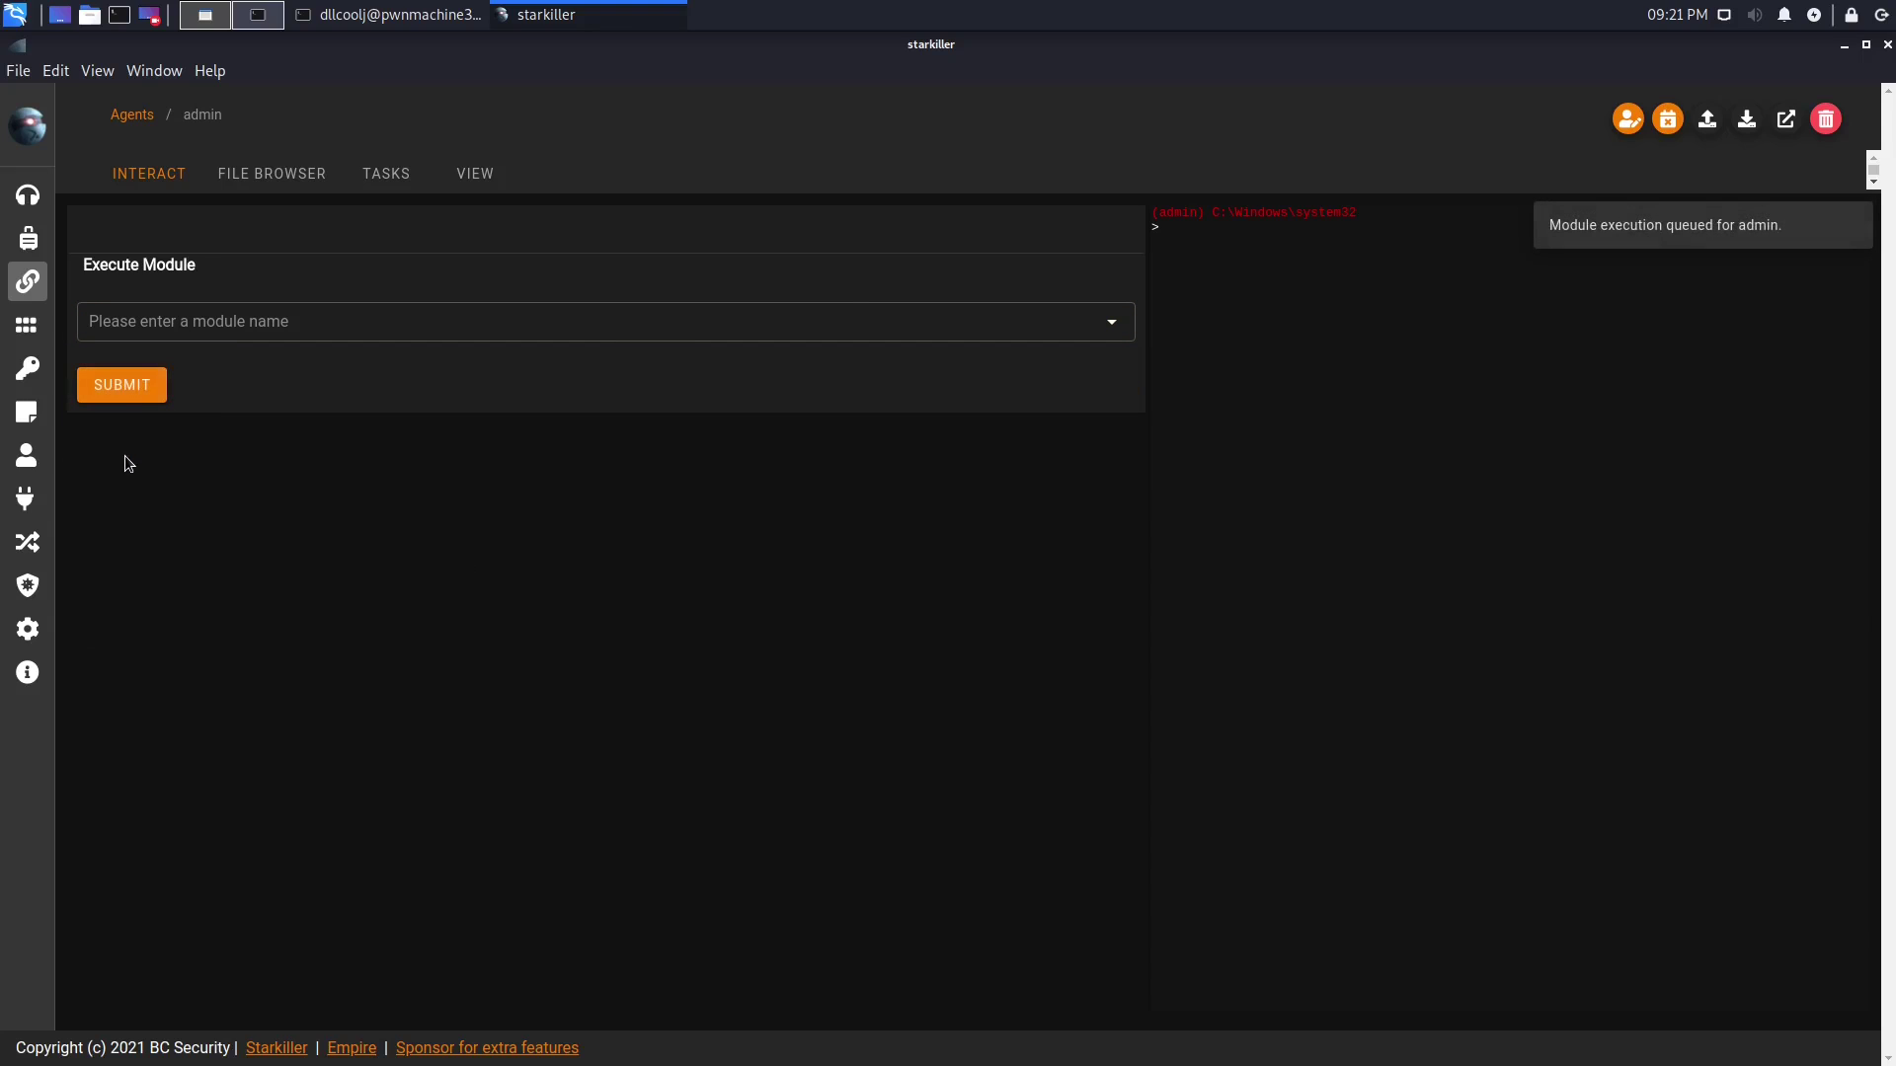
Step: Glance through admin's Tasks, View and File Browser tabs, then return to Interact
click(385, 174)
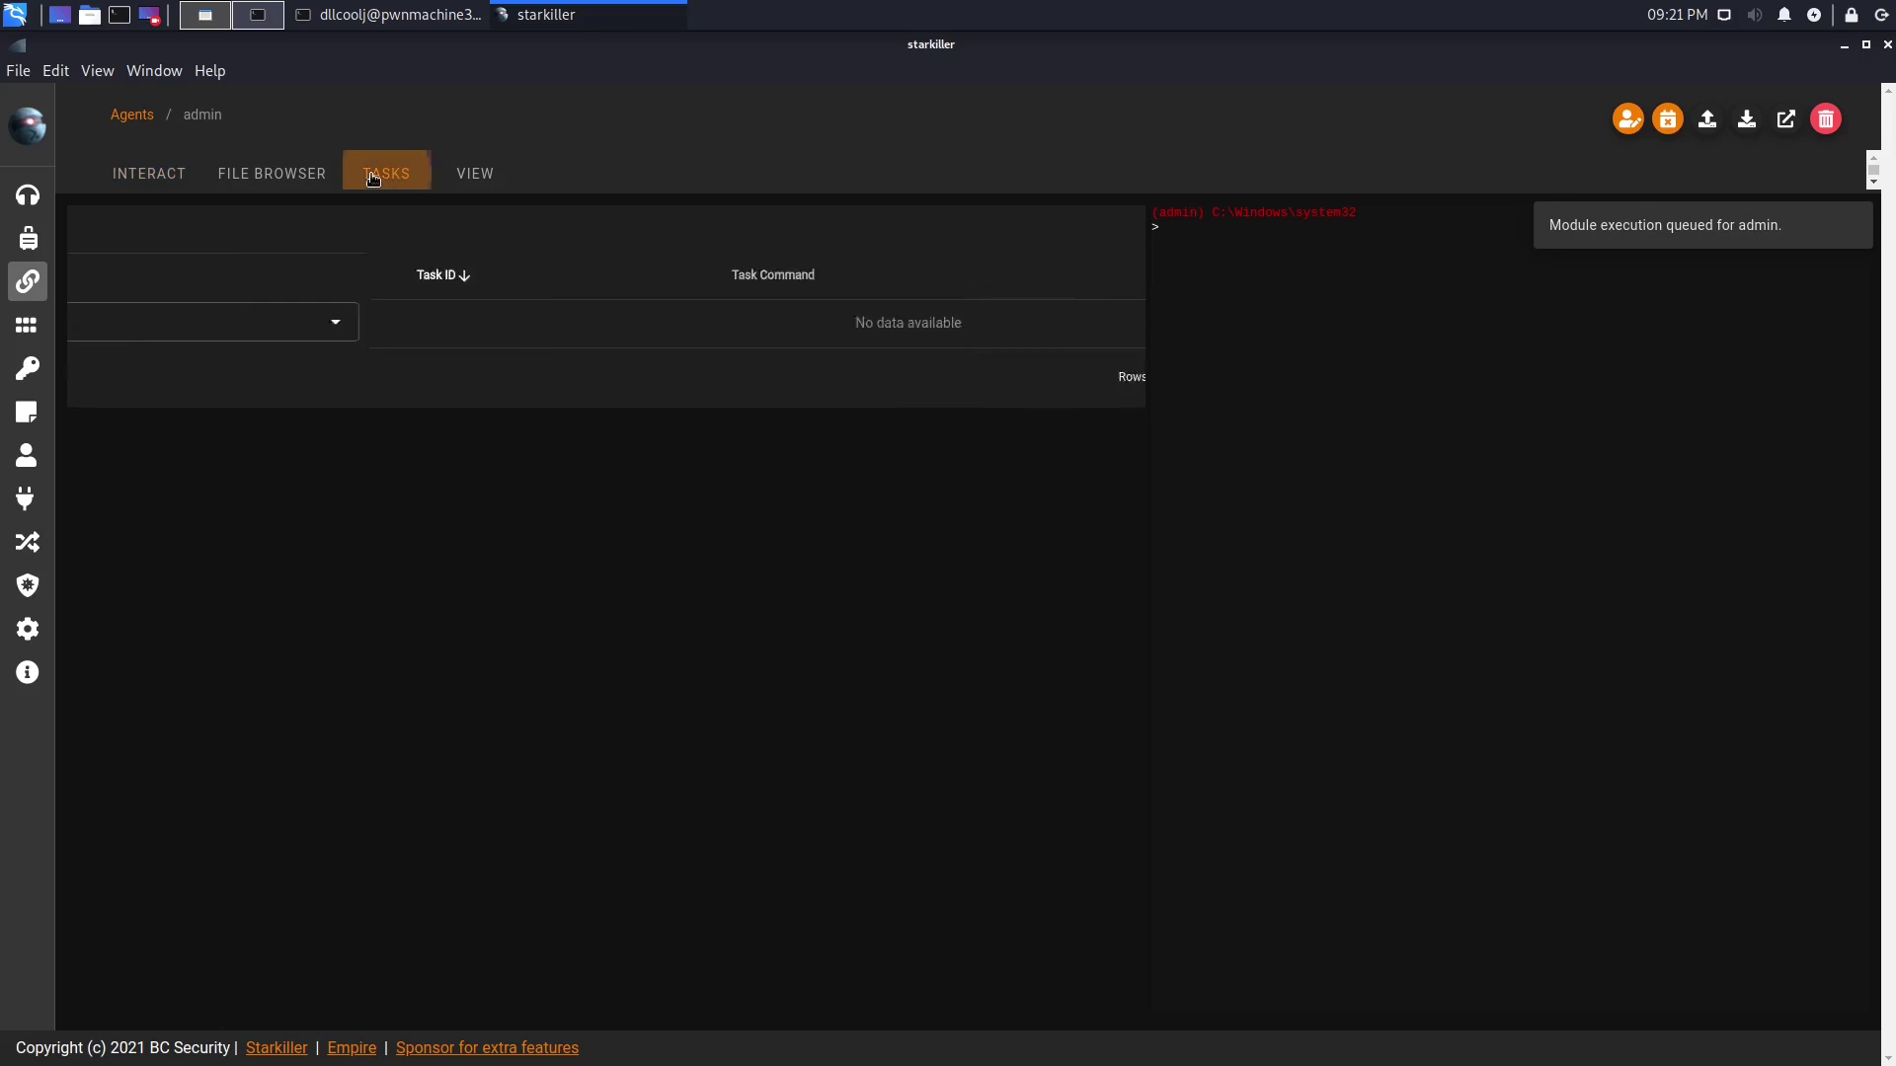
click(475, 174)
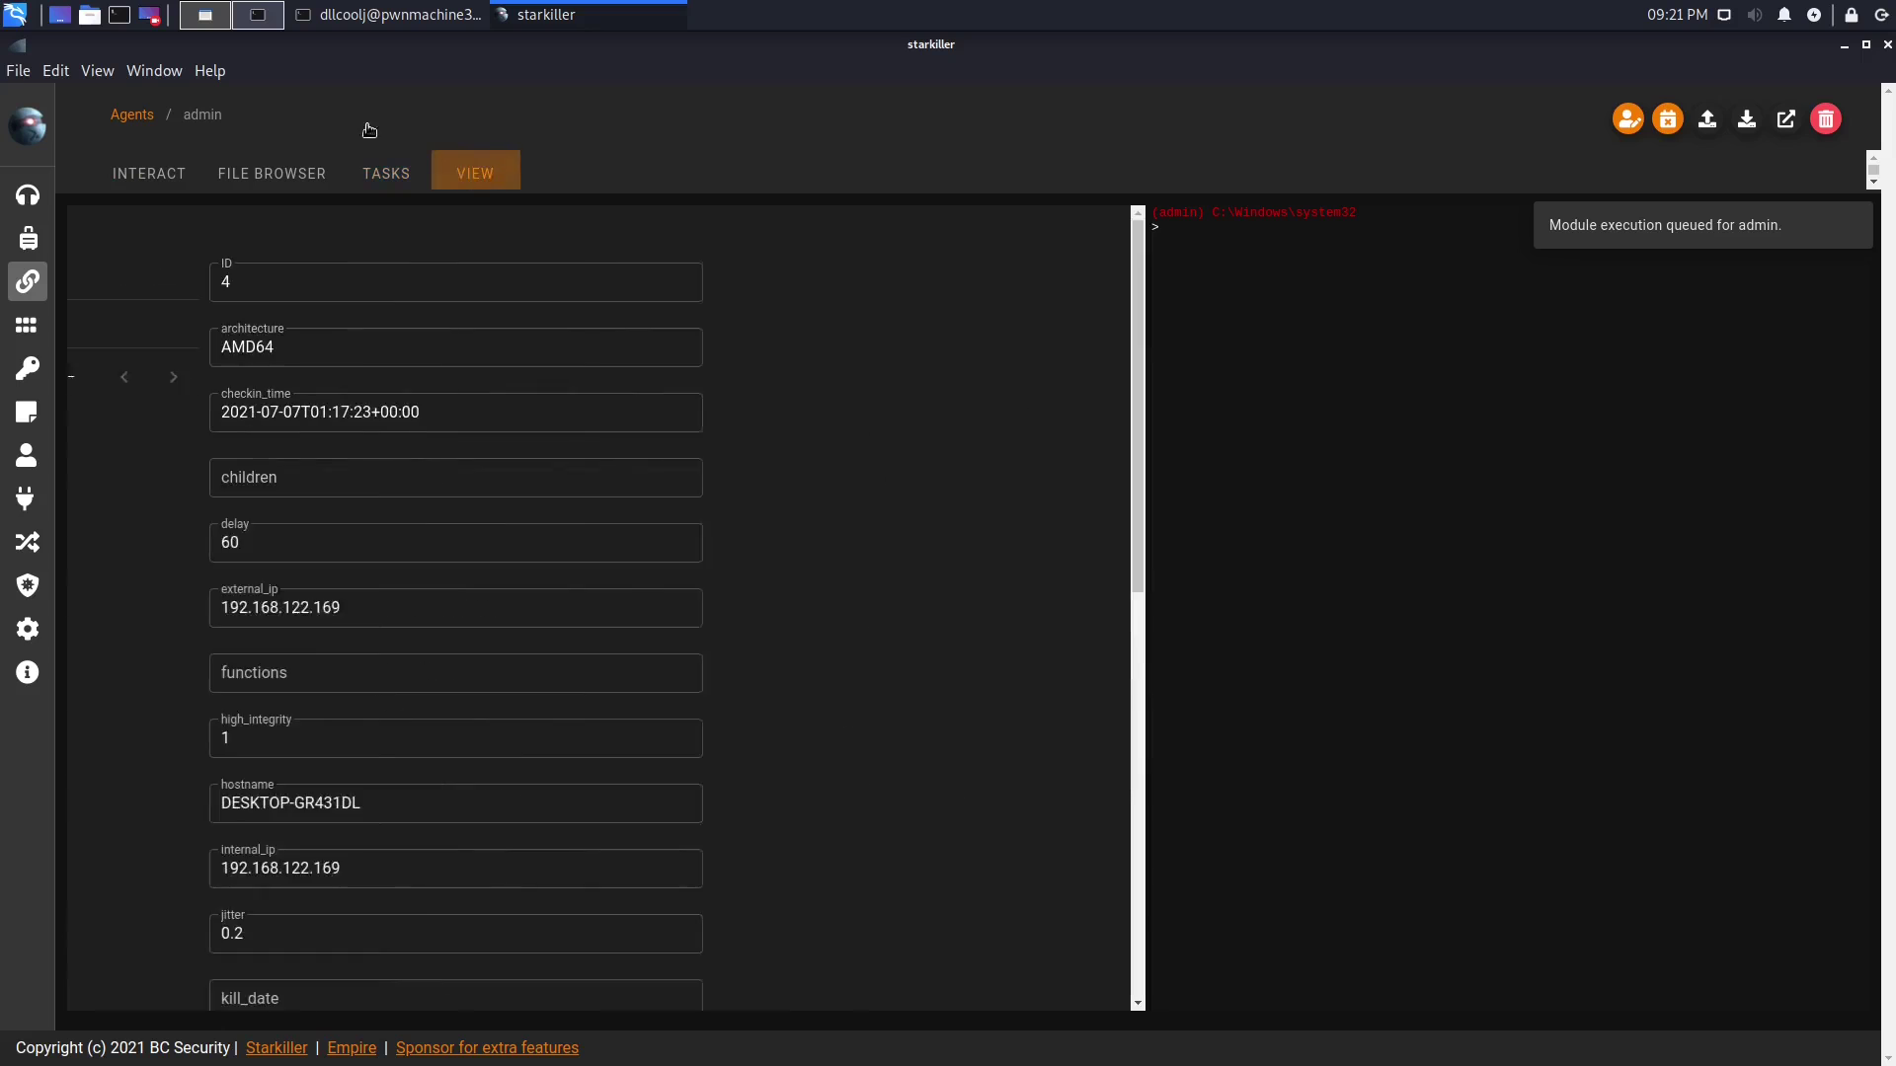
click(293, 165)
click(148, 174)
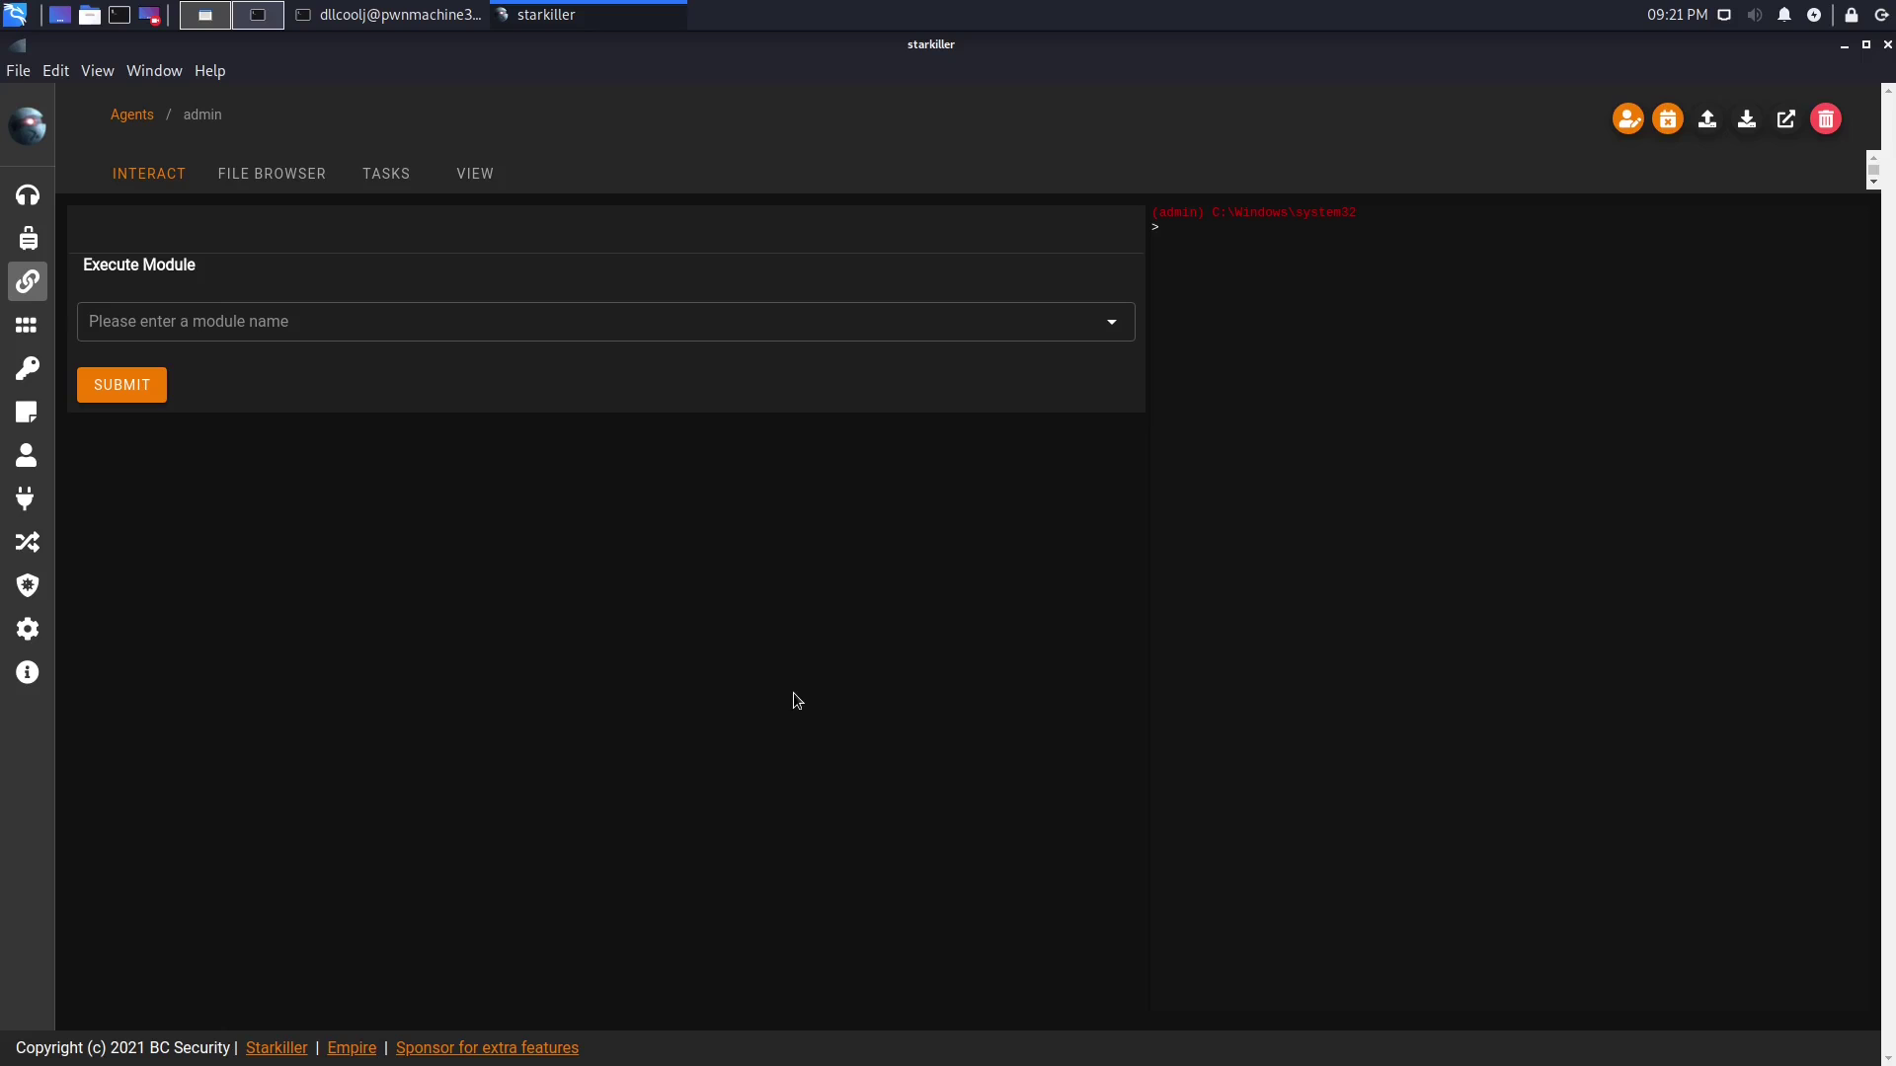
Step: In the Empire terminal, list credentials and select the captured hash for test
key(alt+Tab)
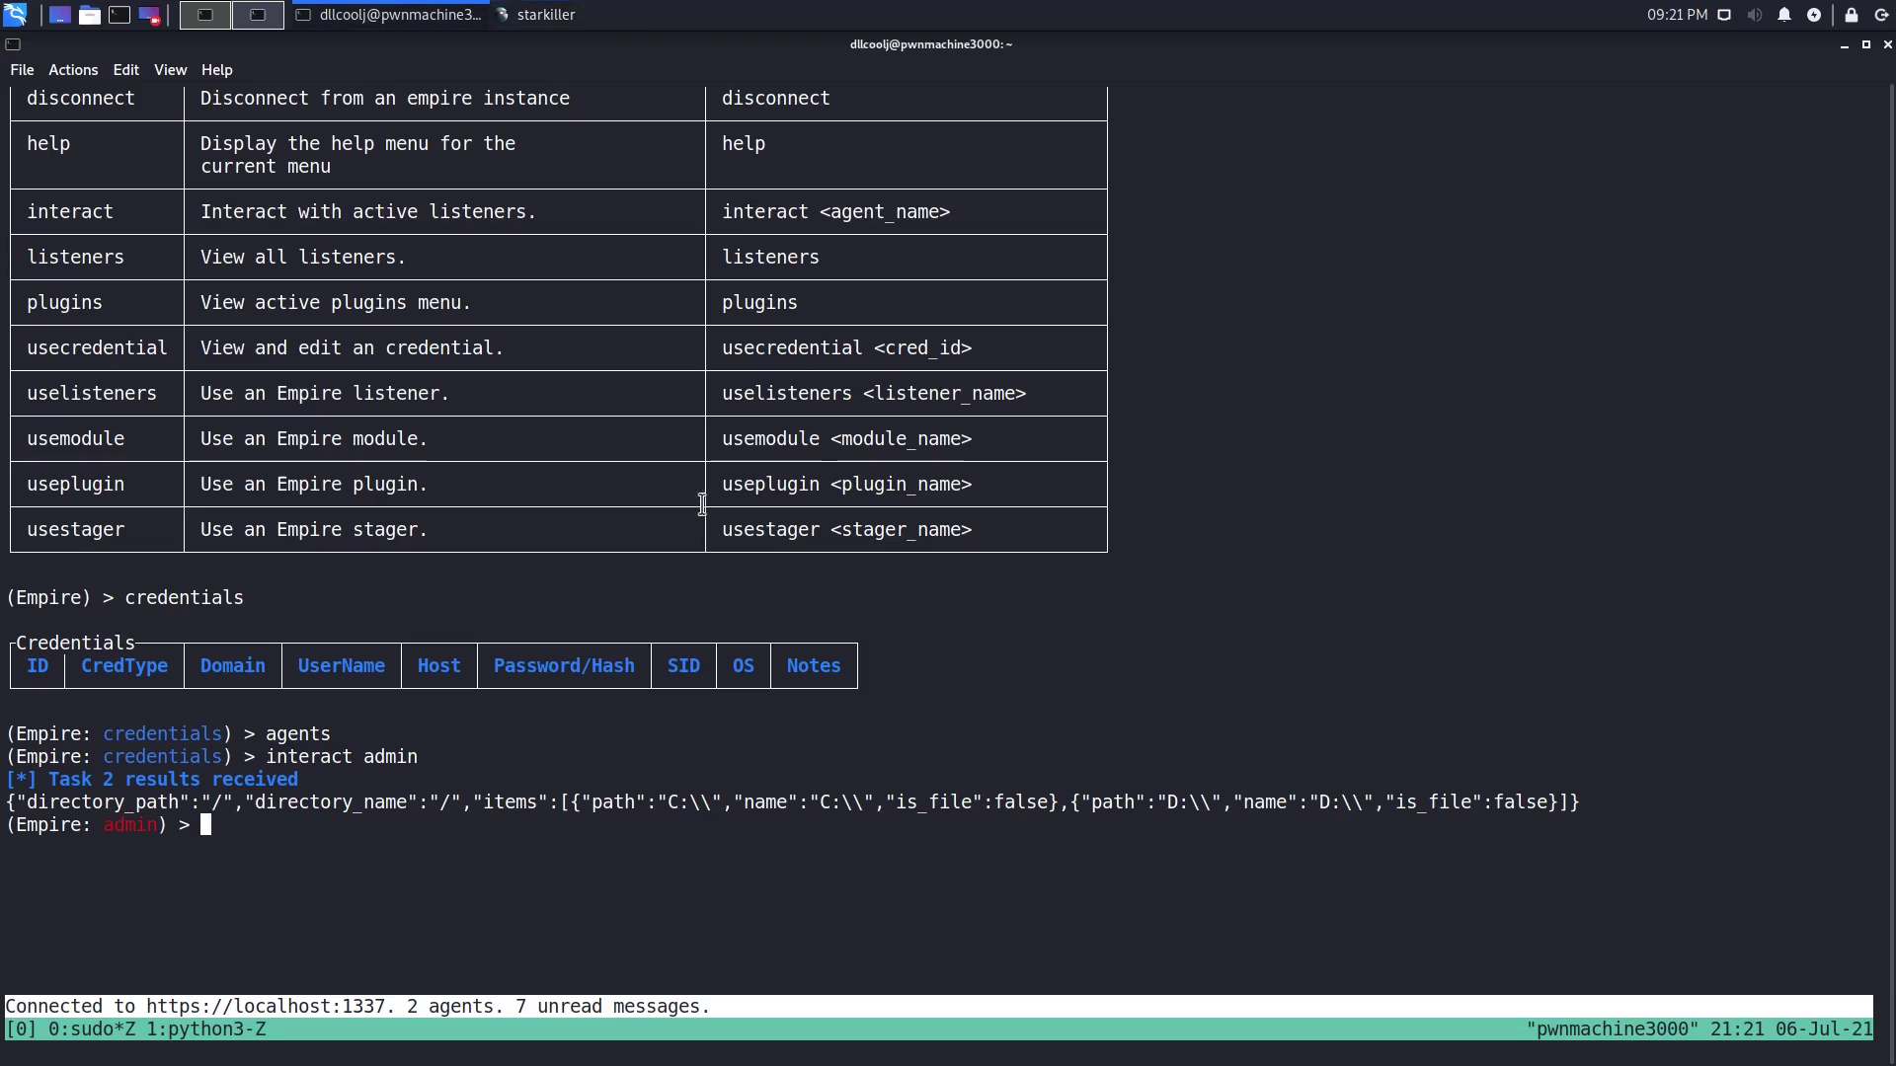
text(credentials)
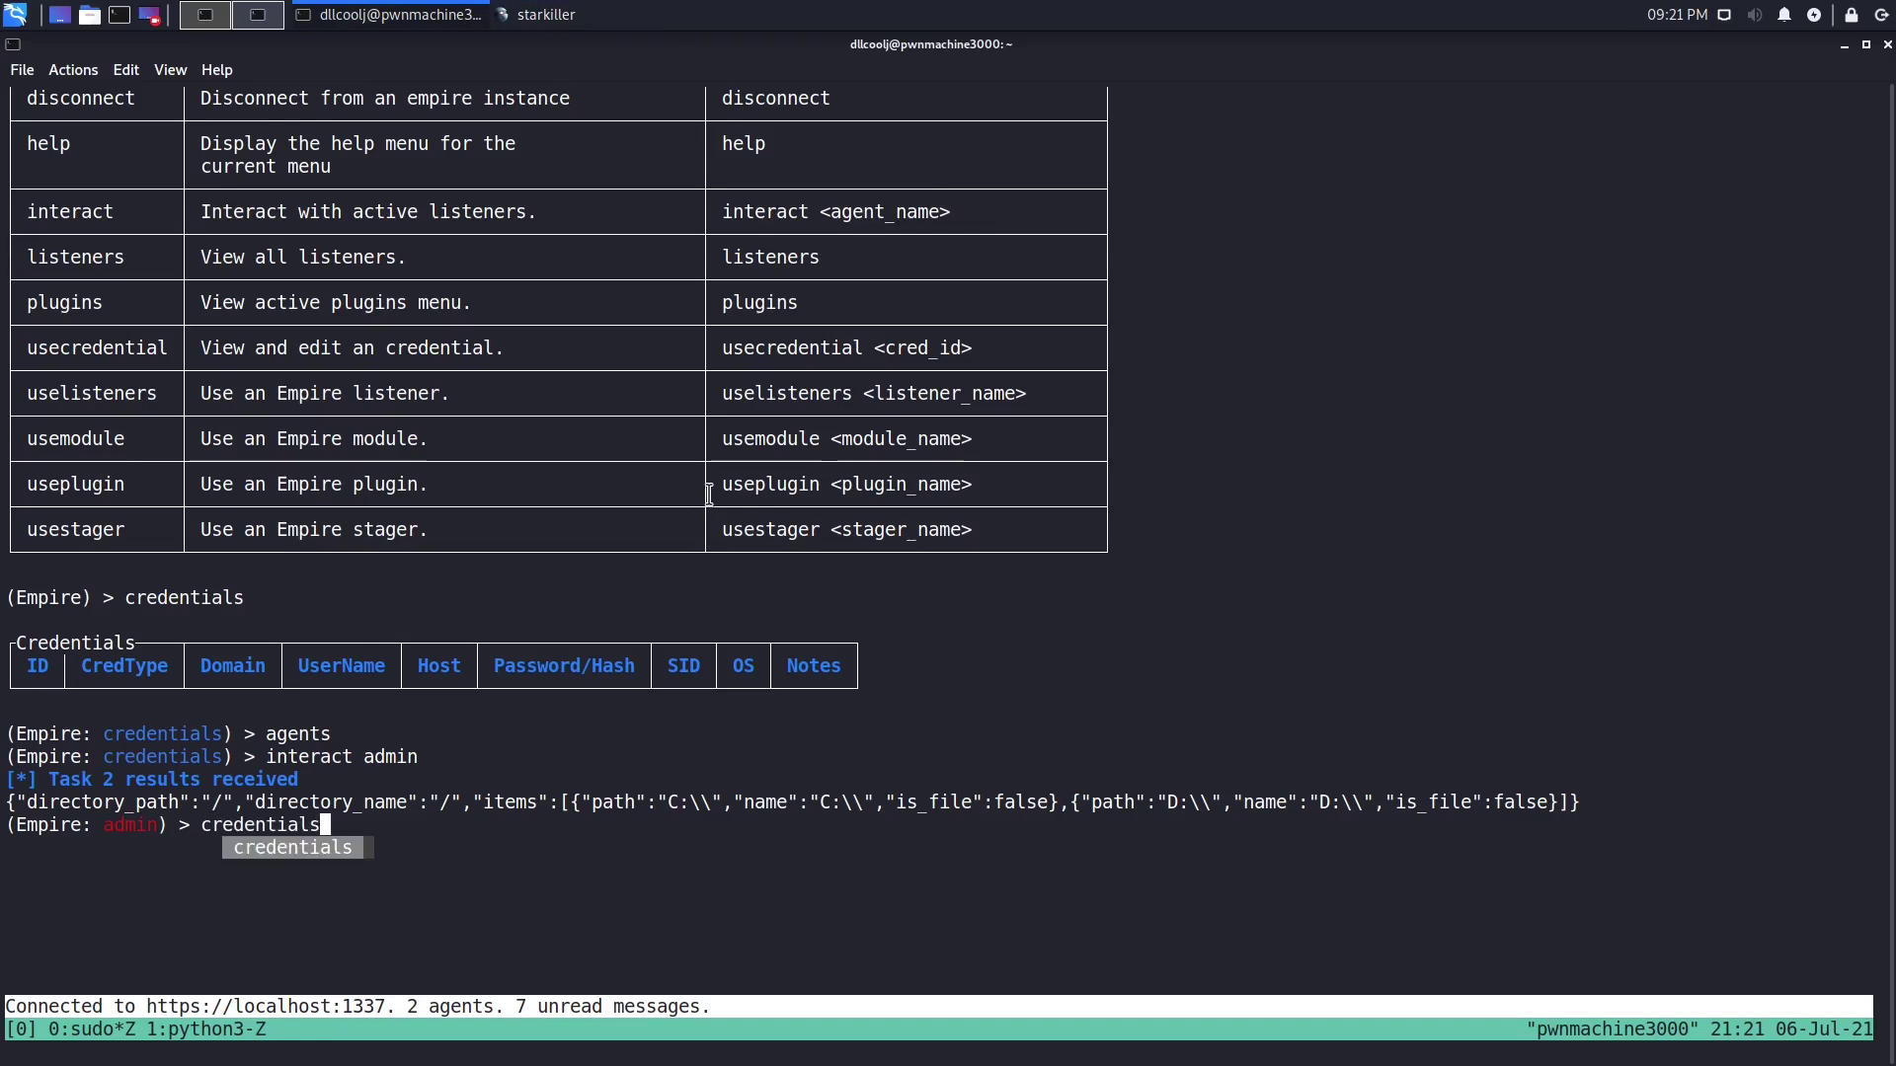
key(Return)
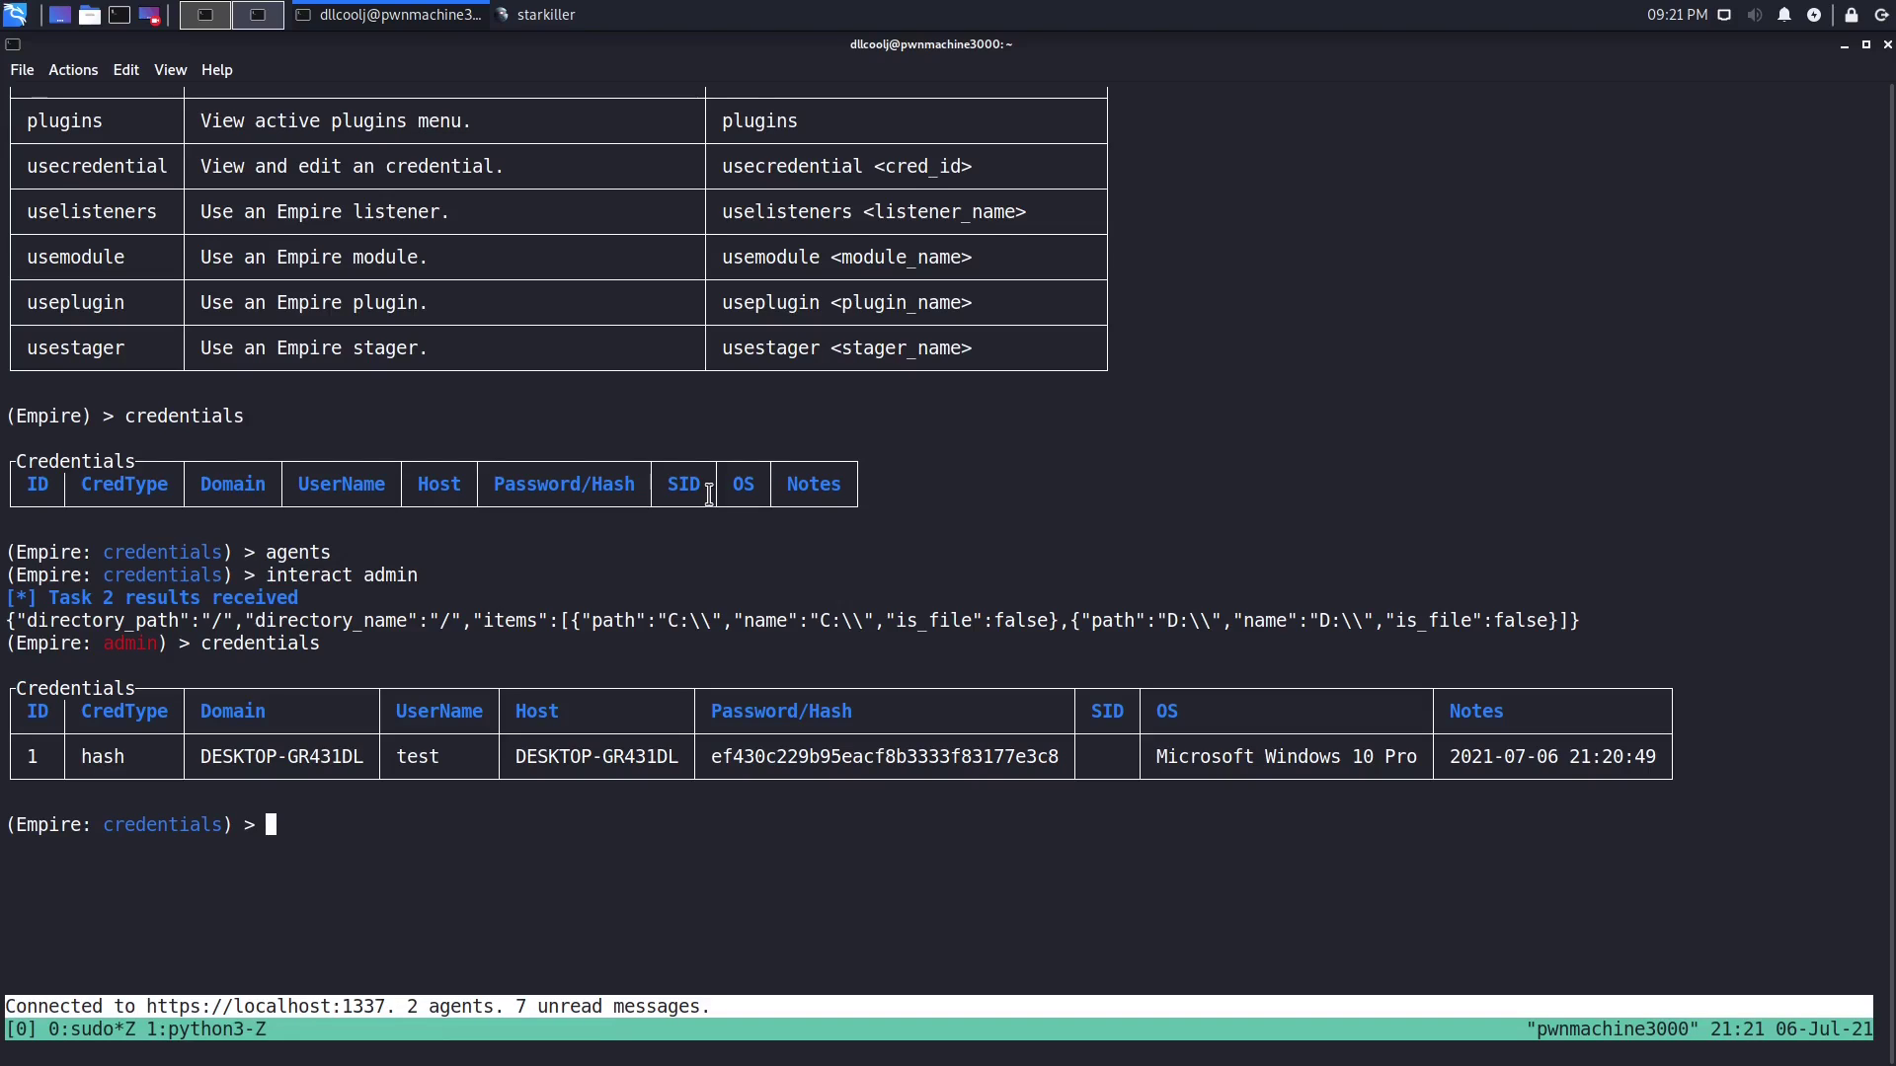
double_click(826, 758)
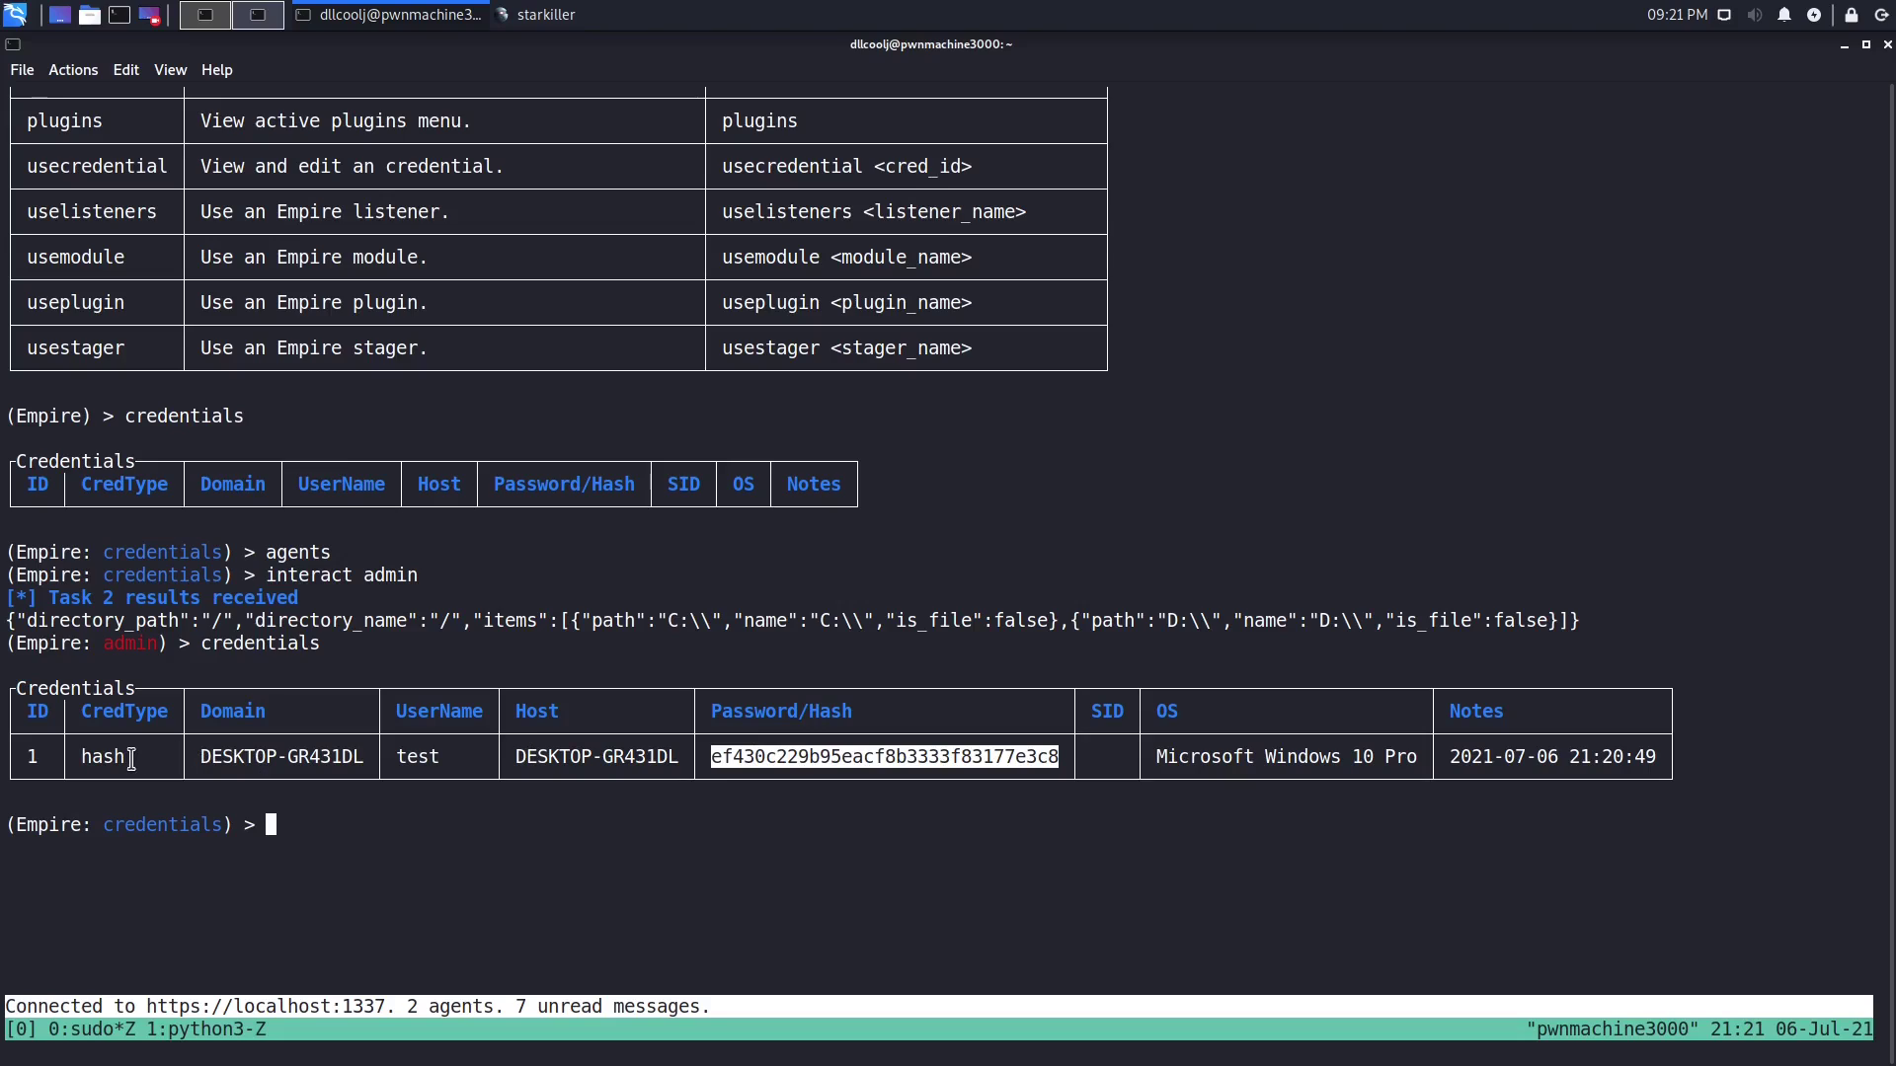
Step: Select the domain and host name in the credentials row, then return to Starkiller
drag(132, 759, 177, 758)
double_click(299, 759)
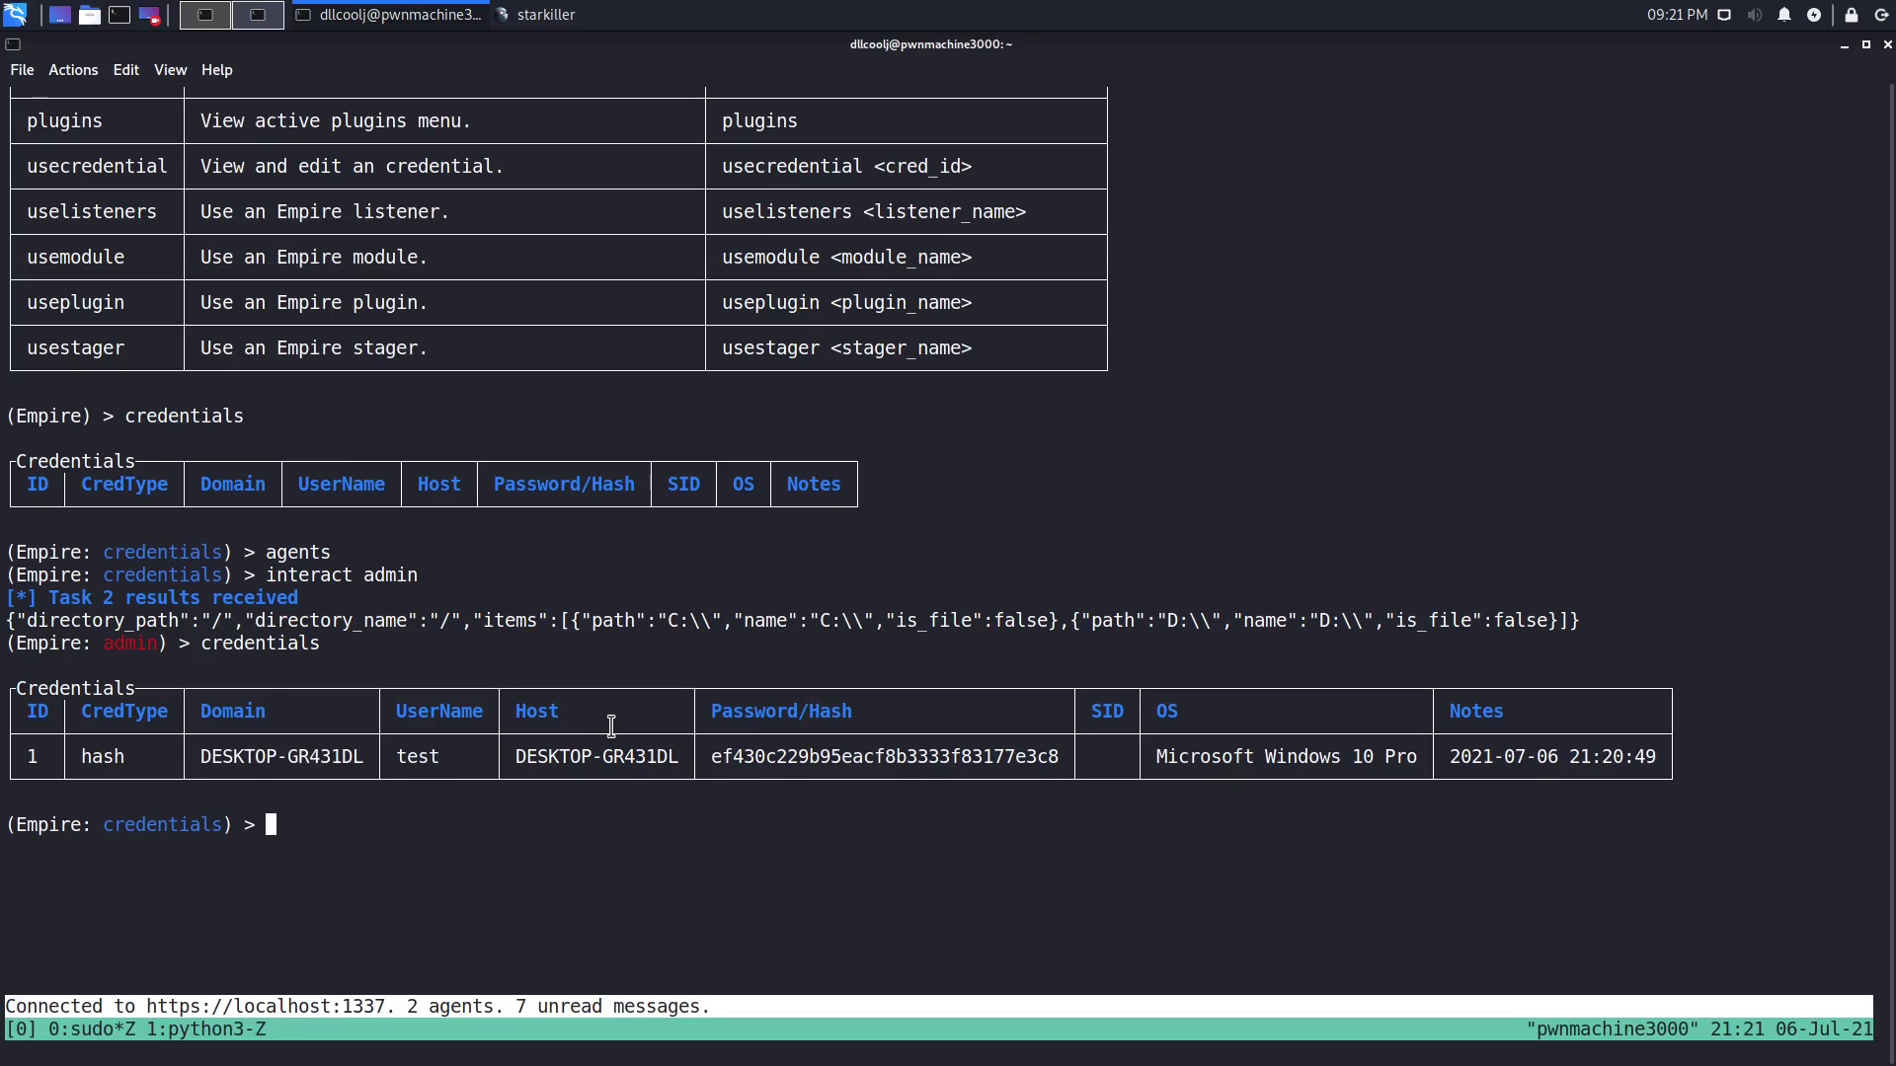
double_click(586, 747)
drag(1067, 736, 760, 737)
click(760, 747)
key(Tab)
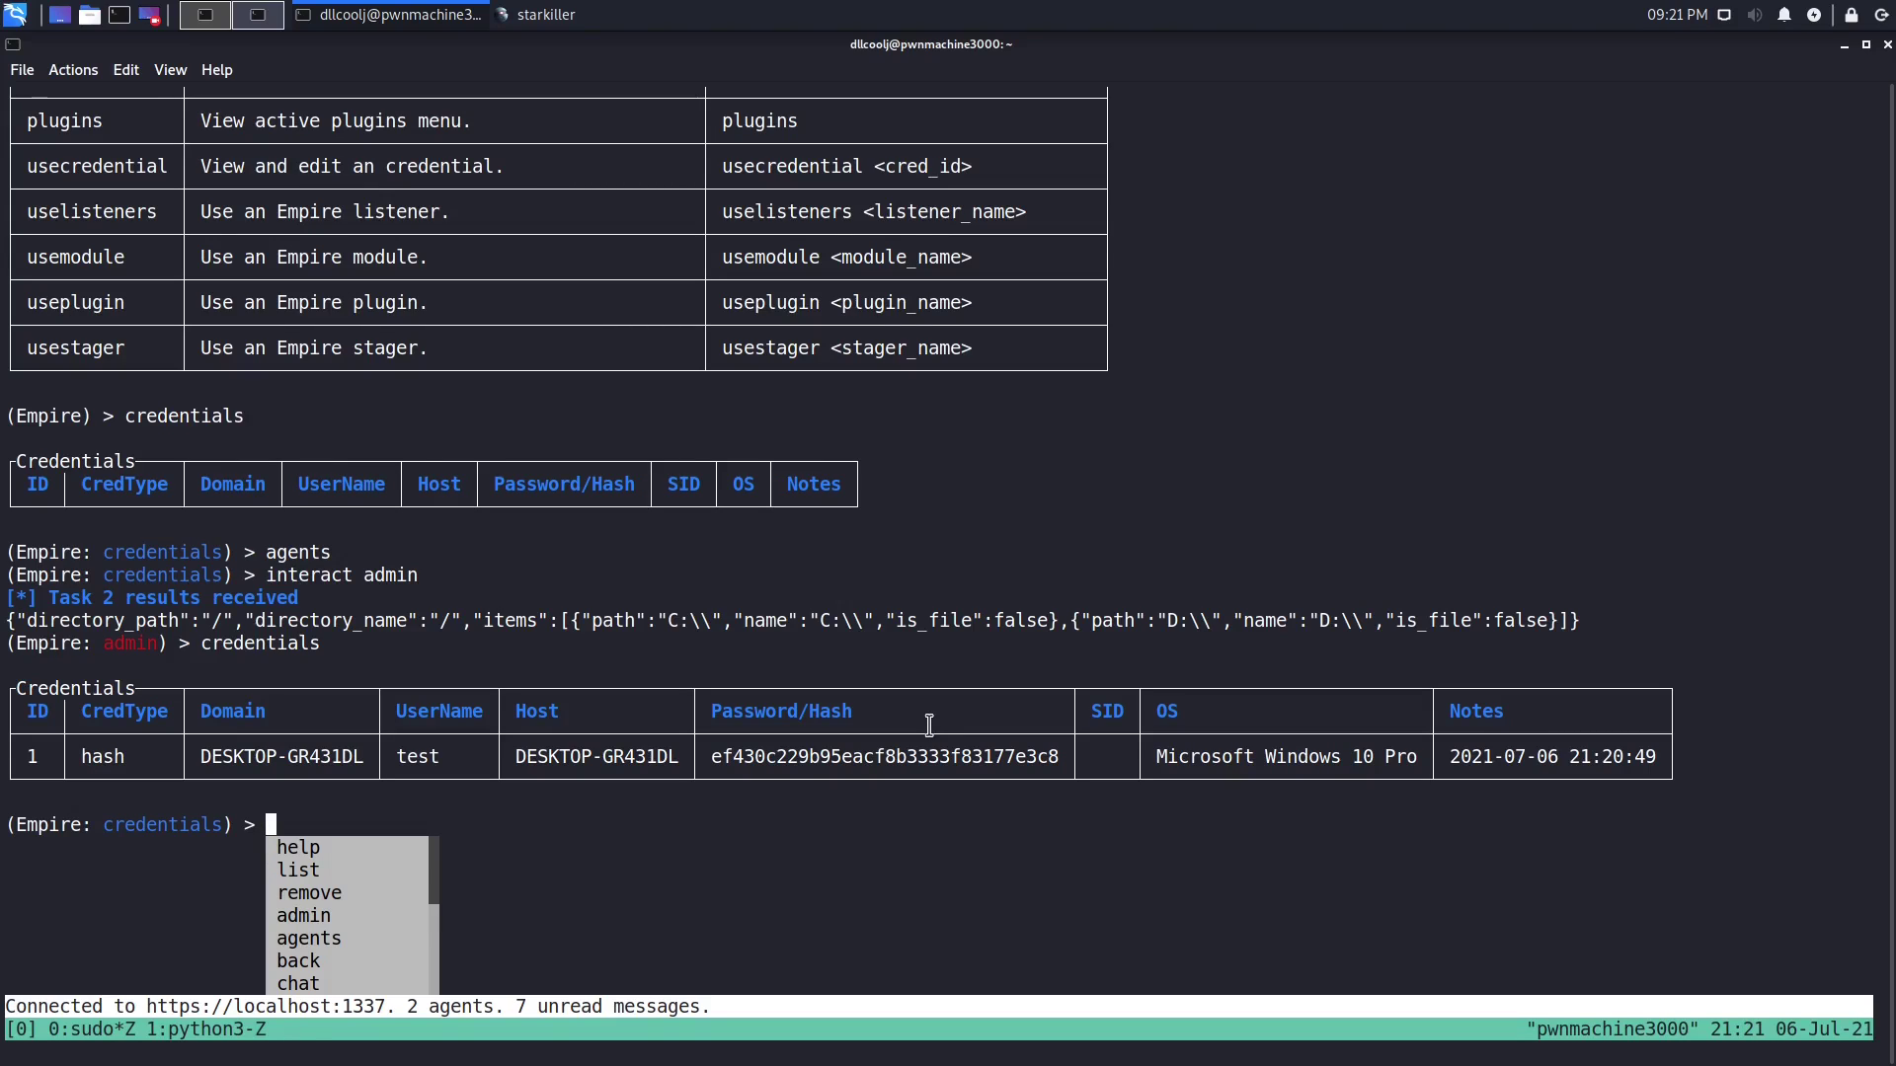
key(alt+Tab)
Step: Review the admin agent's Tasks and View tabs, then return to the Agents list
click(383, 174)
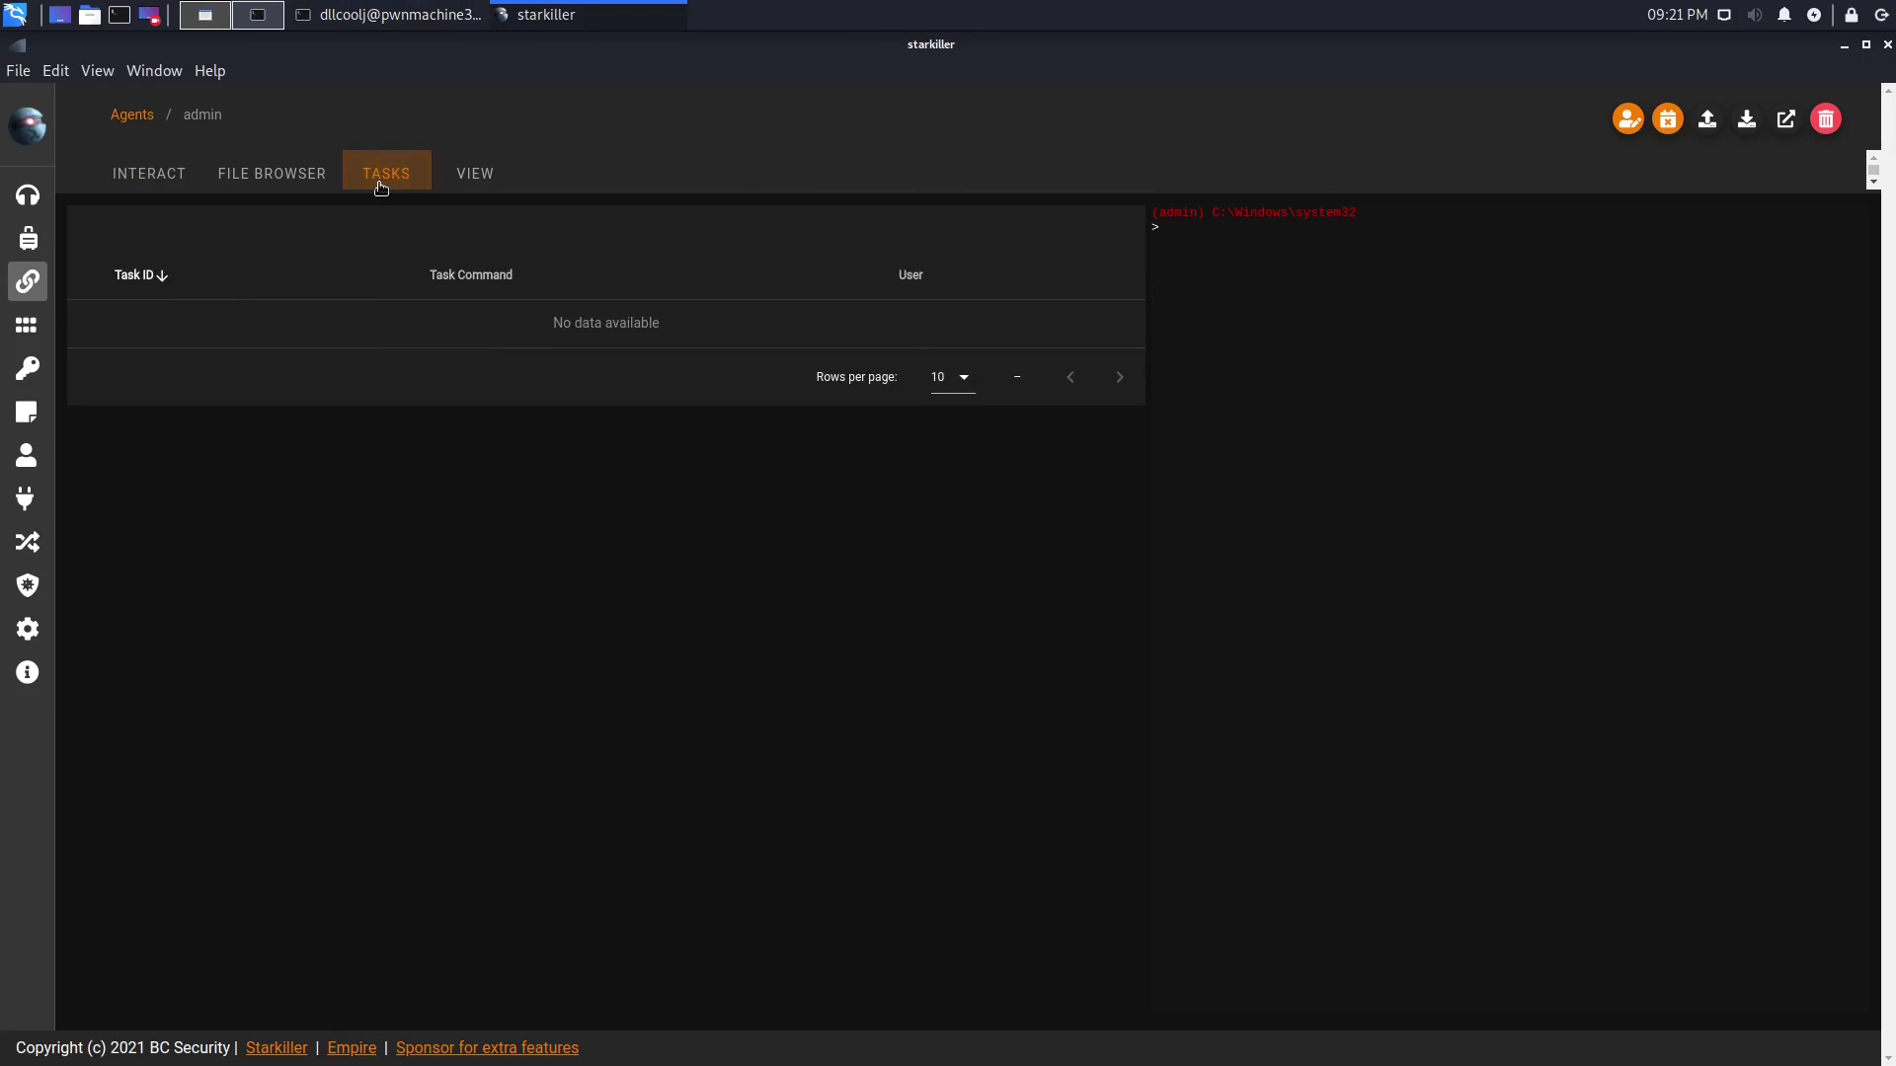
click(466, 173)
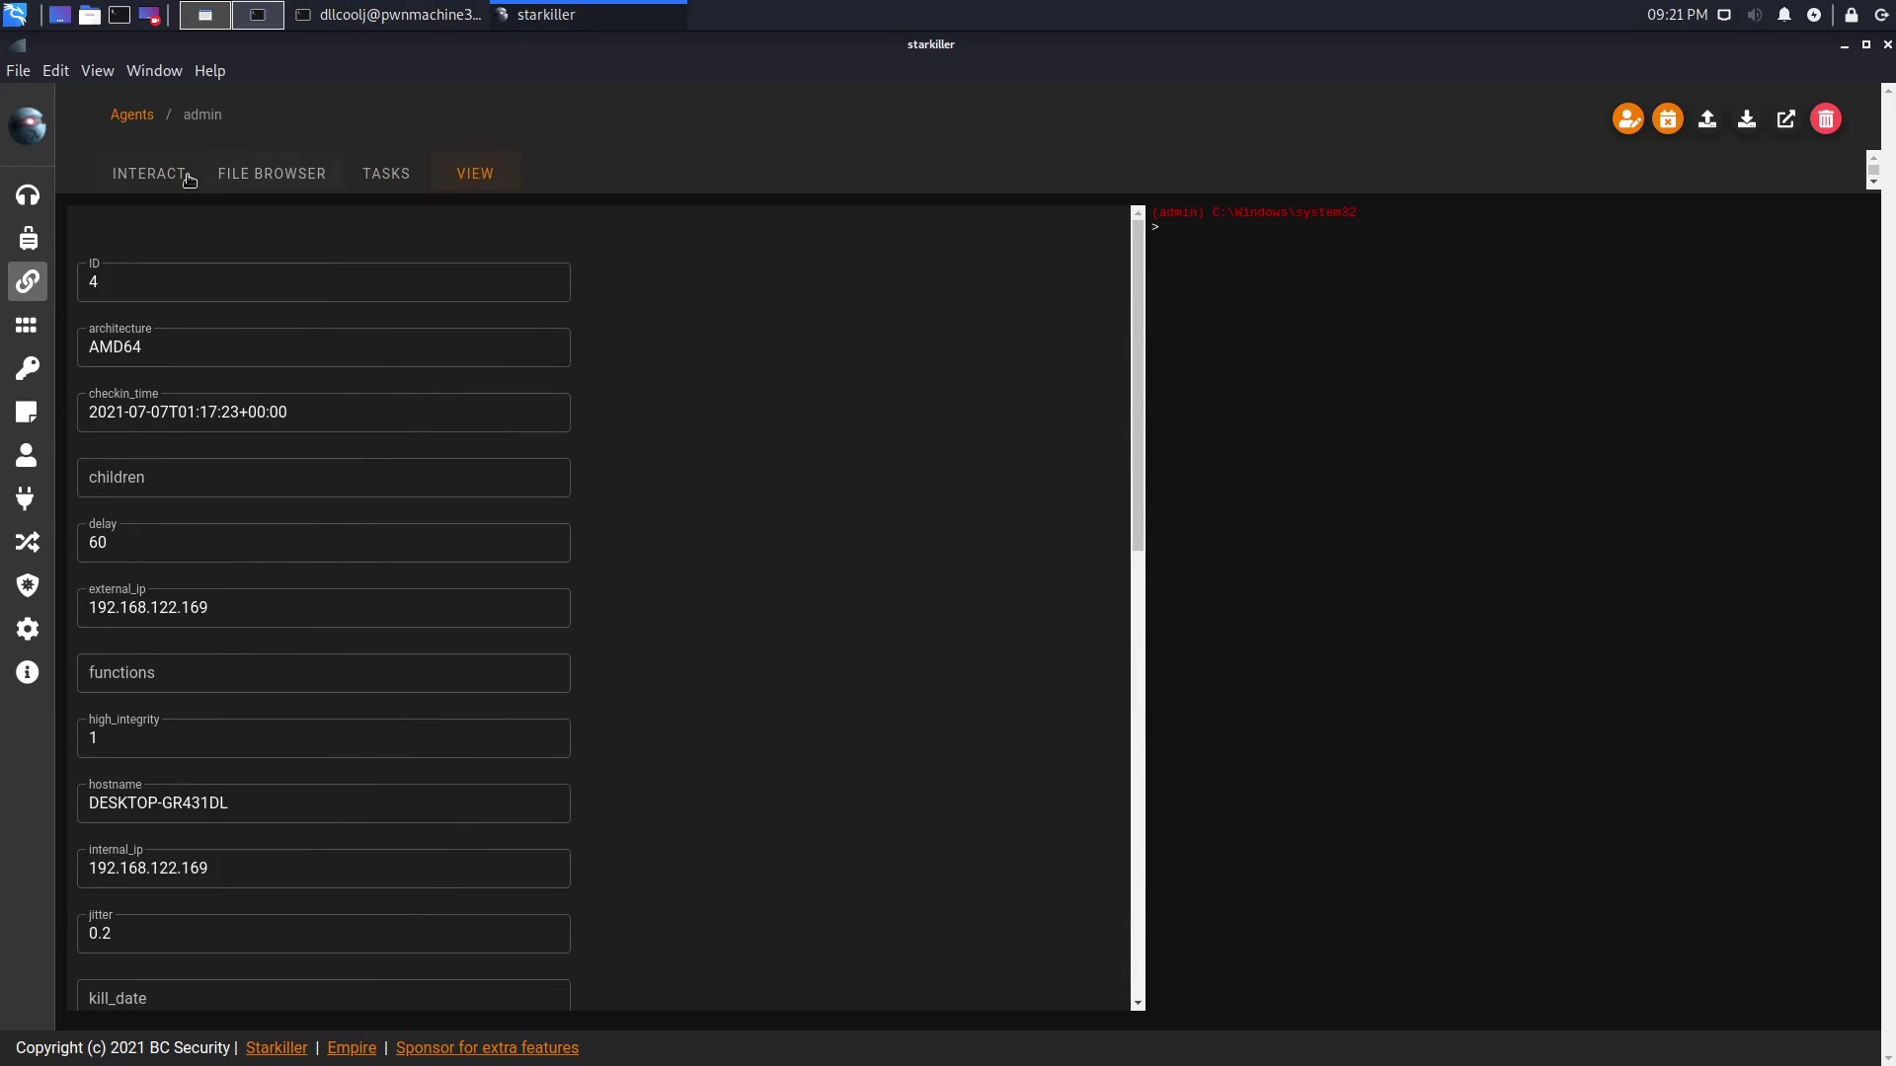
click(148, 173)
click(132, 113)
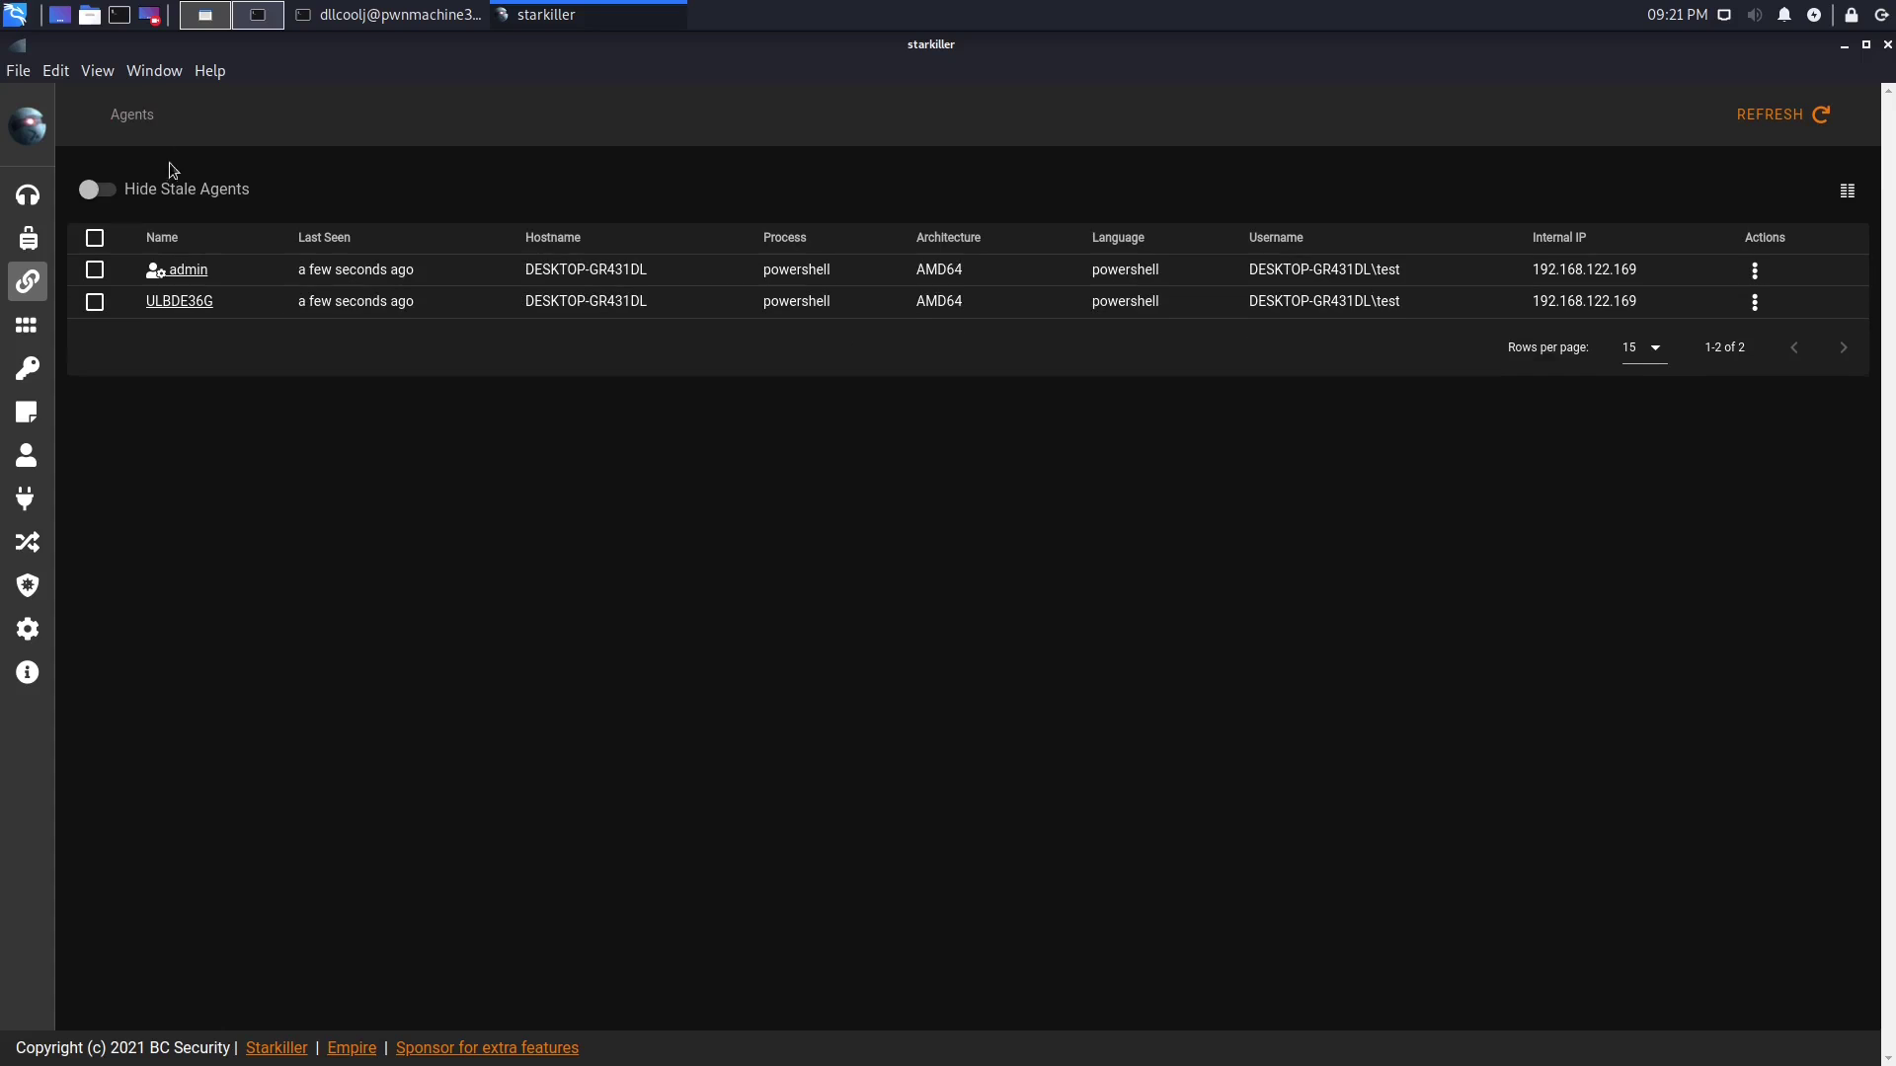
Step: Inspect agent ULBDE36G's tasks, file browser and details, then return to Agents
click(179, 300)
click(366, 173)
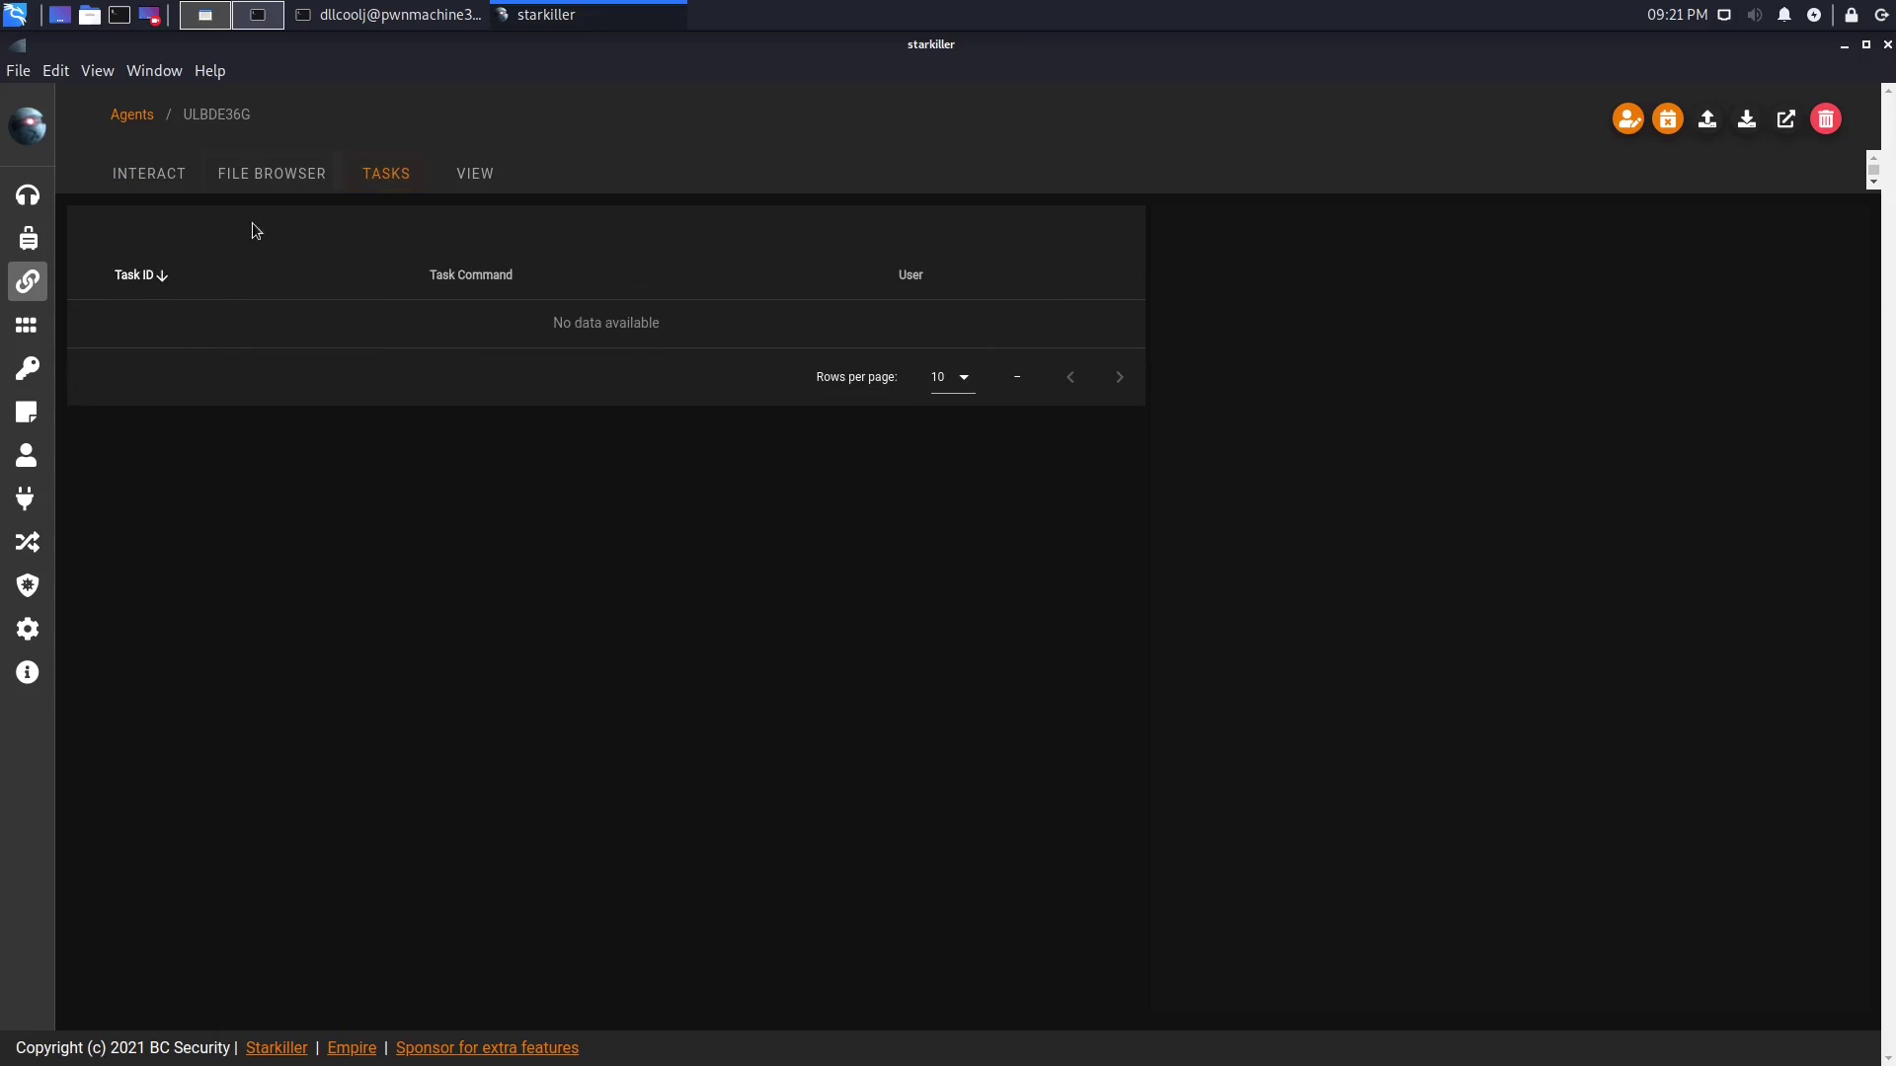
click(272, 174)
click(148, 173)
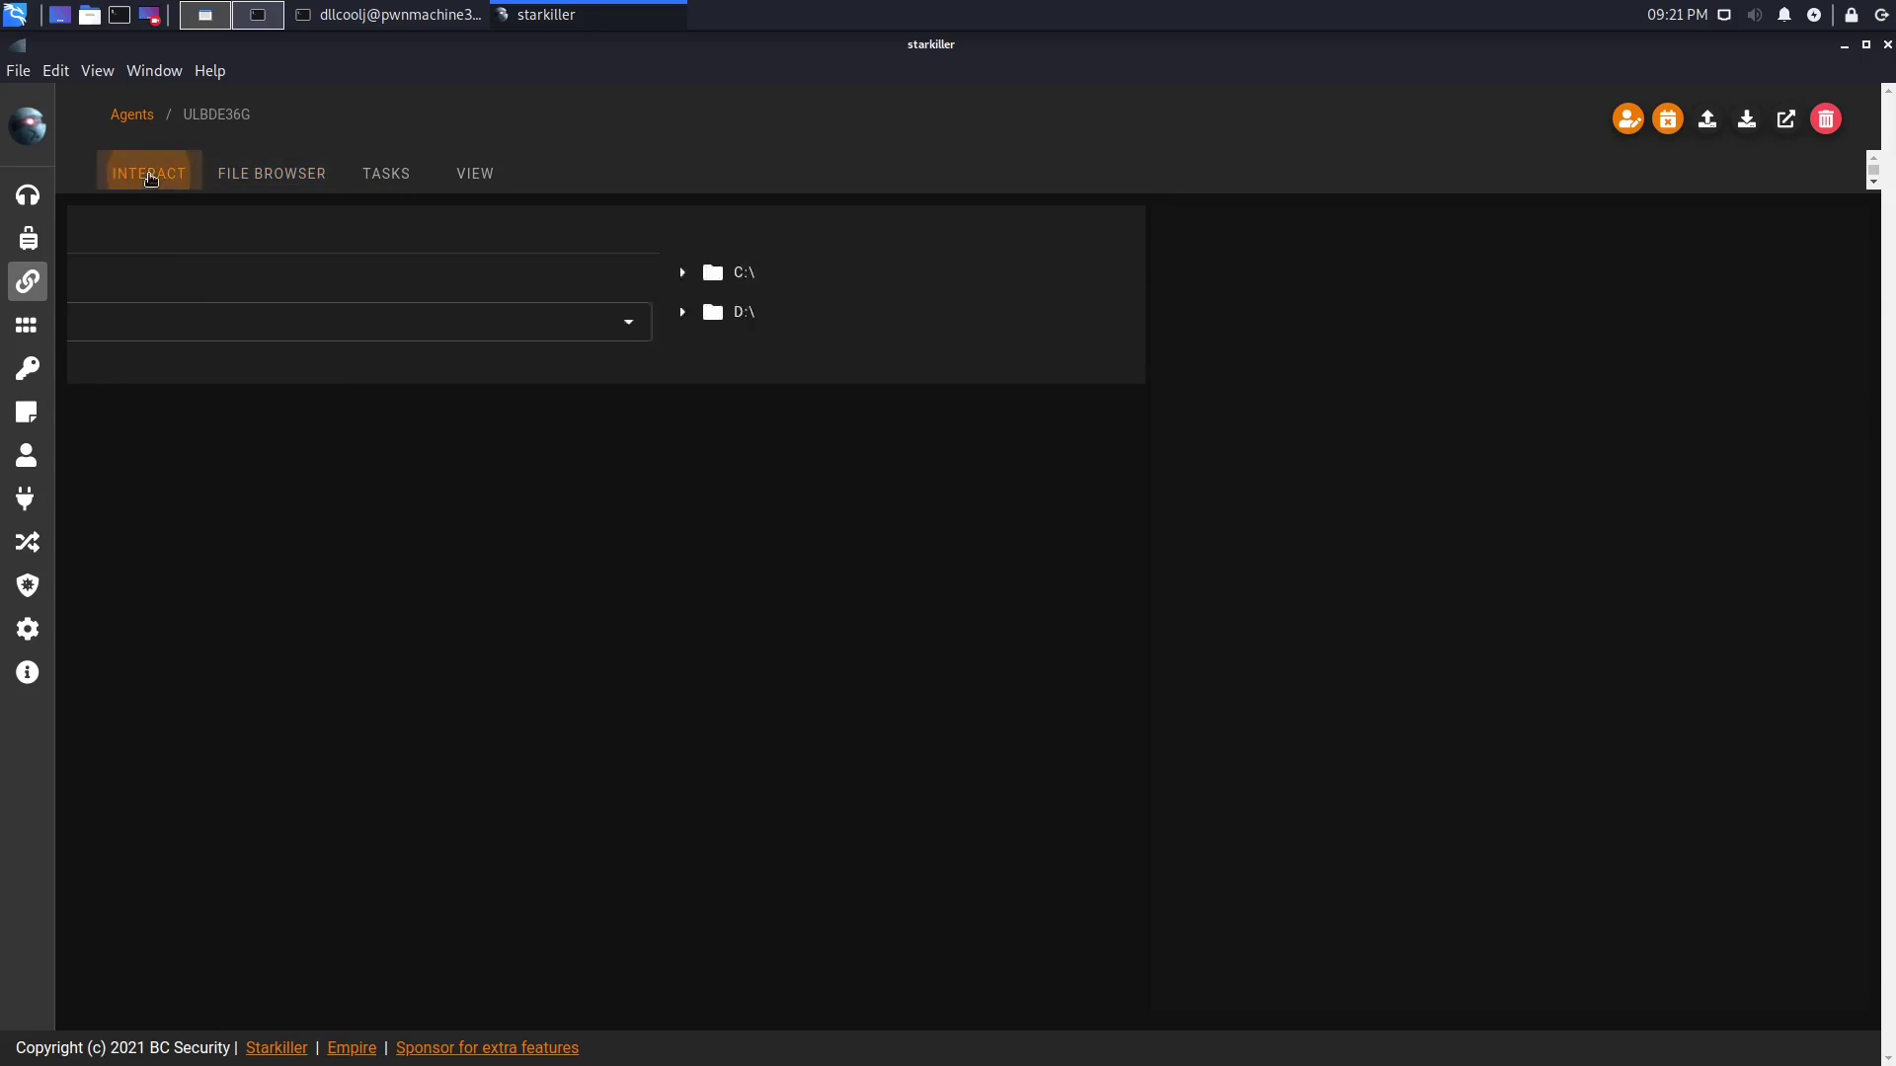
click(474, 171)
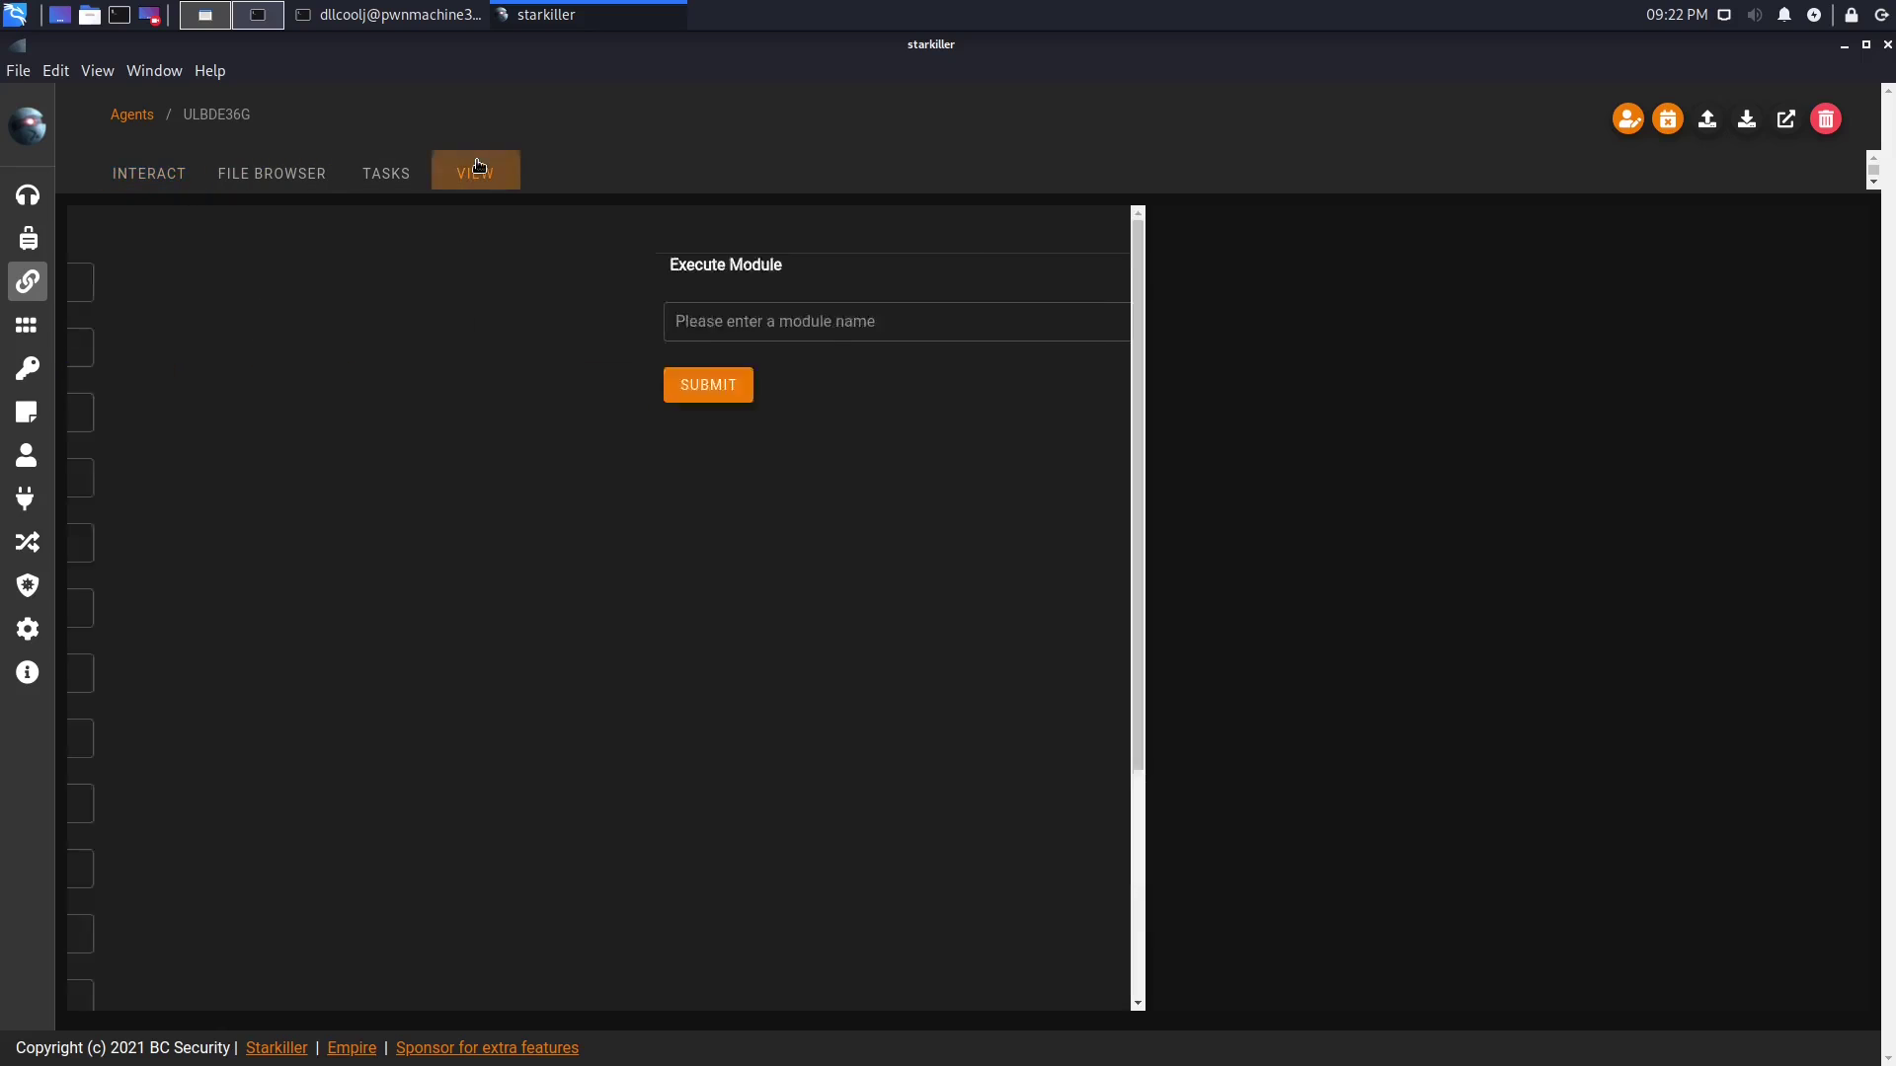
drag(252, 113, 123, 124)
click(133, 114)
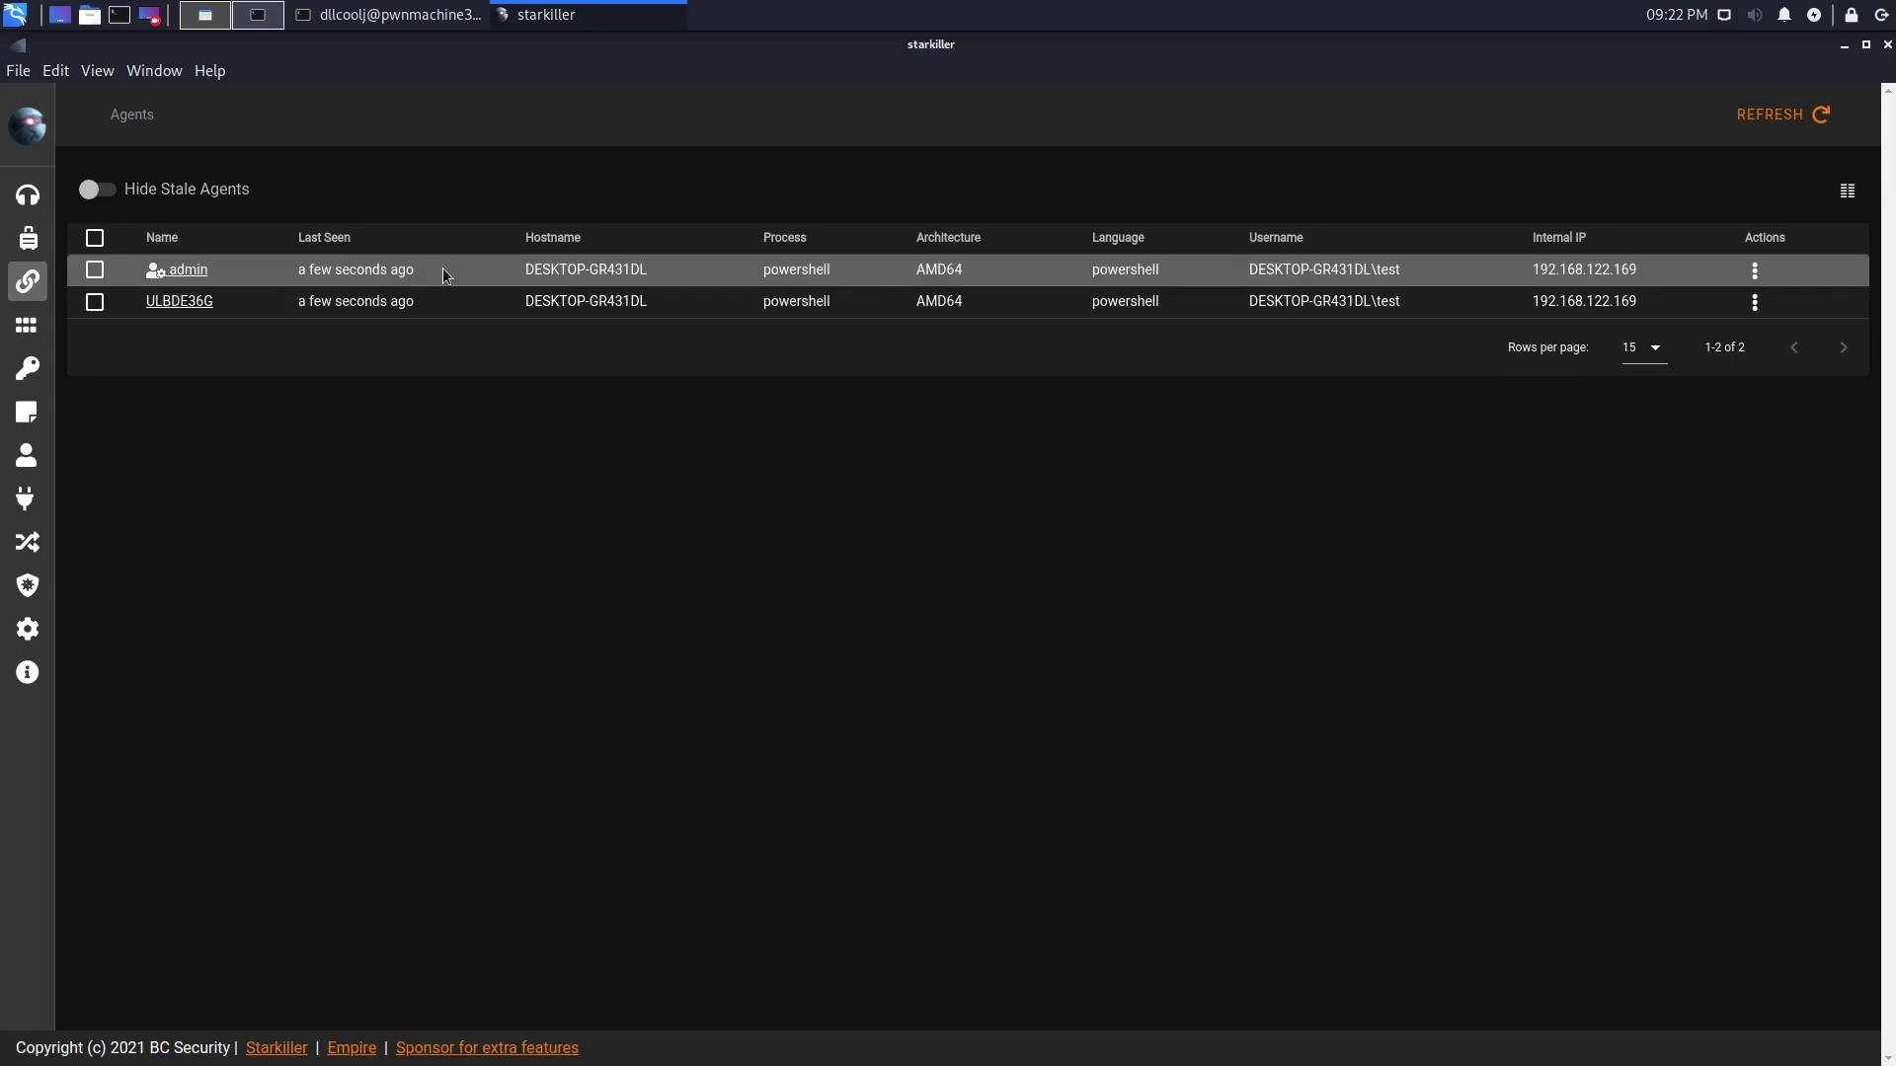
Step: Switch to the Empire terminal and cycle command suggestions at the credentials prompt
key(alt+Tab)
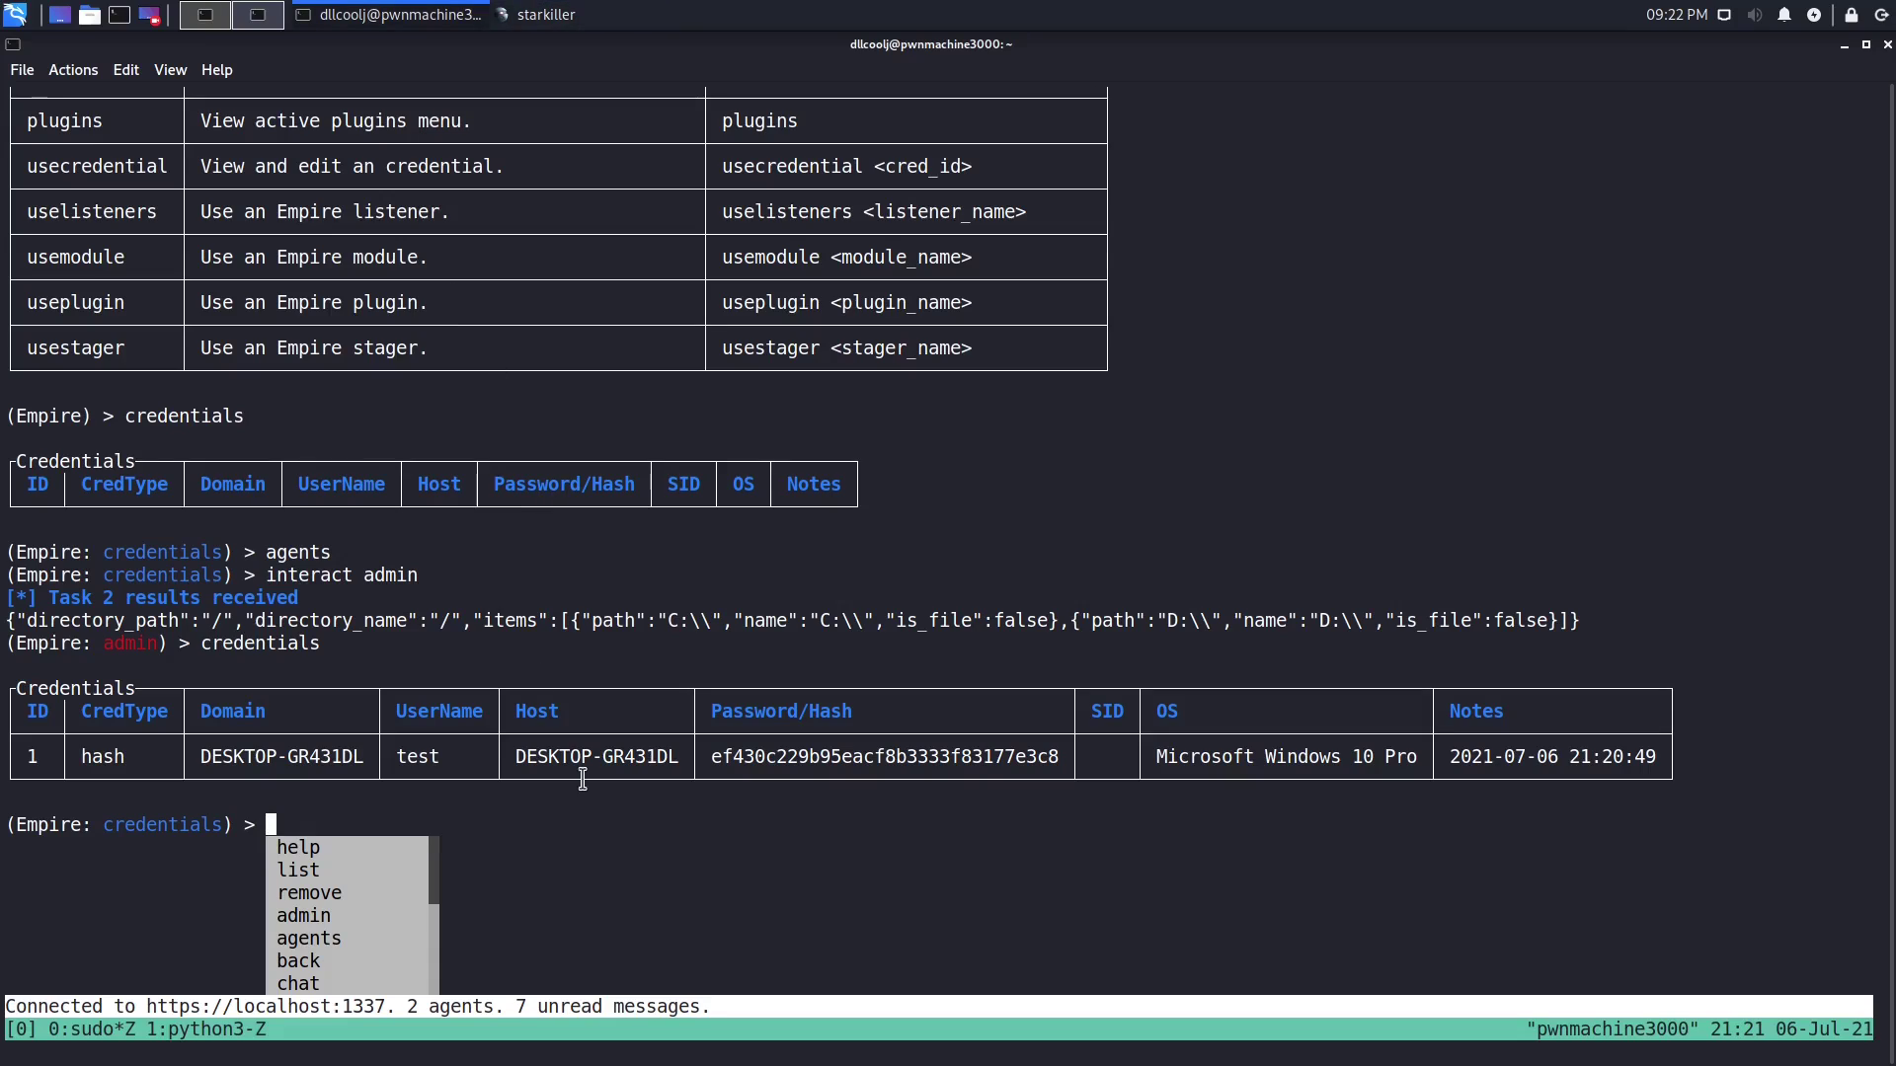
key(Tab)
key(Tab)
key(Tab)
key(Tab)
key(Tab)
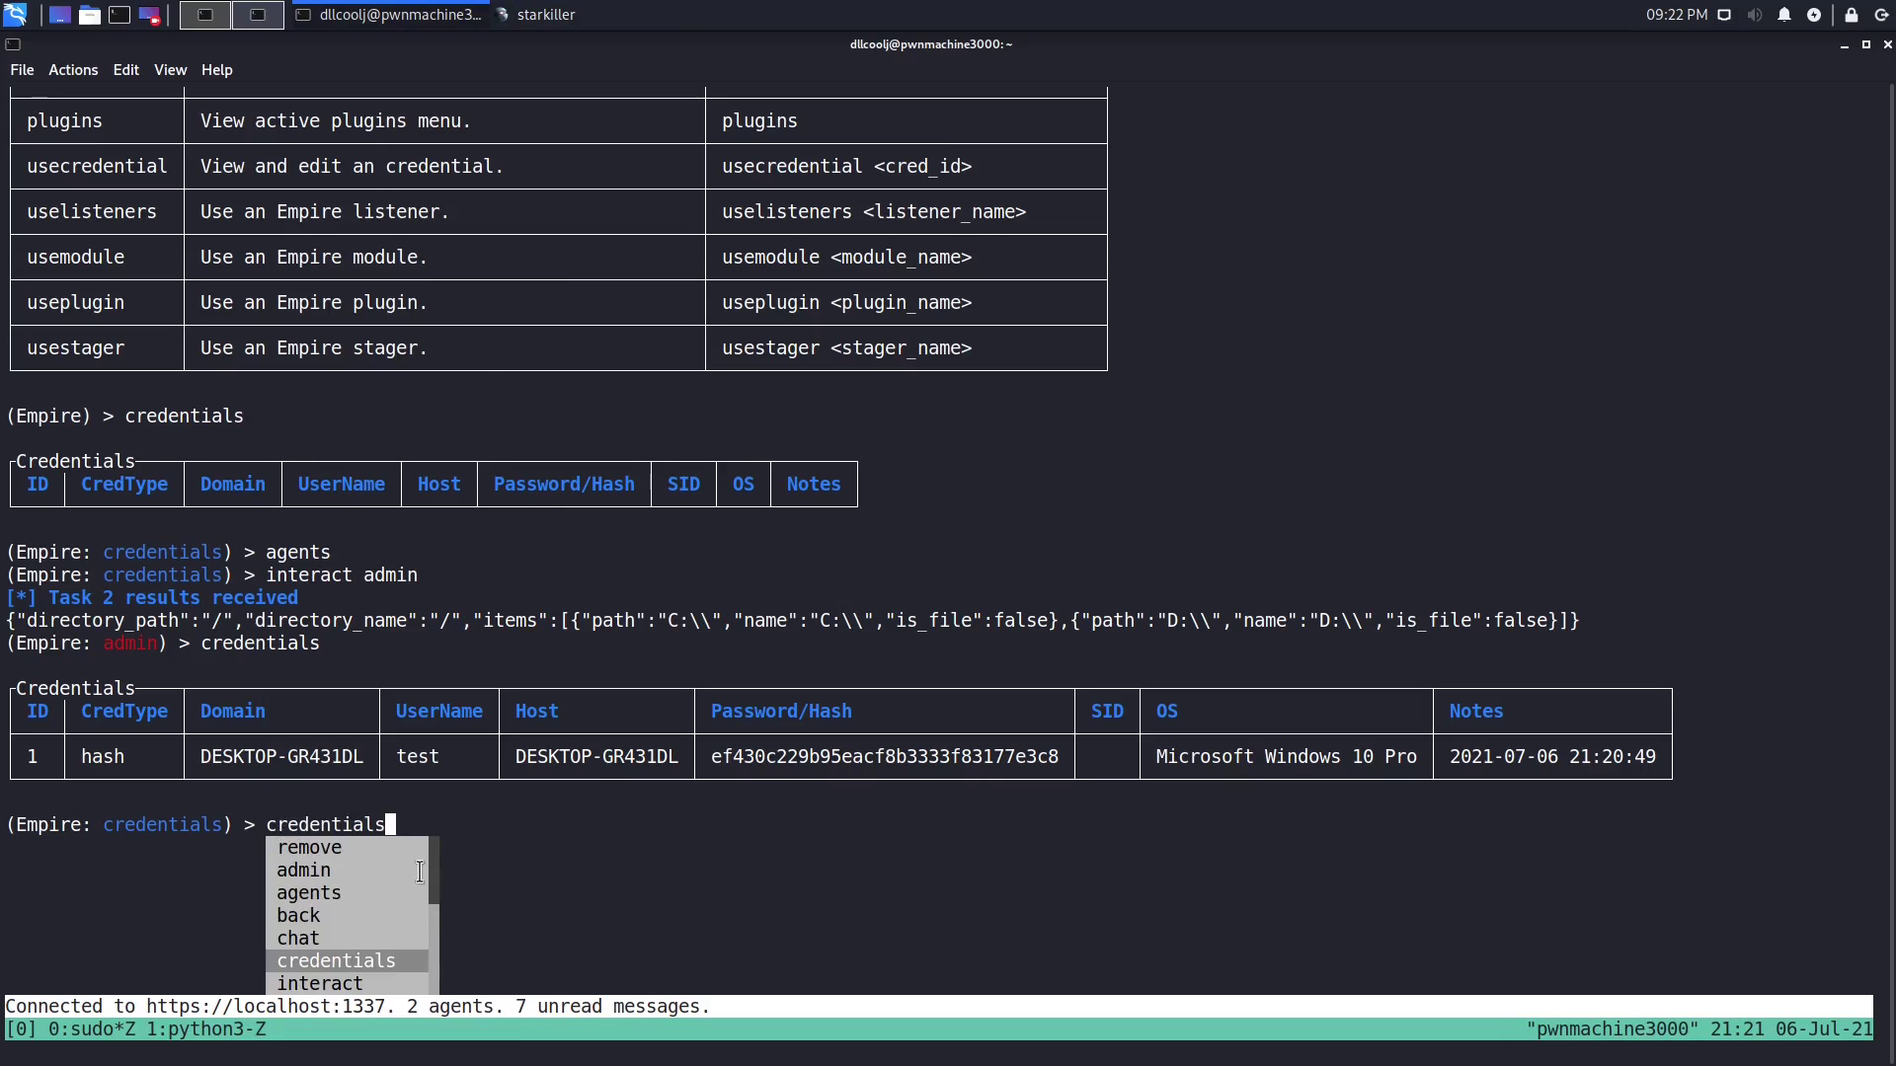
key(Tab)
key(Tab)
key(Tab)
key(Tab)
key(ctrl+u)
text(help)
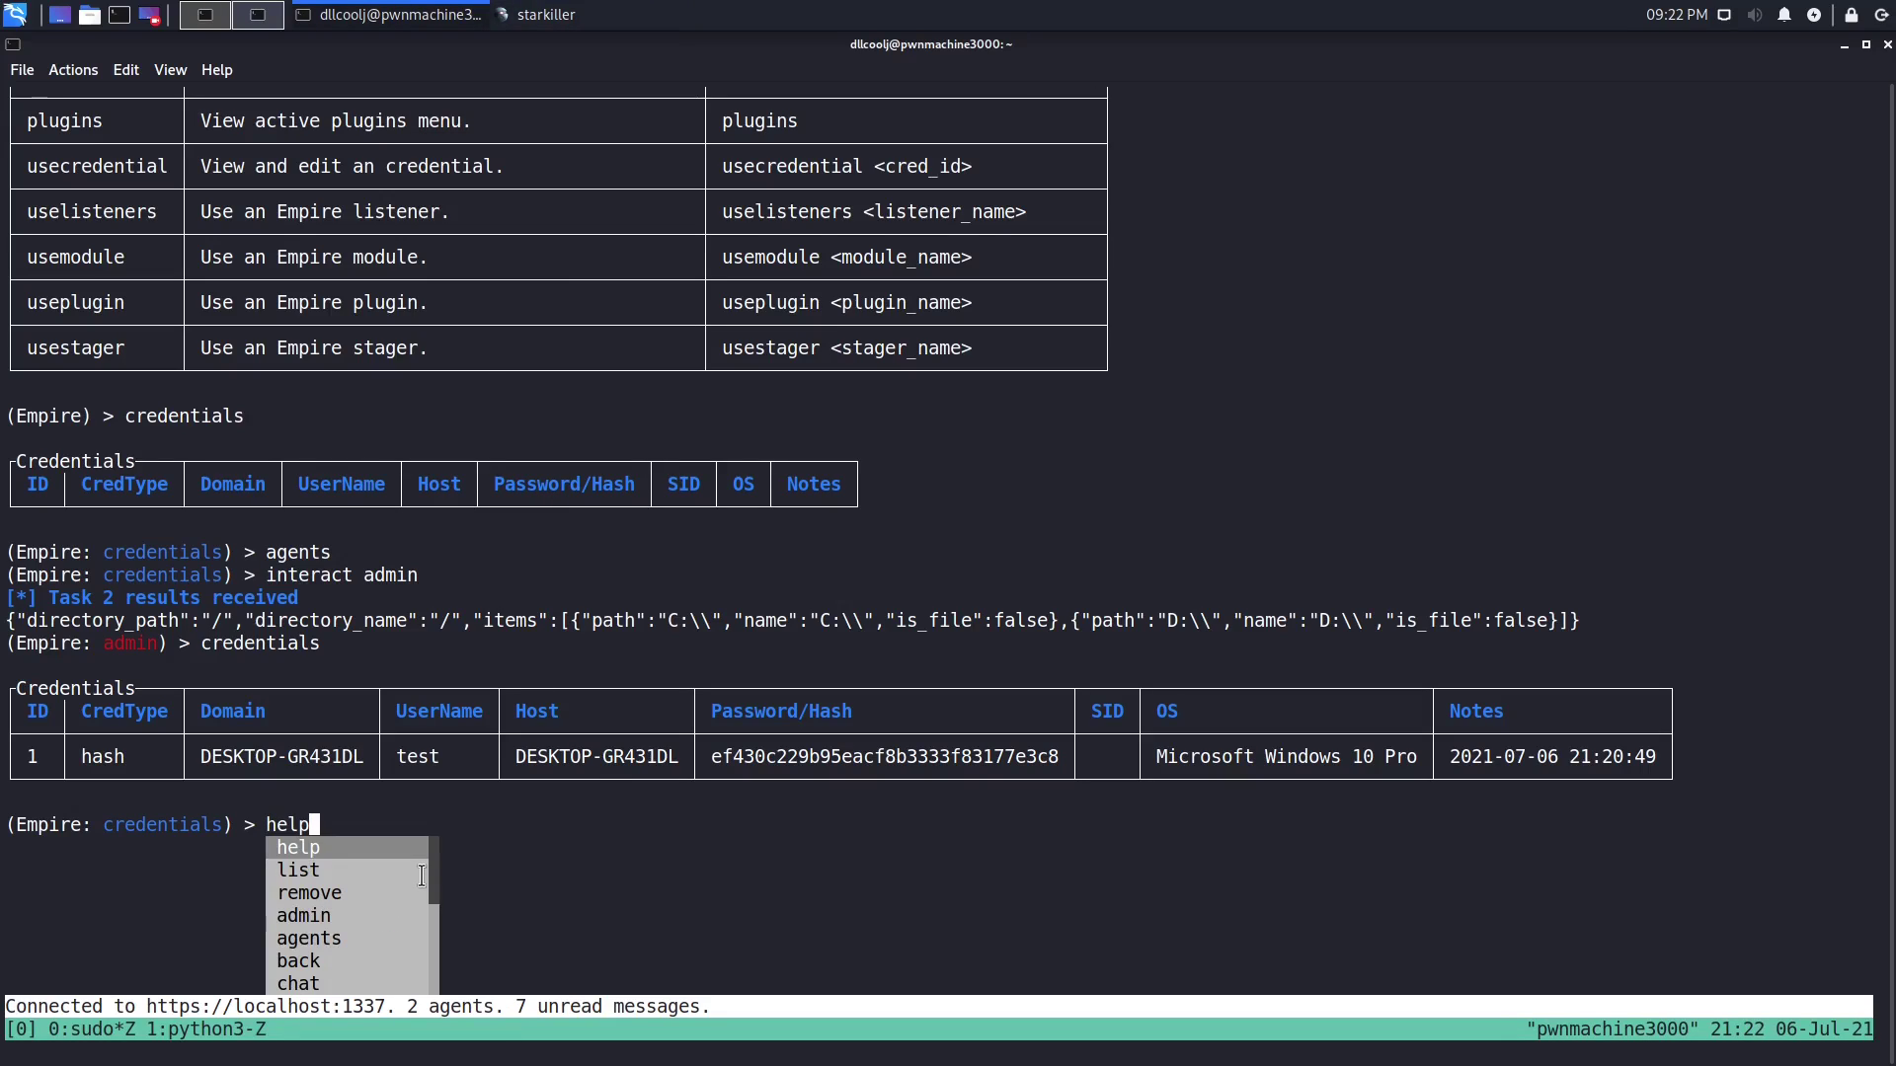